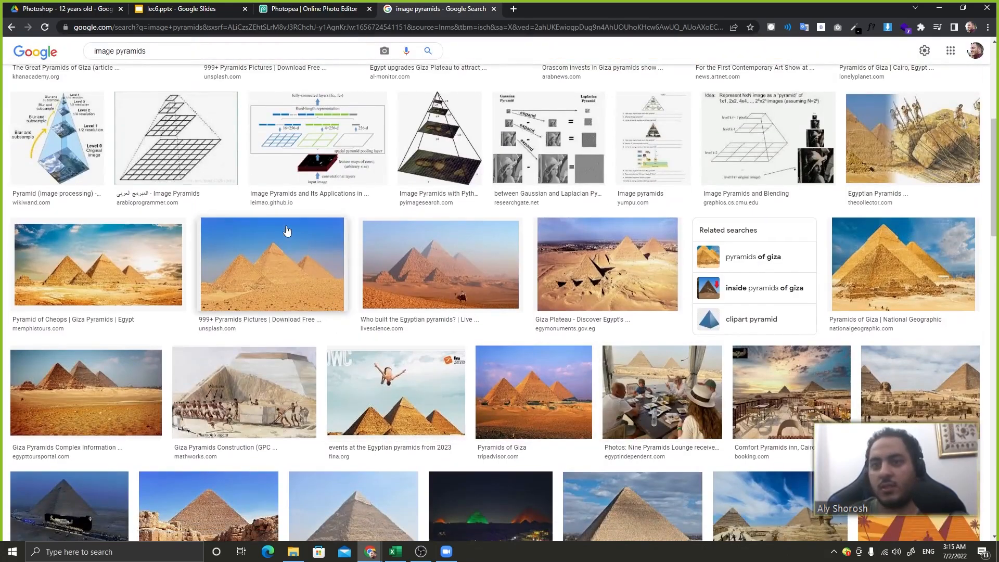
Preview the Unsplash photo of three pyramids in the image results and open it in Photopea as a separate document
{"action": "left_click", "coordinate": [319, 244]}
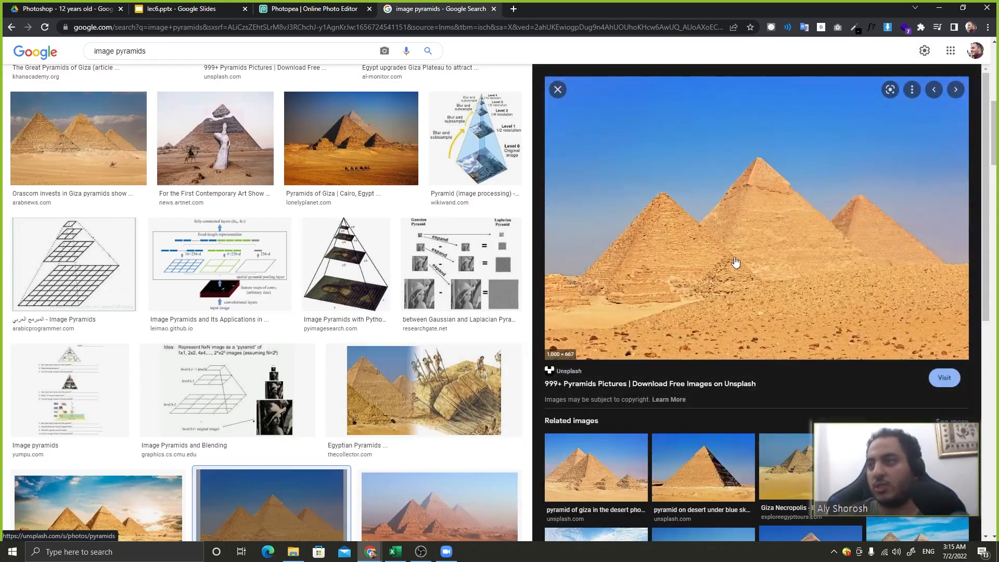
{"action": "left_click_drag", "start_coordinate": [799, 141], "coordinate": [241, 239]}
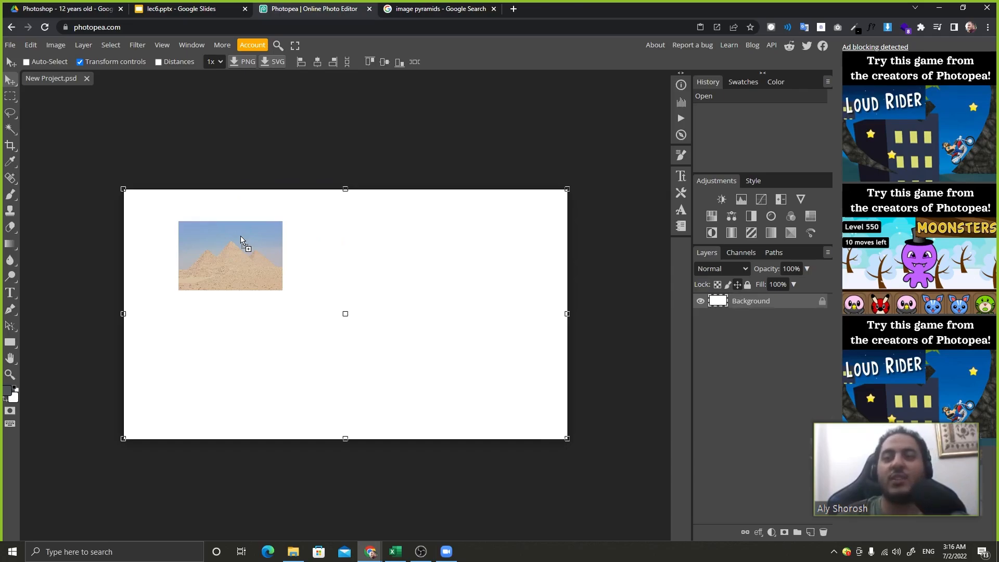
{"action": "left_click_drag", "start_coordinate": [241, 239], "coordinate": [138, 82]}
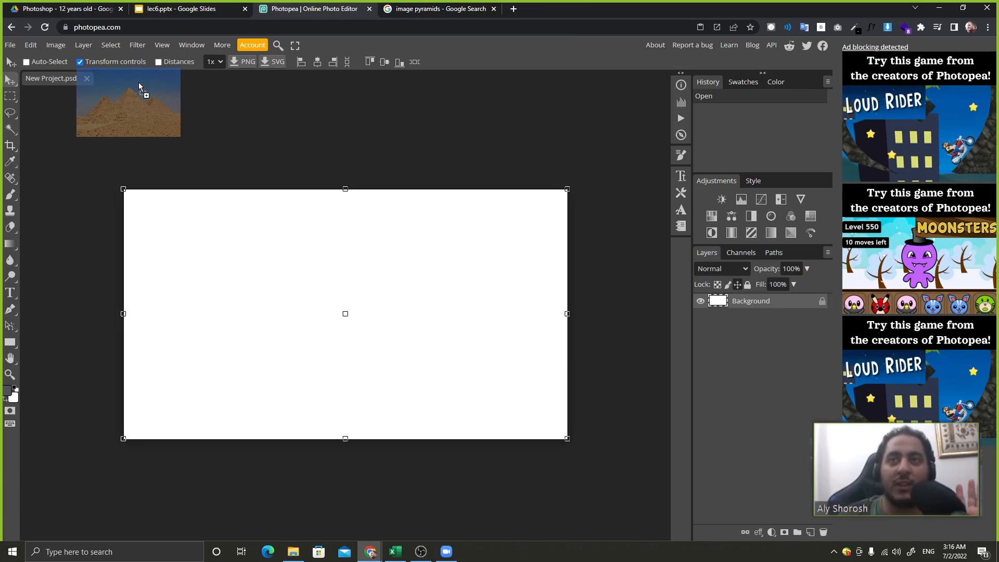
{"action": "mouse_move", "coordinate": [139, 83]}
{"action": "left_mouse_down"}
{"action": "mouse_move", "coordinate": [99, 79]}
{"action": "mouse_move", "coordinate": [144, 81]}
{"action": "left_mouse_up"}
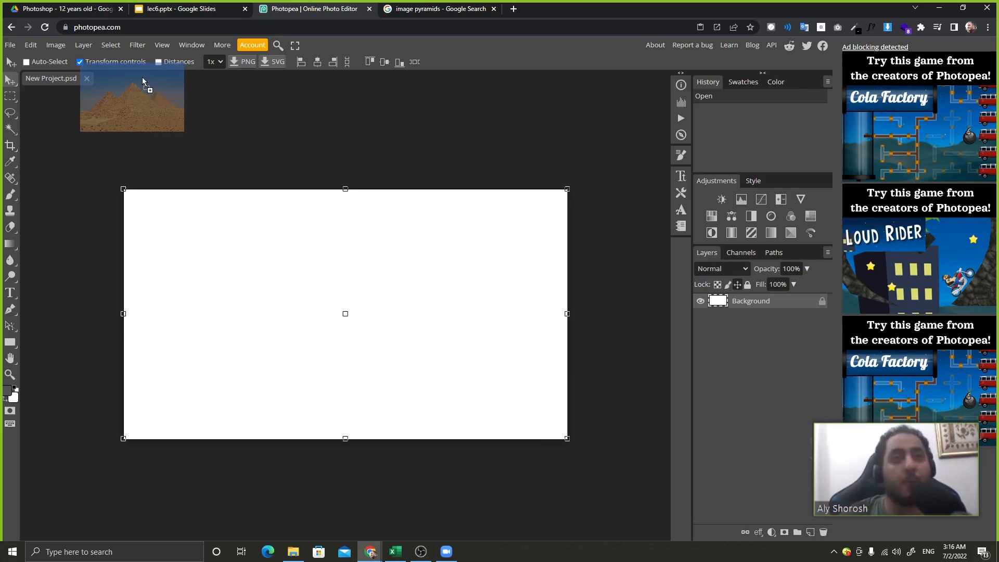
{"action": "left_click_drag", "start_coordinate": [142, 77], "coordinate": [142, 77]}
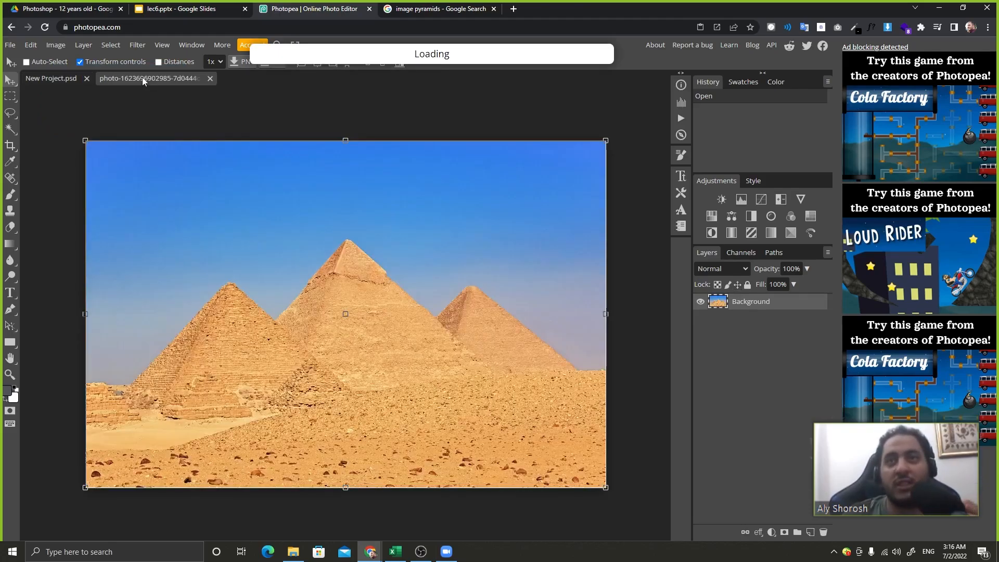
Place the same pyramids photo from the Google image results twice as layers in New Project.psd
{"action": "left_click", "coordinate": [426, 7]}
{"action": "left_click_drag", "start_coordinate": [426, 4], "coordinate": [52, 78]}
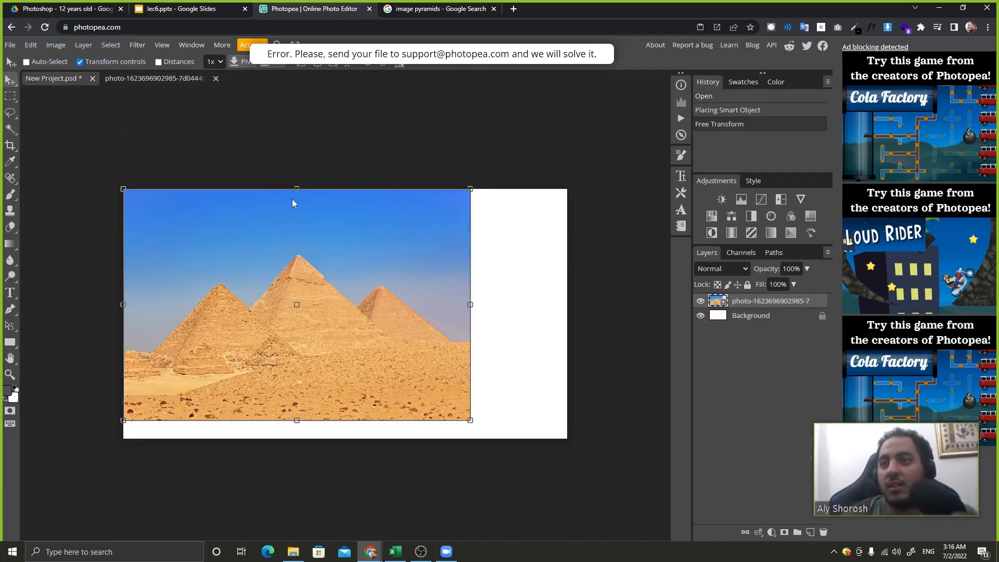
{"action": "left_click", "coordinate": [401, 4]}
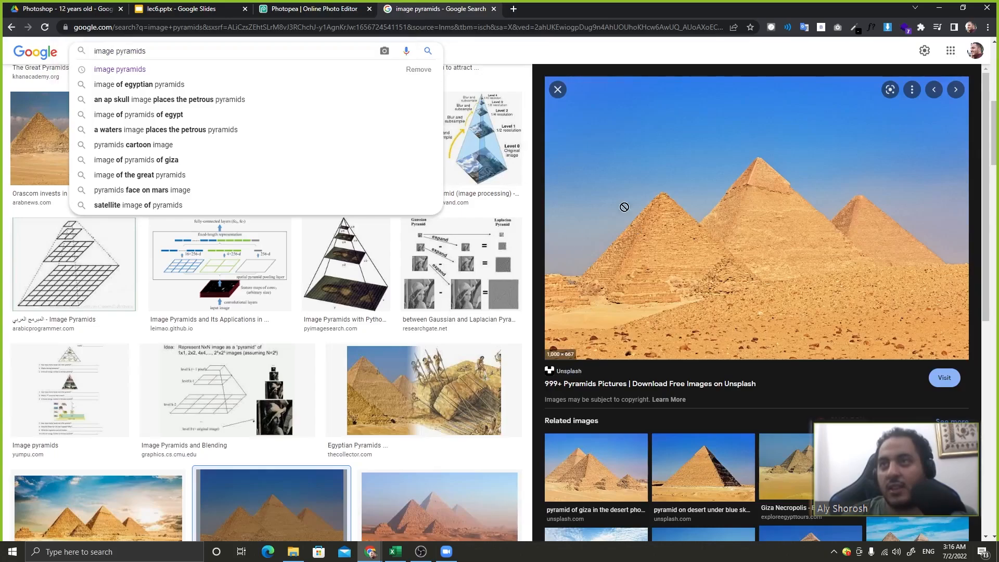
{"action": "left_click_drag", "start_coordinate": [625, 209], "coordinate": [467, 418]}
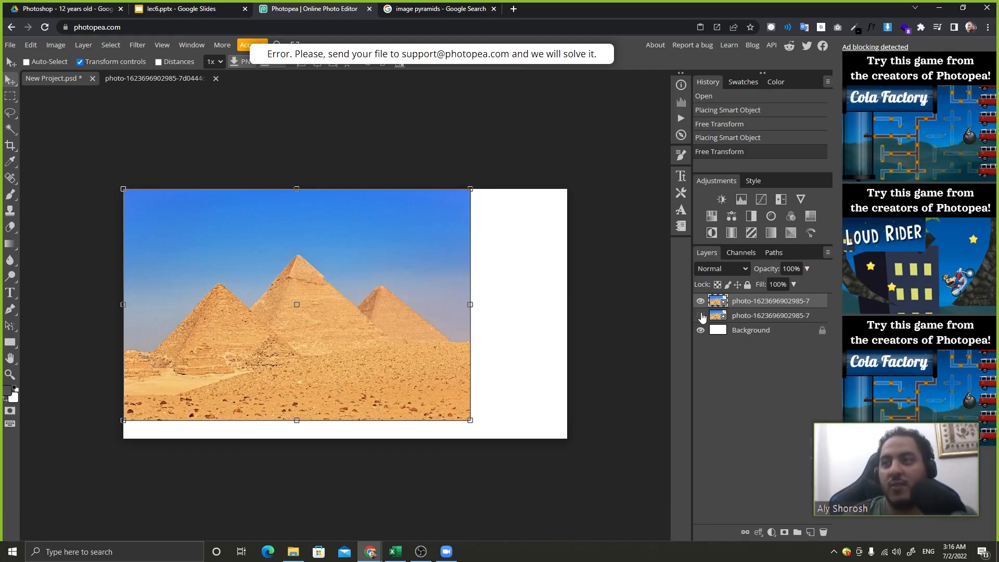
Hide both placed photo layers in New Project.psd and close that project without saving
{"action": "left_click", "coordinate": [701, 302]}
{"action": "left_click", "coordinate": [701, 302]}
{"action": "left_click", "coordinate": [700, 306]}
{"action": "left_click", "coordinate": [701, 315]}
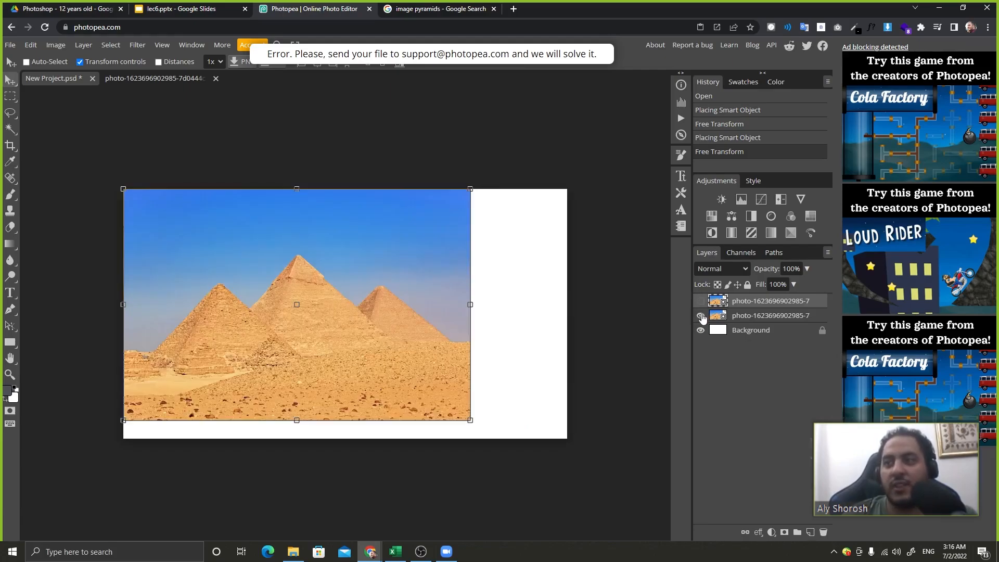
{"action": "left_click", "coordinate": [703, 315]}
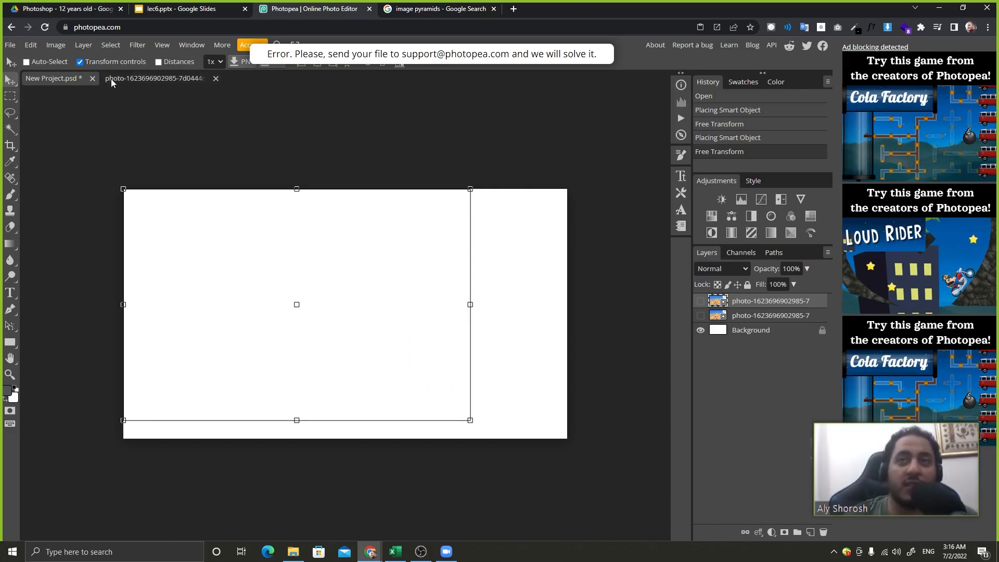
{"action": "left_click", "coordinate": [94, 81]}
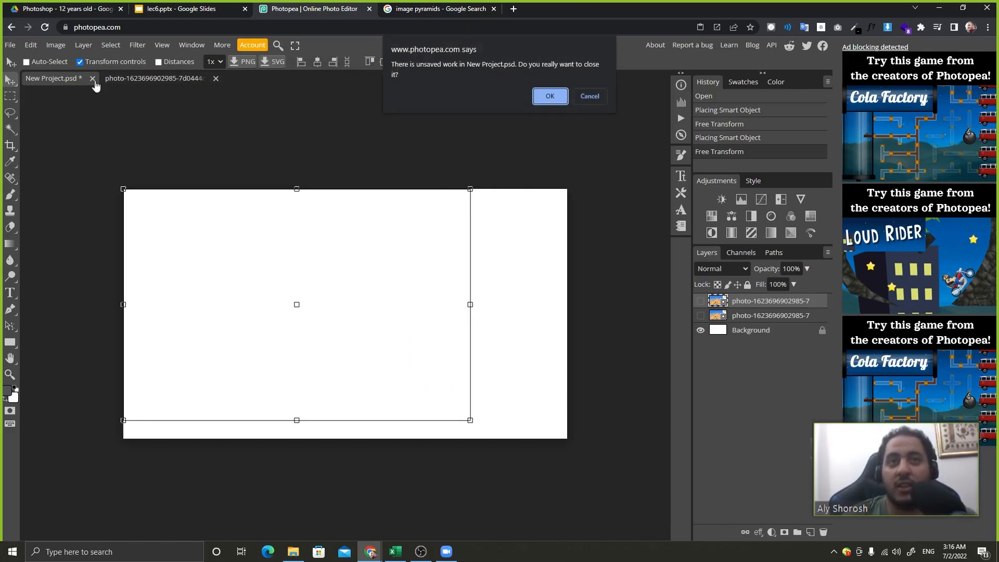
{"action": "left_click", "coordinate": [564, 102]}
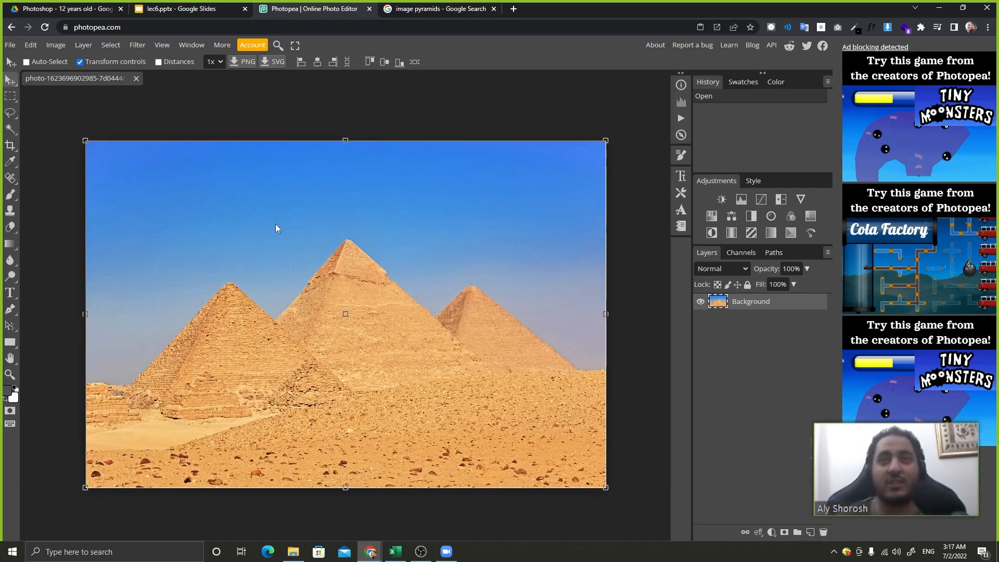
Duplicate the Background layer and set up an enlarged Brush with a dark red foreground colour
{"action": "left_click_drag", "start_coordinate": [802, 309], "coordinate": [811, 532]}
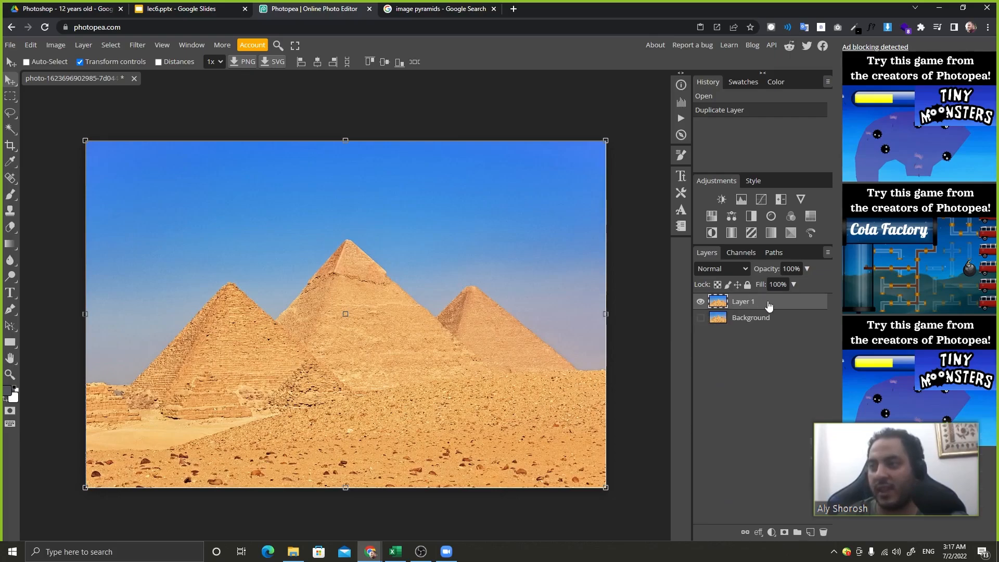
{"action": "left_click", "coordinate": [17, 192]}
{"action": "left_click", "coordinate": [18, 196]}
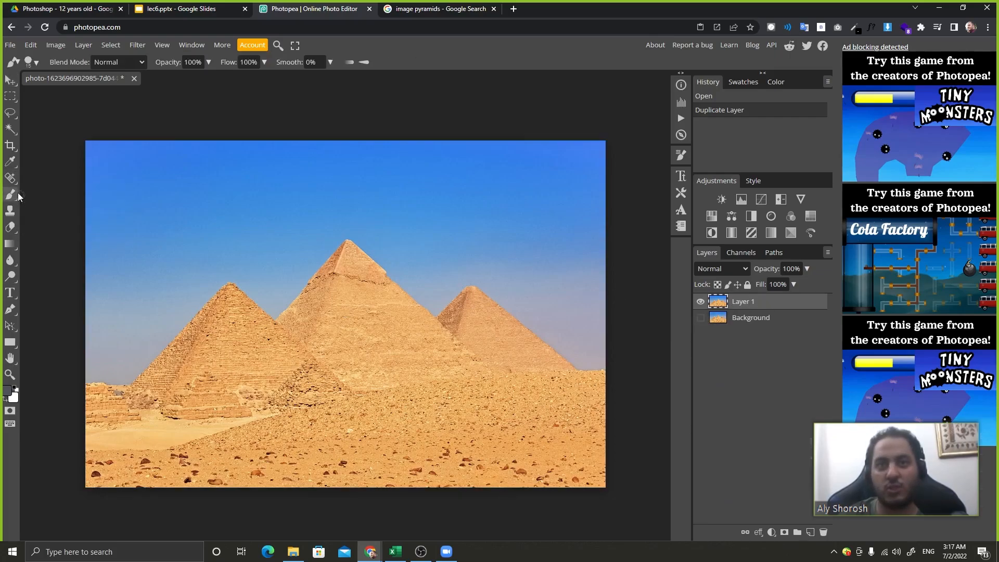
{"action": "left_click", "coordinate": [8, 390]}
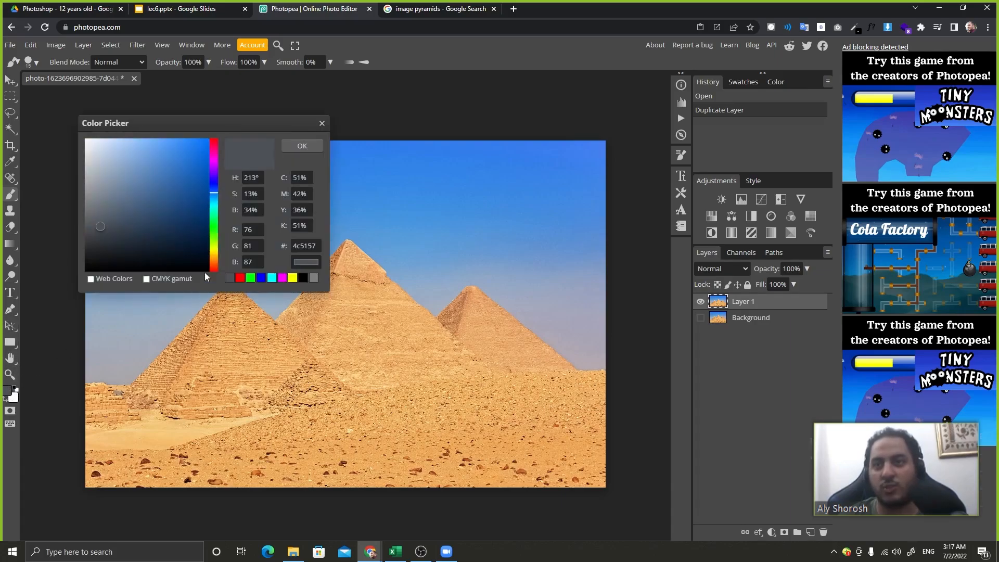
{"action": "mouse_move", "coordinate": [211, 187]}
{"action": "left_mouse_down"}
{"action": "mouse_move", "coordinate": [212, 138]}
{"action": "mouse_move", "coordinate": [208, 162]}
{"action": "mouse_move", "coordinate": [184, 180]}
{"action": "left_mouse_up"}
{"action": "left_click", "coordinate": [296, 148]}
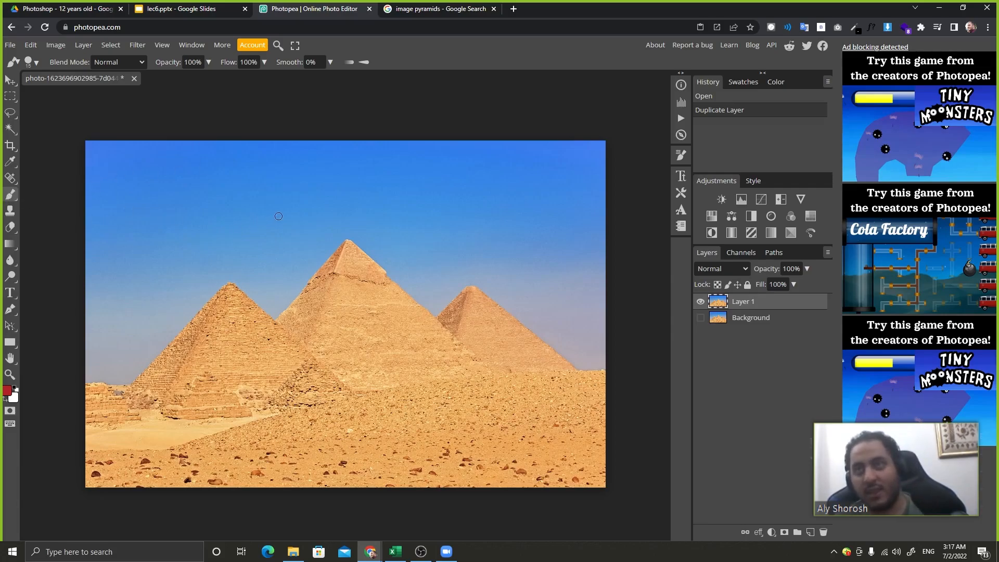
{"action": "key", "text": "bracketright"}
{"action": "key", "text": "bracketright"}
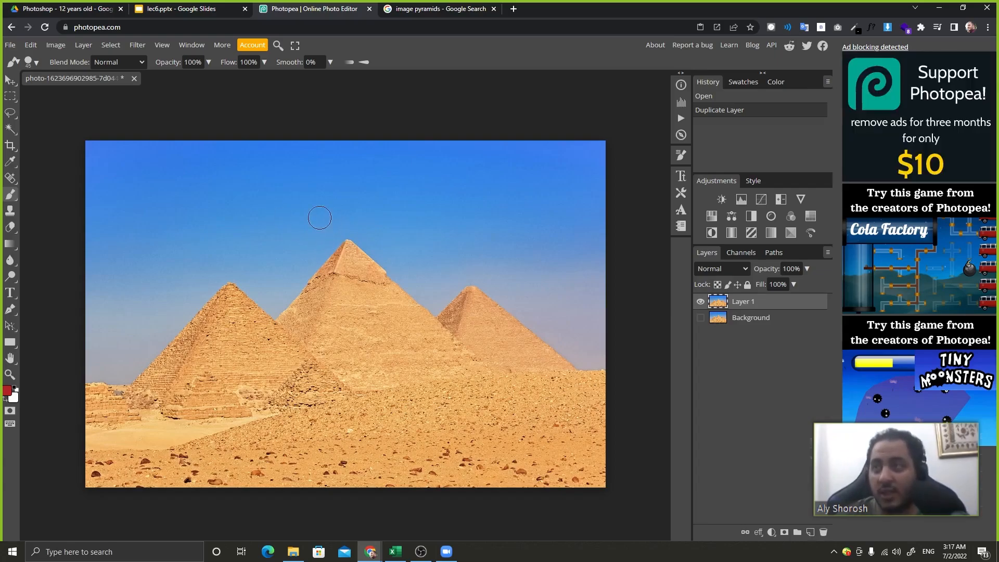
Paint three loose red strokes over the sky and pyramids, and undo all of them
{"action": "mouse_move", "coordinate": [307, 216]}
{"action": "left_mouse_down"}
{"action": "mouse_move", "coordinate": [192, 326]}
{"action": "mouse_move", "coordinate": [182, 348]}
{"action": "left_mouse_up"}
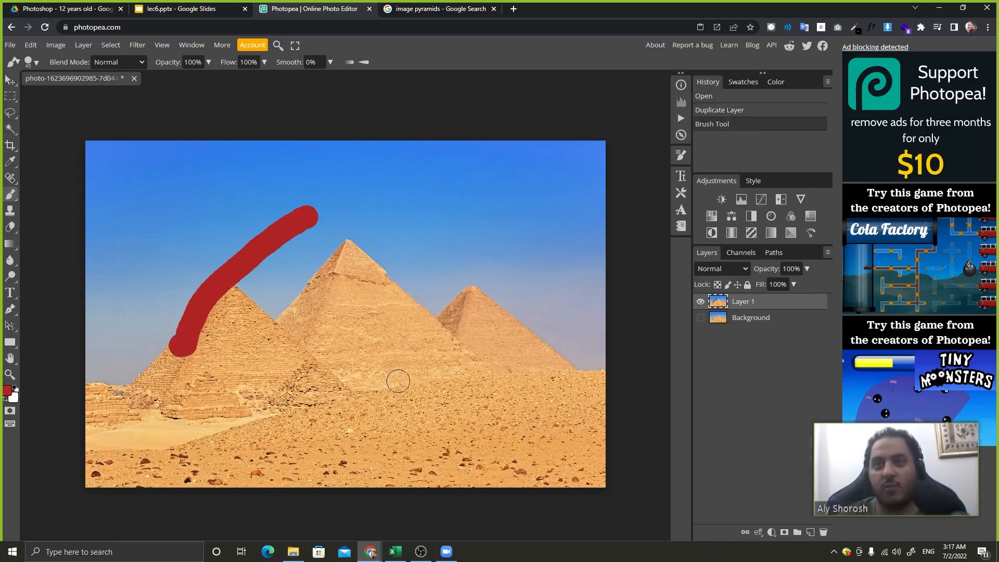
{"action": "left_click_drag", "start_coordinate": [385, 194], "coordinate": [539, 380]}
{"action": "mouse_move", "coordinate": [267, 202]}
{"action": "left_mouse_down"}
{"action": "mouse_move", "coordinate": [161, 195]}
{"action": "mouse_move", "coordinate": [182, 345]}
{"action": "left_mouse_up"}
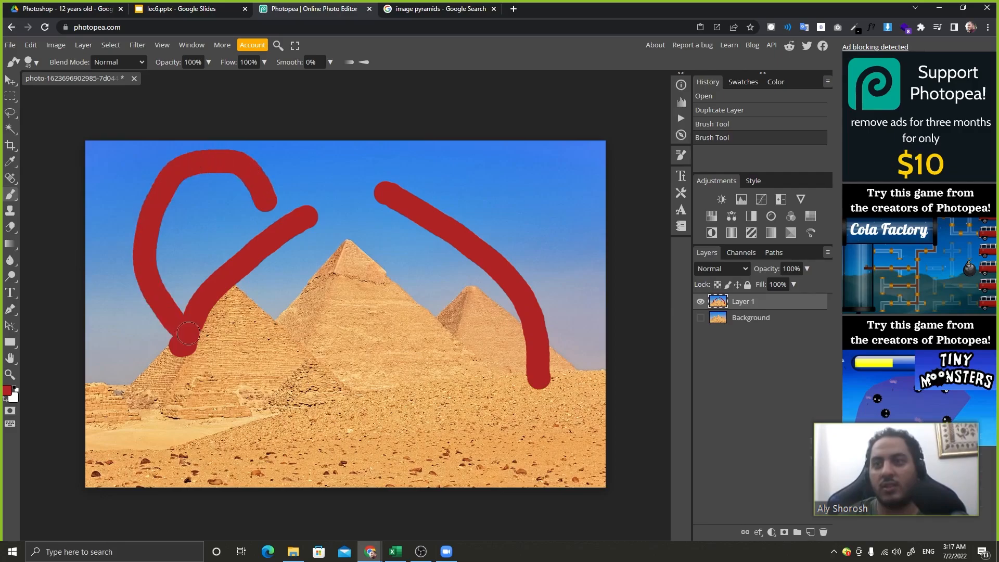
{"action": "key", "text": "ctrl+z"}
{"action": "key", "text": "ctrl+z"}
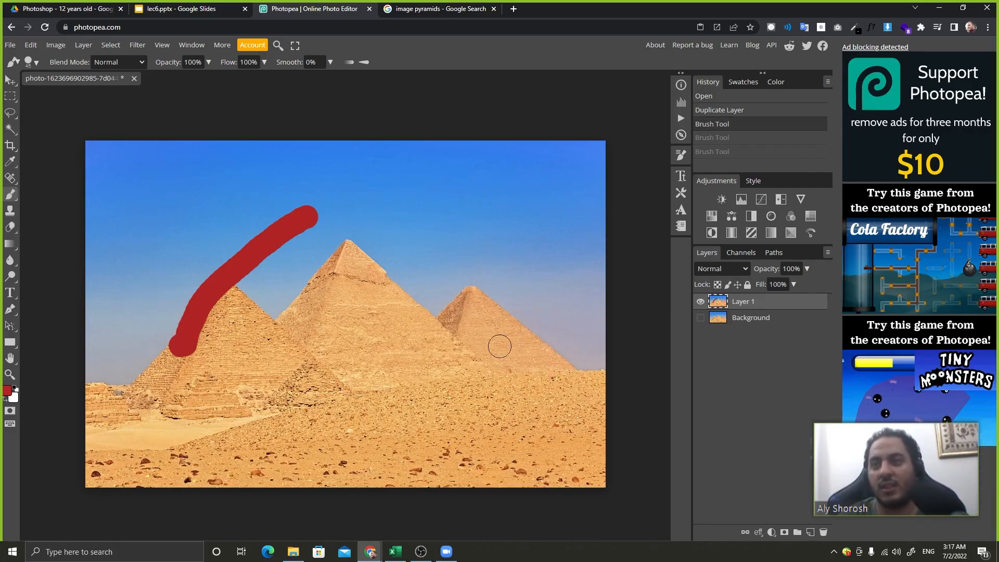
{"action": "key", "text": "ctrl+z"}
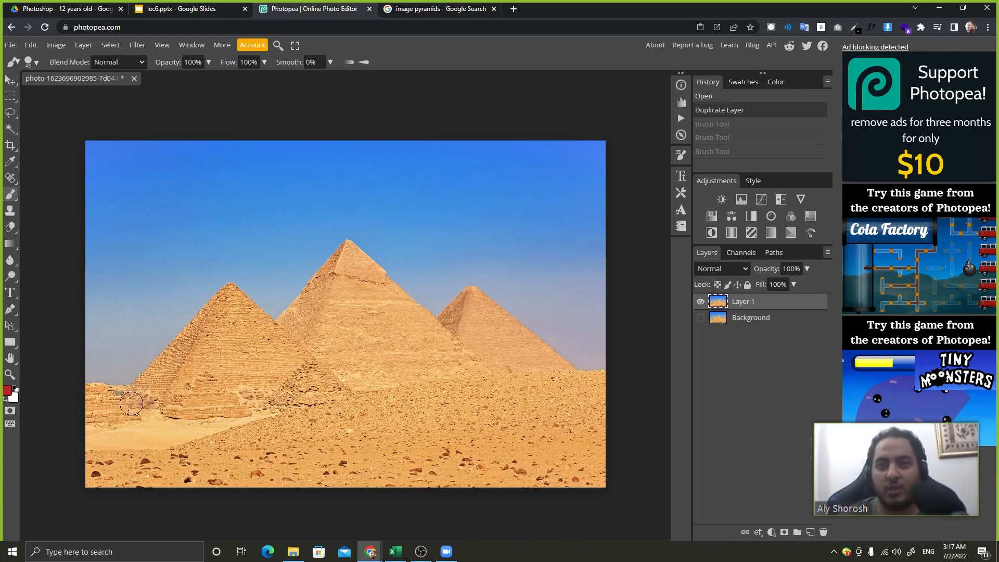
Paint three red pyramid outlines of increasing height across the photo on Layer 1, redrawing the third one taller
{"action": "mouse_move", "coordinate": [133, 402]}
{"action": "left_mouse_down"}
{"action": "mouse_move", "coordinate": [224, 315]}
{"action": "mouse_move", "coordinate": [305, 347]}
{"action": "mouse_move", "coordinate": [329, 400]}
{"action": "left_mouse_up"}
{"action": "mouse_move", "coordinate": [307, 327]}
{"action": "left_mouse_down"}
{"action": "mouse_move", "coordinate": [391, 271]}
{"action": "mouse_move", "coordinate": [441, 386]}
{"action": "left_mouse_up"}
{"action": "mouse_move", "coordinate": [414, 312]}
{"action": "left_mouse_down"}
{"action": "mouse_move", "coordinate": [471, 125]}
{"action": "mouse_move", "coordinate": [569, 333]}
{"action": "mouse_move", "coordinate": [578, 383]}
{"action": "left_mouse_up"}
{"action": "key", "text": "ctrl+z"}
{"action": "mouse_move", "coordinate": [414, 294]}
{"action": "left_mouse_down"}
{"action": "mouse_move", "coordinate": [477, 171]}
{"action": "mouse_move", "coordinate": [591, 446]}
{"action": "left_mouse_up"}
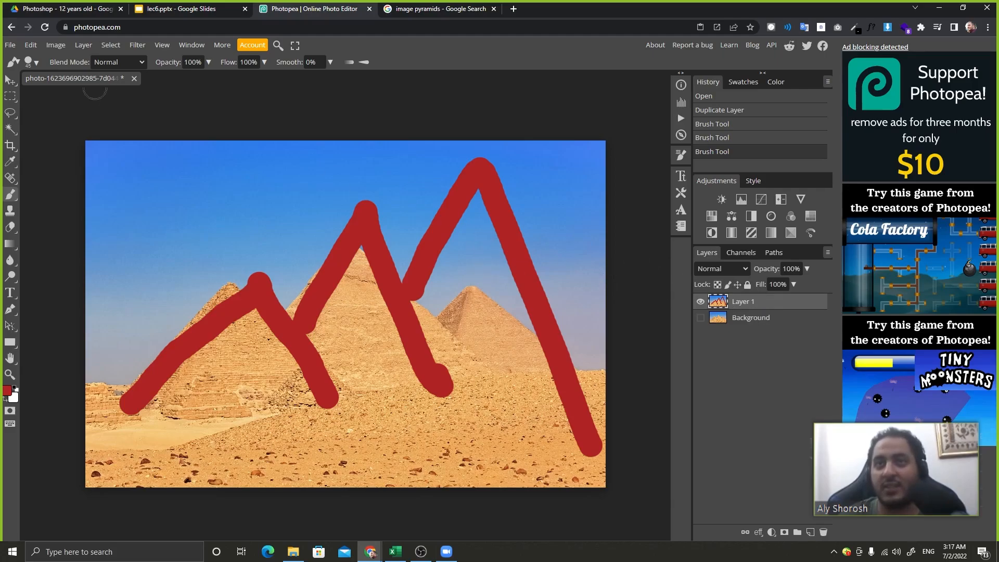
Shift the painted Layer 1 sideways with the Move tool and undo the move
{"action": "left_click", "coordinate": [10, 80]}
{"action": "left_click_drag", "start_coordinate": [422, 288], "coordinate": [379, 284]}
{"action": "key", "text": "ctrl+z"}
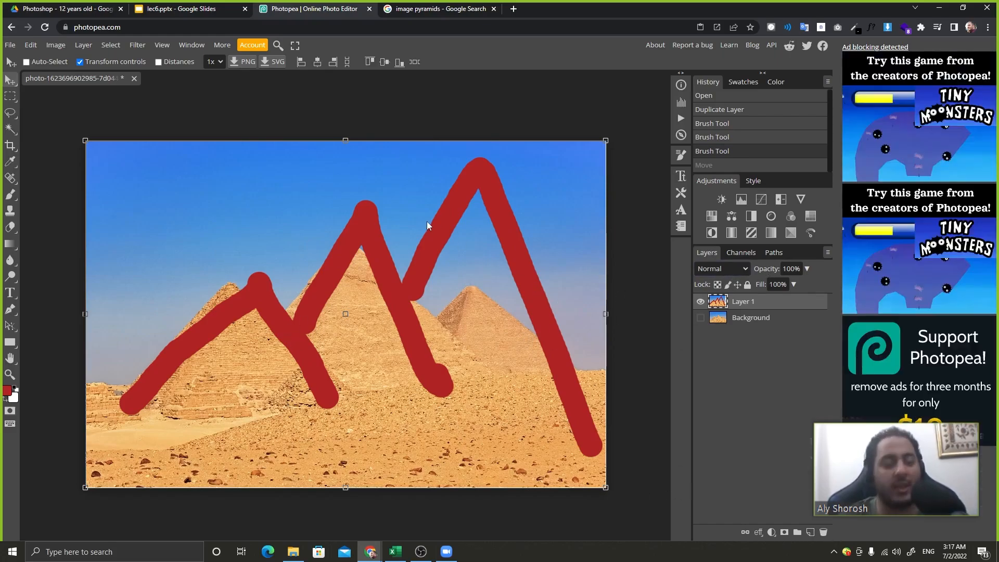
Step back and forth through the history, ending with all three red outlines restored and the layer move undone
{"action": "key", "text": "ctrl+z"}
{"action": "key", "text": "ctrl+z"}
{"action": "key", "text": "ctrl+z"}
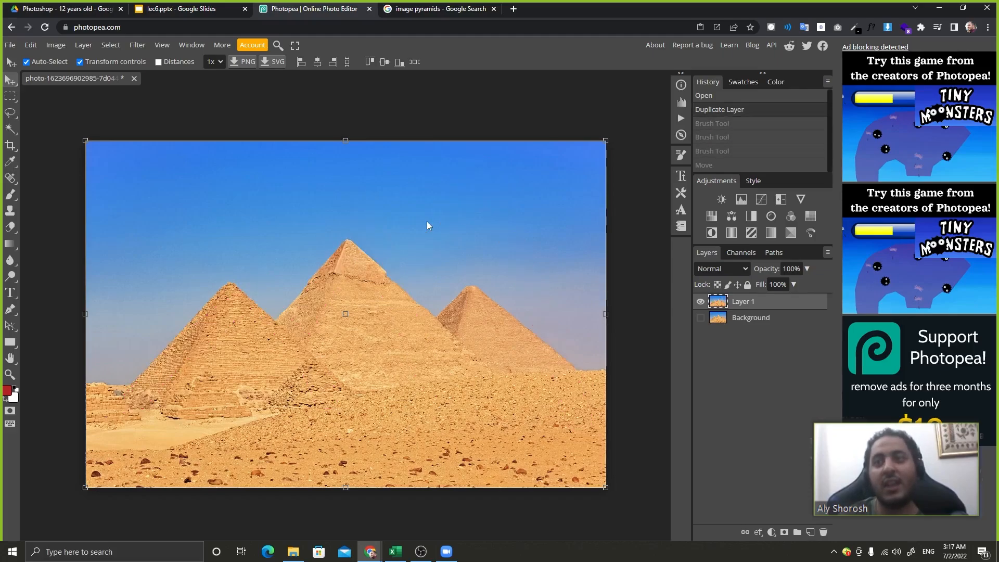
{"action": "key", "text": "ctrl+shift+z"}
{"action": "key", "text": "ctrl+shift+z"}
{"action": "key", "text": "ctrl+shift+z"}
{"action": "key", "text": "ctrl+shift+z"}
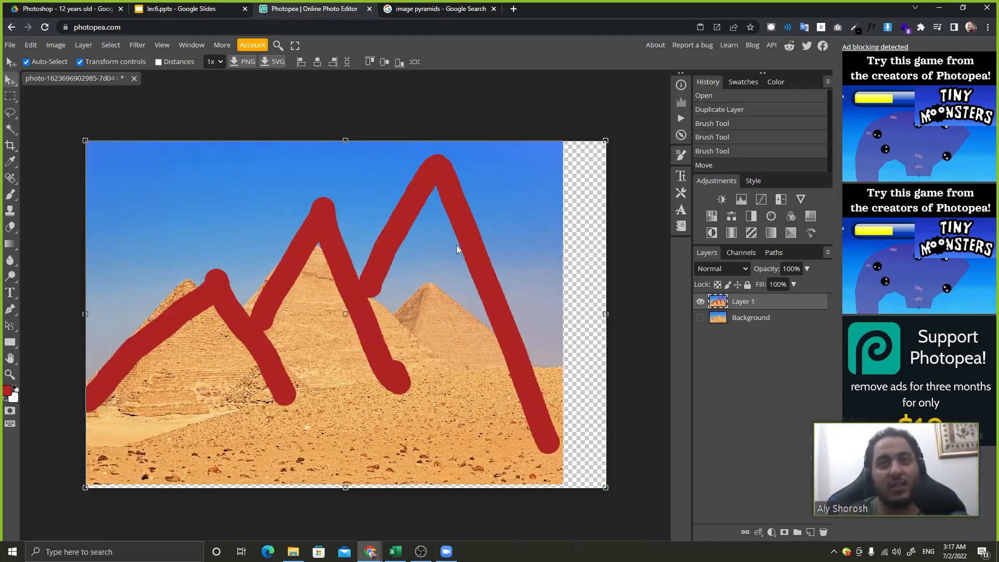
{"action": "key", "text": "ctrl+z"}
{"action": "key", "text": "ctrl+z"}
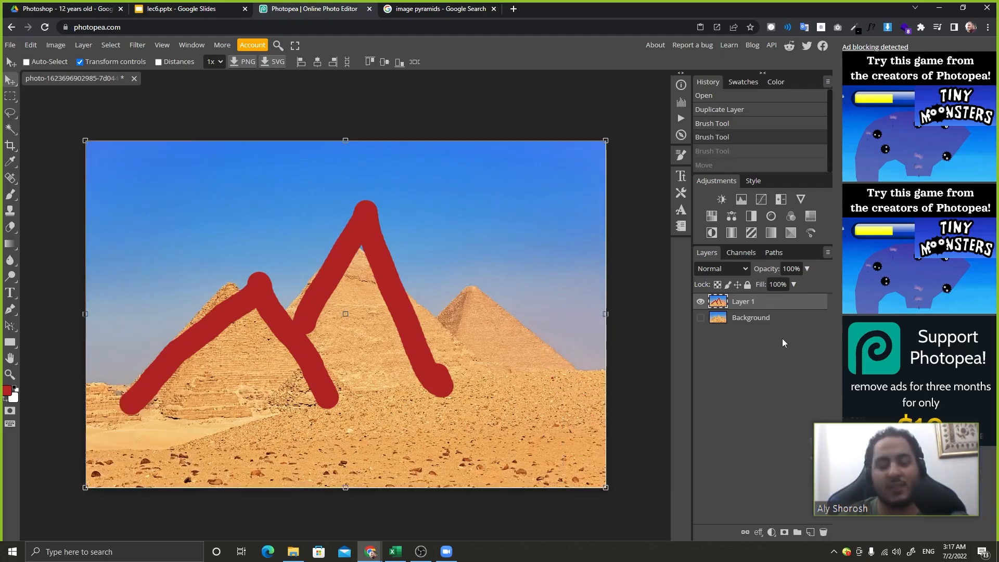
{"action": "key", "text": "ctrl+shift+z"}
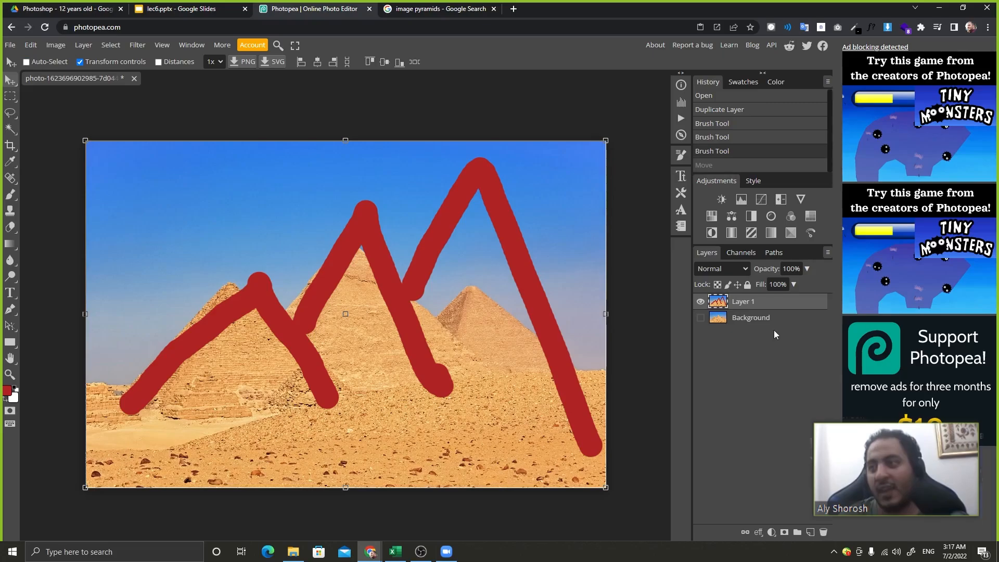
Compare the untouched Background with the painted Layer 1 by toggling their visibility
{"action": "left_click", "coordinate": [701, 302]}
{"action": "left_click", "coordinate": [701, 317]}
{"action": "left_click", "coordinate": [713, 320]}
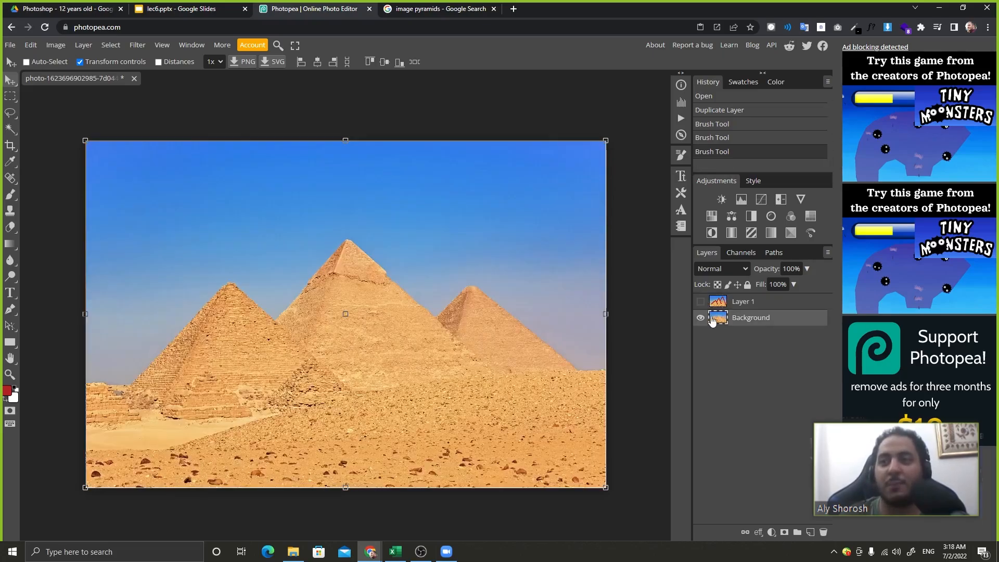
{"action": "left_click", "coordinate": [701, 317]}
{"action": "left_click", "coordinate": [701, 302]}
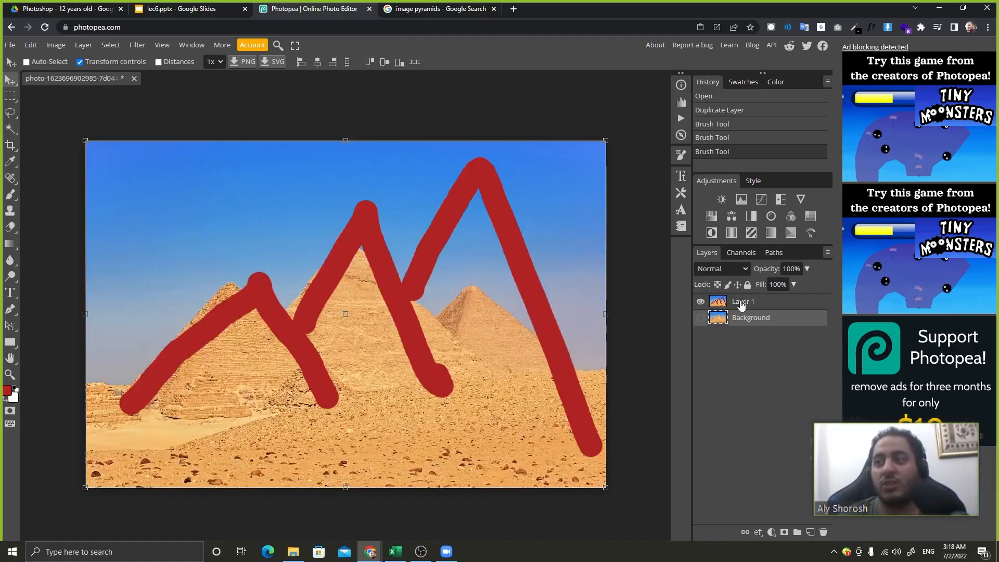
Duplicate the Background layer and place the copy above Layer 1
{"action": "left_click_drag", "start_coordinate": [742, 317], "coordinate": [811, 532]}
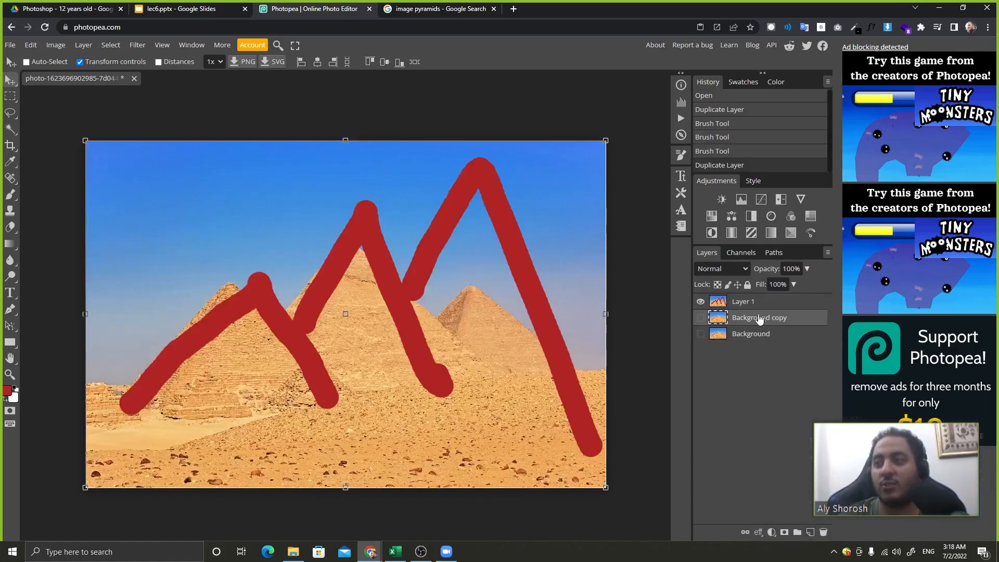
{"action": "left_click_drag", "start_coordinate": [760, 319], "coordinate": [764, 295]}
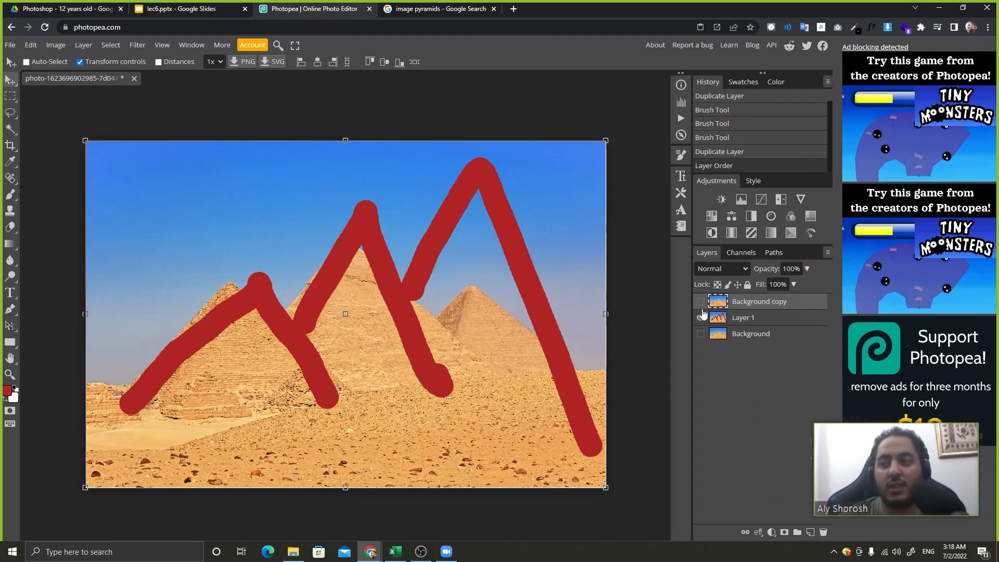
Show the background copy in place of Layer 1 and delete the copy
{"action": "left_click", "coordinate": [701, 317]}
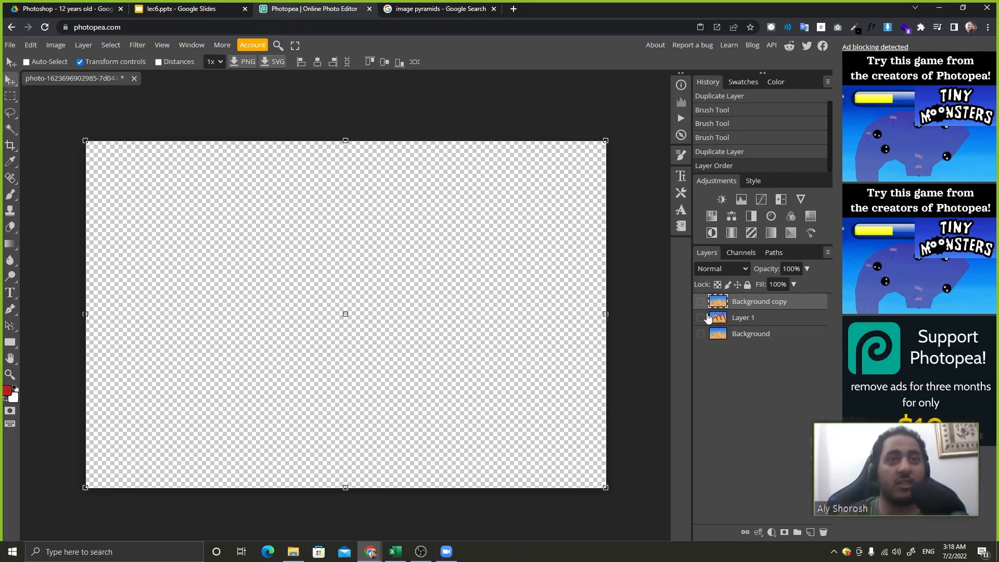
{"action": "left_click", "coordinate": [701, 301]}
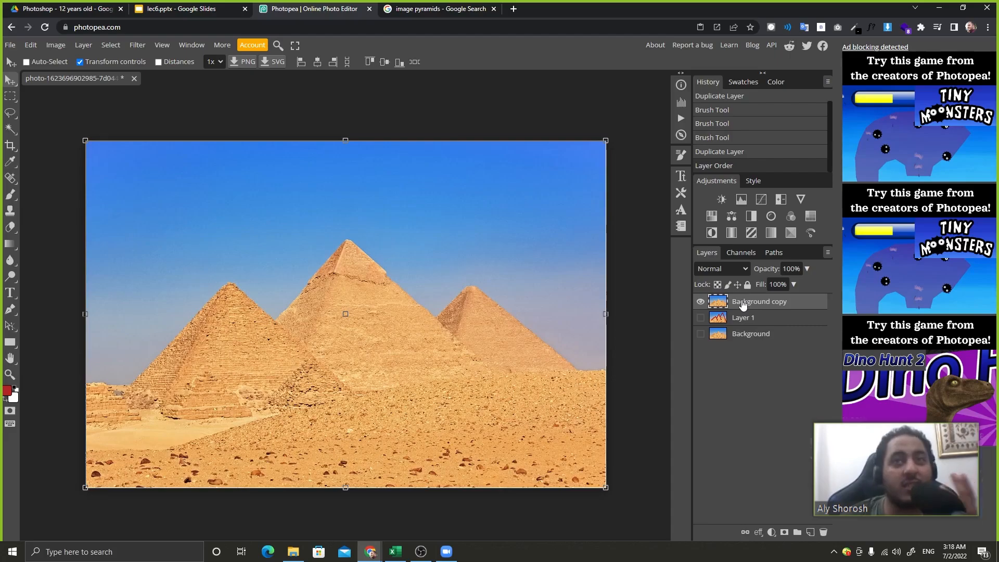
{"action": "left_click_drag", "start_coordinate": [743, 305], "coordinate": [823, 532]}
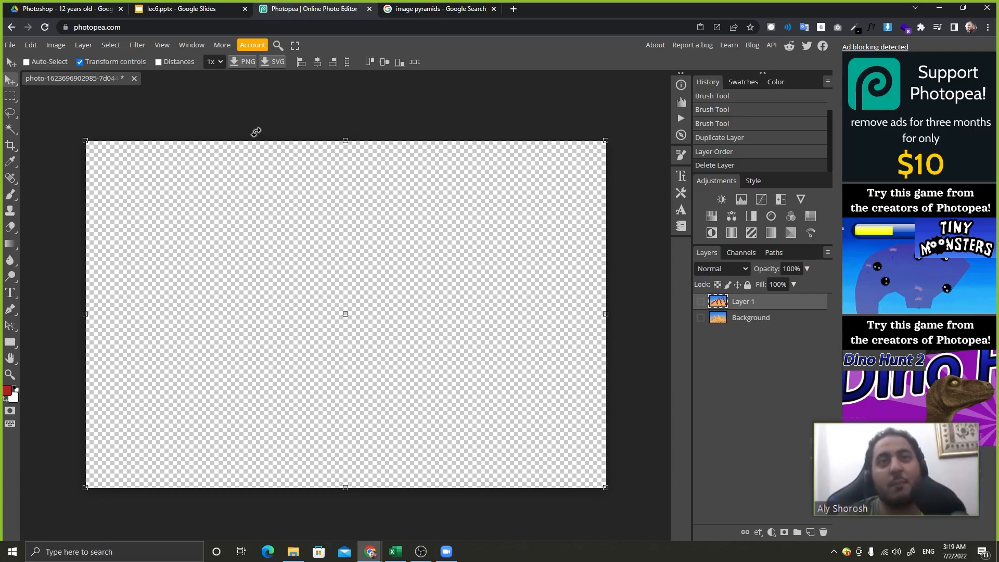
Open the pyramids photo from the Google image results as a separate document and close that document
{"action": "left_click", "coordinate": [440, 9]}
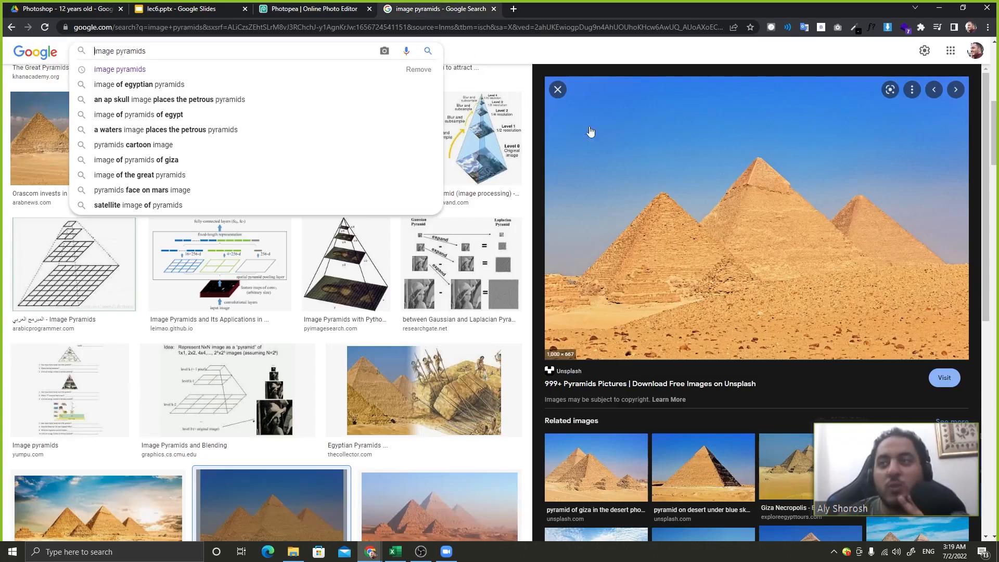
{"action": "left_click_drag", "start_coordinate": [790, 197], "coordinate": [314, 211]}
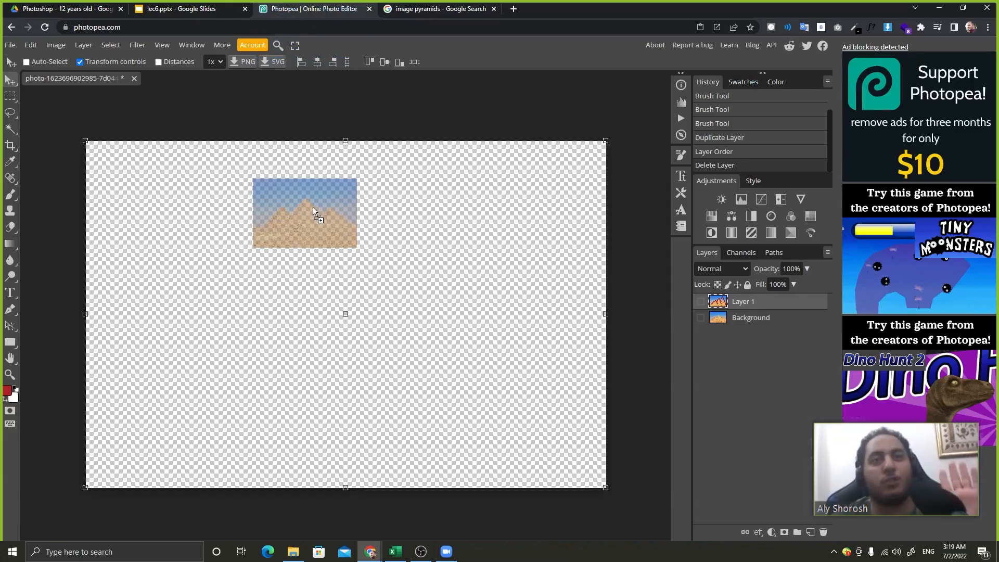
{"action": "left_click_drag", "start_coordinate": [314, 210], "coordinate": [199, 82]}
{"action": "left_click_drag", "start_coordinate": [210, 84], "coordinate": [205, 77]}
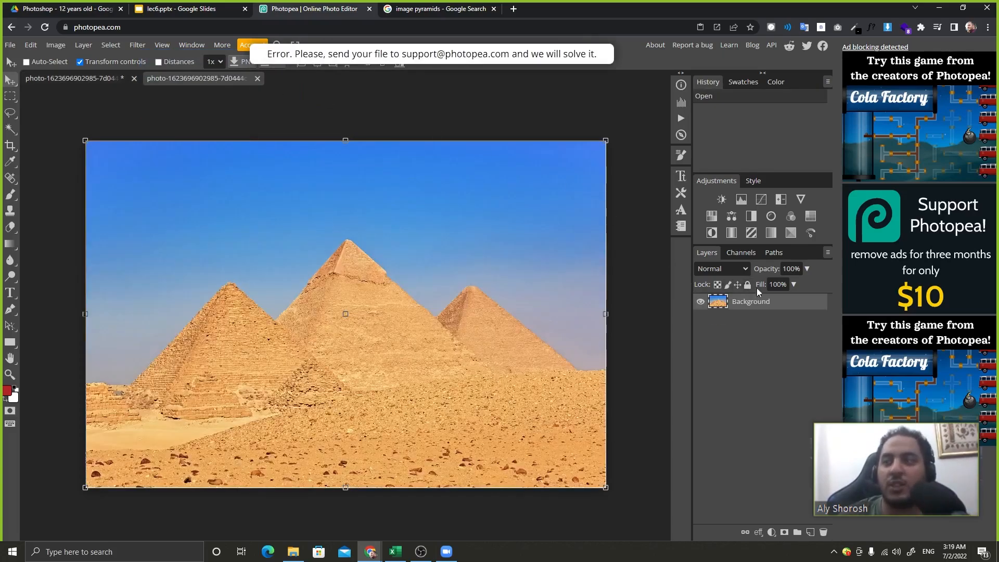
{"action": "left_click", "coordinate": [258, 78]}
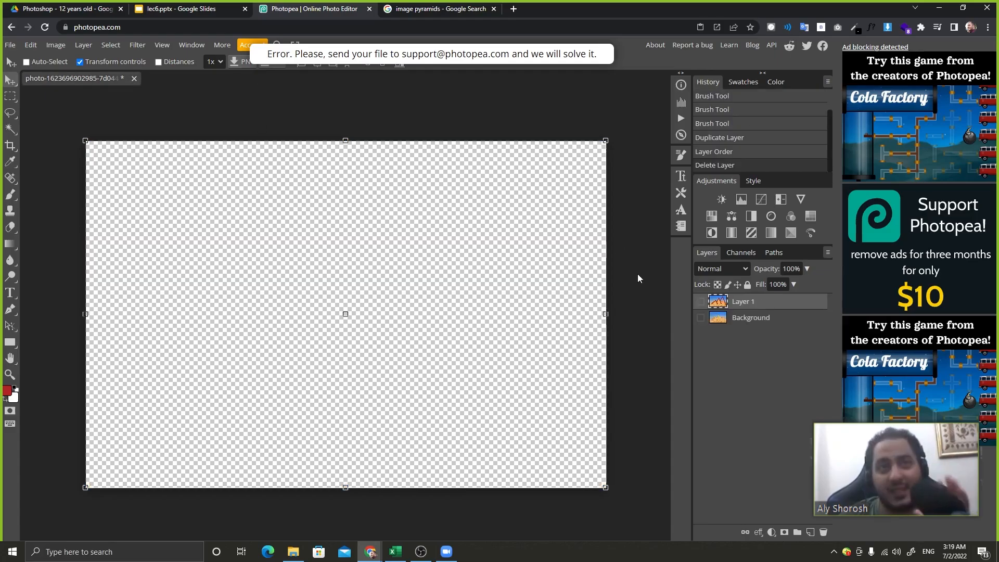
Place the pyramids photo from the Google image results onto the current canvas as a smart object layer
{"action": "left_click", "coordinate": [469, 9]}
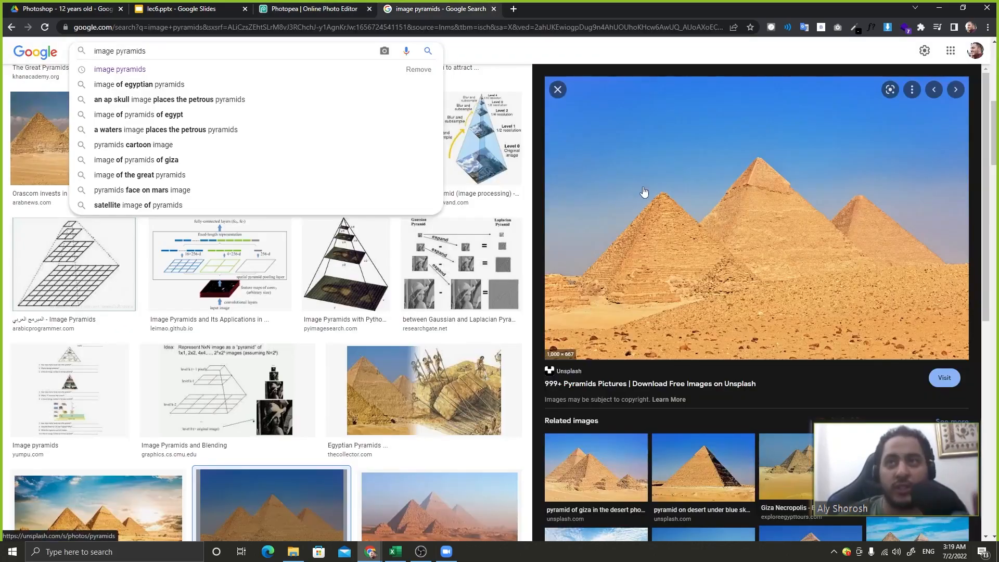
{"action": "left_click_drag", "start_coordinate": [644, 191], "coordinate": [560, 187]}
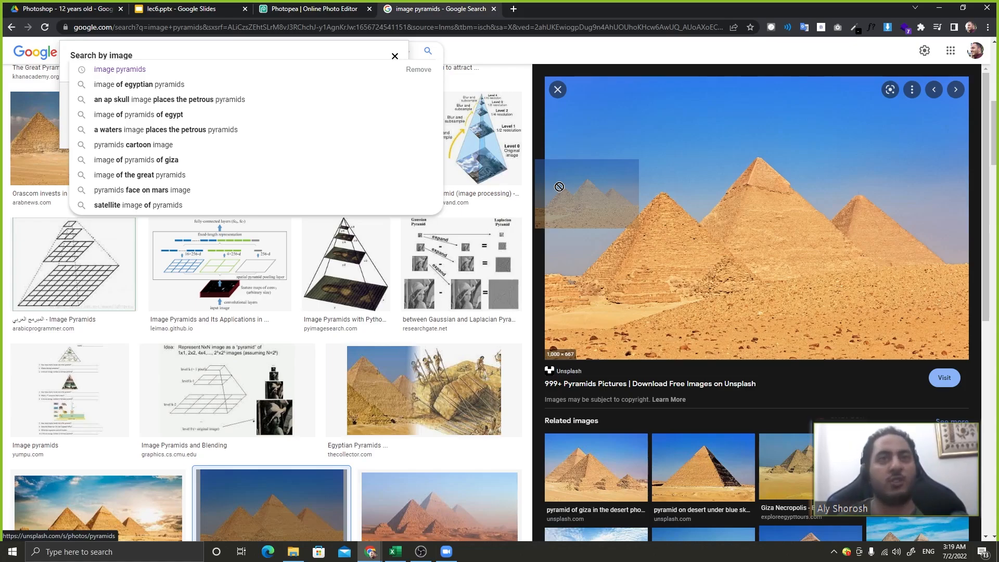
{"action": "left_click_drag", "start_coordinate": [560, 186], "coordinate": [566, 190]}
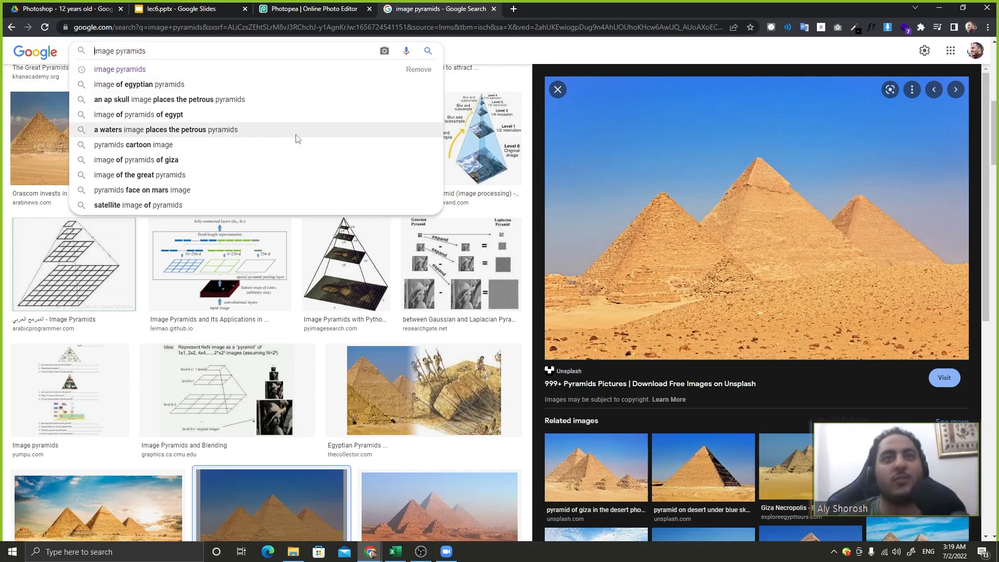
{"action": "left_click", "coordinate": [290, 4]}
{"action": "left_click", "coordinate": [10, 45]}
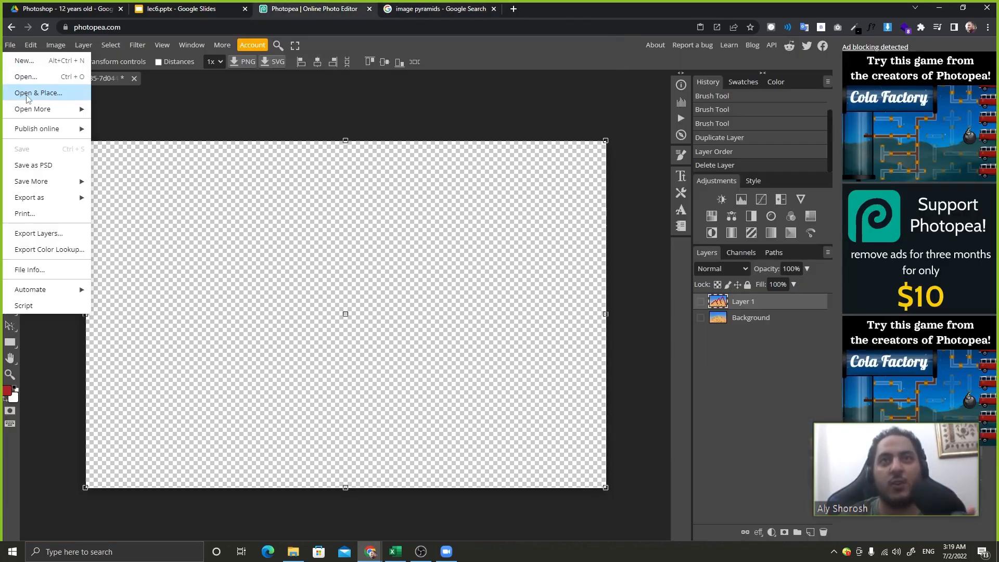
{"action": "left_click", "coordinate": [397, 7]}
{"action": "left_click_drag", "start_coordinate": [565, 187], "coordinate": [362, 275]}
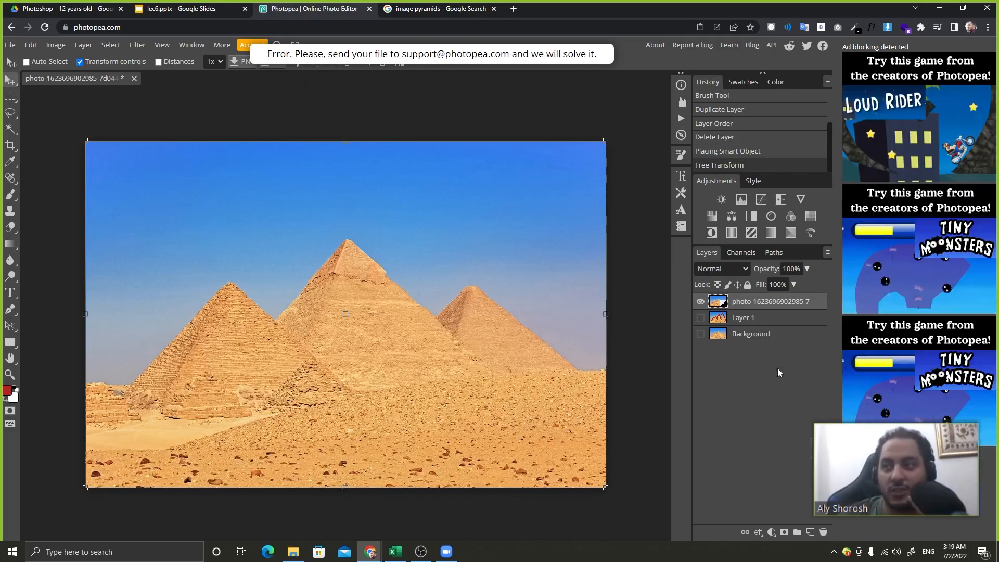
Magnify the screen with the Windows Magnifier and close it
{"action": "left_click", "coordinate": [111, 556]}
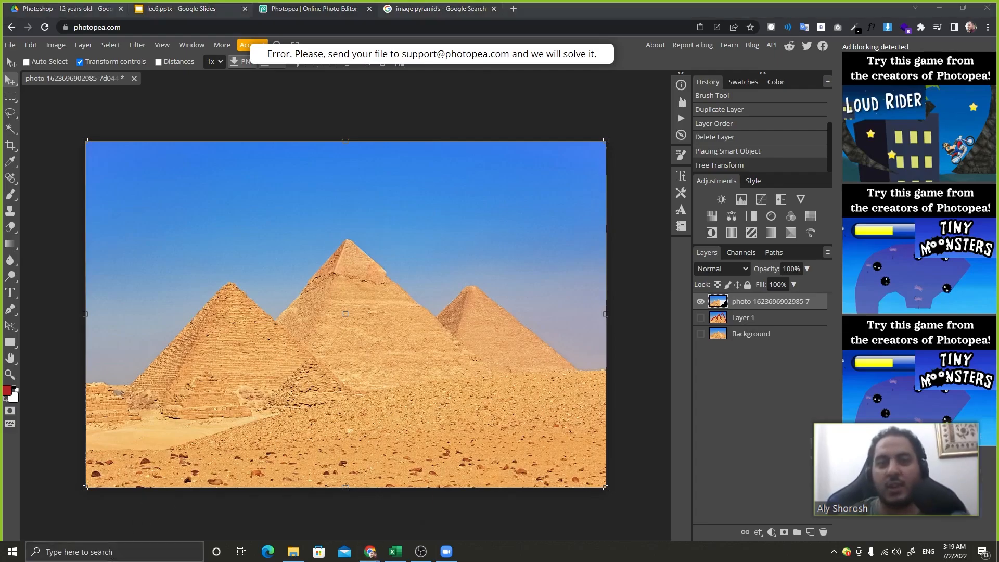
{"action": "type", "text": "mag"}
{"action": "key", "text": "Return"}
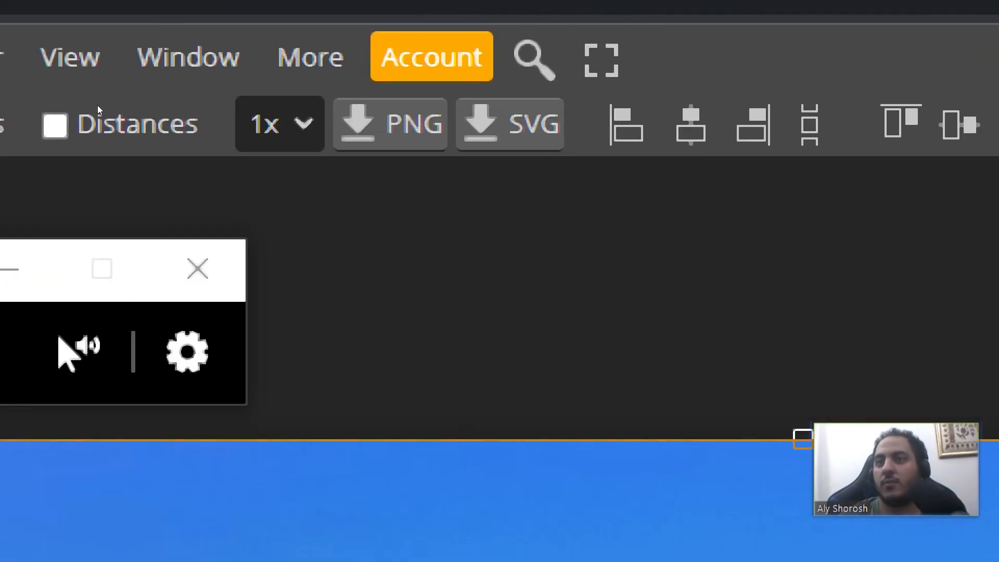
{"action": "left_click", "coordinate": [949, 269]}
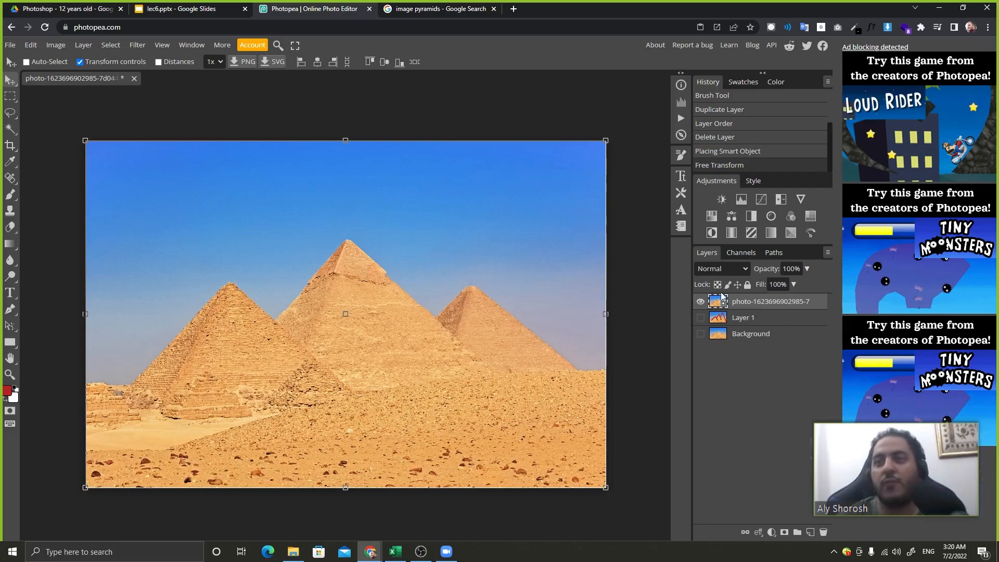
Rename the placed photo layer as "smart object layer"
{"action": "double_click", "coordinate": [770, 305]}
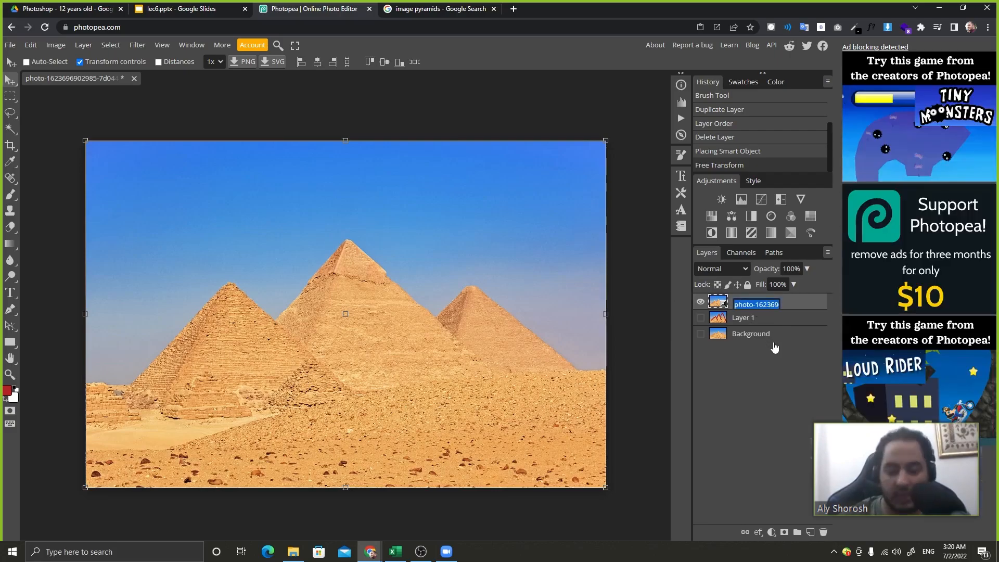
{"action": "type", "text": "smart objec"}
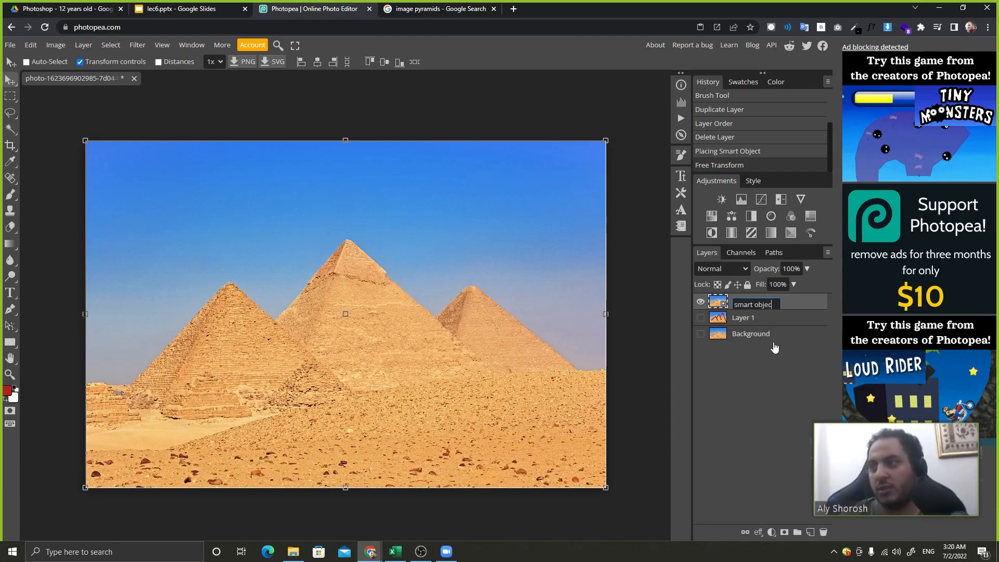
{"action": "type", "text": "t layer"}
{"action": "key", "text": "Return"}
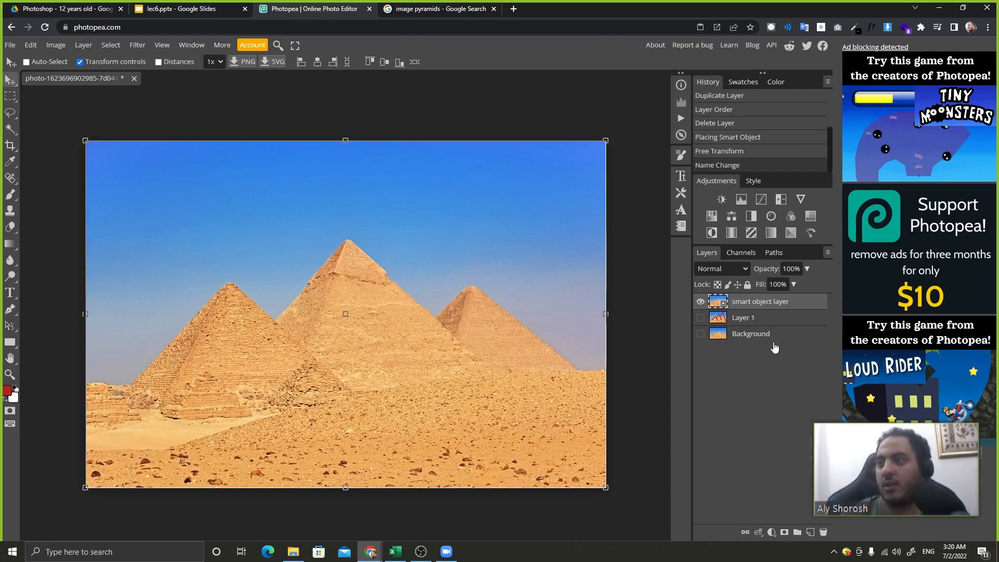
Rename Layer 1 as "raster layer"
{"action": "double_click", "coordinate": [748, 319]}
{"action": "type", "text": "rast"}
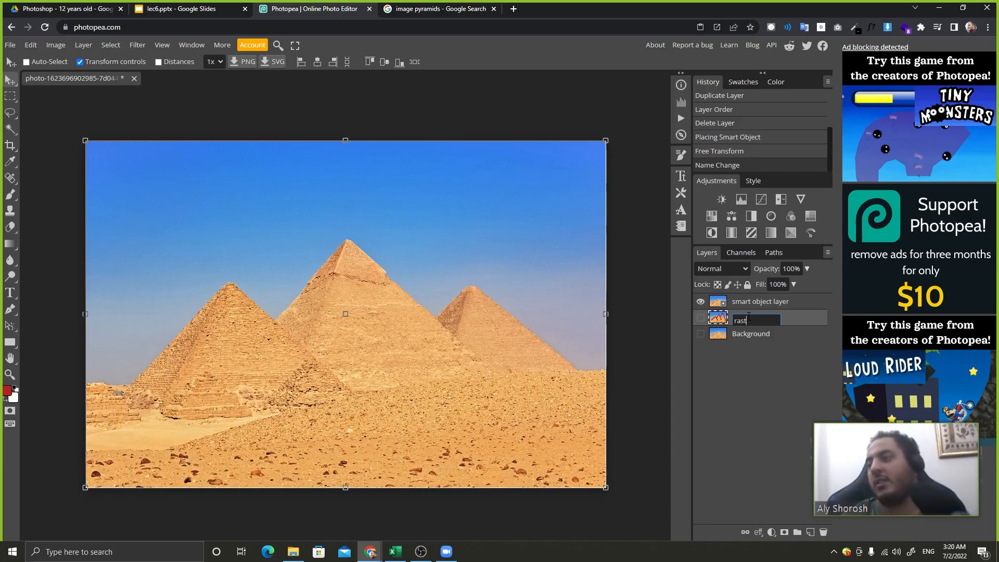
{"action": "type", "text": "er layer"}
{"action": "key", "text": "Return"}
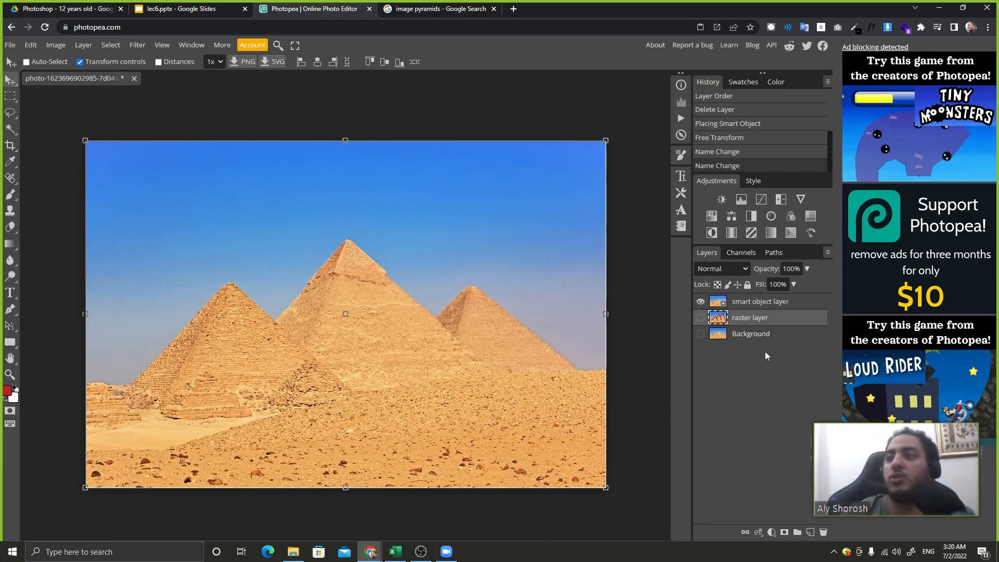
Rasterize the smart object layer, brush a red stroke down over the pyramids, and undo both changes
{"action": "left_click", "coordinate": [744, 307]}
{"action": "left_click", "coordinate": [10, 194]}
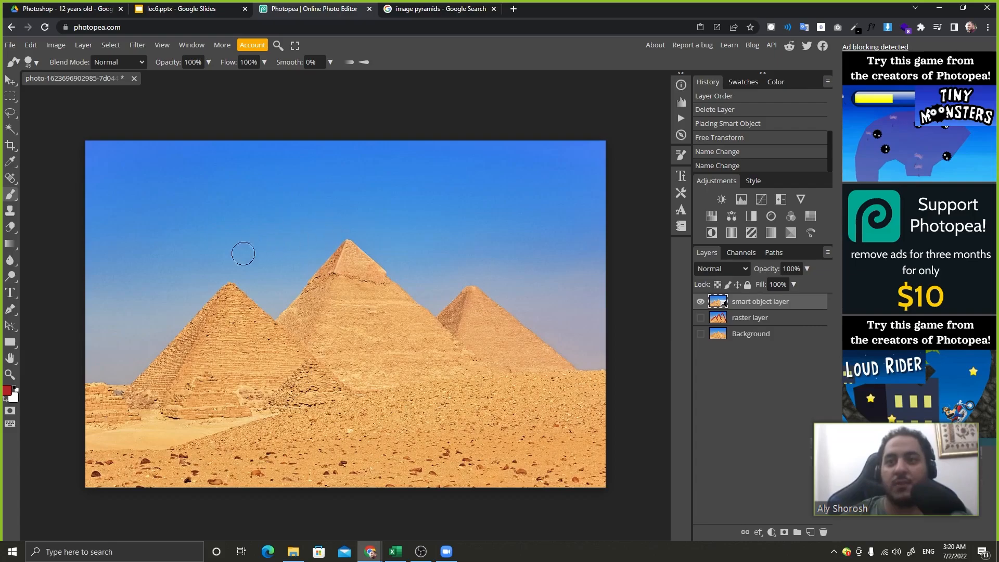
{"action": "left_click", "coordinate": [201, 344]}
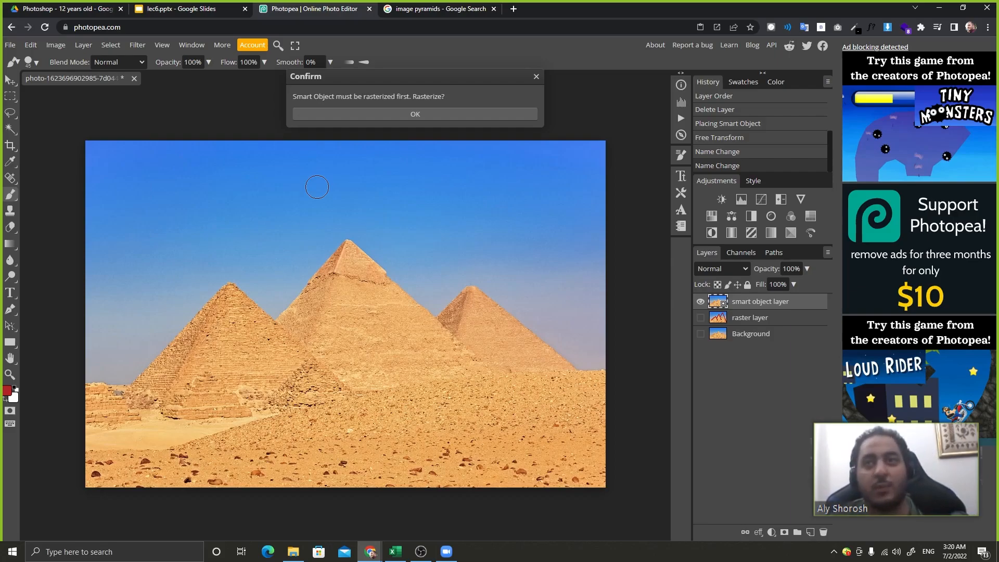
{"action": "left_click", "coordinate": [410, 114]}
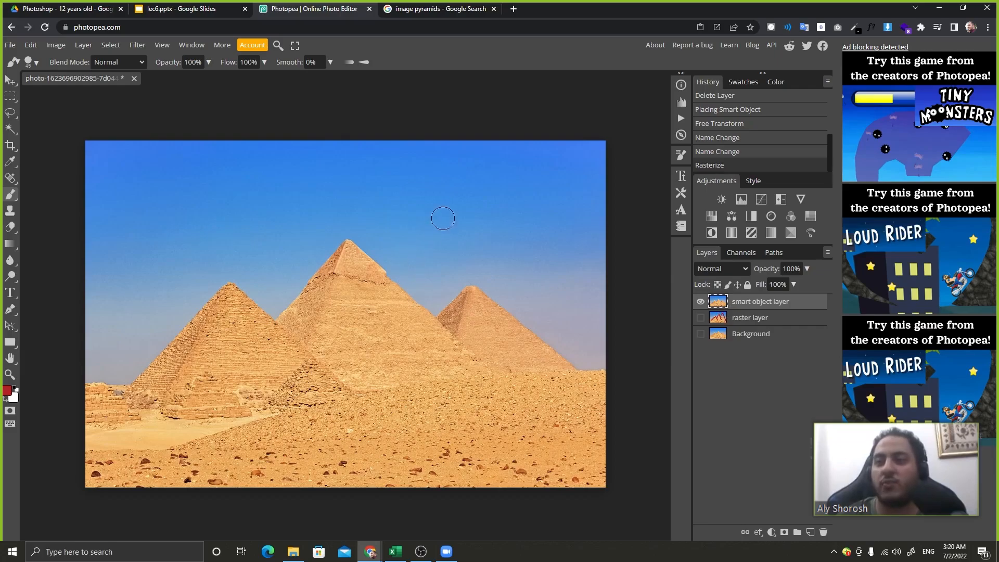
{"action": "mouse_move", "coordinate": [445, 214]}
{"action": "left_mouse_down"}
{"action": "mouse_move", "coordinate": [523, 250]}
{"action": "mouse_move", "coordinate": [312, 291]}
{"action": "mouse_move", "coordinate": [435, 350]}
{"action": "left_mouse_up"}
{"action": "key", "text": "ctrl+z"}
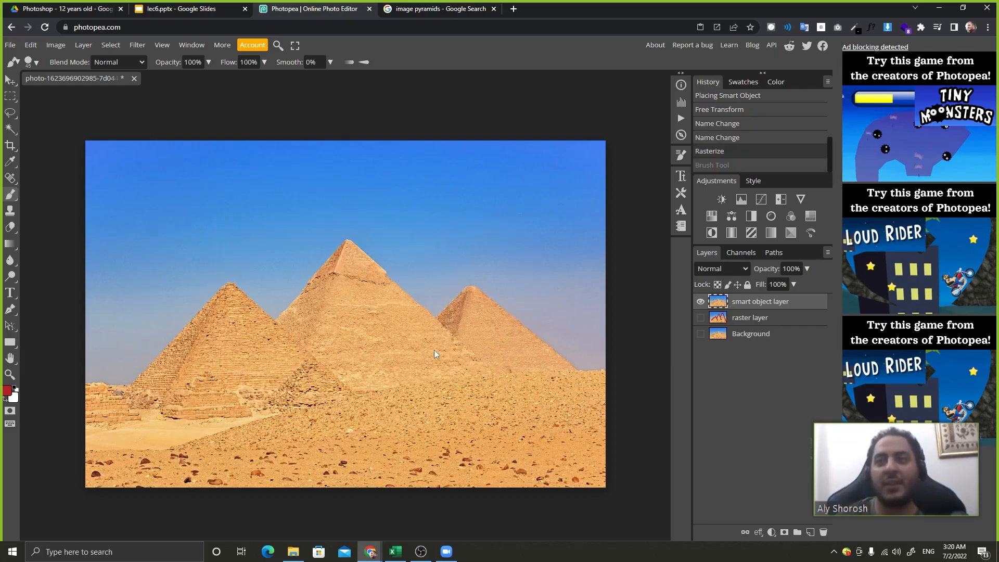
{"action": "key", "text": "ctrl+z"}
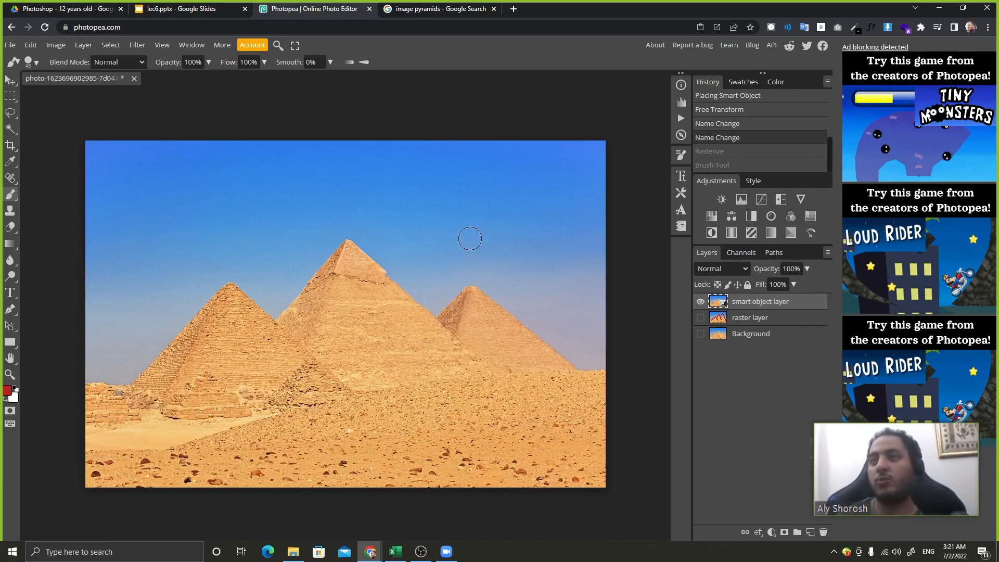
Try twice to paint on the smart object layer with the Brush tool, declining to rasterize it each time
{"action": "left_click", "coordinate": [200, 156]}
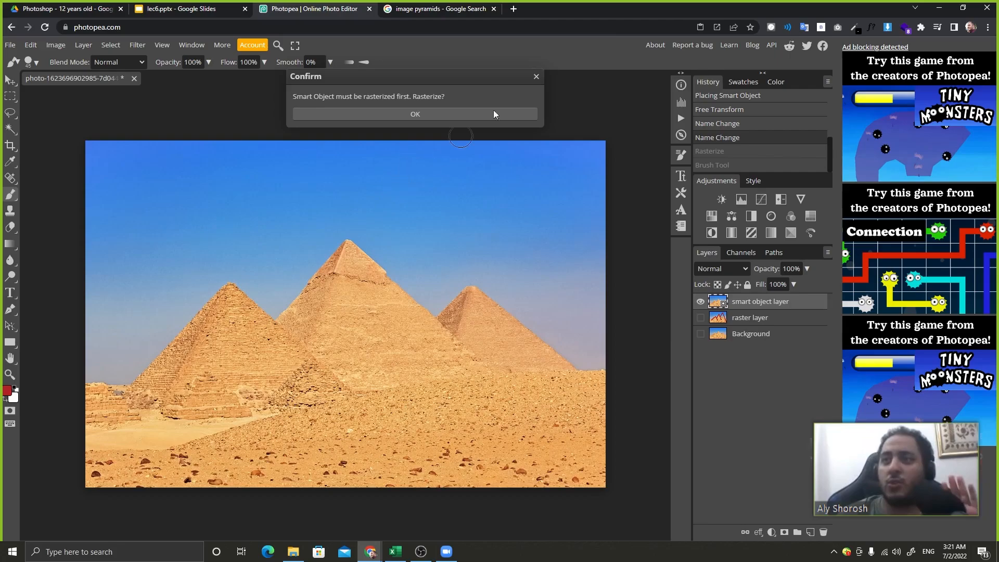
{"action": "left_click", "coordinate": [536, 77]}
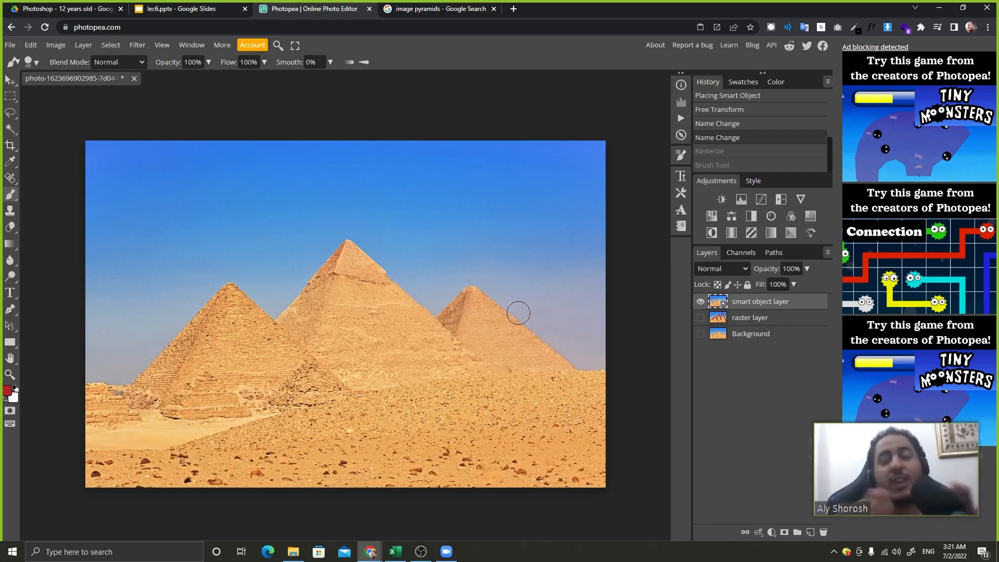
{"action": "left_click", "coordinate": [519, 313]}
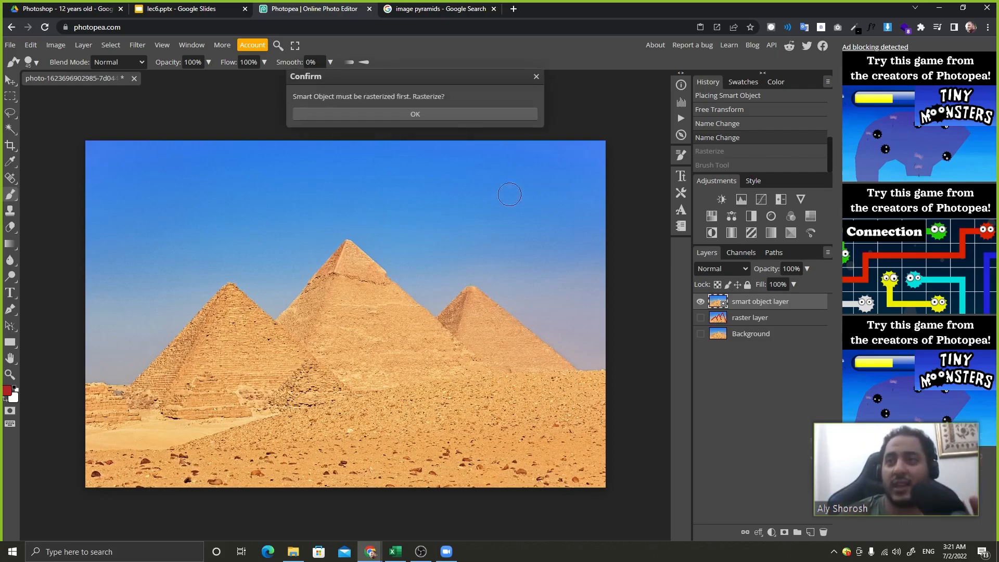
{"action": "left_click", "coordinate": [536, 76]}
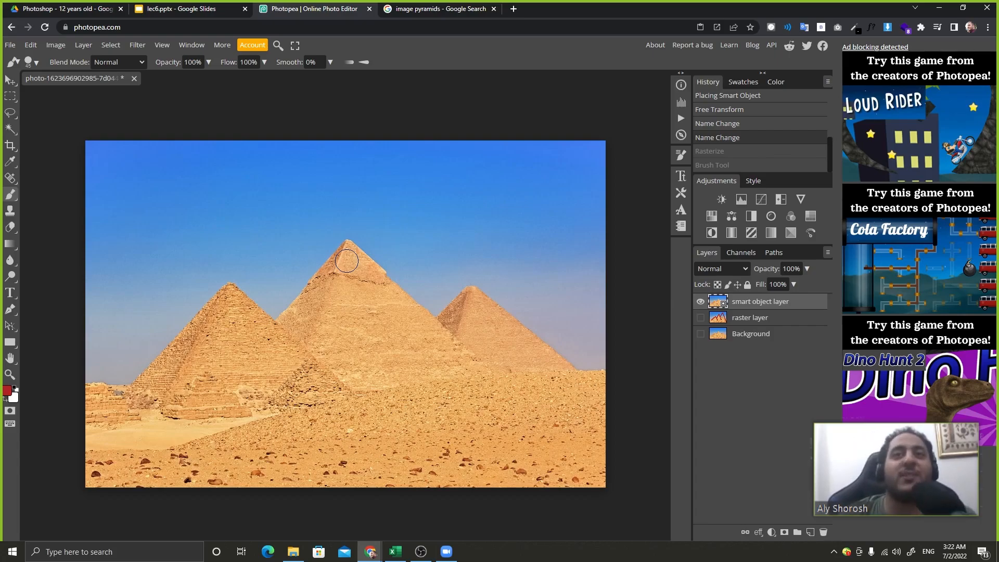
Open and close the smart object's contents, and delete the empty layer above the smart object layer
{"action": "double_click", "coordinate": [723, 307]}
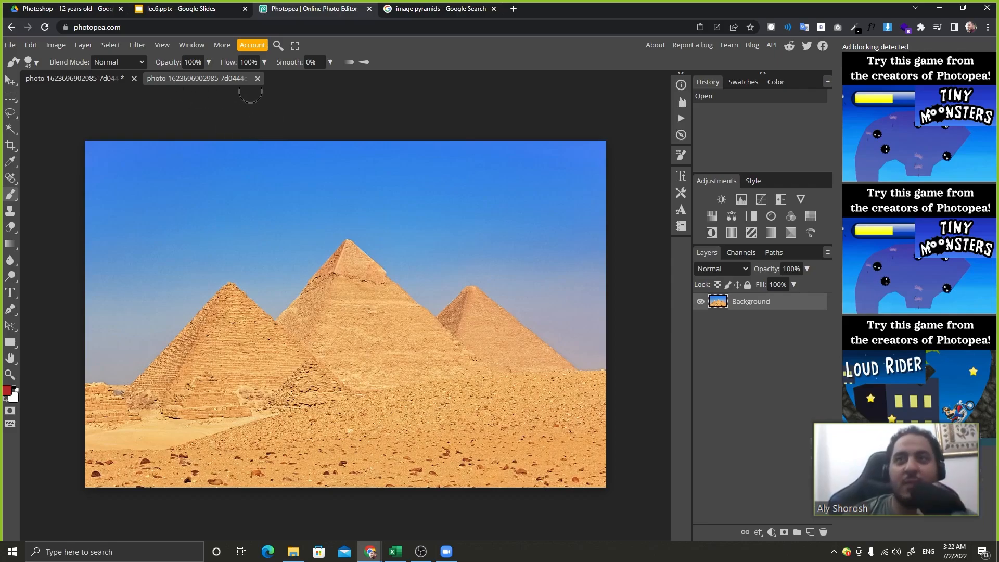
{"action": "left_click", "coordinate": [257, 78]}
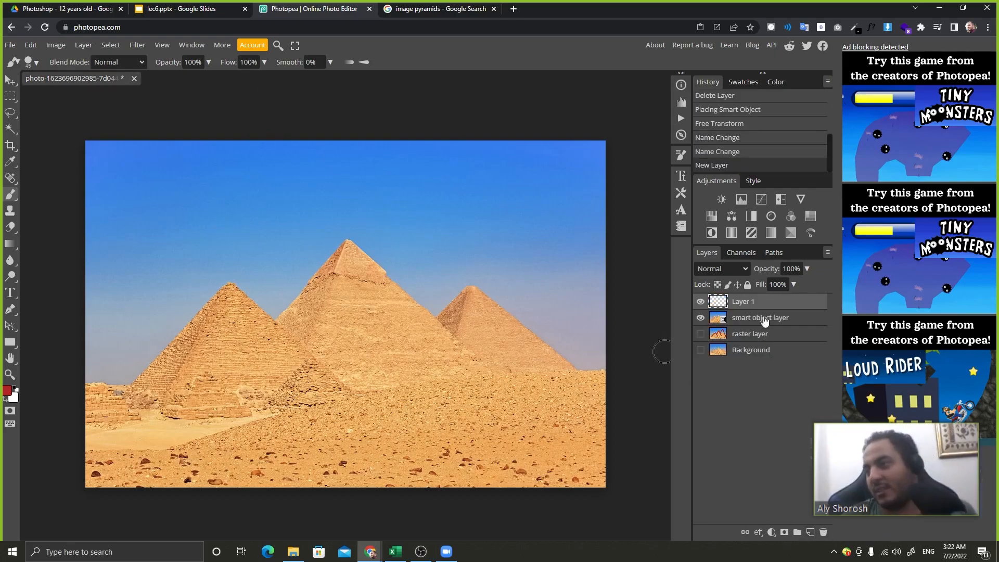
{"action": "left_click_drag", "start_coordinate": [768, 302], "coordinate": [823, 532]}
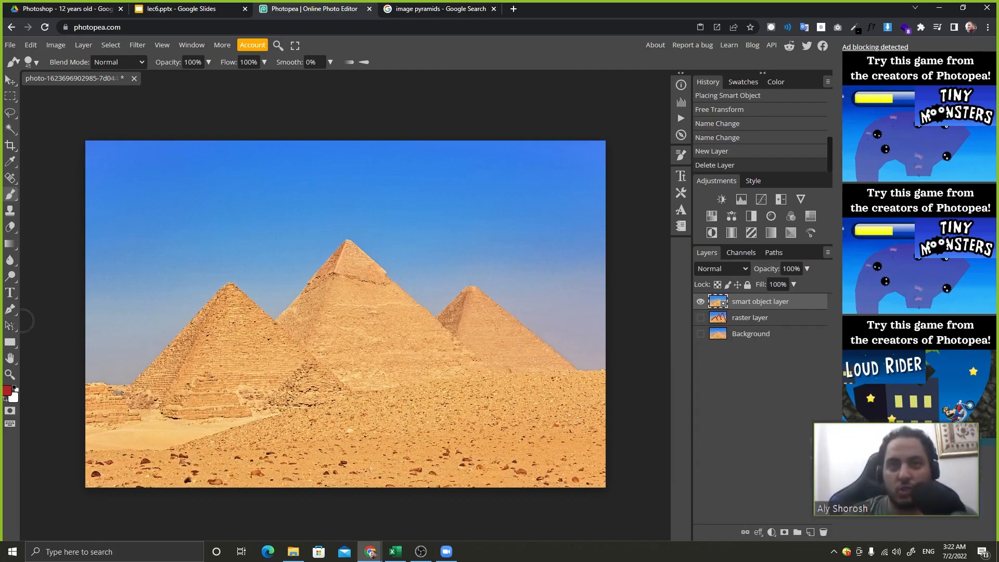
Add the text "THIS IS OUR MAIN PROJECT THAT WE HAVE CREATED" in the sky above the pyramids
{"action": "left_click", "coordinate": [10, 293]}
{"action": "left_click", "coordinate": [210, 223]}
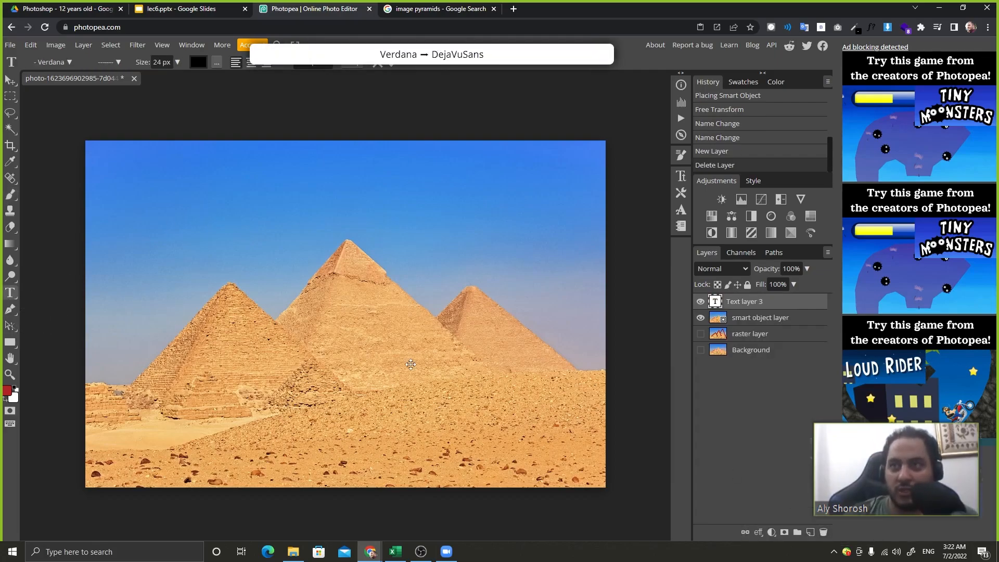
{"action": "type", "text": "THIS"}
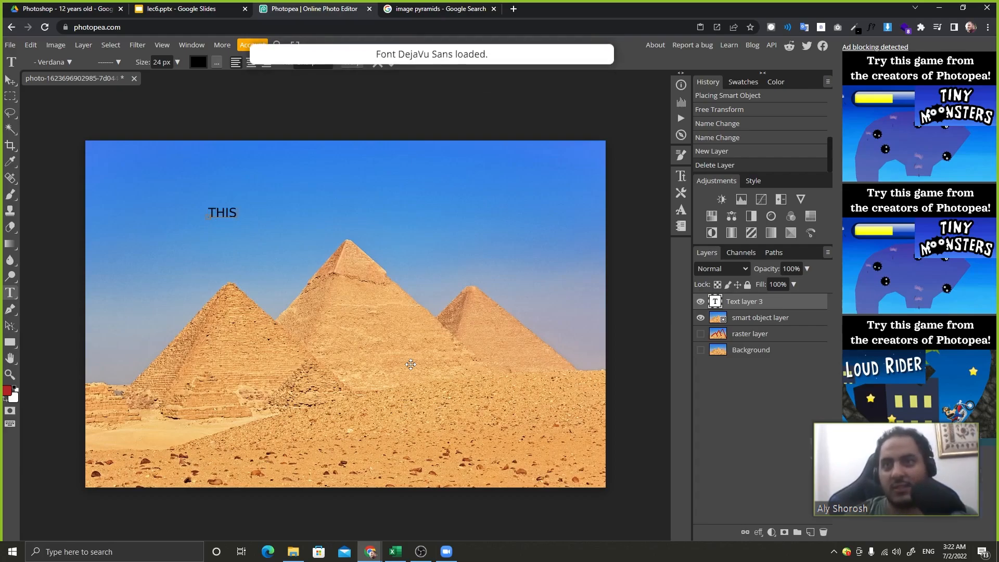
{"action": "type", "text": " IS T"}
{"action": "key", "text": "BackSpace"}
{"action": "type", "text": "O"}
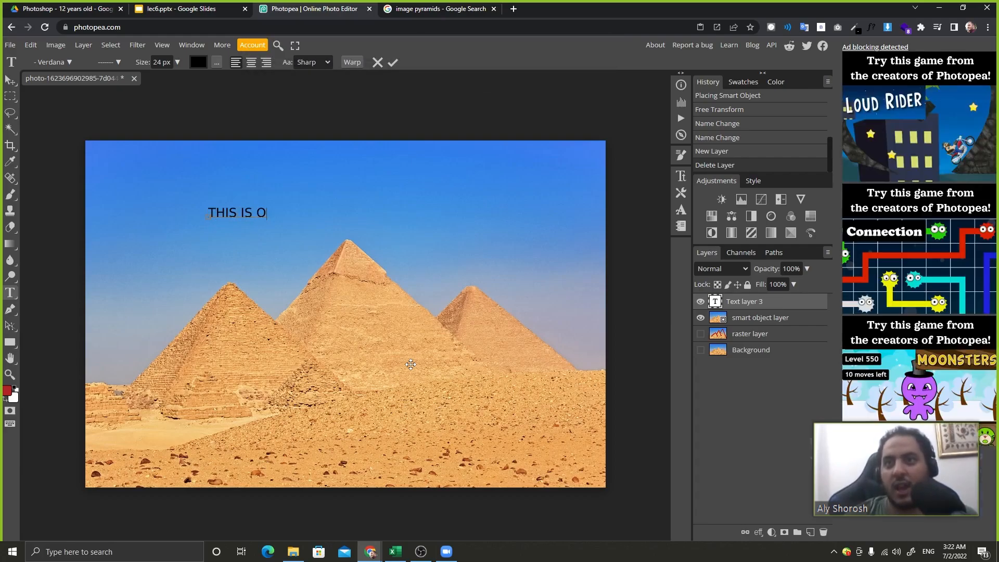
{"action": "type", "text": "UR MAIN PROJ"}
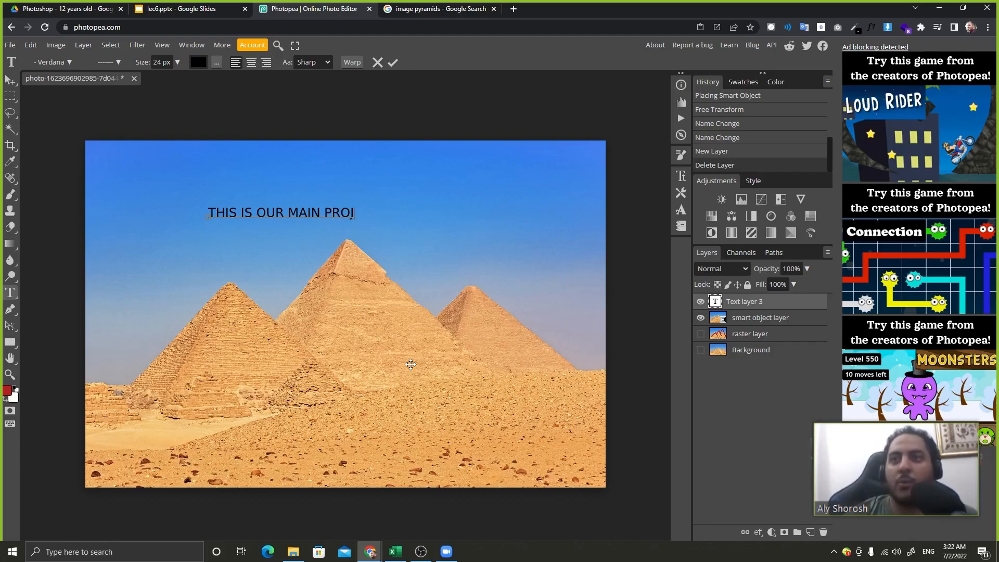
{"action": "type", "text": "ECT THAT "}
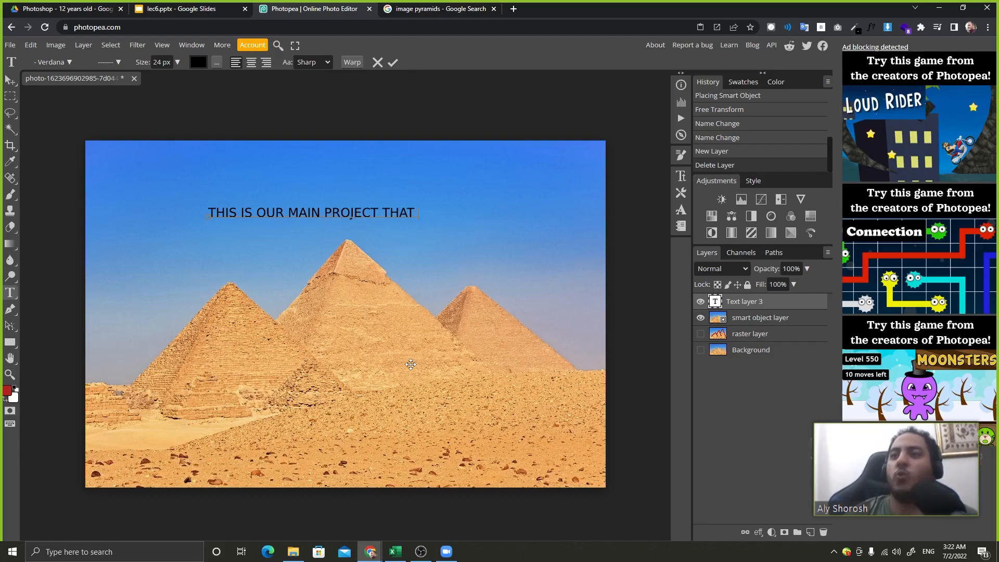
{"action": "type", "text": "WE HAVE"}
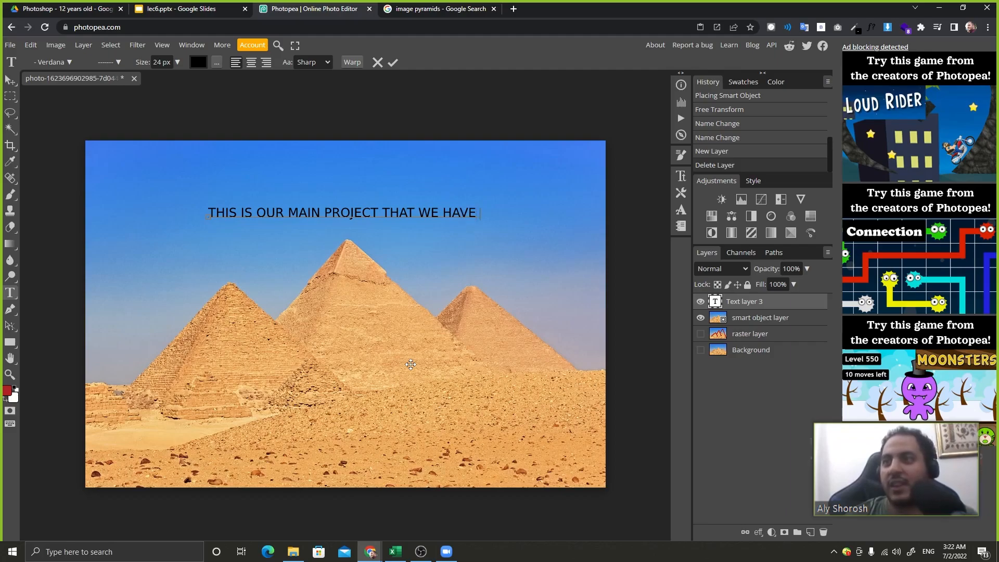
{"action": "type", "text": " CREATED"}
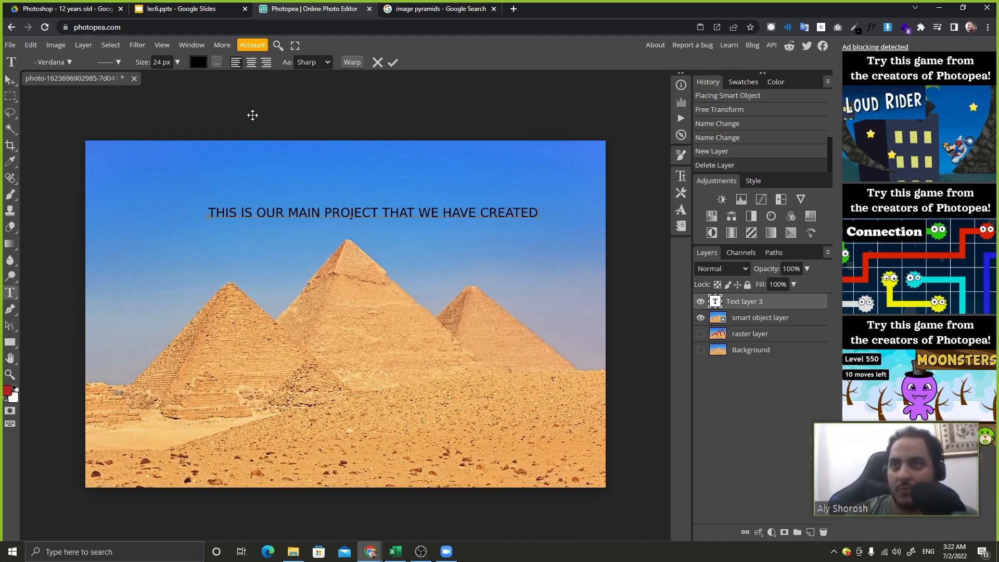
{"action": "left_click", "coordinate": [393, 63]}
Move the text higher in the sky, centred above the middle pyramid, and turn off the transform controls
{"action": "key", "text": "ctrl+alt+t"}
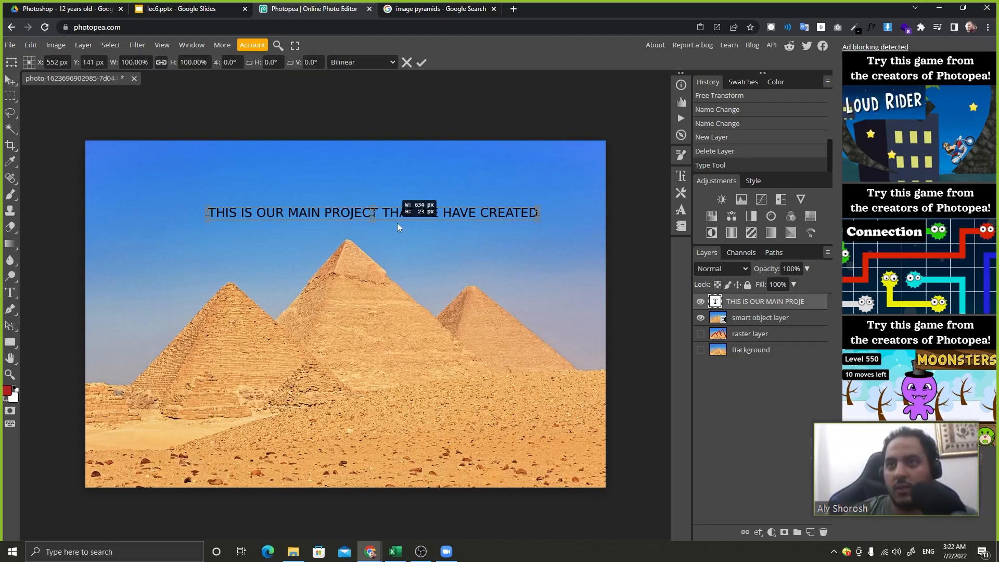
{"action": "left_click_drag", "start_coordinate": [398, 206], "coordinate": [373, 178]}
{"action": "key", "text": "Escape"}
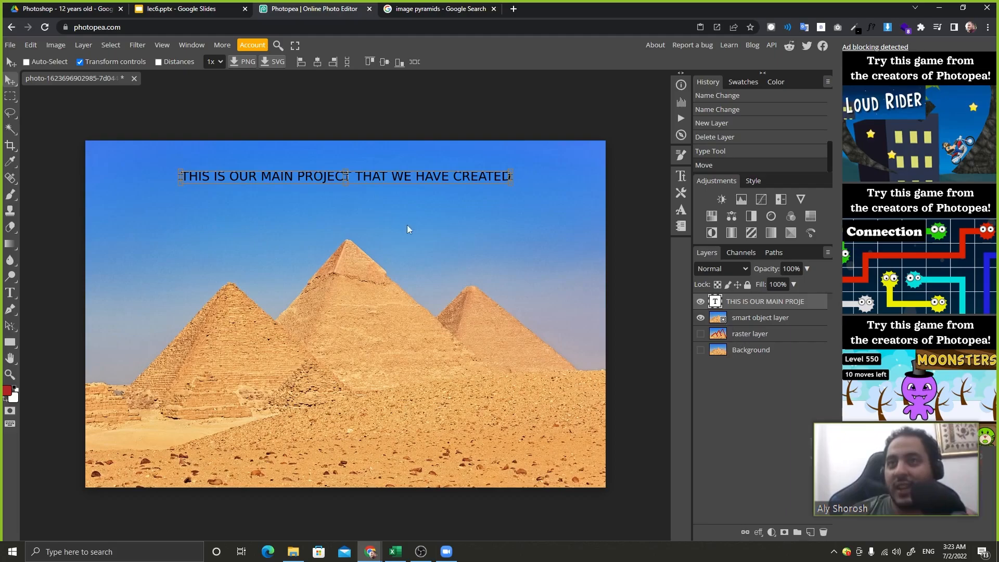
{"action": "left_click", "coordinate": [80, 62]}
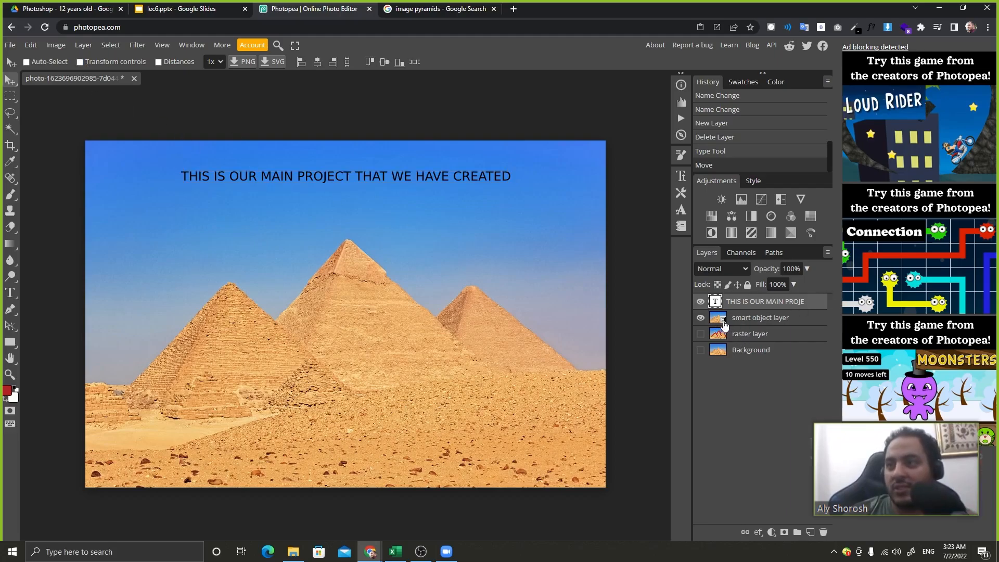
Inspect the smart object's contents and the layer style options of the smart object and raster layers, closing each without changes
{"action": "double_click", "coordinate": [723, 320]}
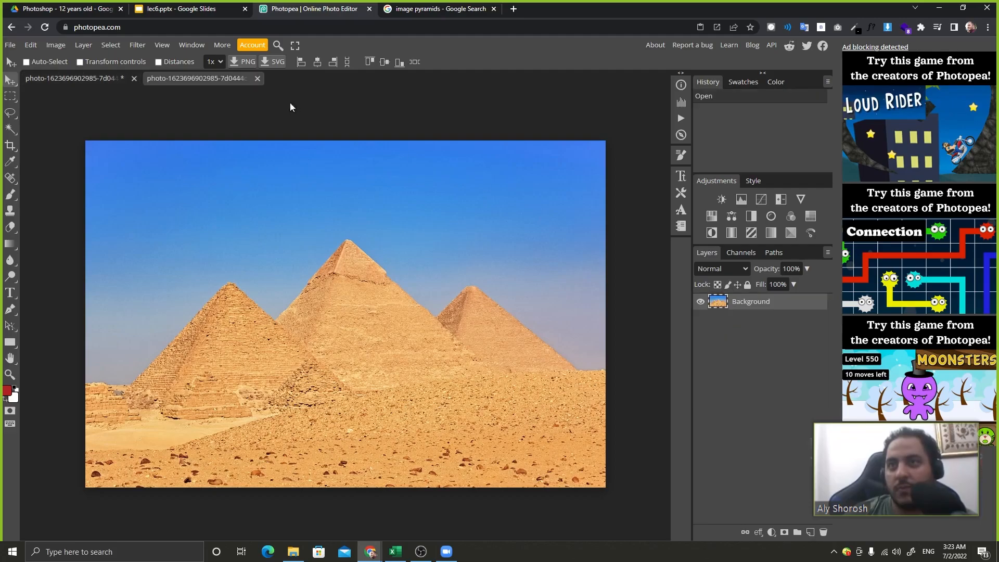
{"action": "left_click", "coordinate": [257, 78]}
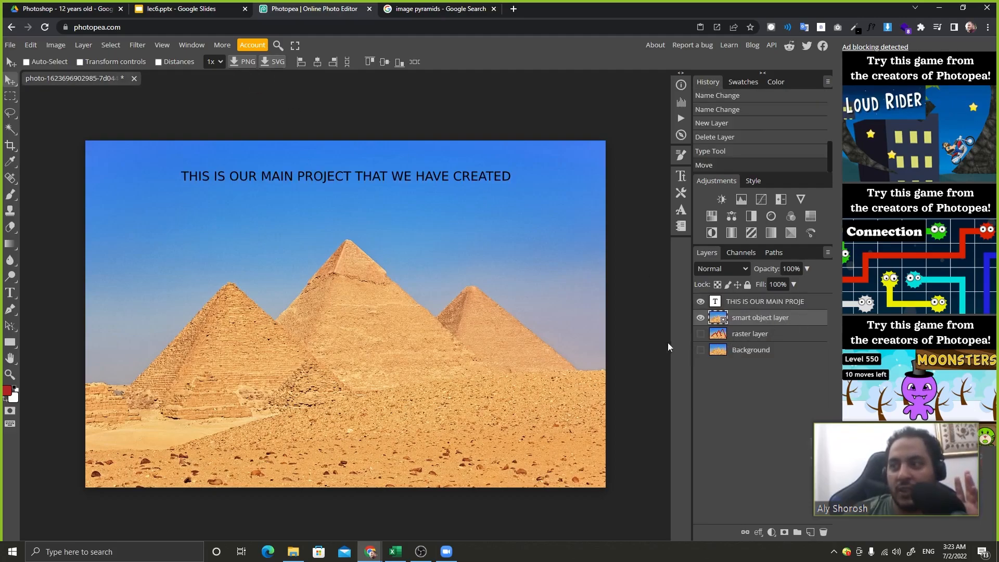
{"action": "double_click", "coordinate": [795, 324]}
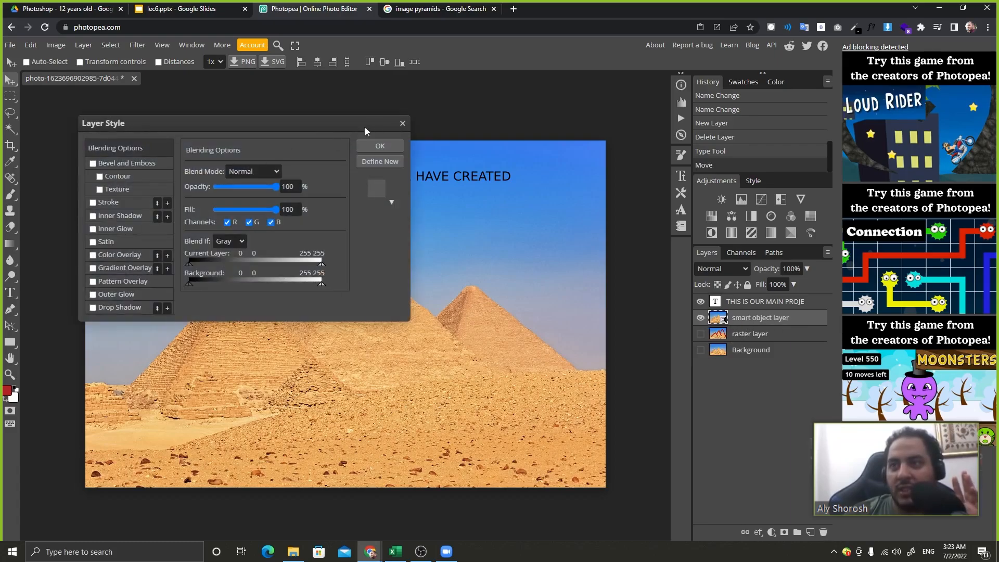
{"action": "left_click", "coordinate": [402, 125]}
{"action": "left_click", "coordinate": [794, 335]}
{"action": "double_click", "coordinate": [794, 334]}
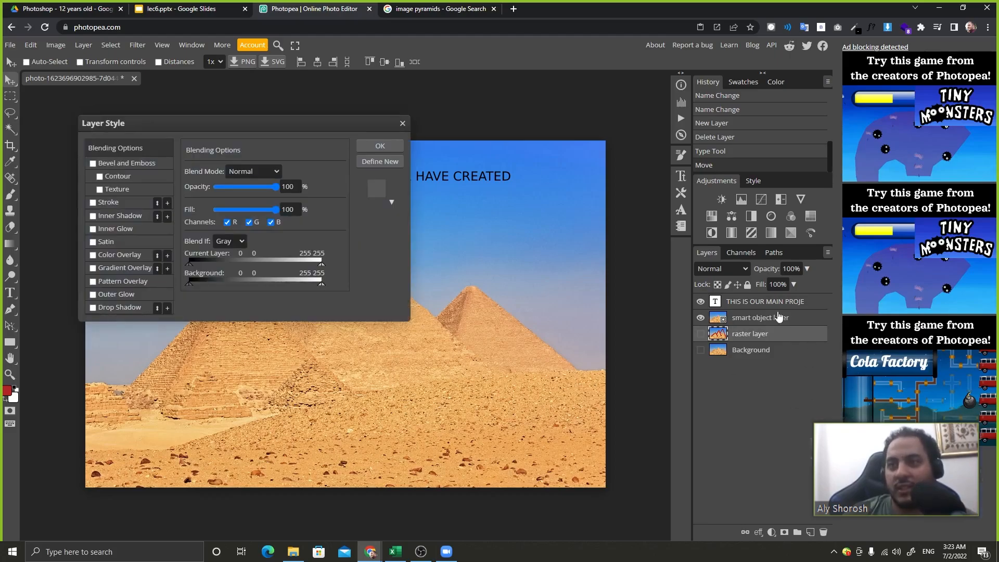
{"action": "left_click", "coordinate": [403, 125]}
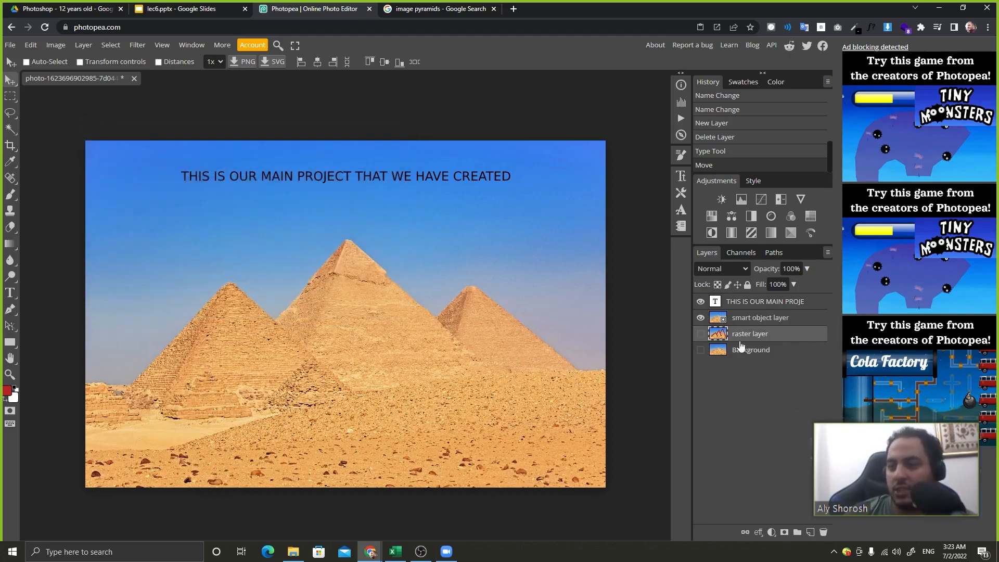
Open the smart object's contents, then switch to the lec6.pptx slides in Google Slides and go back through the earlier slides
{"action": "double_click", "coordinate": [721, 320]}
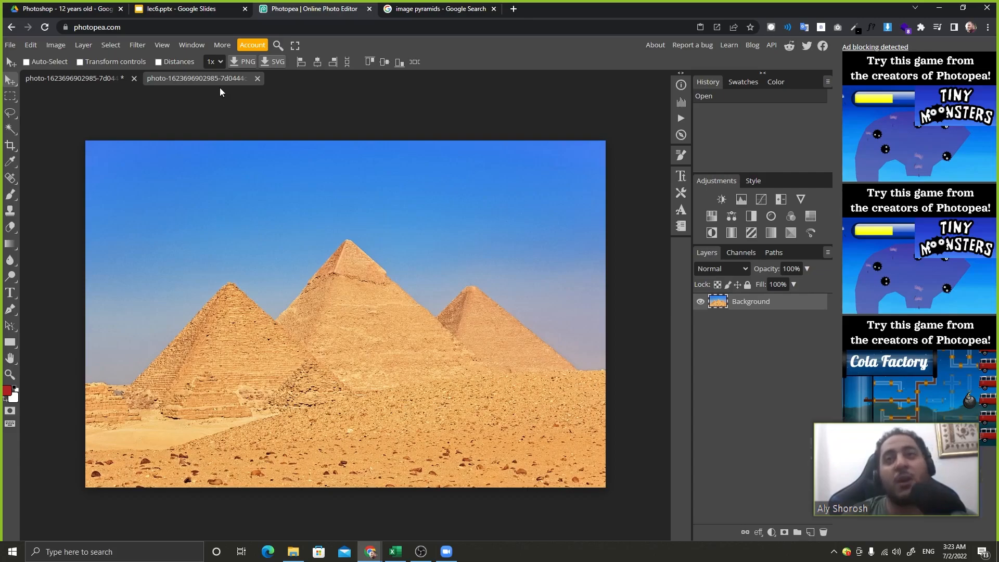
{"action": "left_click", "coordinate": [214, 9]}
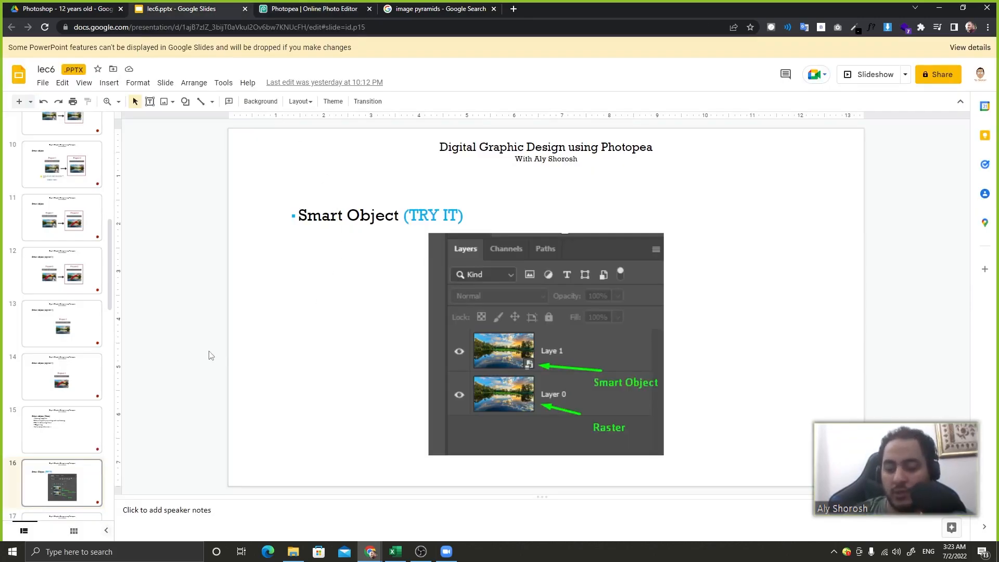
{"action": "key", "text": "Up"}
{"action": "key", "text": "Up"}
{"action": "key", "text": "Up"}
{"action": "key", "text": "Up"}
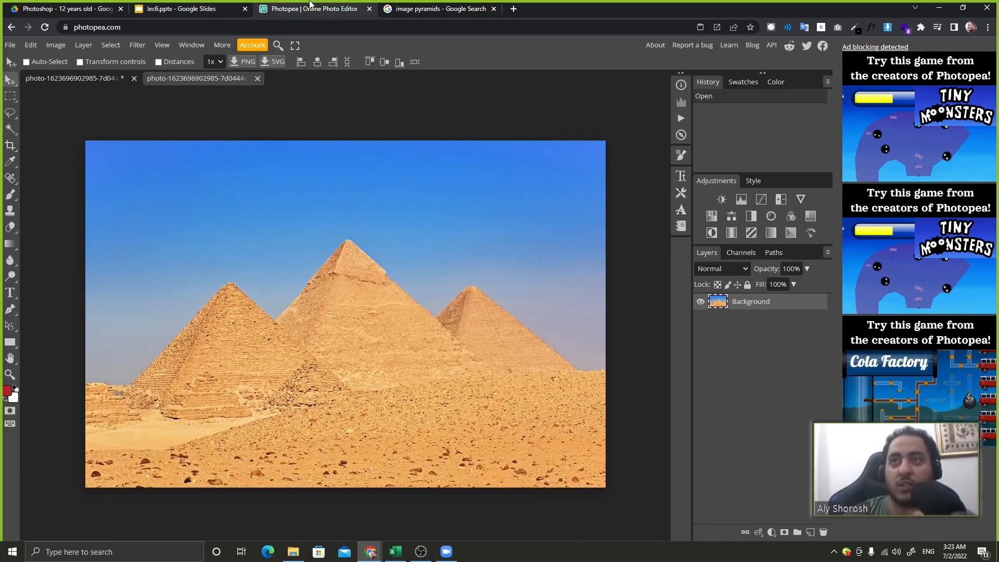
Switch back to Photopea and compare the main document with the smart object's contents
{"action": "left_click", "coordinate": [305, 9]}
{"action": "left_click", "coordinate": [72, 74]}
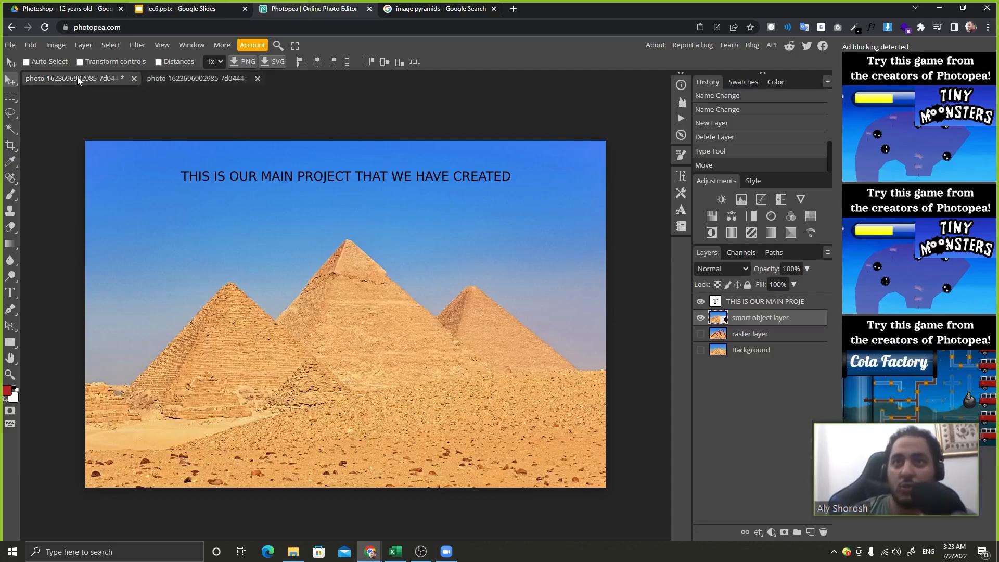
{"action": "left_click", "coordinate": [170, 79]}
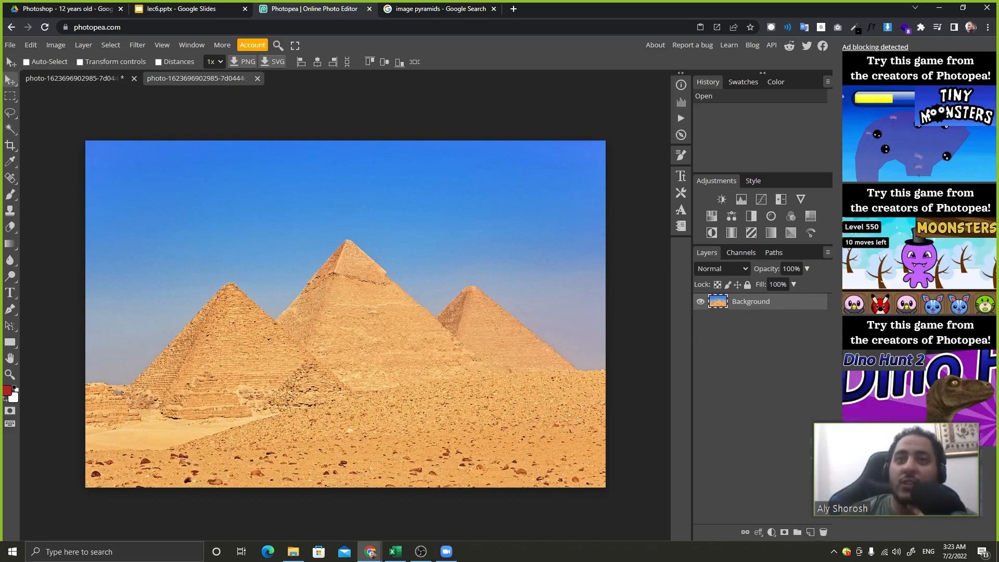
Brush a large looping red stroke across the sky and pyramids on the Background layer of the smart object's contents
{"action": "left_click", "coordinate": [10, 194]}
{"action": "left_click_drag", "start_coordinate": [263, 194], "coordinate": [323, 339]}
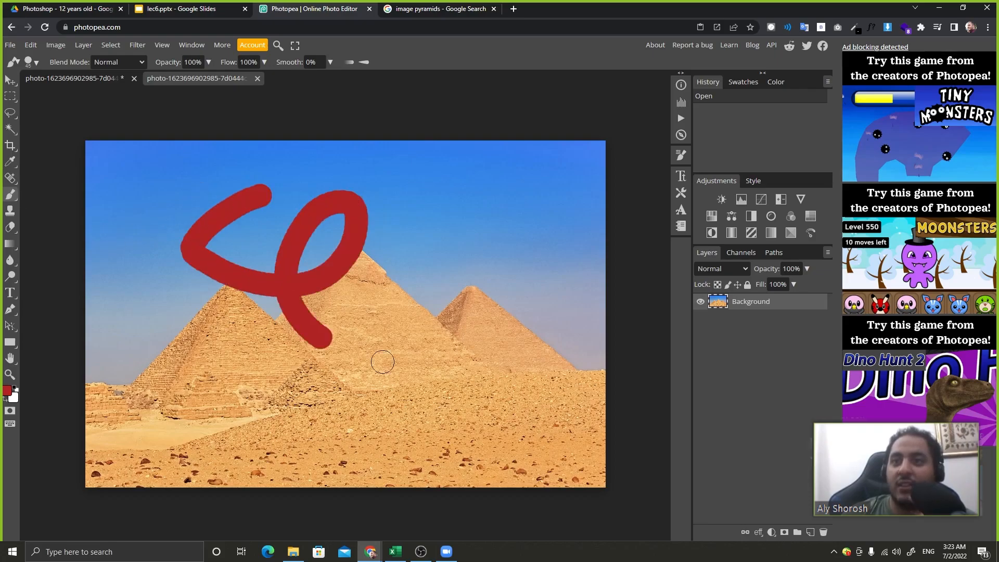
{"action": "mouse_move", "coordinate": [383, 362]}
{"action": "left_mouse_down"}
{"action": "mouse_move", "coordinate": [482, 350]}
{"action": "mouse_move", "coordinate": [471, 412]}
{"action": "left_mouse_up"}
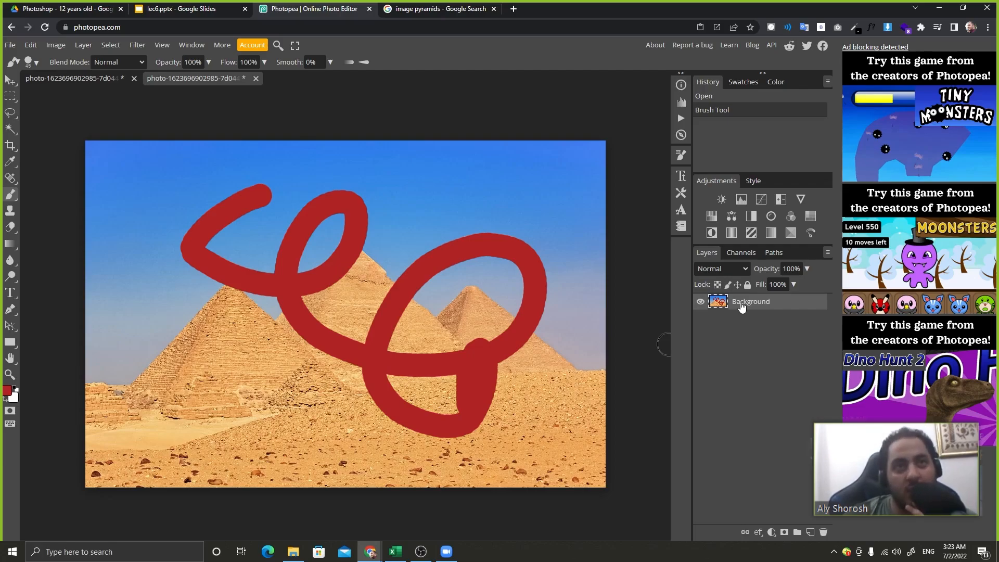
Start closing the painted smart object contents without saving, and cancel to keep the document open
{"action": "left_click", "coordinate": [255, 79]}
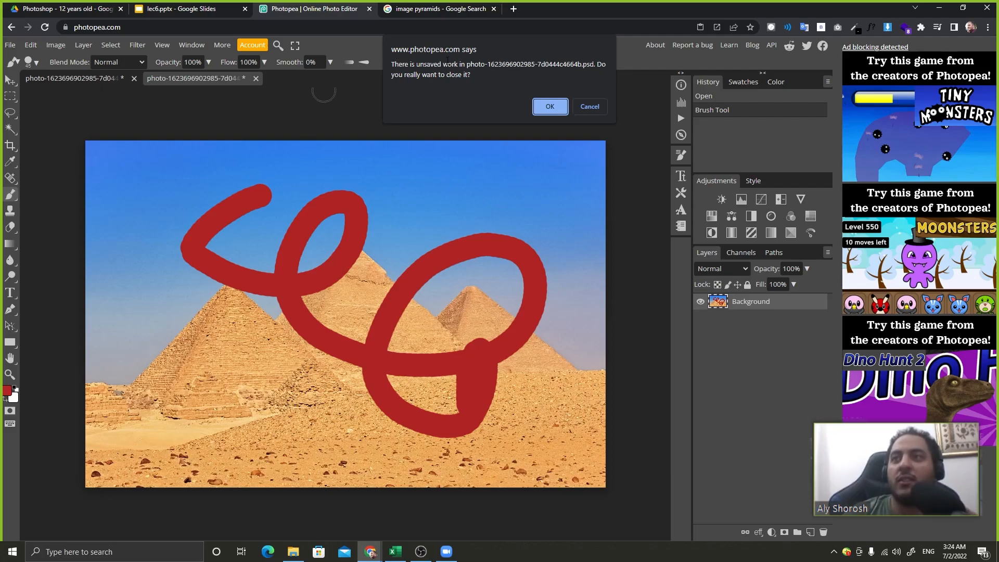
{"action": "left_click_drag", "start_coordinate": [466, 65], "coordinate": [594, 65]}
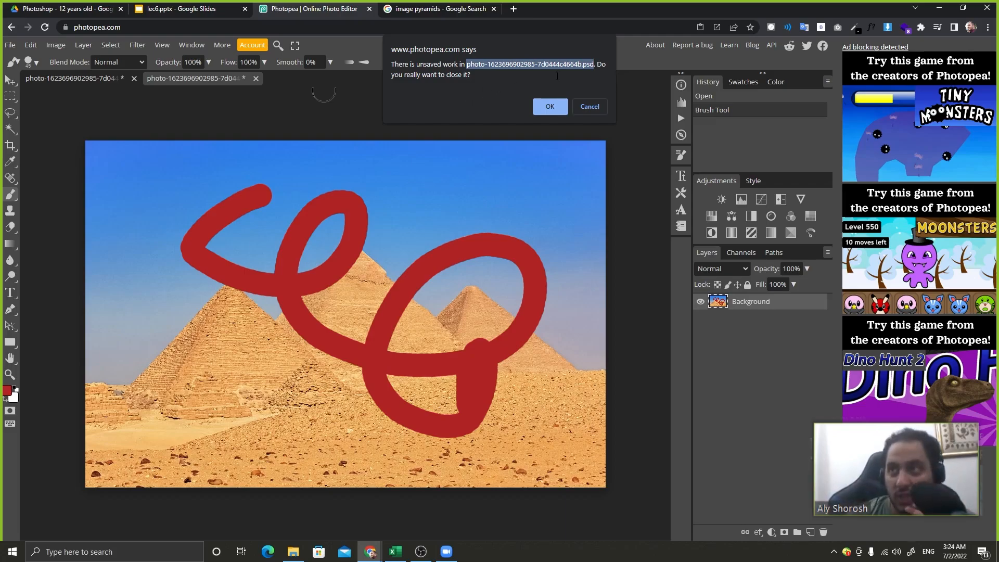
{"action": "left_click", "coordinate": [594, 110]}
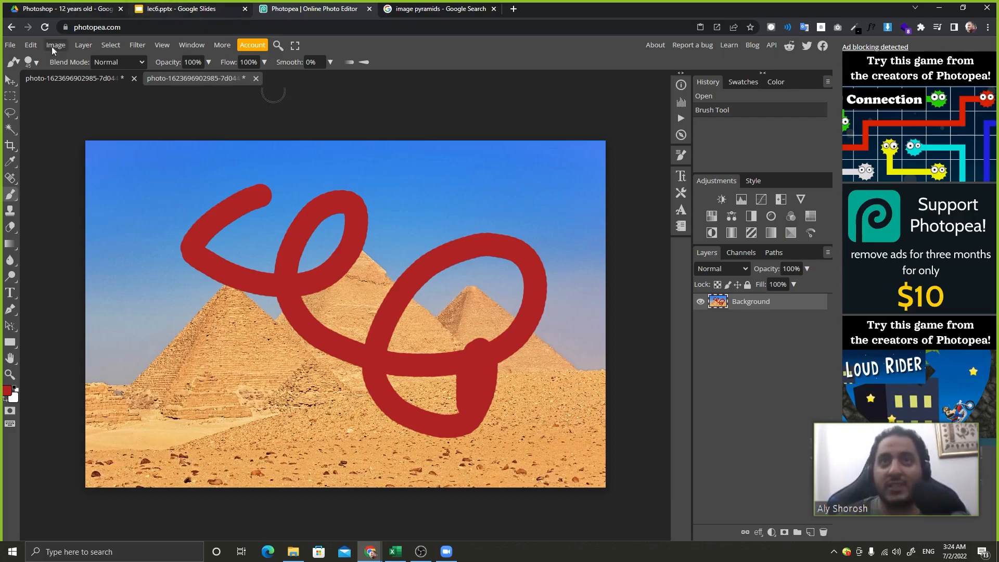
Compare the save options offered for the smart object's contents with those of the main document
{"action": "left_click", "coordinate": [10, 45]}
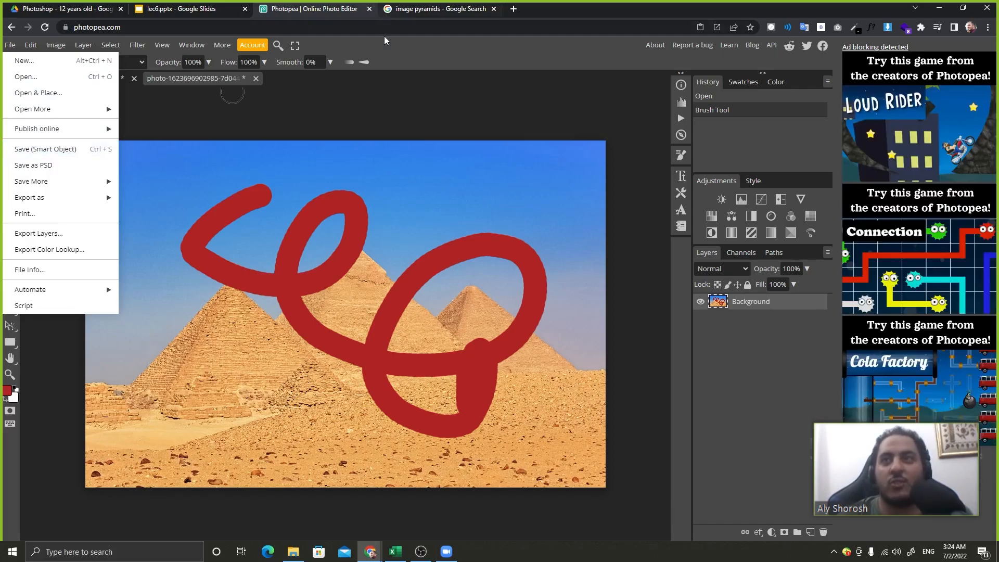
{"action": "left_click", "coordinate": [79, 154]}
{"action": "left_click", "coordinate": [57, 79]}
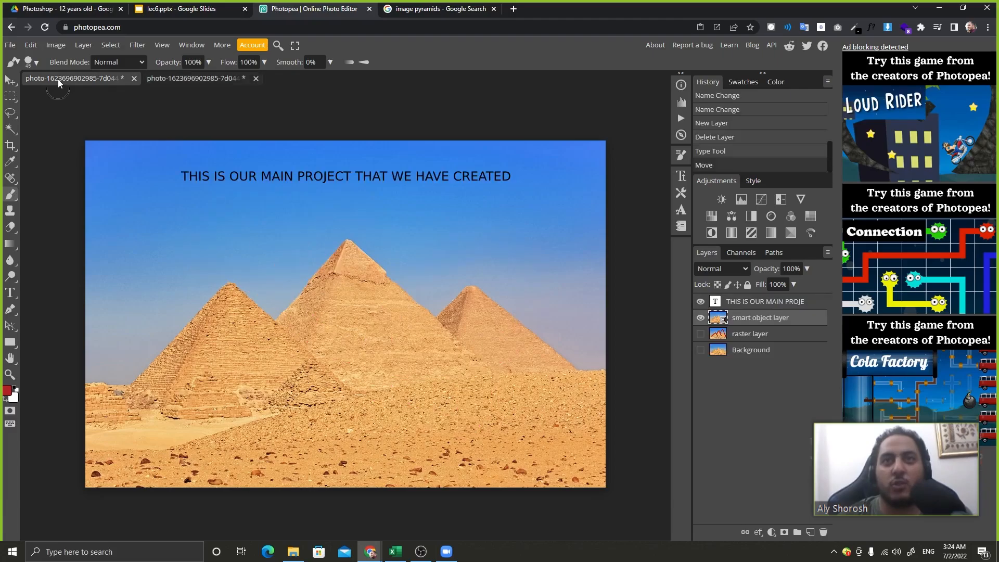
{"action": "left_click", "coordinate": [10, 44]}
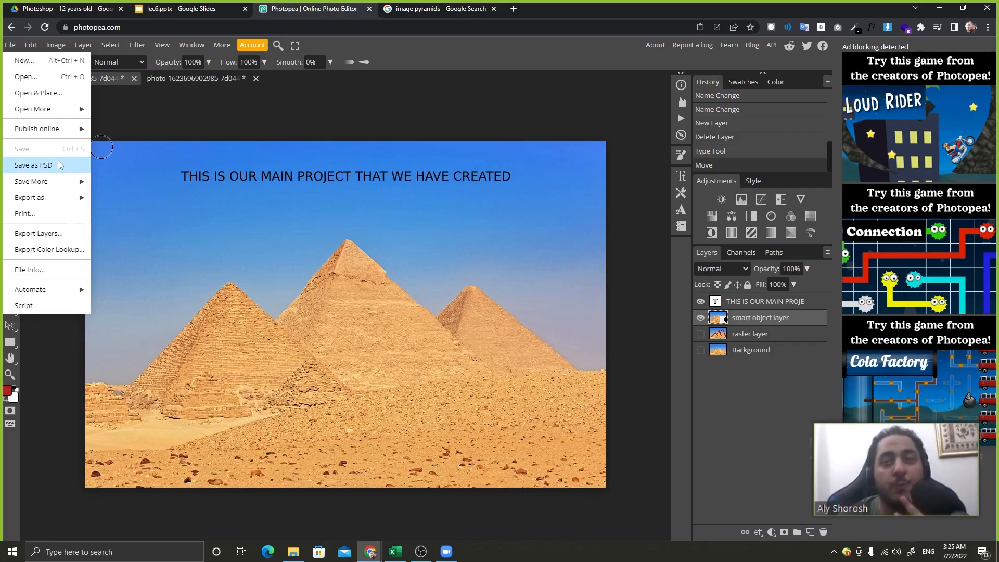
Save the painted contents back into the smart object and return to the main document
{"action": "left_click", "coordinate": [202, 80]}
{"action": "left_click", "coordinate": [10, 45]}
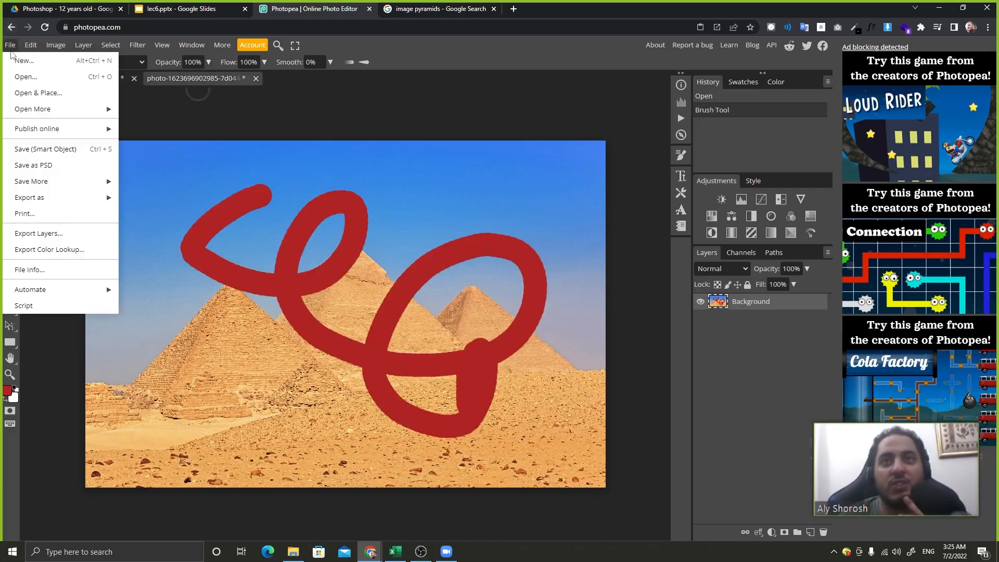
{"action": "left_click", "coordinate": [46, 151]}
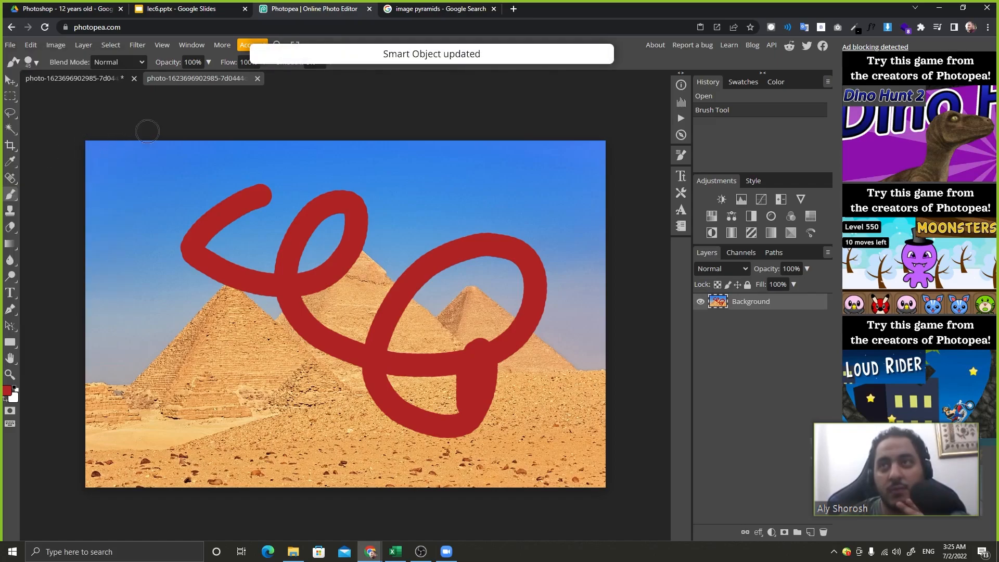
{"action": "left_click", "coordinate": [79, 77]}
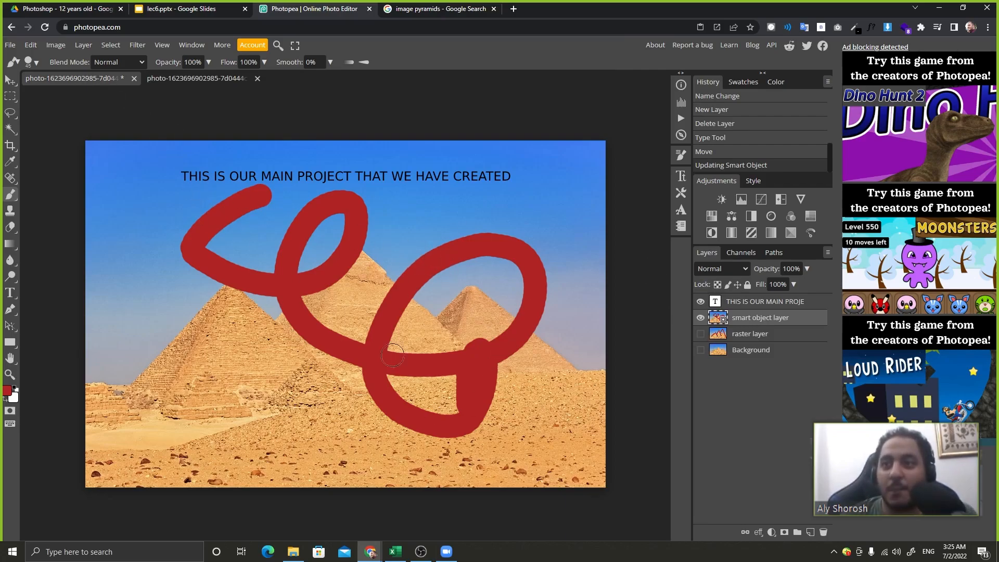
Launch the Windows Magnifier to enlarge the document tabs, and close it
{"action": "left_click", "coordinate": [196, 555]}
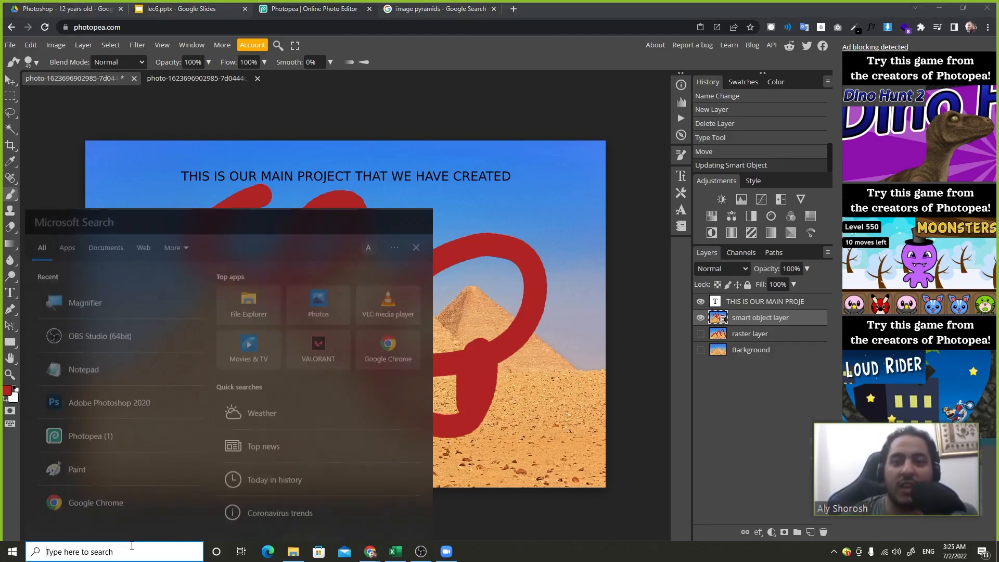
{"action": "type", "text": "MAG"}
{"action": "key", "text": "Return"}
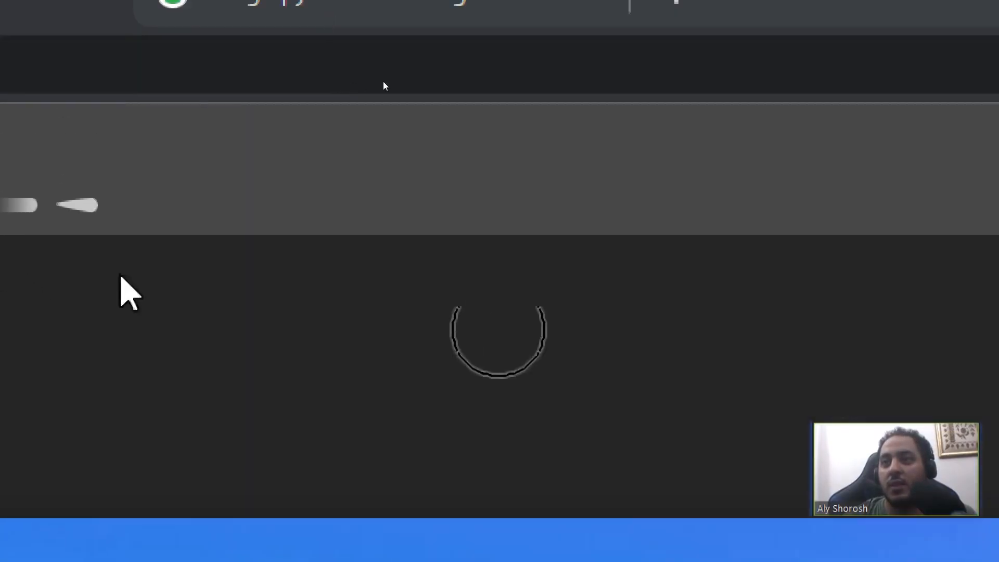
{"action": "left_click", "coordinate": [437, 314]}
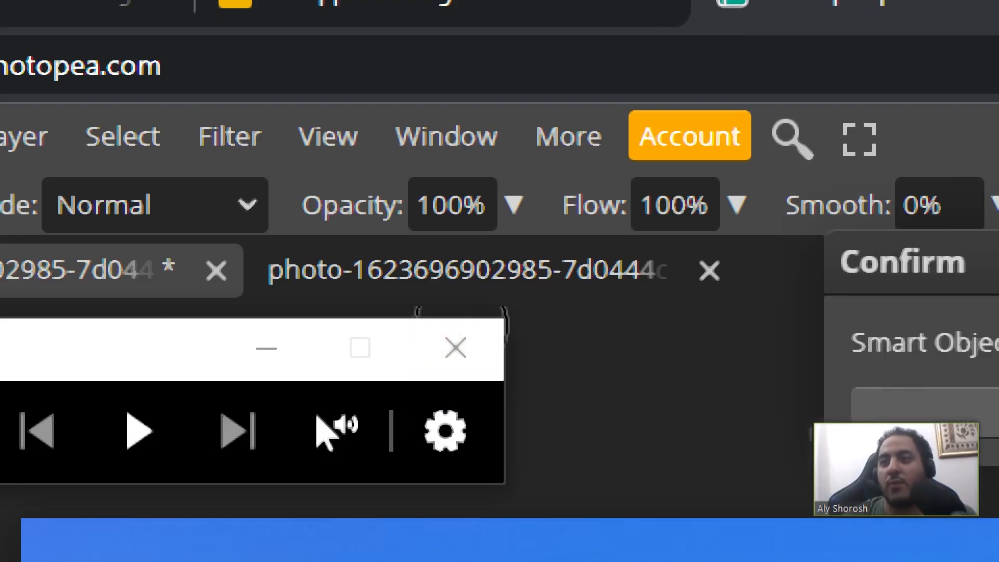
{"action": "left_click", "coordinate": [469, 363]}
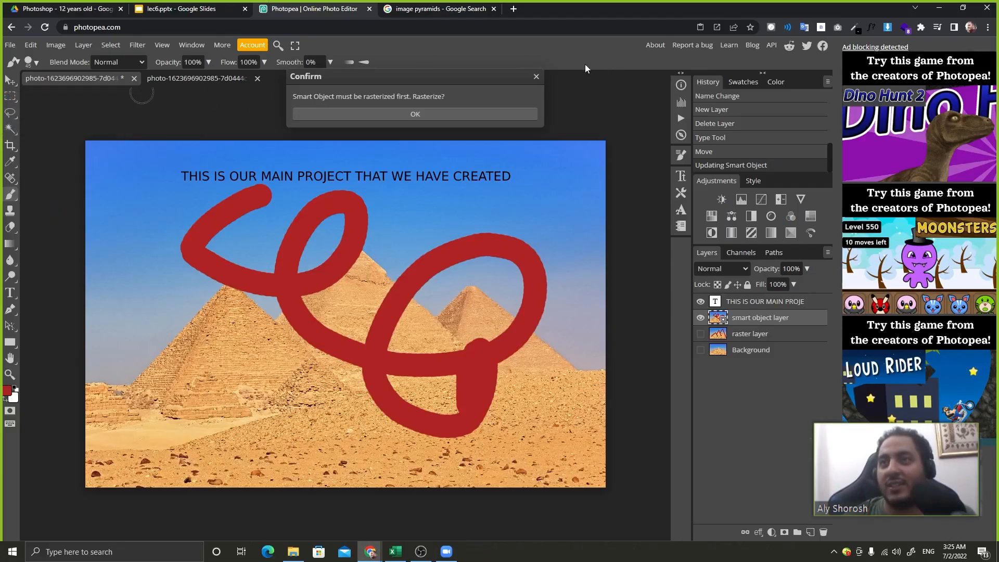
Decline rasterizing the smart object layer, and undo the red brush stroke in the smart object's contents
{"action": "left_click", "coordinate": [536, 76]}
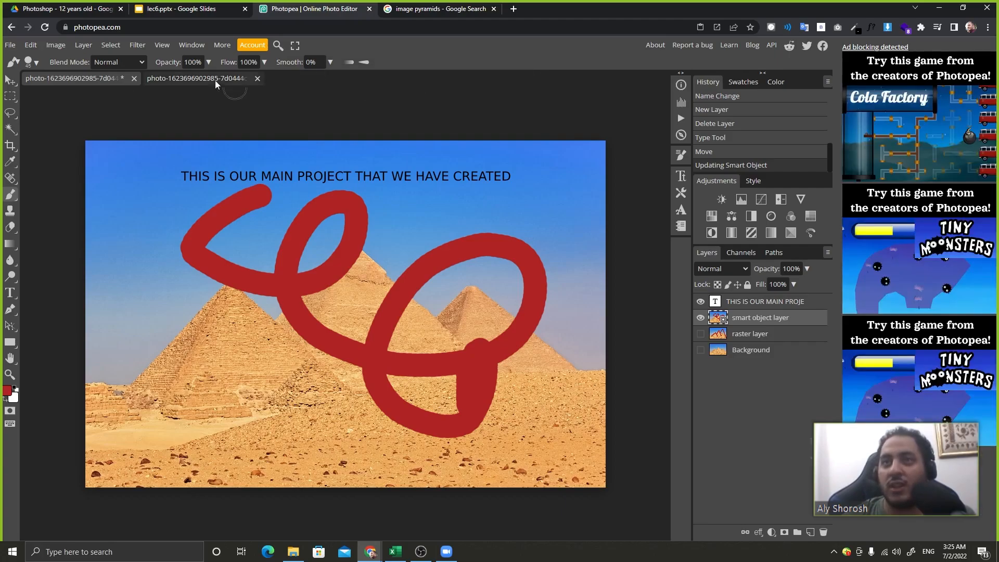
{"action": "left_click", "coordinate": [214, 80]}
{"action": "key", "text": "ctrl+z"}
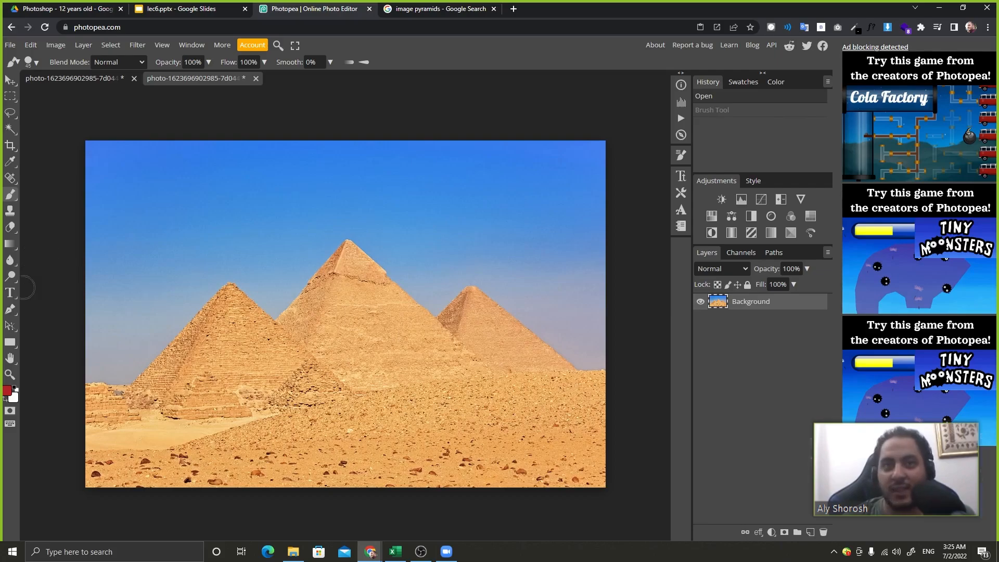
Add the text "this is the smart object" in the sky above the leftmost pyramid in the smart object's contents
{"action": "left_click", "coordinate": [10, 296]}
{"action": "left_click", "coordinate": [146, 233]}
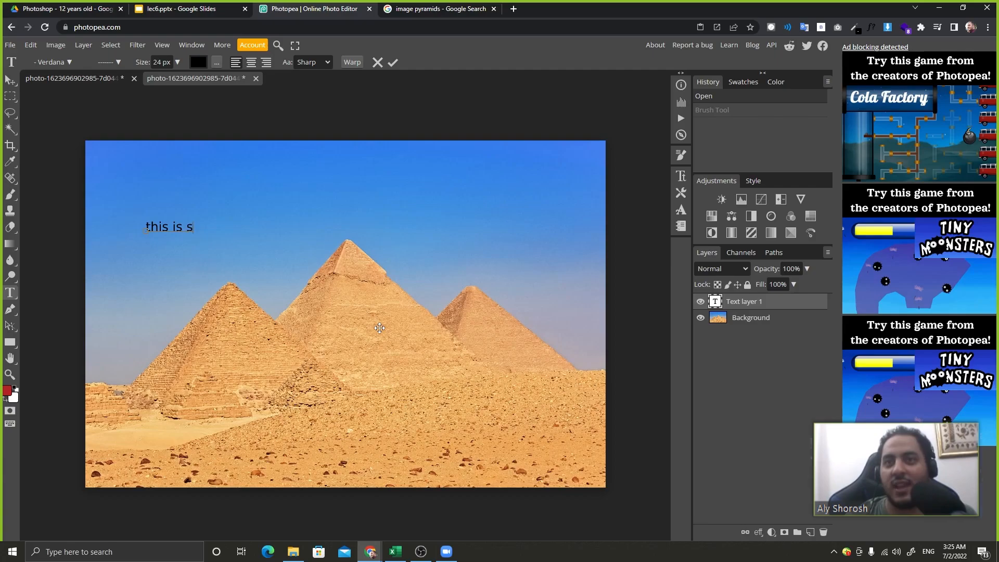
{"action": "type", "text": "this is the smart obje"}
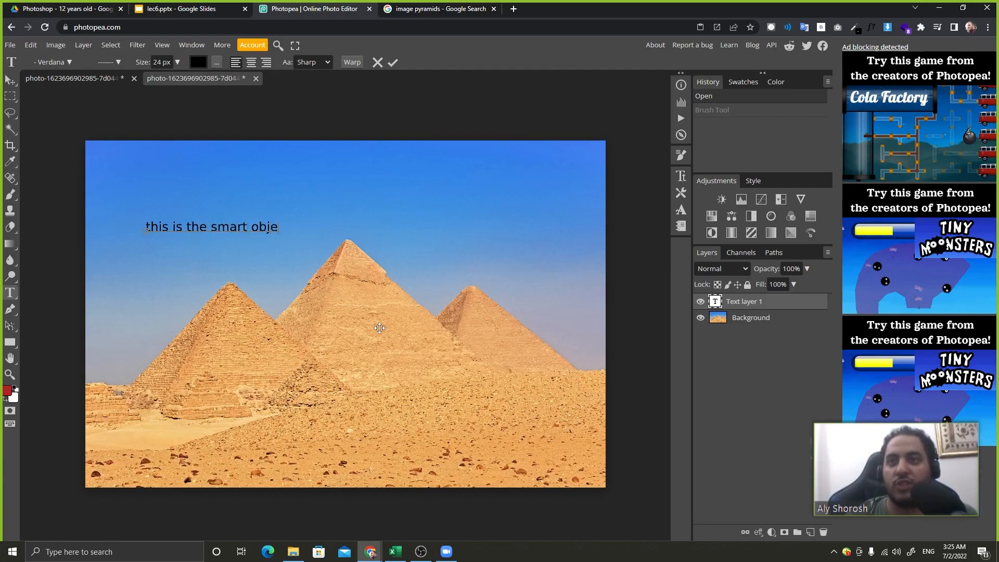
{"action": "type", "text": "cv"}
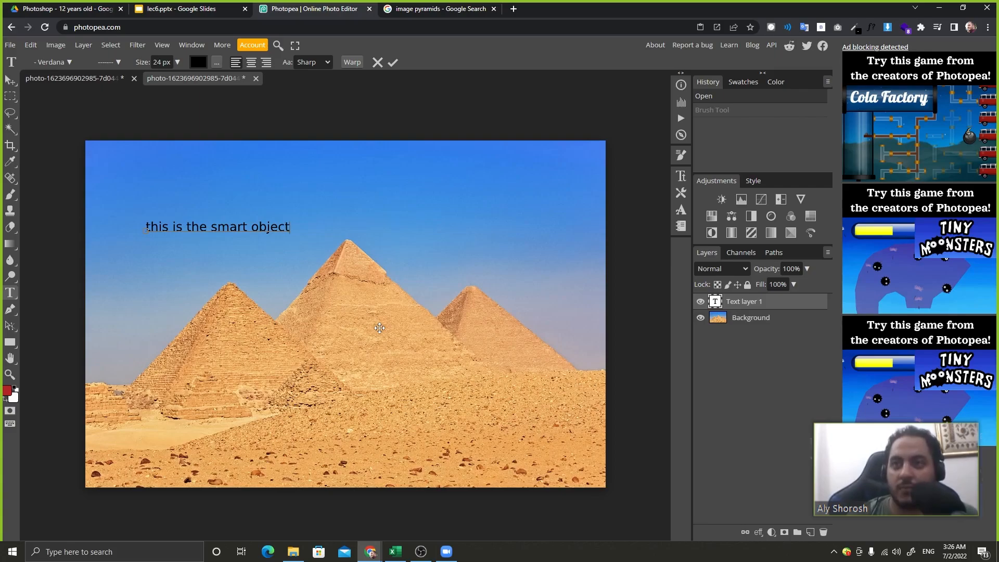
{"action": "left_click", "coordinate": [389, 68]}
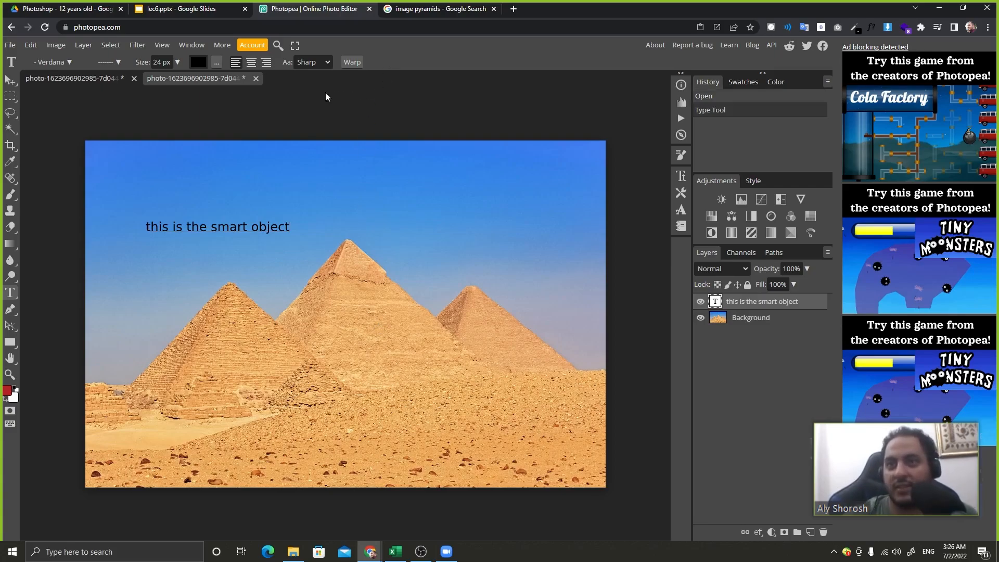
Save the contents with the added text back into the smart object and return to the main document
{"action": "left_click", "coordinate": [104, 79]}
{"action": "left_click", "coordinate": [167, 80]}
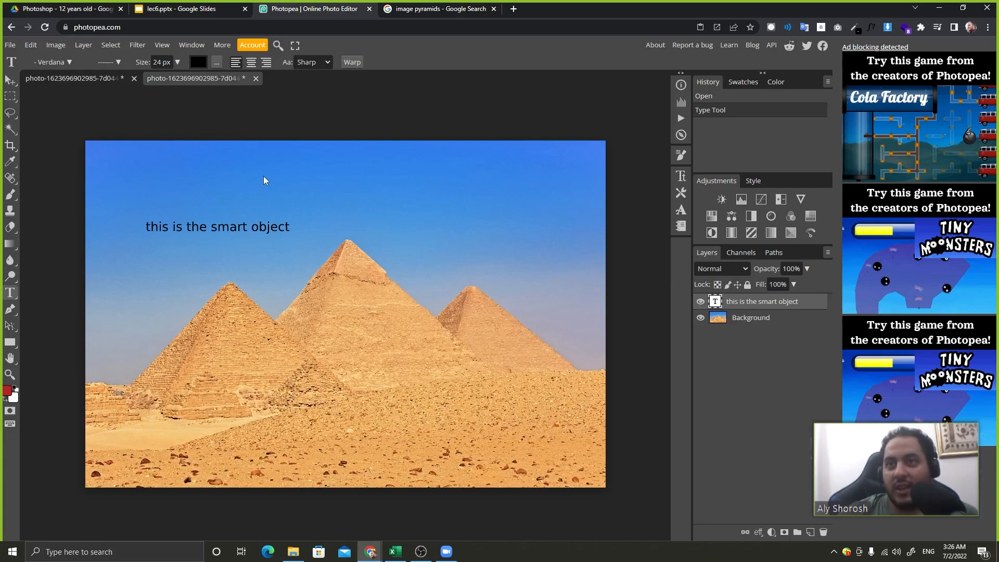
{"action": "key", "text": "ctrl+s"}
{"action": "left_click", "coordinate": [98, 79]}
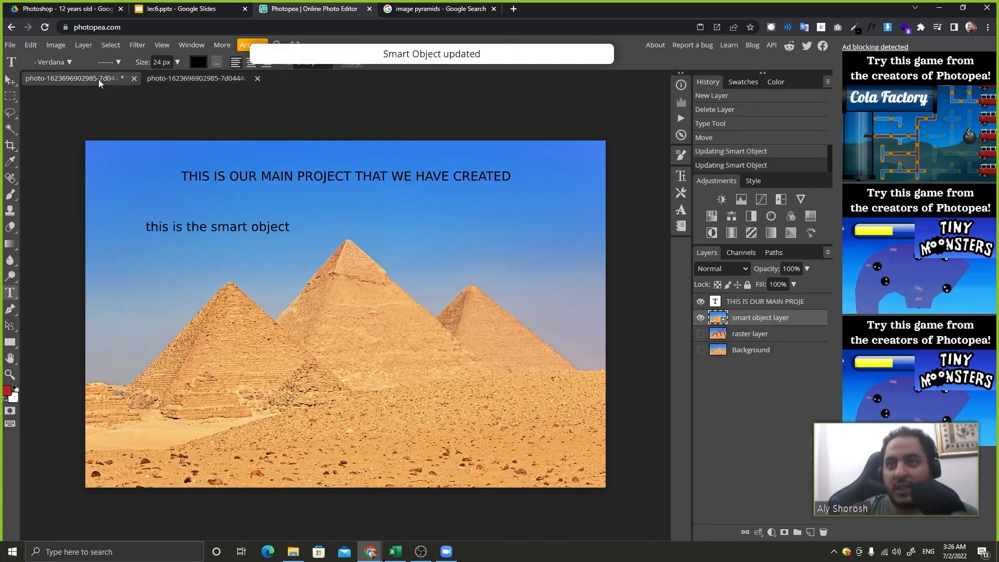
Try moving the smart object layer slightly downward in the main document, and undo the move
{"action": "key", "text": "v"}
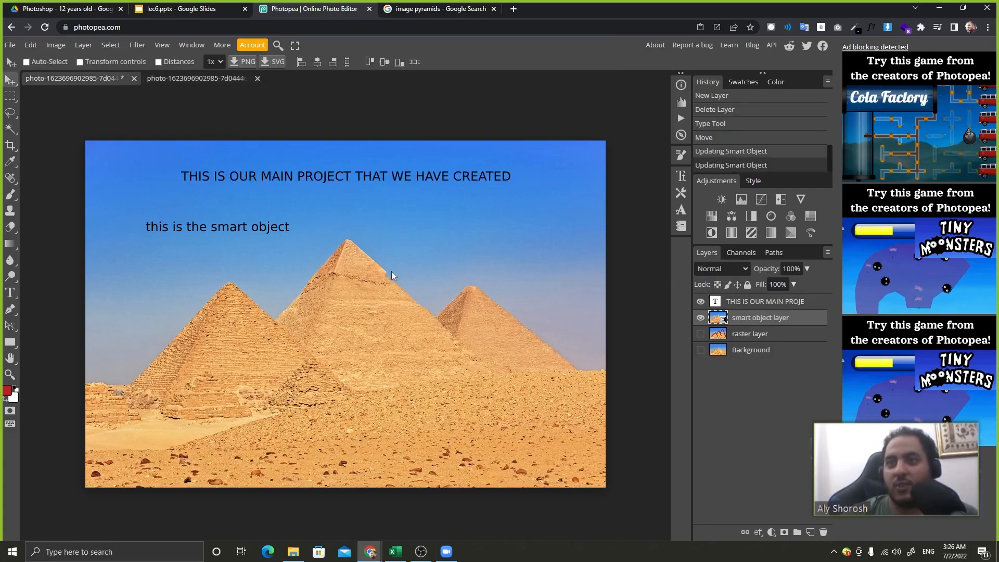
{"action": "left_click_drag", "start_coordinate": [391, 271], "coordinate": [392, 298]}
{"action": "key", "text": "ctrl+z"}
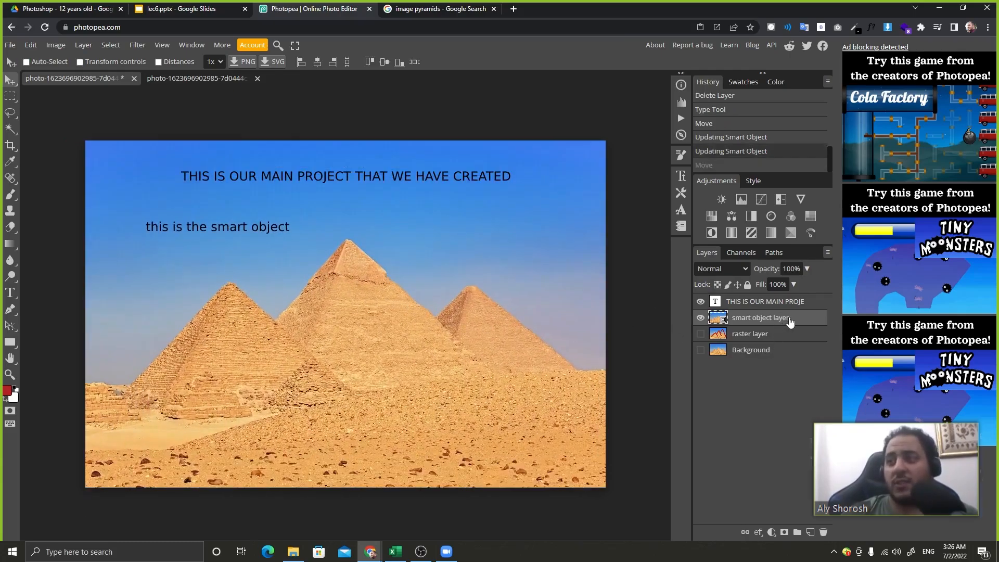
Compare the contents with the main document, and rasterize the smart object layer there for painting with the Brush tool
{"action": "left_click", "coordinate": [187, 80]}
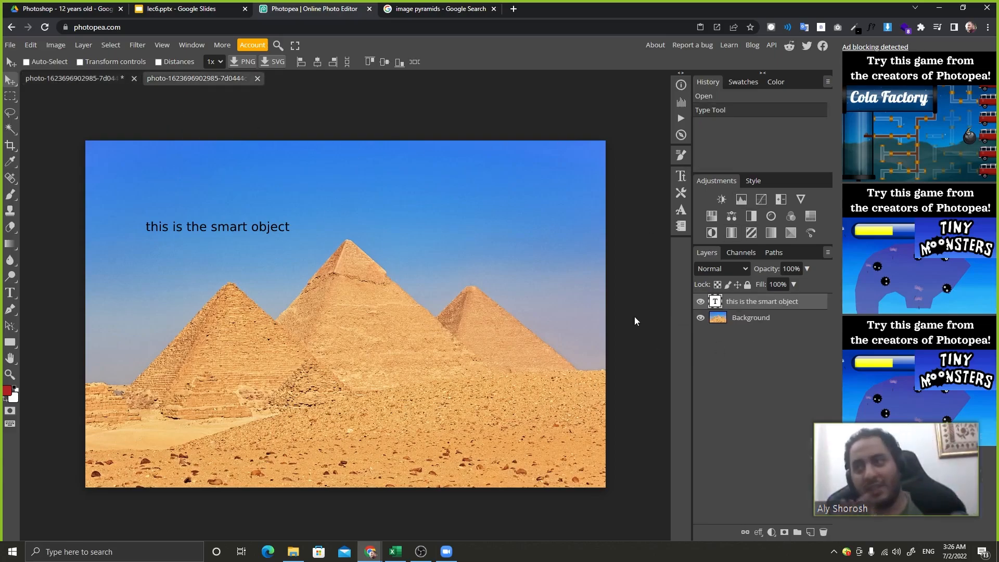
{"action": "left_click", "coordinate": [59, 82]}
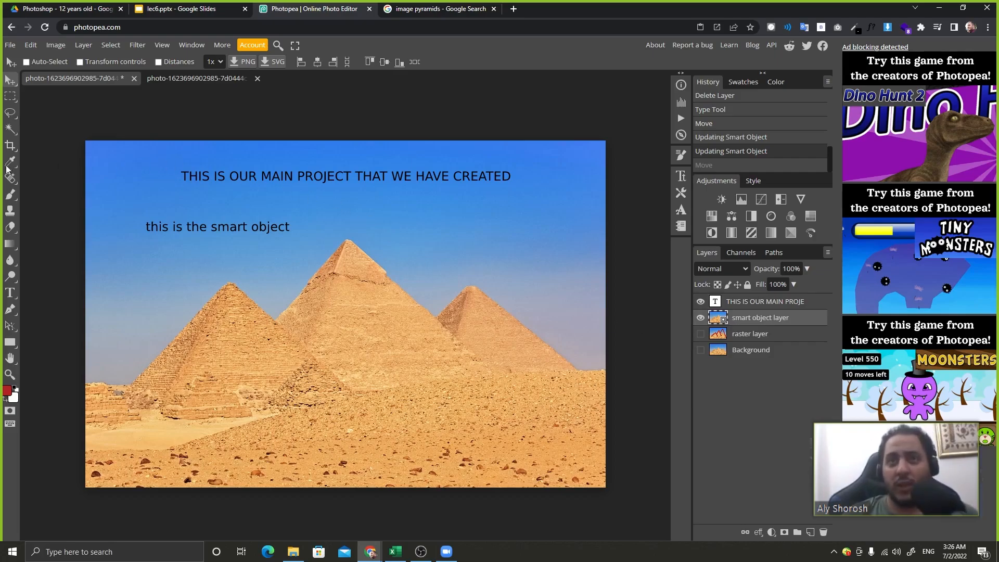
{"action": "left_click", "coordinate": [10, 194]}
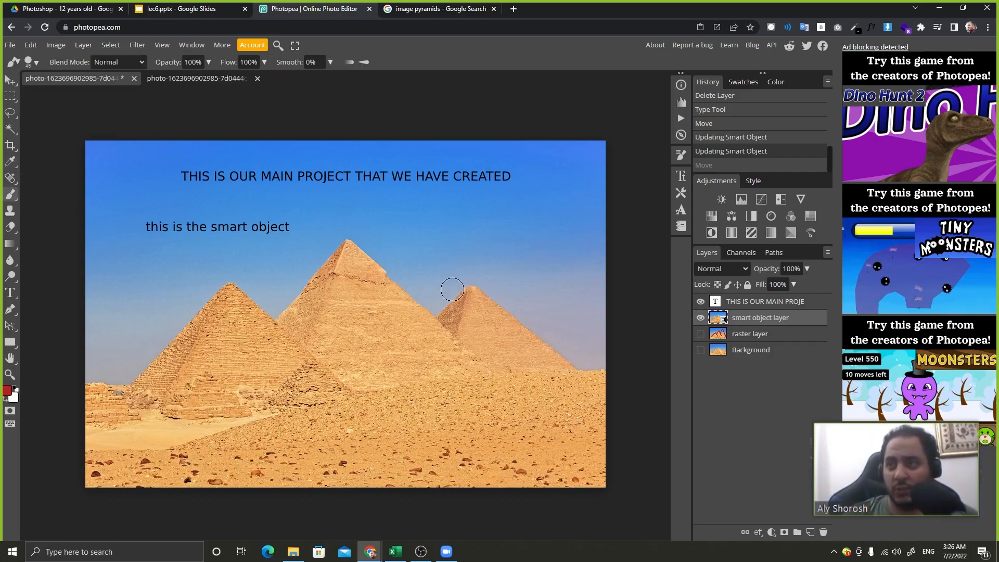
{"action": "left_click", "coordinate": [453, 290]}
{"action": "left_click", "coordinate": [451, 114]}
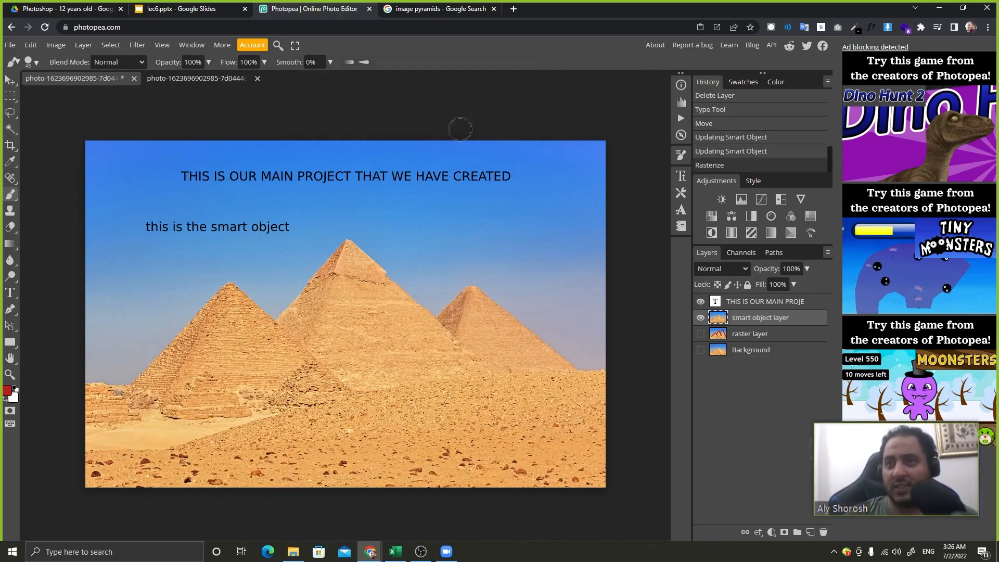
Switch to the smart object's contents and review the save options offered for them
{"action": "left_click", "coordinate": [228, 79]}
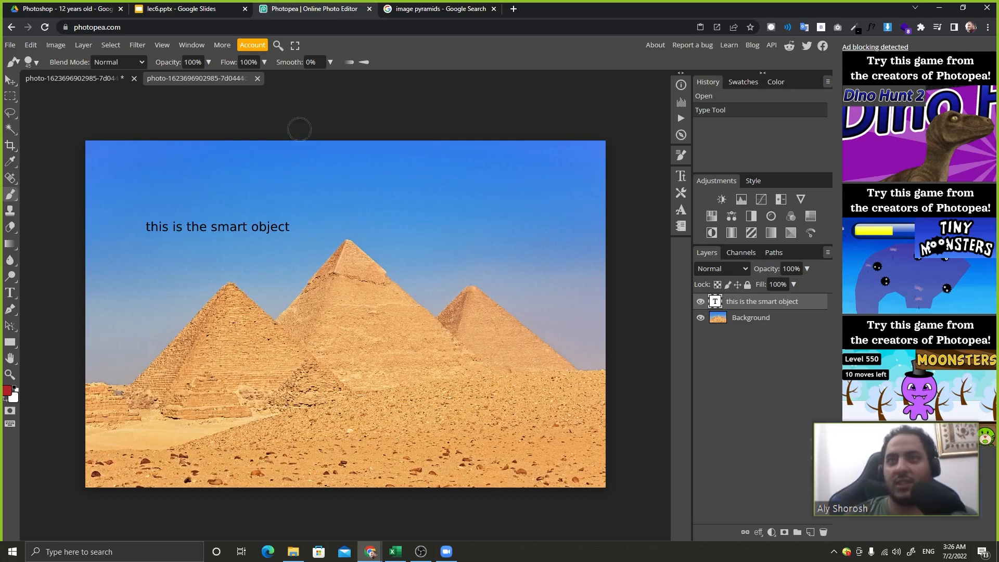
{"action": "left_click", "coordinate": [12, 46]}
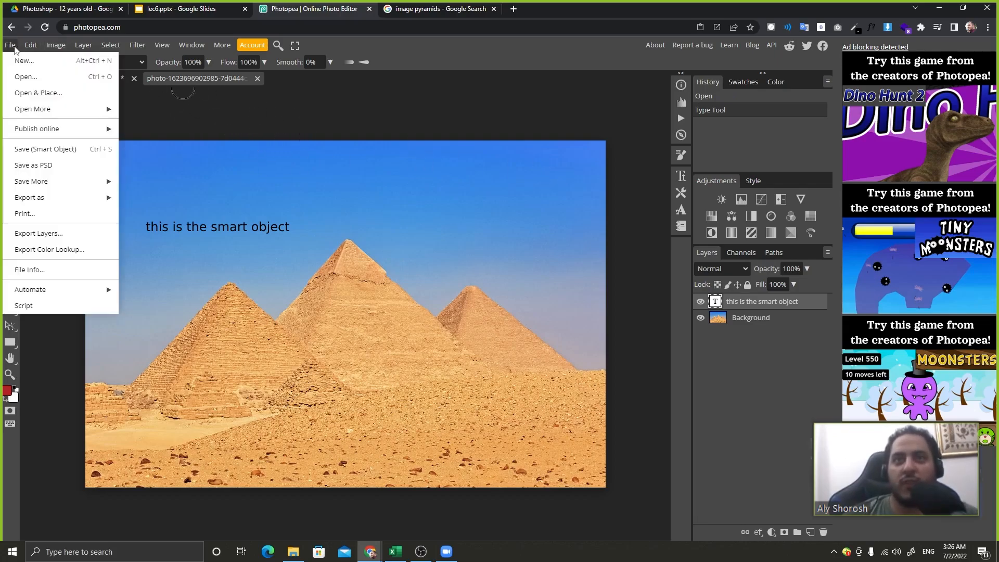
{"action": "left_click", "coordinate": [382, 39]}
Decline rasterizing the text layer, and paint a red scribble over the central pyramid on a new layer
{"action": "left_click", "coordinate": [385, 254]}
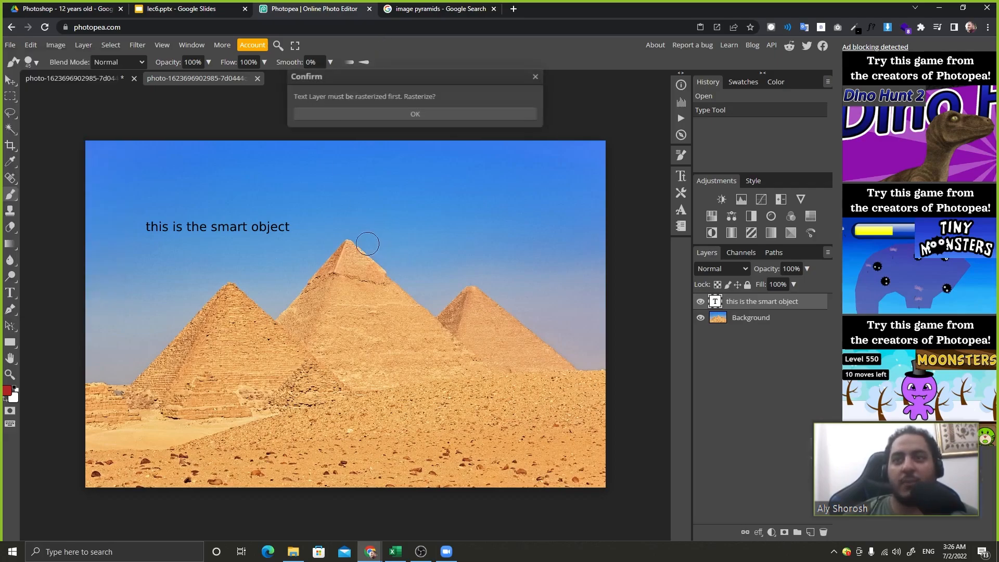
{"action": "key", "text": "Escape"}
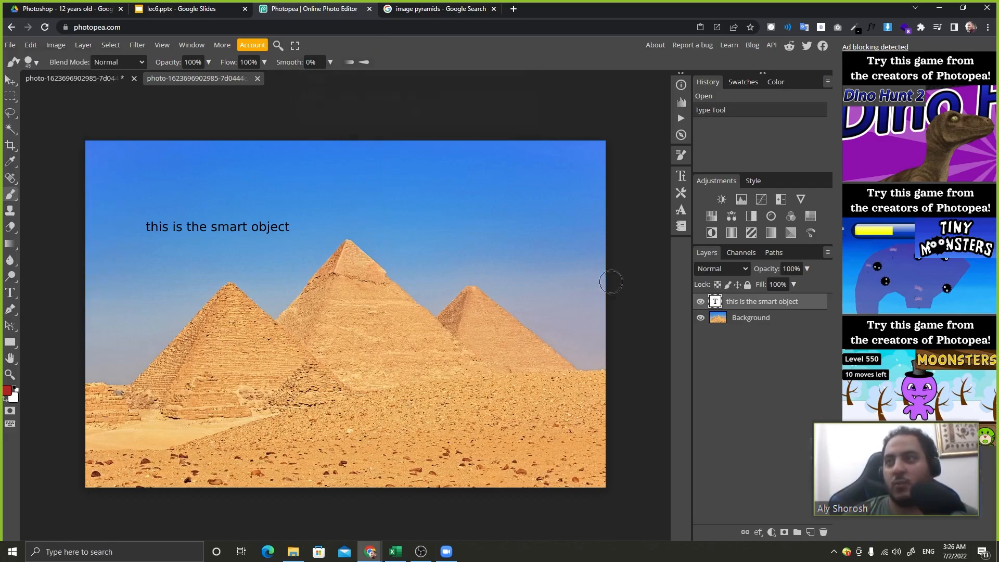
{"action": "left_click", "coordinate": [810, 532]}
{"action": "mouse_move", "coordinate": [402, 311]}
{"action": "left_mouse_down"}
{"action": "mouse_move", "coordinate": [274, 383]}
{"action": "mouse_move", "coordinate": [383, 250]}
{"action": "left_mouse_up"}
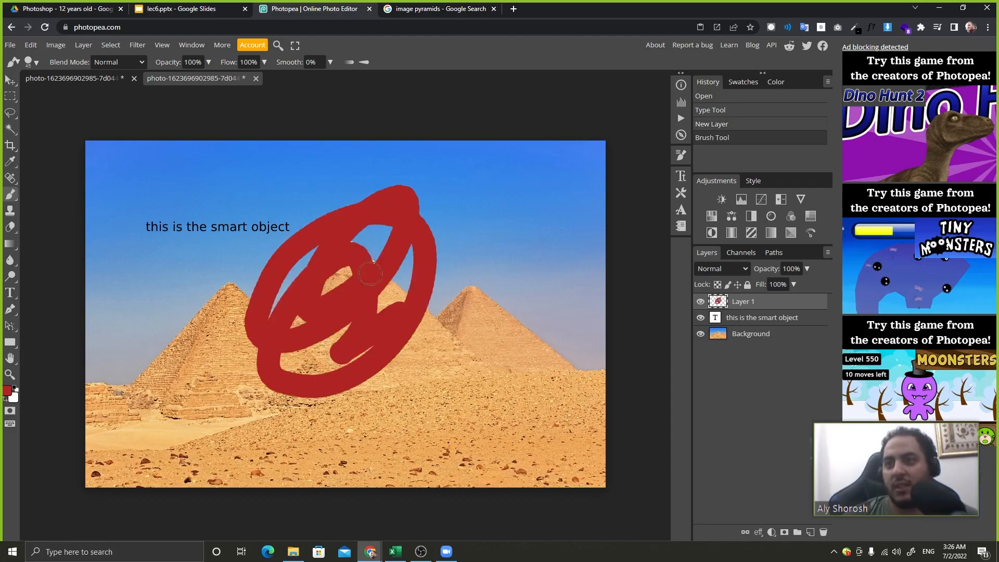
Save the scribbled contents and compare them with the rasterized layer in the main document
{"action": "key", "text": "ctrl+s"}
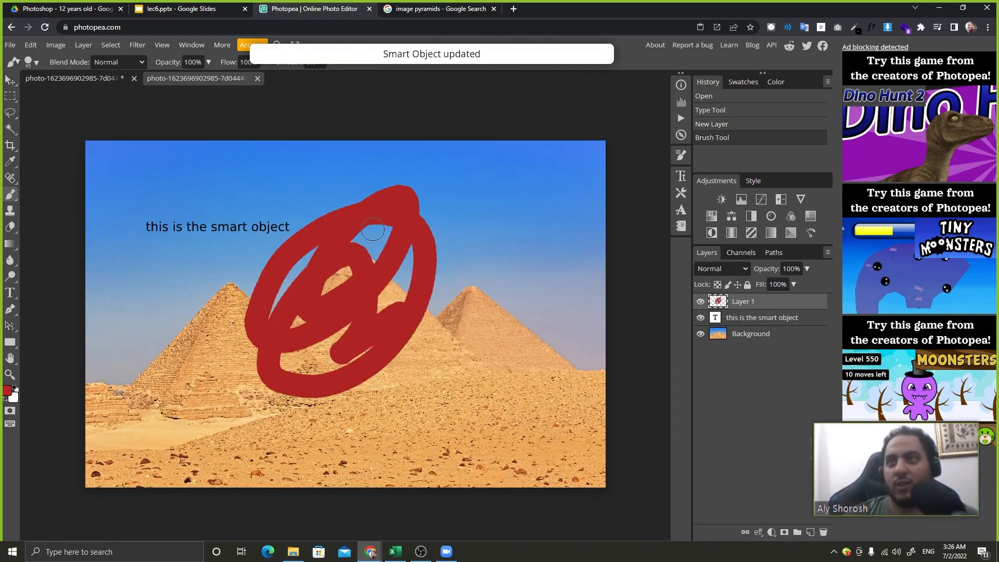
{"action": "left_click", "coordinate": [95, 77]}
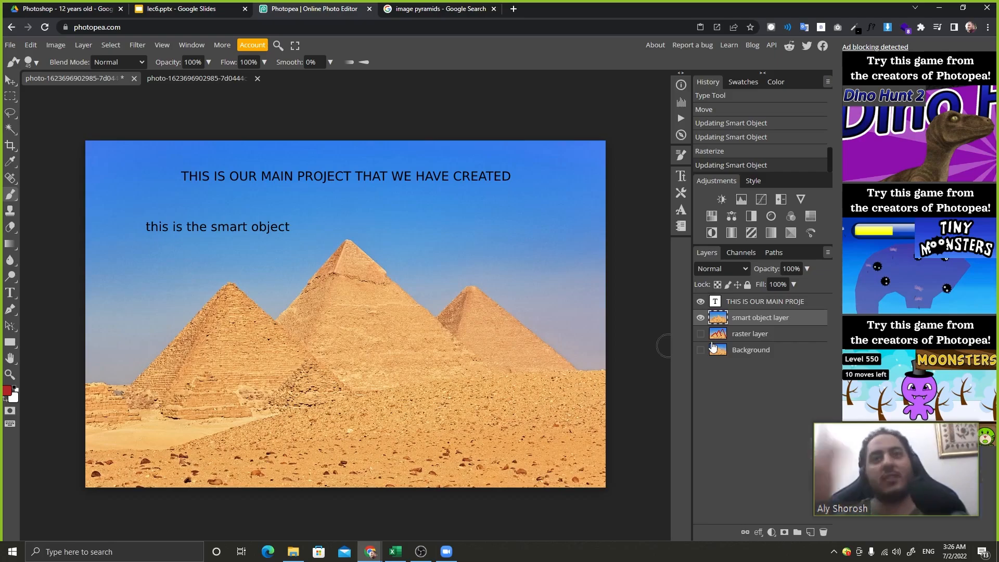
{"action": "left_click", "coordinate": [194, 78]}
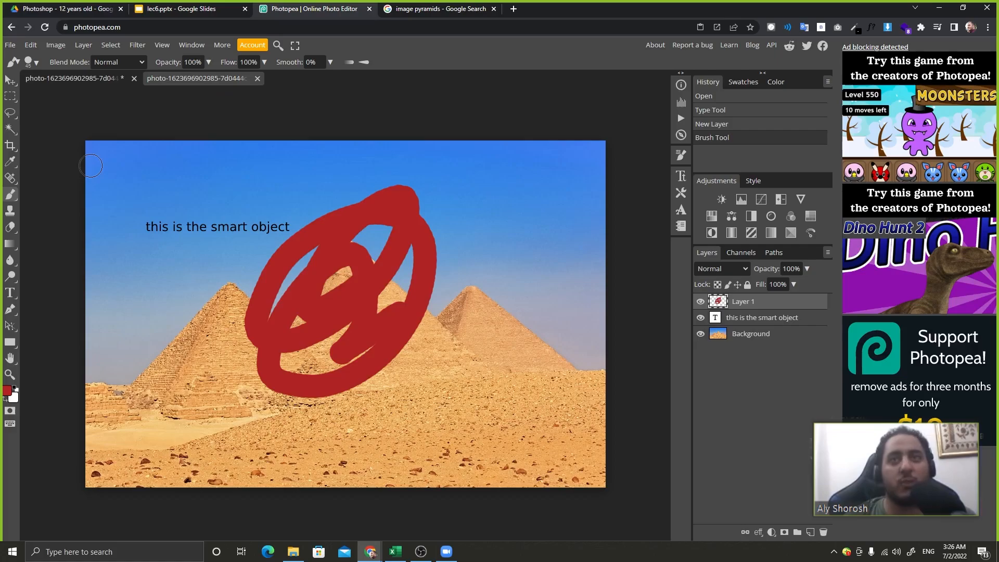
{"action": "left_click", "coordinate": [78, 78]}
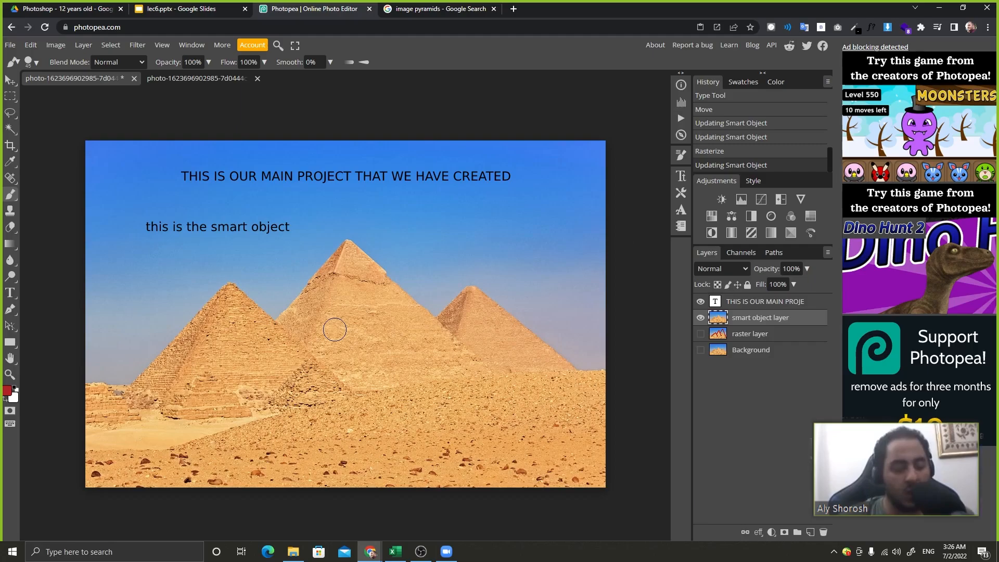
Undo the last smart object update and the rasterization of the smart object layer in the main document
{"action": "key", "text": "ctrl+z"}
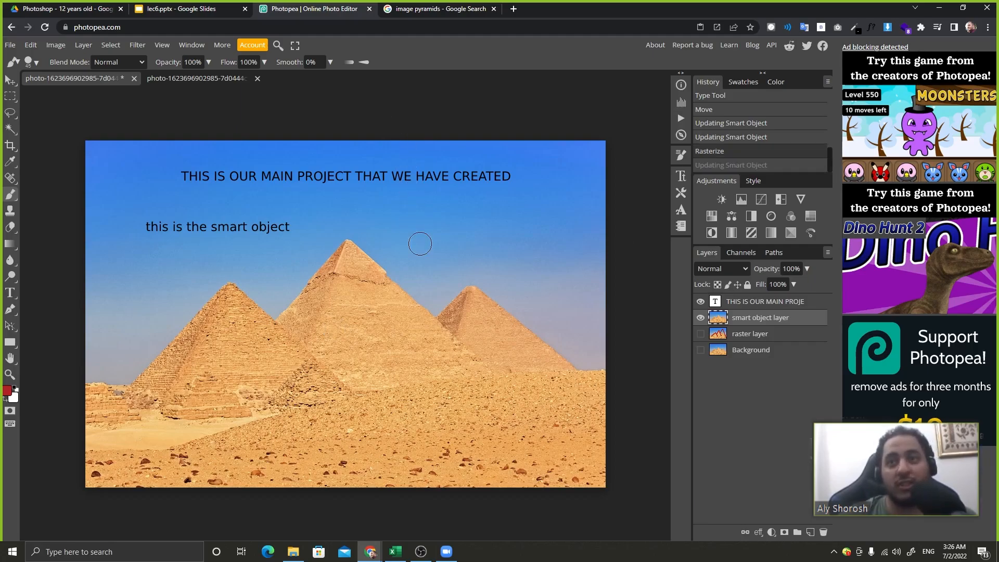
{"action": "key", "text": "ctrl+z"}
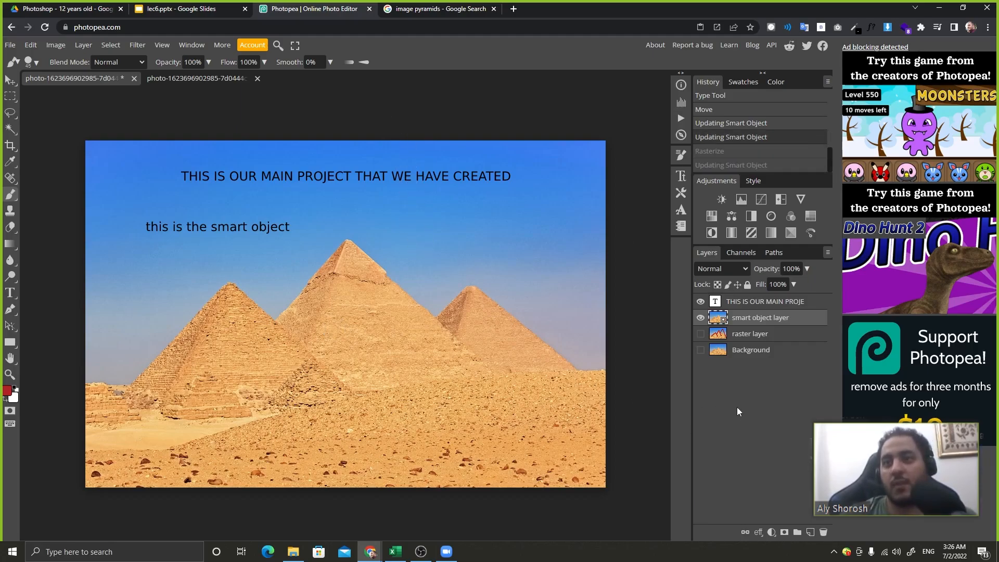
Reopen the smart object's contents, save them with the red scribble, and return to the main document
{"action": "double_click", "coordinate": [727, 325]}
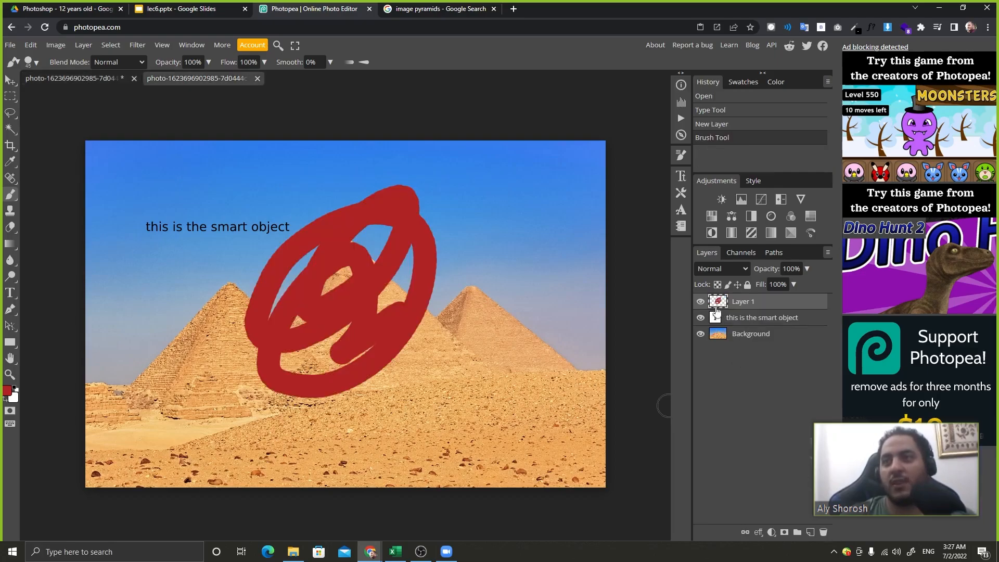
{"action": "key", "text": "ctrl+s"}
{"action": "left_click", "coordinate": [94, 79]}
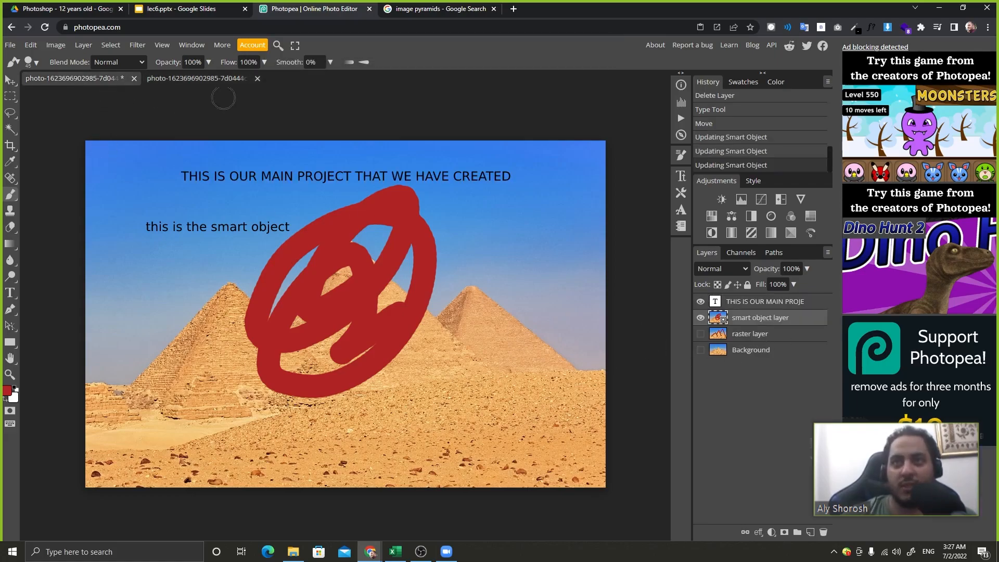
Hide the scribble and text layers in the smart object's contents, save the change to the main document, and close the contents
{"action": "double_click", "coordinate": [719, 318]}
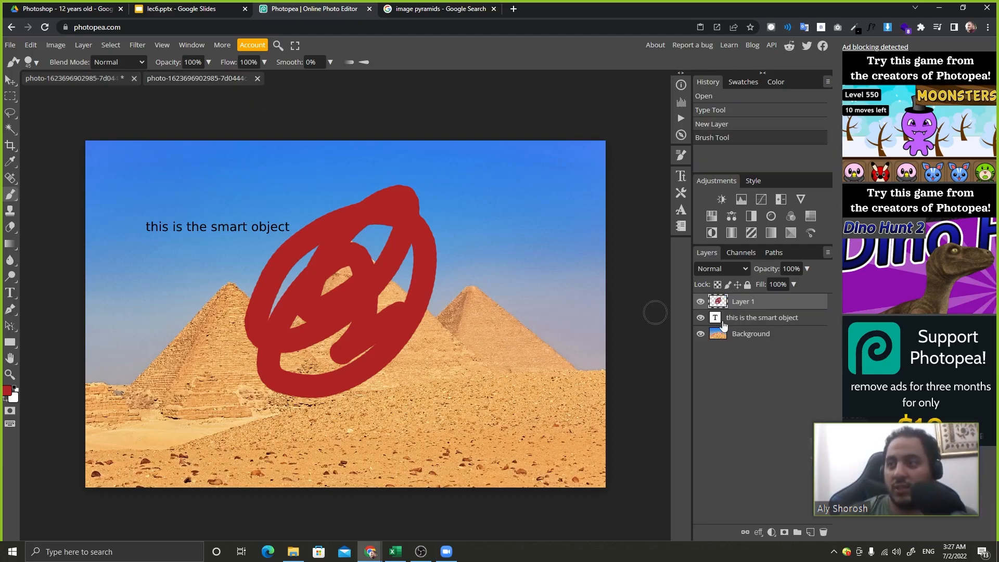
{"action": "left_click", "coordinate": [700, 301]}
{"action": "left_click", "coordinate": [700, 317]}
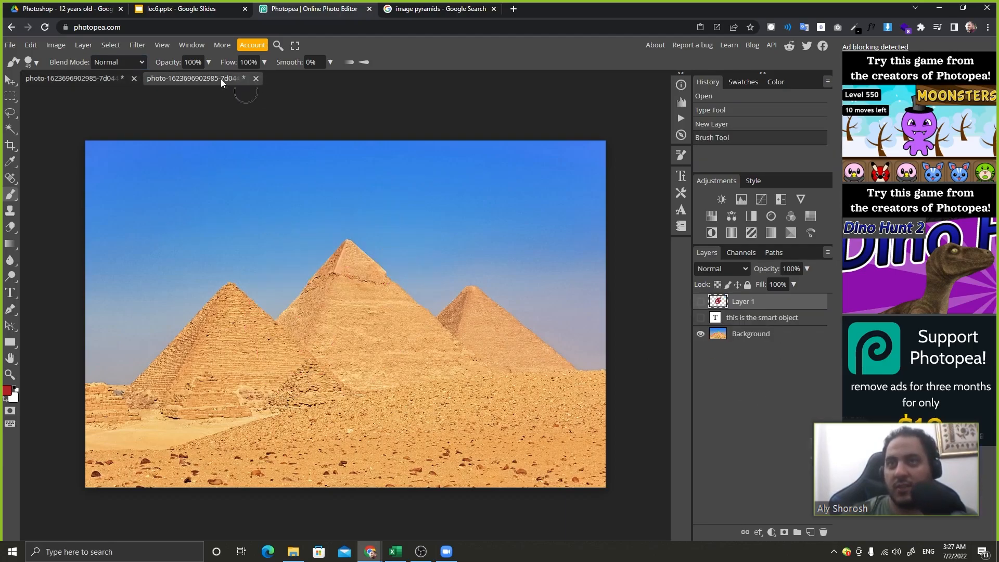
{"action": "left_click", "coordinate": [256, 80]}
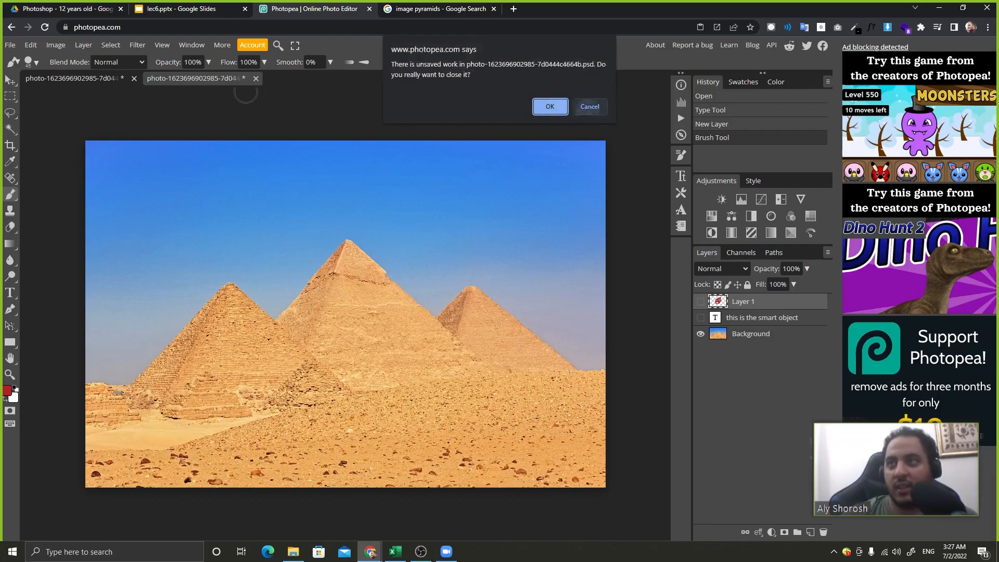
{"action": "left_click", "coordinate": [550, 107]}
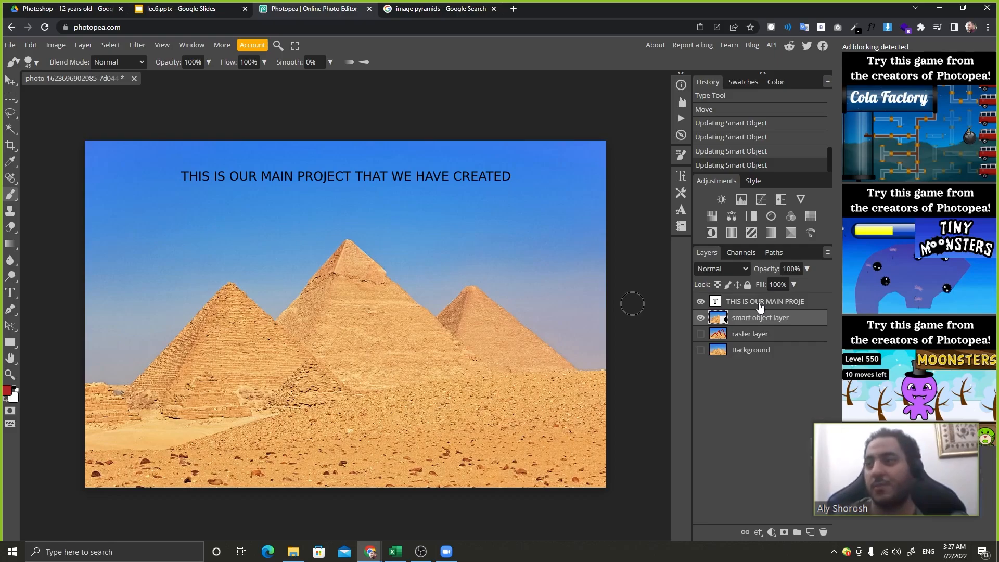
Duplicate the Background layer and give the copy a red color label
{"action": "left_click_drag", "start_coordinate": [772, 356], "coordinate": [810, 531]}
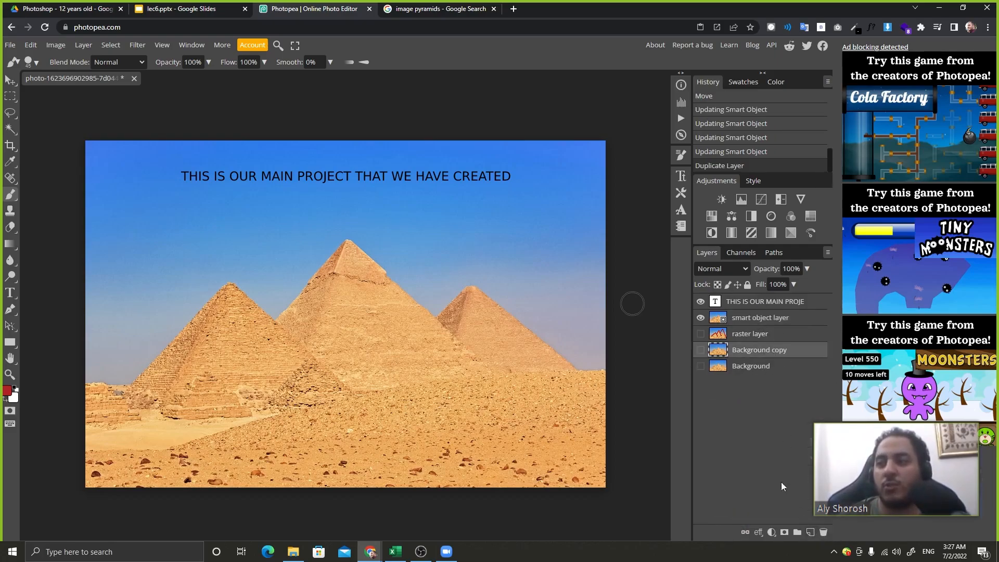
{"action": "right_click", "coordinate": [803, 358]}
{"action": "mouse_move", "coordinate": [748, 341]}
{"action": "left_click", "coordinate": [750, 359]}
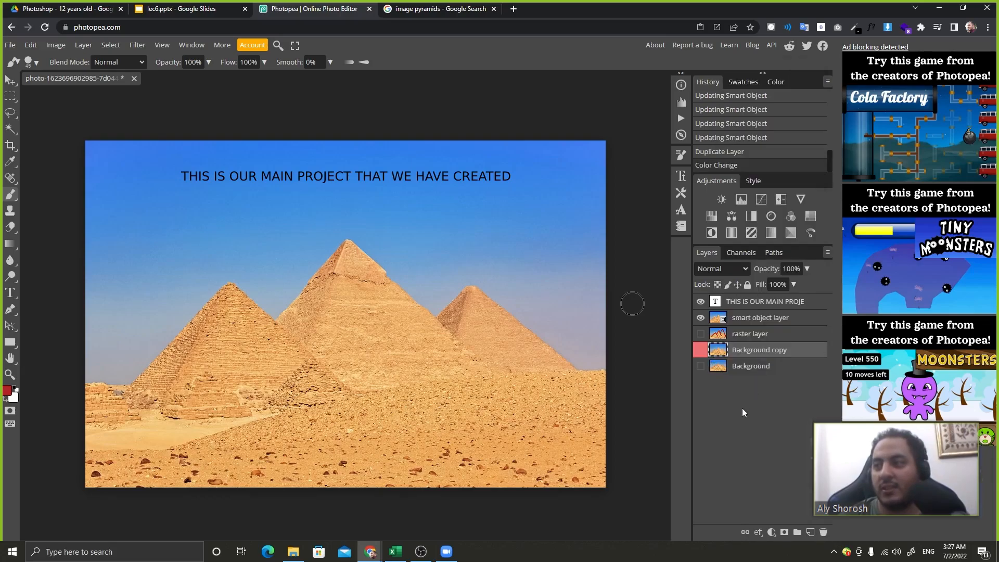
Hide the title text and smart object layers, and show the Background copy layer
{"action": "left_click", "coordinate": [701, 301]}
{"action": "left_click", "coordinate": [701, 318]}
{"action": "left_click", "coordinate": [701, 353]}
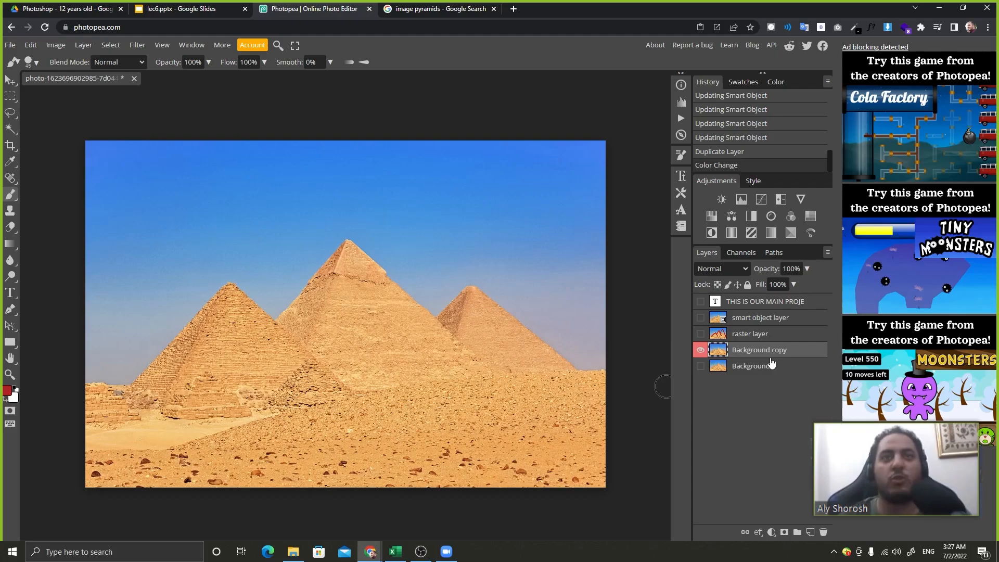
Try converting the Background copy layer to a smart object, view its contents, and undo the conversion
{"action": "right_click", "coordinate": [798, 353]}
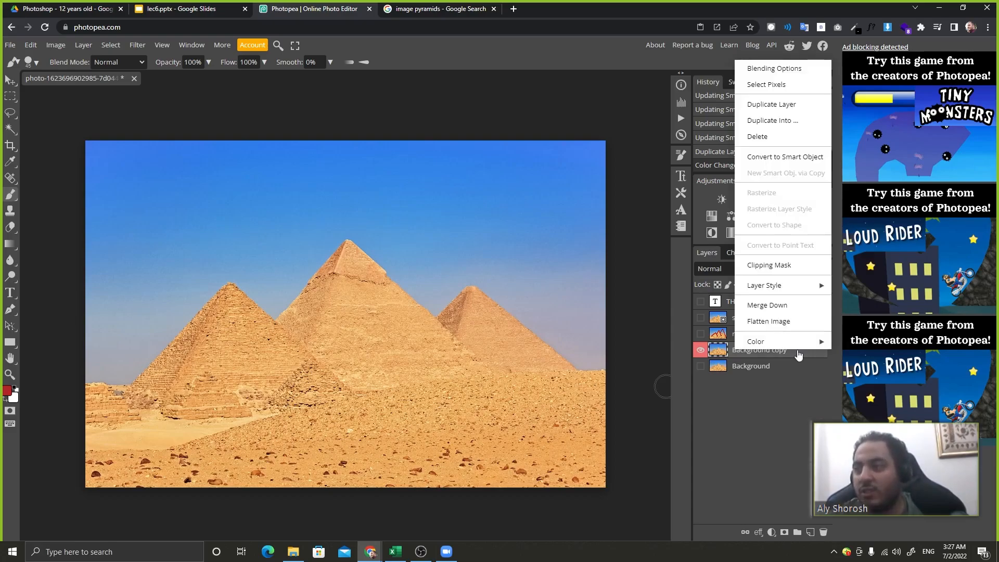
{"action": "left_click", "coordinate": [781, 159]}
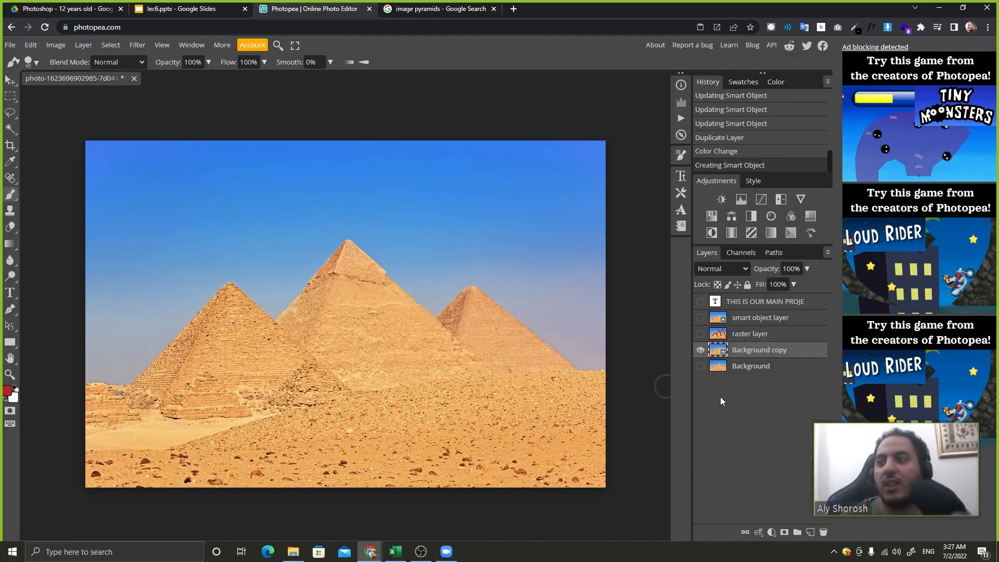
{"action": "double_click", "coordinate": [723, 351]}
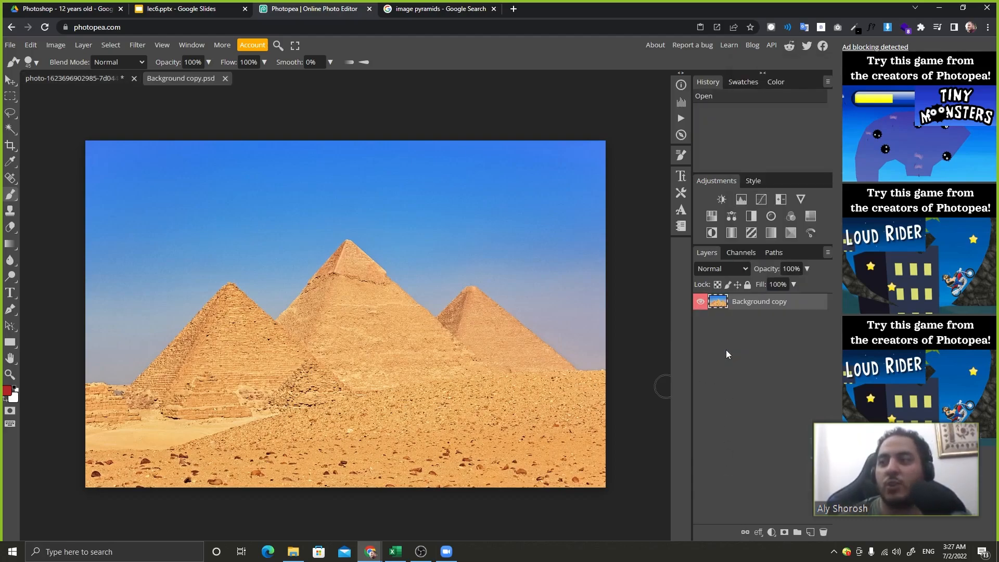
{"action": "left_click", "coordinate": [226, 78]}
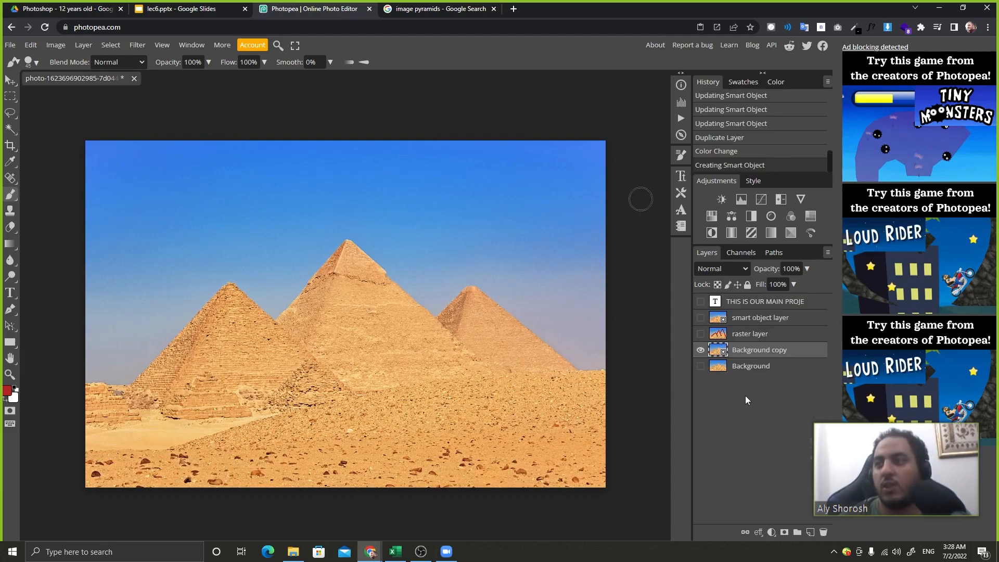
{"action": "key", "text": "ctrl+z"}
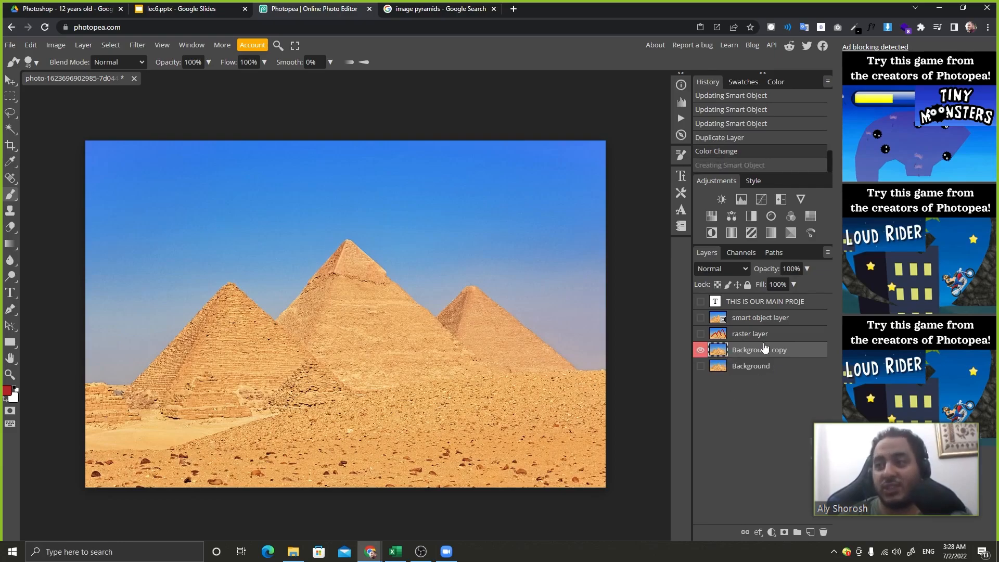
Convert the Background copy layer to a smart object again, reopen and close its contents, and undo the conversion
{"action": "right_click", "coordinate": [792, 352]}
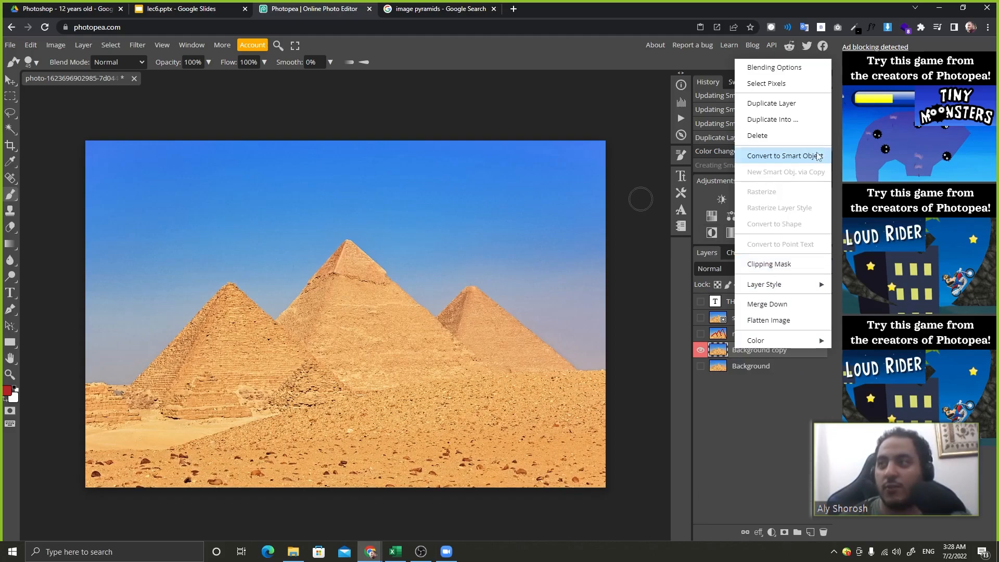
{"action": "mouse_move", "coordinate": [756, 283]}
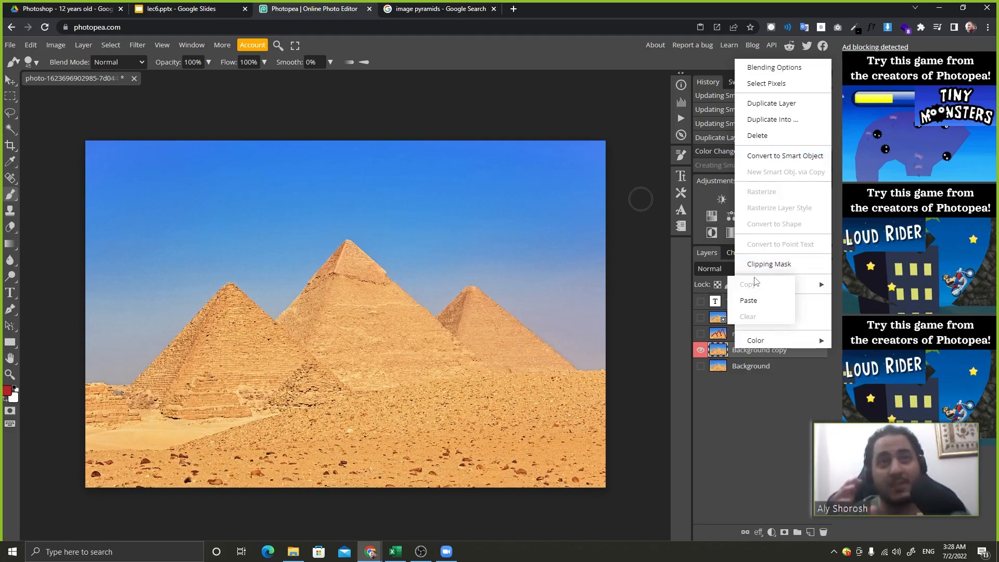
{"action": "left_click", "coordinate": [801, 354]}
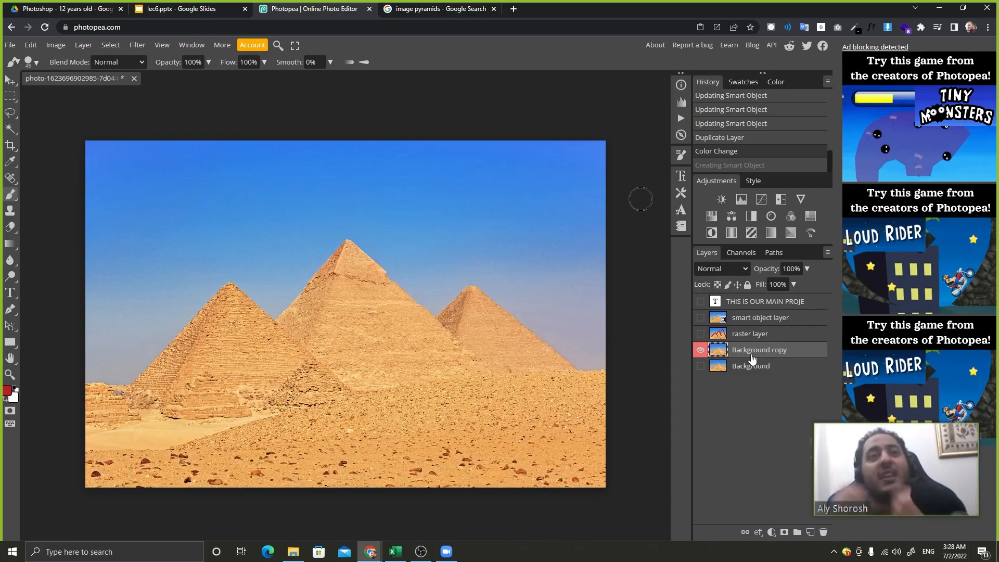
{"action": "right_click", "coordinate": [790, 354]}
{"action": "left_click", "coordinate": [791, 158]}
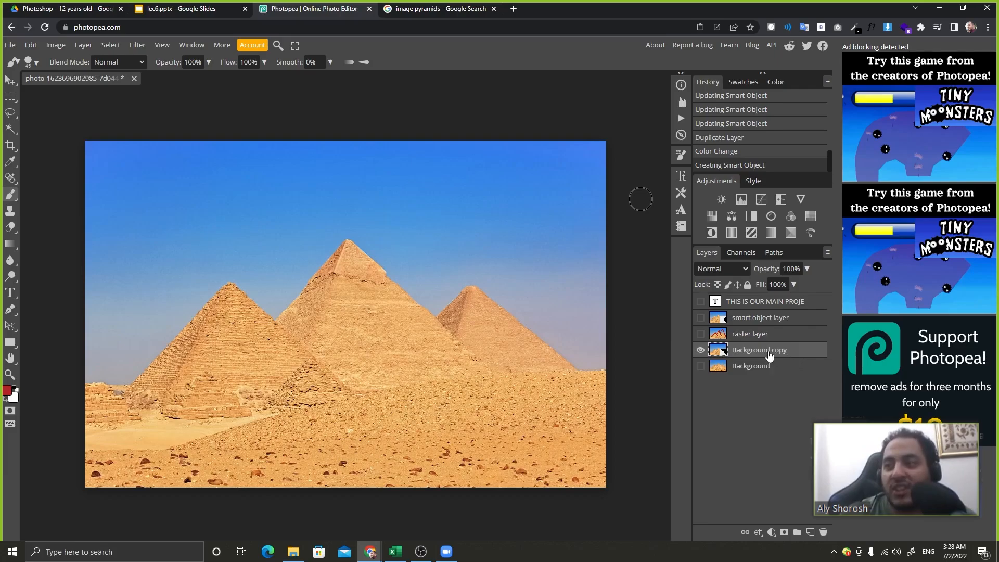
{"action": "double_click", "coordinate": [740, 353]}
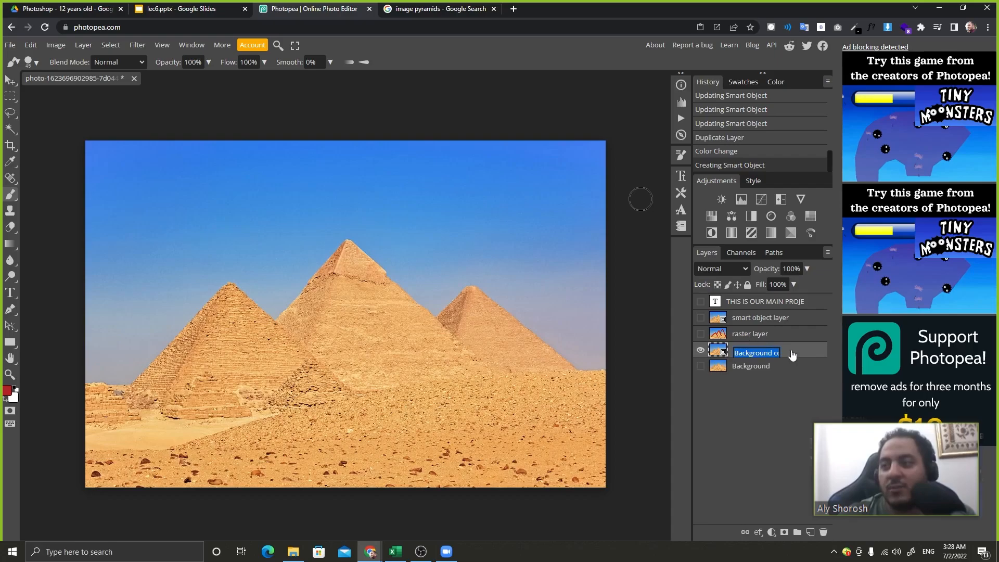
{"action": "double_click", "coordinate": [725, 352]}
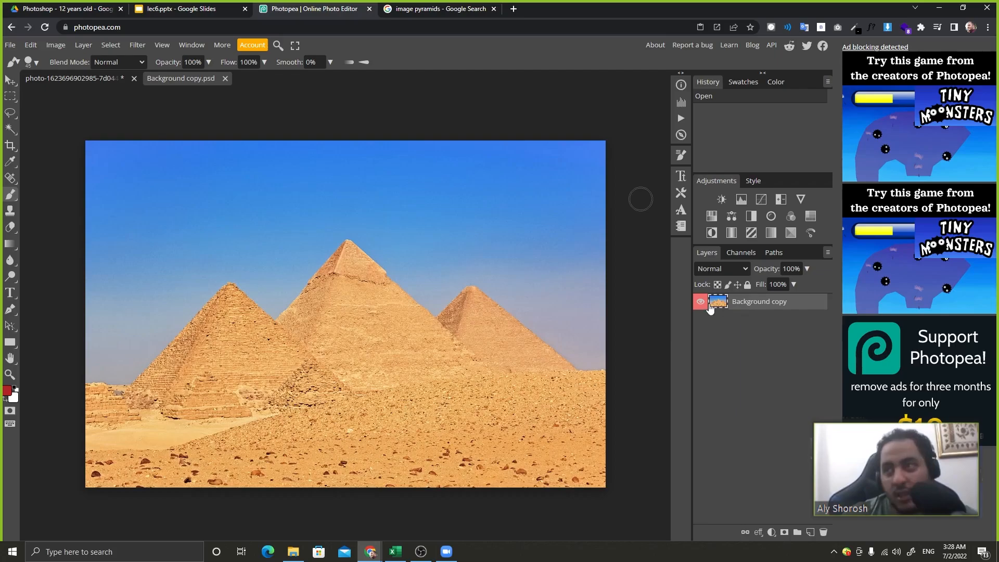
{"action": "left_click", "coordinate": [225, 78]}
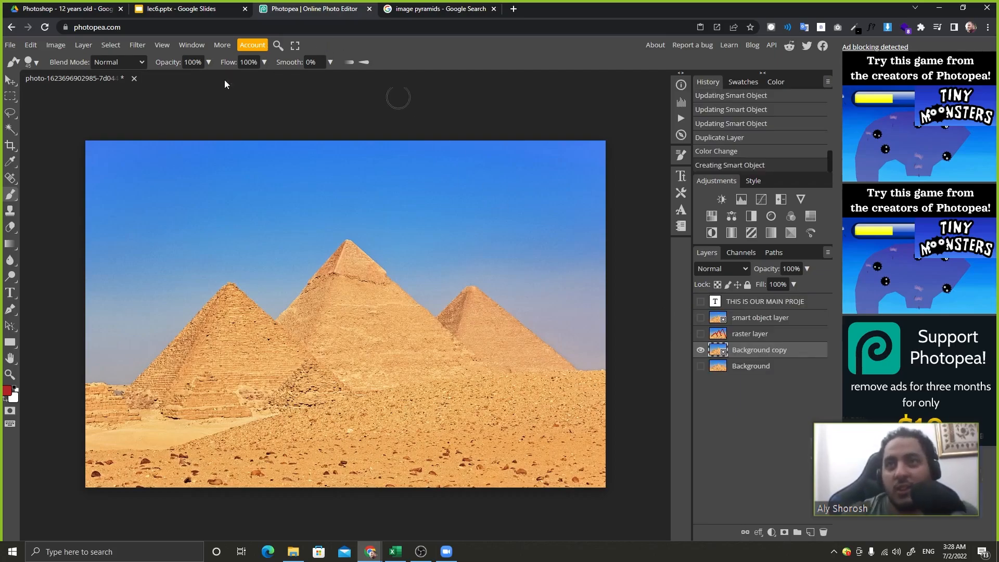
{"action": "key", "text": "ctrl+z"}
{"action": "key", "text": "ctrl+z"}
{"action": "key", "text": "ctrl+z"}
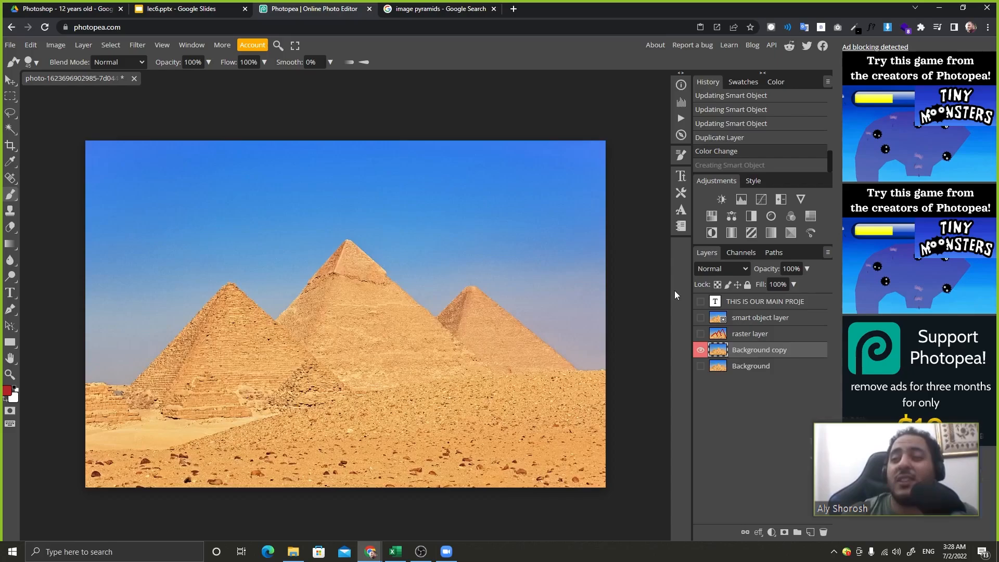
Show the raster layer and the title text layer, keeping the smart object layer hidden
{"action": "left_click", "coordinate": [701, 334]}
{"action": "left_click", "coordinate": [702, 317]}
{"action": "left_click", "coordinate": [701, 301]}
{"action": "left_click", "coordinate": [701, 318]}
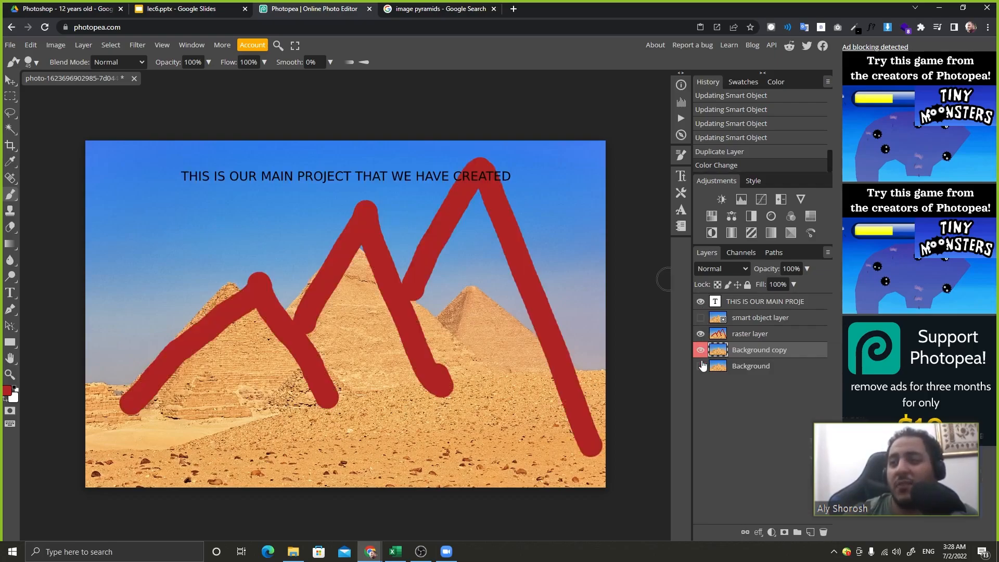
Select the layers from the title text down to Background copy and try converting them into a single smart object
{"action": "left_click", "coordinate": [814, 307], "text": "shift"}
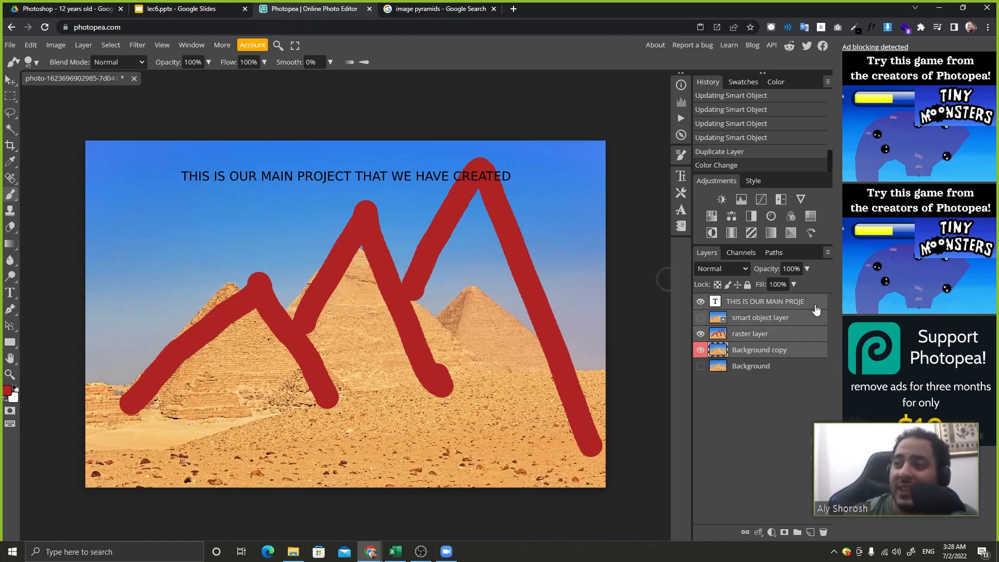
{"action": "right_click", "coordinate": [804, 334]}
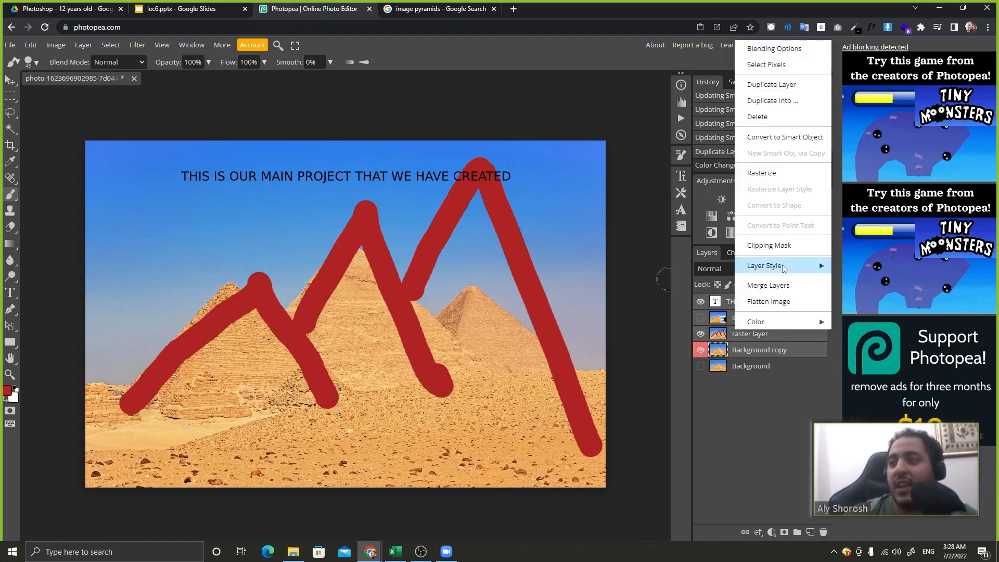
{"action": "left_click", "coordinate": [786, 137]}
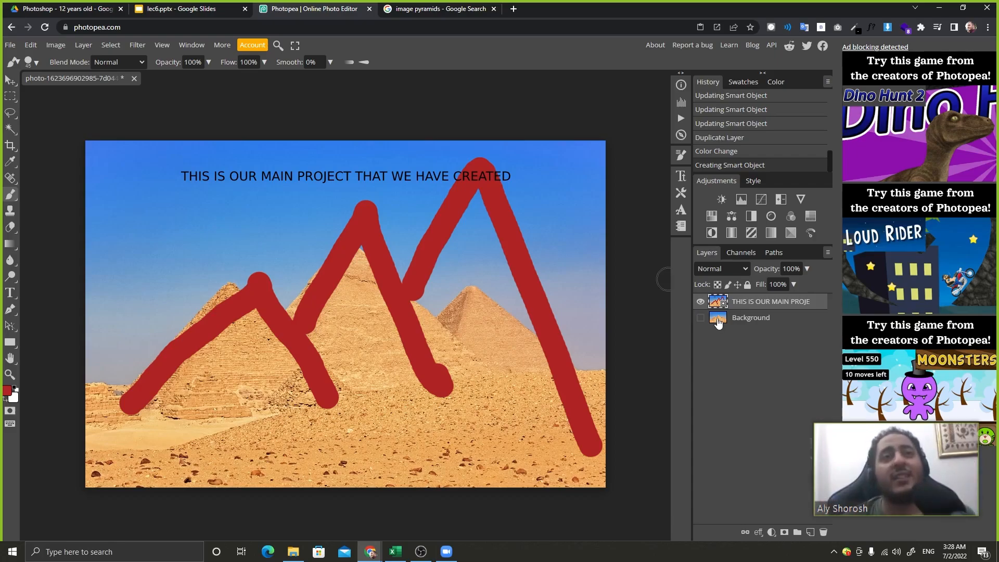
{"action": "key", "text": "ctrl+z"}
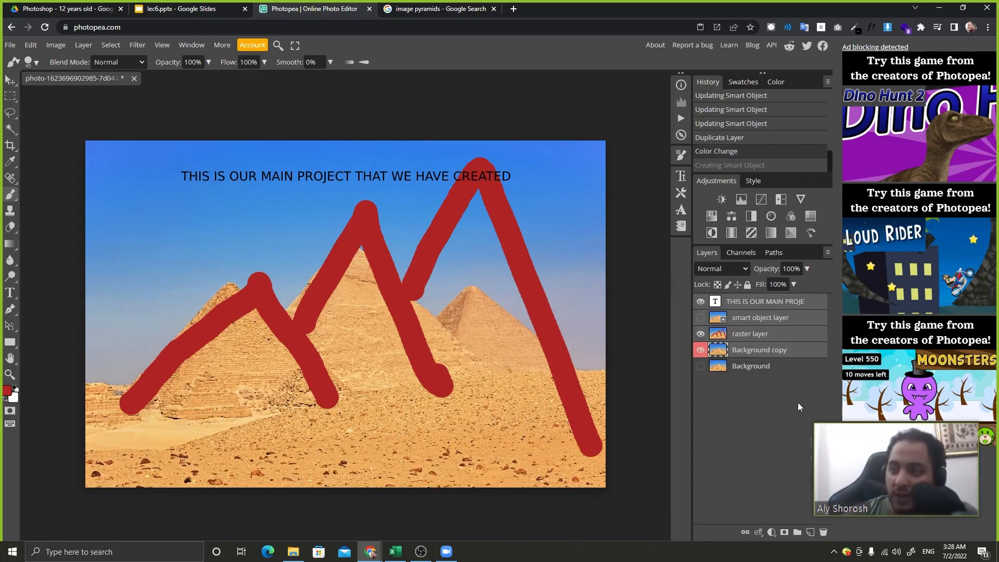
Try grouping the selected layers into a folder, expand and collapse it, and undo the grouping
{"action": "left_click", "coordinate": [797, 532]}
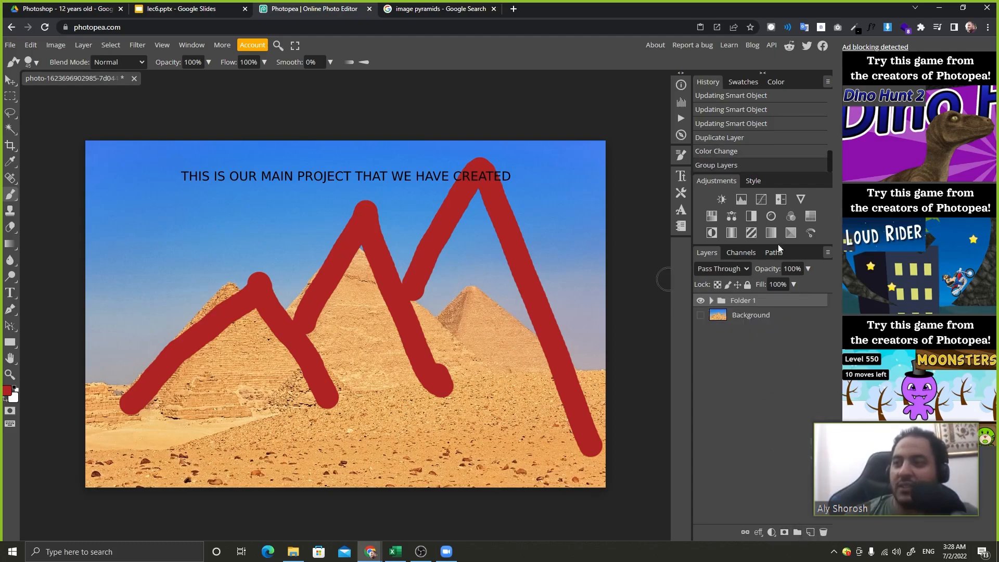
{"action": "left_click", "coordinate": [712, 301]}
{"action": "left_click", "coordinate": [712, 301]}
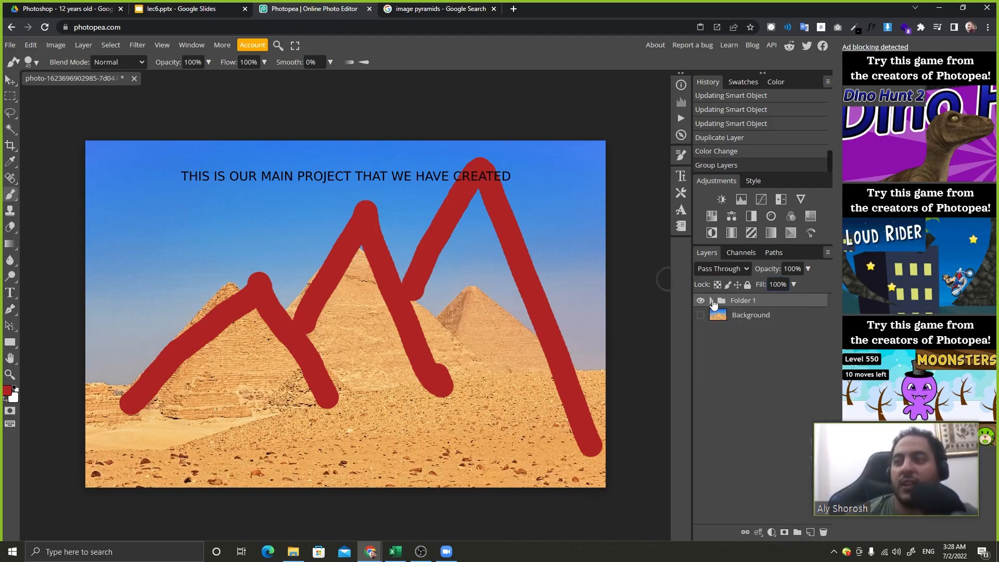
{"action": "key", "text": "ctrl+z"}
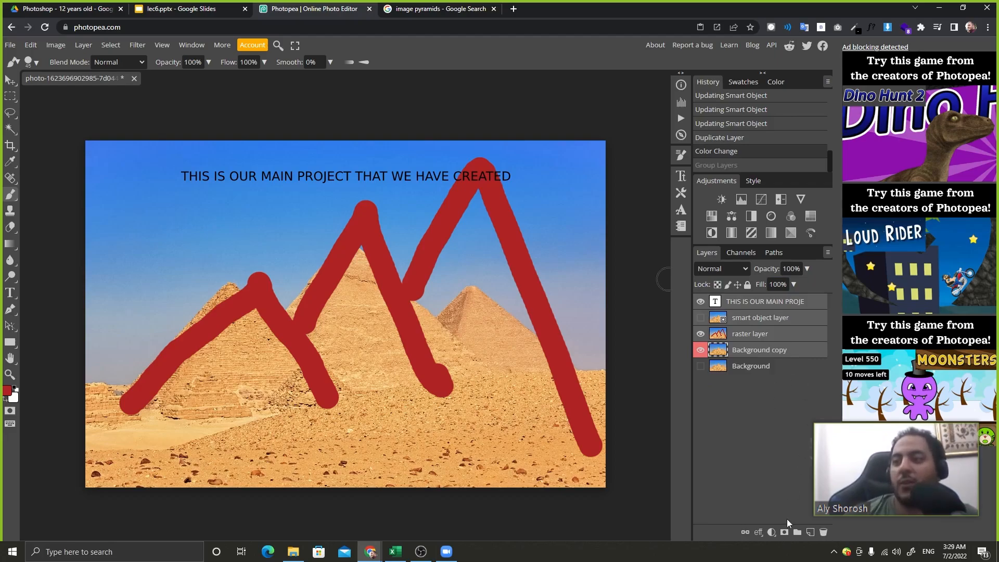
Combine the four selected layers into one smart object, view its contents, and undo the conversion
{"action": "right_click", "coordinate": [801, 342]}
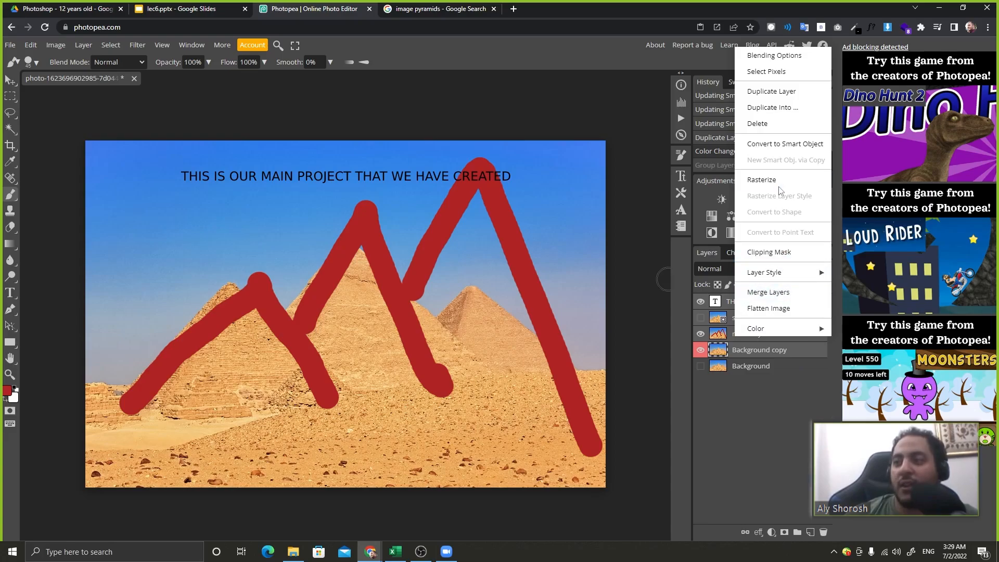
{"action": "left_click", "coordinate": [800, 146]}
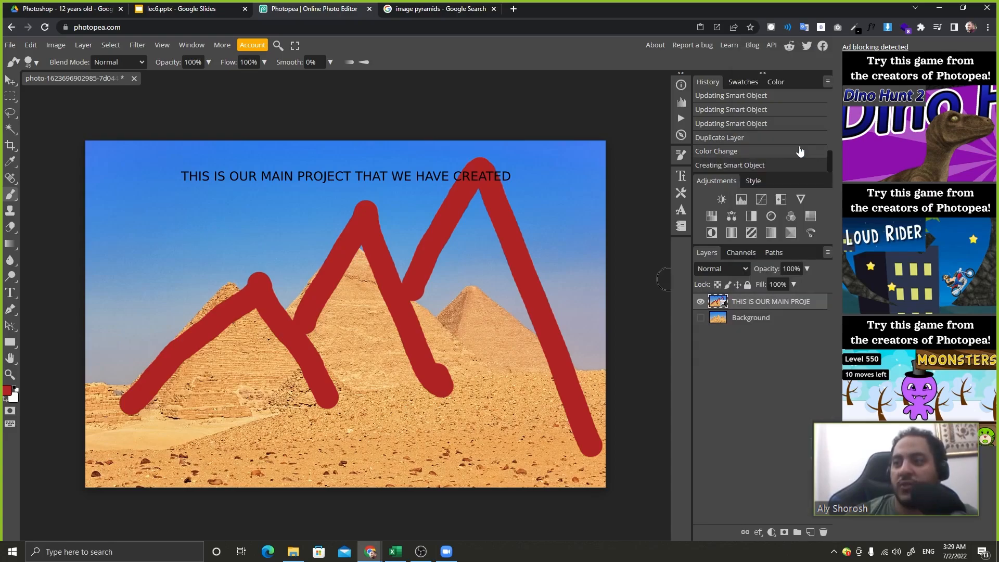
{"action": "double_click", "coordinate": [723, 303]}
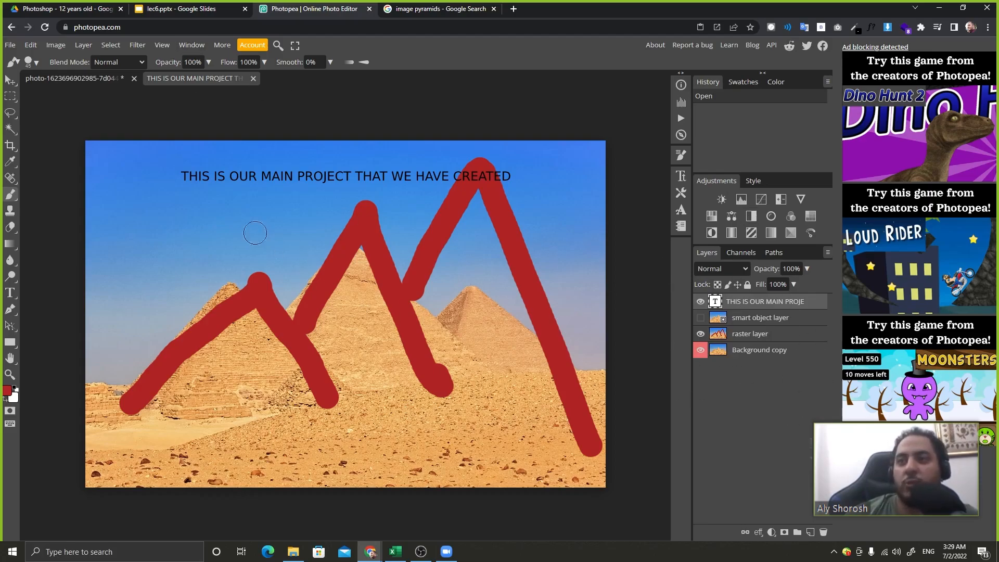
{"action": "left_click", "coordinate": [254, 78]}
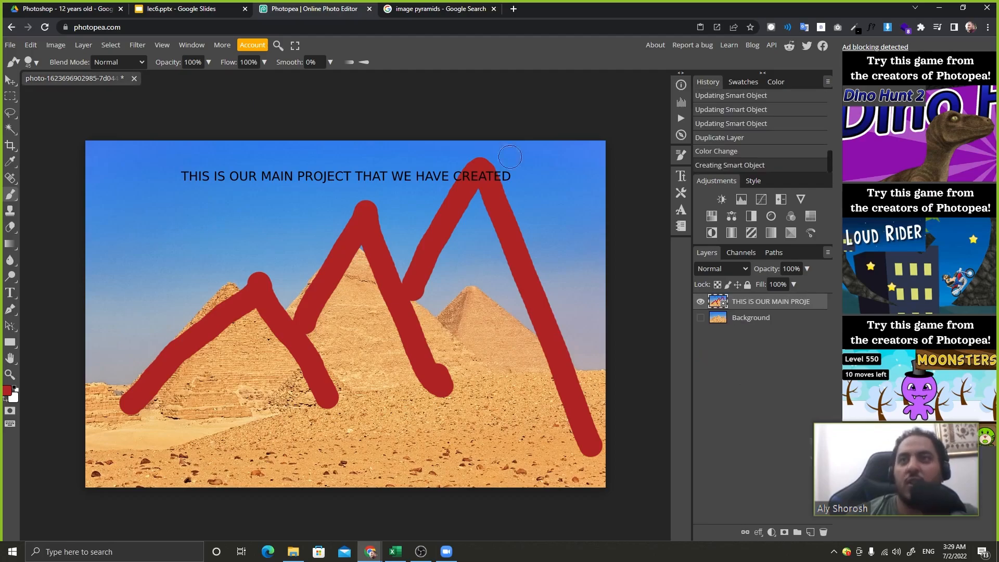
{"action": "key", "text": "ctrl+z"}
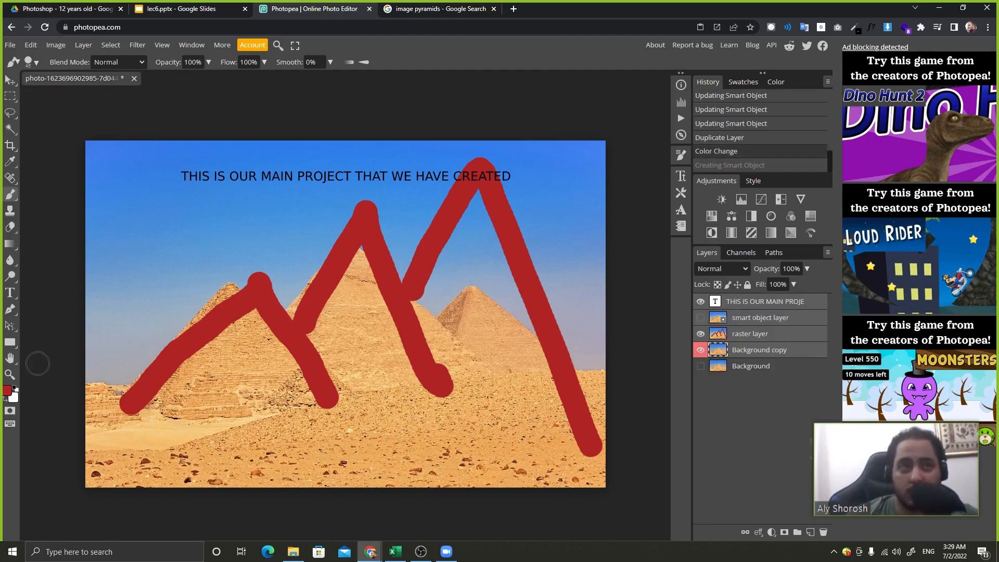
Hide the raster layer and title text layer, and select only the Background copy layer
{"action": "left_click", "coordinate": [700, 334]}
{"action": "left_click", "coordinate": [701, 301]}
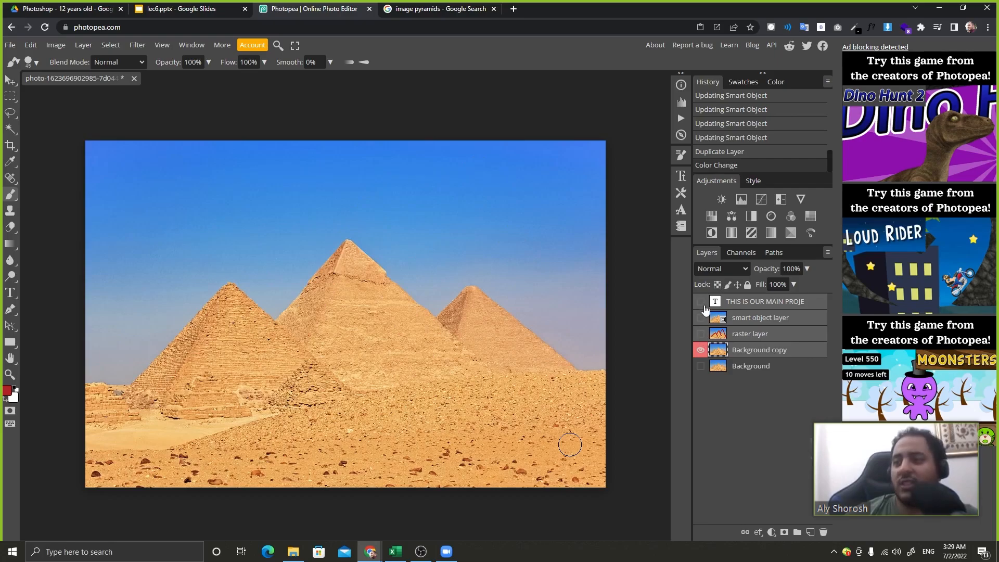
{"action": "left_click", "coordinate": [773, 354]}
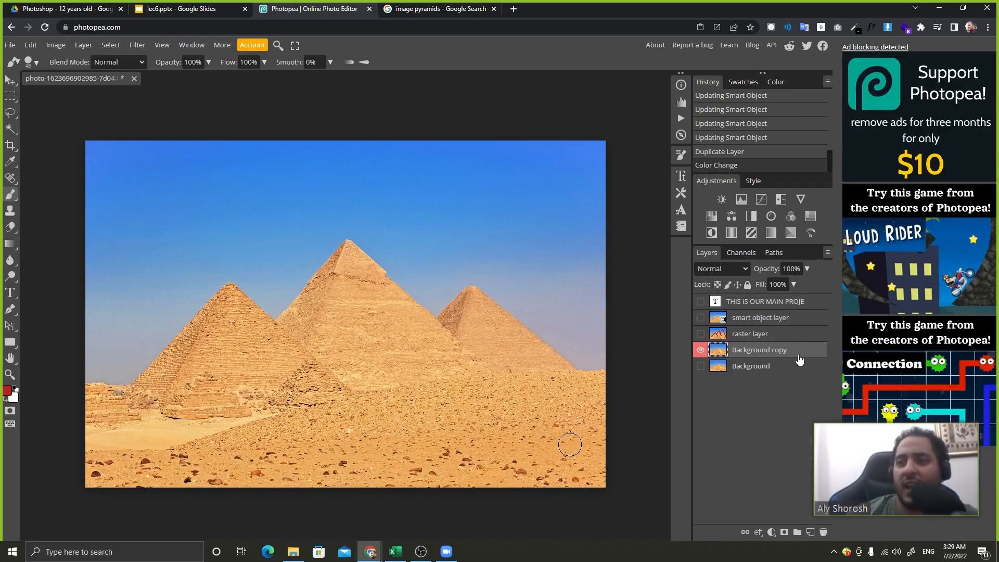
Convert the Background copy layer to a smart object
{"action": "right_click", "coordinate": [800, 360]}
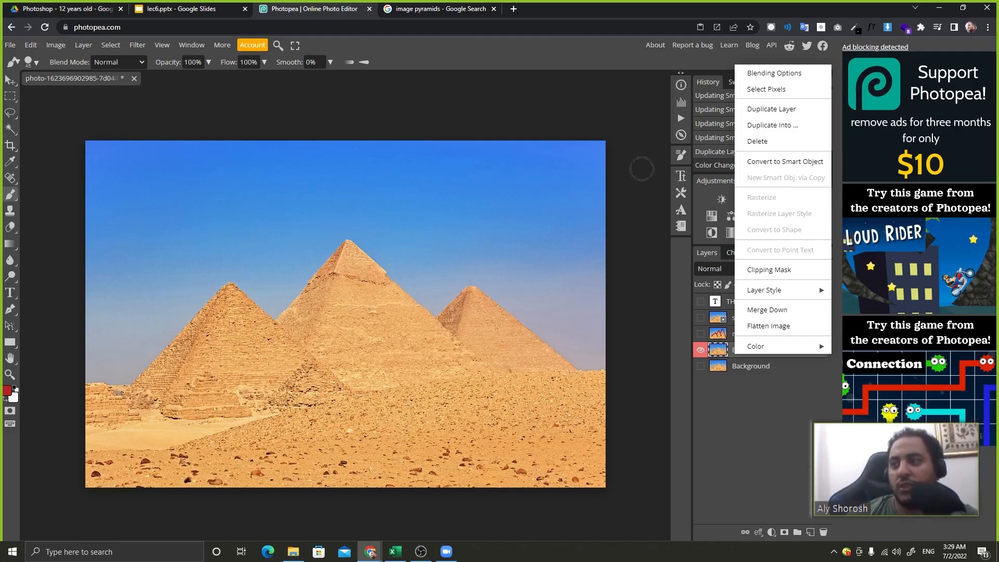
{"action": "left_click", "coordinate": [84, 45]}
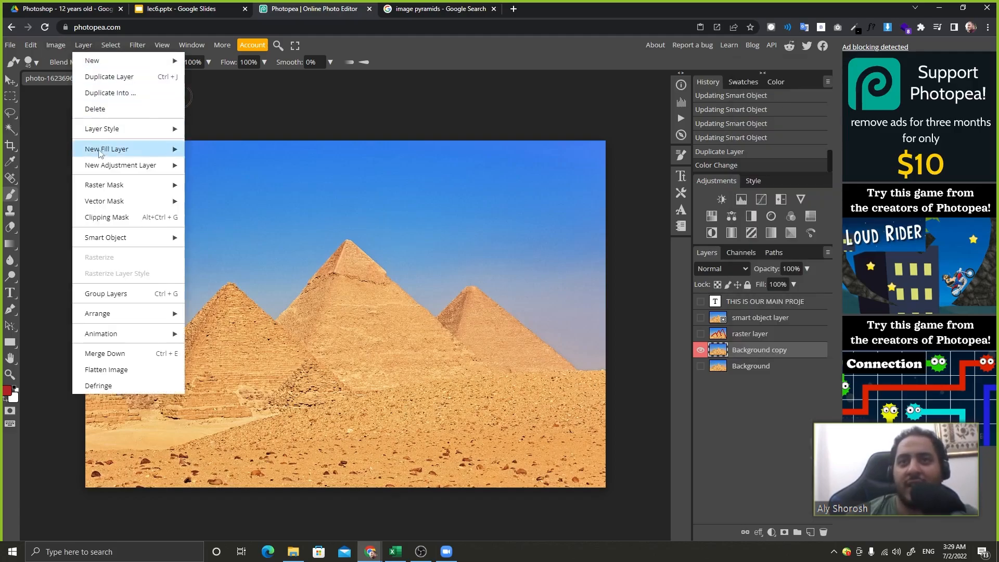
{"action": "mouse_move", "coordinate": [156, 238]}
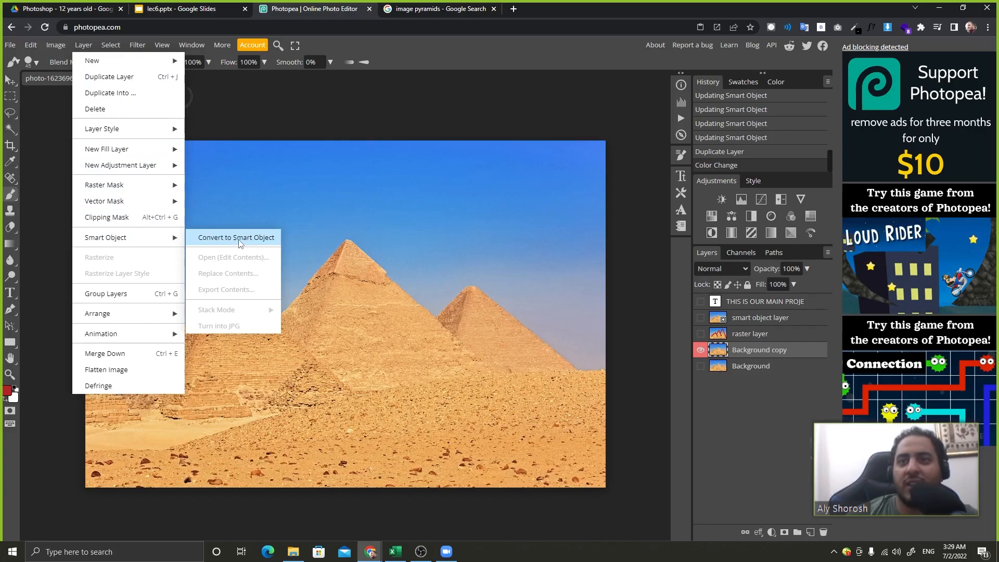
{"action": "left_click", "coordinate": [798, 393]}
{"action": "right_click", "coordinate": [799, 359]}
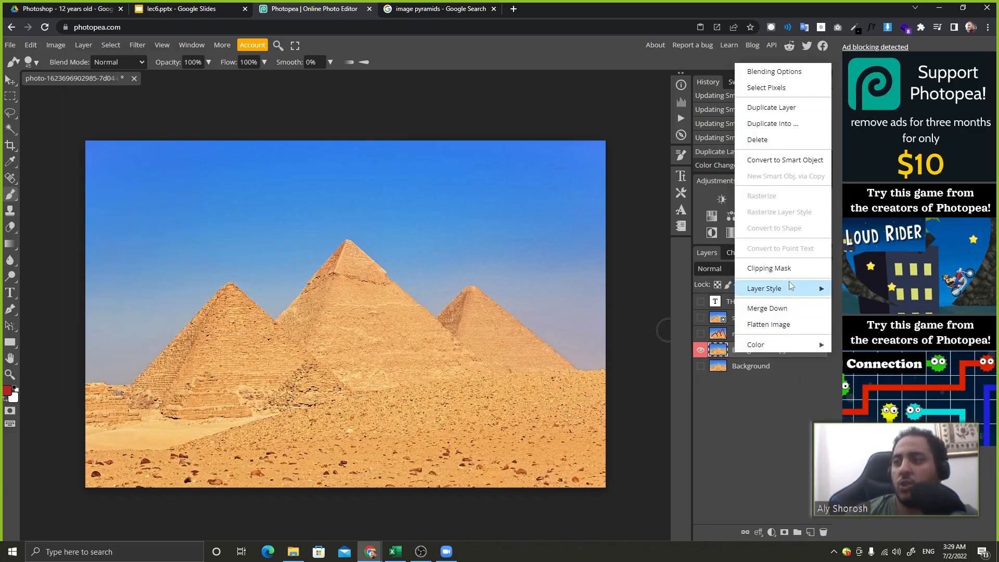
{"action": "left_click", "coordinate": [793, 162]}
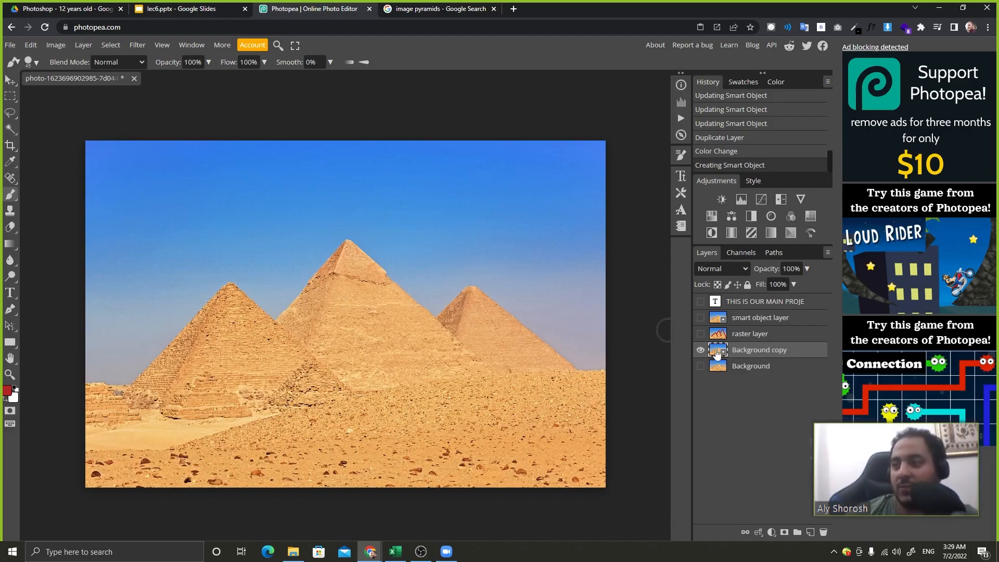
Rasterize the Background copy layer
{"action": "right_click", "coordinate": [802, 354]}
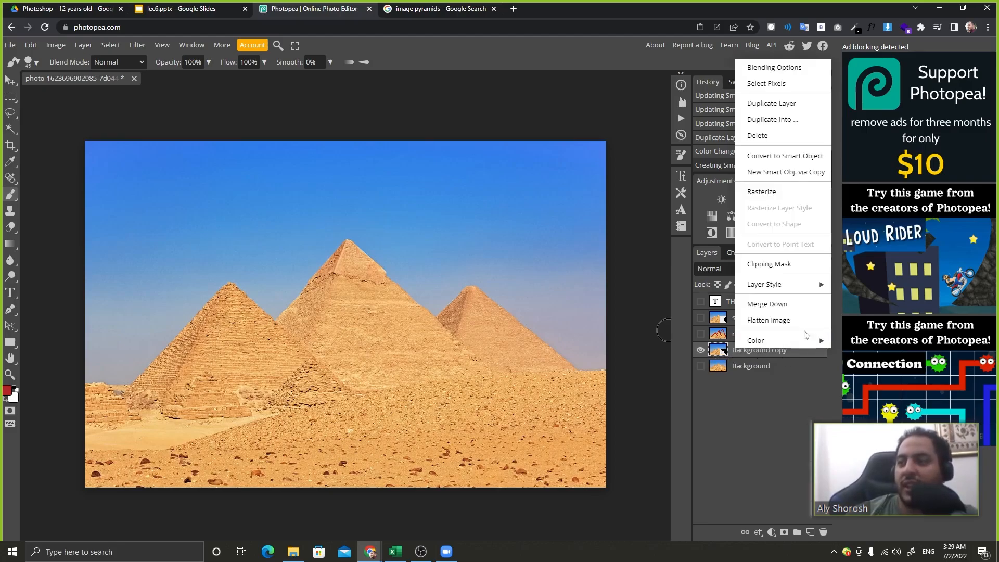
{"action": "mouse_move", "coordinate": [807, 337]}
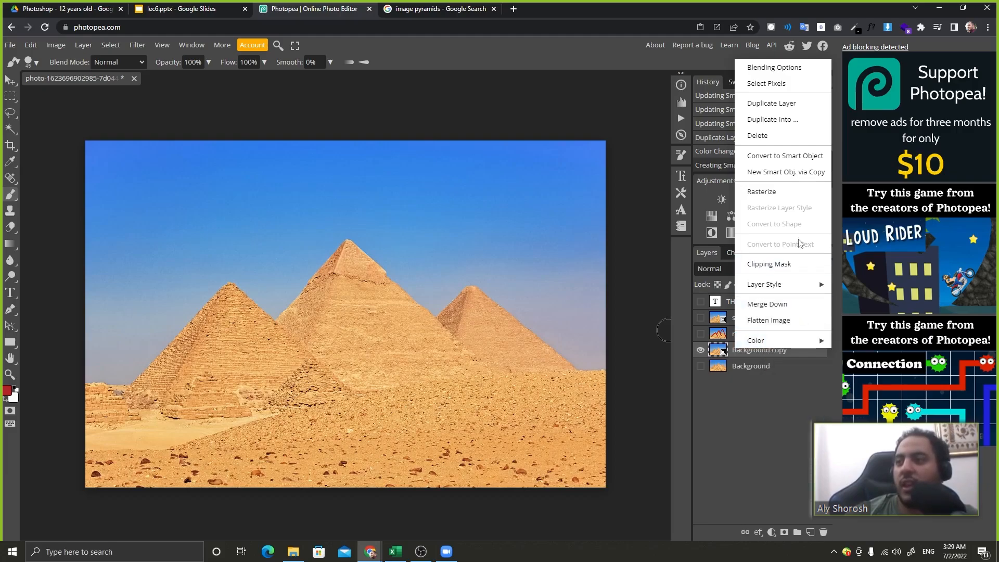
{"action": "left_click", "coordinate": [763, 200]}
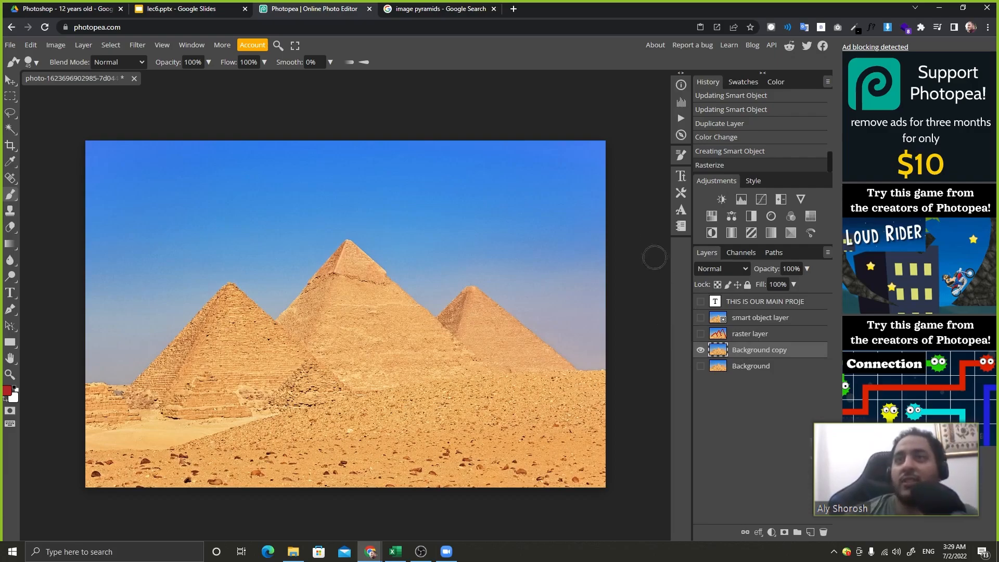
{"action": "left_click", "coordinate": [11, 45]}
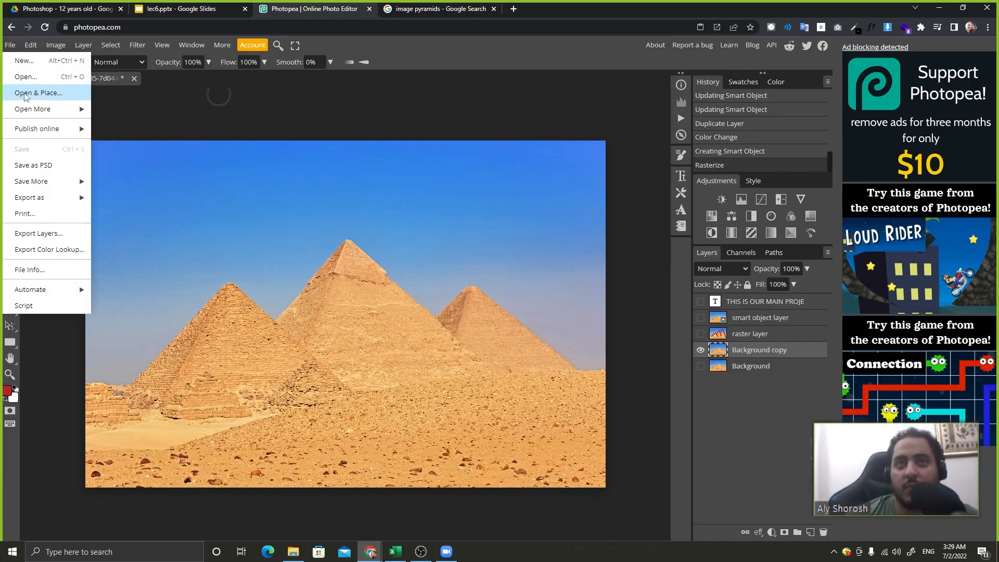
{"action": "mouse_move", "coordinate": [32, 109]}
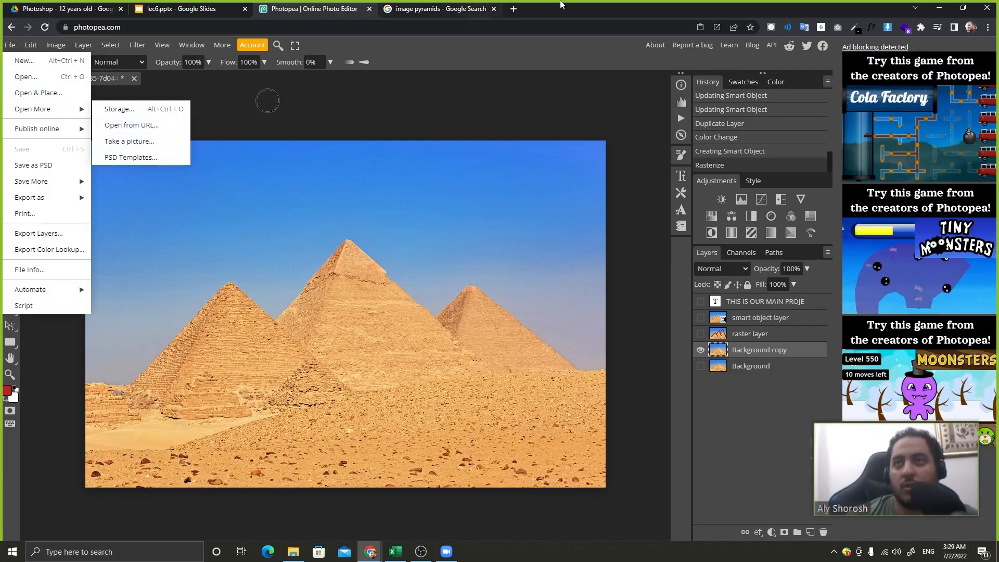
{"action": "left_click_drag", "start_coordinate": [840, 6], "coordinate": [448, 2]}
{"action": "left_click", "coordinate": [939, 6]}
Switch to the Google search page, search images for "tree", and open the Wikipedia tree photo
{"action": "left_click", "coordinate": [448, 8]}
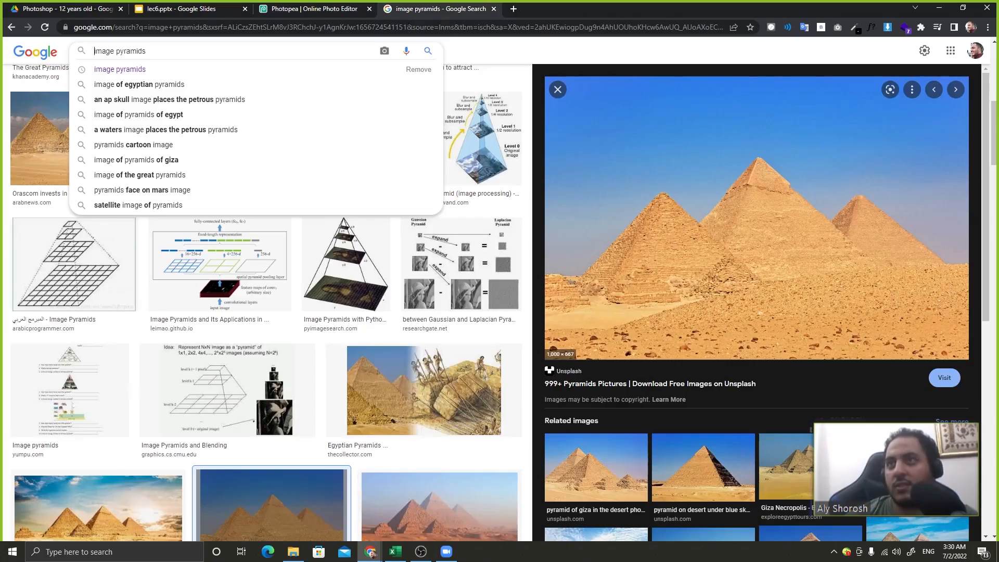
{"action": "left_click", "coordinate": [400, 26]}
{"action": "type", "text": "tree"}
{"action": "key", "text": "Return"}
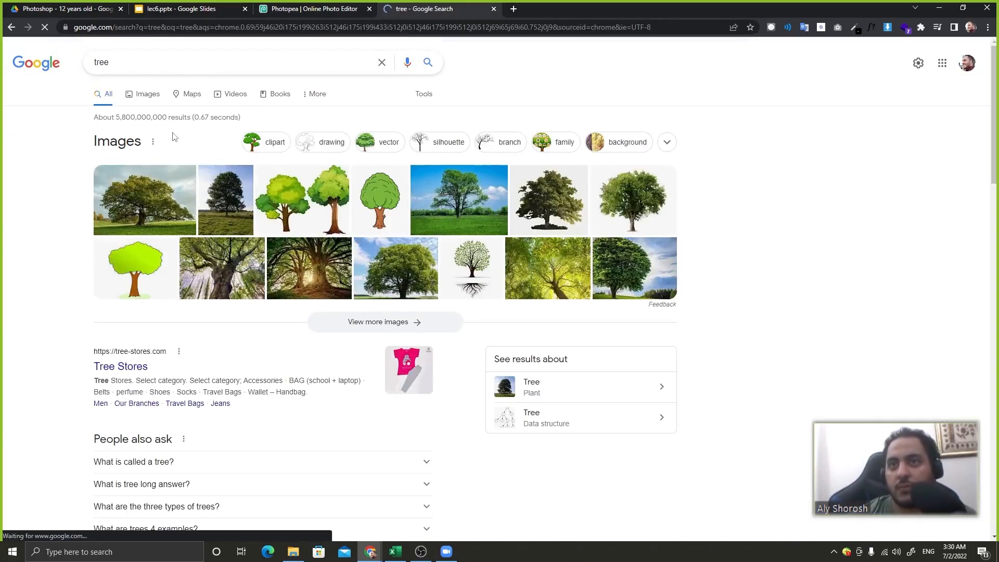
{"action": "left_click", "coordinate": [142, 98]}
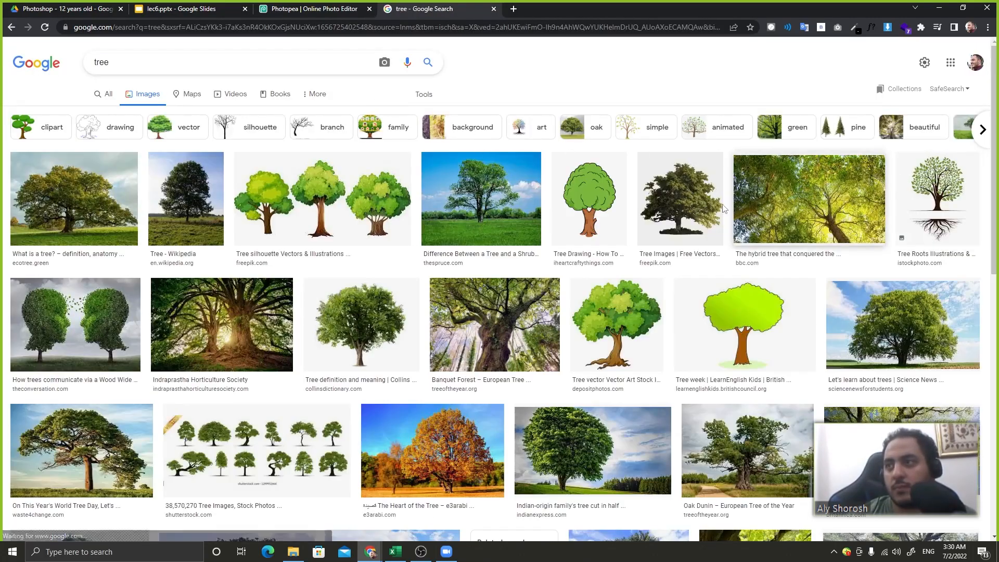
{"action": "left_click", "coordinate": [186, 203]}
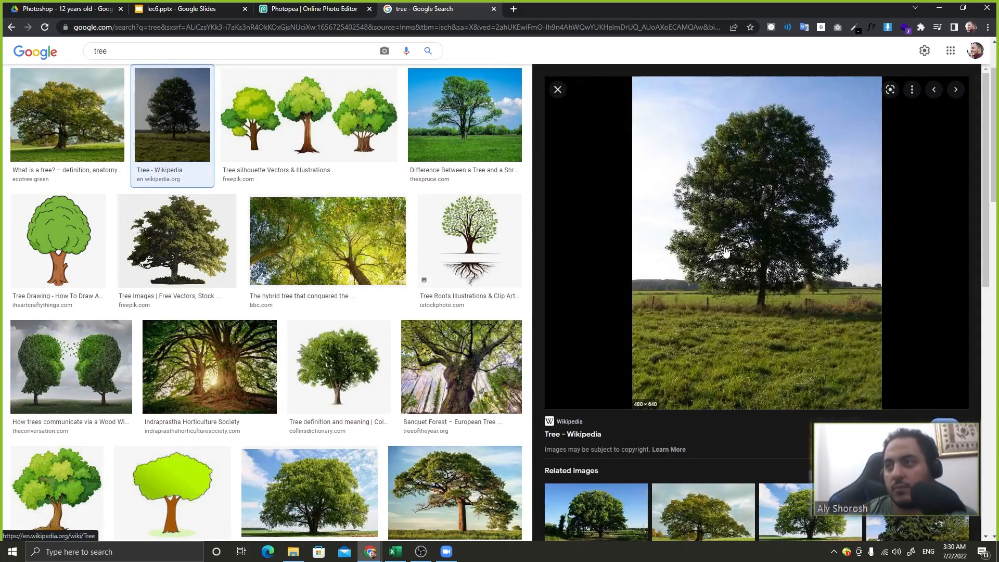
{"action": "left_click_drag", "start_coordinate": [726, 297], "coordinate": [291, 78]}
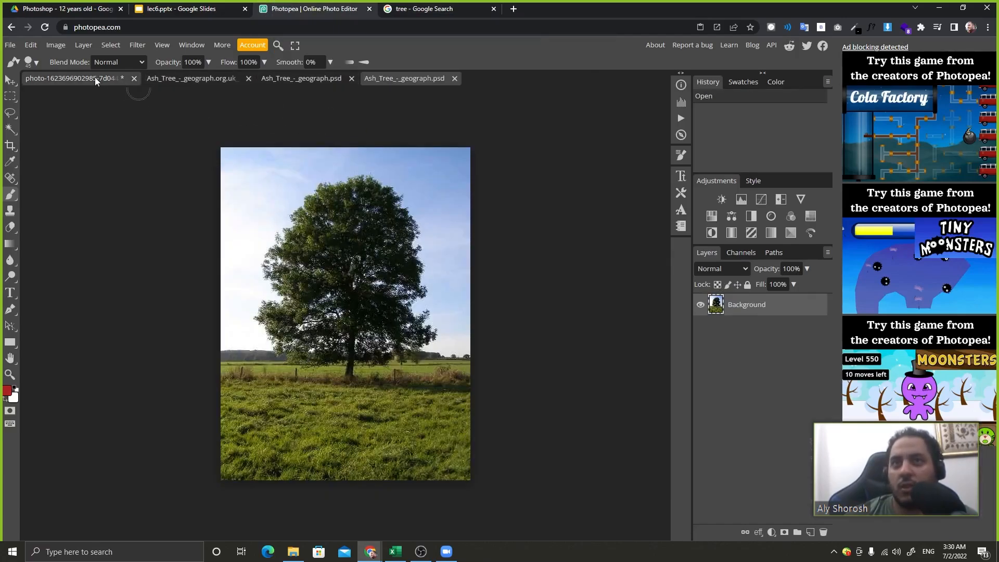
{"action": "left_click", "coordinate": [454, 78]}
{"action": "left_click", "coordinate": [351, 78]}
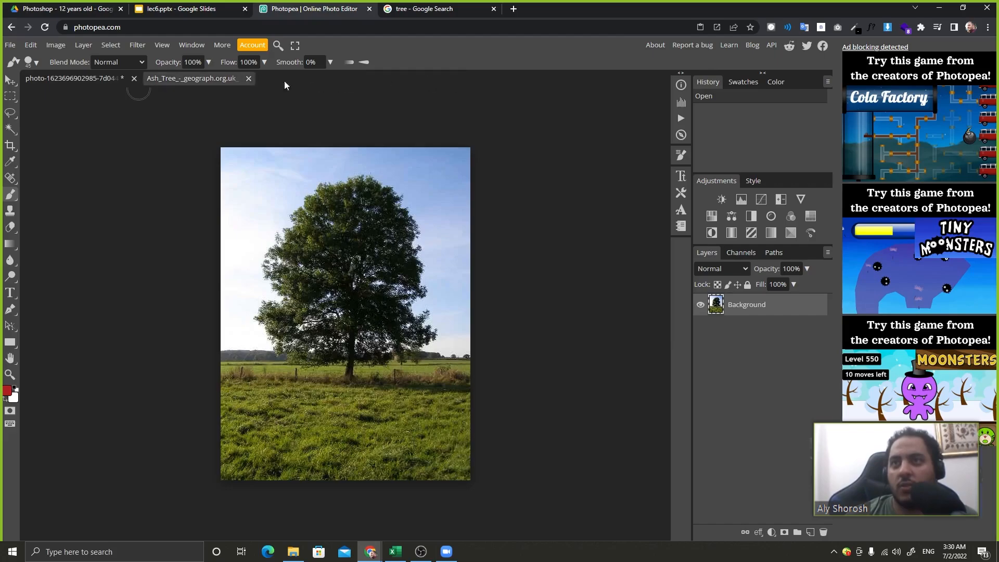
{"action": "left_click", "coordinate": [248, 78]}
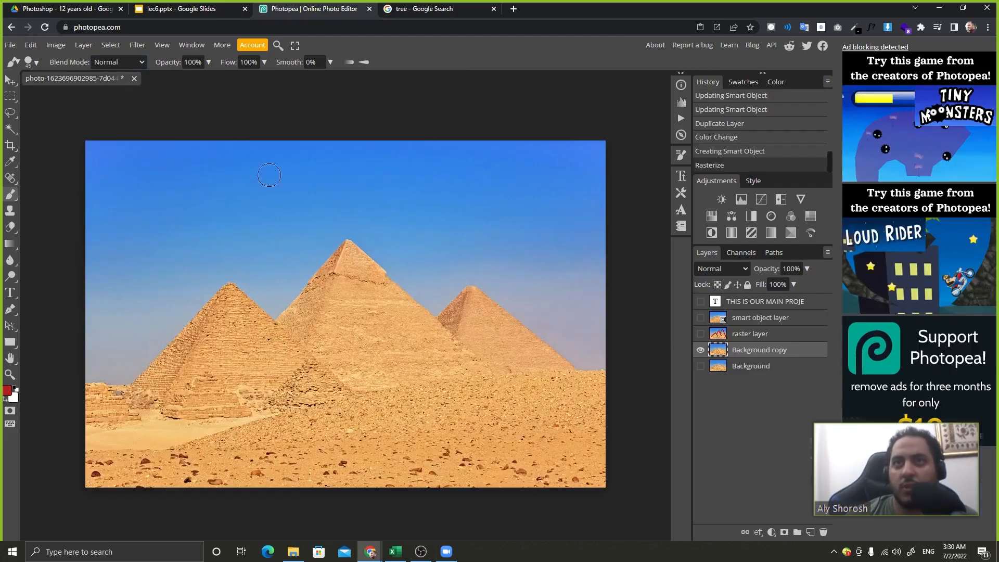
Place the Wikipedia tree photo onto the pyramids canvas in Photopea and delete the extra topmost tree layer
{"action": "left_click", "coordinate": [442, 9]}
{"action": "left_click_drag", "start_coordinate": [763, 253], "coordinate": [244, 277]}
{"action": "left_click_drag", "start_coordinate": [310, 272], "coordinate": [532, 257]}
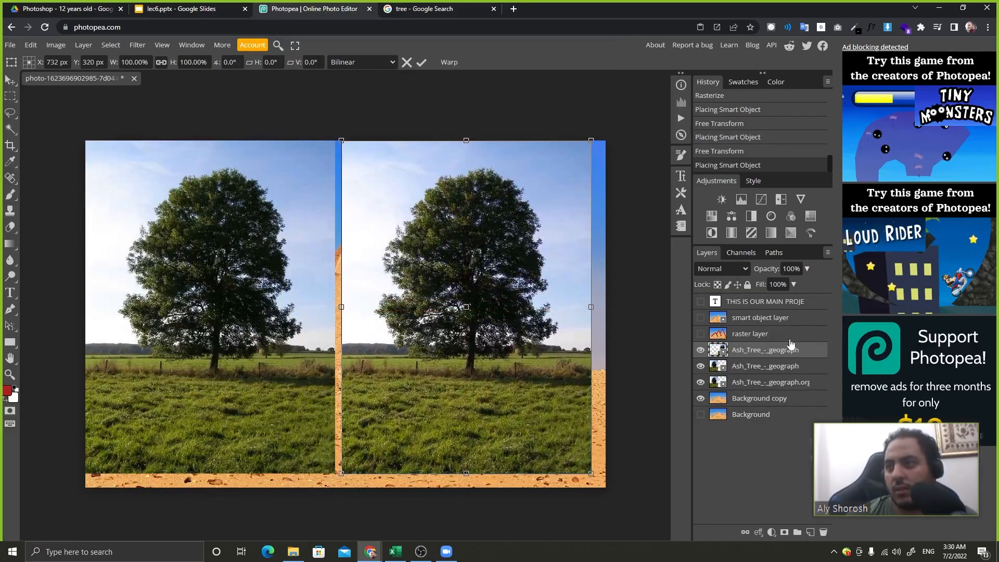
{"action": "left_click", "coordinate": [767, 364]}
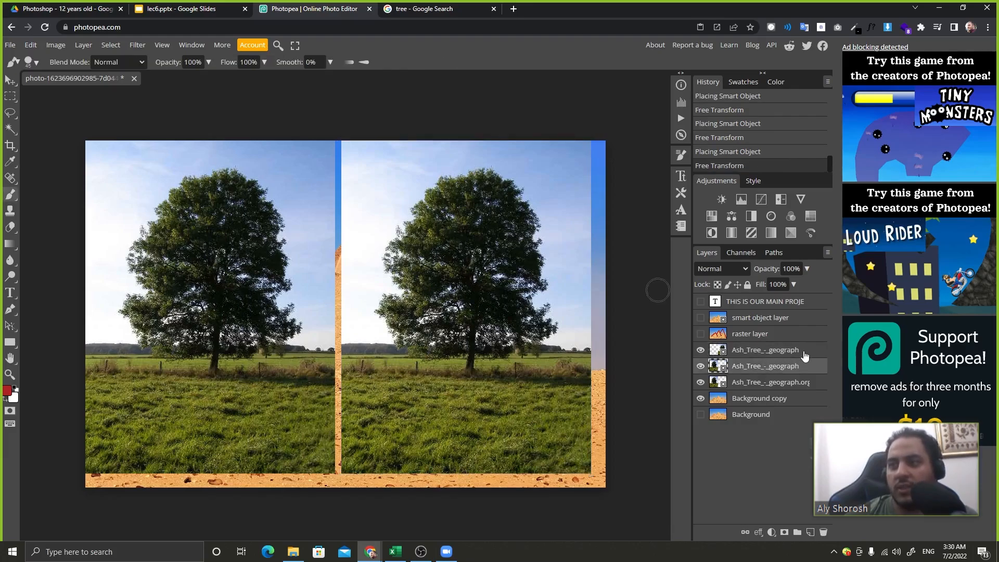
{"action": "left_click", "coordinate": [796, 351]}
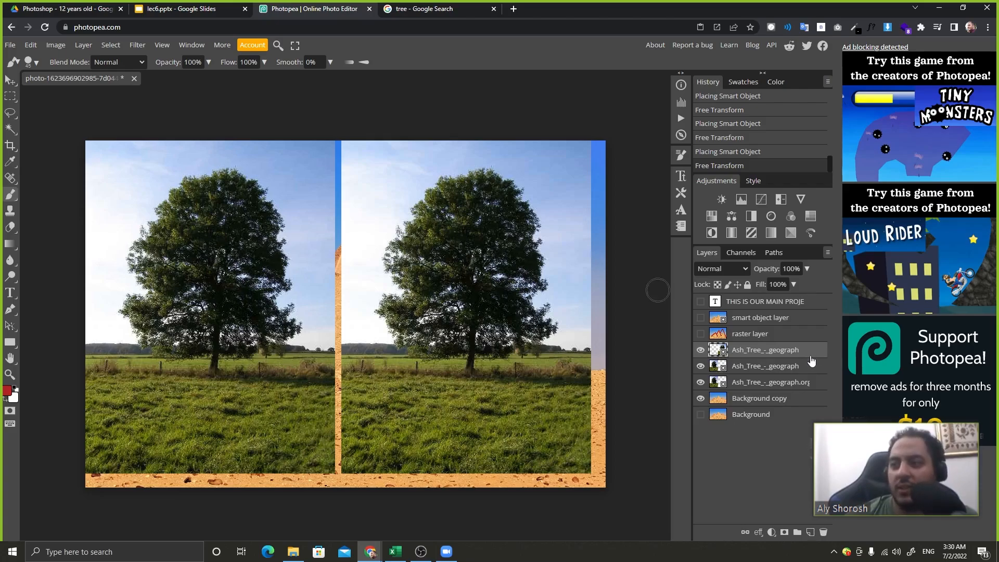
{"action": "left_click_drag", "start_coordinate": [812, 354], "coordinate": [826, 536]}
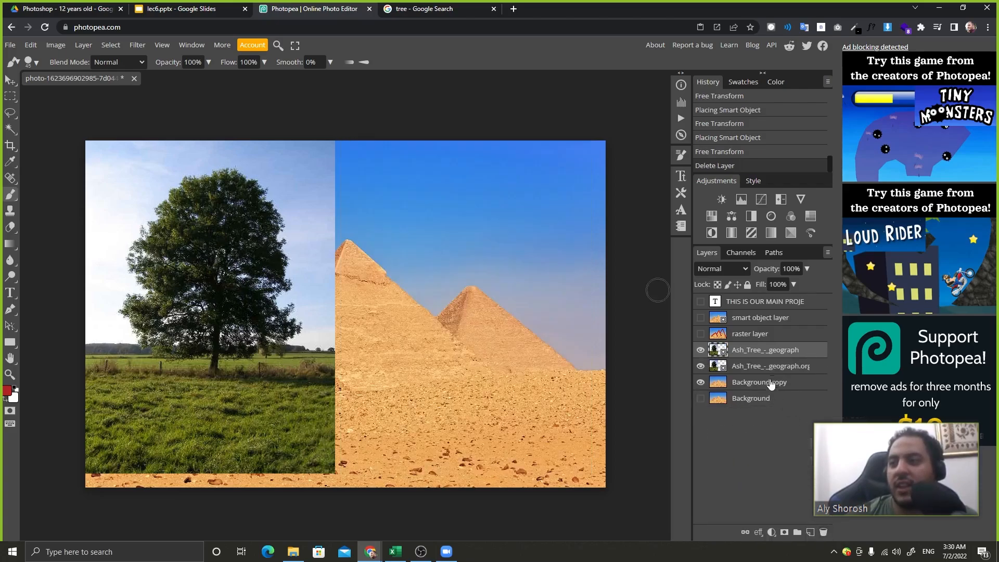
Move both Ash_Tree layers above the title text layer in the stack and hide the Background copy layer
{"action": "left_click", "coordinate": [756, 366], "text": "shift"}
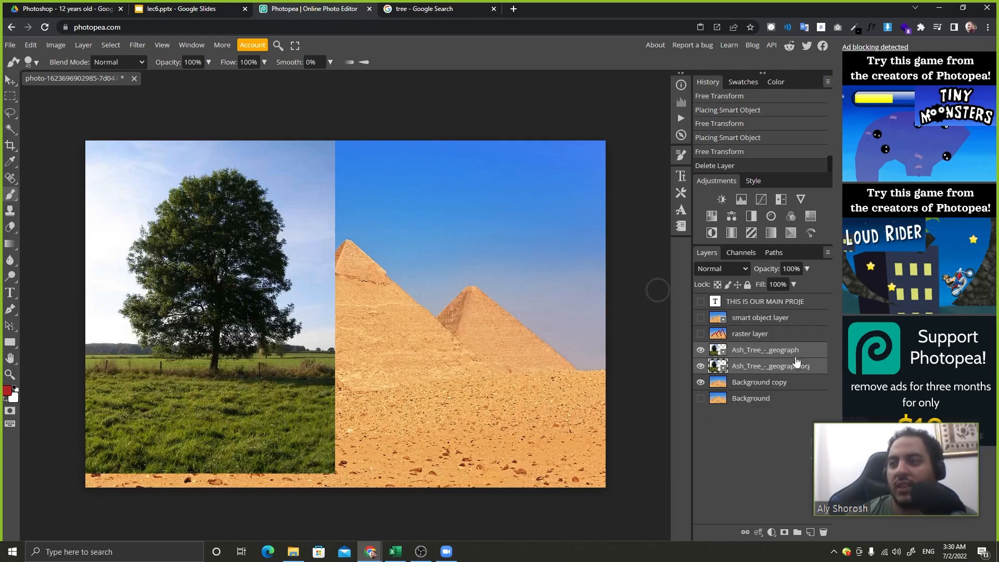
{"action": "left_click_drag", "start_coordinate": [794, 362], "coordinate": [797, 302]}
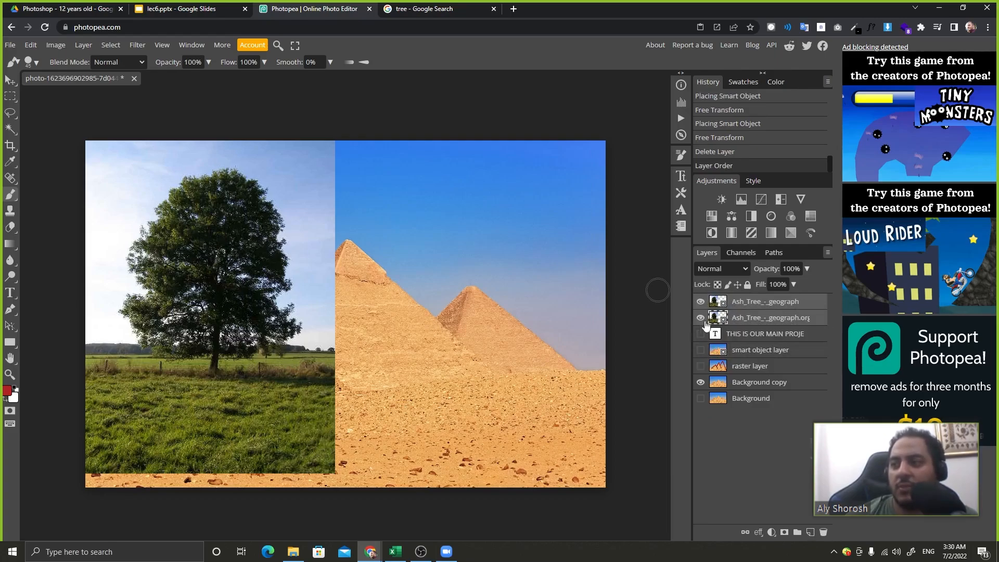
{"action": "left_click", "coordinate": [700, 382]}
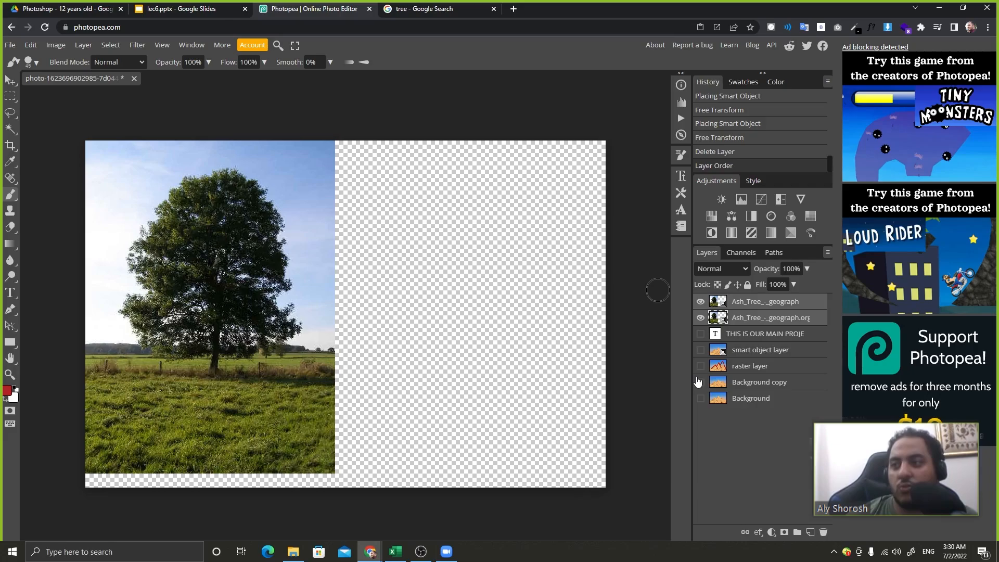
Arrange the two tree layers side by side on the canvas with a narrow gap between them
{"action": "left_click", "coordinate": [794, 337]}
{"action": "left_click", "coordinate": [776, 318]}
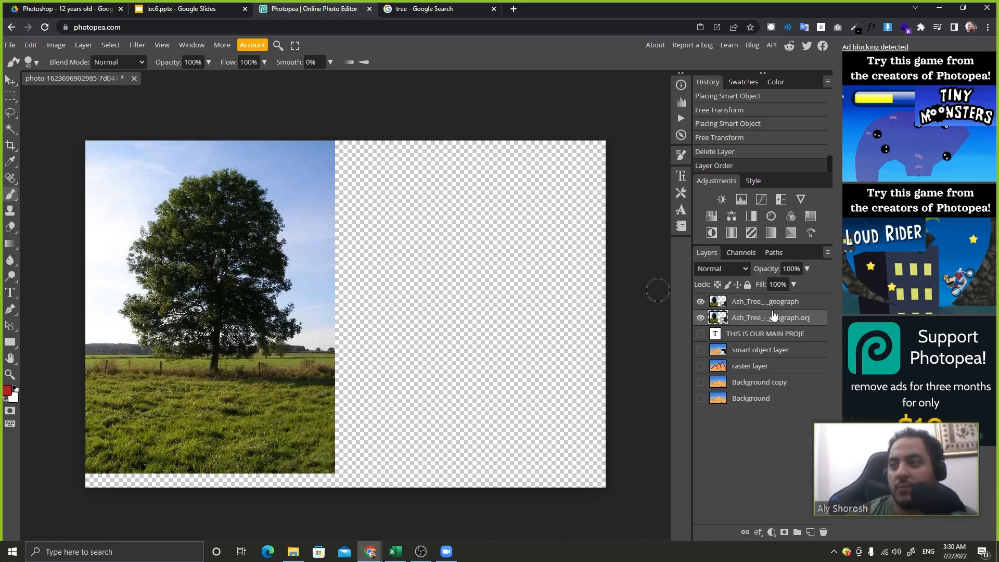
{"action": "left_click", "coordinate": [750, 302]}
{"action": "key", "text": "v"}
{"action": "left_click_drag", "start_coordinate": [290, 336], "coordinate": [543, 338]}
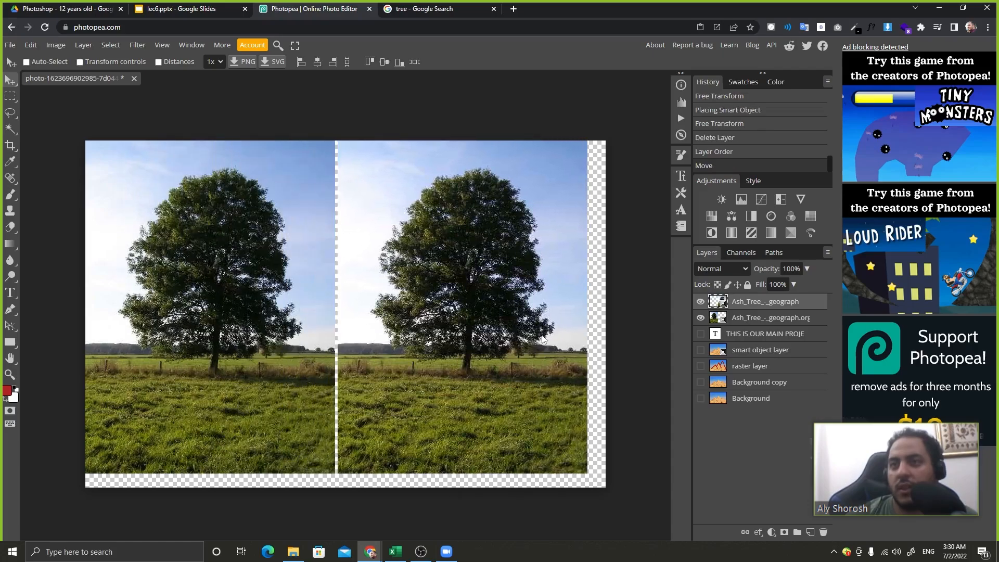
{"action": "left_click_drag", "start_coordinate": [388, 323], "coordinate": [407, 327]}
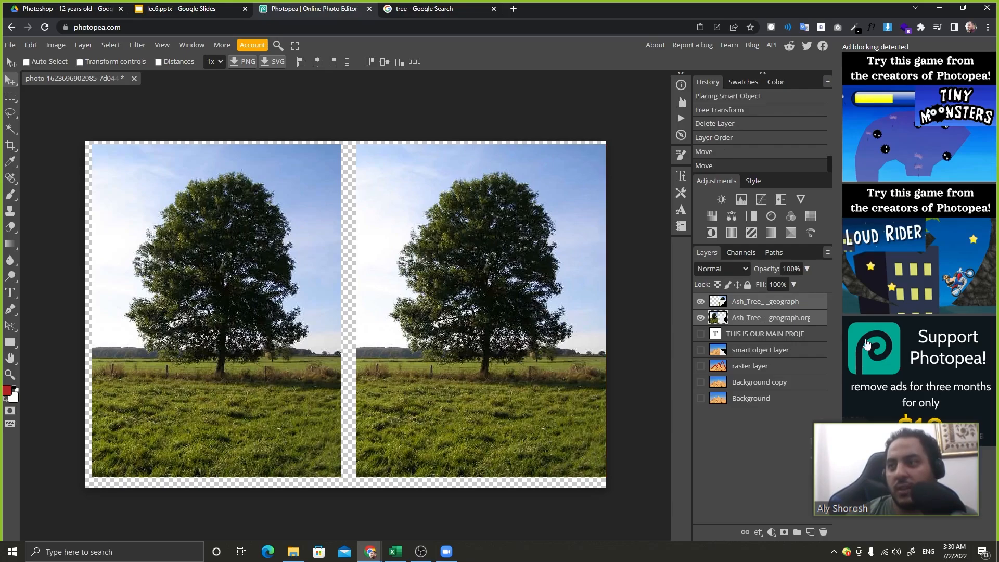
{"action": "left_click", "coordinate": [810, 316]}
{"action": "left_click", "coordinate": [805, 302]}
{"action": "left_click_drag", "start_coordinate": [565, 330], "coordinate": [560, 330]}
{"action": "left_click", "coordinate": [560, 330]}
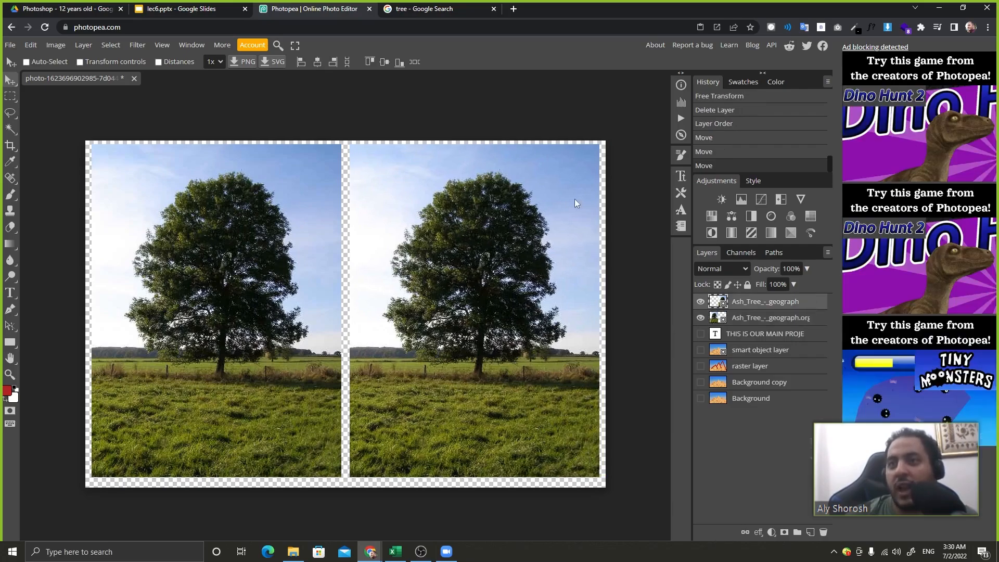
Rasterize the left tree's layer and rename it "raster"
{"action": "left_click", "coordinate": [727, 321]}
{"action": "right_click", "coordinate": [817, 319]}
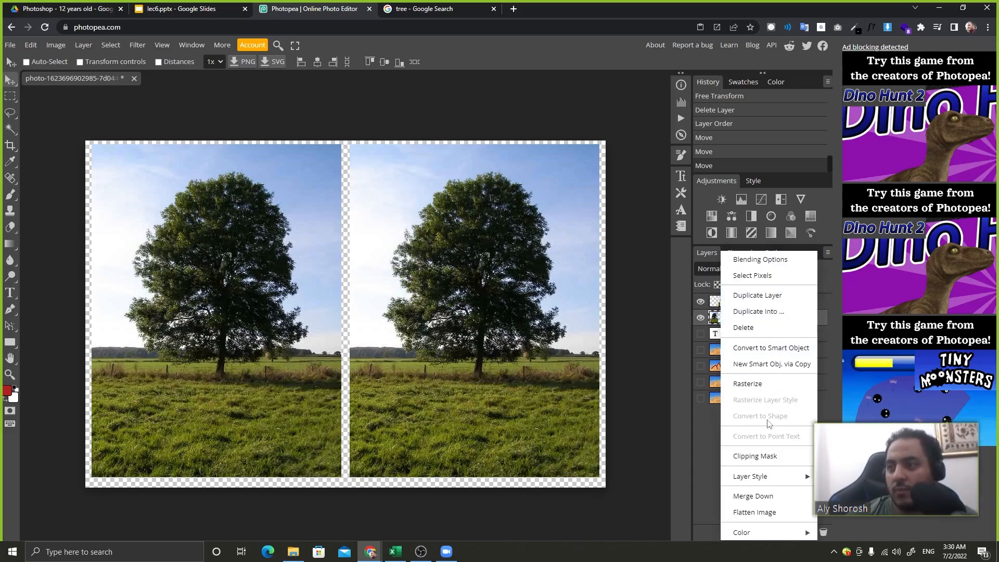
{"action": "left_click", "coordinate": [765, 388]}
{"action": "double_click", "coordinate": [758, 319]}
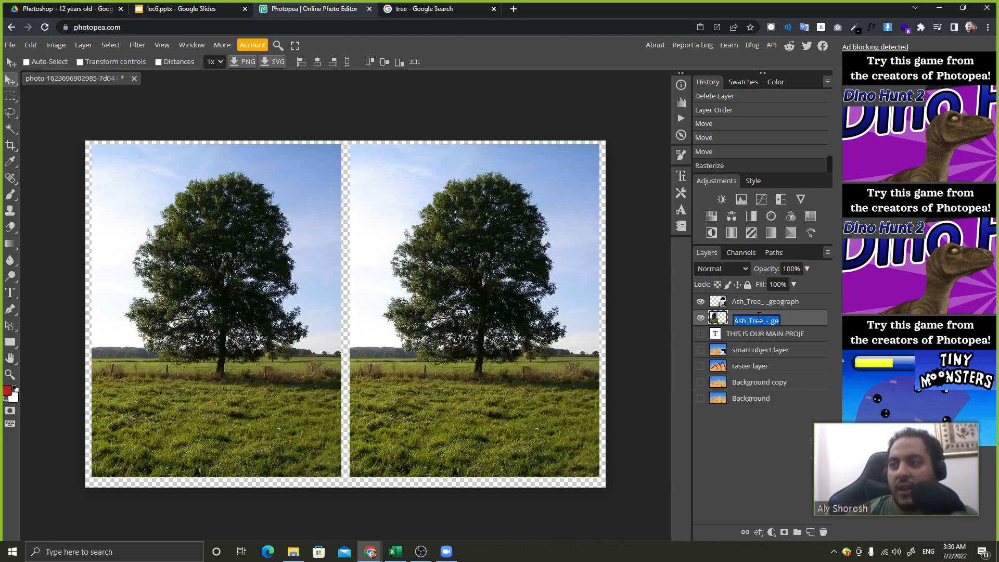
{"action": "type", "text": "rsa"}
{"action": "key", "text": "BackSpace"}
{"action": "key", "text": "BackSpace"}
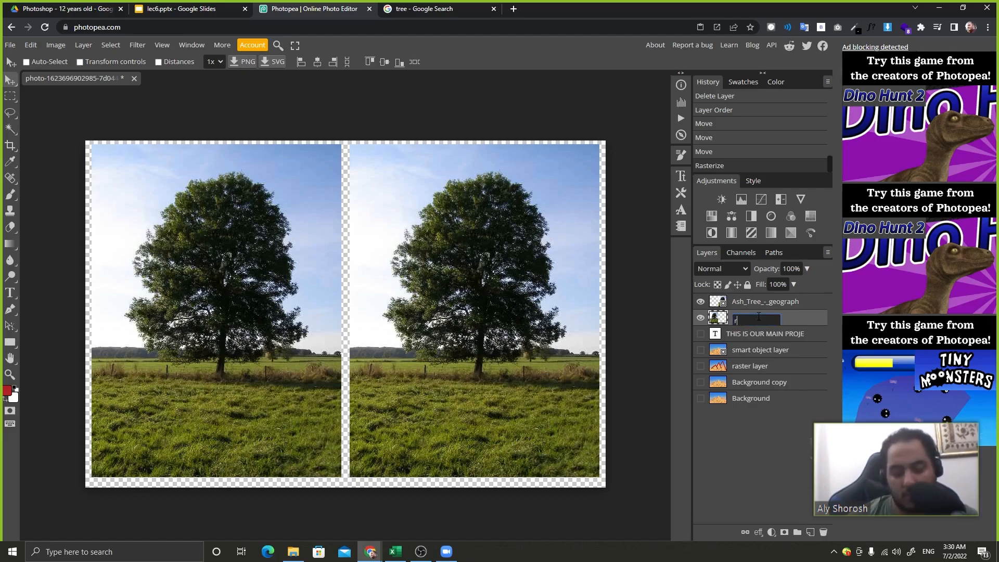
{"action": "type", "text": "aster"}
{"action": "key", "text": "Return"}
Rename the right tree's layer "smart object"
{"action": "left_click", "coordinate": [757, 307]}
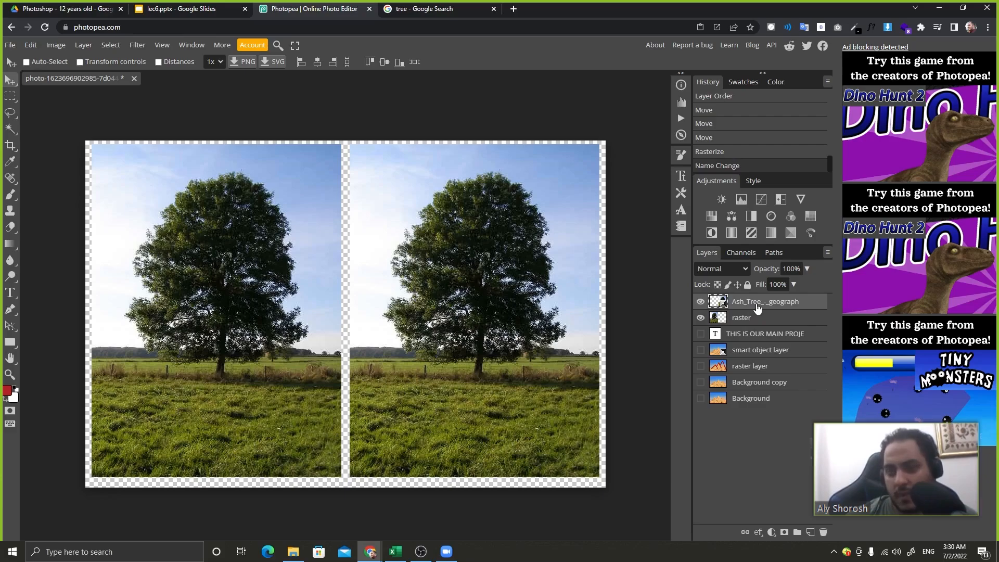
{"action": "double_click", "coordinate": [753, 302]}
{"action": "type", "text": "sma"}
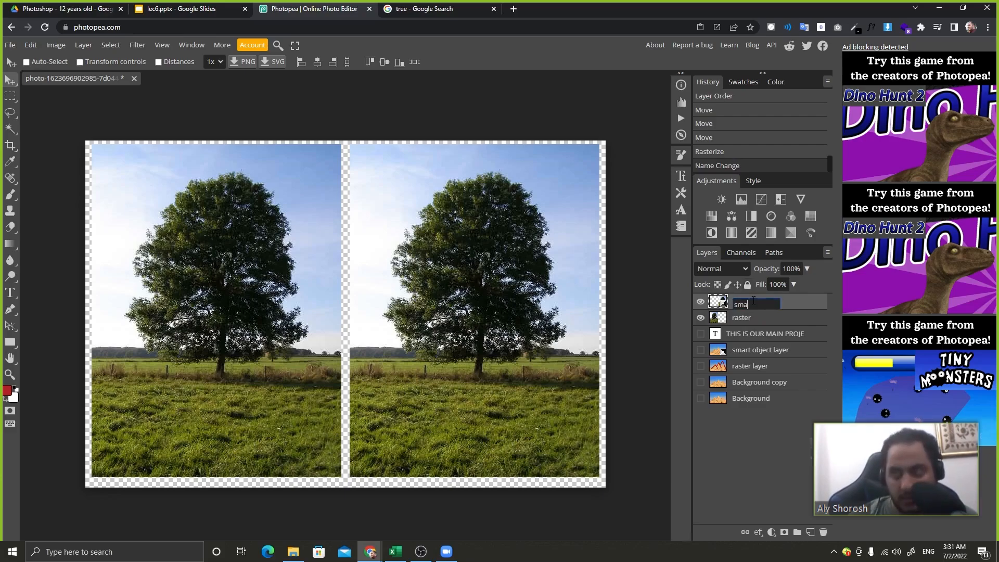
{"action": "type", "text": "rt object"}
{"action": "key", "text": "Return"}
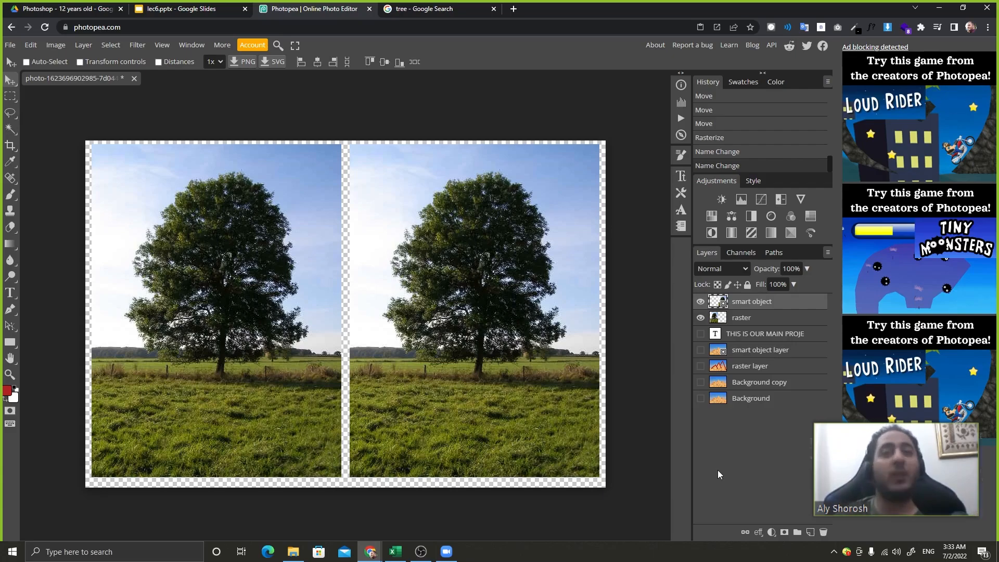
Select both tree layers, enable transform controls, and scale the trees down together to 6.87% around the canvas middle
{"action": "left_click", "coordinate": [770, 322], "text": "ctrl"}
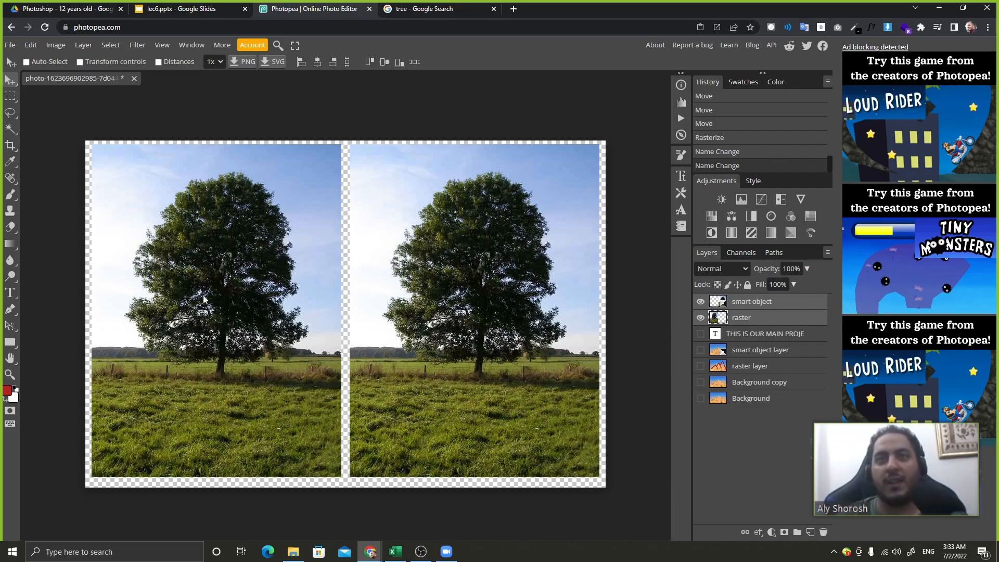
{"action": "key", "text": "ctrl+t"}
{"action": "key", "text": "ctrl+w"}
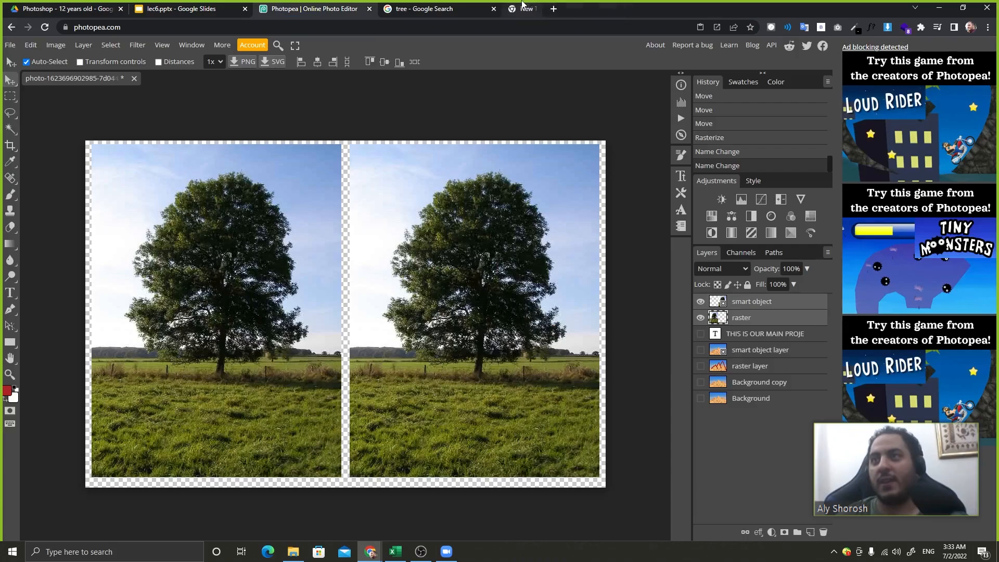
{"action": "left_click", "coordinate": [102, 61]}
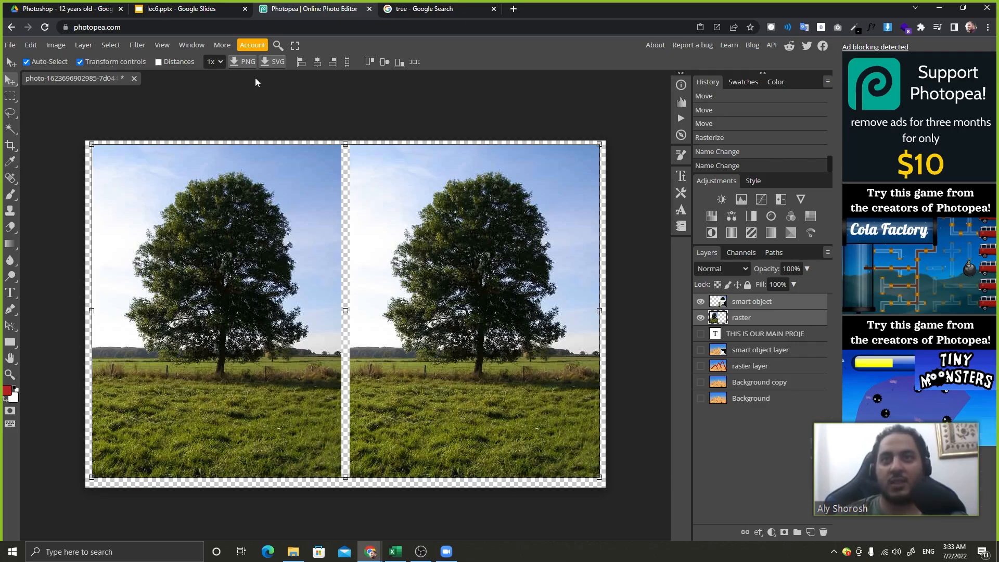
{"action": "left_click_drag", "start_coordinate": [600, 144], "coordinate": [568, 194]}
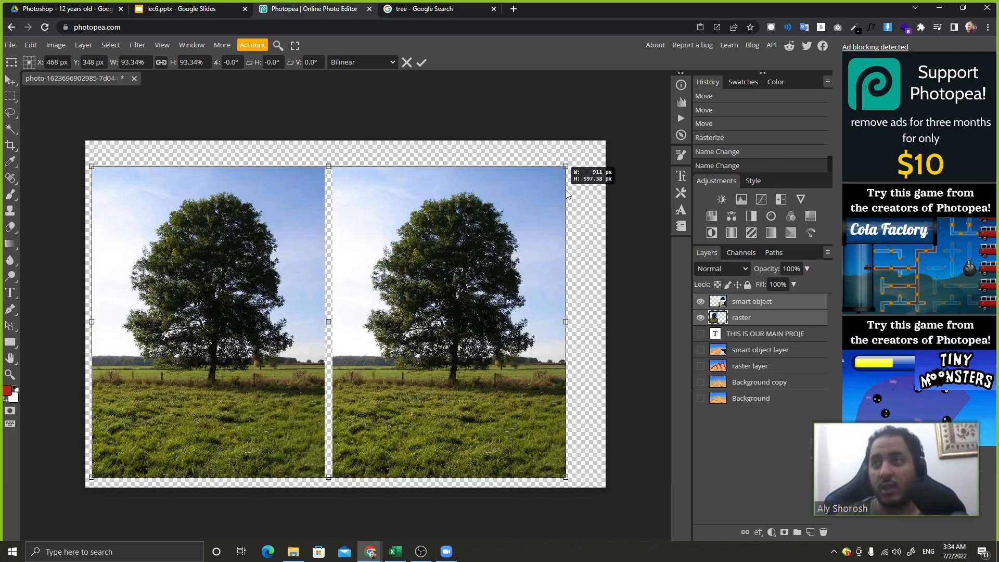
{"action": "left_click_drag", "start_coordinate": [569, 193], "coordinate": [432, 346]}
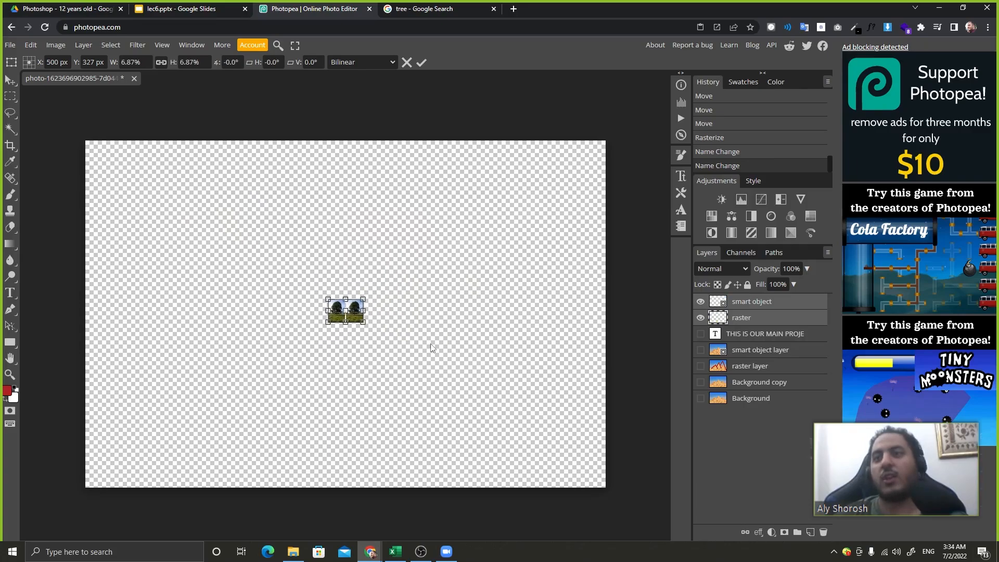
{"action": "left_click", "coordinate": [420, 65]}
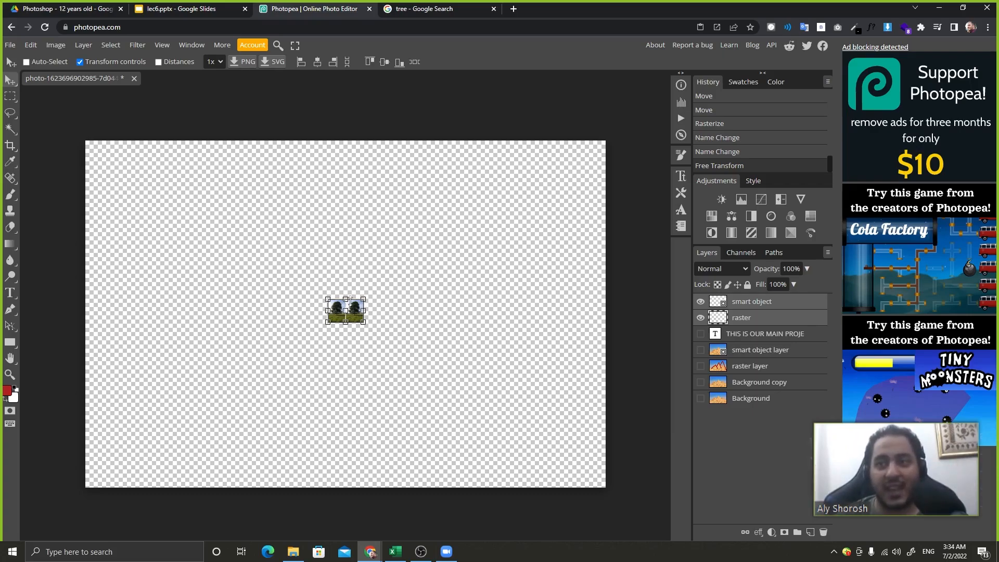
Scale both selected tree layers up together around their shared centre to 1404.36% and apply the transform
{"action": "left_click_drag", "start_coordinate": [363, 297], "coordinate": [616, 164]}
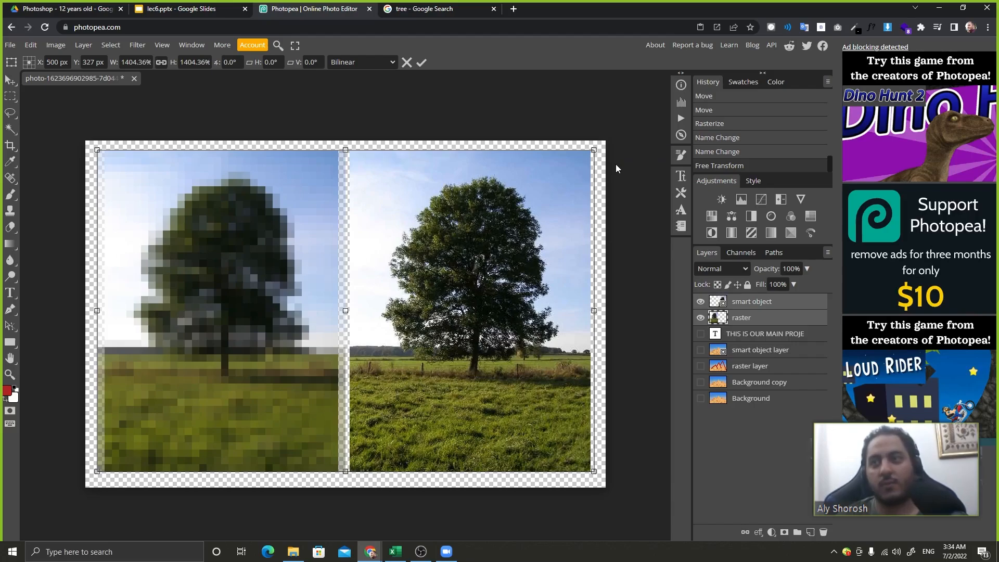
{"action": "left_click", "coordinate": [423, 64]}
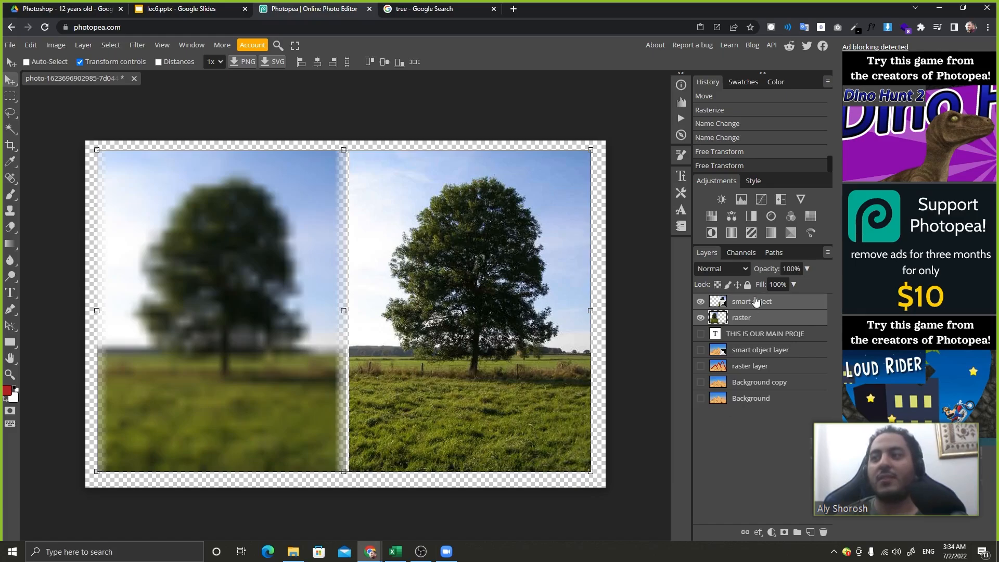
Inspect the raster and smart object layers, including the smart object's source image, and close that source without editing it
{"action": "left_click", "coordinate": [750, 319]}
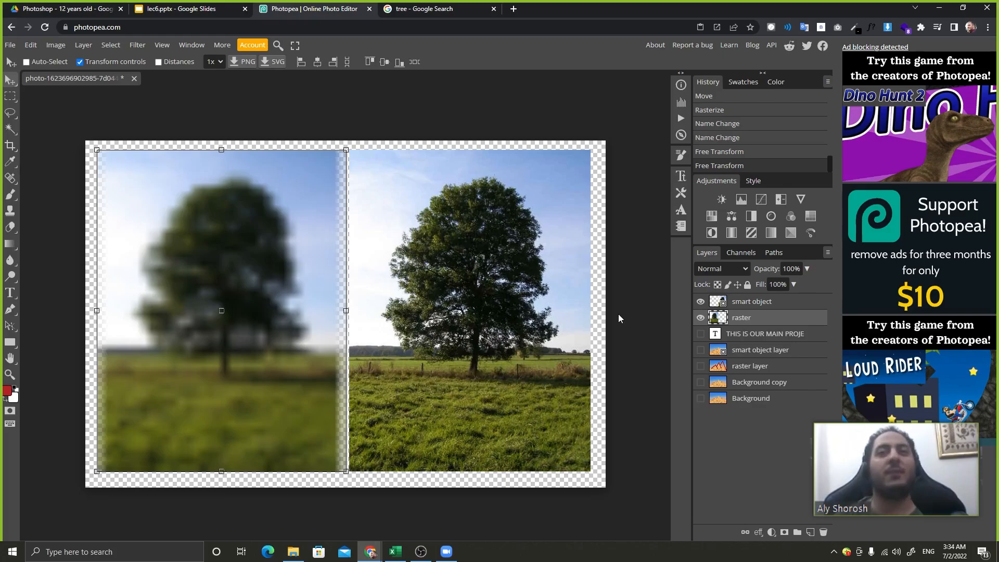
{"action": "left_click", "coordinate": [721, 303]}
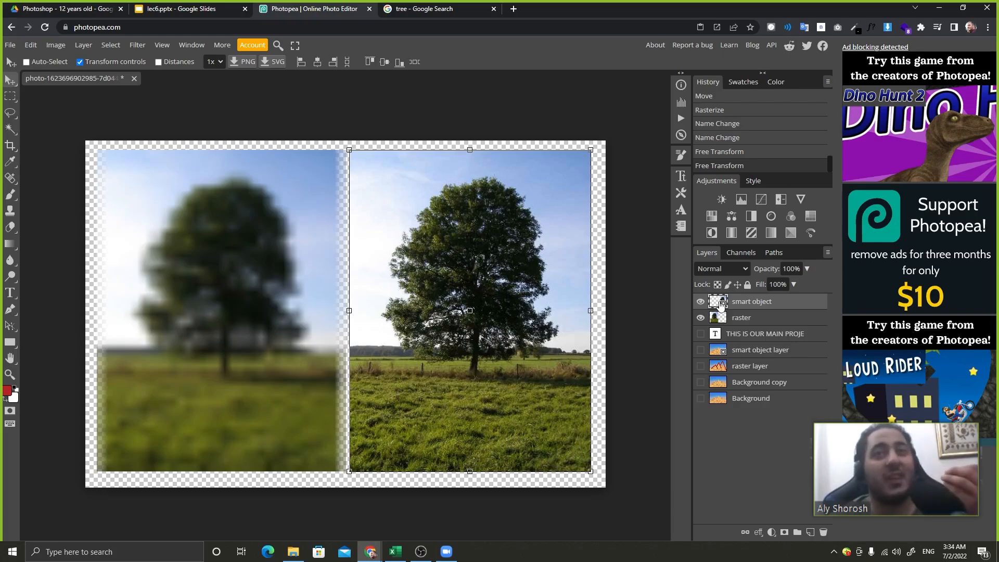
{"action": "double_click", "coordinate": [722, 303]}
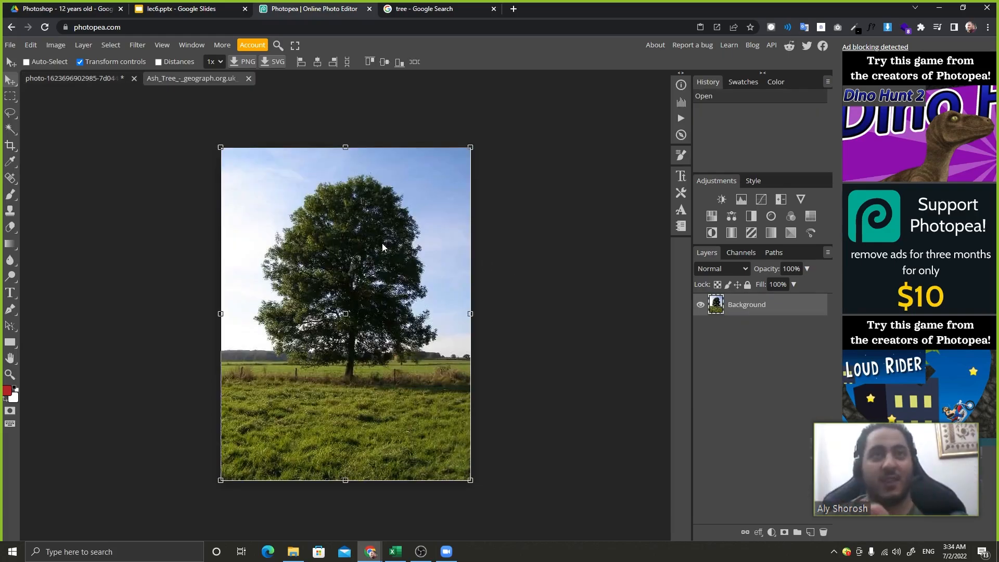
{"action": "left_click", "coordinate": [249, 79]}
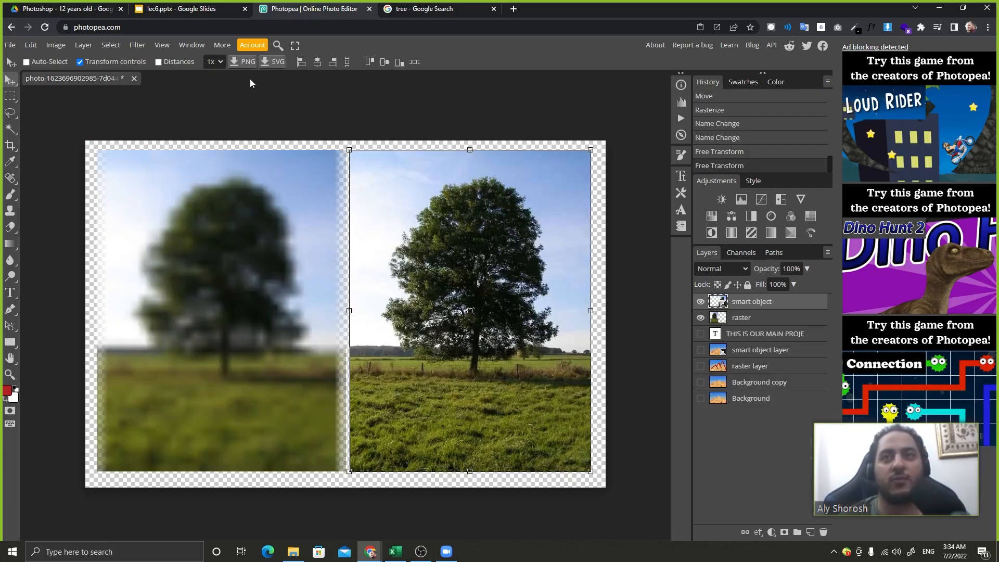
{"action": "left_click", "coordinate": [765, 334]}
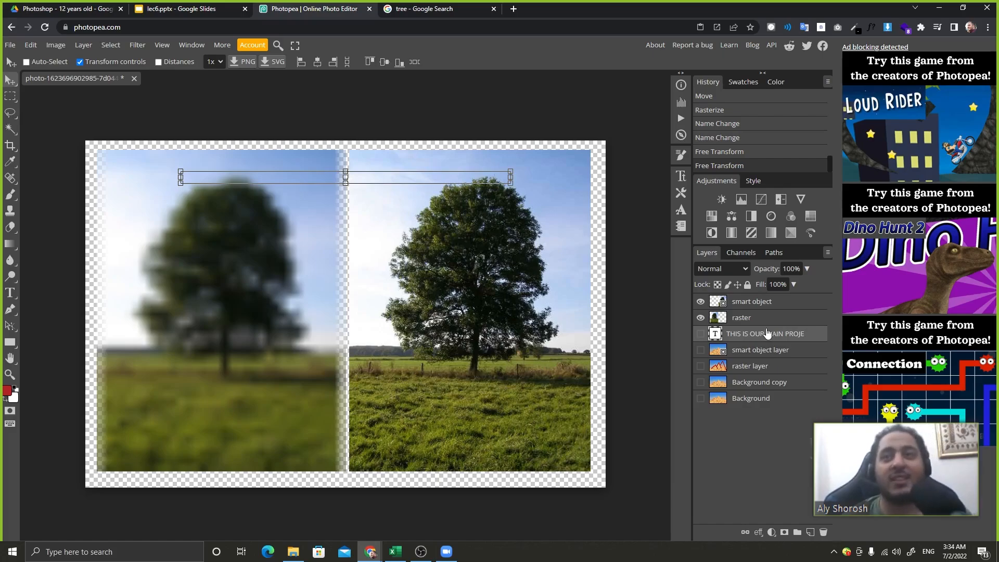
{"action": "left_click", "coordinate": [764, 316]}
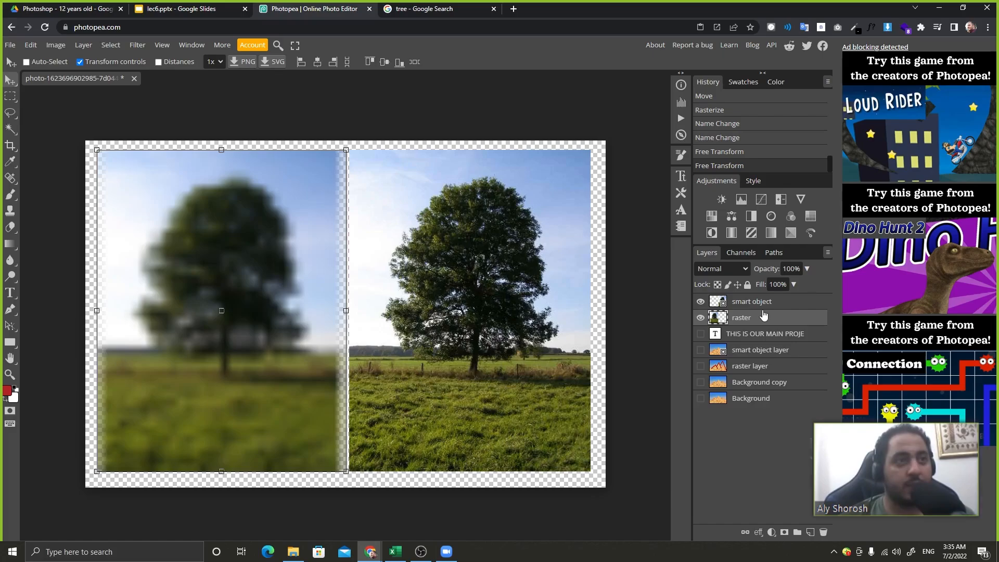
{"action": "left_click", "coordinate": [794, 304]}
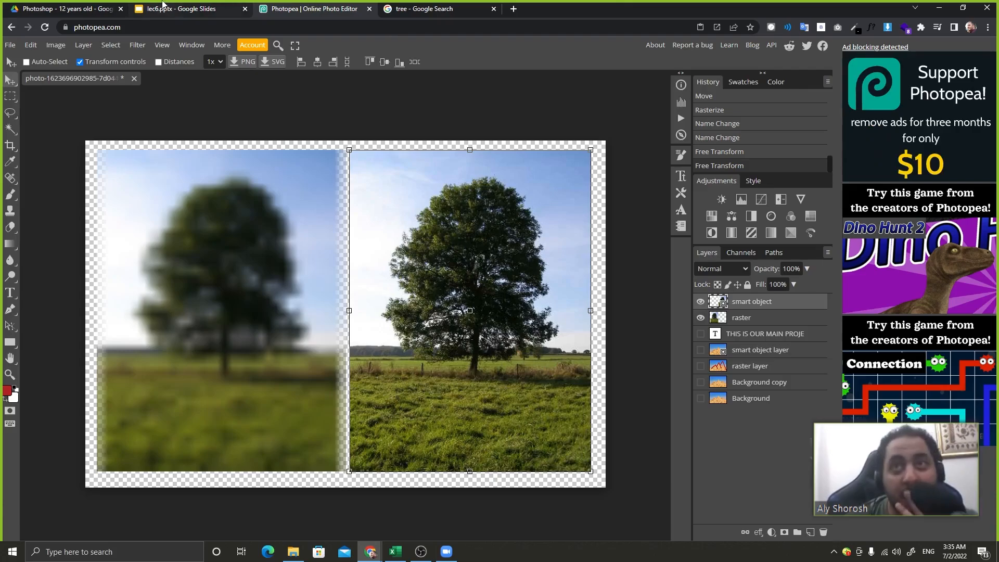
Switch to the lec6 presentation in Google Slides and advance to the "Any Questions" slide
{"action": "left_click", "coordinate": [161, 9]}
{"action": "key", "text": "Down"}
{"action": "key", "text": "Down"}
{"action": "key", "text": "Down"}
{"action": "key", "text": "Down"}
{"action": "key", "text": "Down"}
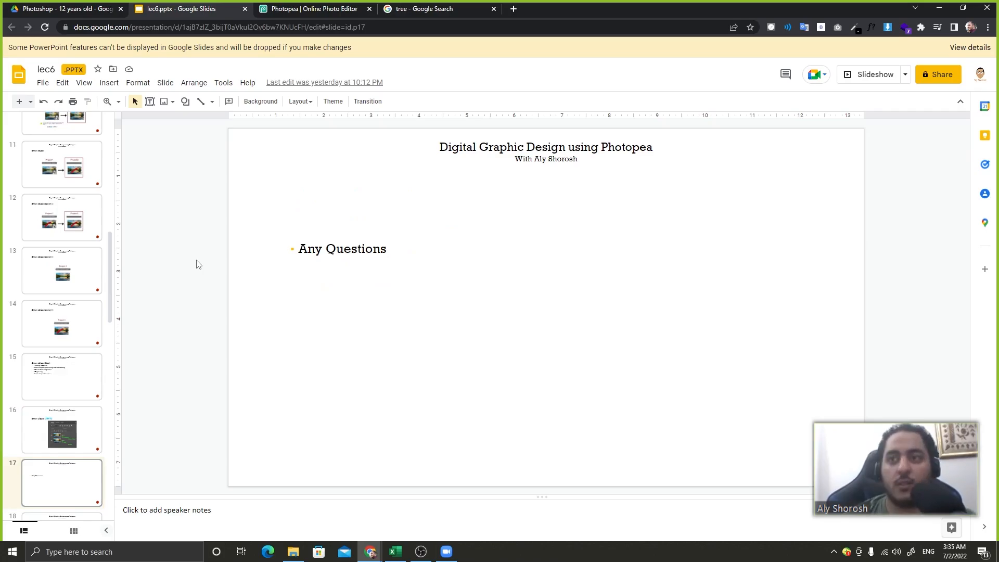
Search Google for "timer" in a new browser tab
{"action": "left_click", "coordinate": [450, 6]}
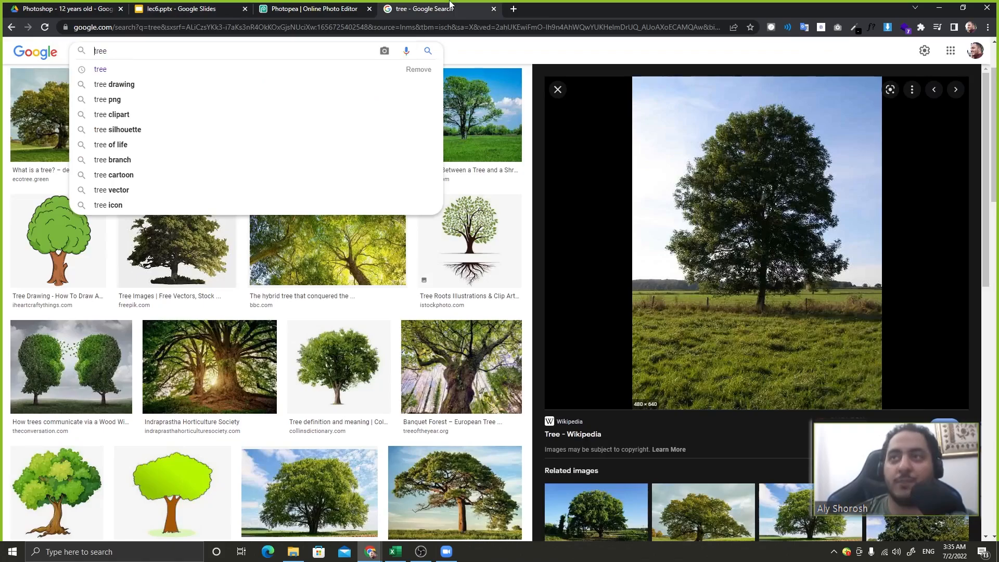
{"action": "left_click", "coordinate": [513, 9]}
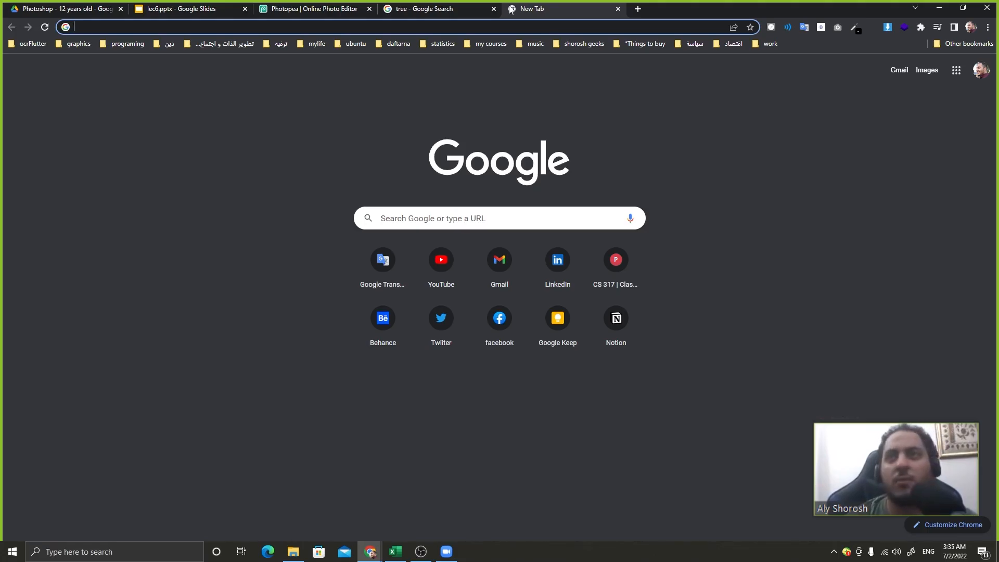
{"action": "type", "text": "timer"}
{"action": "key", "text": "Return"}
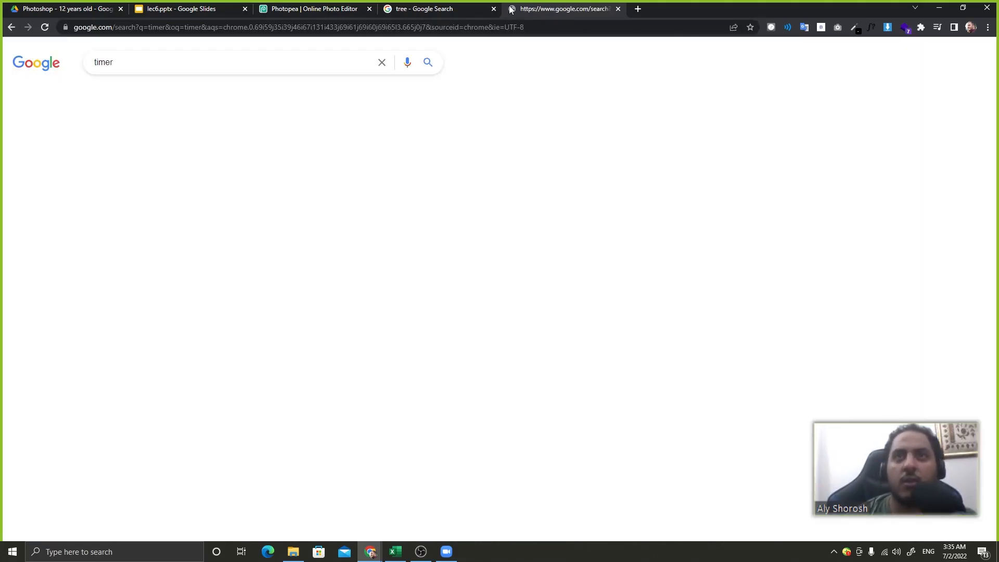
Set the countdown timer to 2 minutes and start it
{"action": "left_click", "coordinate": [171, 200]}
{"action": "type", "text": "2000"}
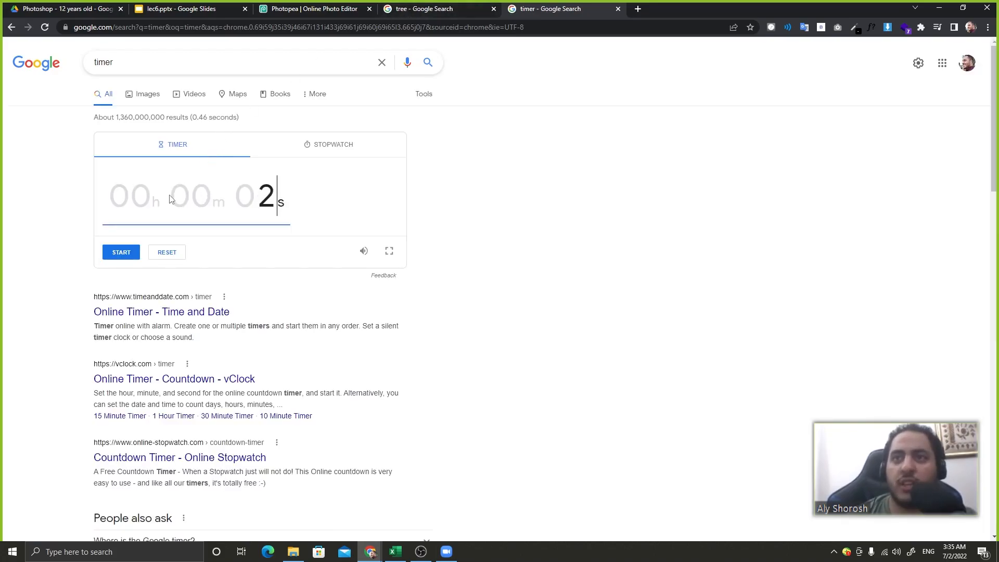
{"action": "key", "text": "BackSpace"}
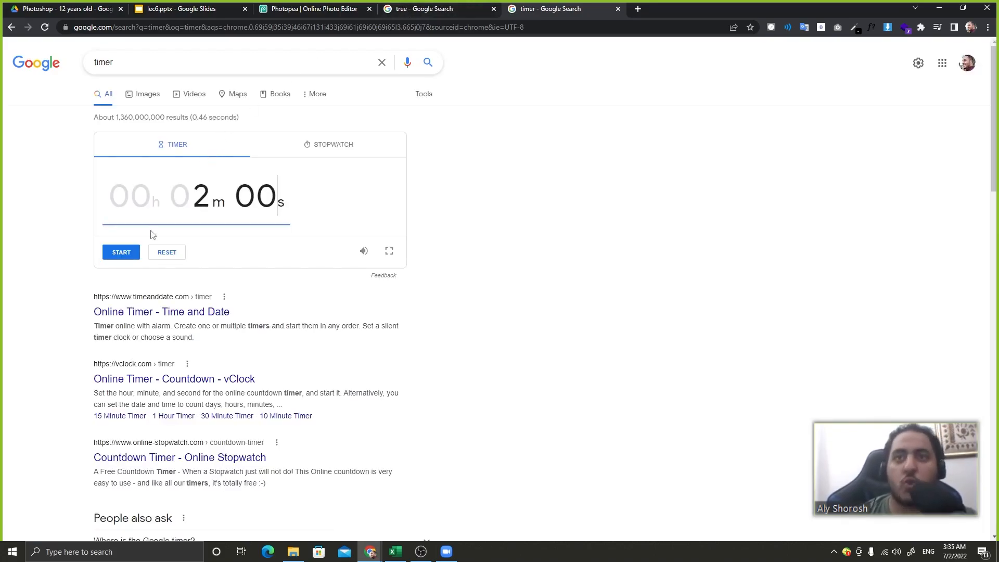
{"action": "left_click", "coordinate": [132, 257]}
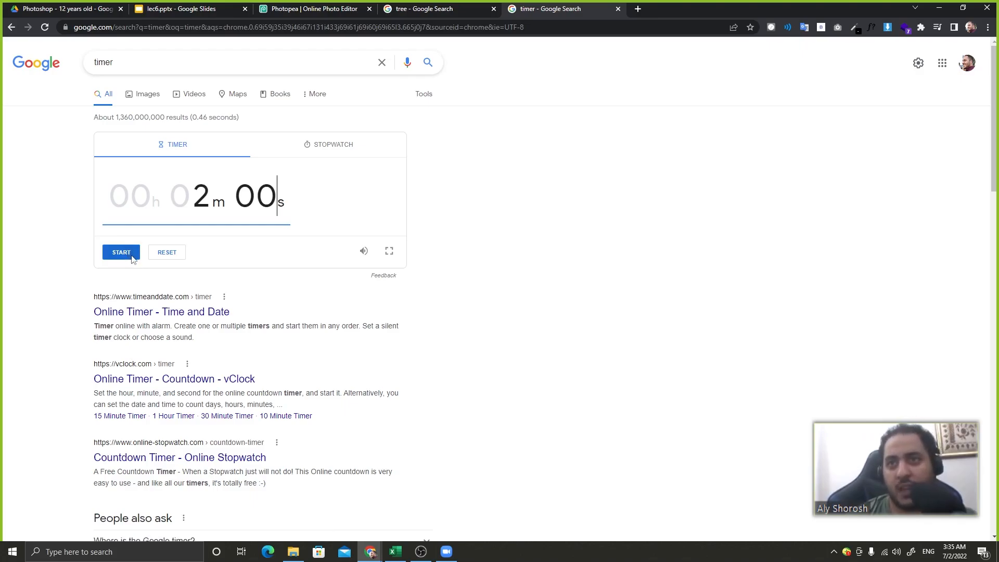
{"action": "left_click", "coordinate": [132, 257]}
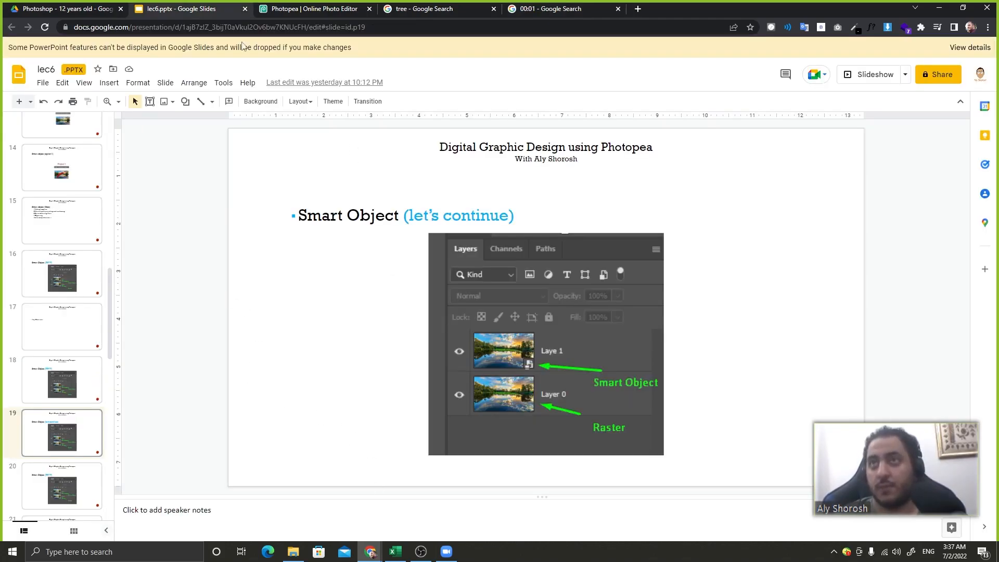
Switch to Photopea, hide the "raster" layer and move the smart object tree to the centre of the canvas
{"action": "left_click", "coordinate": [292, 9]}
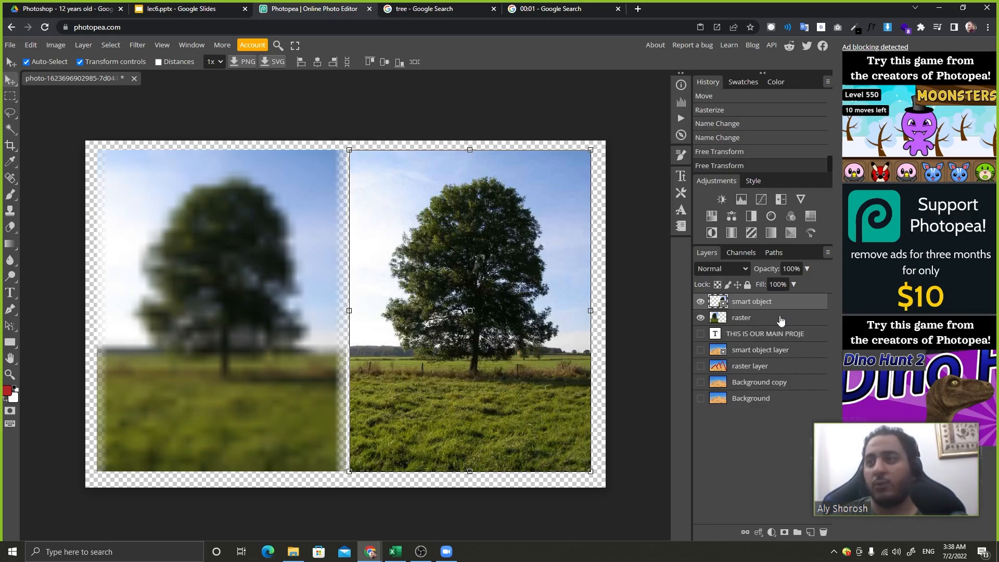
{"action": "left_click", "coordinate": [700, 317]}
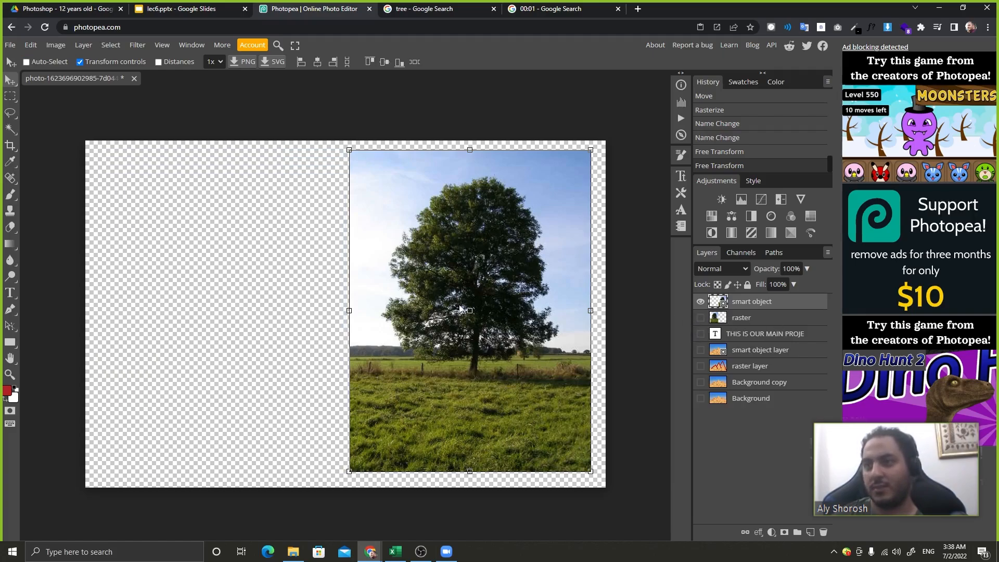
{"action": "left_click_drag", "start_coordinate": [451, 309], "coordinate": [327, 310]}
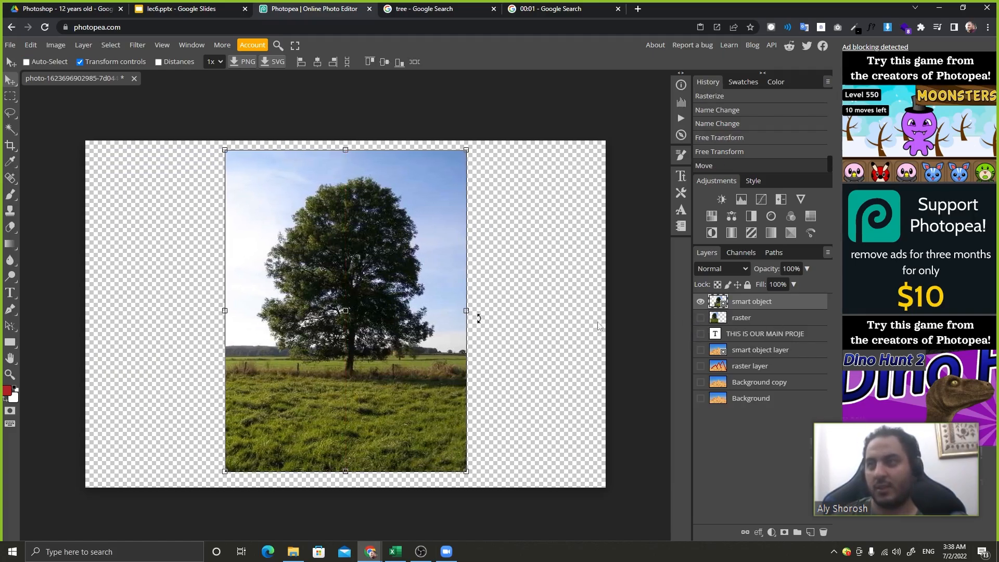
Open the contents of the "smart object" layer for editing and add a new empty layer above its background
{"action": "double_click", "coordinate": [722, 303]}
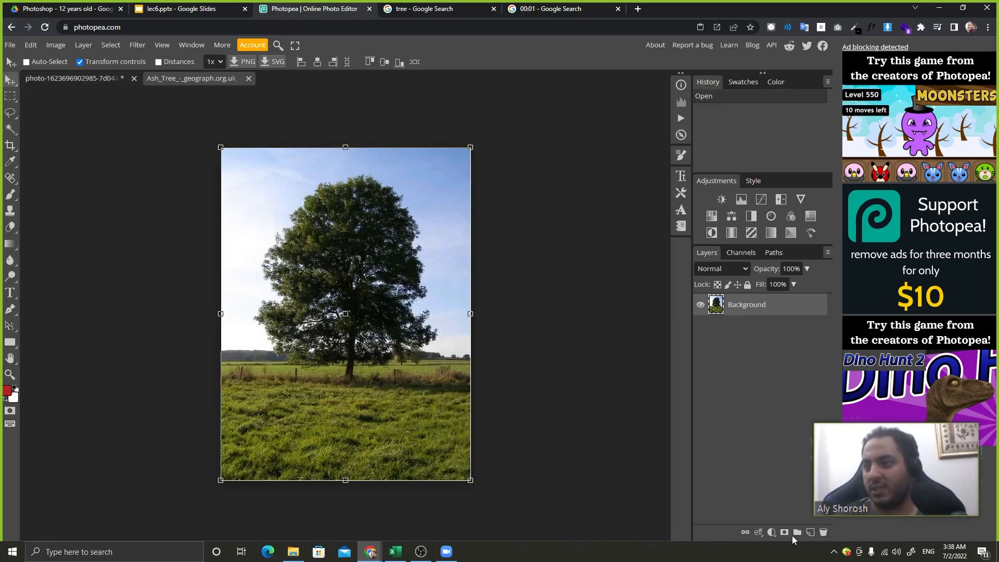
{"action": "left_click", "coordinate": [811, 532]}
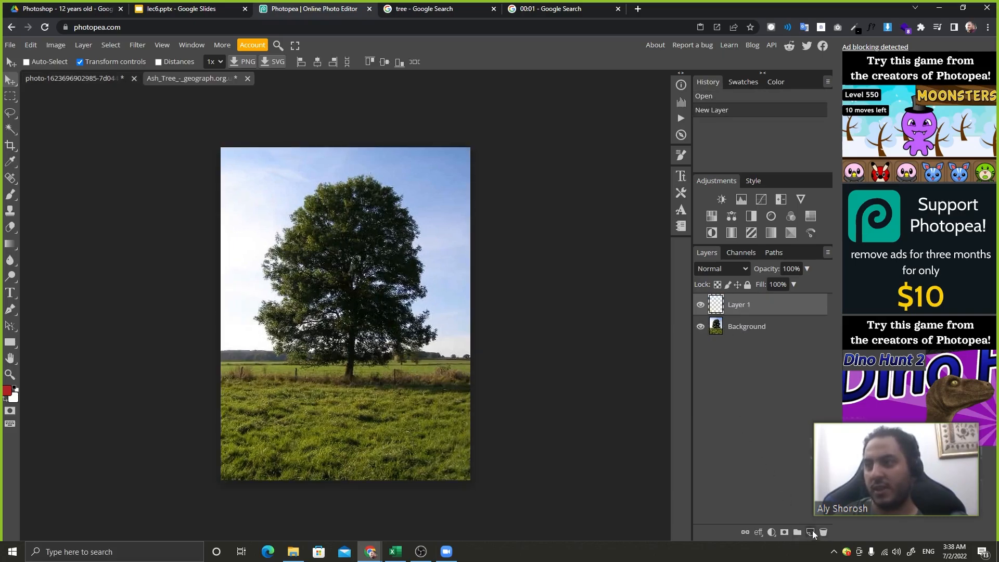
{"action": "left_click", "coordinate": [10, 194]}
{"action": "mouse_move", "coordinate": [330, 166]}
{"action": "left_mouse_down"}
{"action": "mouse_move", "coordinate": [275, 198]}
{"action": "mouse_move", "coordinate": [266, 427]}
{"action": "left_mouse_up"}
{"action": "left_click_drag", "start_coordinate": [439, 227], "coordinate": [318, 156]}
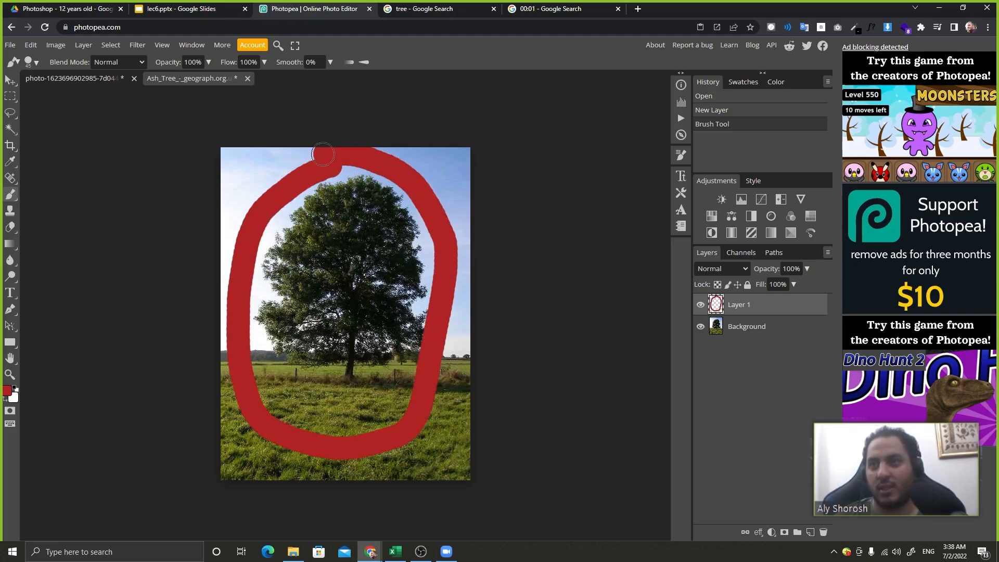
{"action": "key", "text": "ctrl+z"}
{"action": "mouse_move", "coordinate": [342, 194]}
{"action": "left_mouse_down"}
{"action": "mouse_move", "coordinate": [336, 416]}
{"action": "mouse_move", "coordinate": [397, 243]}
{"action": "left_mouse_up"}
{"action": "key", "text": "ctrl+z"}
Paint a thick red U-shaped brush stroke around the sides and base of the tree on the new layer
{"action": "key", "text": "z"}
{"action": "left_click_drag", "start_coordinate": [304, 199], "coordinate": [257, 312]}
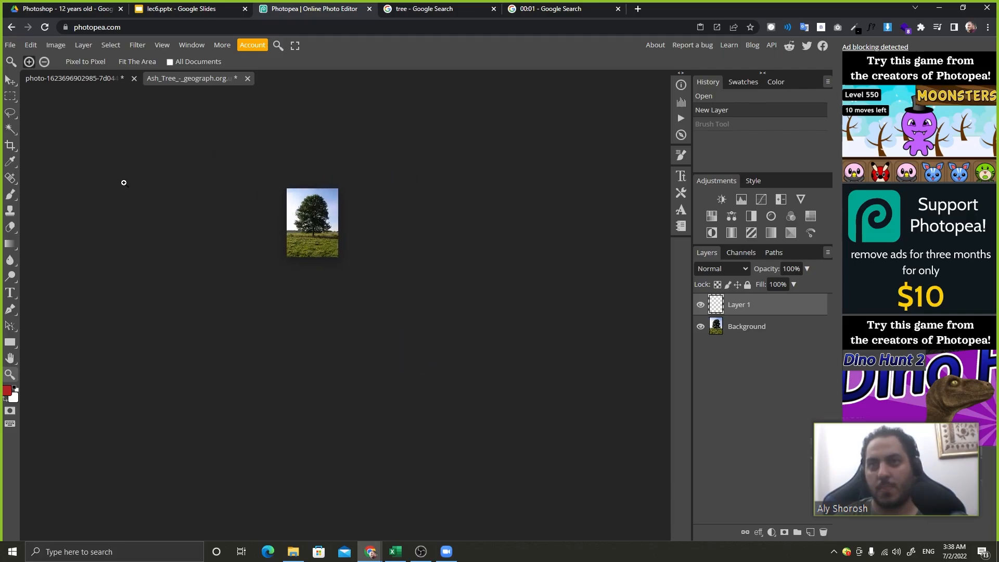
{"action": "left_click", "coordinate": [10, 80]}
{"action": "key", "text": "ctrl+plus"}
{"action": "key", "text": "ctrl+plus"}
{"action": "key", "text": "ctrl+plus"}
{"action": "key", "text": "ctrl+plus"}
{"action": "key", "text": "ctrl+plus"}
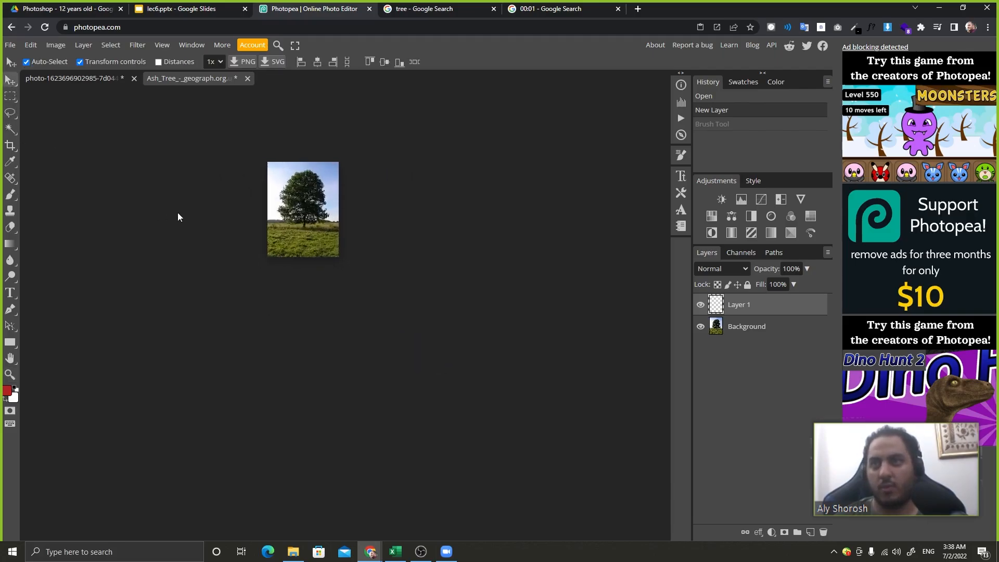
{"action": "key", "text": "space"}
{"action": "mouse_move", "coordinate": [231, 187]}
{"action": "left_mouse_down"}
{"action": "mouse_move", "coordinate": [340, 425]}
{"action": "mouse_move", "coordinate": [359, 385]}
{"action": "left_mouse_up"}
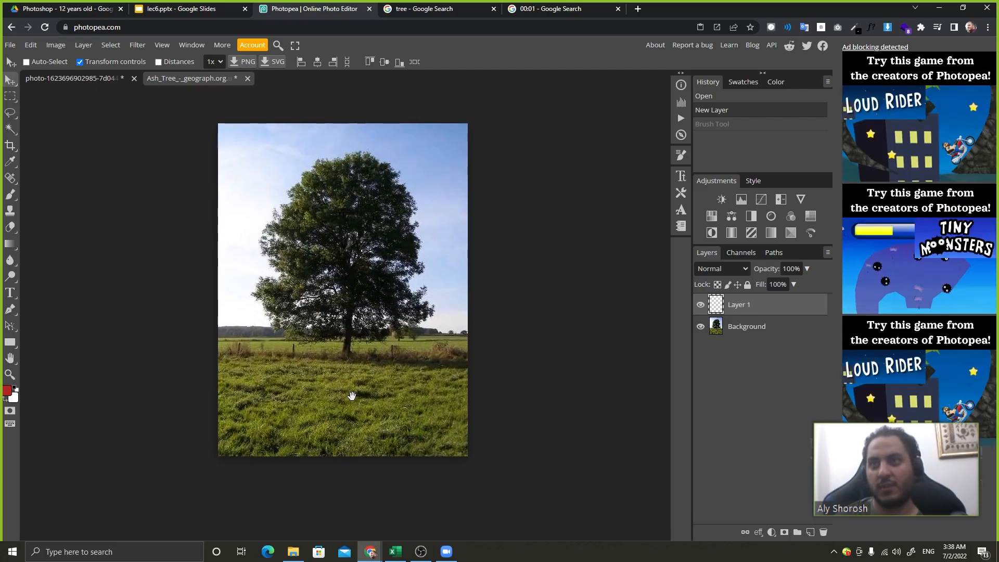
{"action": "left_click", "coordinate": [10, 194]}
{"action": "mouse_move", "coordinate": [270, 174]}
{"action": "left_mouse_down"}
{"action": "mouse_move", "coordinate": [235, 315]}
{"action": "mouse_move", "coordinate": [310, 416]}
{"action": "mouse_move", "coordinate": [445, 227]}
{"action": "left_mouse_up"}
{"action": "key", "text": "ctrl+z"}
{"action": "mouse_move", "coordinate": [267, 224]}
{"action": "left_mouse_down"}
{"action": "mouse_move", "coordinate": [262, 309]}
{"action": "mouse_move", "coordinate": [328, 388]}
{"action": "mouse_move", "coordinate": [426, 255]}
{"action": "left_mouse_up"}
Add a text layer with the letter "T" over the tree in Verdana, sized 214 px and coloured blue
{"action": "left_click", "coordinate": [10, 293]}
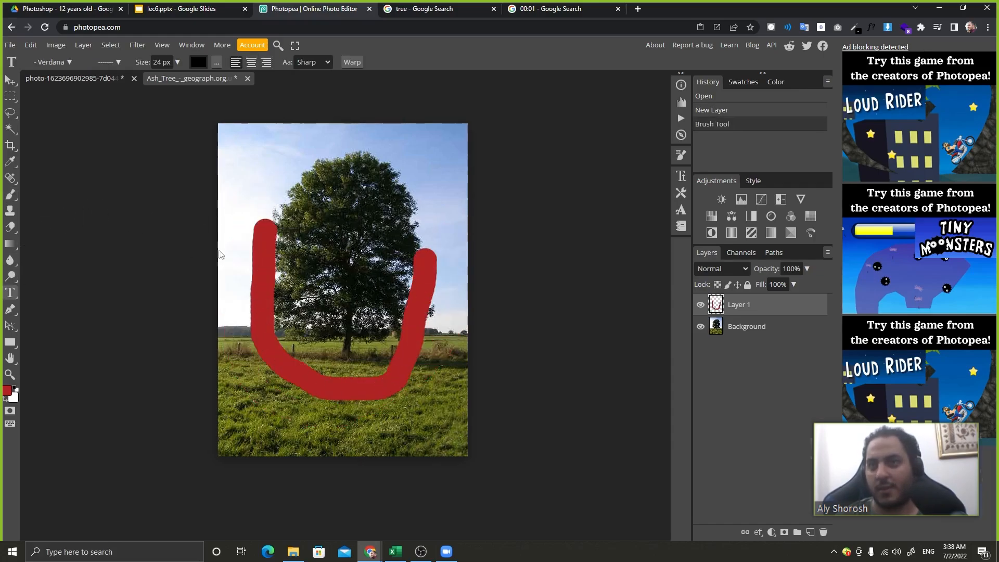
{"action": "left_click", "coordinate": [314, 271]}
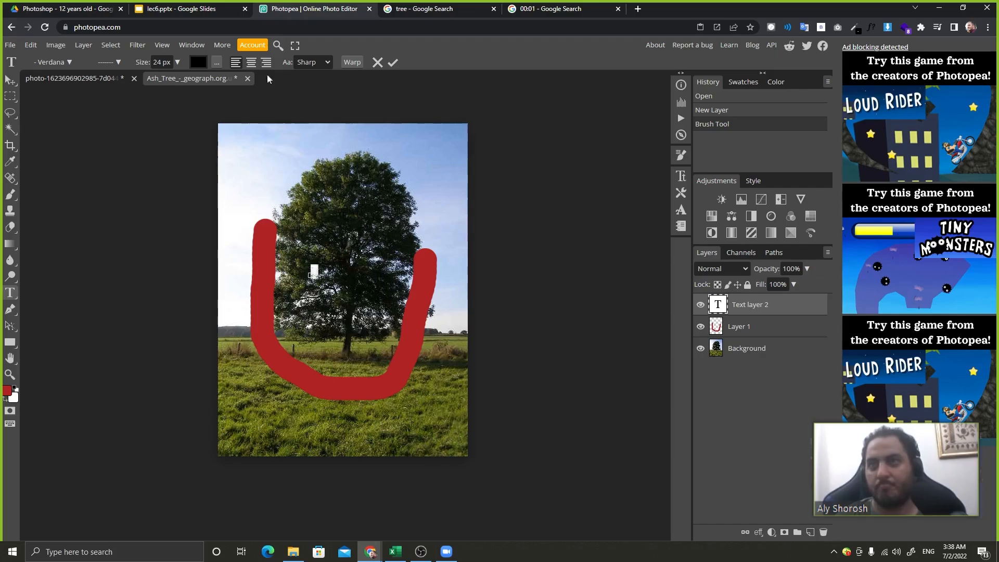
{"action": "left_click_drag", "start_coordinate": [139, 61], "coordinate": [218, 48]}
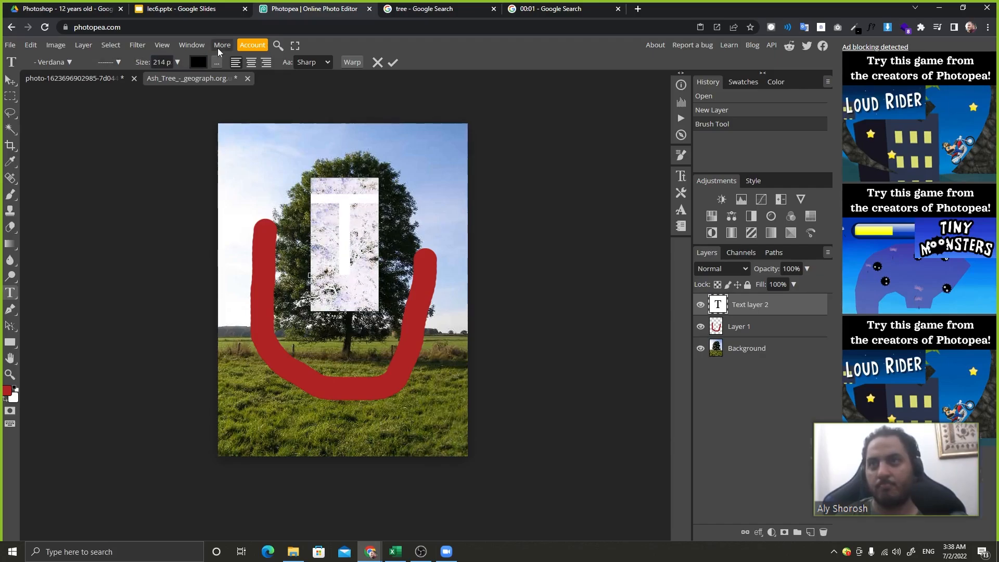
{"action": "left_click", "coordinate": [198, 61]}
{"action": "left_click", "coordinate": [214, 186]}
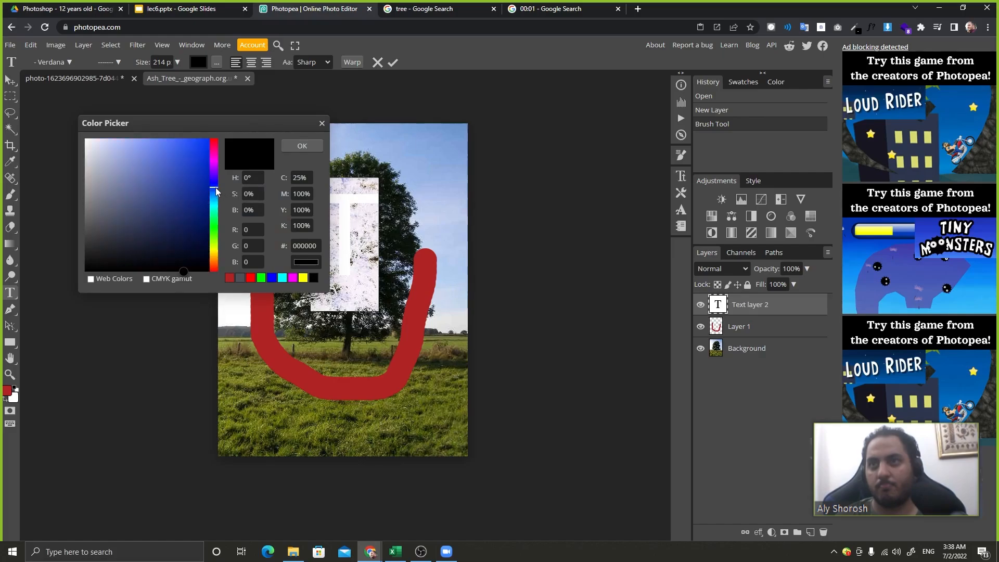
{"action": "left_click", "coordinate": [186, 178]}
{"action": "left_click", "coordinate": [302, 145]}
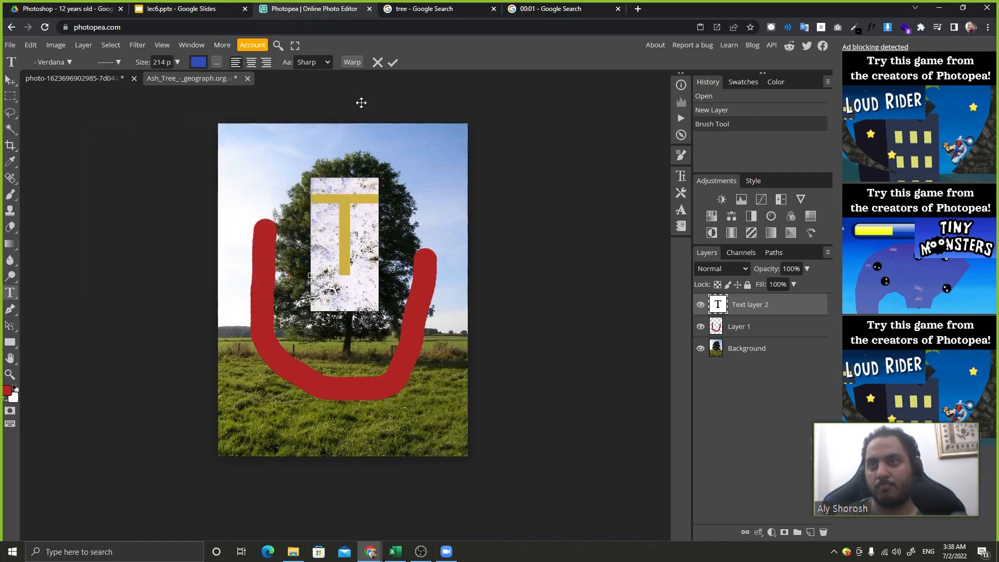
{"action": "left_click", "coordinate": [392, 62]}
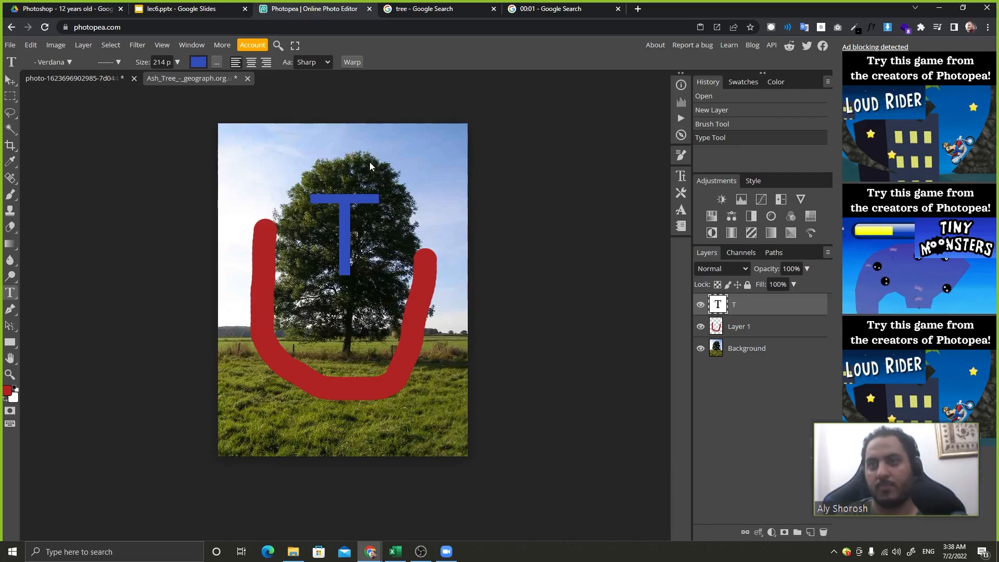
Save the edited smart object contents and return to the main document
{"action": "key", "text": "ctrl+s"}
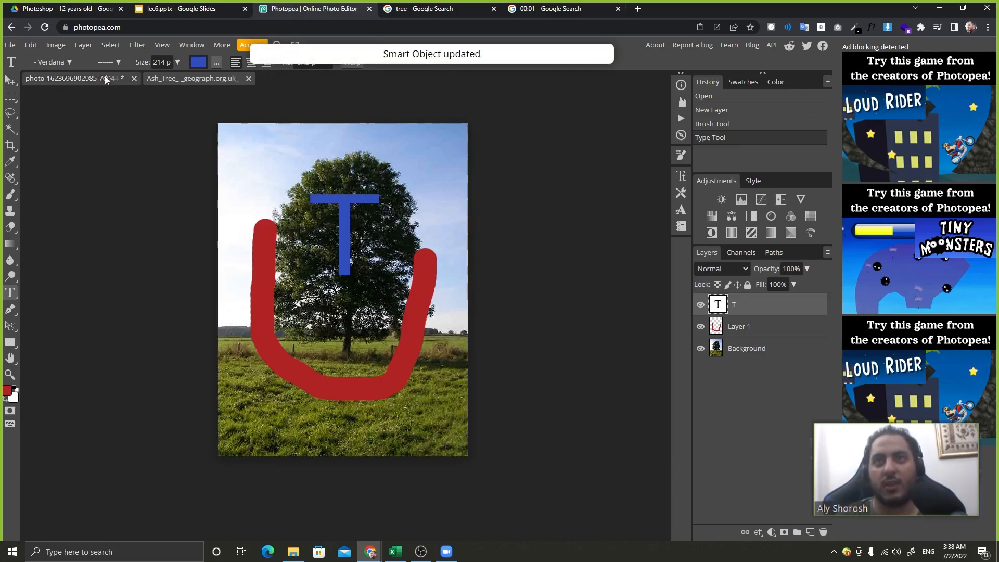
{"action": "left_click", "coordinate": [80, 83]}
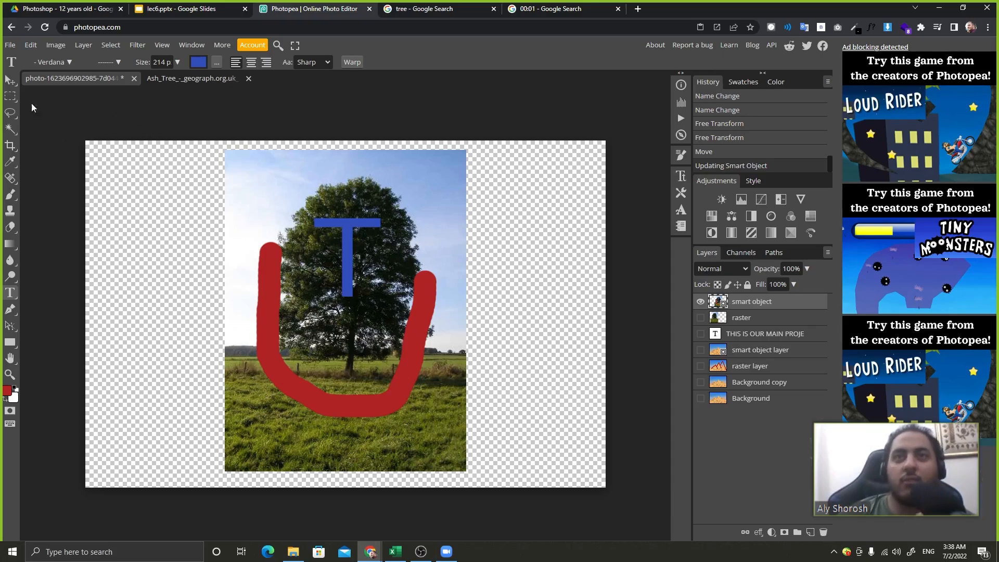
Open the contents of the "smart object" layer to examine their layers, and close them again
{"action": "left_click", "coordinate": [28, 46]}
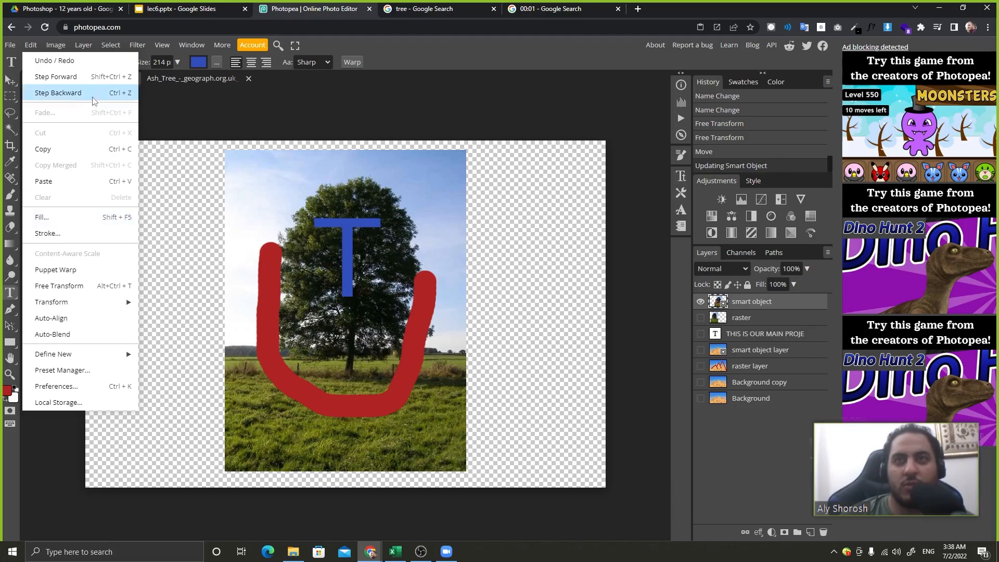
{"action": "left_click", "coordinate": [85, 44]}
{"action": "left_click", "coordinate": [84, 45]}
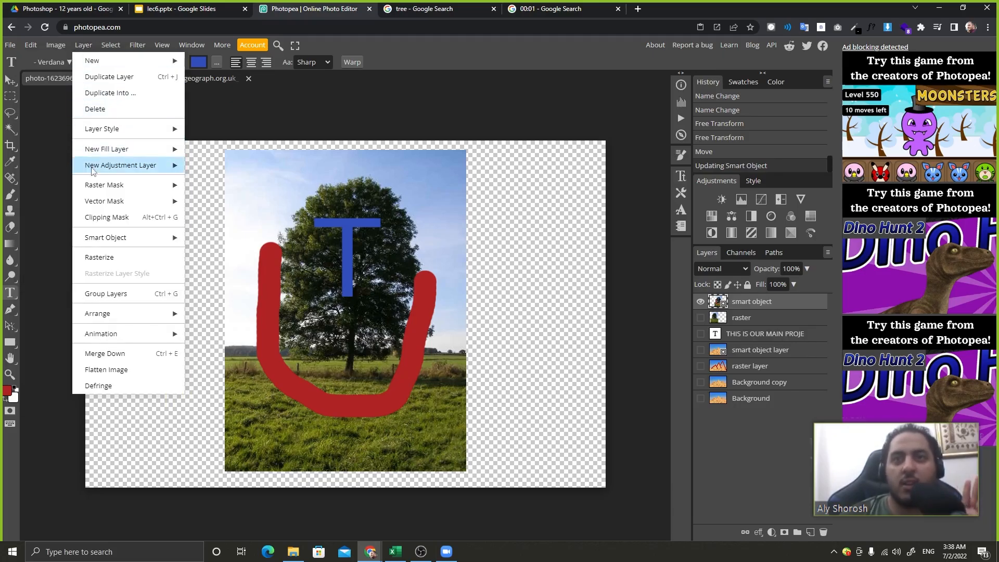
{"action": "mouse_move", "coordinate": [184, 242]}
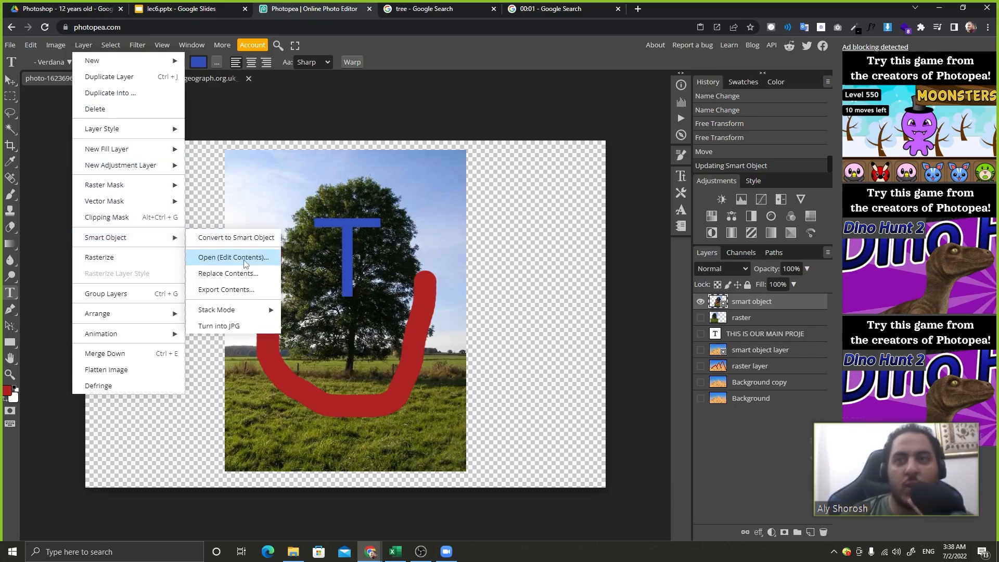
{"action": "left_click", "coordinate": [229, 257]}
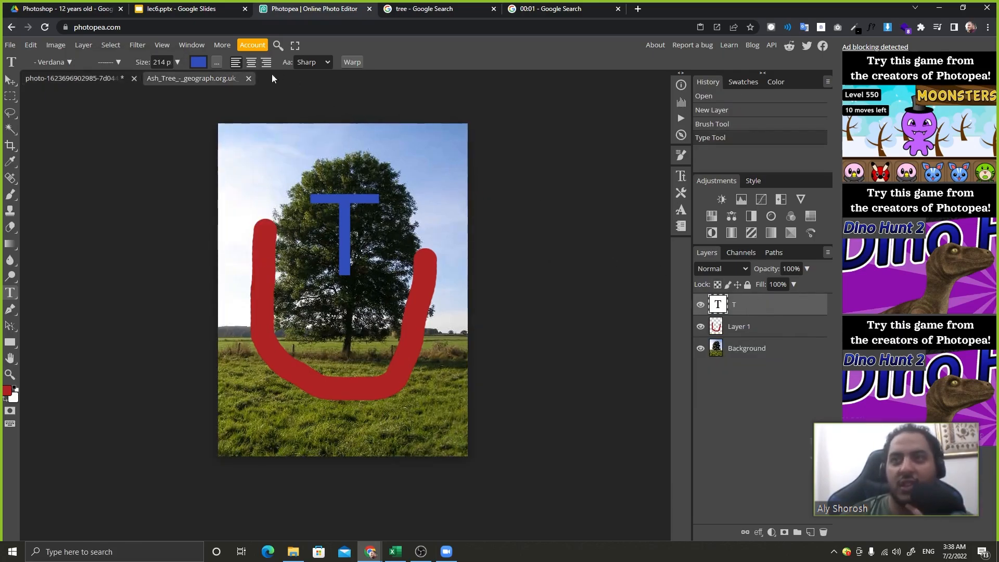
{"action": "left_click", "coordinate": [248, 78]}
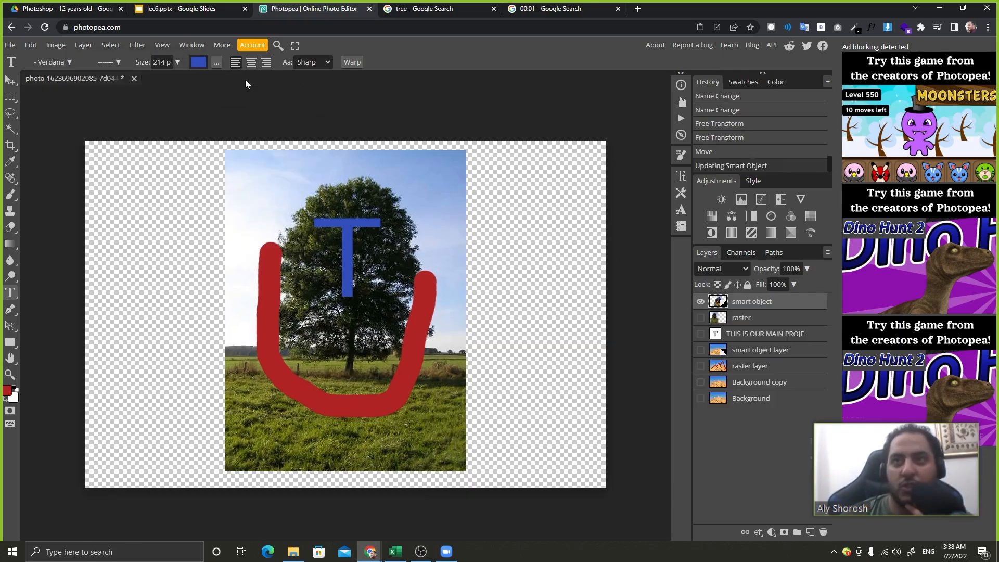
Replace the contents of the "smart object" layer with 260px-Rhoda_Island,_Cairo.png, and close its opened contents document
{"action": "left_click", "coordinate": [31, 45]}
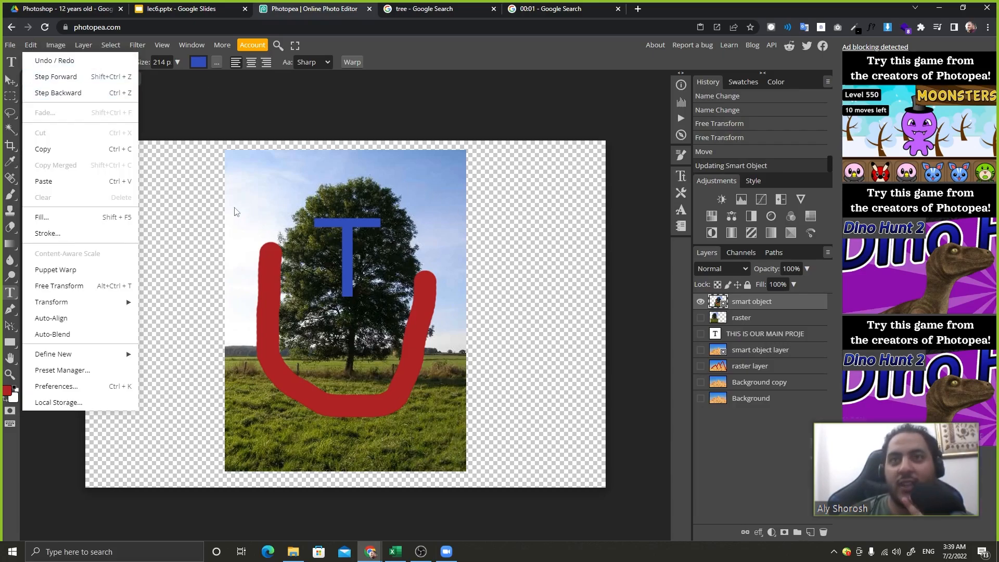
{"action": "left_click", "coordinate": [84, 46]}
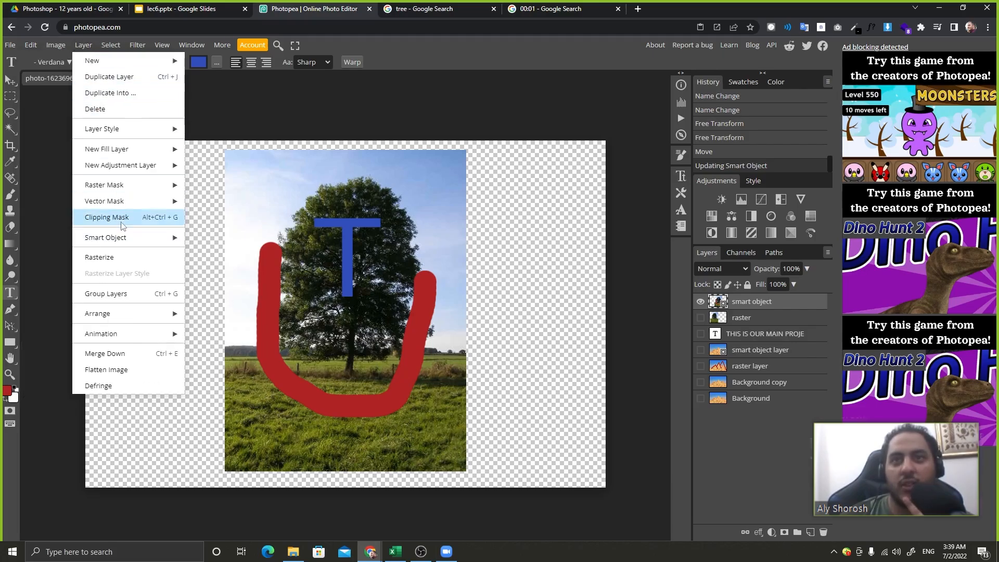
{"action": "mouse_move", "coordinate": [156, 237]}
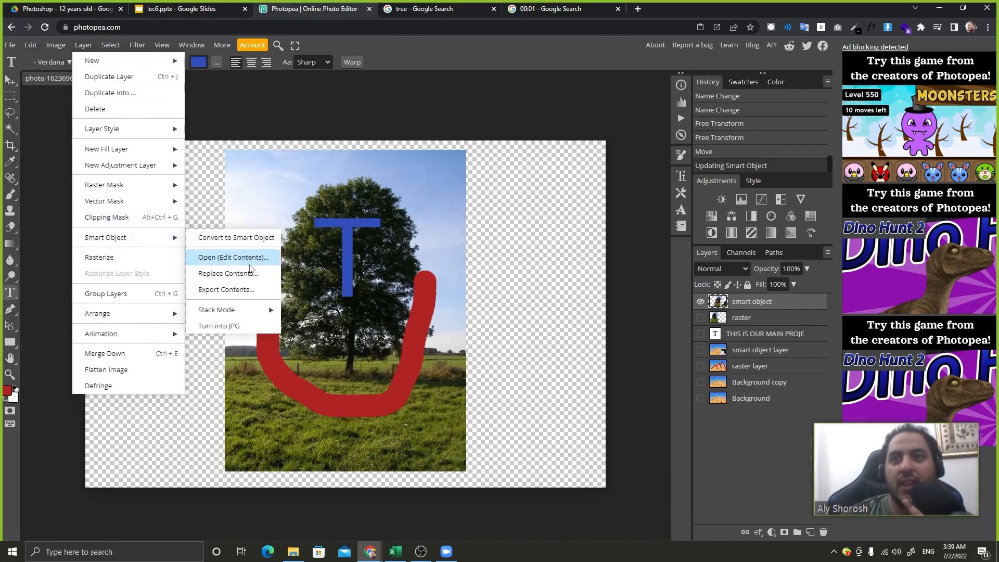
{"action": "left_click", "coordinate": [251, 272]}
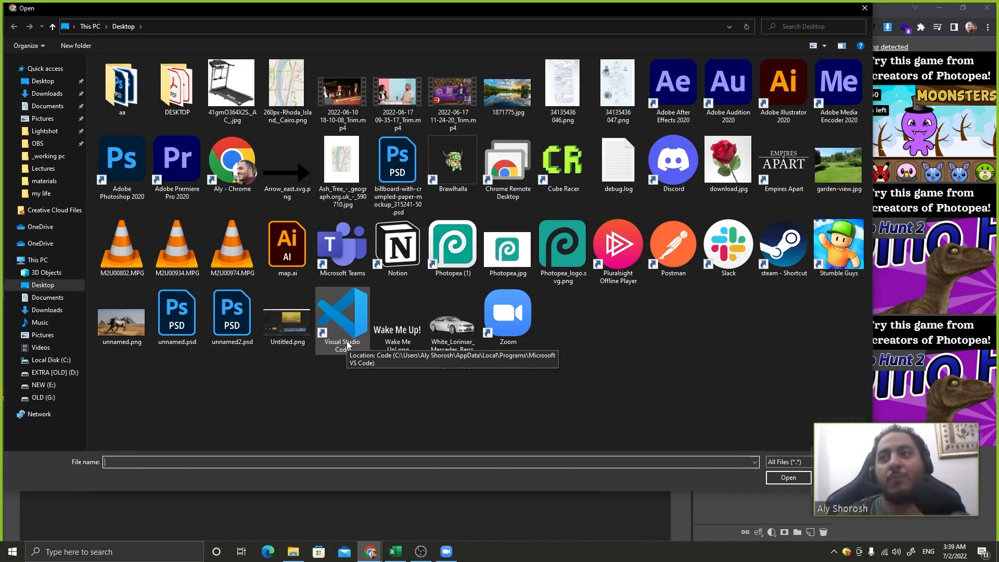
{"action": "double_click", "coordinate": [264, 98]}
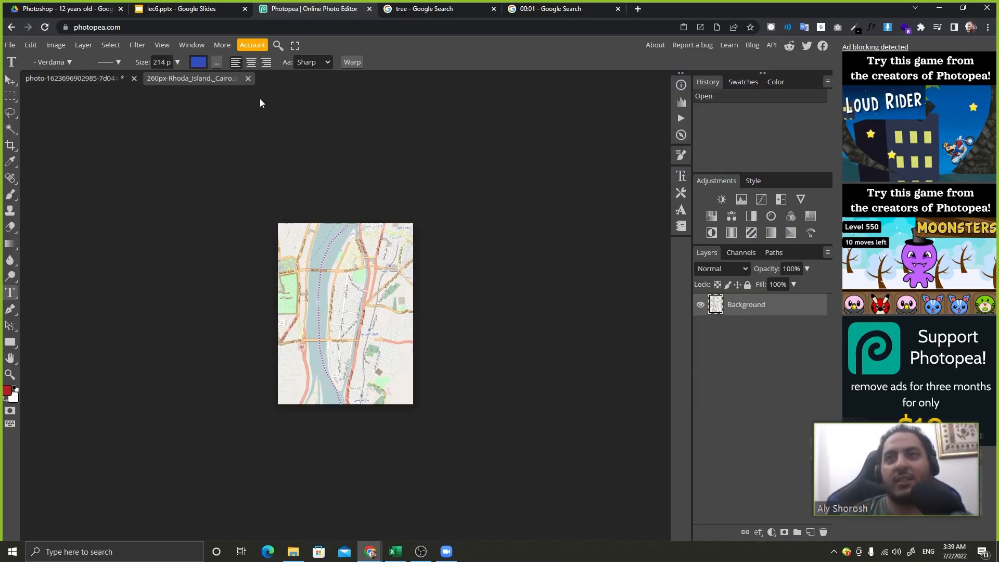
{"action": "left_click", "coordinate": [249, 79]}
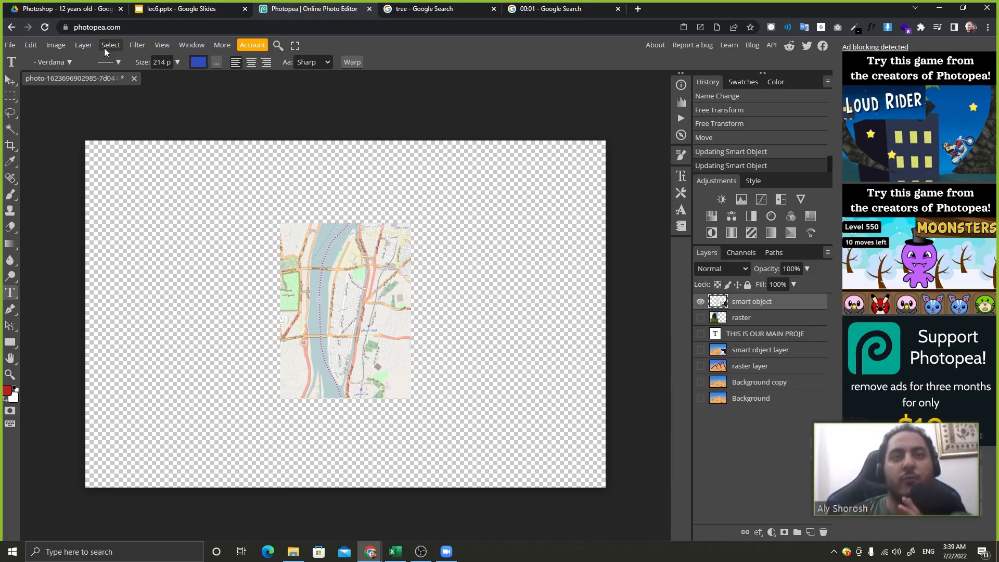
Replace the contents of the "smart object" layer with unnamed2.psd and shift the layer slightly down and to the right
{"action": "left_click", "coordinate": [83, 45]}
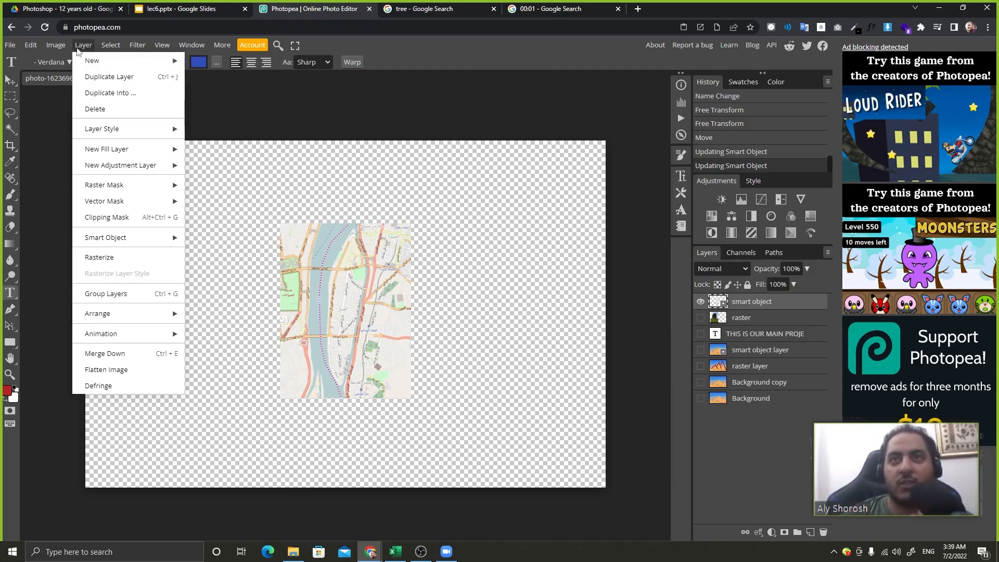
{"action": "mouse_move", "coordinate": [120, 239]}
{"action": "left_click", "coordinate": [221, 273]}
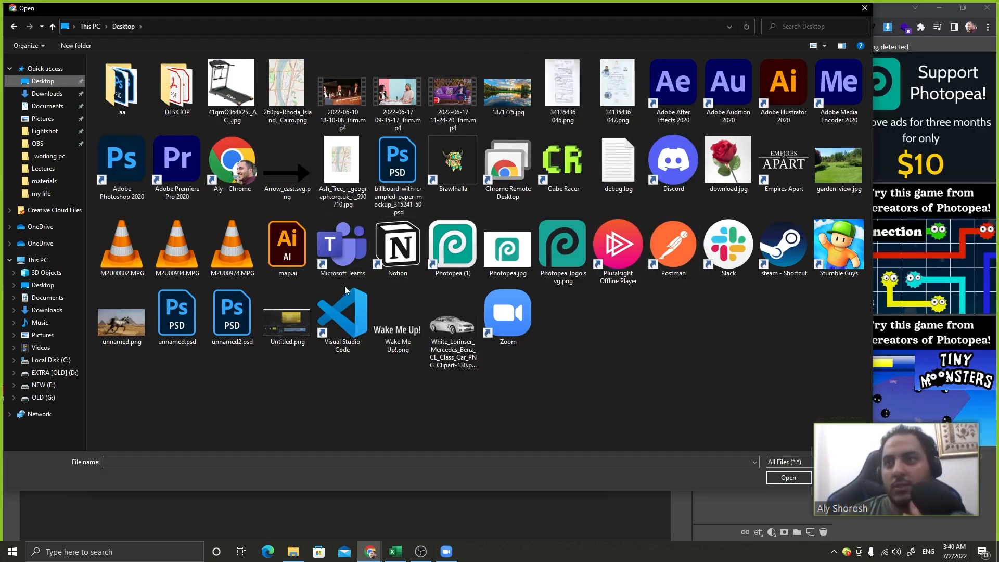
{"action": "double_click", "coordinate": [233, 310]}
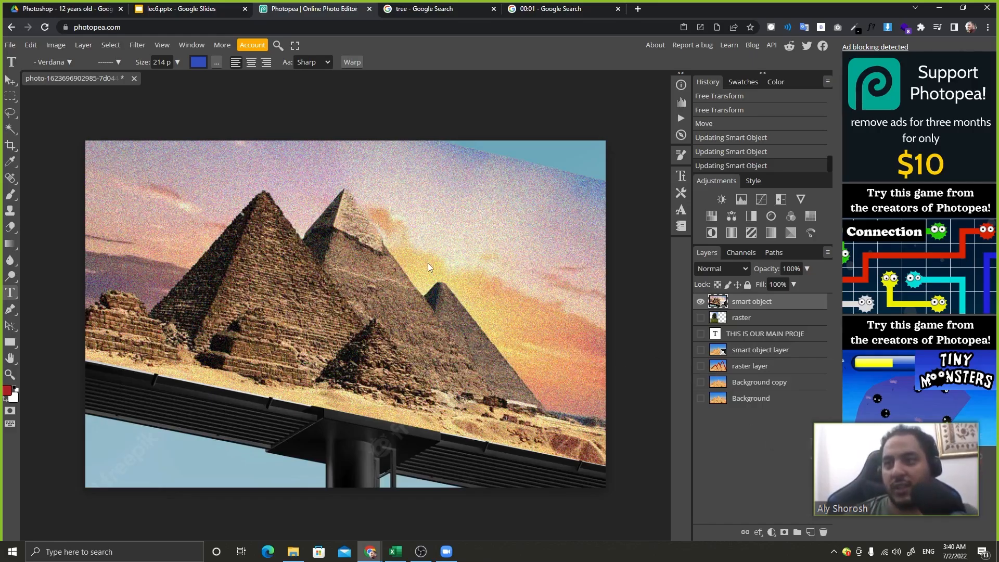
{"action": "key", "text": "v"}
{"action": "left_click_drag", "start_coordinate": [322, 263], "coordinate": [600, 346]}
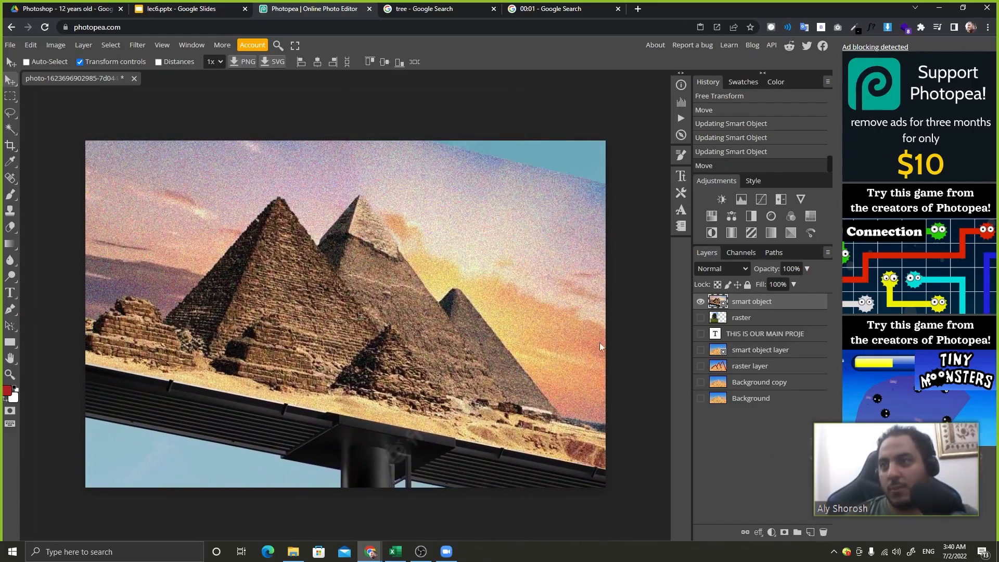
Open the smart object's contents, collapse and expand Folder 1 to examine the layer structure, and close the document
{"action": "double_click", "coordinate": [722, 302]}
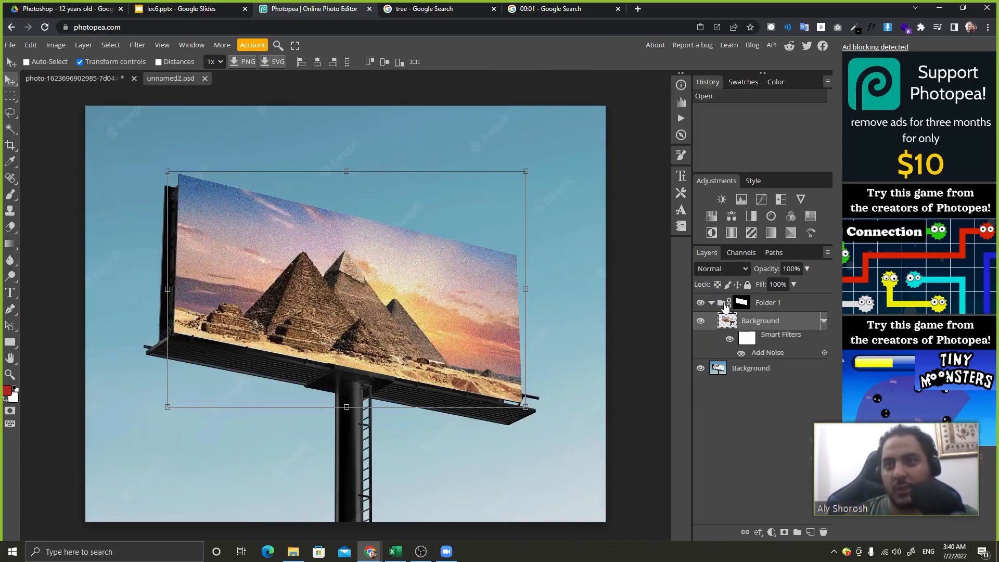
{"action": "left_click", "coordinate": [711, 303]}
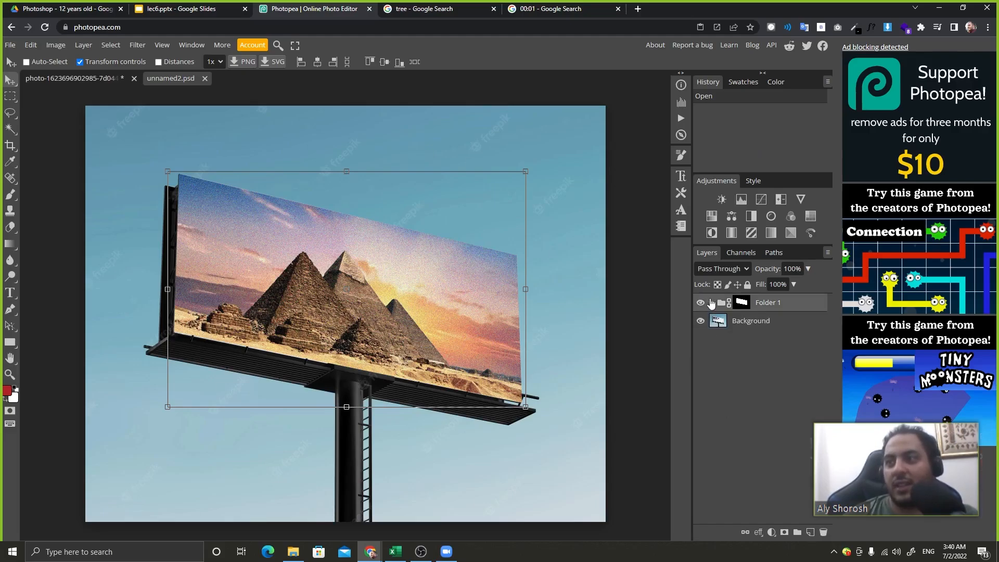
{"action": "left_click", "coordinate": [711, 302]}
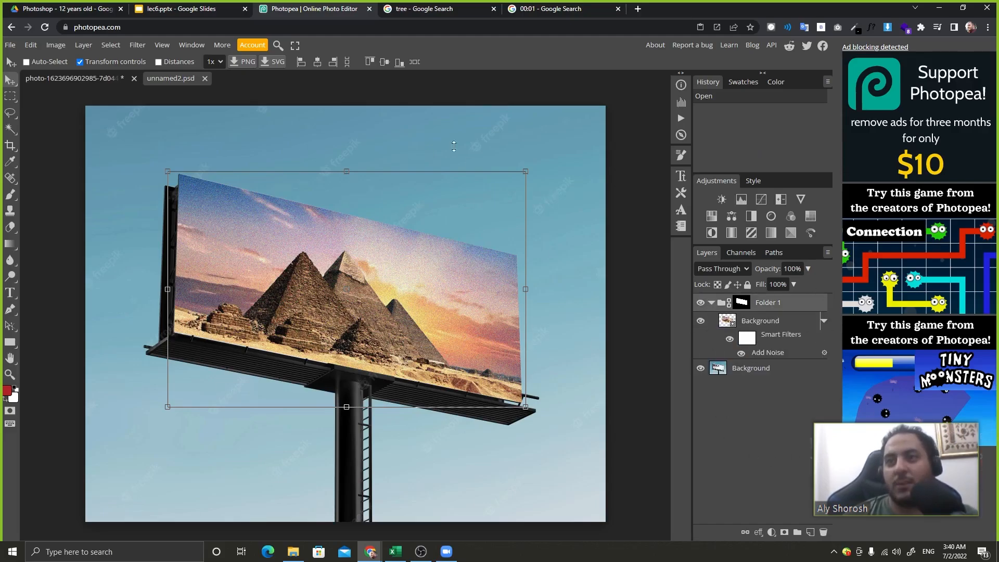
{"action": "left_click", "coordinate": [204, 78]}
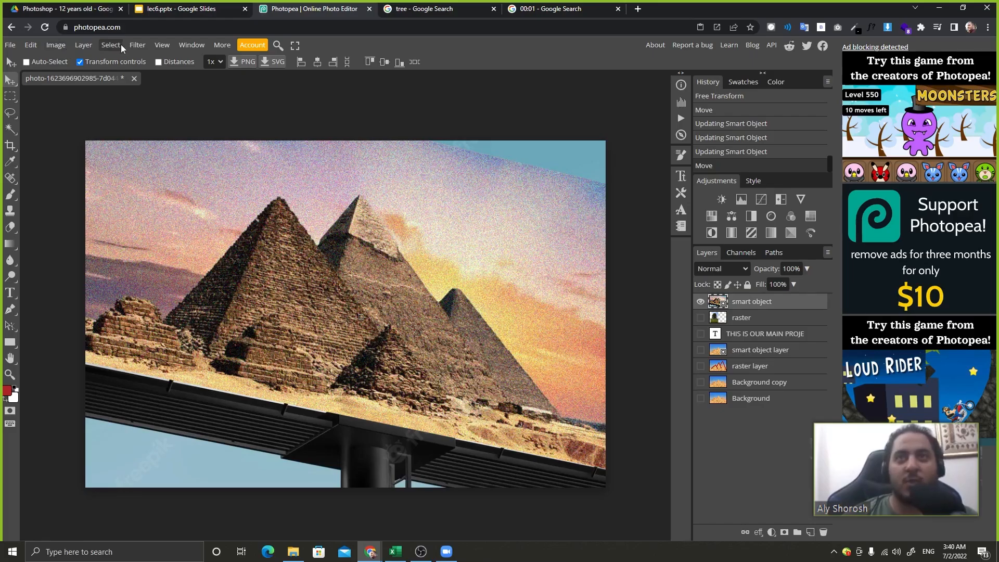
Export the smart object's contents as unnamed2.psd, open the exported file to check its layers, and close it
{"action": "left_click", "coordinate": [83, 45]}
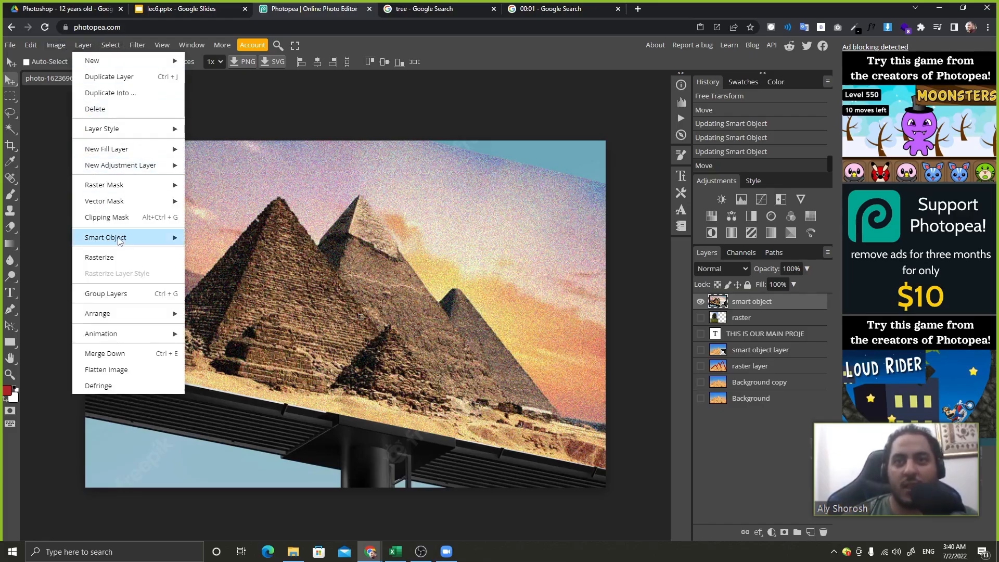
{"action": "mouse_move", "coordinate": [119, 241]}
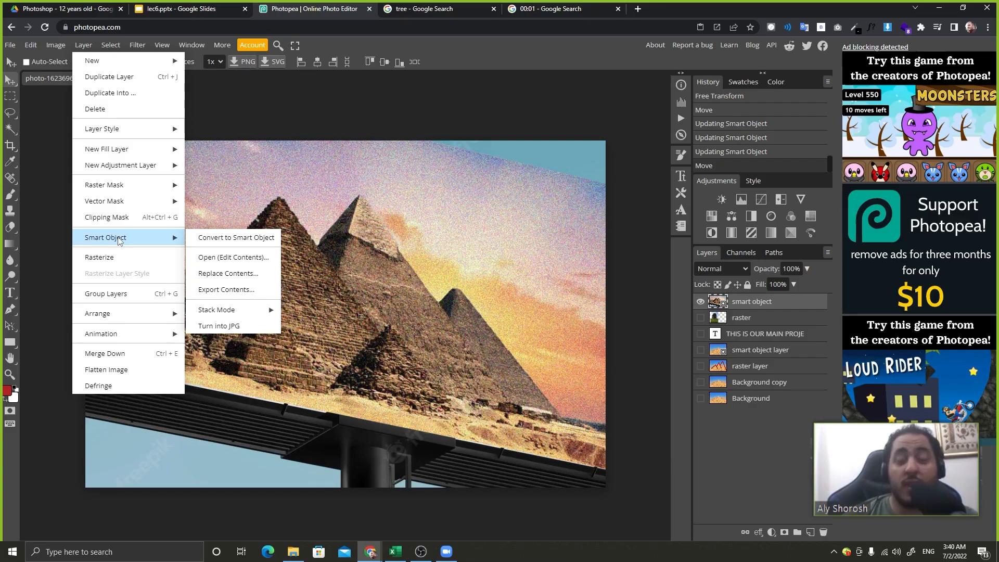
{"action": "left_click", "coordinate": [226, 290]}
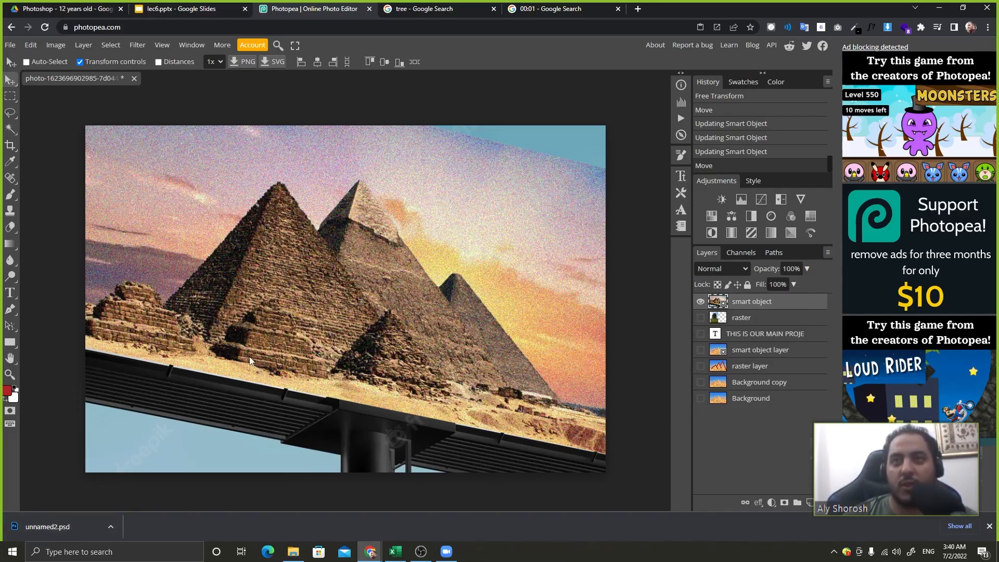
{"action": "left_click_drag", "start_coordinate": [68, 525], "coordinate": [169, 76]}
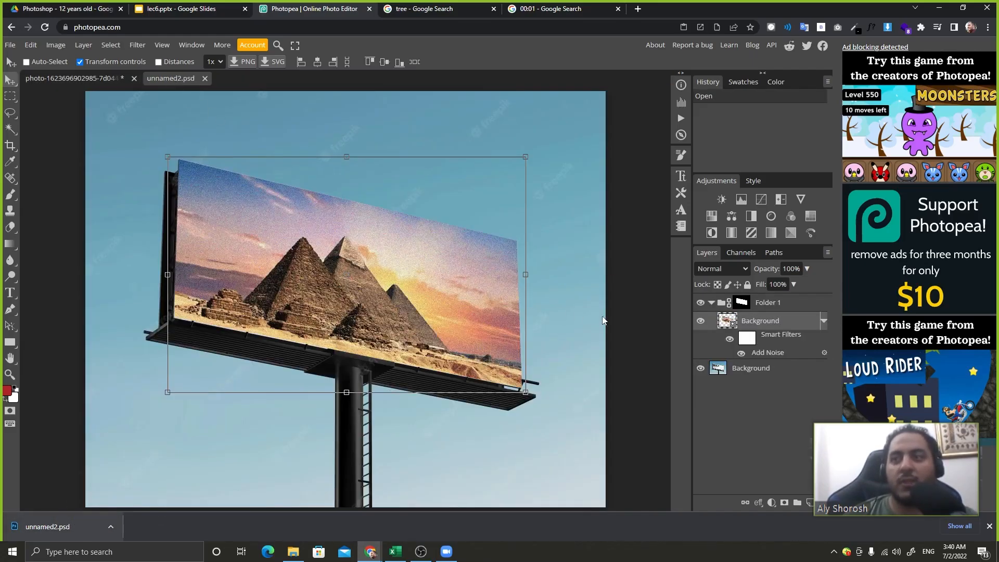
{"action": "left_click", "coordinate": [206, 78]}
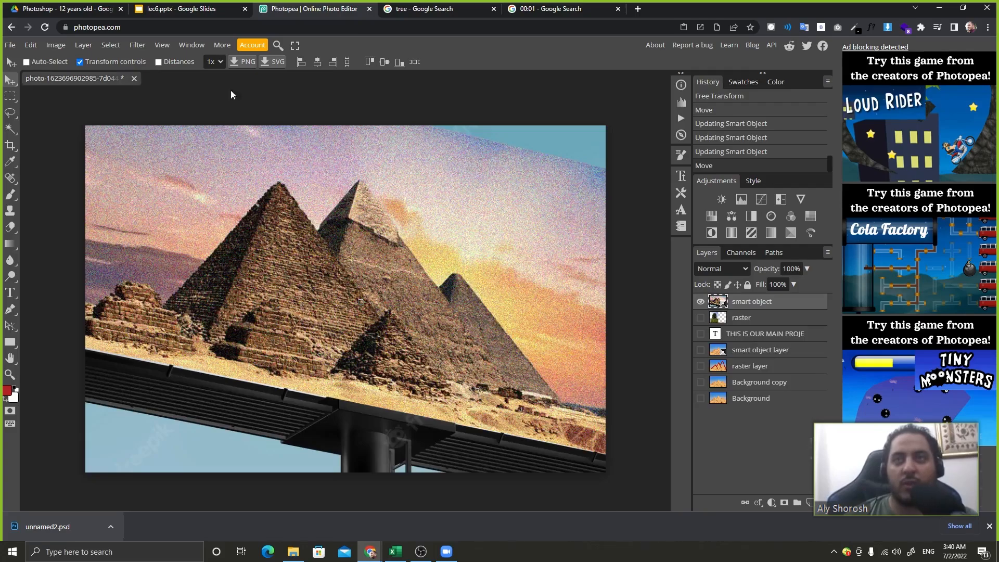
Try the Median stack mode on the "smart object" layer and move the layer around the canvas
{"action": "left_click", "coordinate": [113, 47]}
{"action": "mouse_move", "coordinate": [84, 45]}
{"action": "mouse_move", "coordinate": [108, 237]}
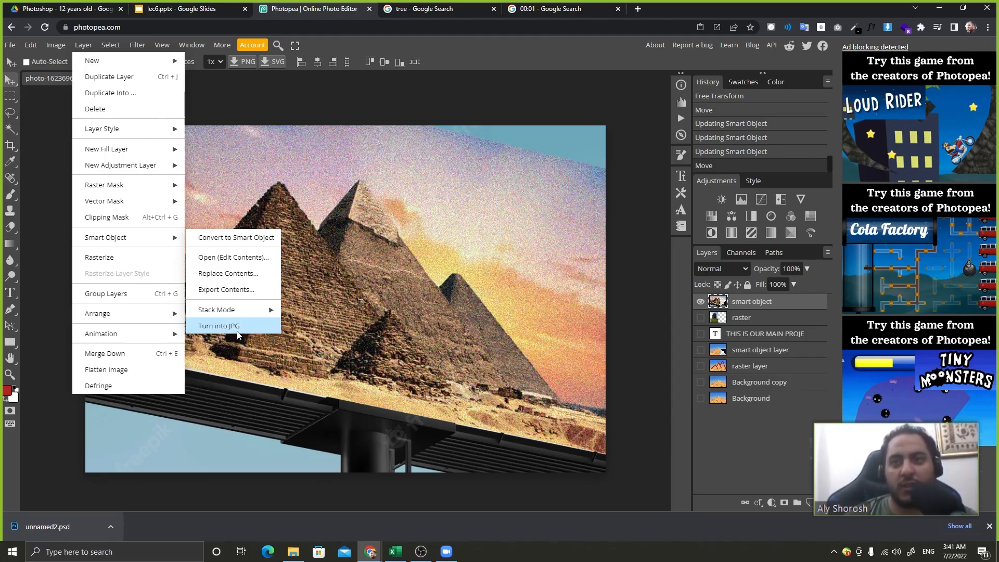
{"action": "mouse_move", "coordinate": [259, 313]}
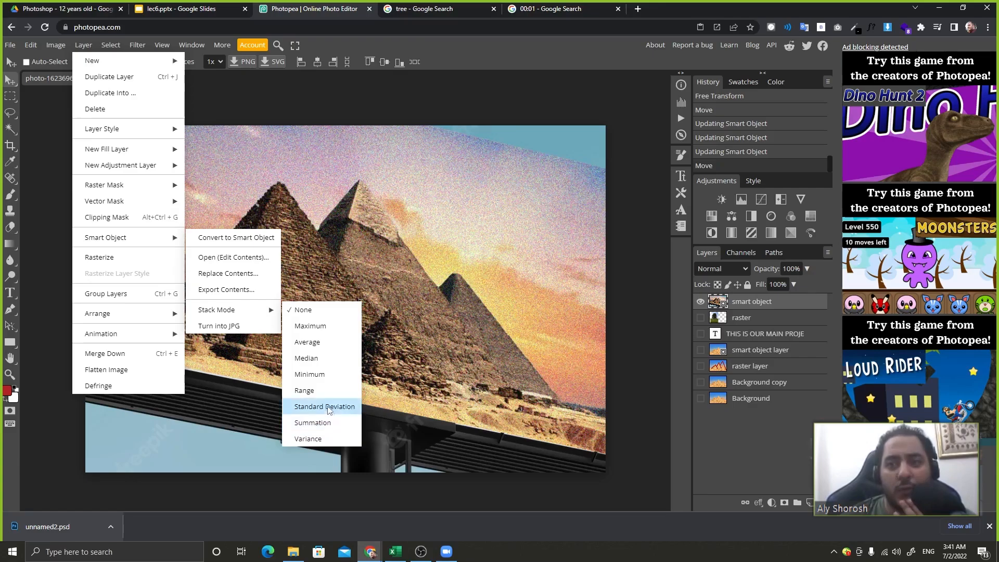
{"action": "left_click", "coordinate": [333, 359]}
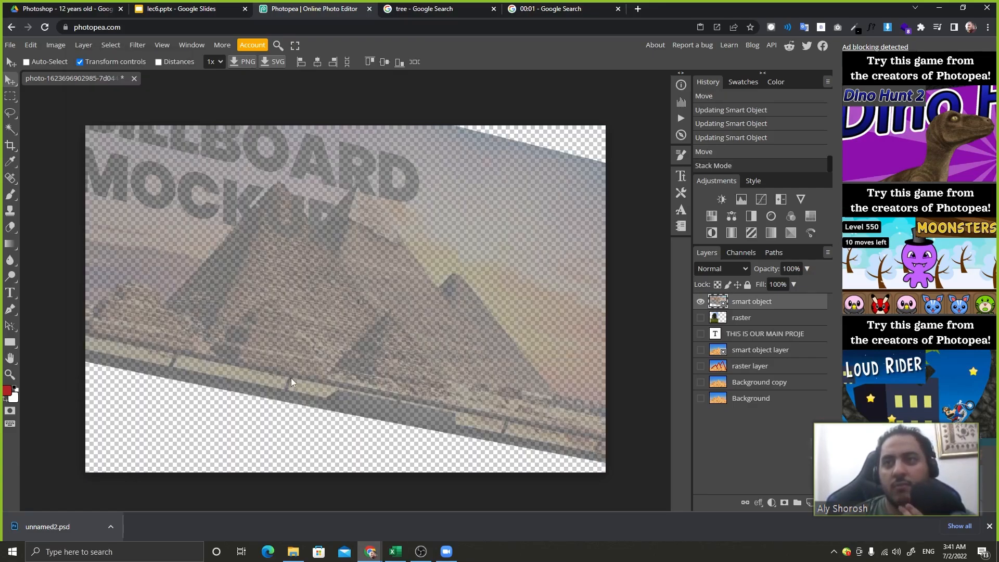
{"action": "left_click_drag", "start_coordinate": [293, 213], "coordinate": [254, 90]}
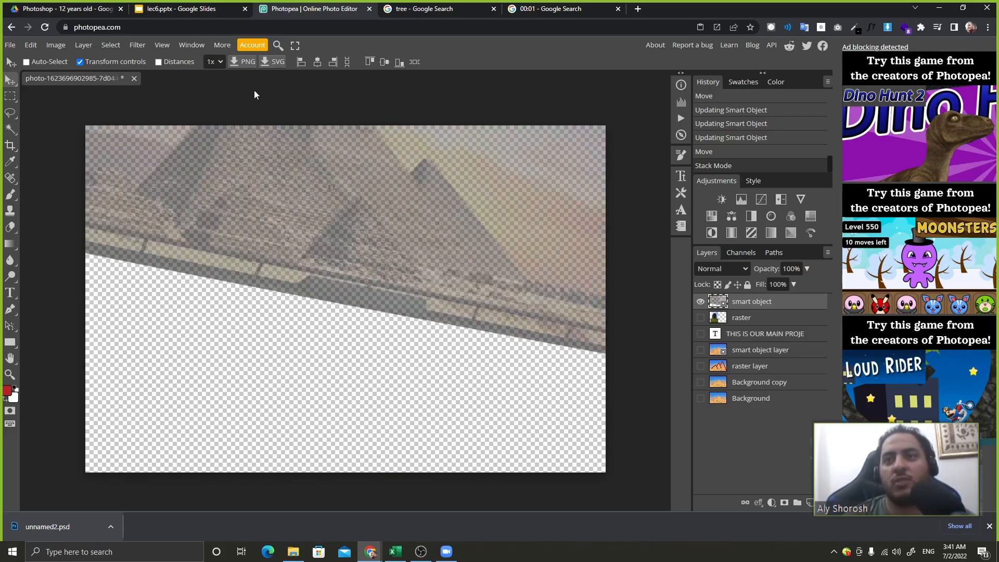
{"action": "left_click_drag", "start_coordinate": [382, 387], "coordinate": [390, 443]}
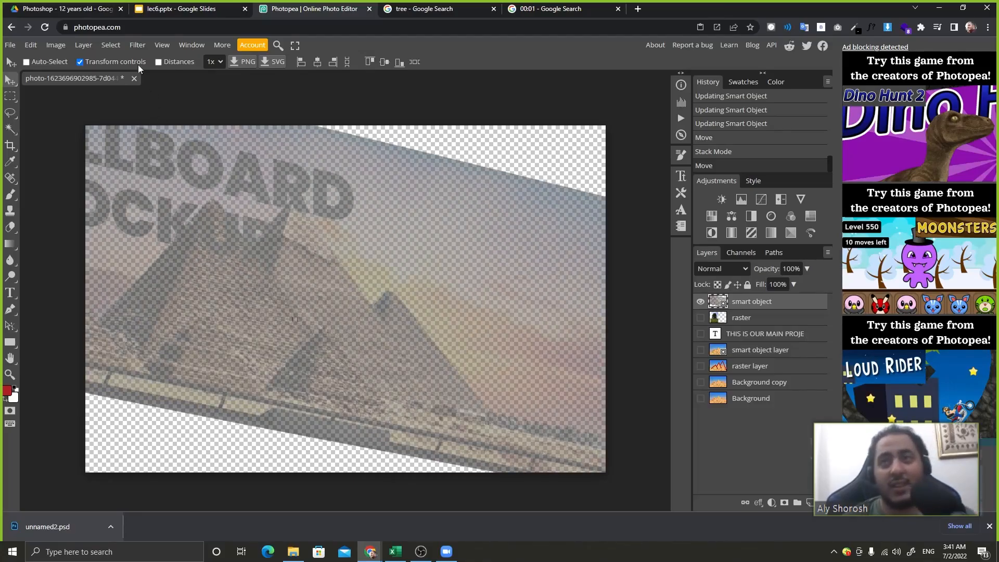
Undo the Median stack mode and the moves of the "smart object" layer
{"action": "key", "text": "ctrl+z"}
{"action": "key", "text": "ctrl+z"}
{"action": "key", "text": "ctrl+z"}
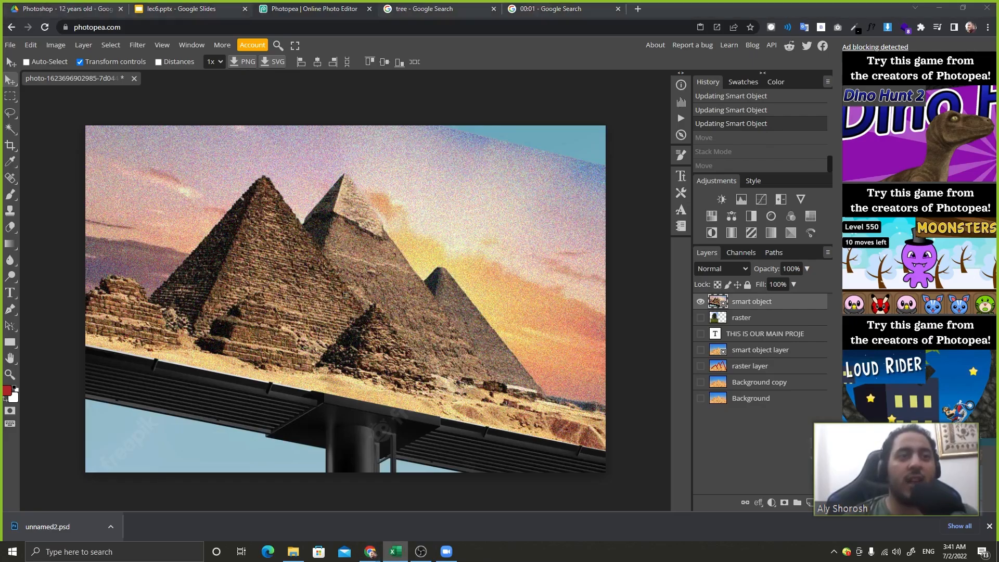
{"action": "left_click", "coordinate": [638, 8]}
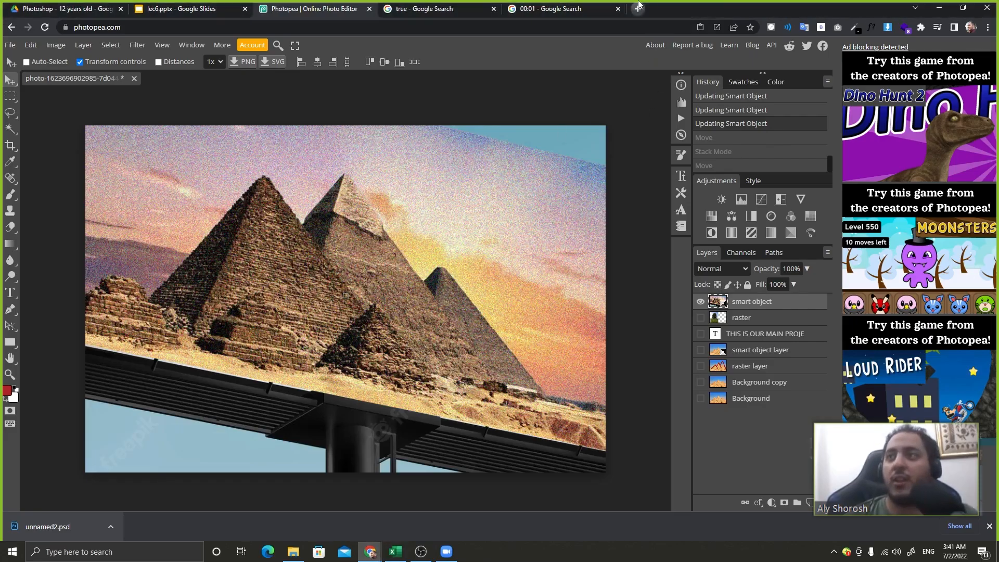
{"action": "type", "text": "https://www.youtube.com/watch?v=SJlx22StACc&ab_channel=PSDESIRE"}
{"action": "key", "text": "Return"}
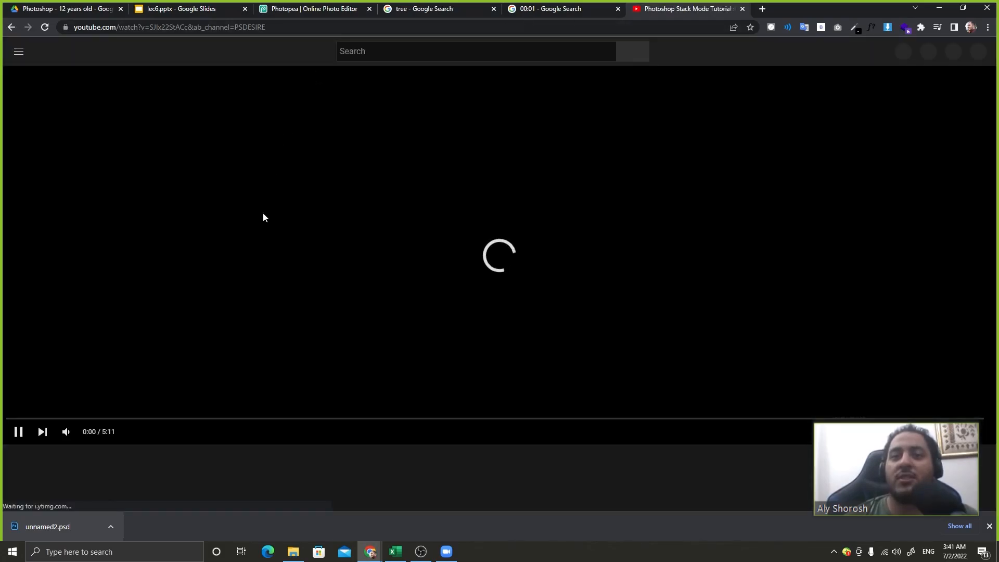
{"action": "left_click", "coordinate": [264, 217]}
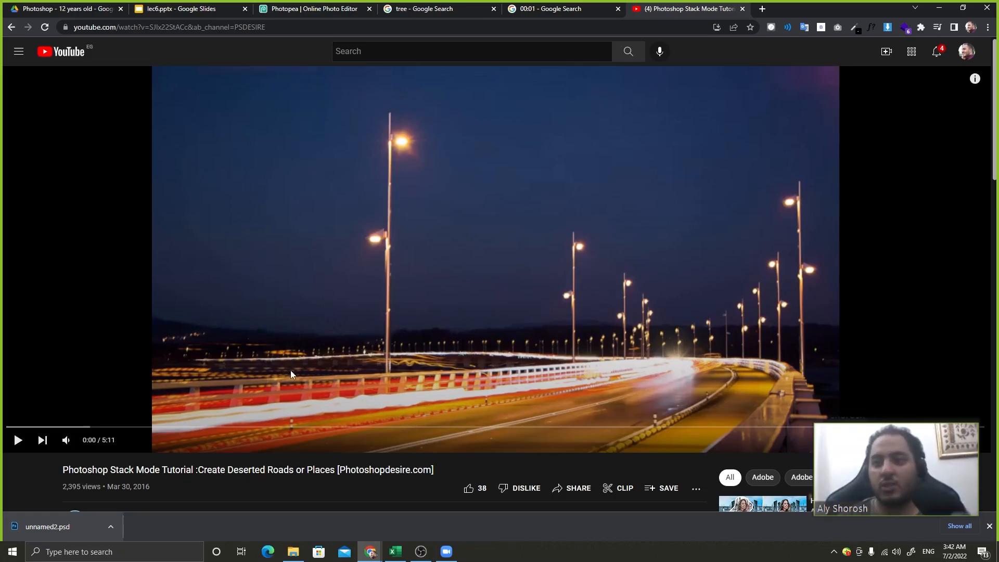
Mute the stack mode tutorial video and skip ahead to 0:25 to view the night road photo
{"action": "left_click", "coordinate": [66, 439]}
{"action": "left_click_drag", "start_coordinate": [46, 428], "coordinate": [10, 427]}
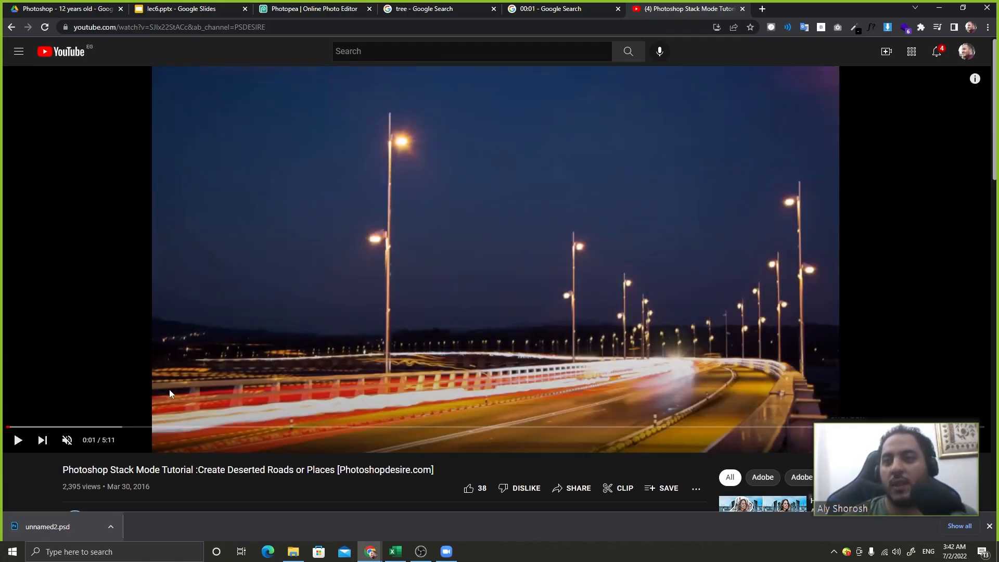
{"action": "left_click", "coordinate": [85, 427]}
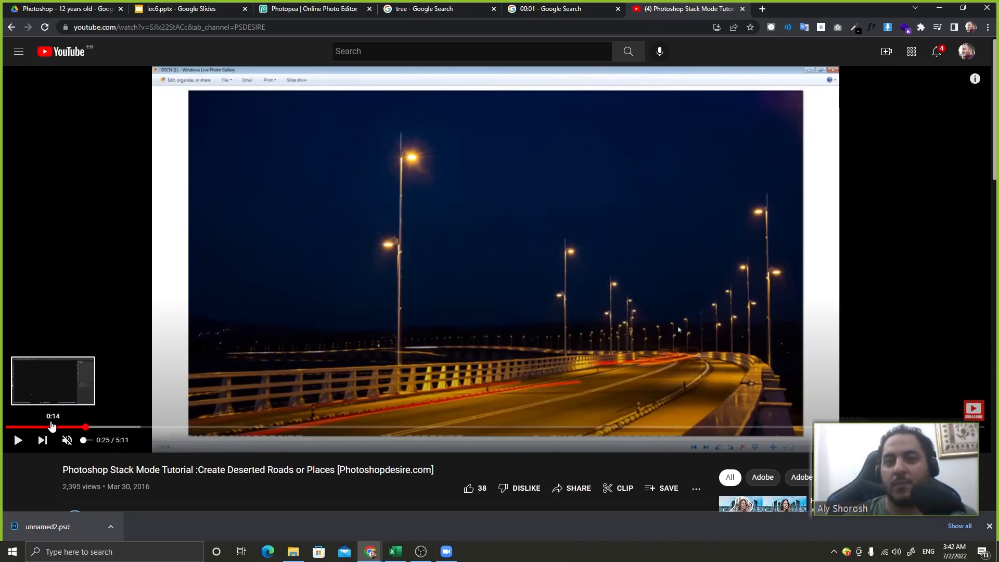
Rewind the stack mode tutorial to 0:01 and skip ahead to 1:53 to view the stacked night road layers
{"action": "left_click_drag", "start_coordinate": [52, 427], "coordinate": [74, 435]}
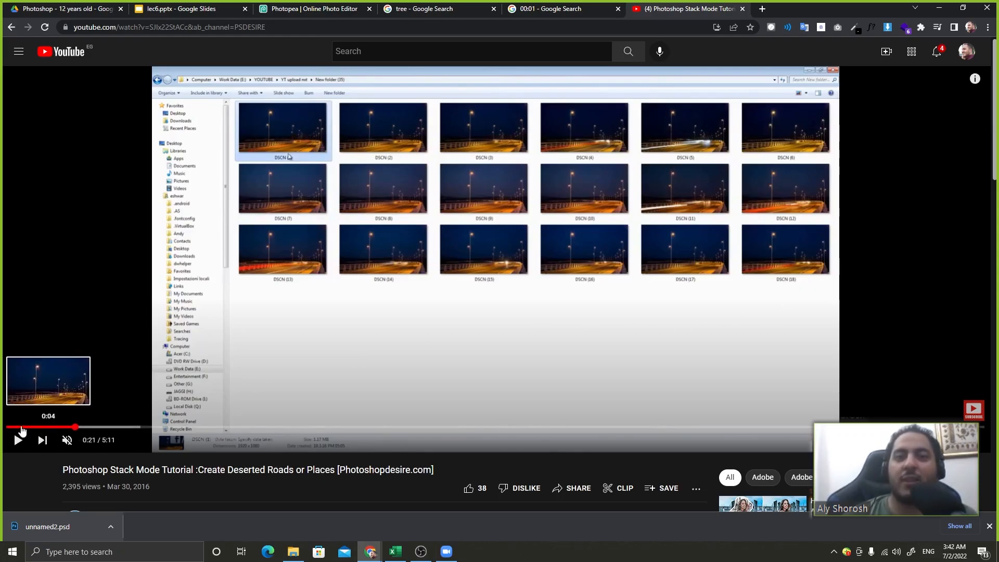
{"action": "left_click_drag", "start_coordinate": [22, 430], "coordinate": [10, 428]}
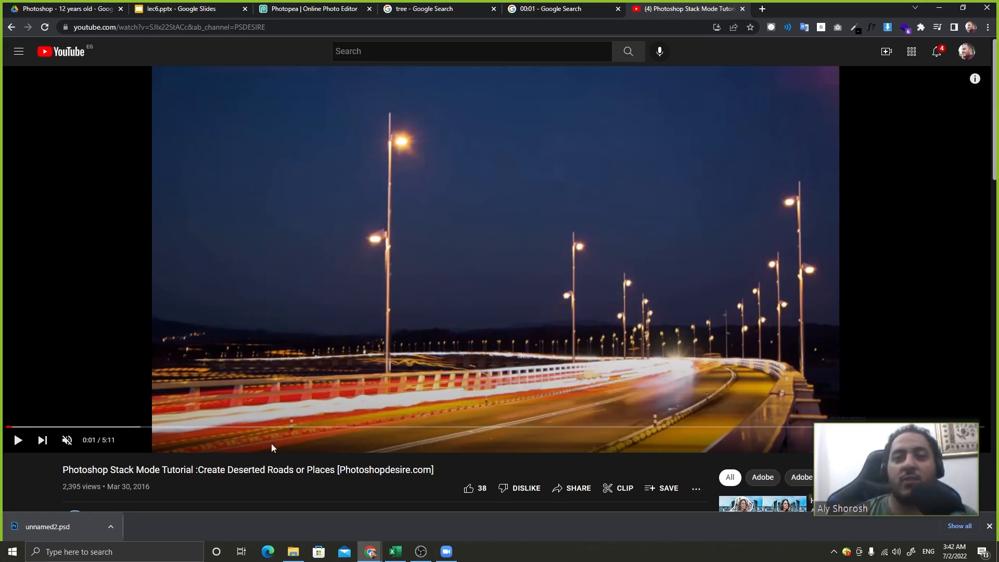
{"action": "key", "text": "alt+Tab"}
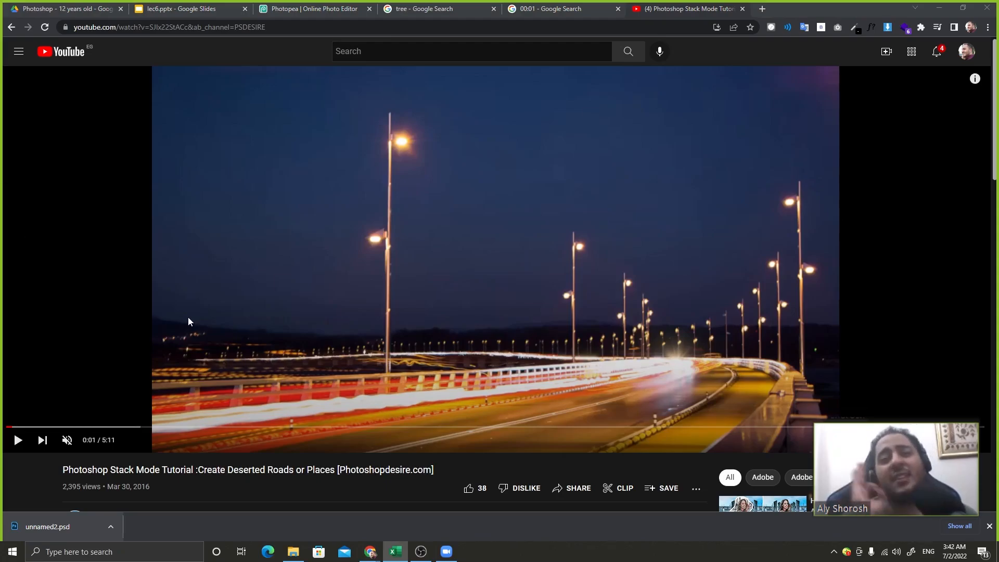
{"action": "left_click_drag", "start_coordinate": [256, 428], "coordinate": [366, 426]}
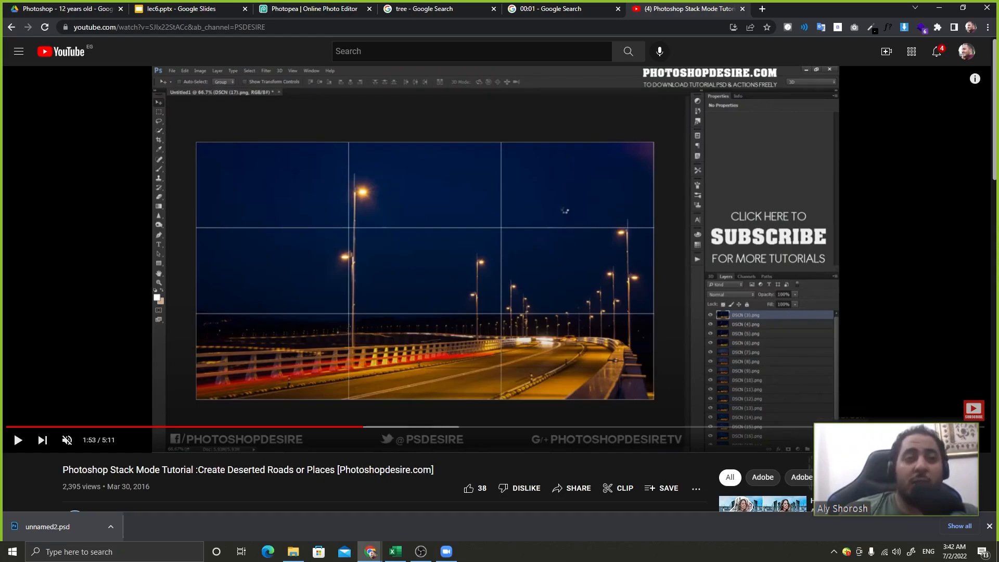
Switch to the lec6.pptx presentation and advance to slide 21, "Smart Object (TRY IT)"
{"action": "left_click", "coordinate": [182, 7]}
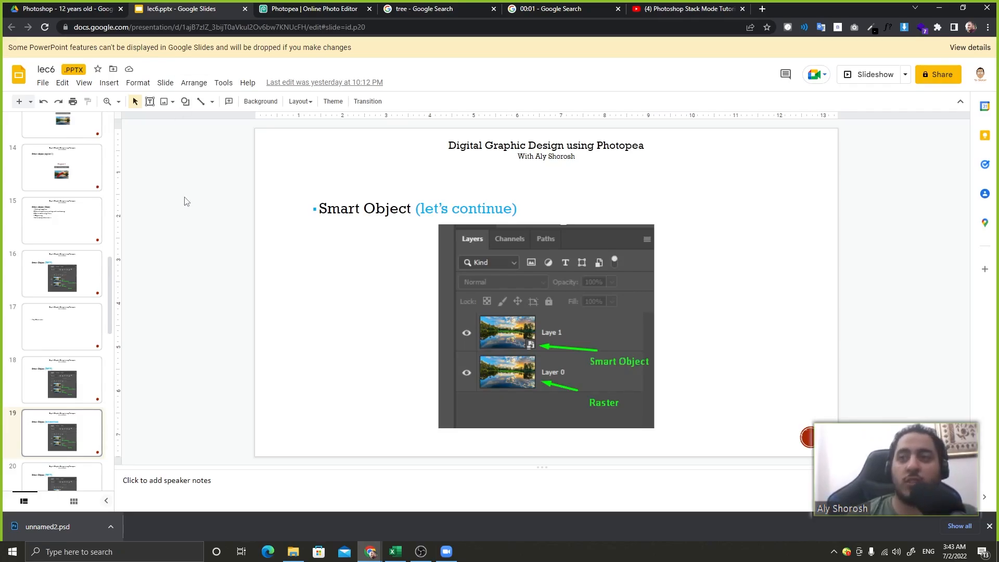
{"action": "key", "text": "Down"}
{"action": "key", "text": "Down"}
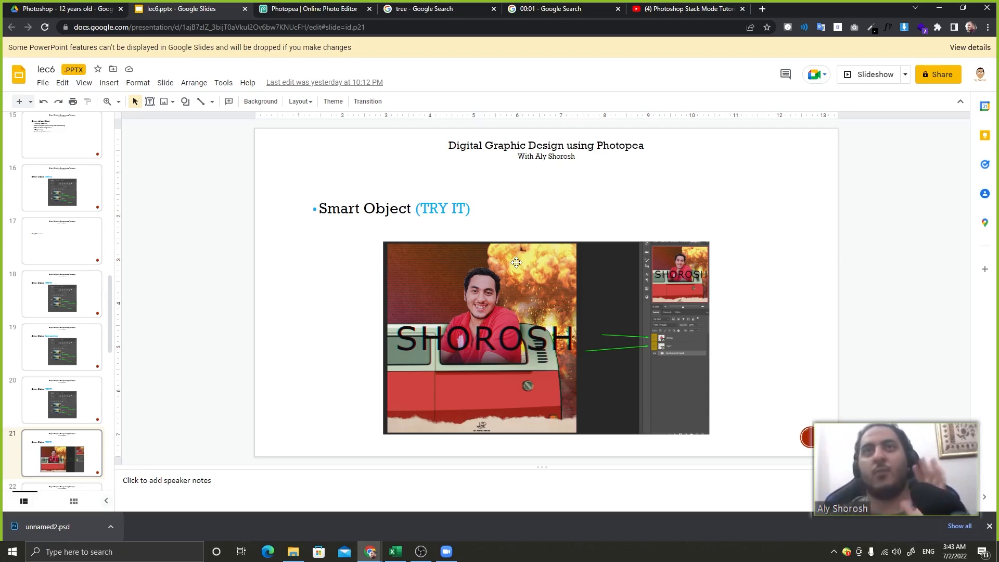
Open the material folder in Google Drive and copy the sharing link of session 6.psd
{"action": "left_click", "coordinate": [86, 7]}
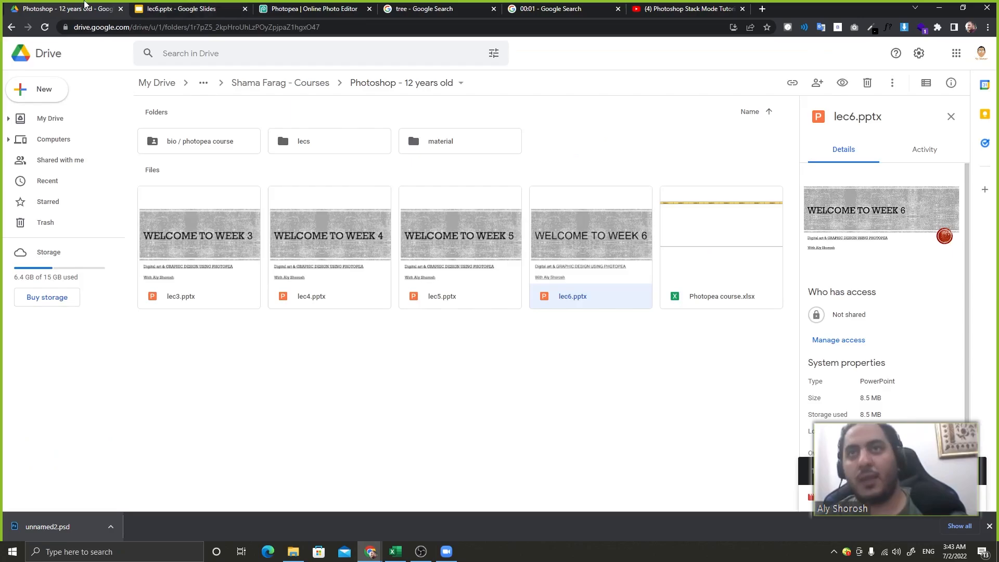
{"action": "double_click", "coordinate": [446, 153]}
{"action": "right_click", "coordinate": [340, 200]}
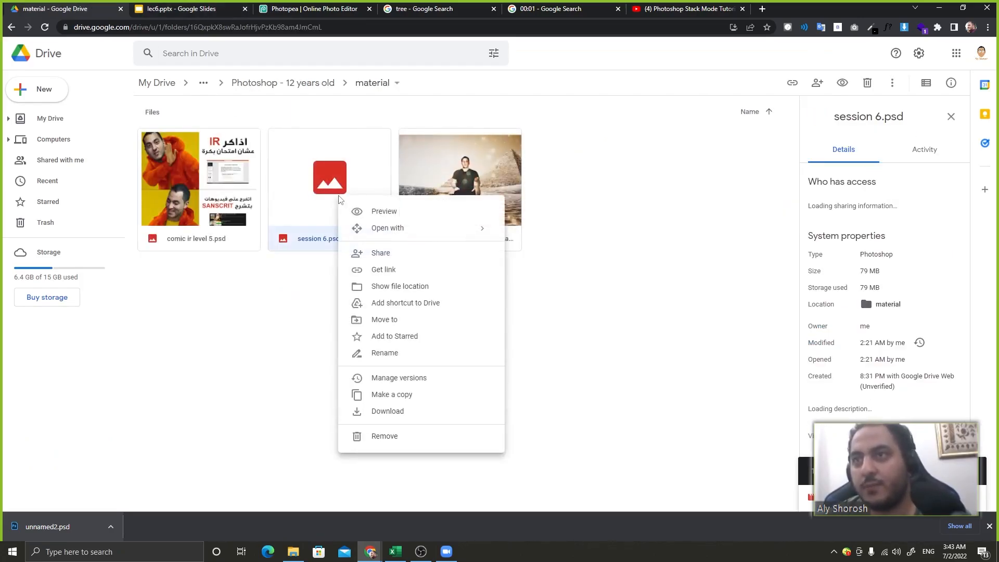
{"action": "left_click", "coordinate": [369, 253]}
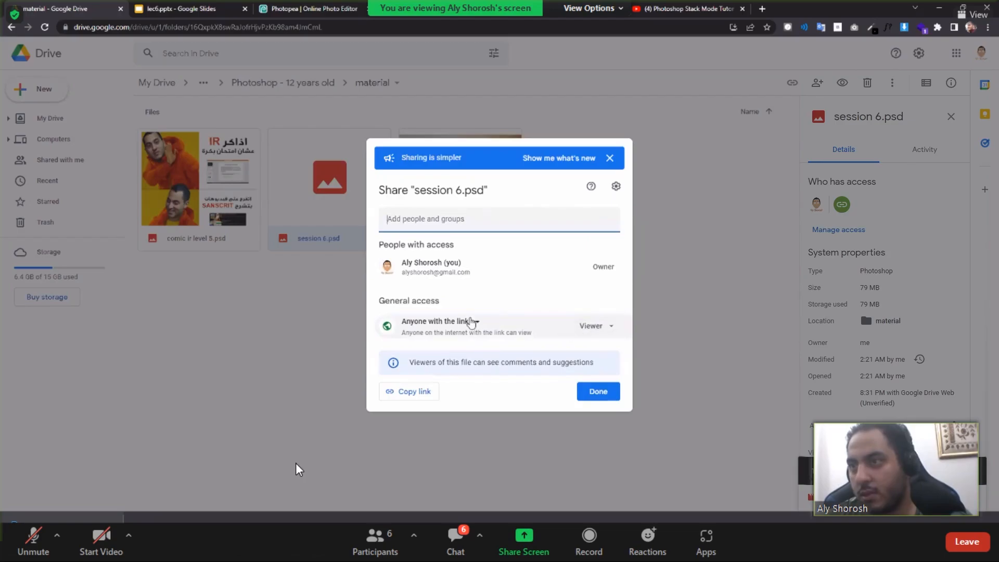
{"action": "left_click", "coordinate": [418, 392]}
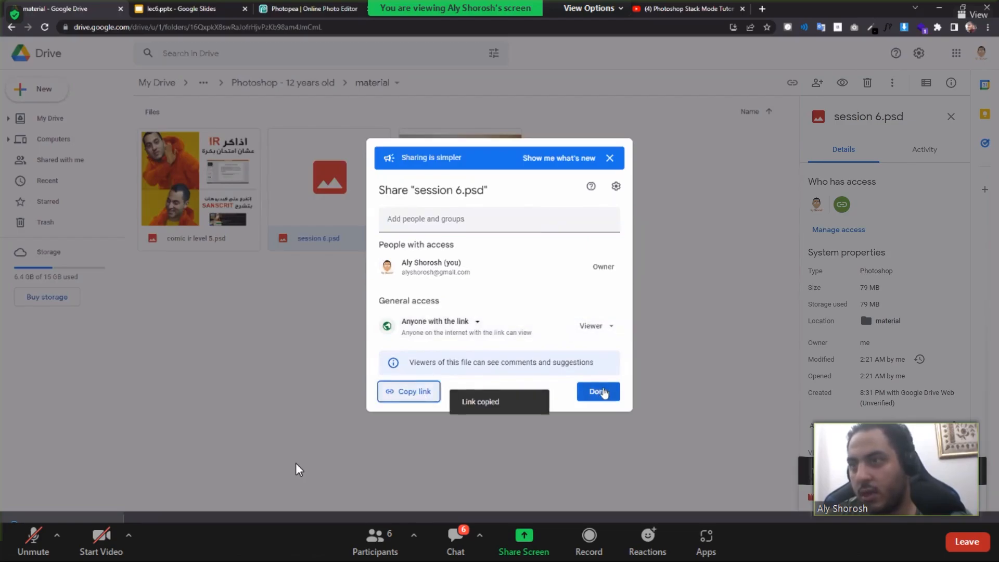
{"action": "left_click", "coordinate": [599, 392]}
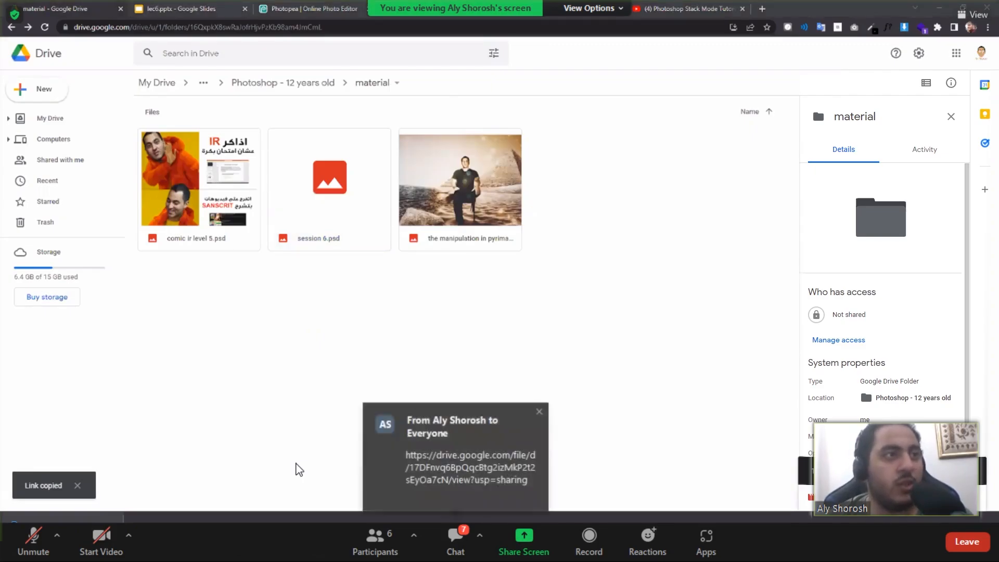
{"action": "left_click", "coordinate": [310, 158]}
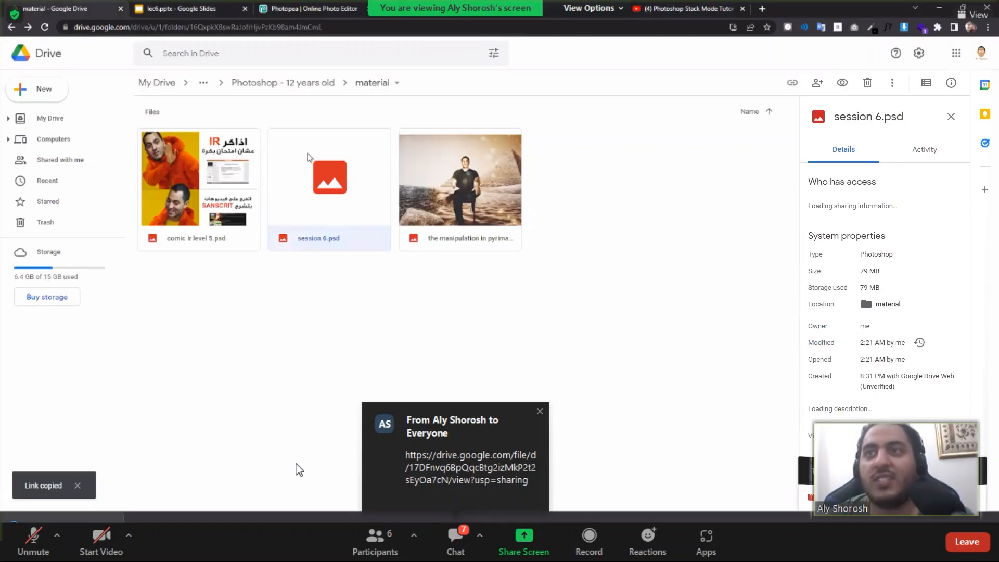
{"action": "mouse_move", "coordinate": [268, 117]}
{"action": "left_mouse_down"}
{"action": "mouse_move", "coordinate": [372, 345]}
{"action": "mouse_move", "coordinate": [396, 356]}
{"action": "mouse_move", "coordinate": [281, 156]}
{"action": "mouse_move", "coordinate": [266, 108]}
{"action": "left_mouse_up"}
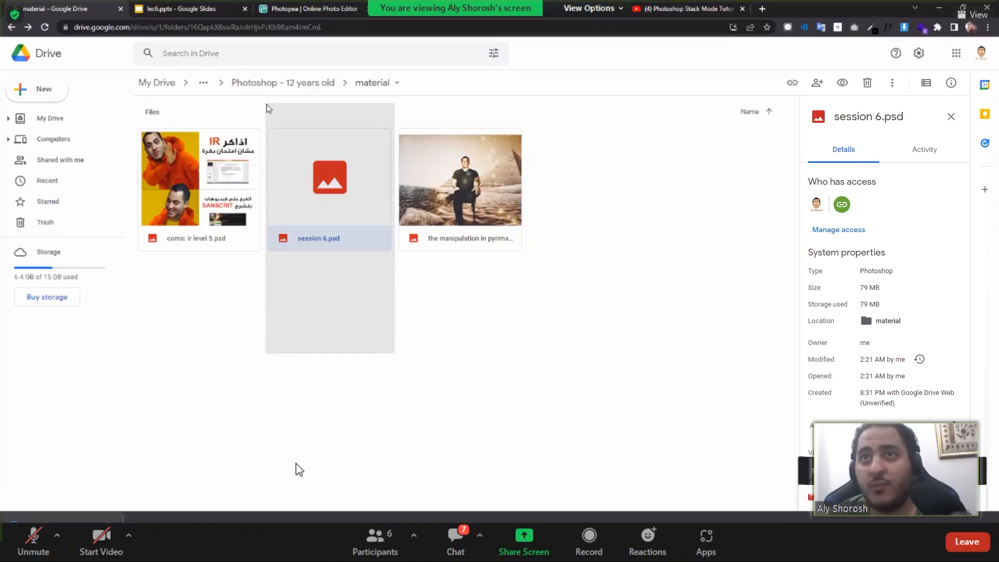
{"action": "left_click_drag", "start_coordinate": [269, 108], "coordinate": [266, 108]}
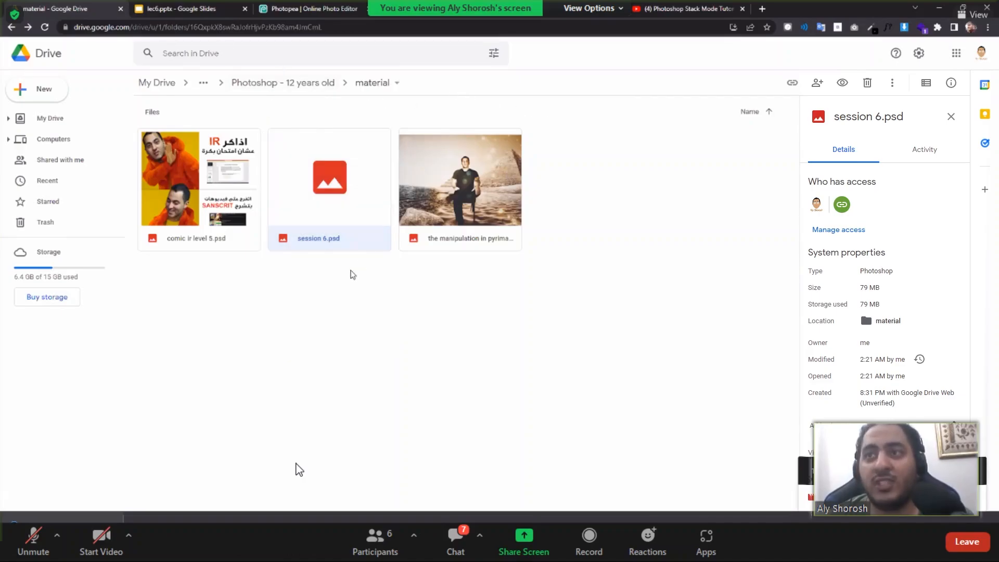
{"action": "left_click_drag", "start_coordinate": [350, 309], "coordinate": [292, 232]}
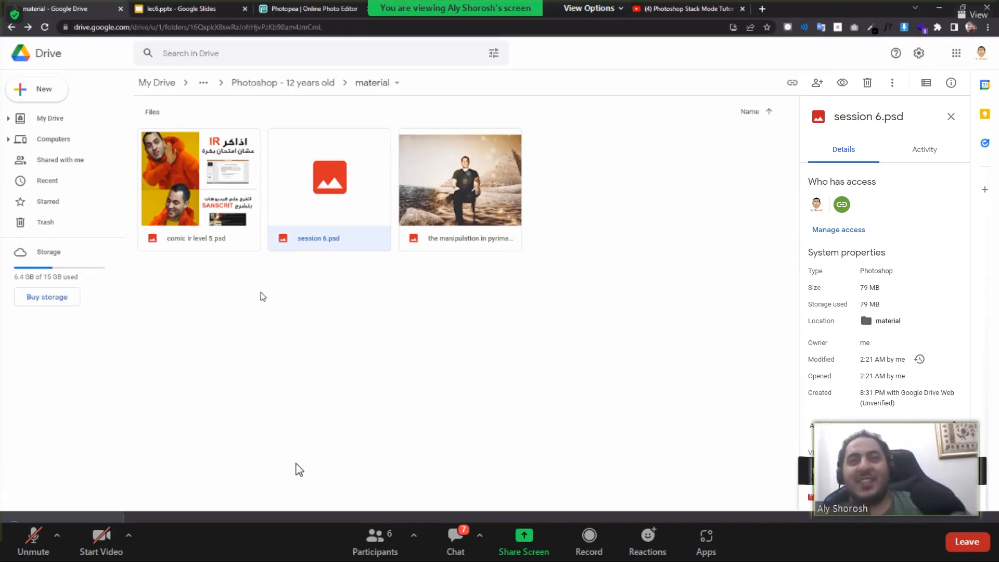
{"action": "left_click", "coordinate": [265, 305]}
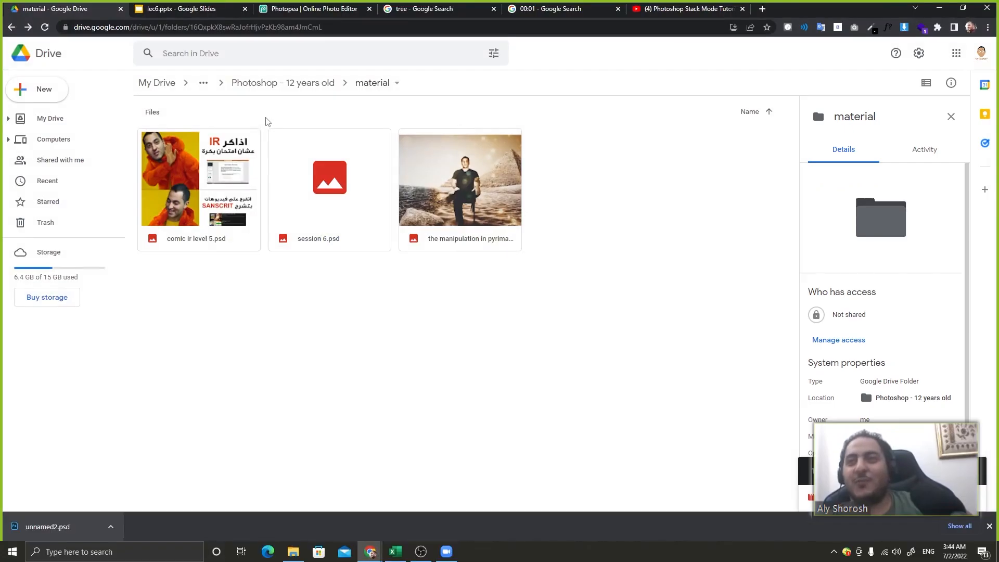
{"action": "left_click_drag", "start_coordinate": [268, 121], "coordinate": [363, 394]}
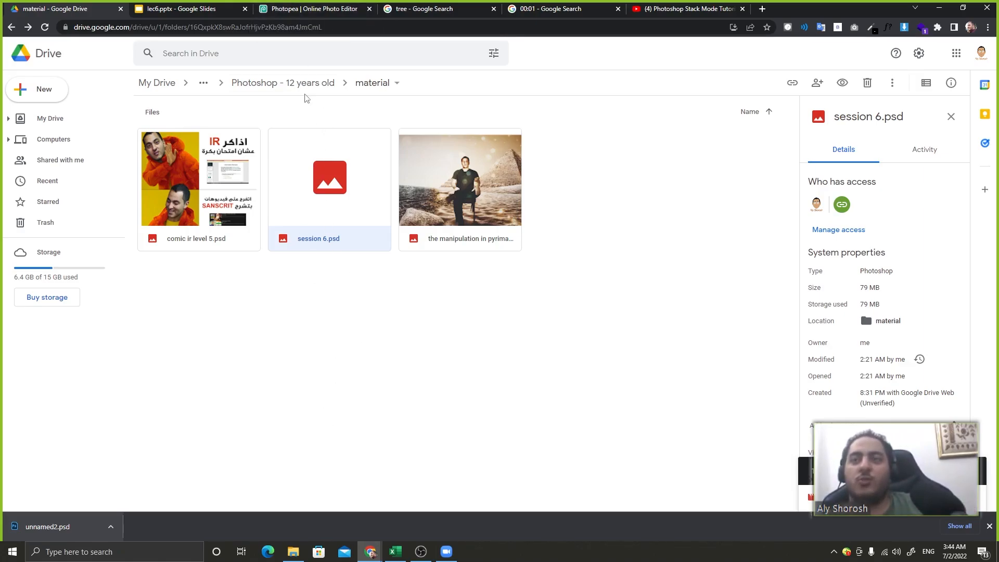
Return to the lec6.pptx "Smart Object (TRY IT)" slide and examine its example image and layer list
{"action": "left_click", "coordinate": [306, 7]}
{"action": "left_click", "coordinate": [222, 7]}
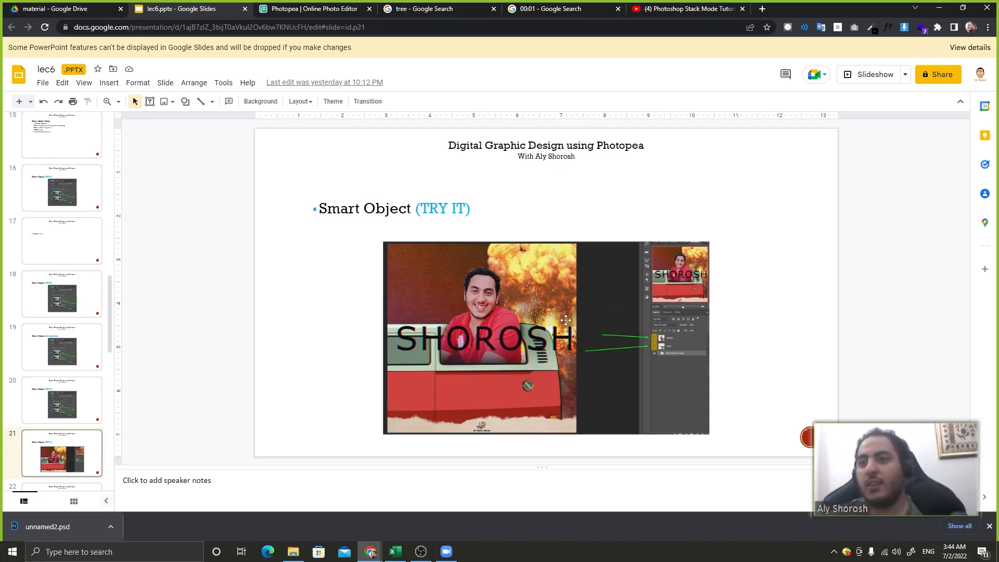
{"action": "left_click", "coordinate": [692, 405]}
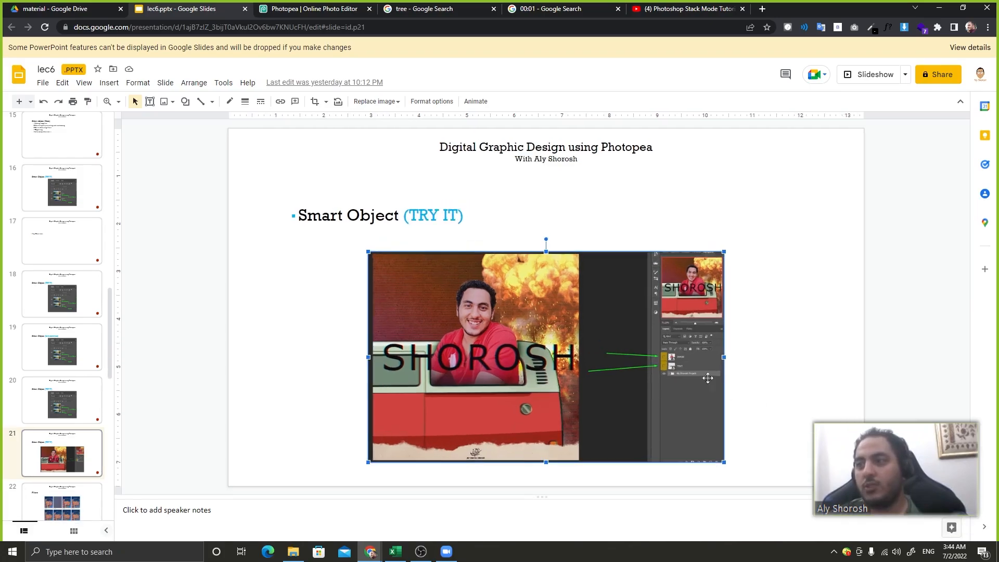
{"action": "left_click", "coordinate": [340, 297]}
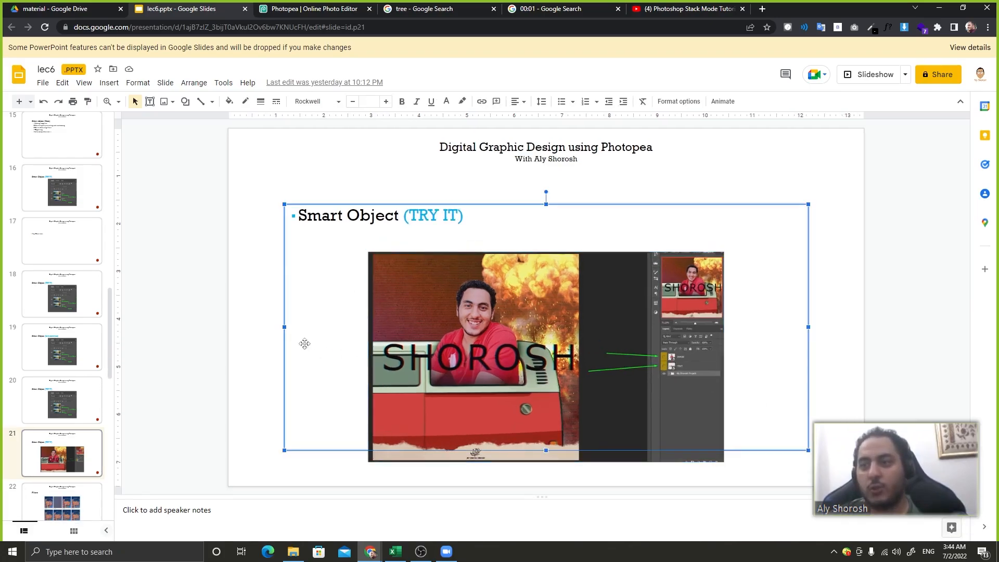
{"action": "left_click", "coordinate": [269, 338]}
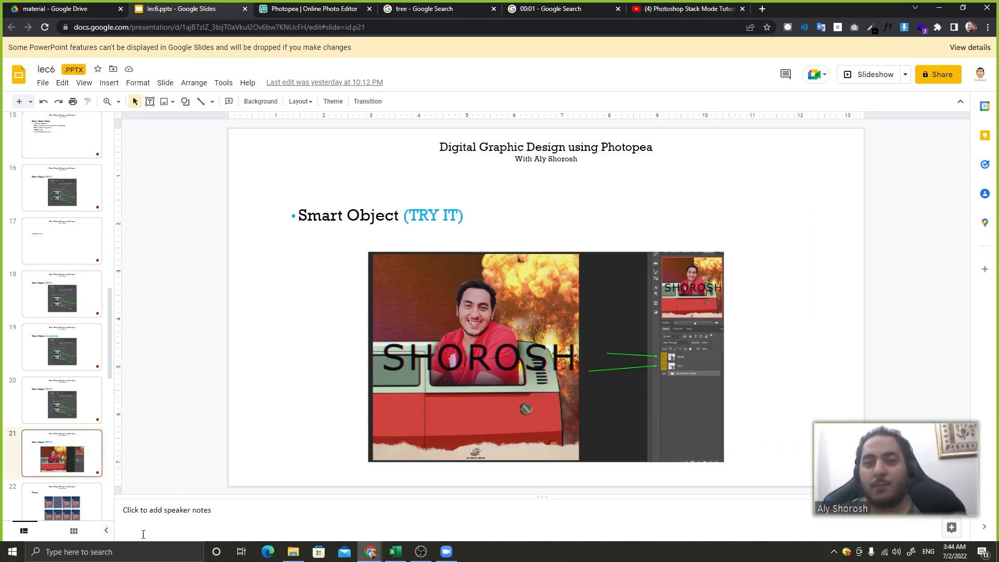
Launch the Windows Magnifier by searching for "mag", magnify the screen and close the Magnifier
{"action": "left_click", "coordinate": [151, 558]}
{"action": "type", "text": "mag"}
{"action": "key", "text": "Return"}
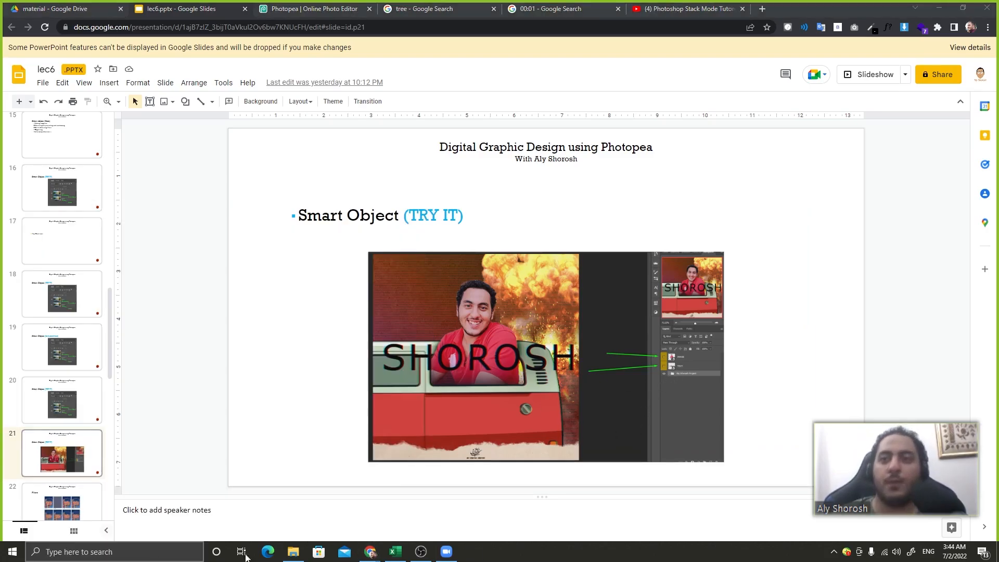
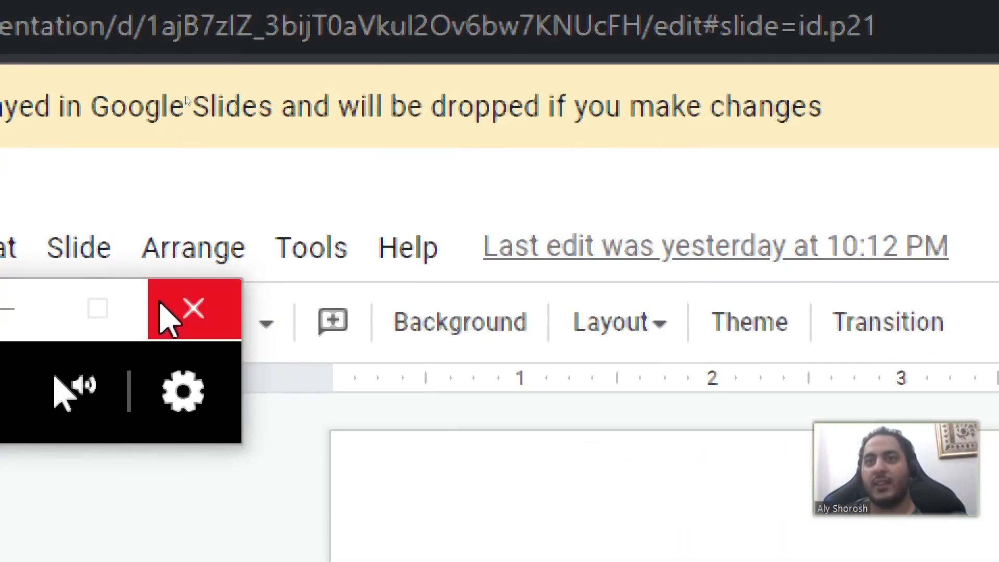
{"action": "left_click", "coordinate": [167, 315]}
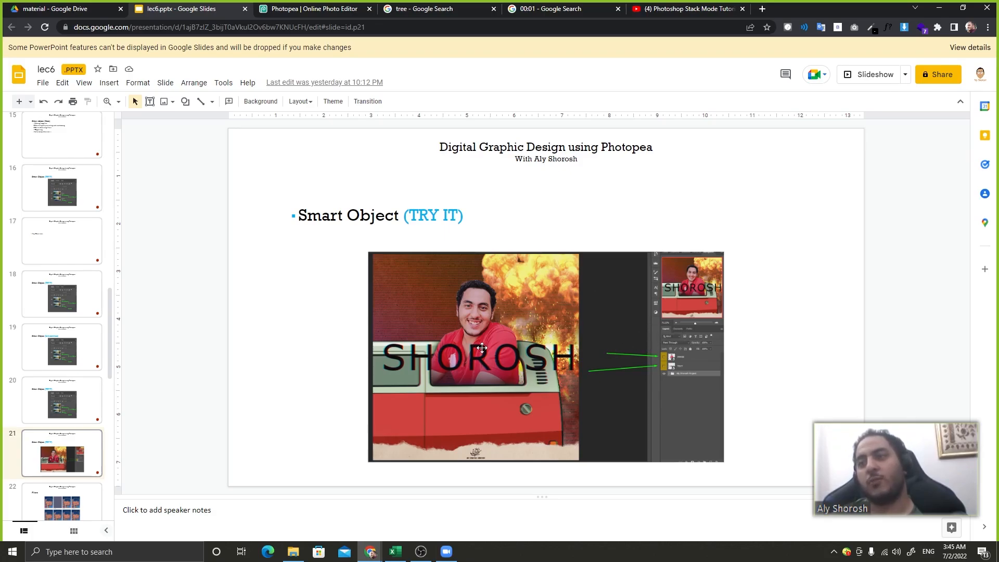
Set the Google timer to 1 minute 00 seconds and start the countdown
{"action": "left_click", "coordinate": [293, 4]}
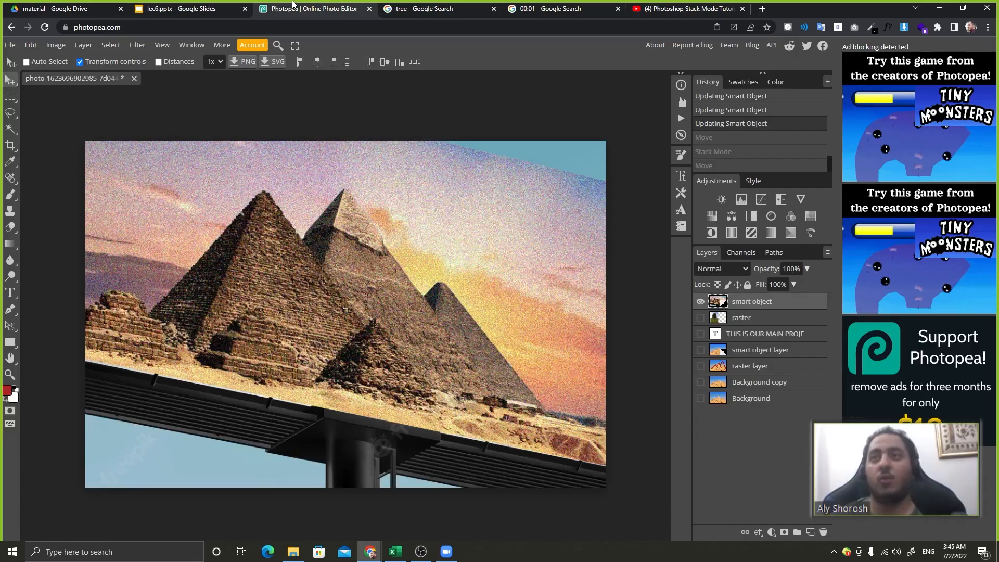
{"action": "left_click", "coordinate": [526, 10]}
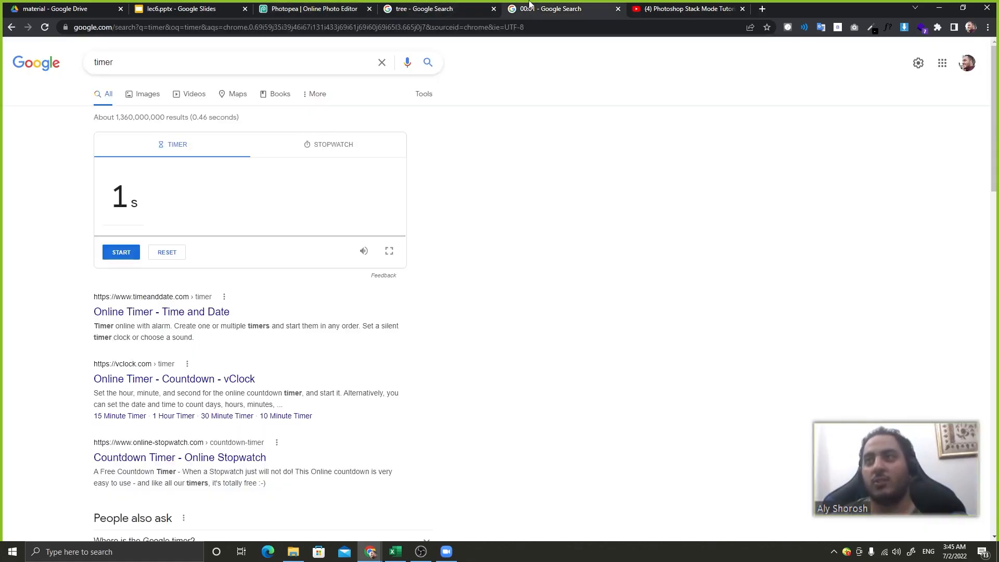
{"action": "left_click", "coordinate": [128, 209]}
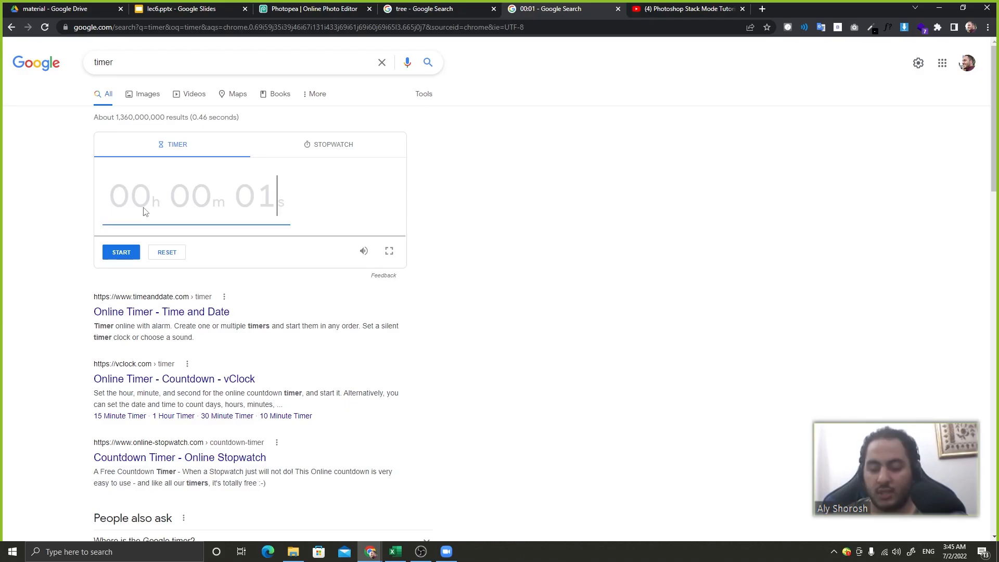
{"action": "type", "text": "00s"}
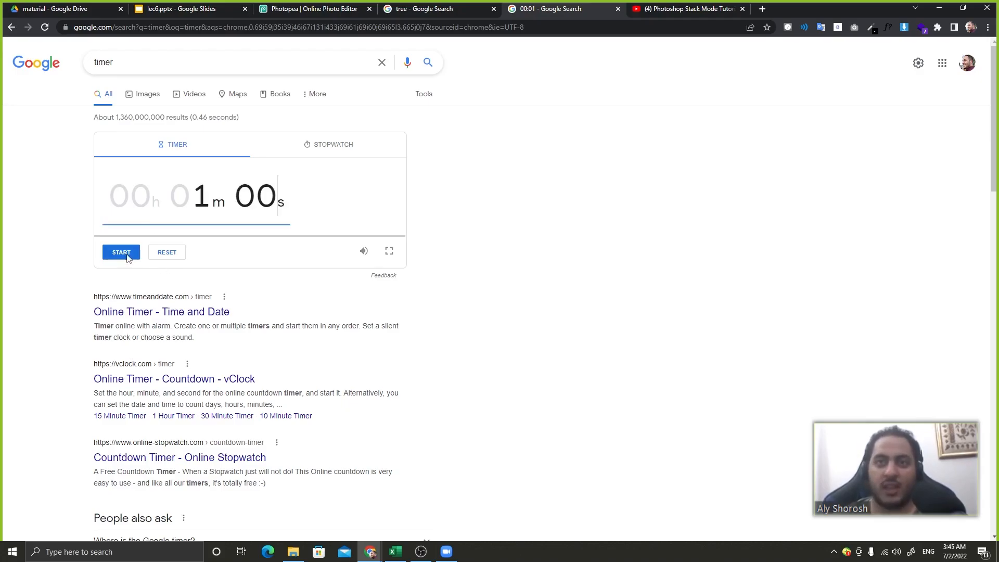
{"action": "left_click", "coordinate": [128, 255]}
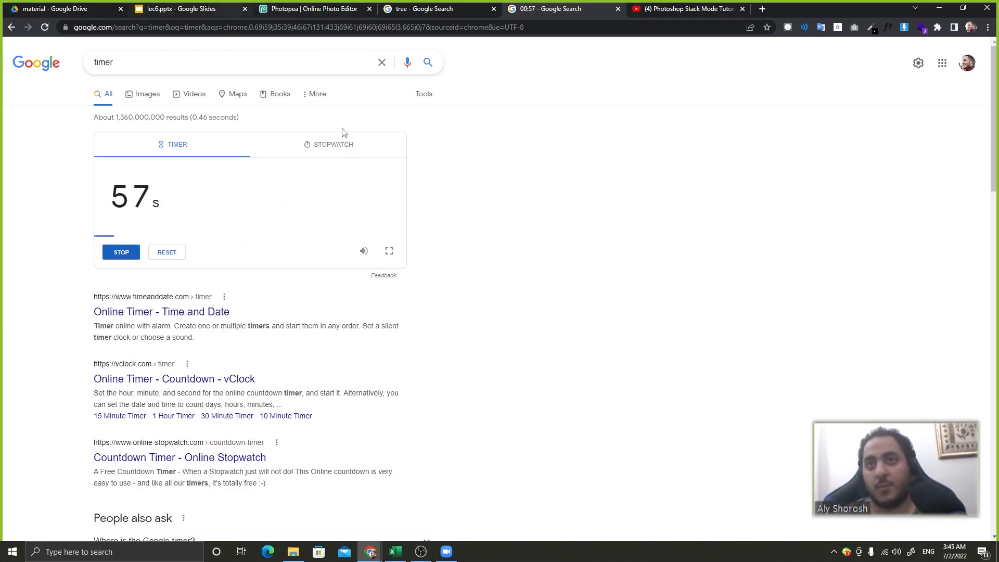
Open session 6.psd from the local materials folder in Photopea to view its layers, and close the document
{"action": "left_click", "coordinate": [232, 9]}
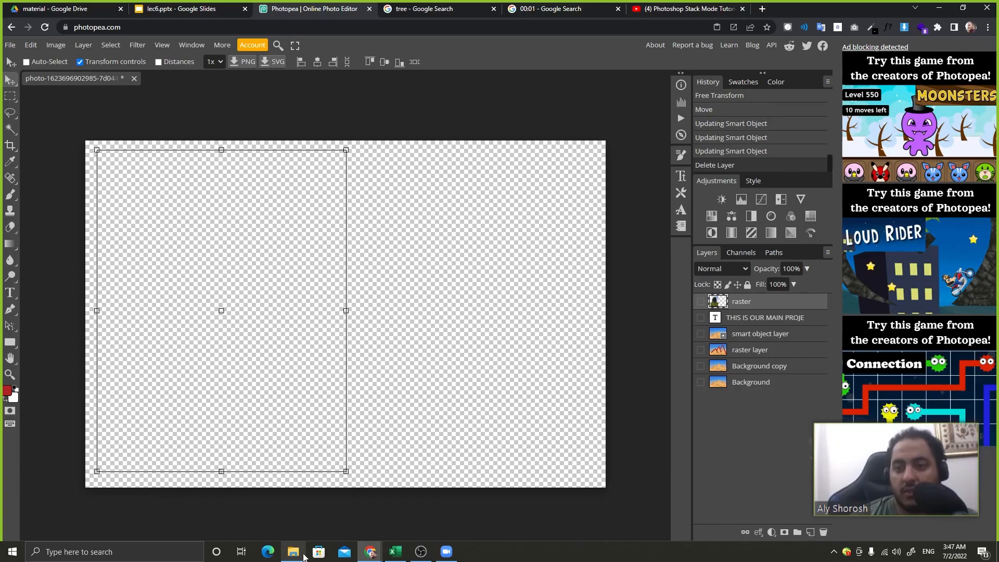
{"action": "mouse_move", "coordinate": [304, 557]}
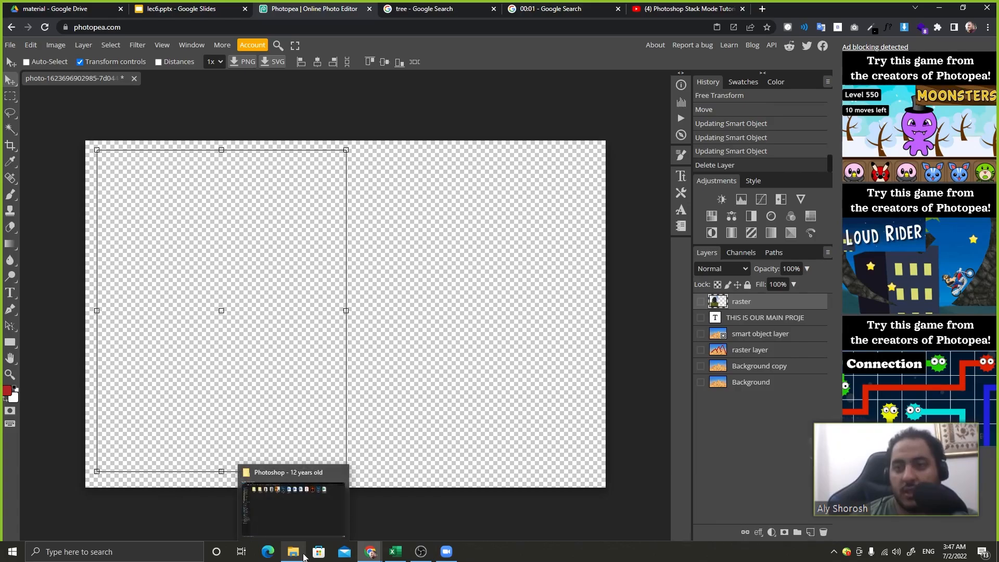
{"action": "left_click", "coordinate": [295, 513]}
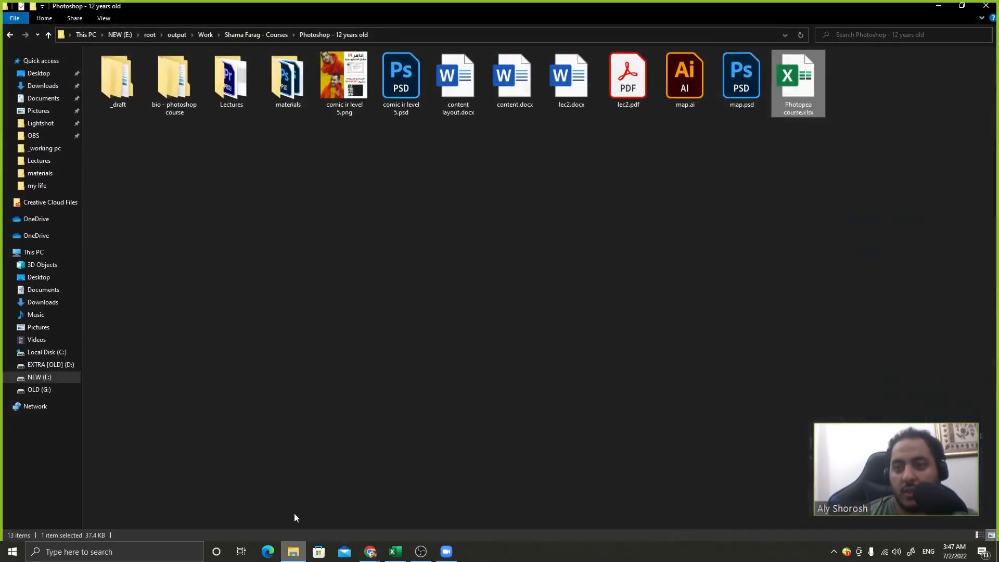
{"action": "double_click", "coordinate": [288, 78]}
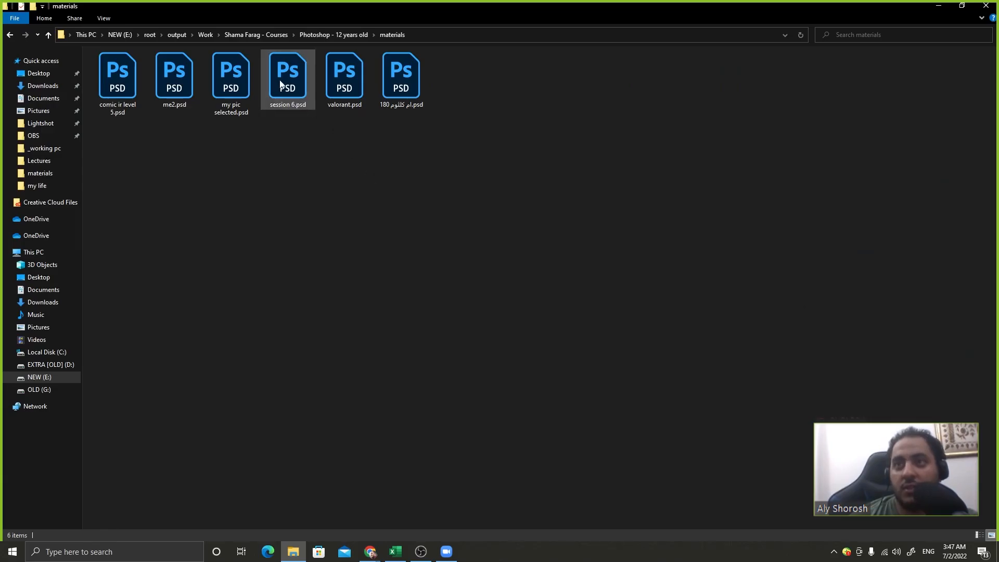
{"action": "left_click_drag", "start_coordinate": [288, 99], "coordinate": [313, 79]}
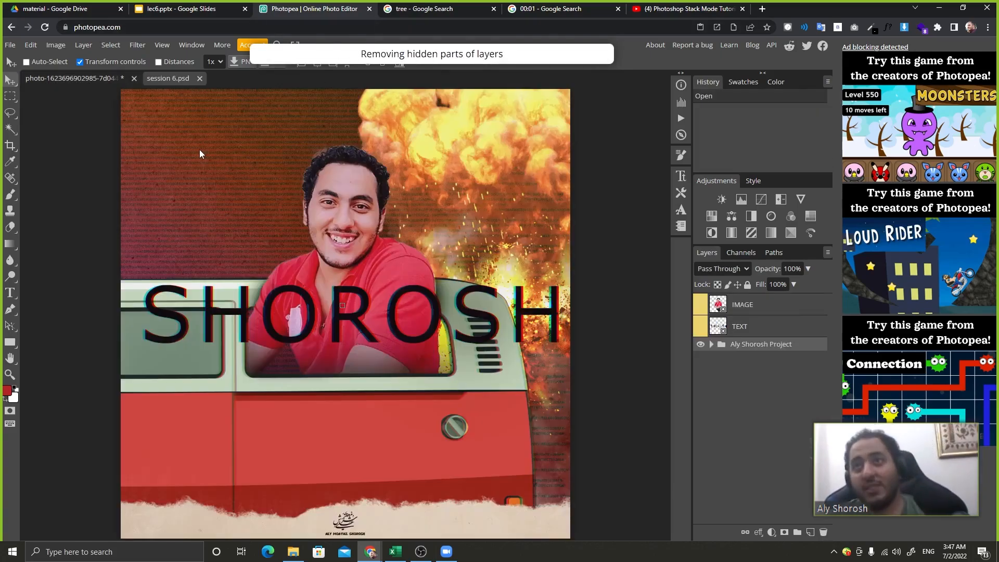
{"action": "left_click", "coordinate": [199, 78]}
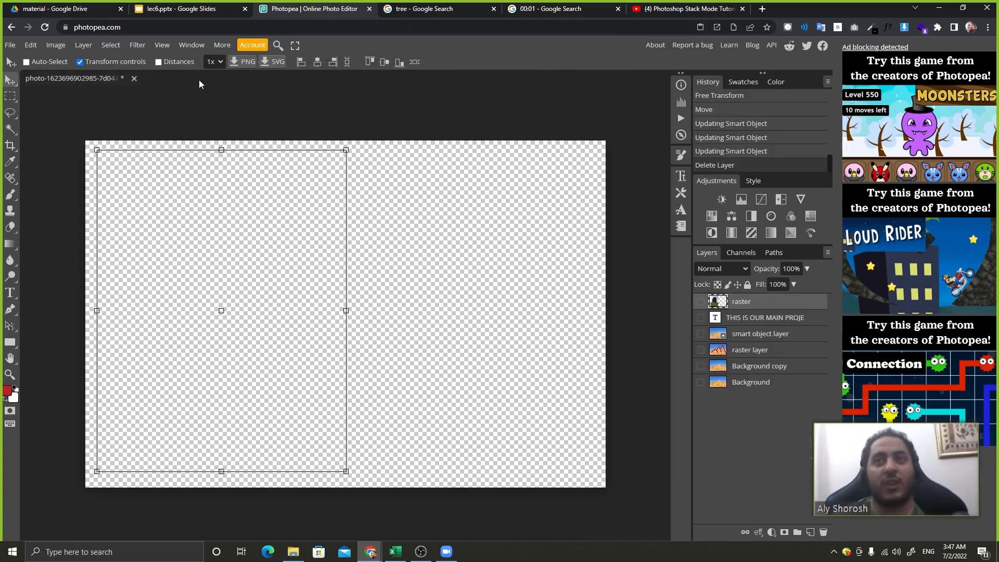
Open session 6.psd from the local materials folder in Photopea
{"action": "left_click", "coordinate": [10, 44]}
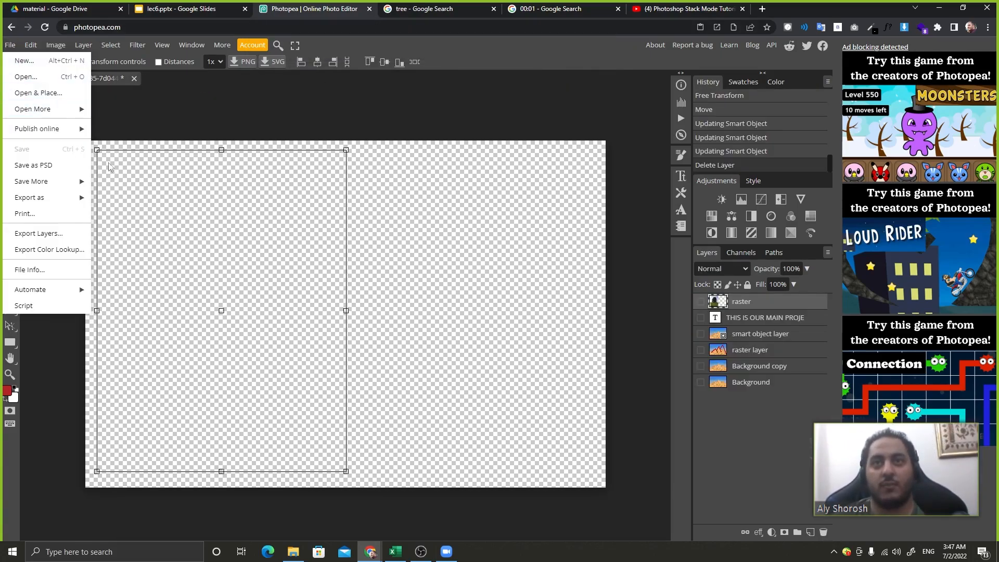
{"action": "left_click", "coordinate": [293, 552]}
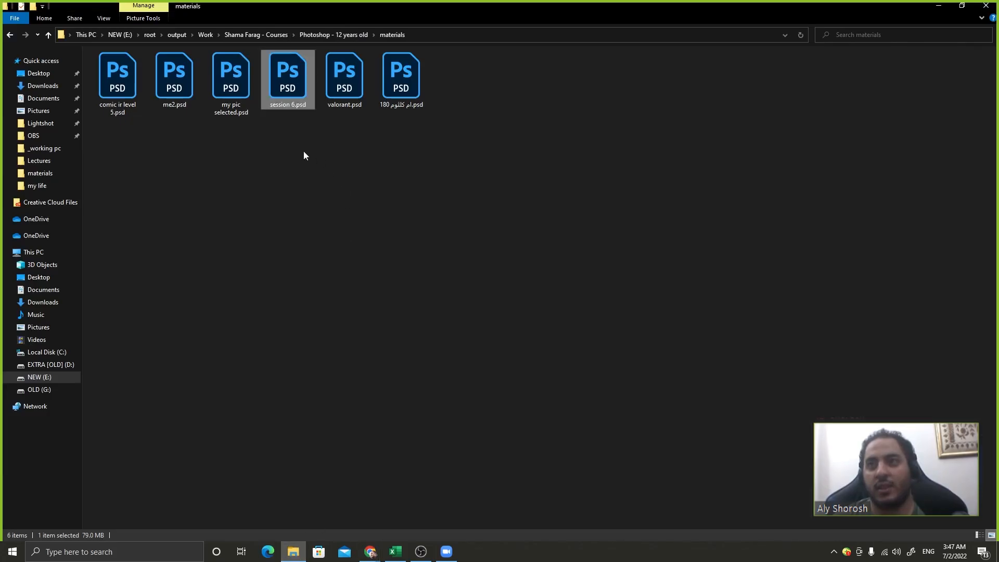
{"action": "left_click_drag", "start_coordinate": [273, 108], "coordinate": [329, 86]}
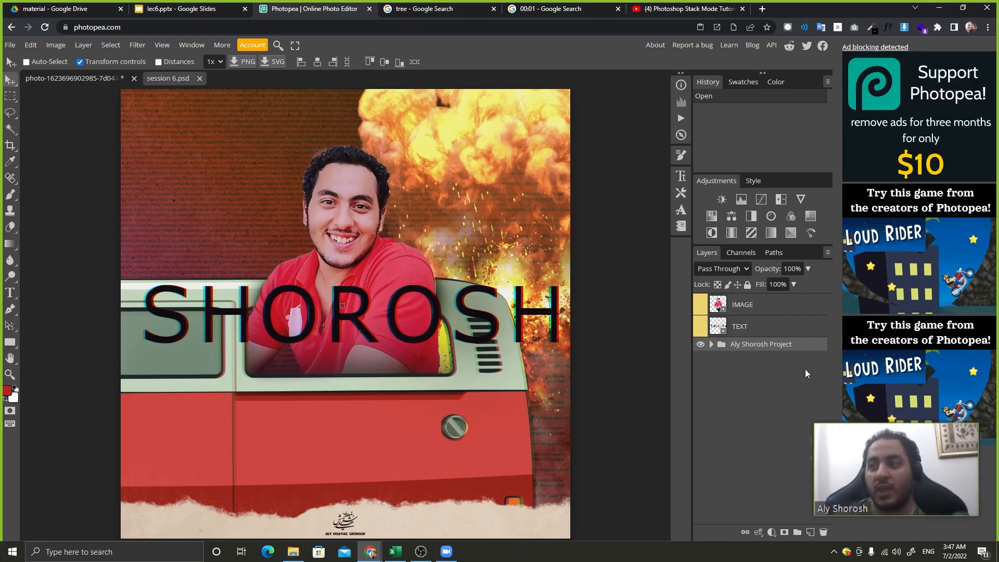
Lock the main project group below the TEXT layer and unlock it again
{"action": "left_click_drag", "start_coordinate": [771, 349], "coordinate": [787, 324]}
{"action": "left_click", "coordinate": [747, 284]}
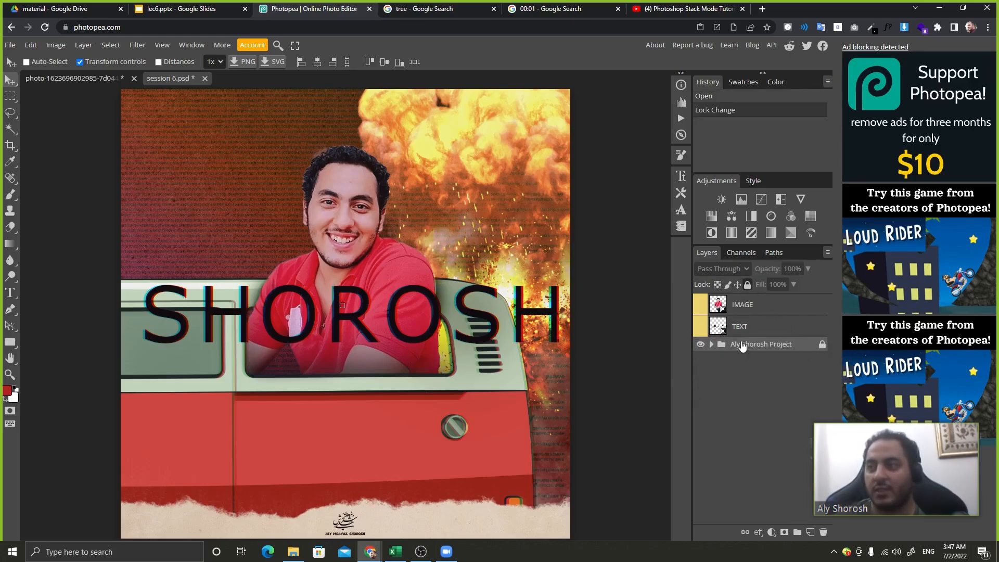
{"action": "left_click", "coordinate": [822, 346]}
Examine the project group's nested layers, including the "me" group and its copies, and collapse them to inspect the IMAGE and TEXT layers
{"action": "left_click", "coordinate": [712, 344]}
{"action": "scroll", "coordinate": [728, 375], "scroll_direction": "down", "scroll_amount": 2}
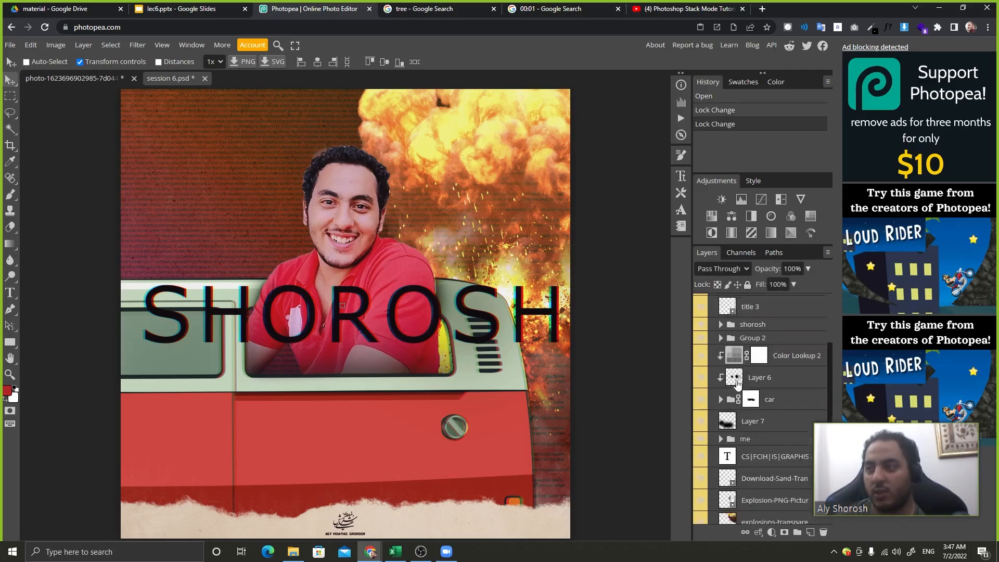
{"action": "left_click", "coordinate": [721, 386]}
{"action": "scroll", "coordinate": [733, 380], "scroll_direction": "down", "scroll_amount": 1}
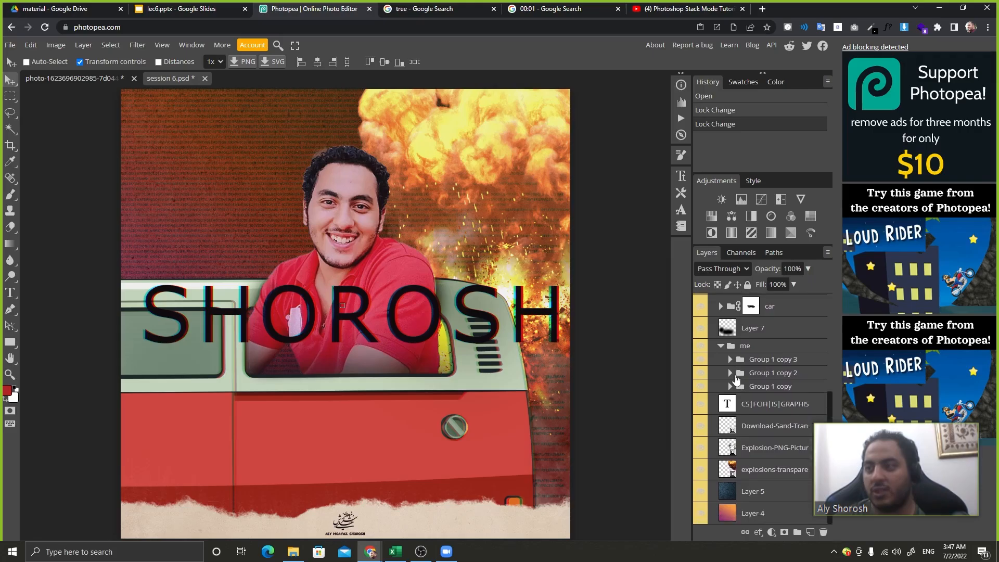
{"action": "left_click", "coordinate": [731, 373]}
{"action": "scroll", "coordinate": [735, 374], "scroll_direction": "down", "scroll_amount": 1}
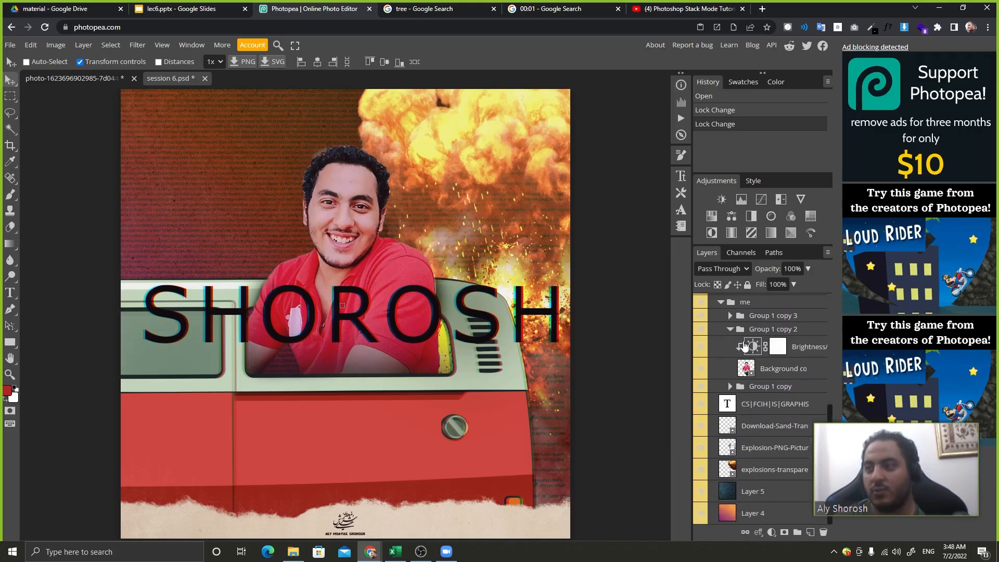
{"action": "scroll", "coordinate": [737, 376], "scroll_direction": "up", "scroll_amount": 1}
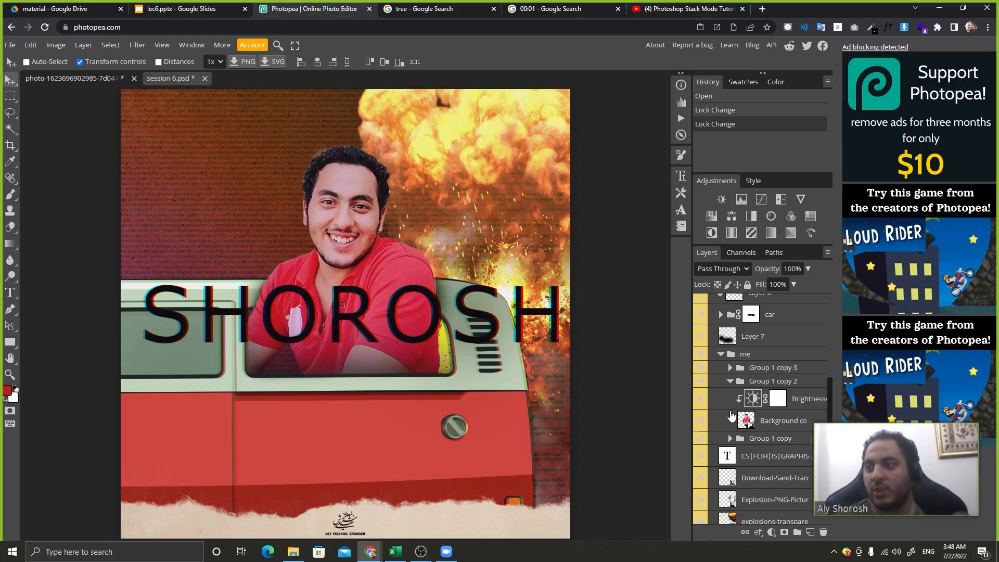
{"action": "left_click", "coordinate": [730, 438]}
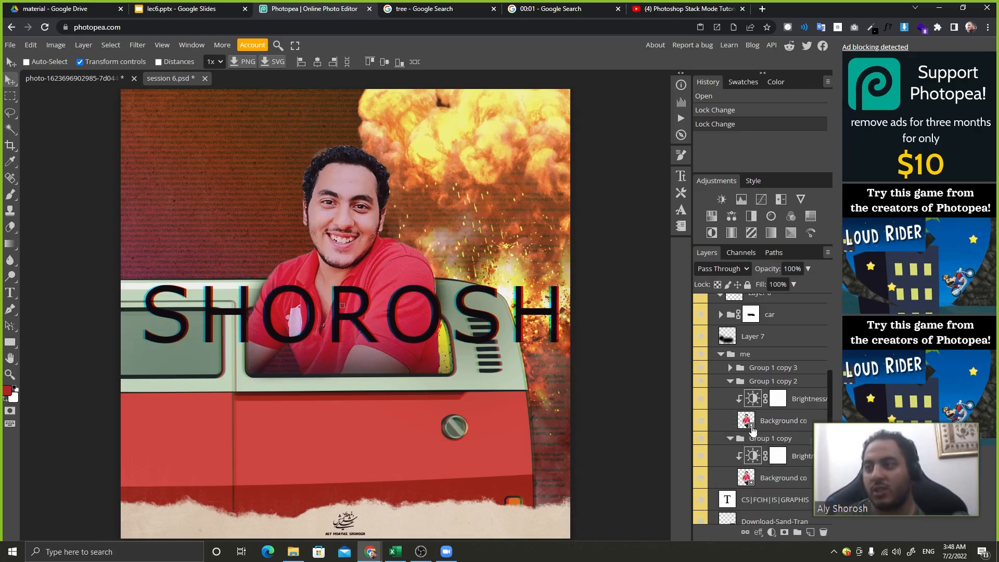
{"action": "left_click", "coordinate": [731, 439]}
{"action": "left_click", "coordinate": [730, 381]}
{"action": "left_click", "coordinate": [720, 355]}
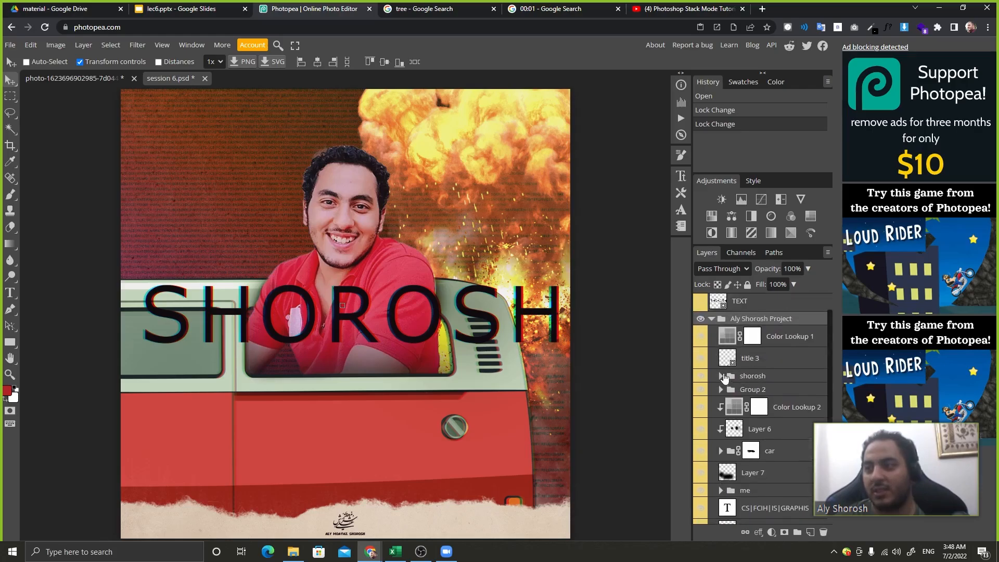
{"action": "left_click", "coordinate": [712, 326]}
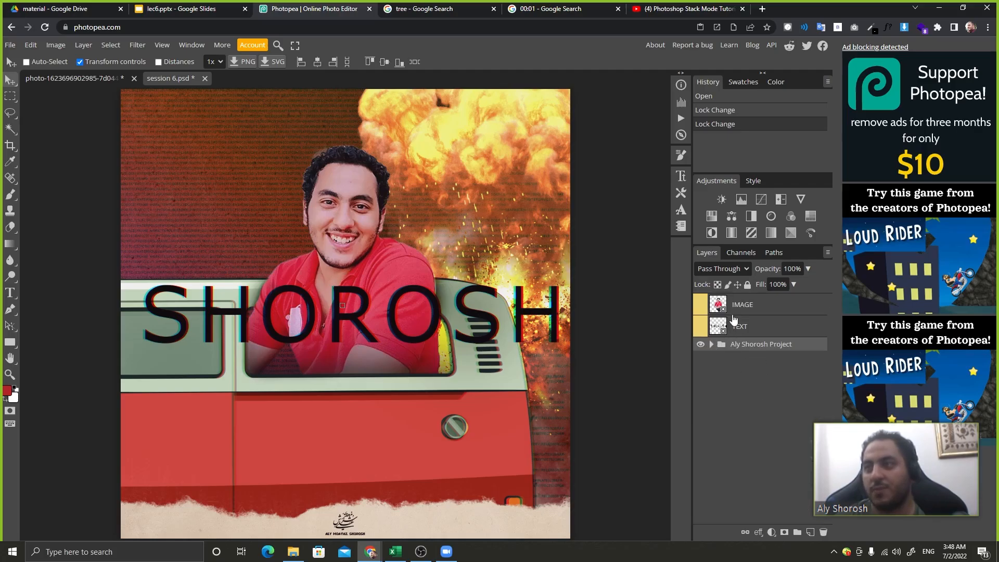
{"action": "left_click", "coordinate": [750, 310]}
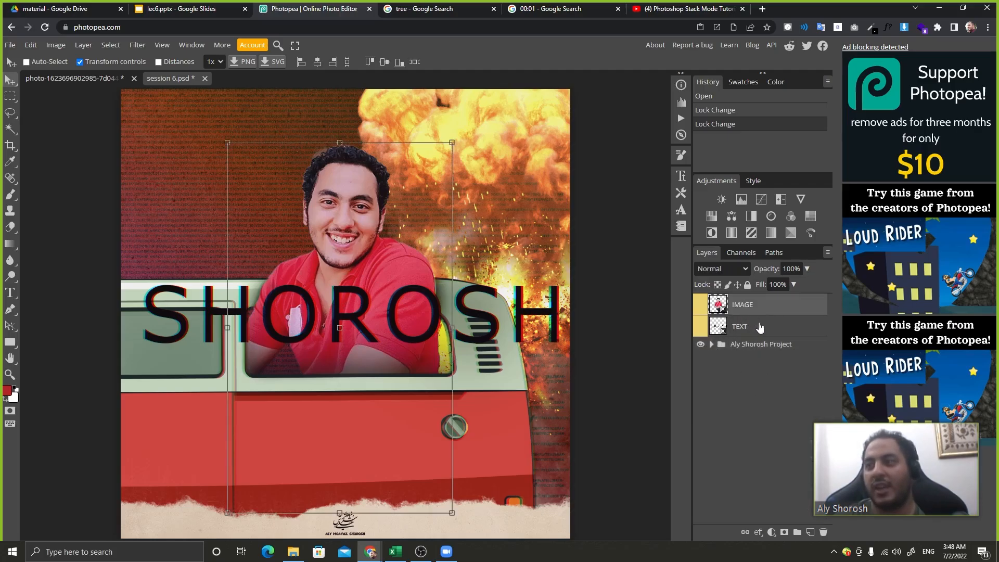
{"action": "left_click", "coordinate": [751, 326]}
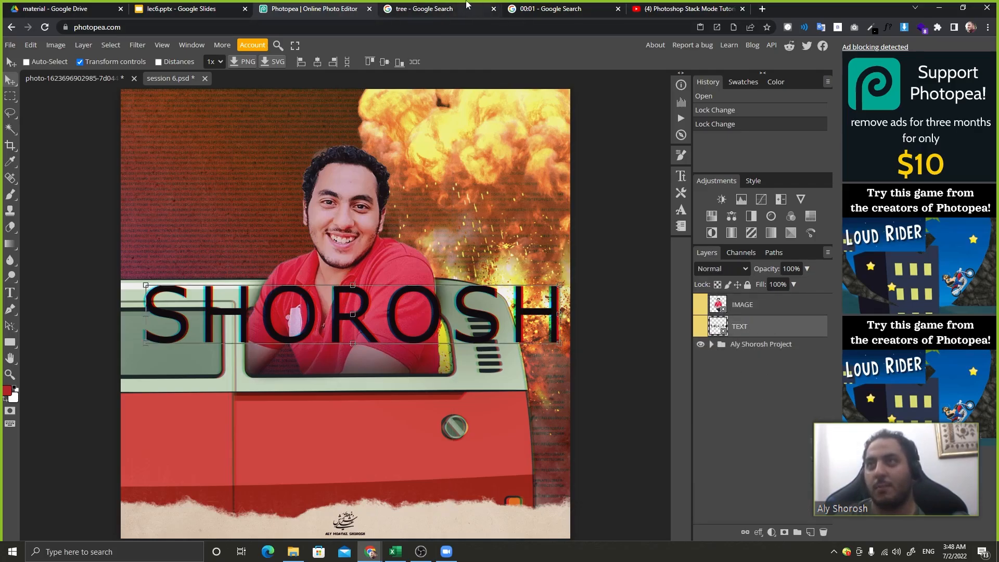
Switch to the Google Images tree search and search for "SALAH" to find a replacement photo
{"action": "left_click", "coordinate": [432, 10]}
{"action": "type", "text": "SALA"}
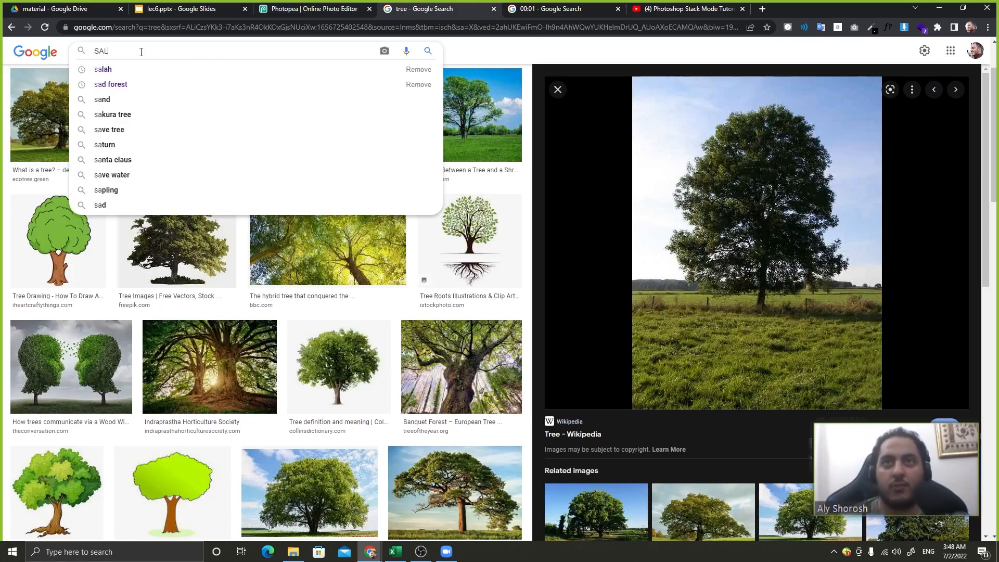
{"action": "type", "text": "H"}
{"action": "key", "text": "Return"}
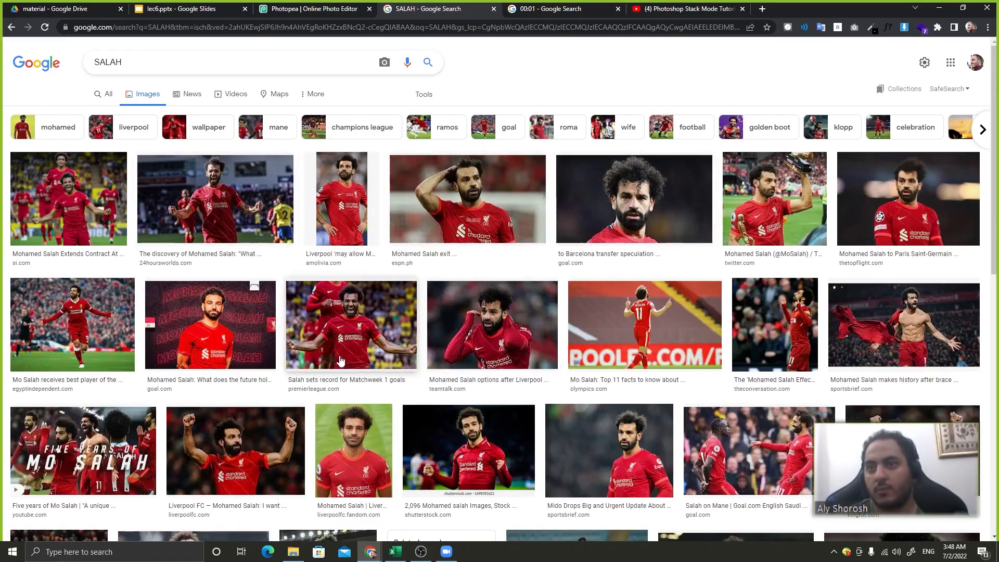
{"action": "left_click", "coordinate": [381, 359]}
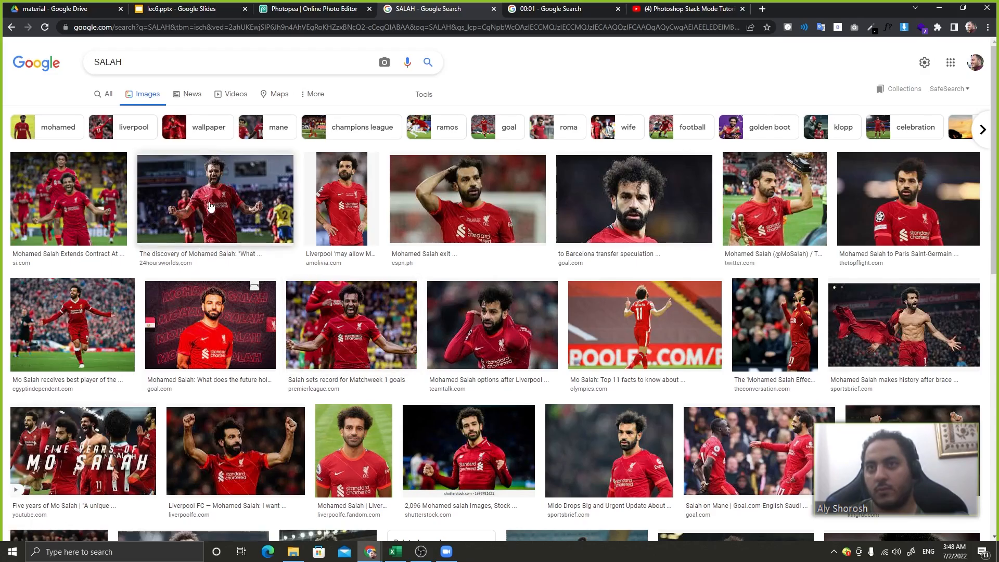
Refine the image search to "SALAH PNG"
{"action": "left_click", "coordinate": [193, 56]}
{"action": "type", "text": "PNG"}
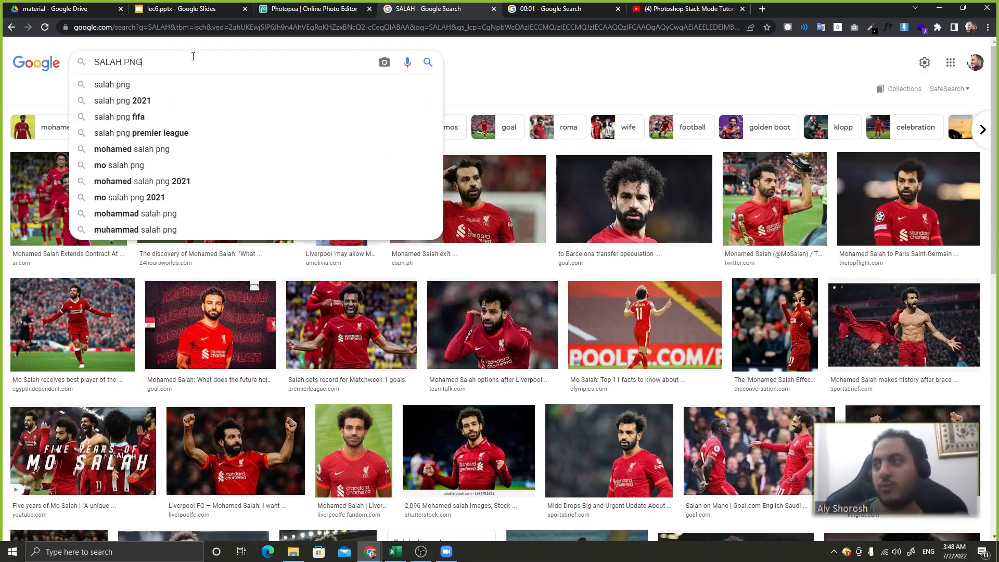
{"action": "key", "text": "Return"}
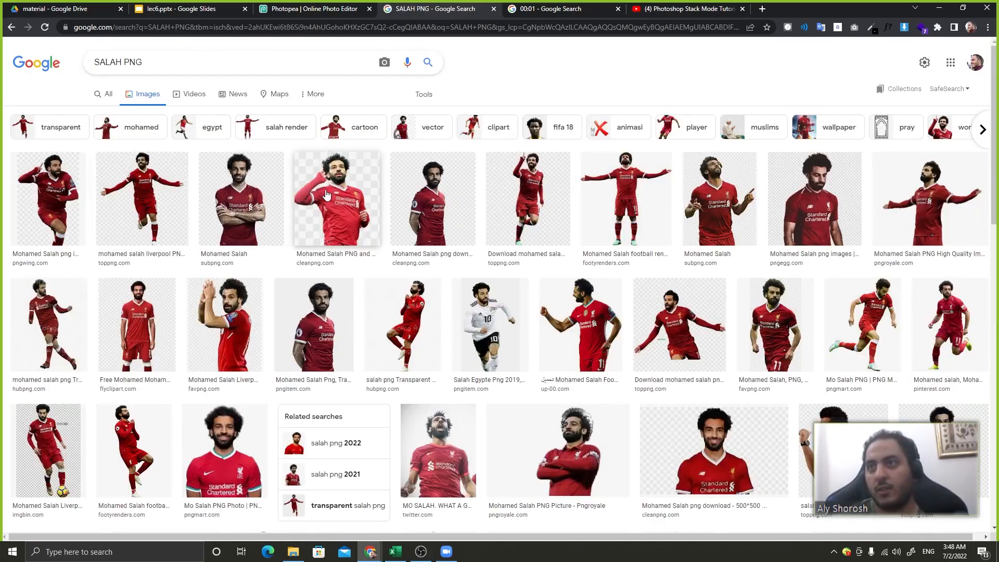
Preview several player cutouts and choose the Pngroyale image with outstretched arms
{"action": "left_click", "coordinate": [73, 325]}
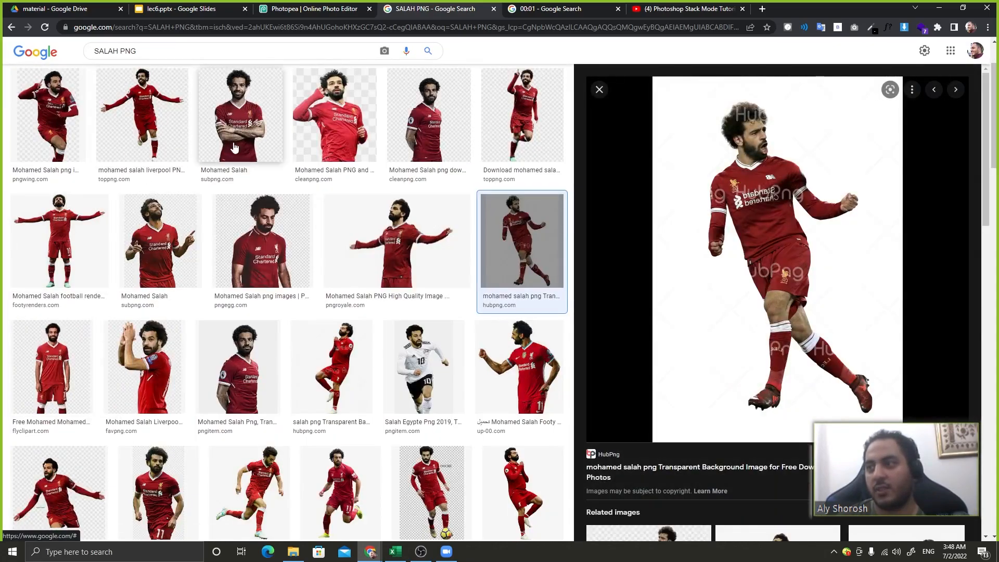
{"action": "left_click", "coordinate": [366, 99]}
{"action": "left_click", "coordinate": [409, 123]}
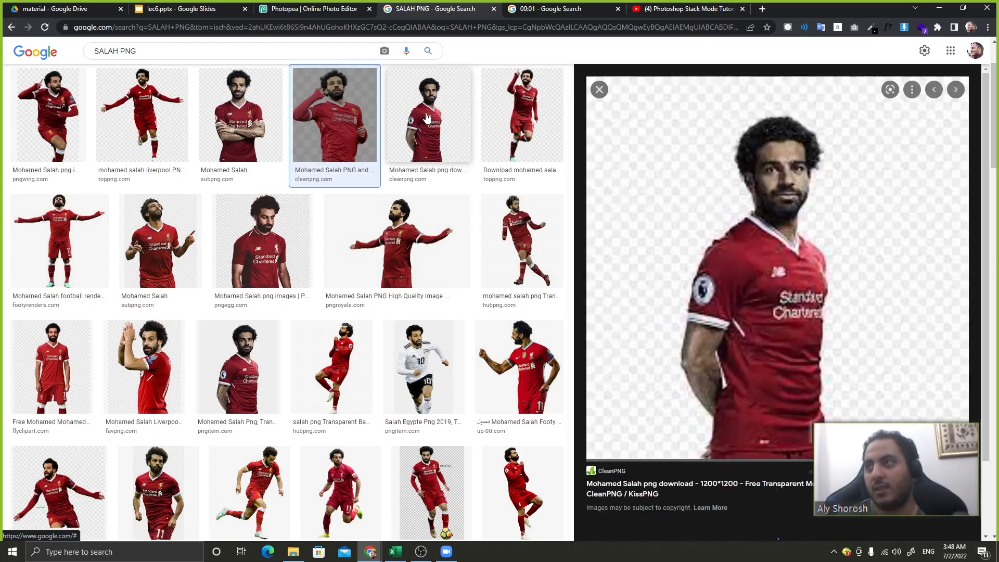
{"action": "left_click", "coordinate": [354, 269]}
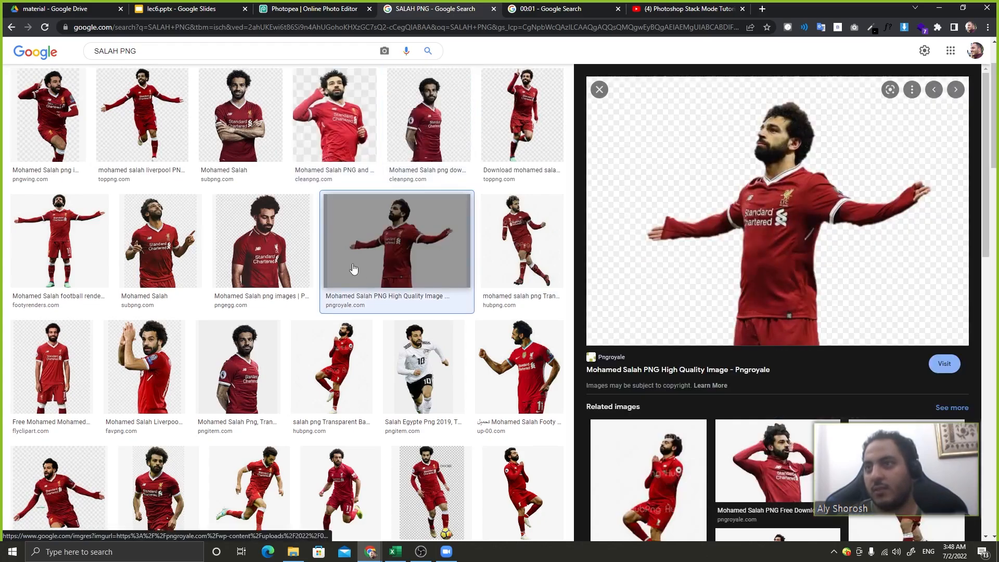
{"action": "left_click_drag", "start_coordinate": [731, 242], "coordinate": [370, 192]}
{"action": "key", "text": "Return"}
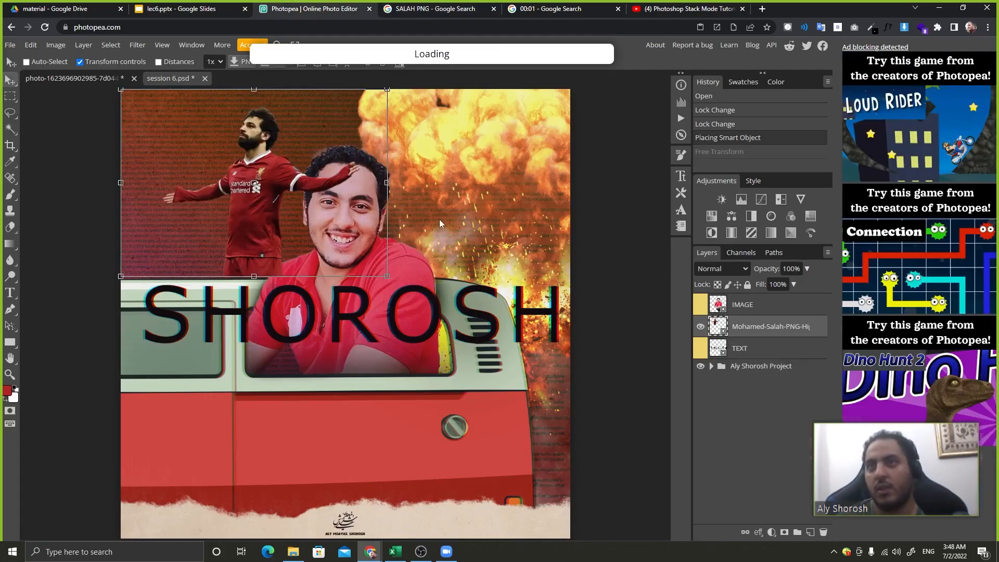
{"action": "key", "text": "ctrl+z"}
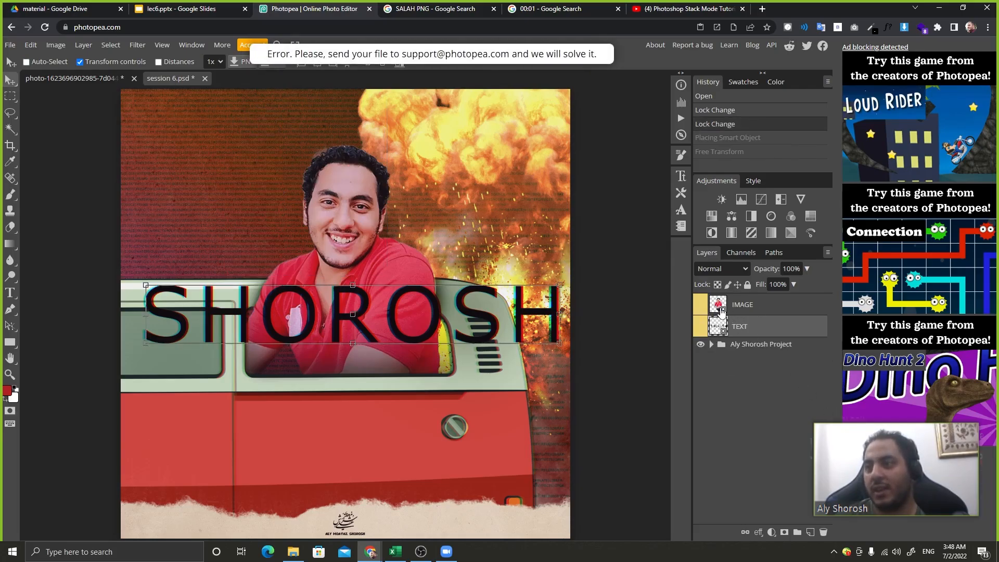
Open the contents of the IMAGE smart object and place the Pngroyale Salah cutout above the existing portrait
{"action": "double_click", "coordinate": [718, 306]}
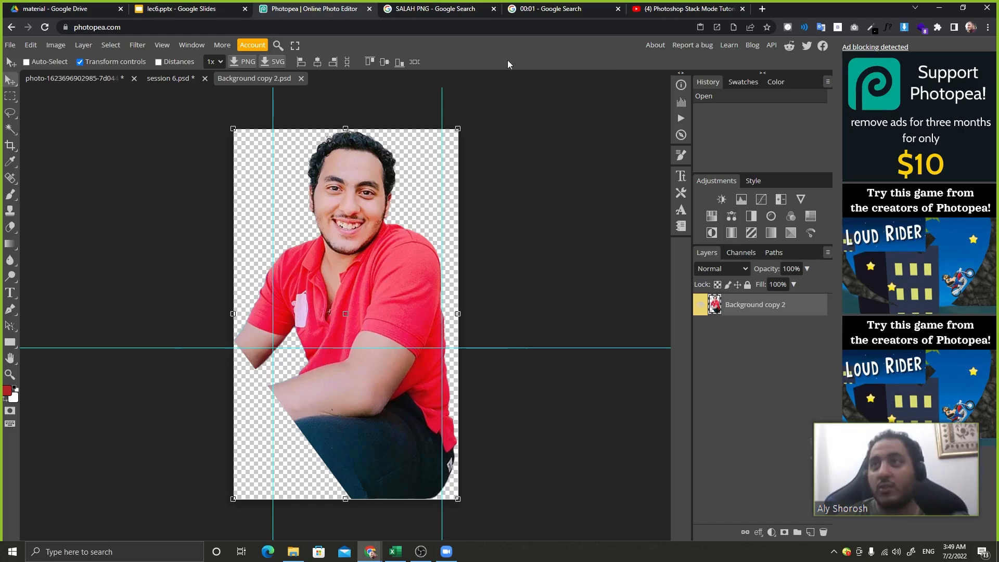
{"action": "left_click", "coordinate": [543, 9]}
{"action": "left_click", "coordinate": [450, 9]}
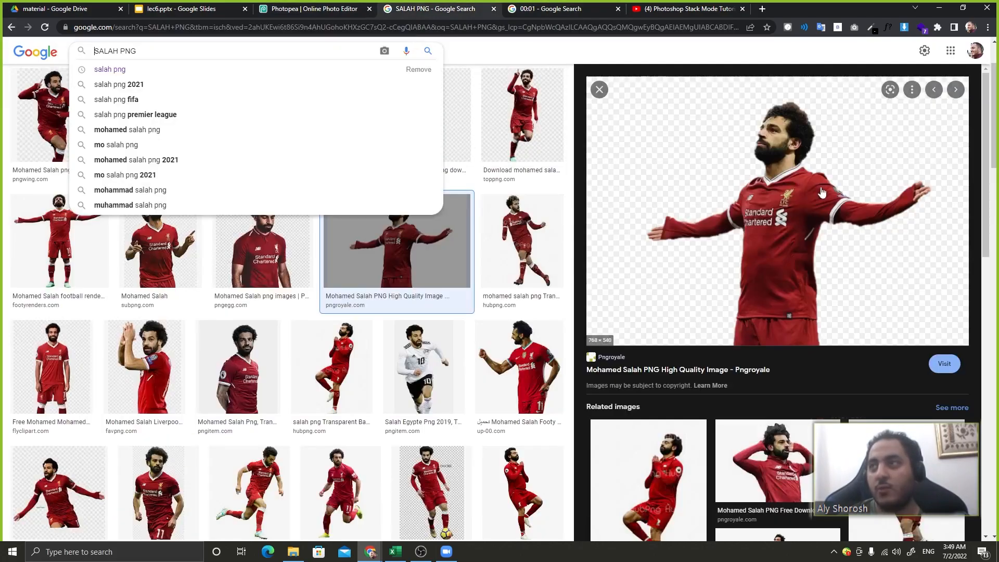
{"action": "left_click", "coordinate": [291, 9]}
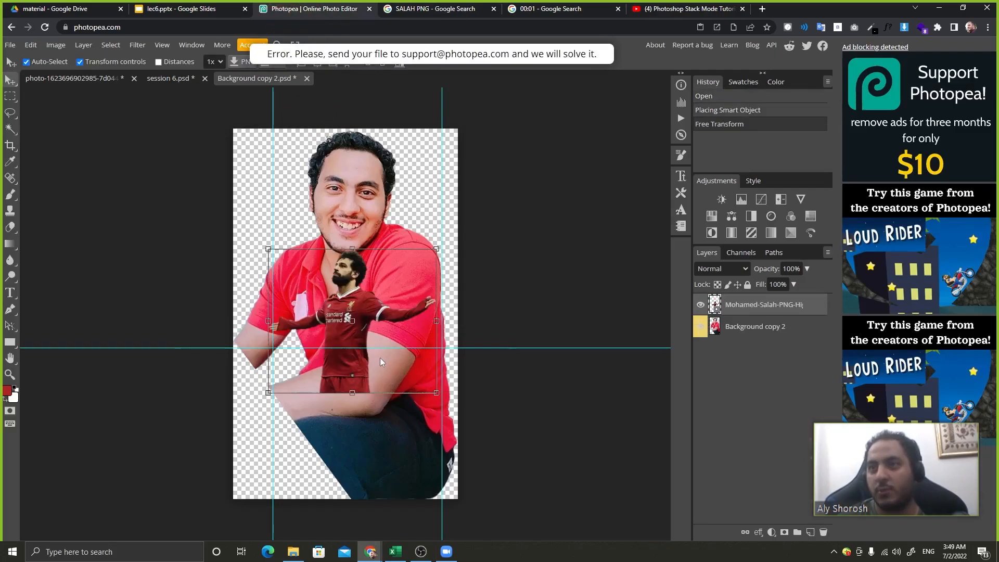
{"action": "left_click_drag", "start_coordinate": [438, 248], "coordinate": [508, 201]}
{"action": "key", "text": "ctrl+z"}
{"action": "key", "text": "ctrl+z"}
Scale the Salah cutout to about 213% and position it so its head covers the portrait's head
{"action": "left_click_drag", "start_coordinate": [456, 235], "coordinate": [602, 105]}
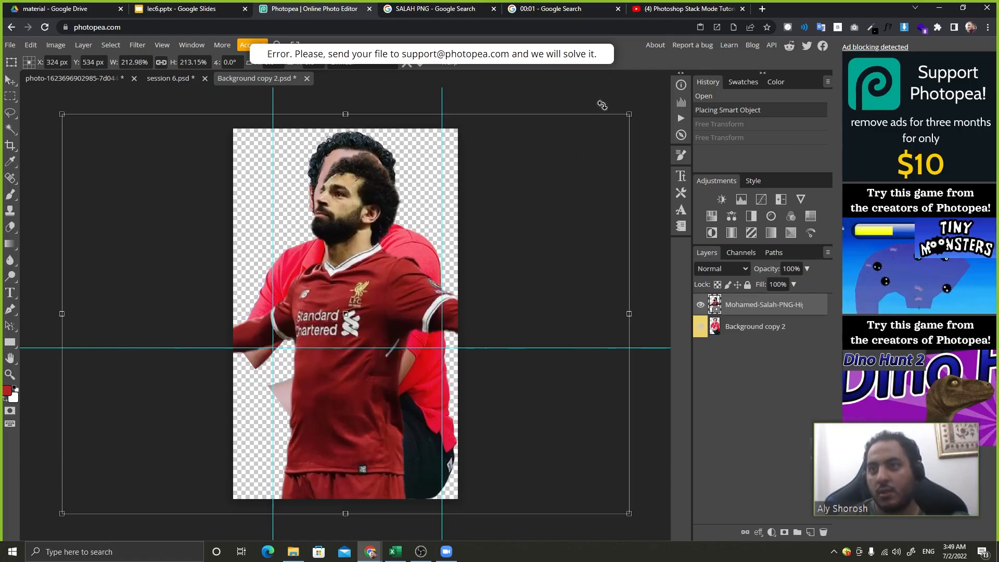
{"action": "left_click_drag", "start_coordinate": [416, 327], "coordinate": [402, 290]}
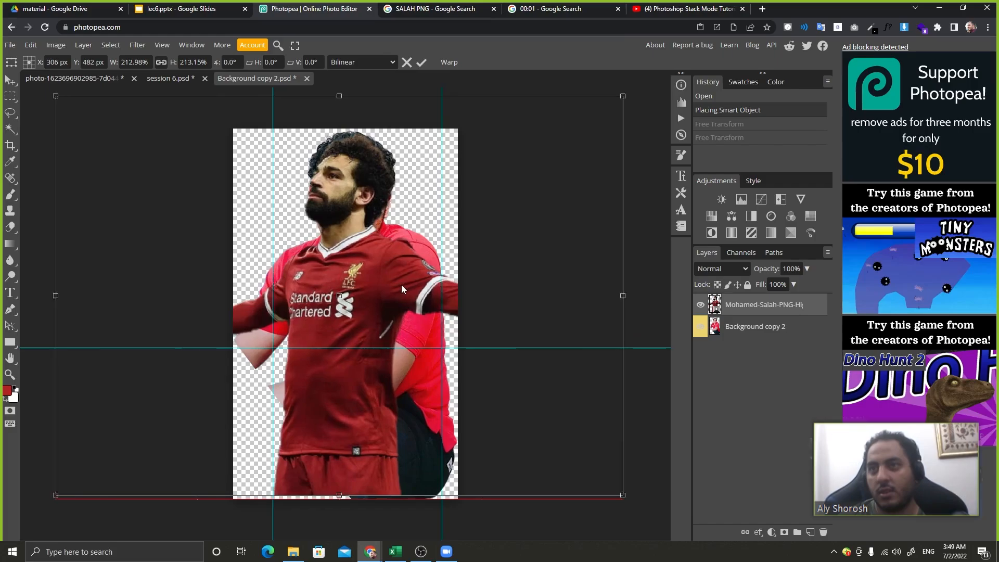
{"action": "left_click", "coordinate": [422, 63]}
Hide the Background copy 2 layer, then save and close the IMAGE smart object's contents
{"action": "left_click", "coordinate": [701, 328]}
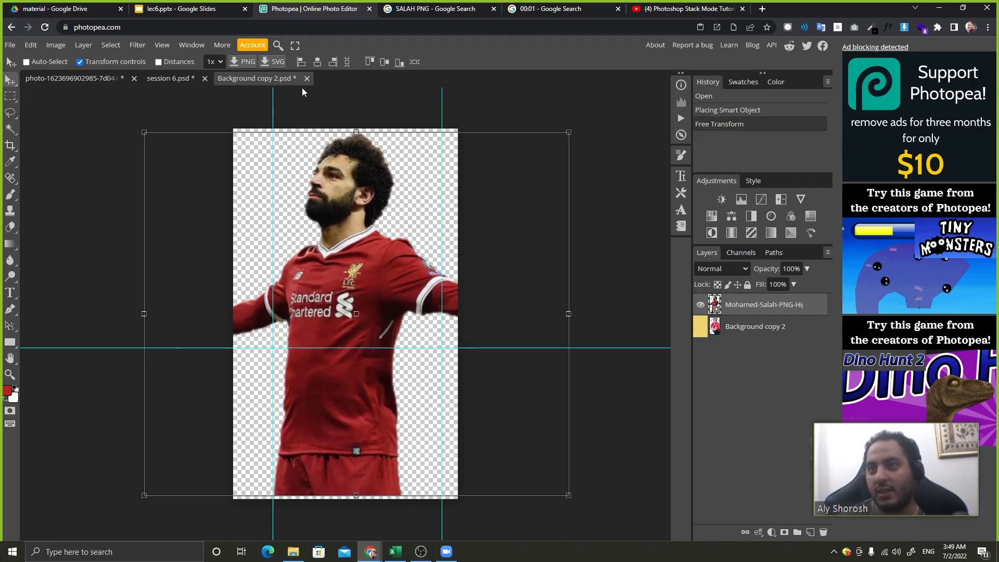
{"action": "key", "text": "ctrl+s"}
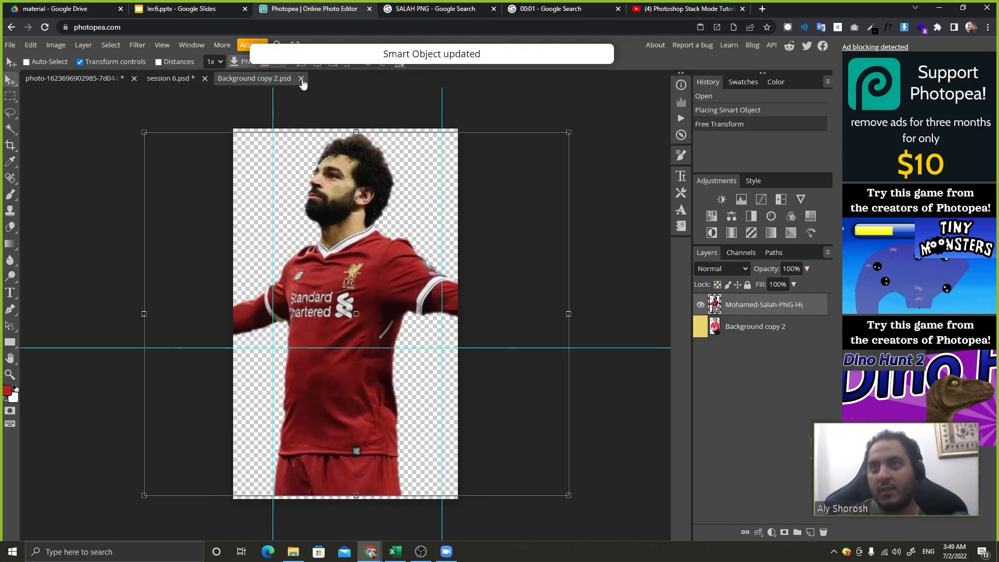
{"action": "left_click", "coordinate": [301, 78]}
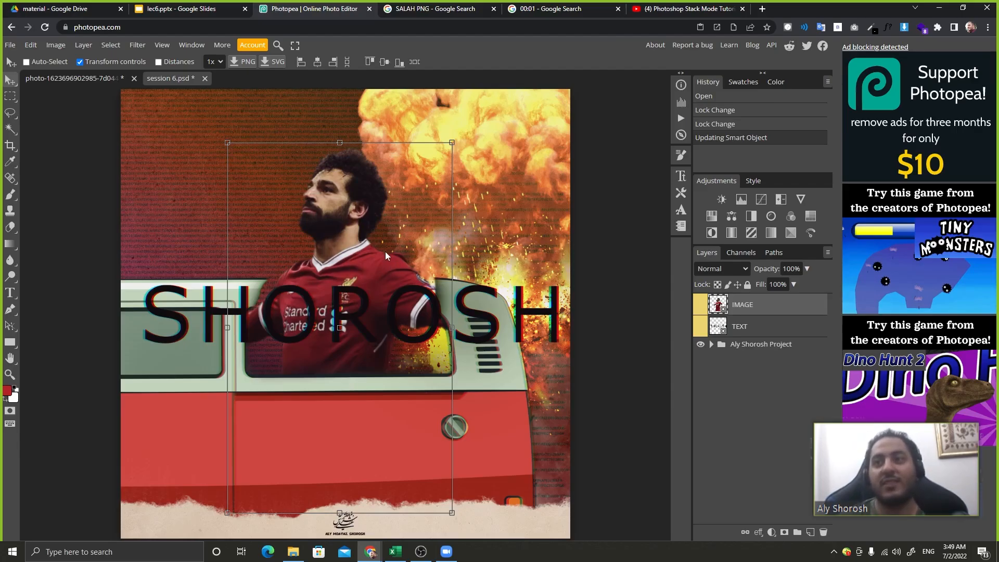
Reopen the IMAGE smart object, enlarge the Salah cutout to about 254%, shift it down to fit the head, and save and close it
{"action": "double_click", "coordinate": [717, 308]}
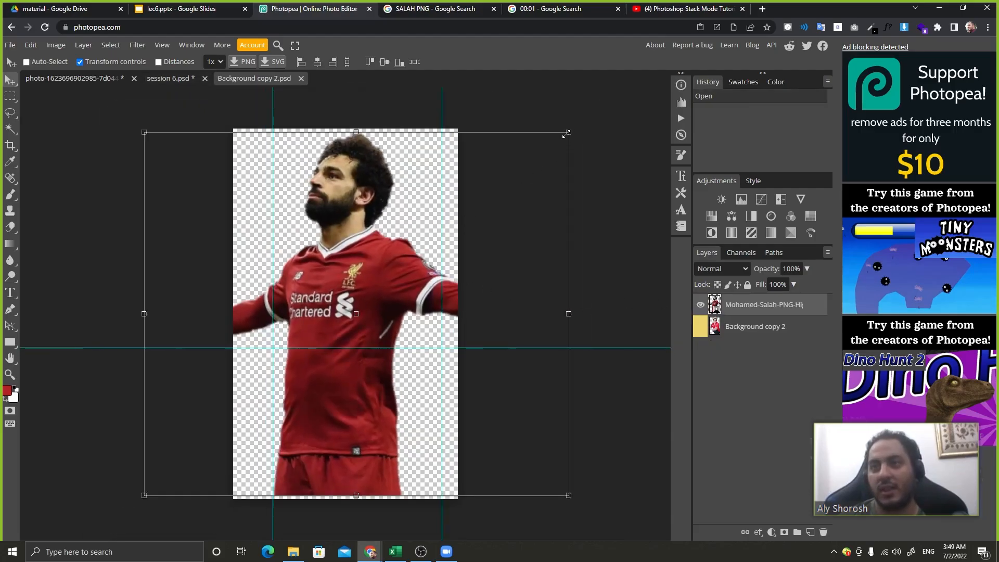
{"action": "left_click_drag", "start_coordinate": [569, 133], "coordinate": [685, 68], "text": "alt"}
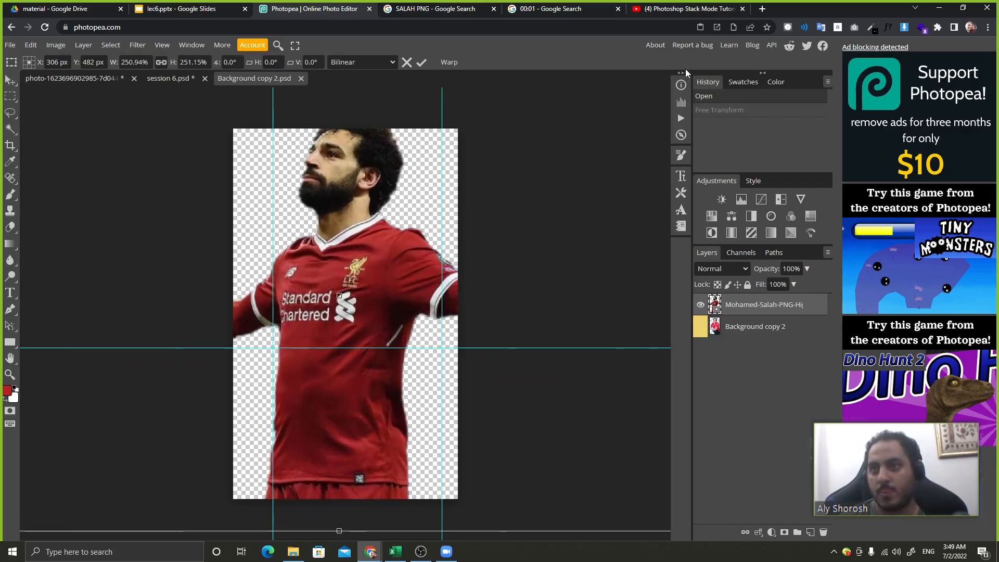
{"action": "left_click_drag", "start_coordinate": [459, 206], "coordinate": [454, 236]}
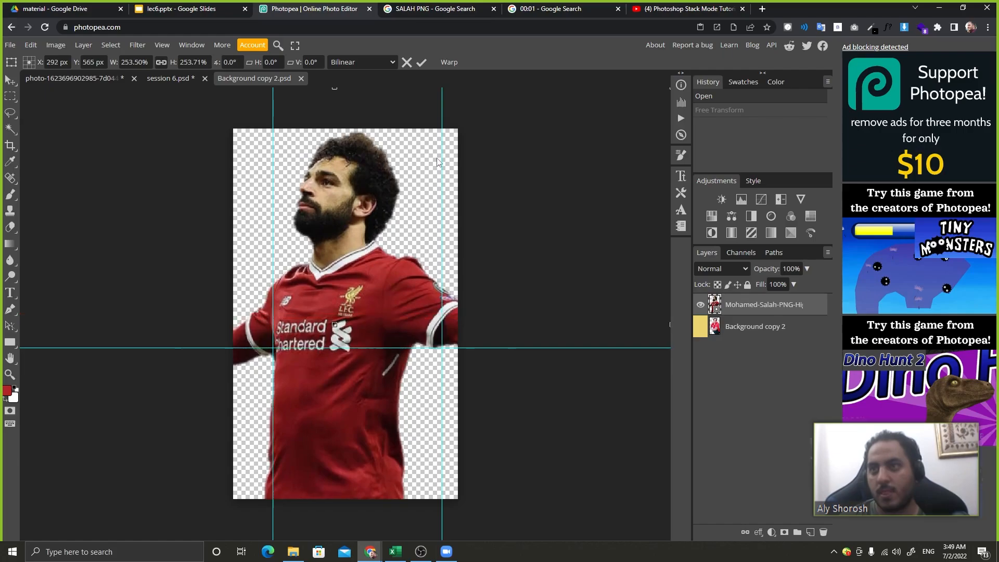
{"action": "left_click", "coordinate": [422, 62]}
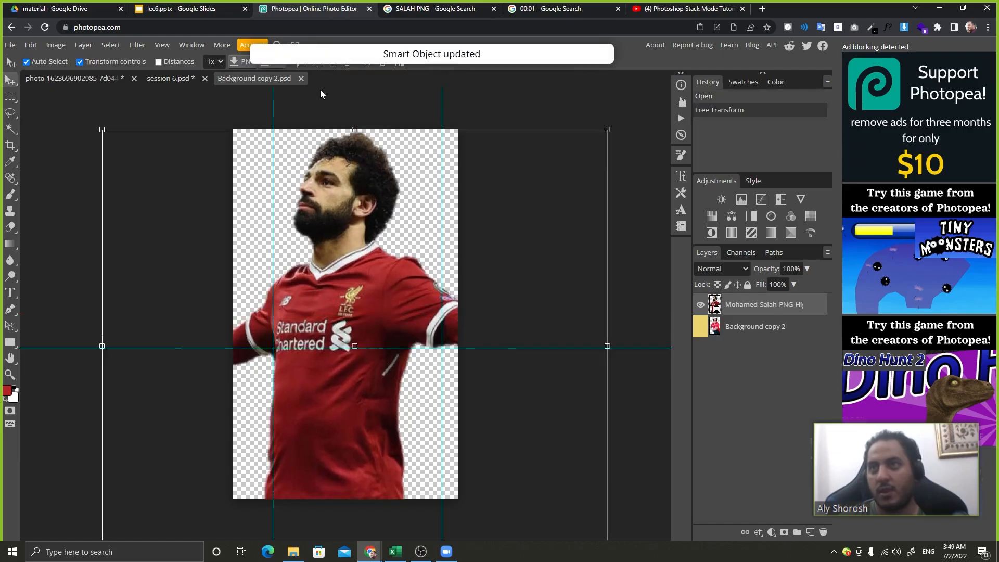
{"action": "left_click", "coordinate": [301, 79]}
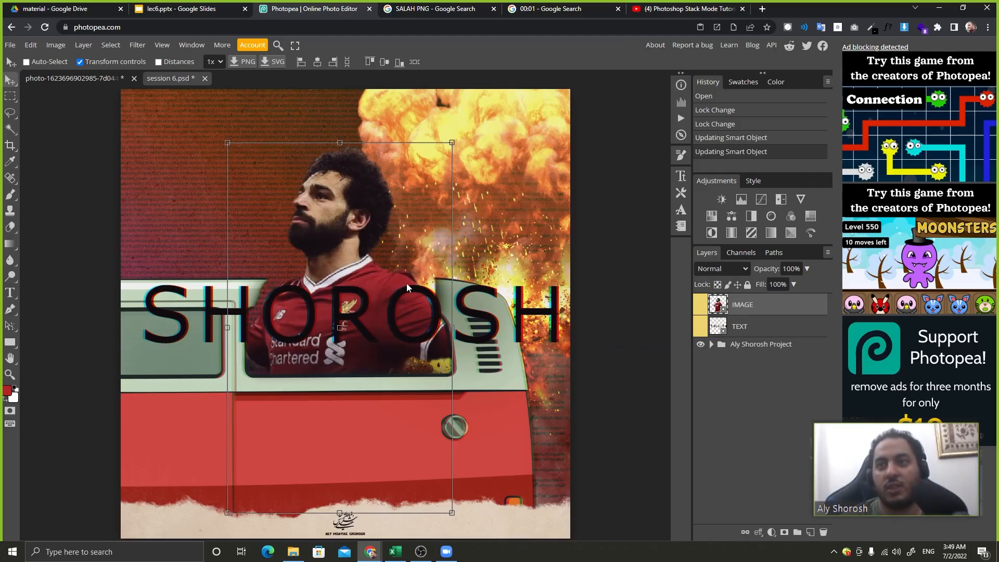
Replace the wording inside the TEXT smart object with SALAH, then save and close its contents
{"action": "double_click", "coordinate": [721, 332]}
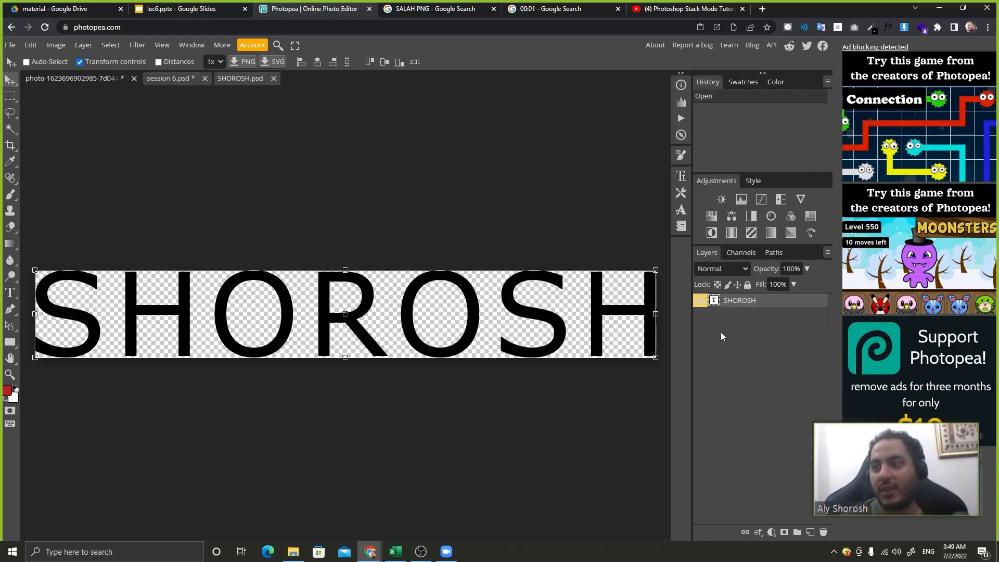
{"action": "double_click", "coordinate": [386, 334]}
{"action": "type", "text": "S"}
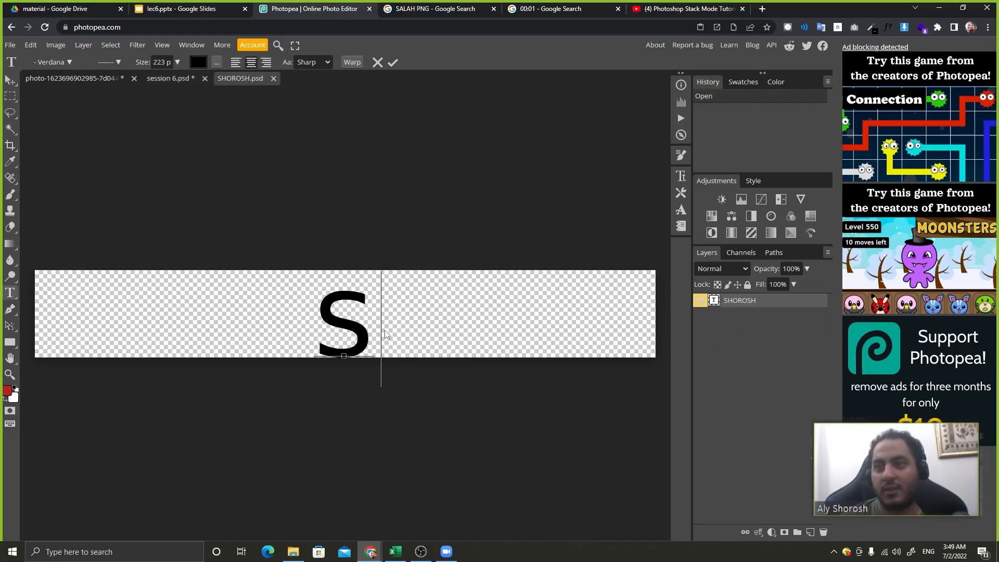
{"action": "key", "text": "BackSpace"}
{"action": "type", "text": "sL"}
{"action": "key", "text": "BackSpace"}
{"action": "key", "text": "BackSpace"}
{"action": "type", "text": "S"}
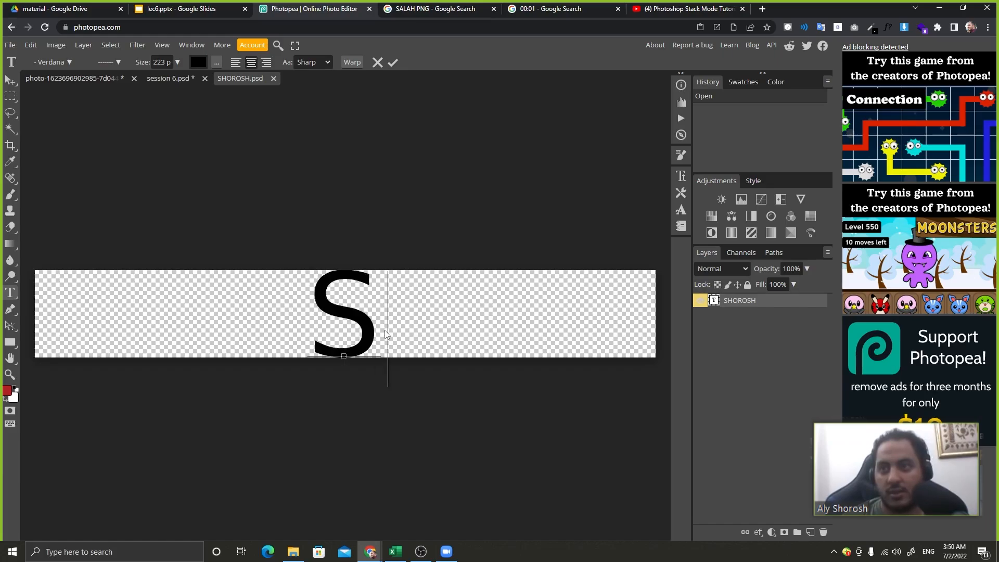
{"action": "type", "text": "ALAH"}
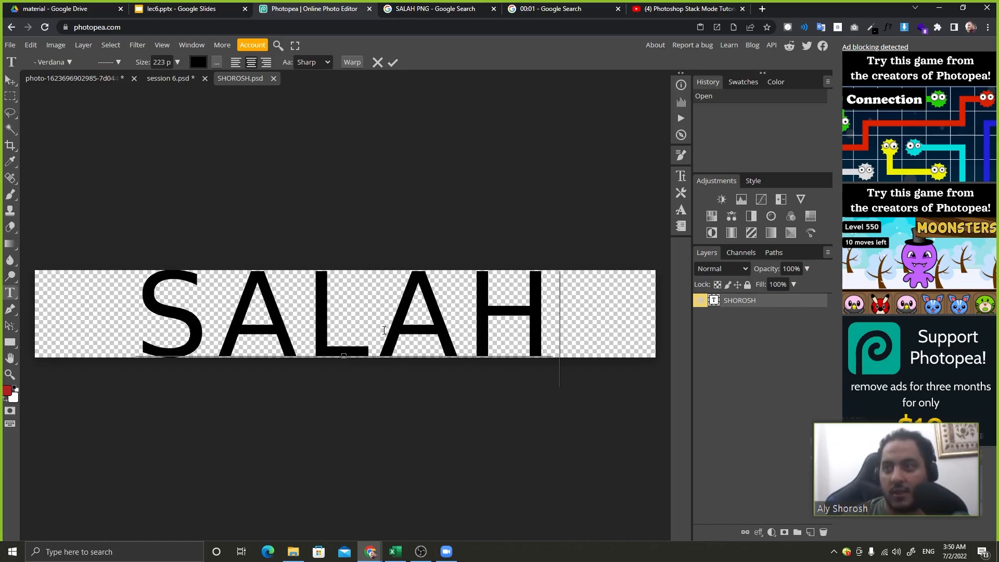
{"action": "left_click", "coordinate": [395, 63]}
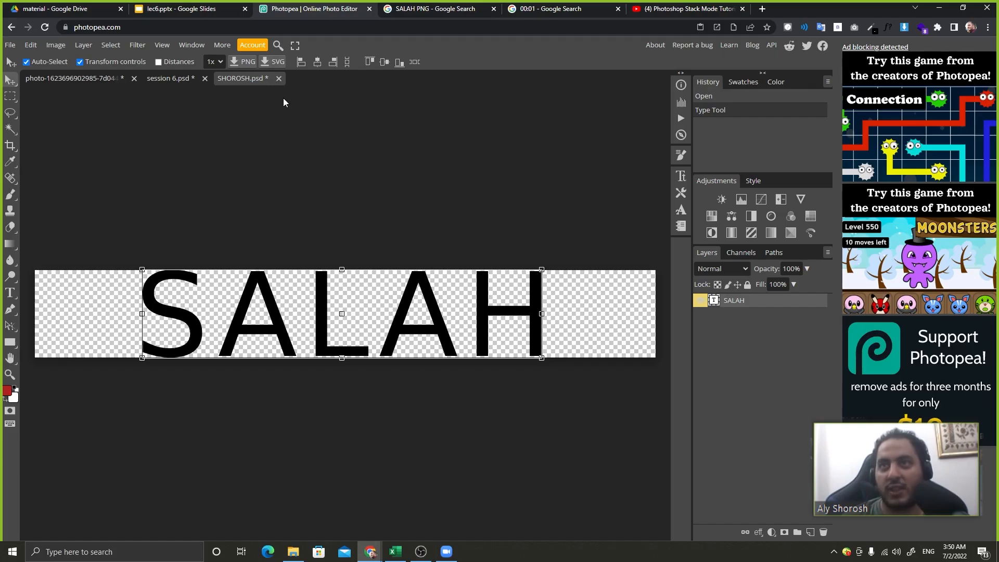
{"action": "key", "text": "ctrl+s"}
{"action": "left_click", "coordinate": [274, 80]}
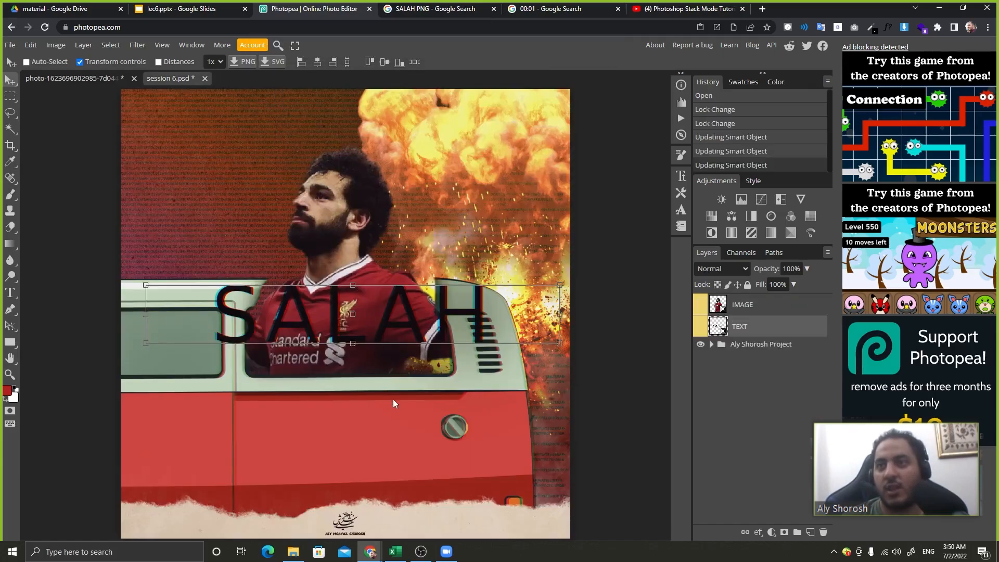
Reopen the TEXT smart object, set the SALAH text's colour to the dark red foreground colour, and save
{"action": "double_click", "coordinate": [722, 334]}
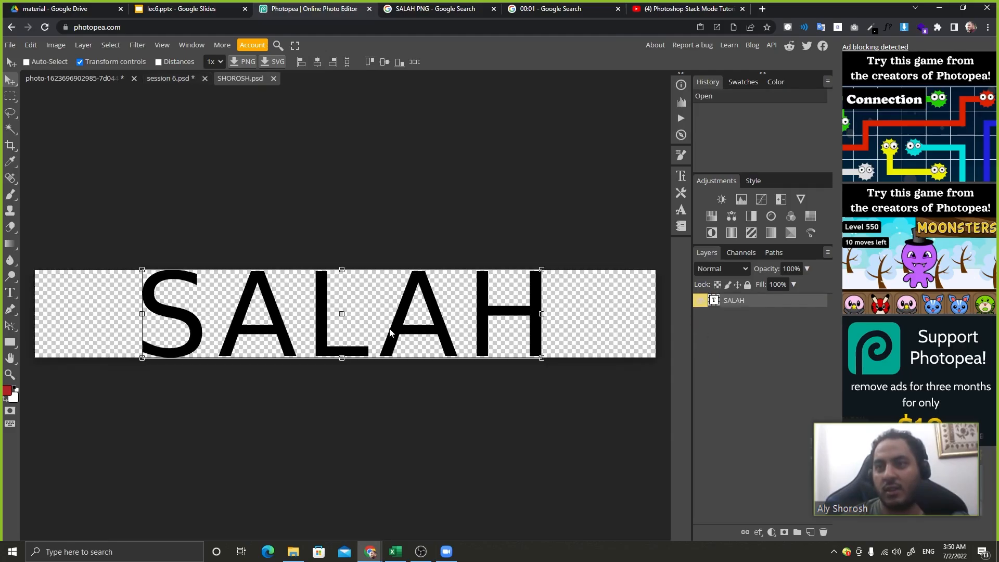
{"action": "double_click", "coordinate": [393, 333]}
{"action": "key", "text": "ctrl+a"}
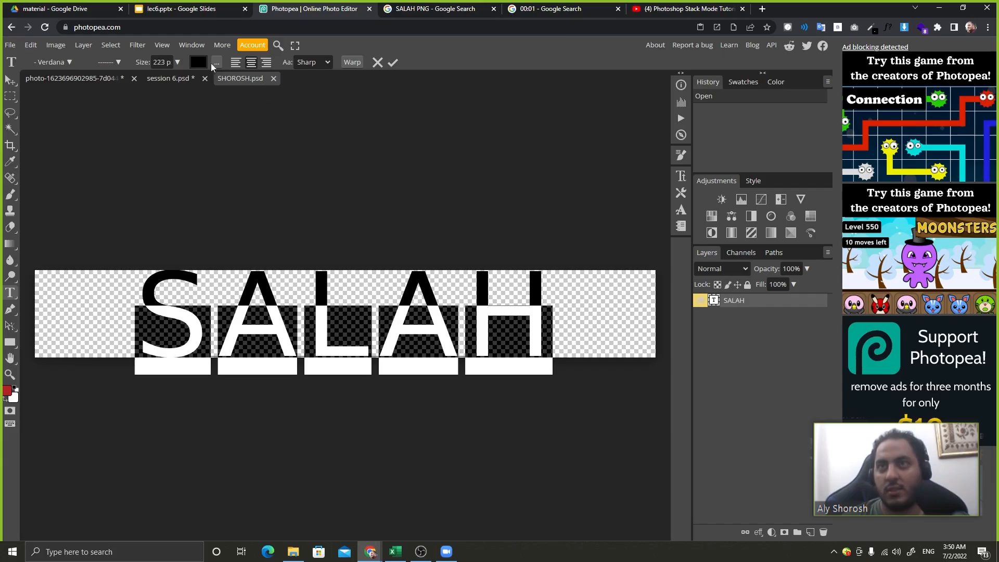
{"action": "left_click", "coordinate": [197, 62]}
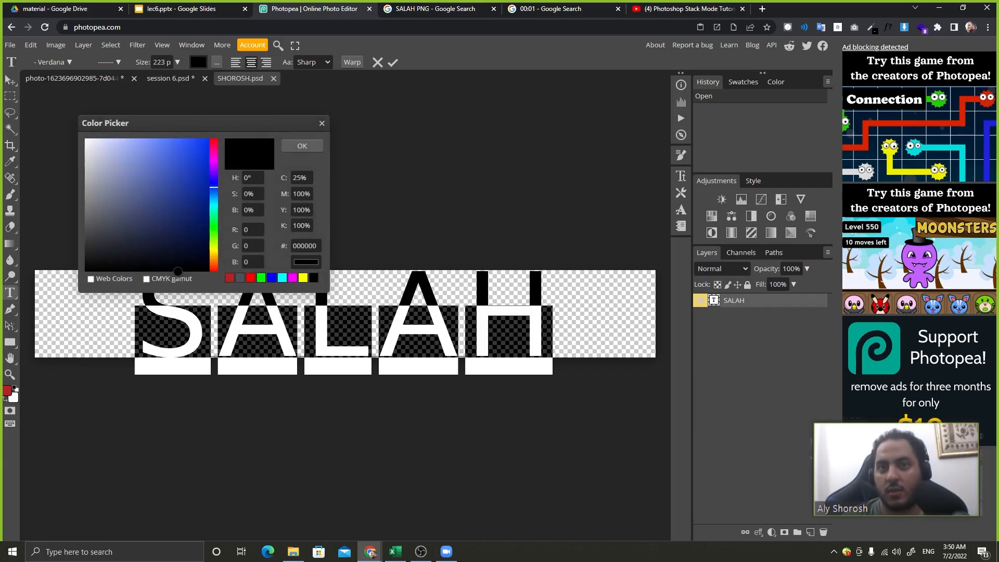
{"action": "left_click", "coordinate": [4, 395]}
{"action": "left_click", "coordinate": [302, 146]}
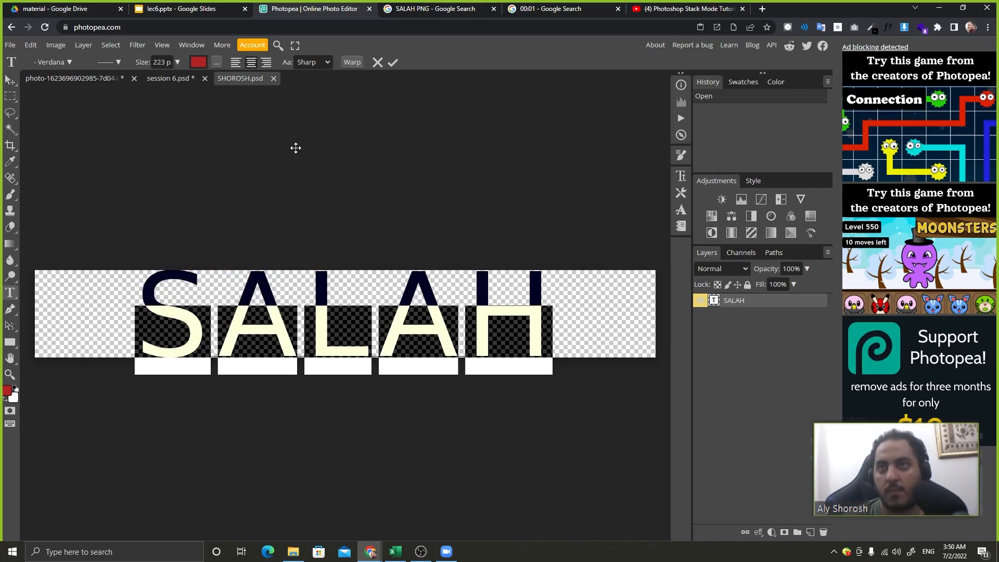
{"action": "left_click", "coordinate": [394, 62]}
{"action": "key", "text": "ctrl+s"}
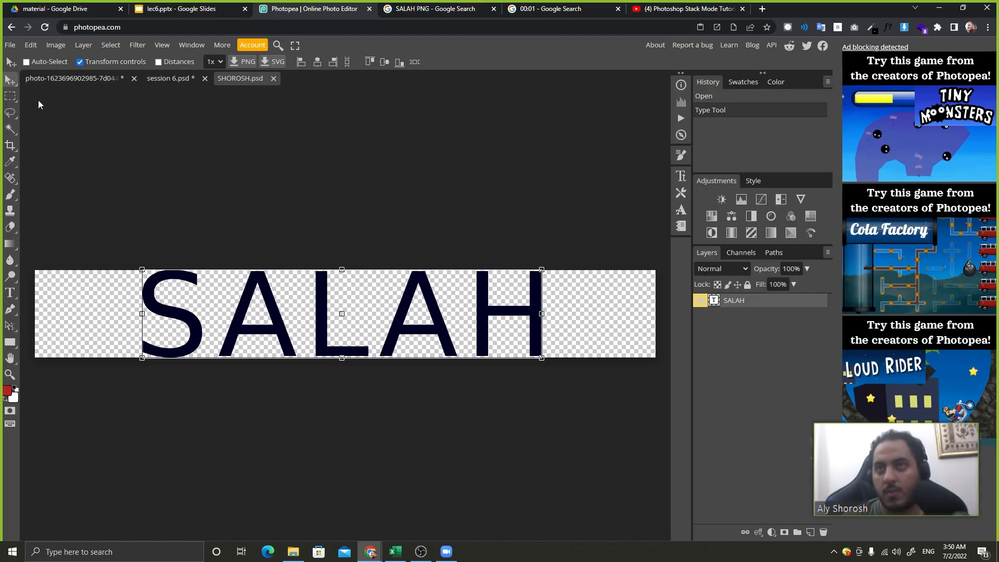
{"action": "left_click", "coordinate": [10, 96]}
{"action": "left_click", "coordinate": [229, 268]}
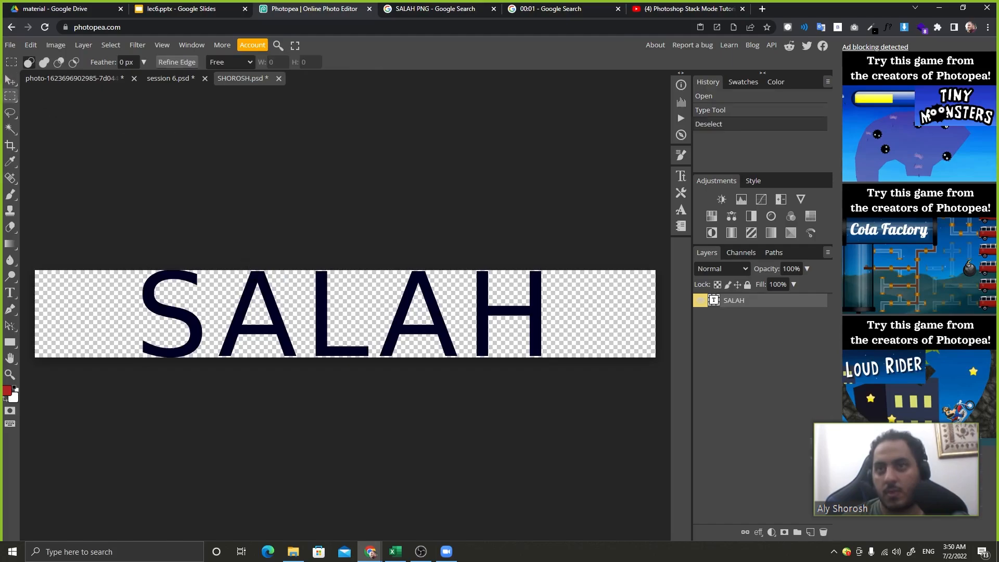
{"action": "left_click", "coordinate": [231, 271]}
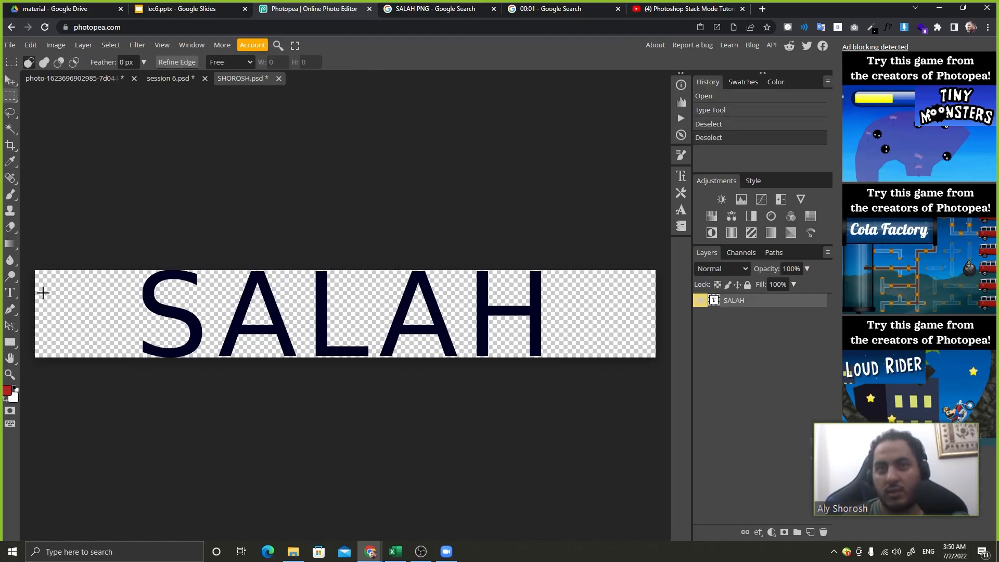
Set the SALAH text's colour to a brighter red, then save and close the TEXT smart object's contents
{"action": "left_click", "coordinate": [10, 293]}
{"action": "double_click", "coordinate": [271, 312]}
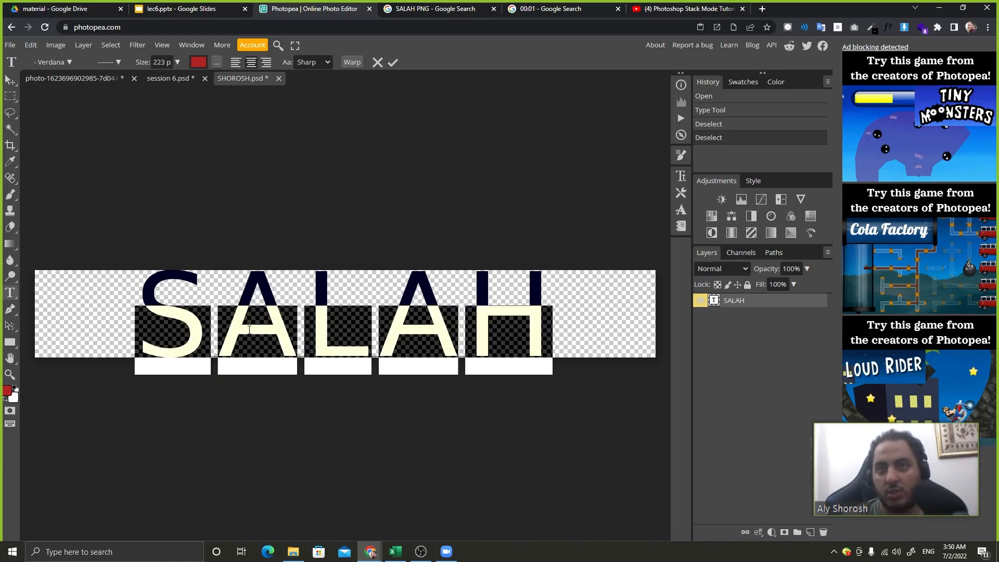
{"action": "left_click", "coordinate": [199, 62]}
{"action": "left_click", "coordinate": [193, 180]}
{"action": "left_click", "coordinate": [291, 146]}
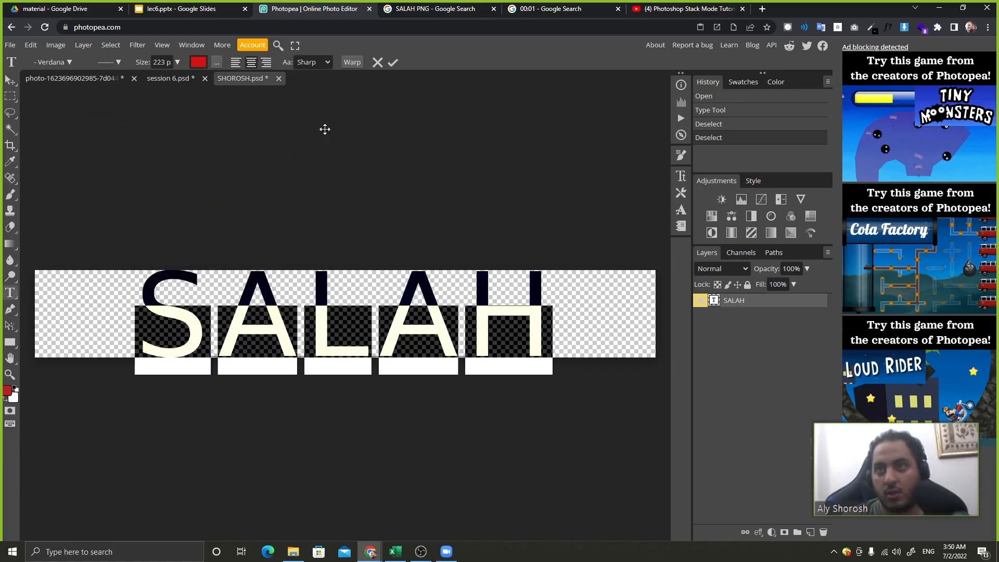
{"action": "left_click", "coordinate": [396, 62]}
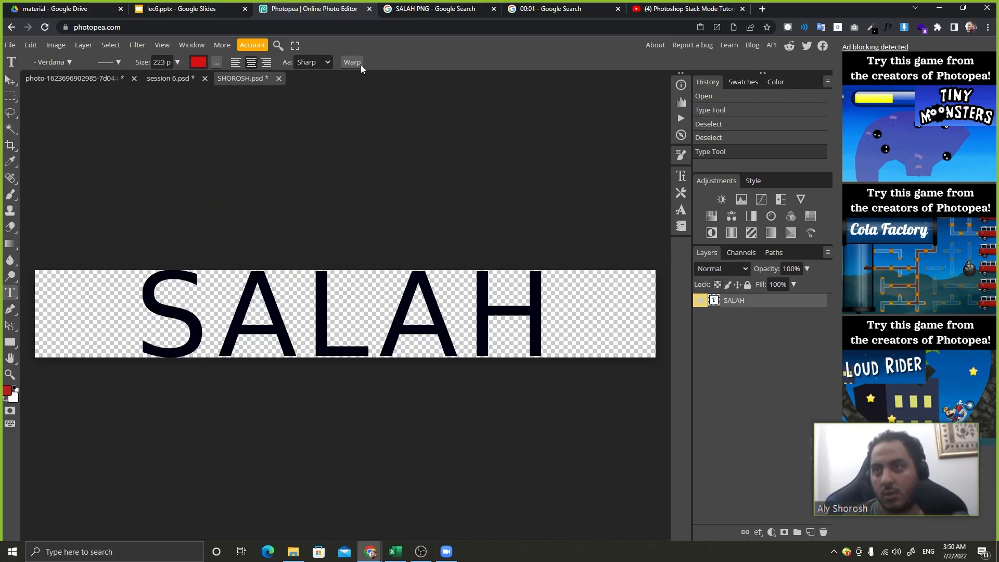
{"action": "key", "text": "ctrl+s"}
{"action": "left_click", "coordinate": [279, 79]}
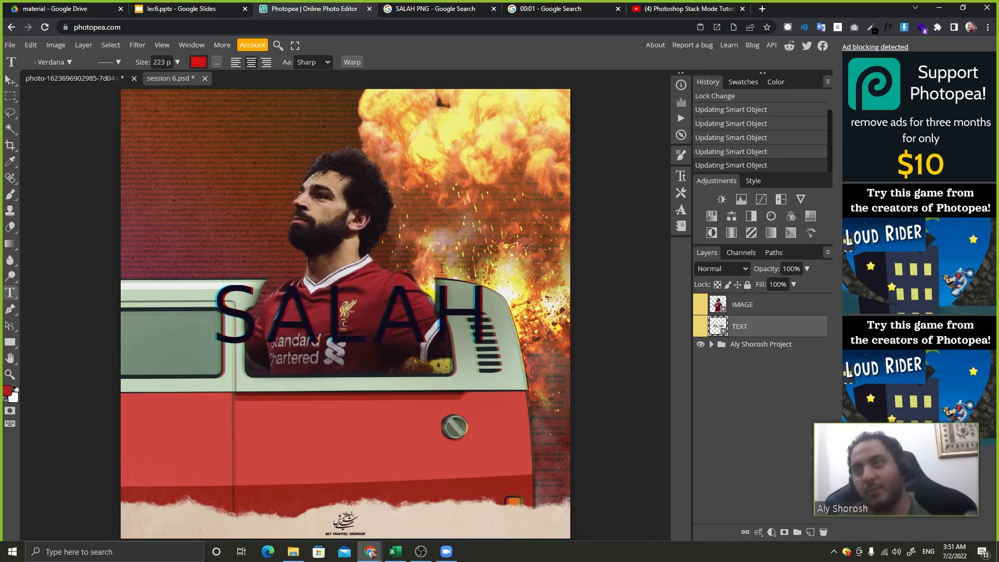
Switch to the lec6 presentation in Google Slides and advance to the Filters slide
{"action": "left_click", "coordinate": [203, 5]}
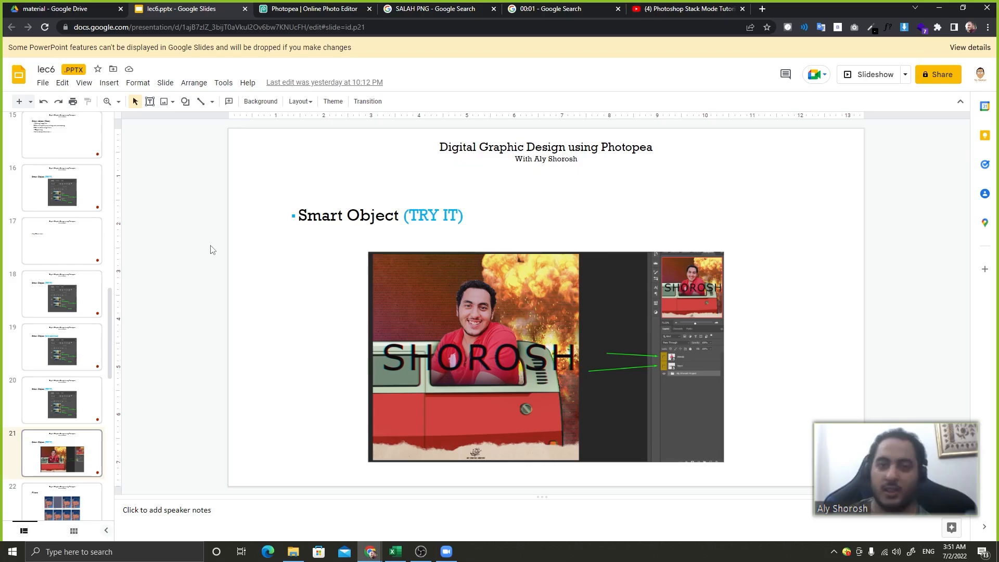
{"action": "key", "text": "Down"}
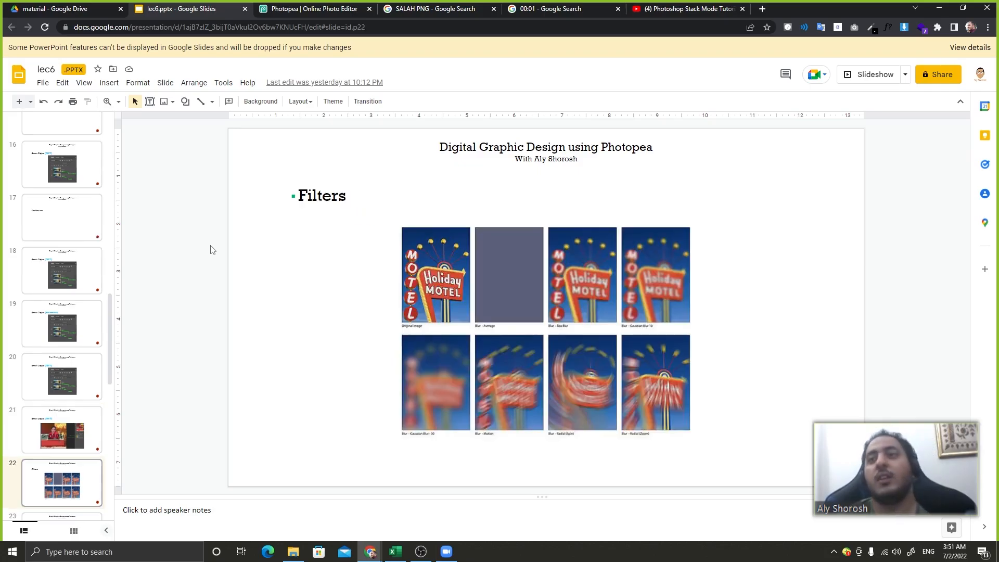
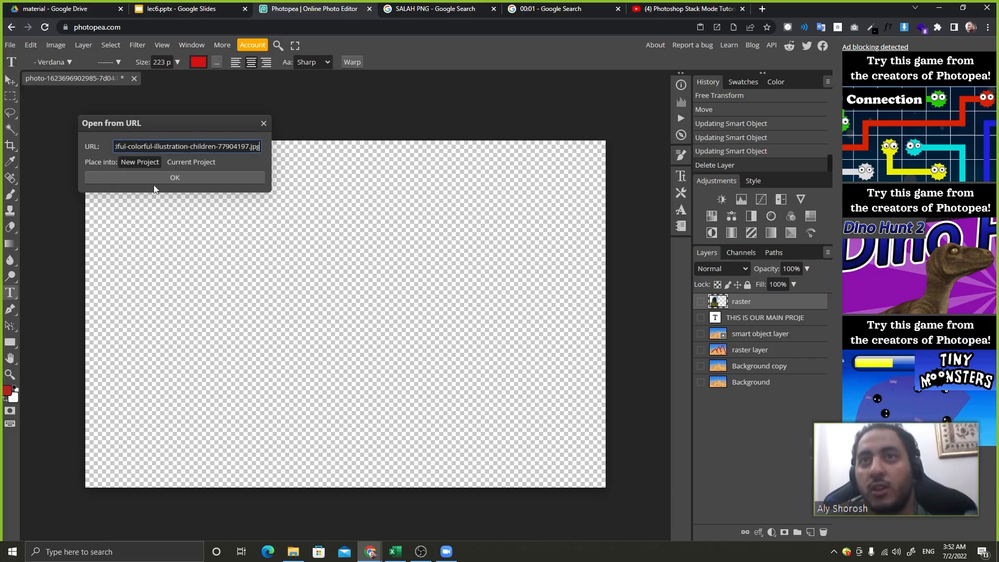
Open the cartoon children's picnic illustration from its URL as a new project
{"action": "left_click", "coordinate": [161, 177]}
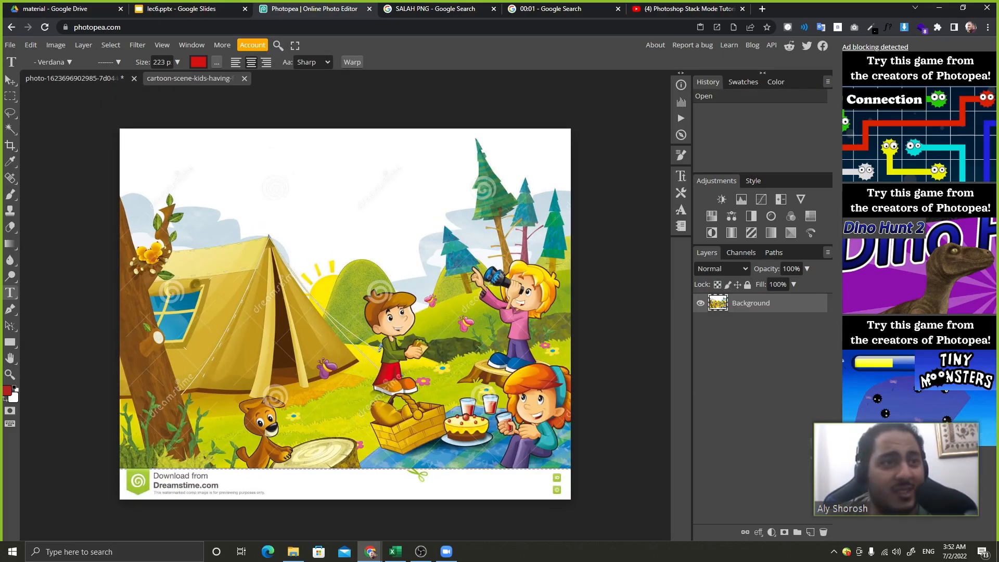
Switch to the Google image results and search for IMAGE PYRAMIDS
{"action": "left_click", "coordinate": [411, 8]}
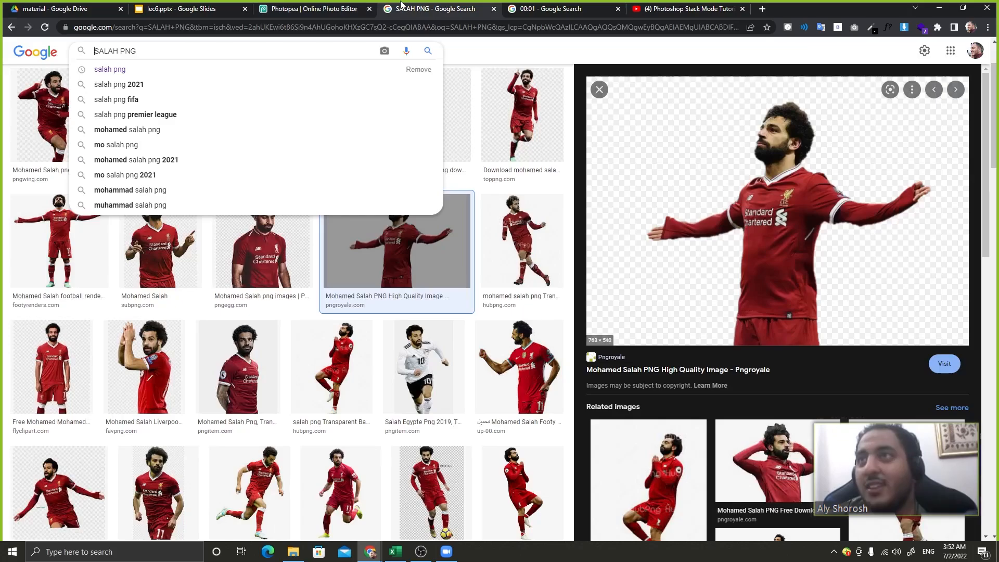
{"action": "triple_click", "coordinate": [294, 54]}
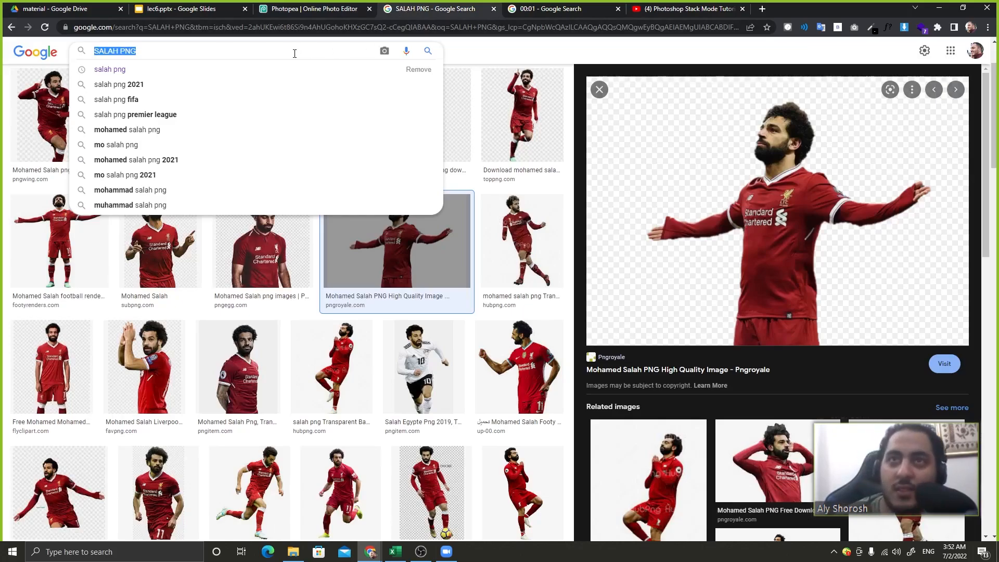
{"action": "type", "text": "IMAGE PYRAM"}
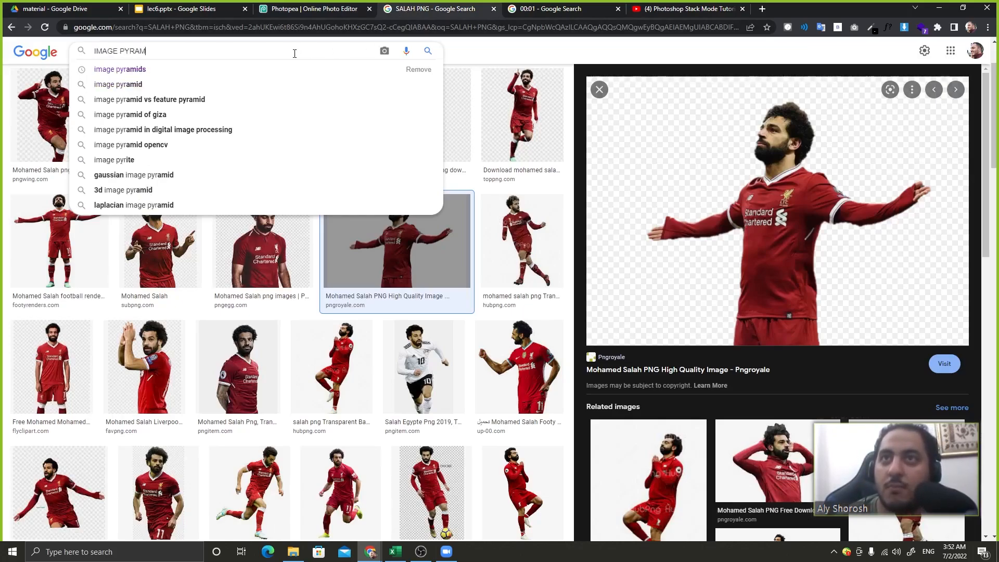
{"action": "type", "text": "IDS"}
{"action": "key", "text": "Return"}
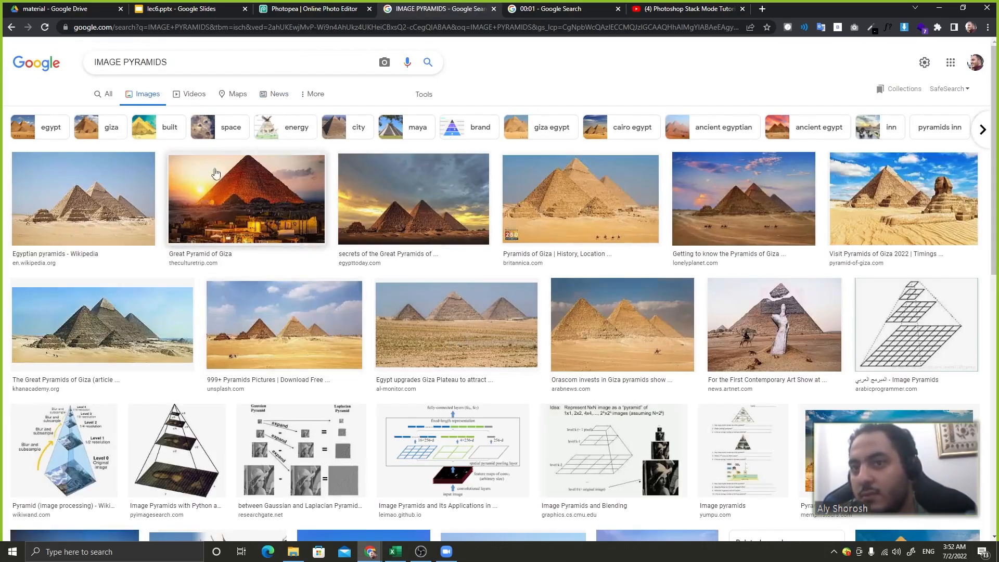
Search Google Images for sultan hassan mosque and open the Lonely Planet photo as a new project in Photopea
{"action": "left_click", "coordinate": [182, 67]}
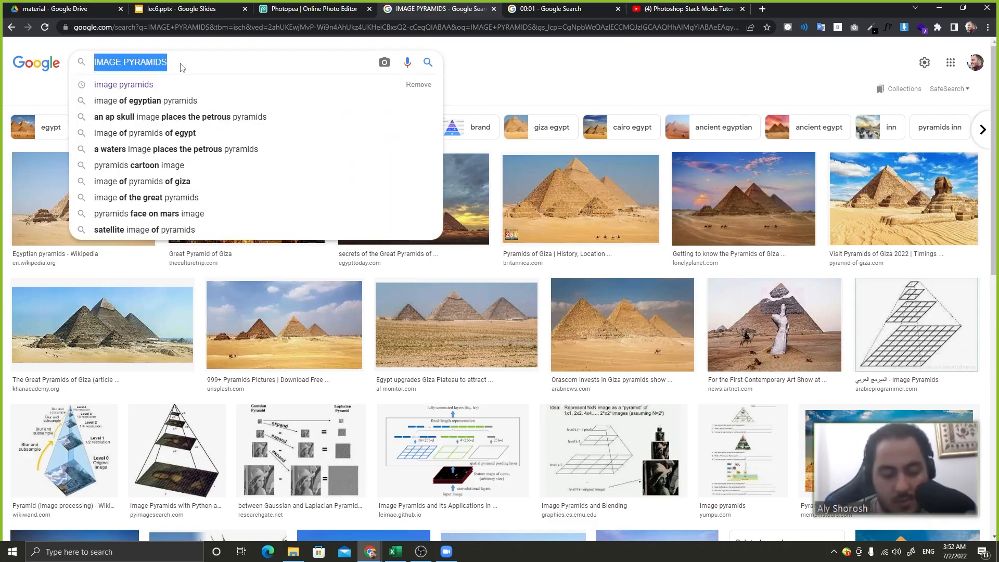
{"action": "type", "text": "SULTAN "}
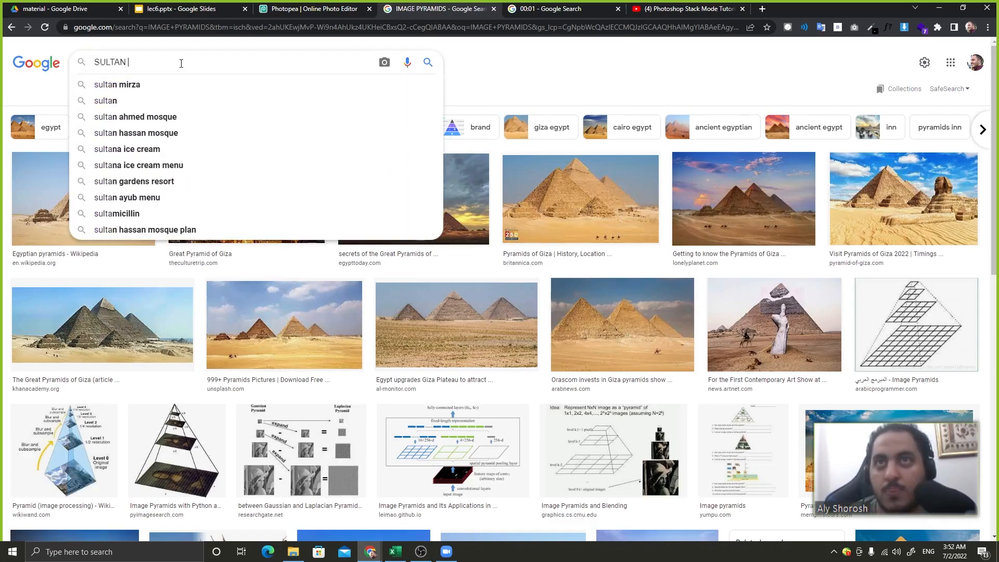
{"action": "type", "text": "HASSAN"}
{"action": "key", "text": "Down"}
{"action": "key", "text": "Return"}
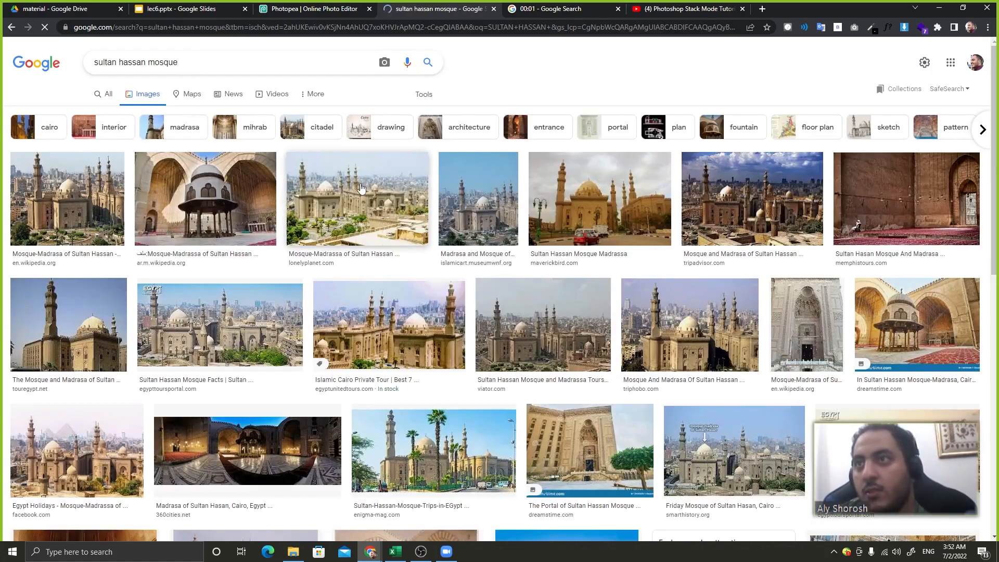
{"action": "left_click", "coordinate": [361, 188]}
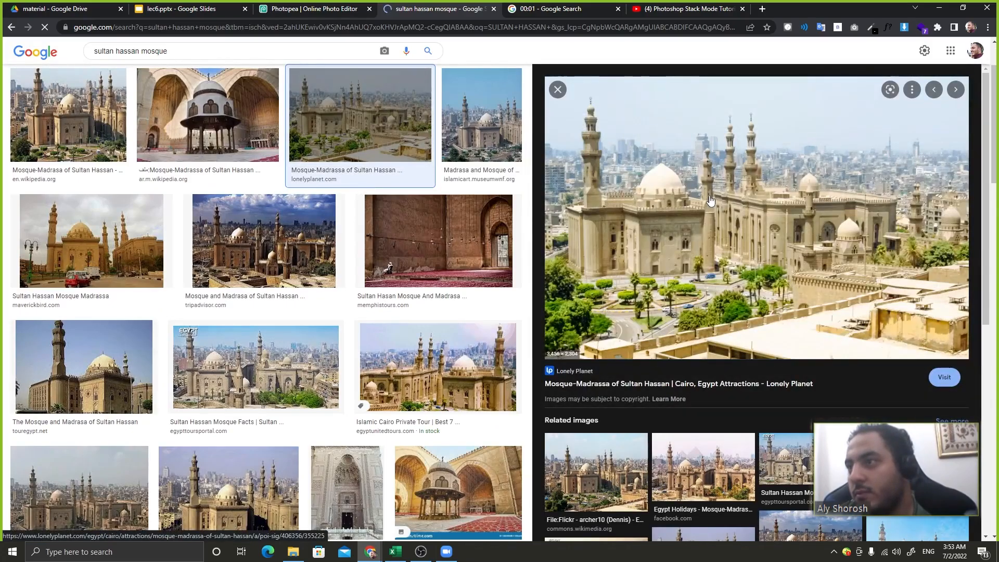
{"action": "left_click_drag", "start_coordinate": [755, 260], "coordinate": [276, 79]}
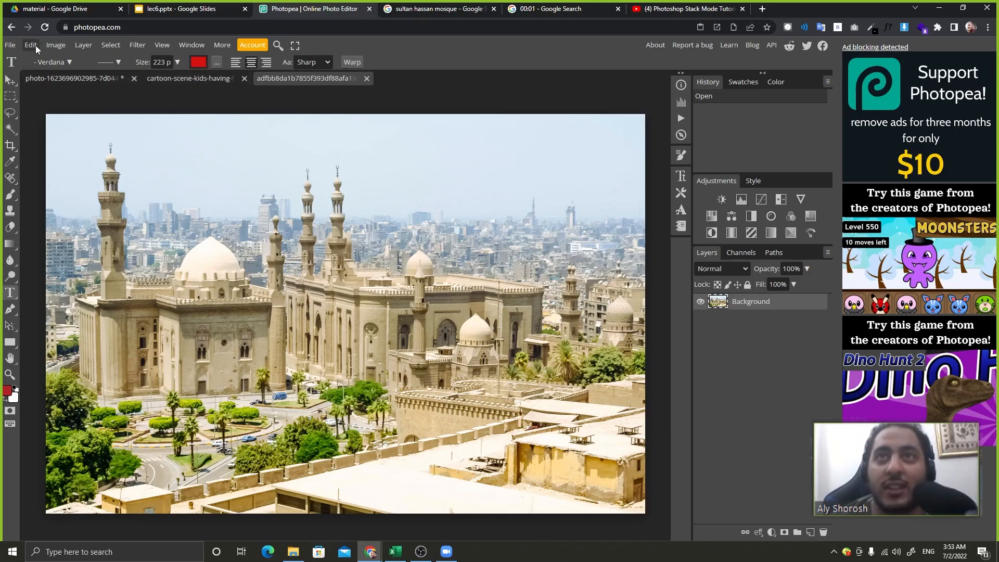
{"action": "left_click", "coordinate": [144, 45]}
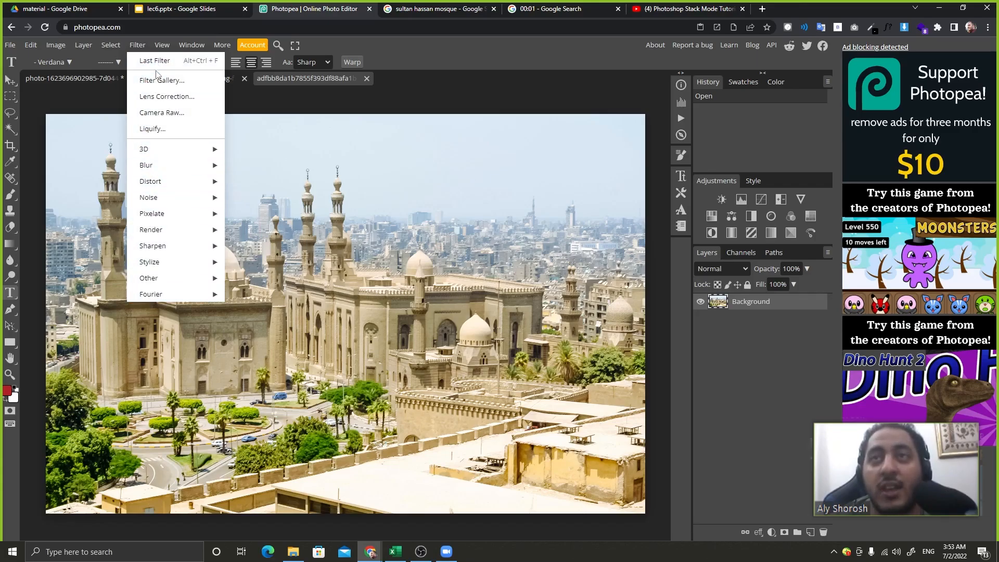
{"action": "mouse_move", "coordinate": [193, 280]}
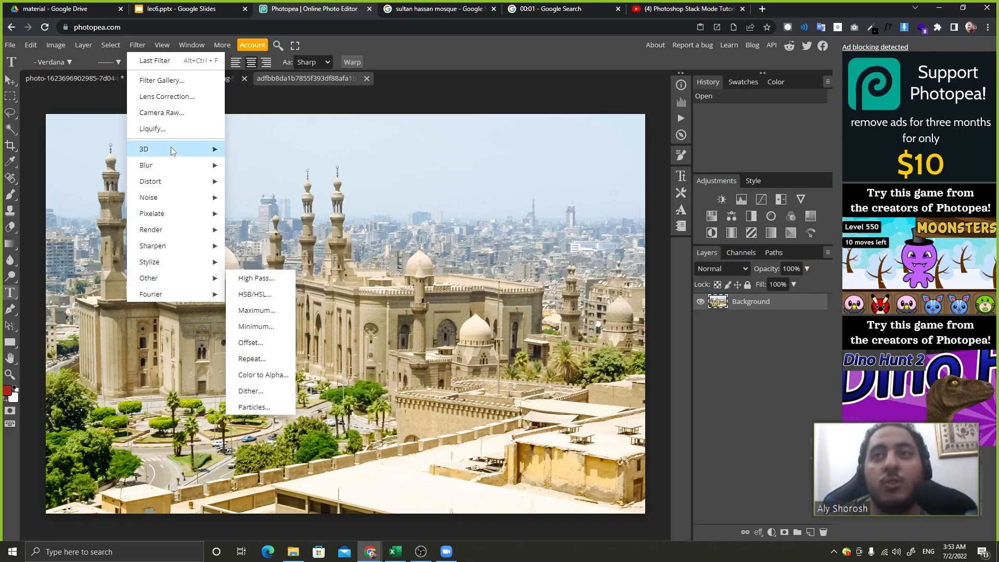
{"action": "left_click", "coordinate": [750, 354]}
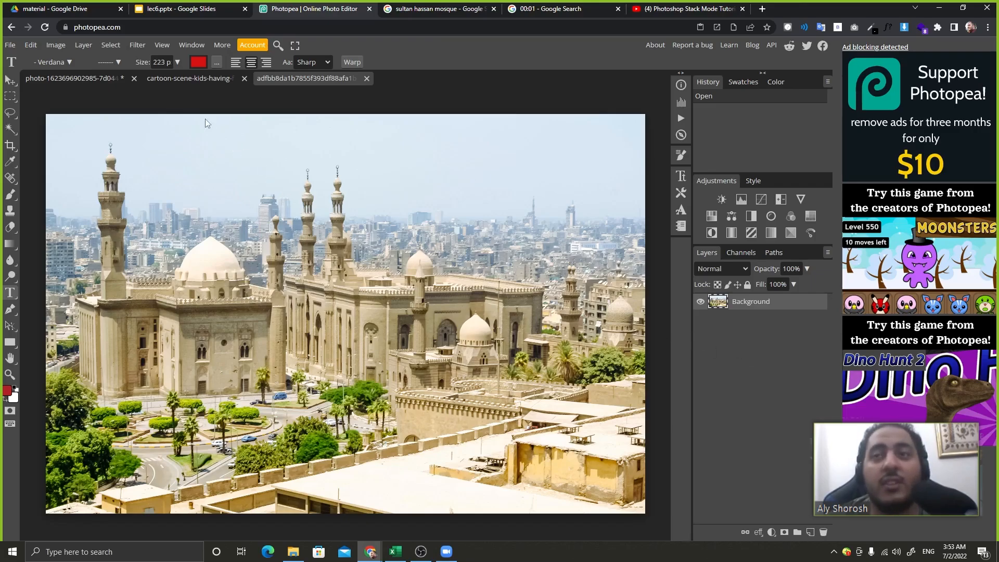
Try the Average blur filter on the mosque photo's Background layer, and undo it
{"action": "left_click", "coordinate": [139, 48]}
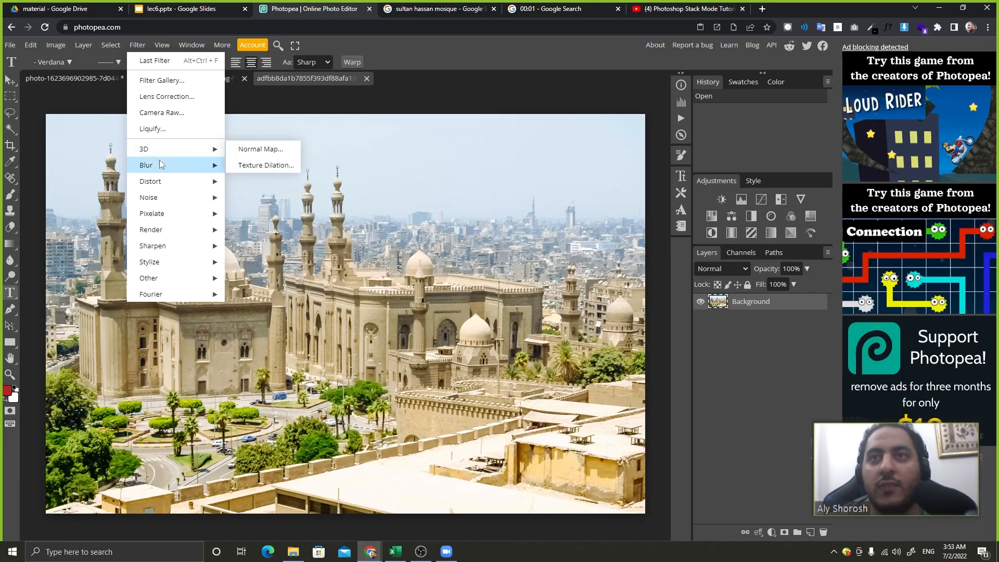
{"action": "mouse_move", "coordinate": [164, 165]}
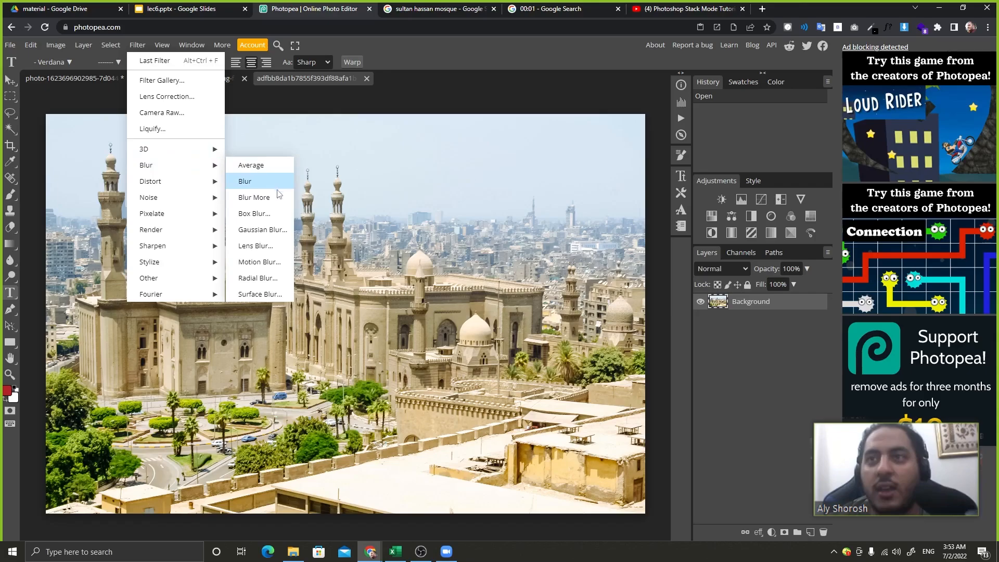
{"action": "left_click", "coordinate": [259, 168]}
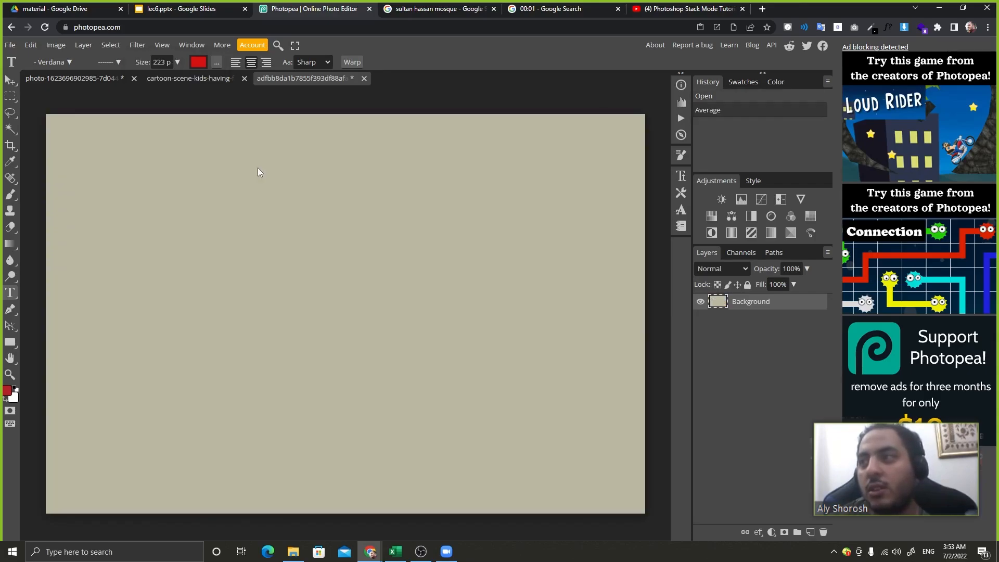
{"action": "key", "text": "ctrl+z"}
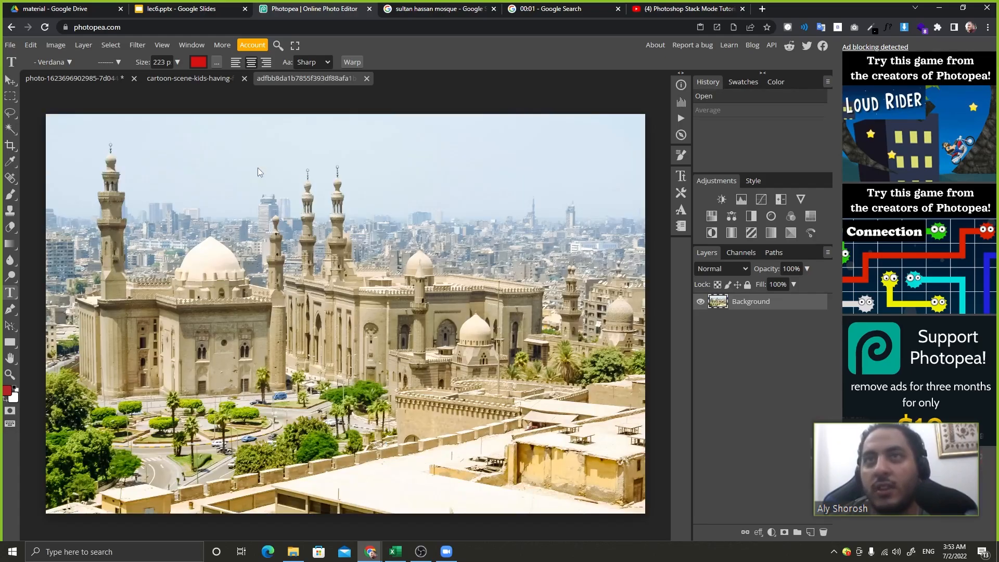
Try a Gaussian Blur on the mosque photo, testing a 400 px radius before applying 10 px, and undo it
{"action": "left_click", "coordinate": [138, 46]}
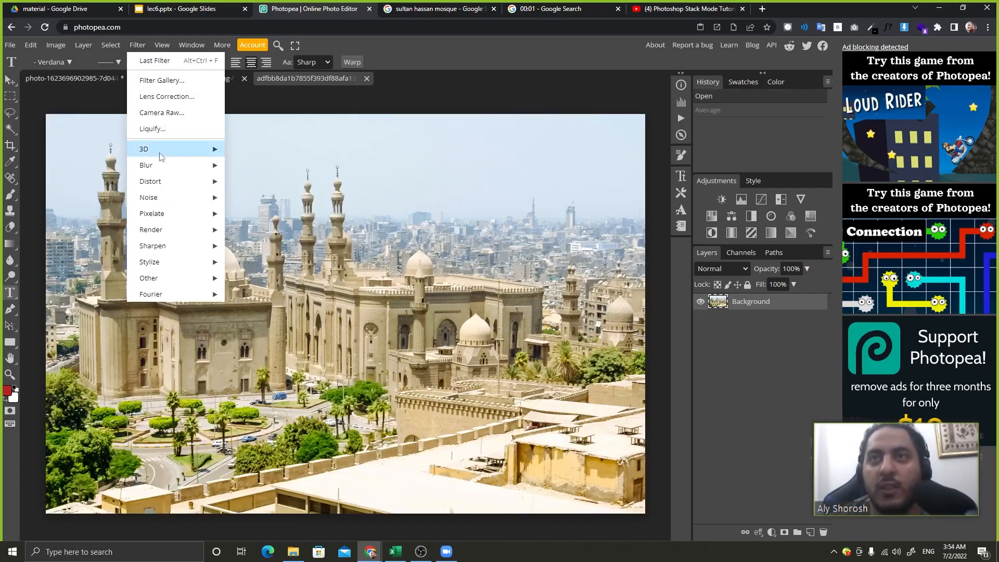
{"action": "mouse_move", "coordinate": [171, 165]}
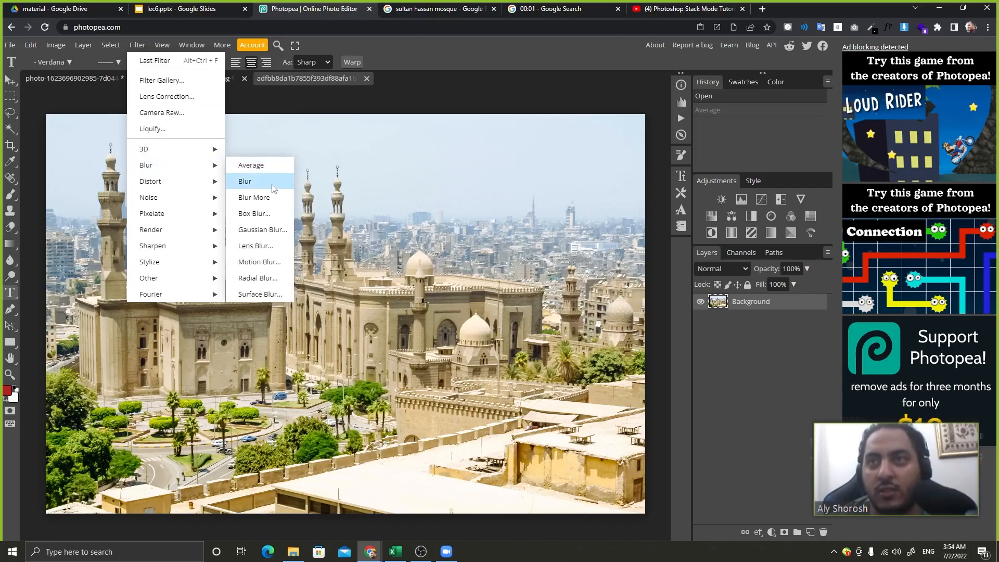
{"action": "left_click", "coordinate": [275, 235]}
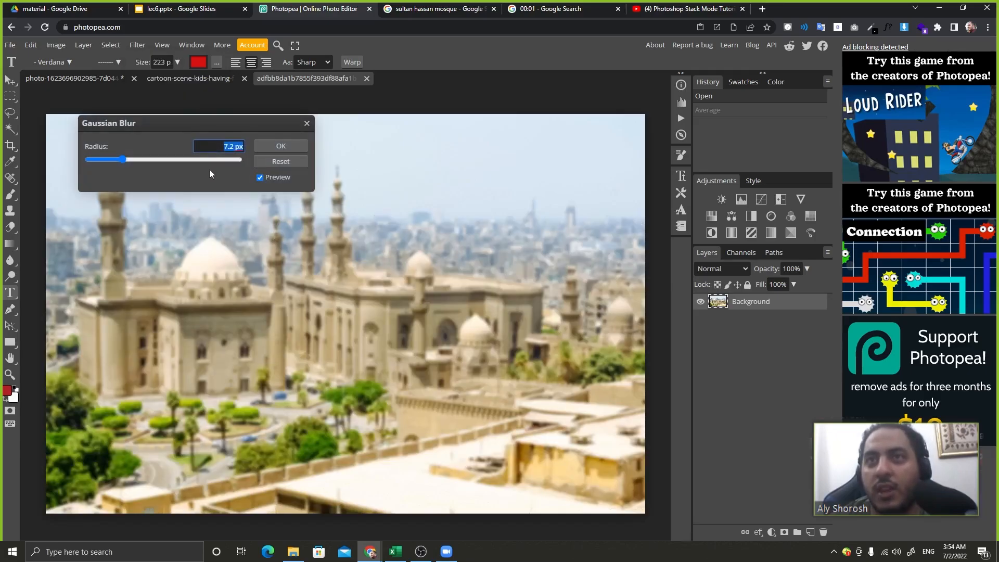
{"action": "left_click_drag", "start_coordinate": [170, 127], "coordinate": [548, 52]}
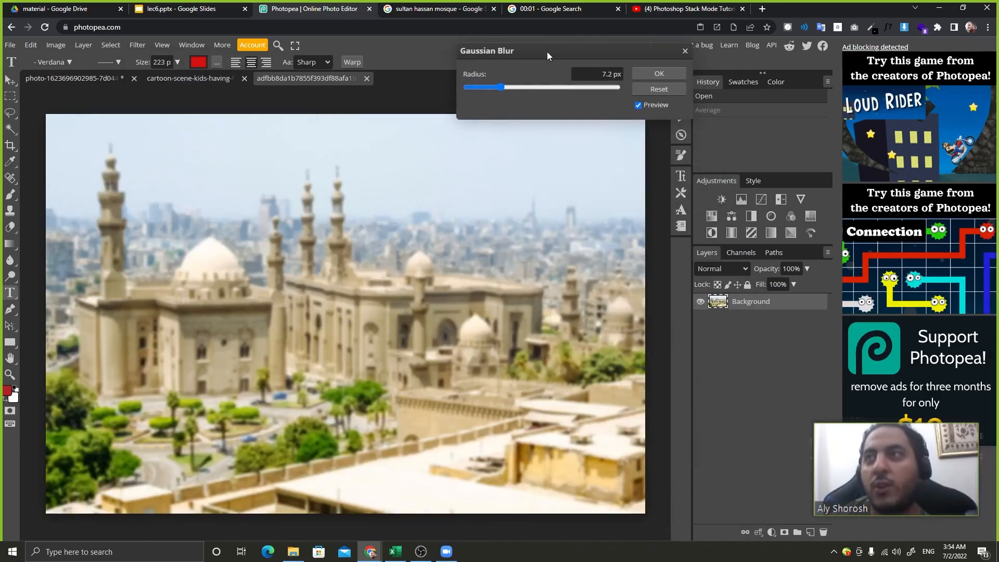
{"action": "left_click_drag", "start_coordinate": [498, 87], "coordinate": [790, 94]}
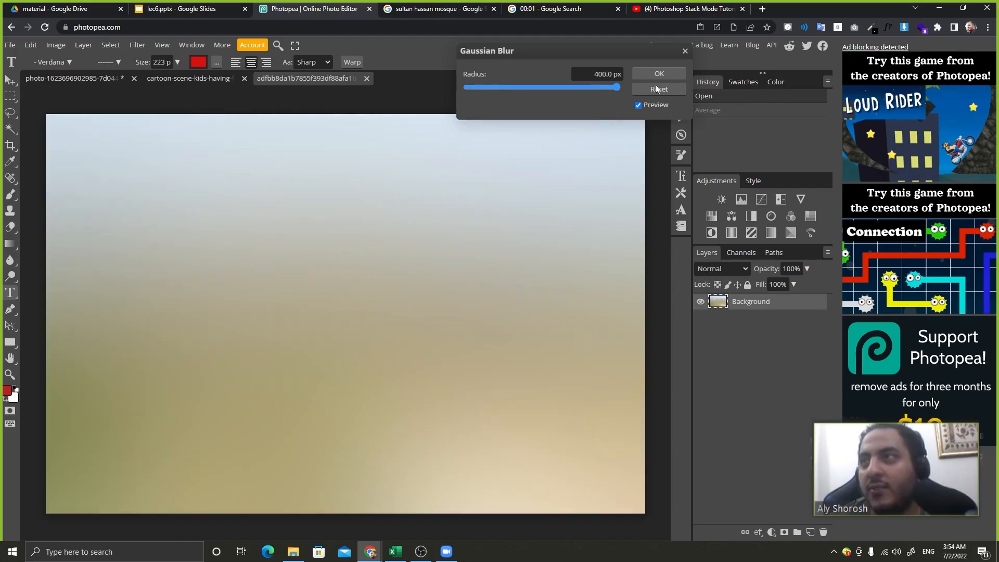
{"action": "left_click_drag", "start_coordinate": [573, 87], "coordinate": [505, 108]}
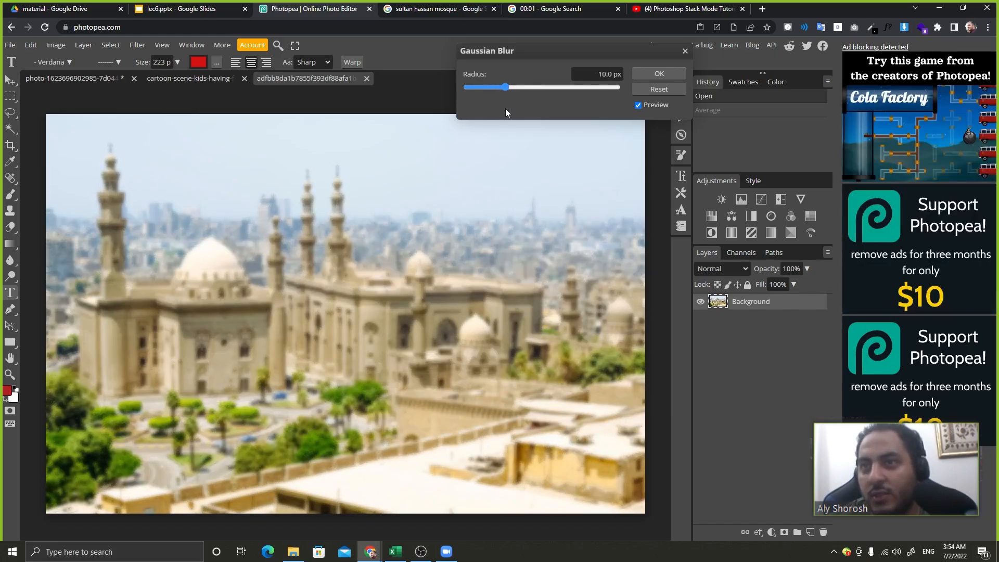
{"action": "left_click_drag", "start_coordinate": [522, 54], "coordinate": [376, 183]}
{"action": "left_click", "coordinate": [514, 208]}
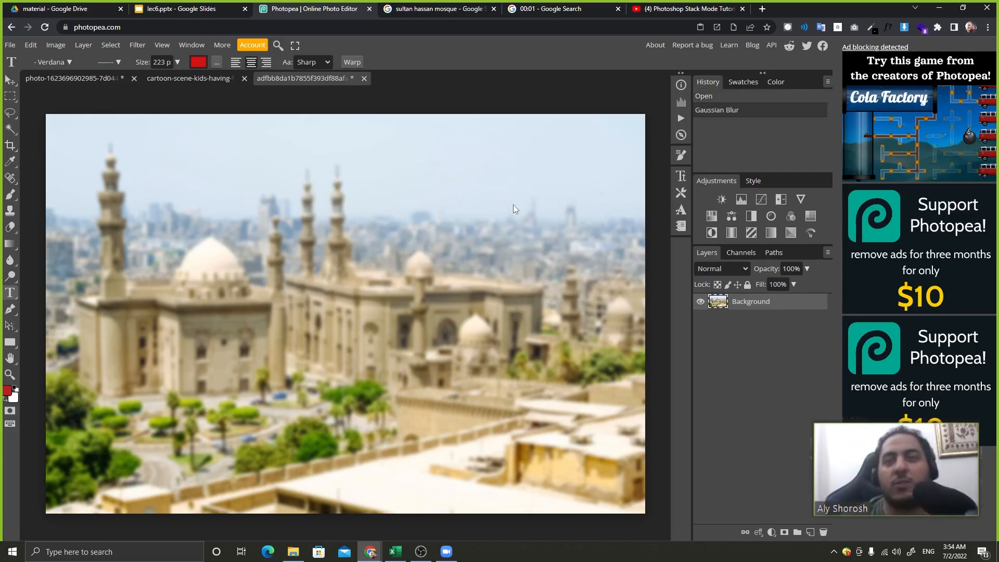
{"action": "key", "text": "ctrl+z"}
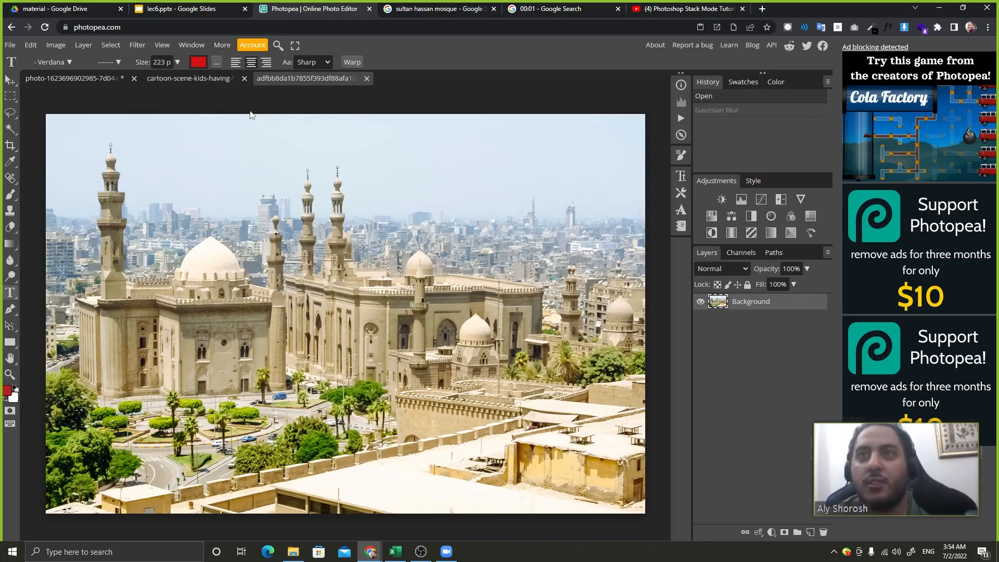
Preview the Normal Map filter on the mosque photo and close it without applying
{"action": "left_click", "coordinate": [140, 46]}
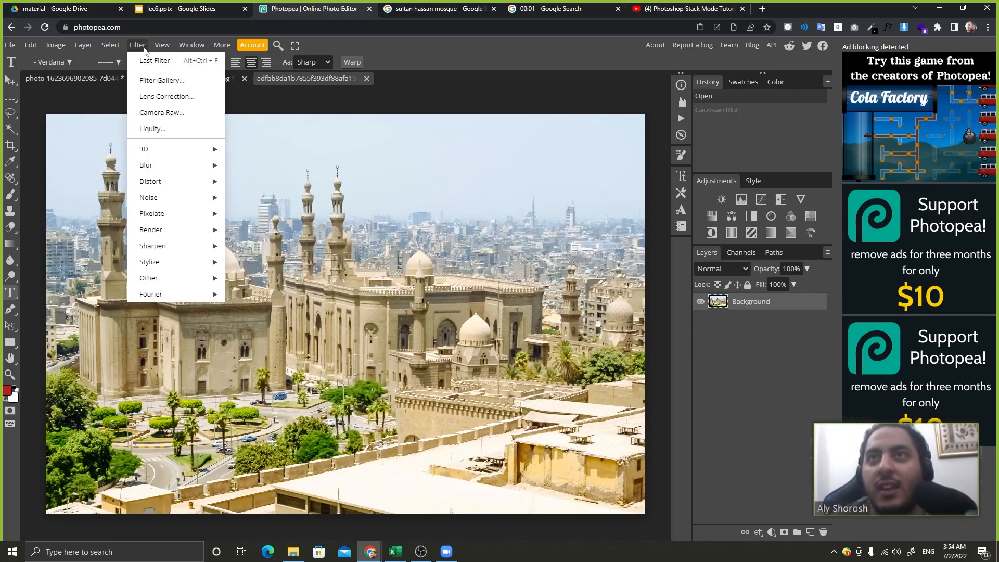
{"action": "mouse_move", "coordinate": [156, 151]}
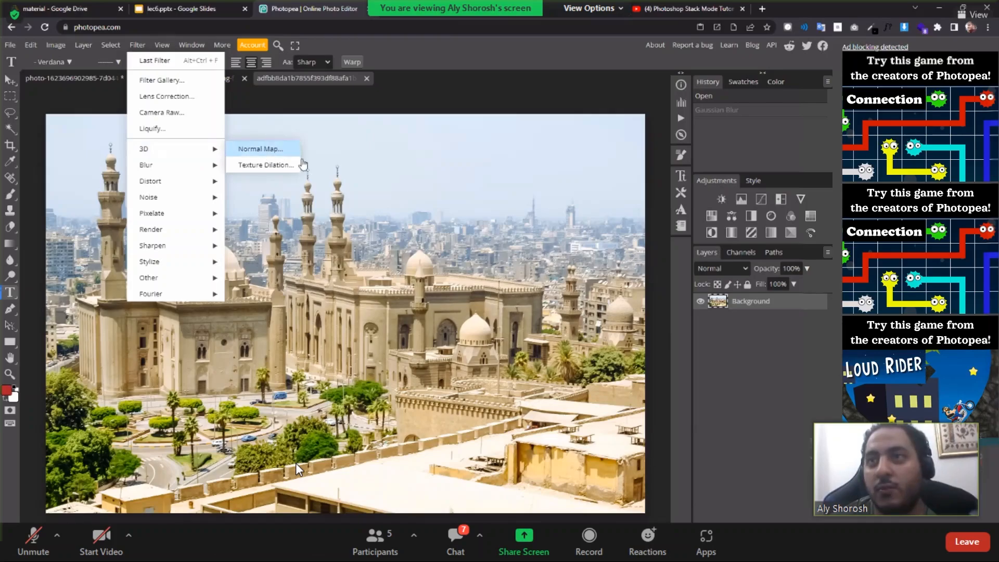
{"action": "left_click", "coordinate": [257, 149]}
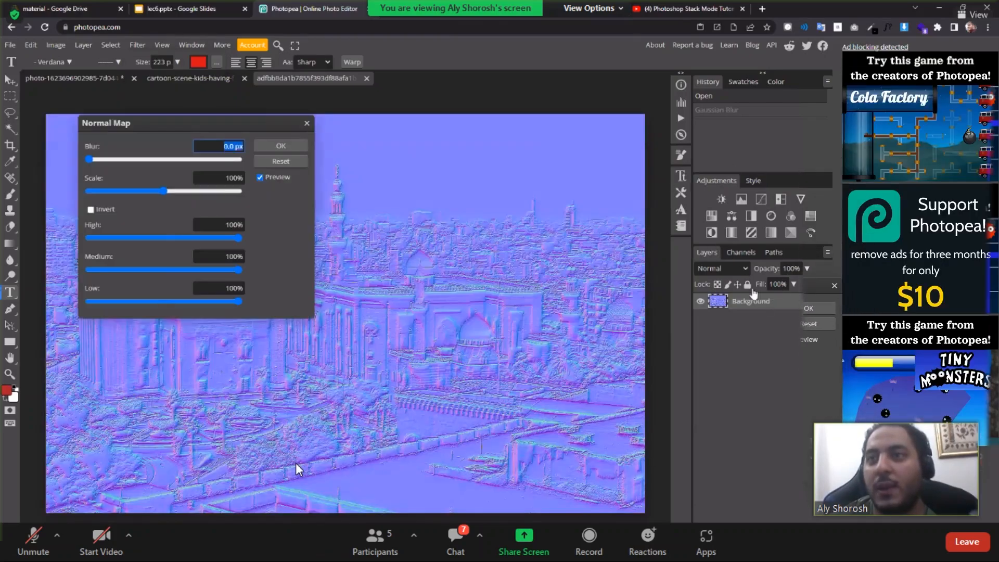
{"action": "left_click_drag", "start_coordinate": [223, 126], "coordinate": [736, 163]}
{"action": "left_click_drag", "start_coordinate": [619, 163], "coordinate": [519, 202]}
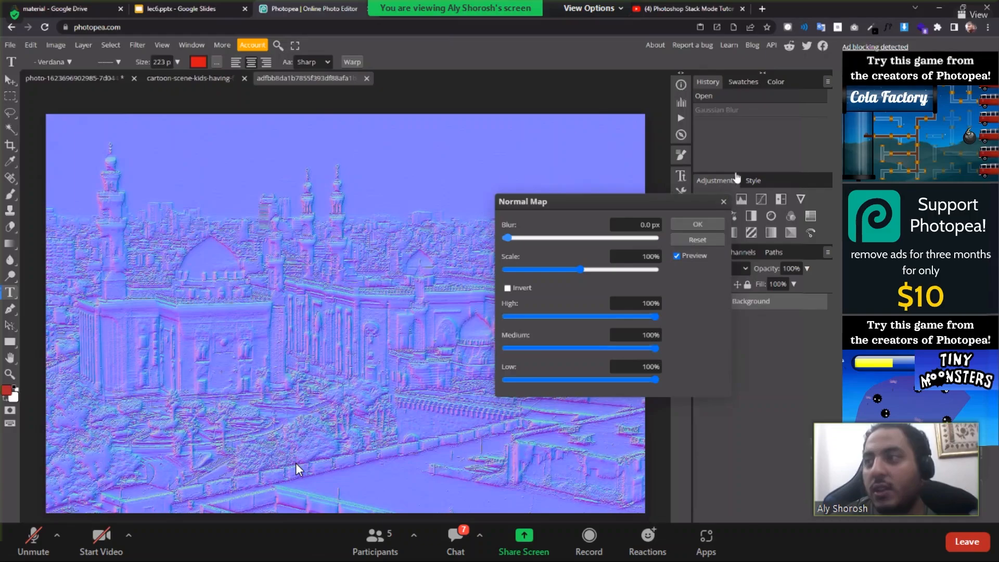
{"action": "left_click", "coordinate": [724, 202]}
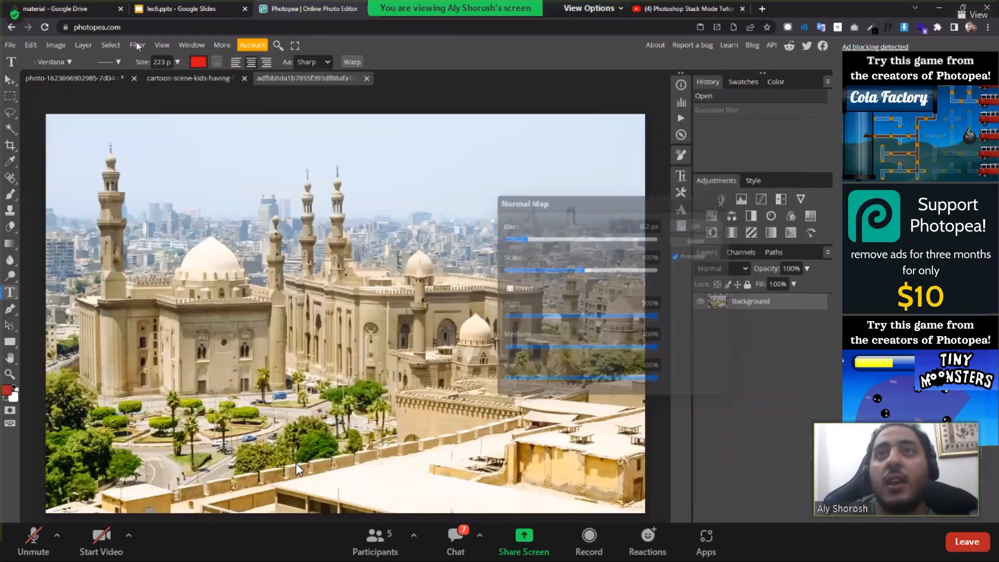
Try a Lens Blur on the mosque photo with radius 22 and angle 124, and undo it
{"action": "left_click", "coordinate": [137, 45]}
{"action": "mouse_move", "coordinate": [150, 163]}
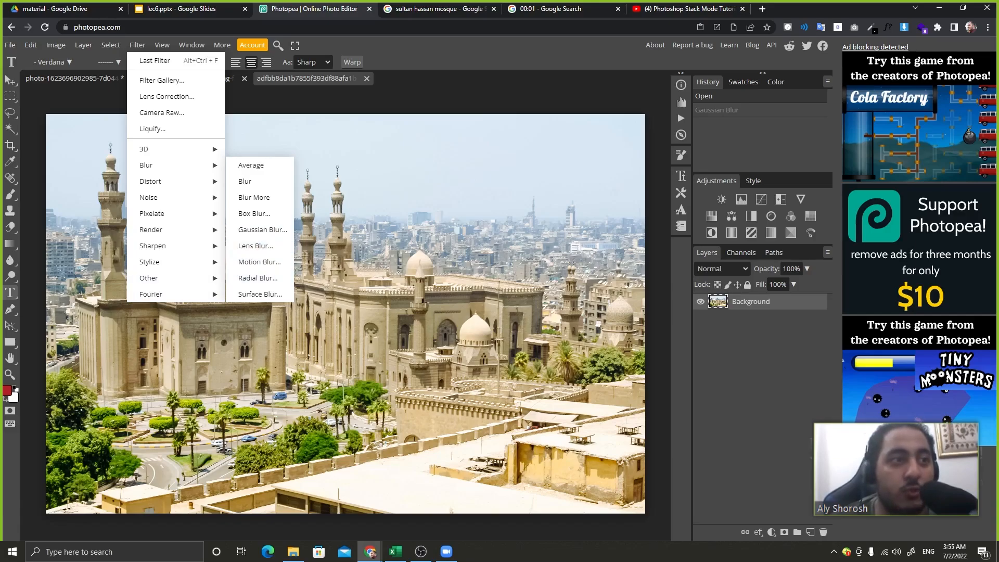
{"action": "key", "text": "alt+Tab"}
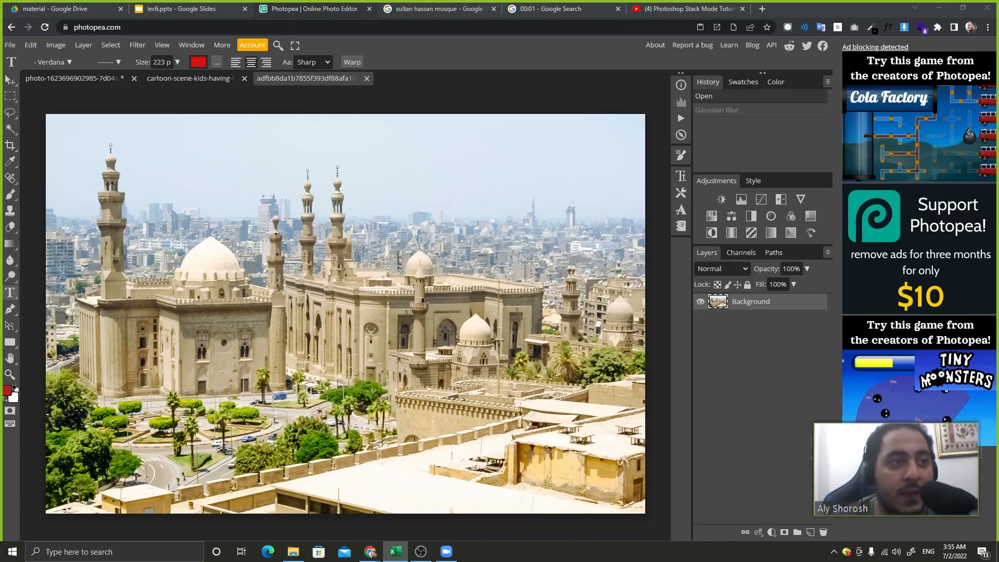
{"action": "left_click", "coordinate": [137, 45]}
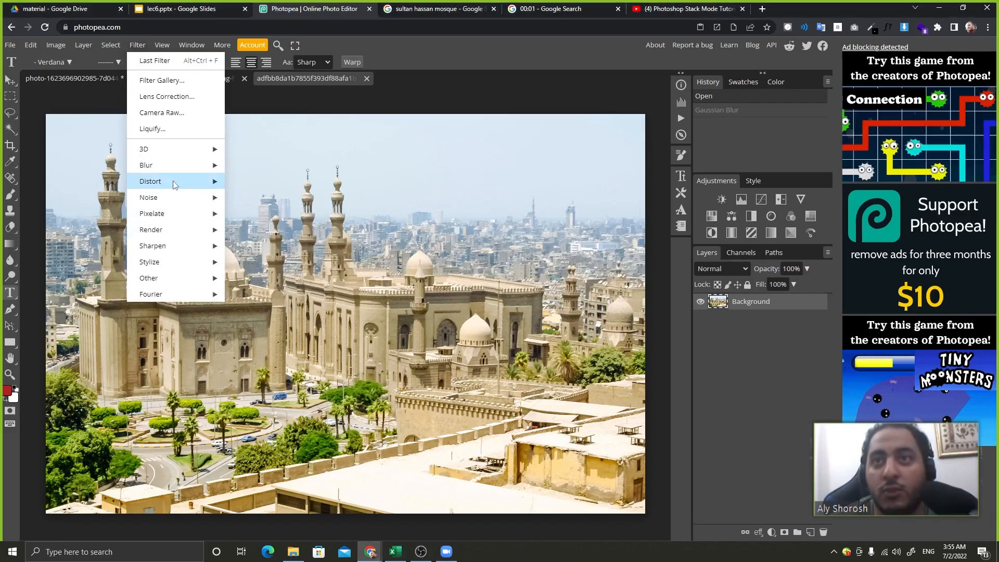
{"action": "left_click", "coordinate": [257, 242]}
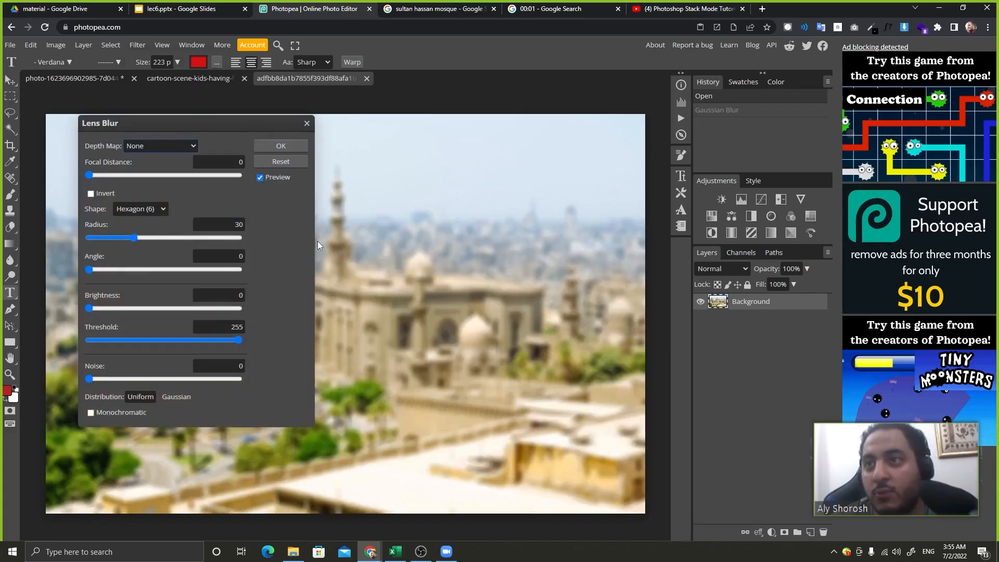
{"action": "left_click", "coordinate": [174, 239]}
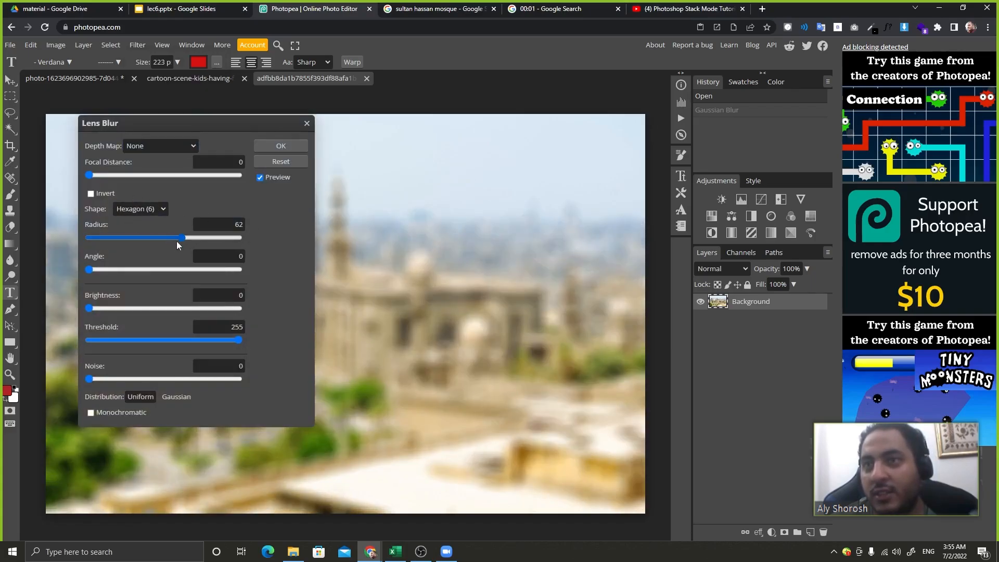
{"action": "left_click", "coordinate": [127, 245]}
{"action": "left_click_drag", "start_coordinate": [118, 242], "coordinate": [100, 233]}
{"action": "left_click", "coordinate": [141, 269]}
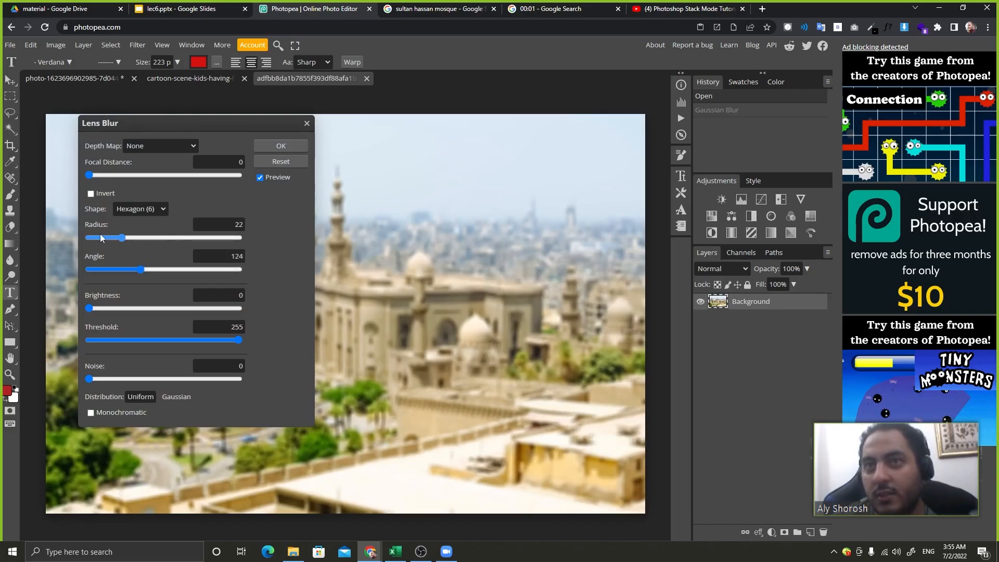
{"action": "left_click", "coordinate": [281, 146]}
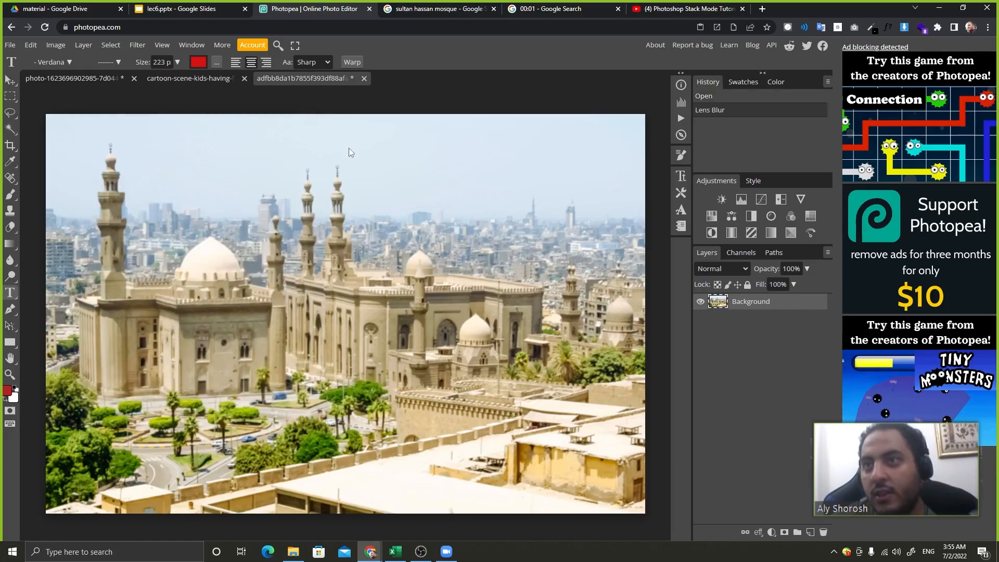
Try the Wave distortion on the mosque photo with minimum and maximum lengths of 756, and cancel it
{"action": "left_click", "coordinate": [139, 45]}
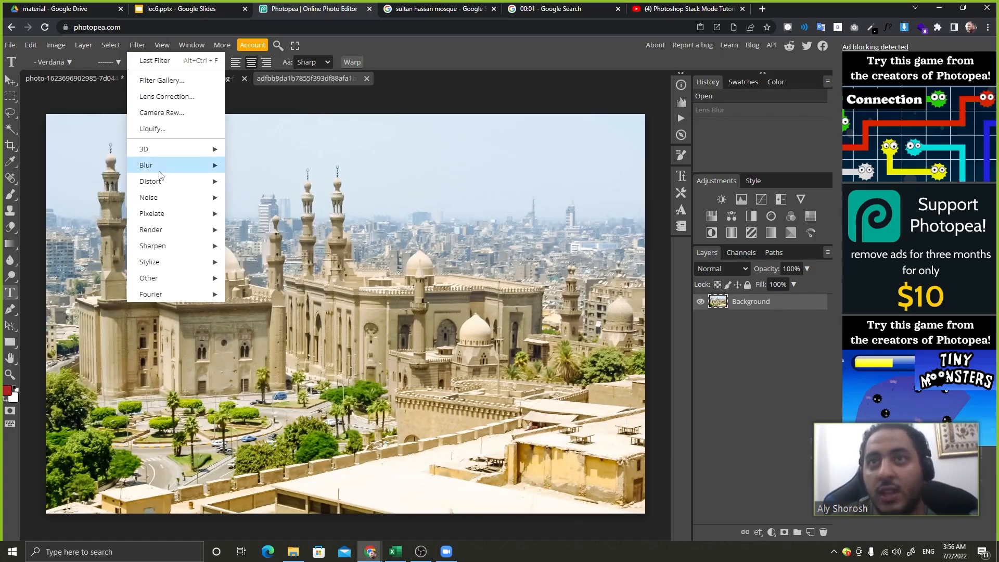
{"action": "mouse_move", "coordinate": [170, 179]}
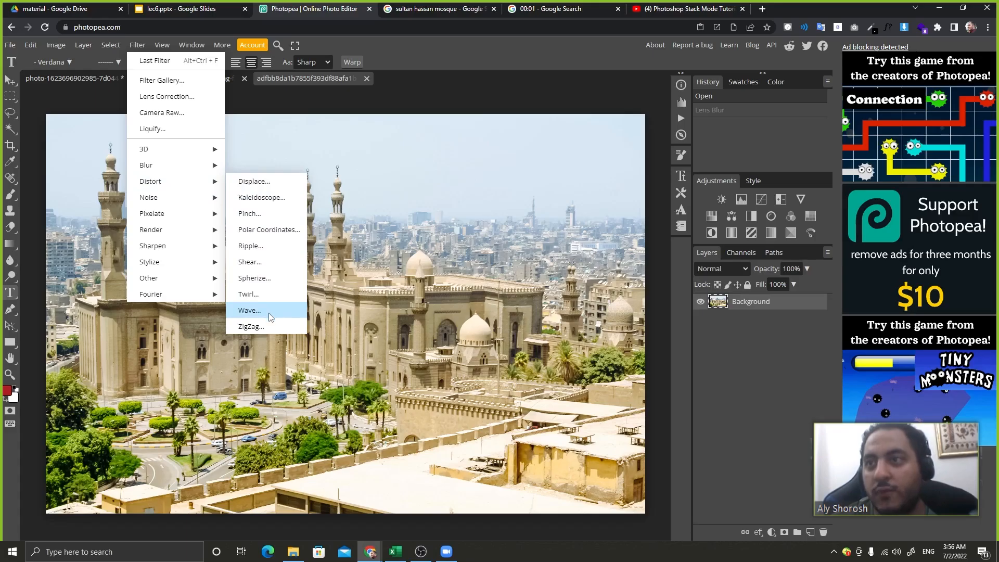
{"action": "left_click", "coordinate": [250, 310]}
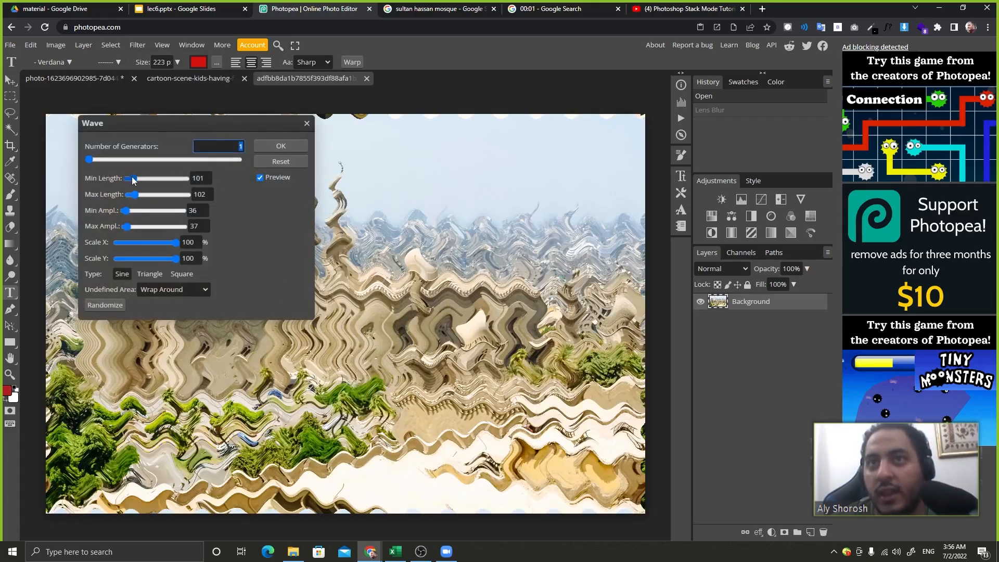
{"action": "left_click_drag", "start_coordinate": [132, 178], "coordinate": [171, 179]}
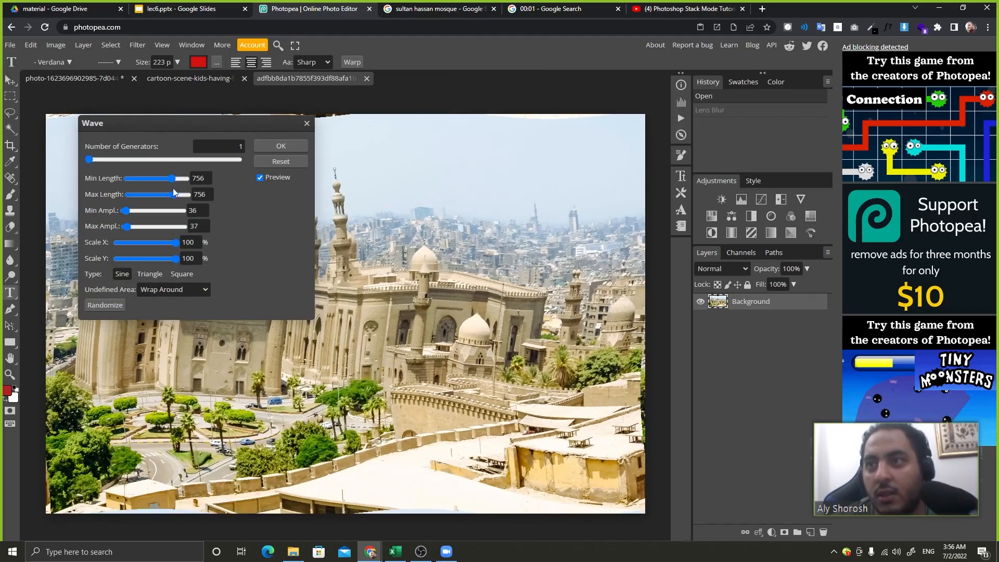
{"action": "left_click_drag", "start_coordinate": [244, 135], "coordinate": [446, 254]}
{"action": "left_click", "coordinate": [521, 249]}
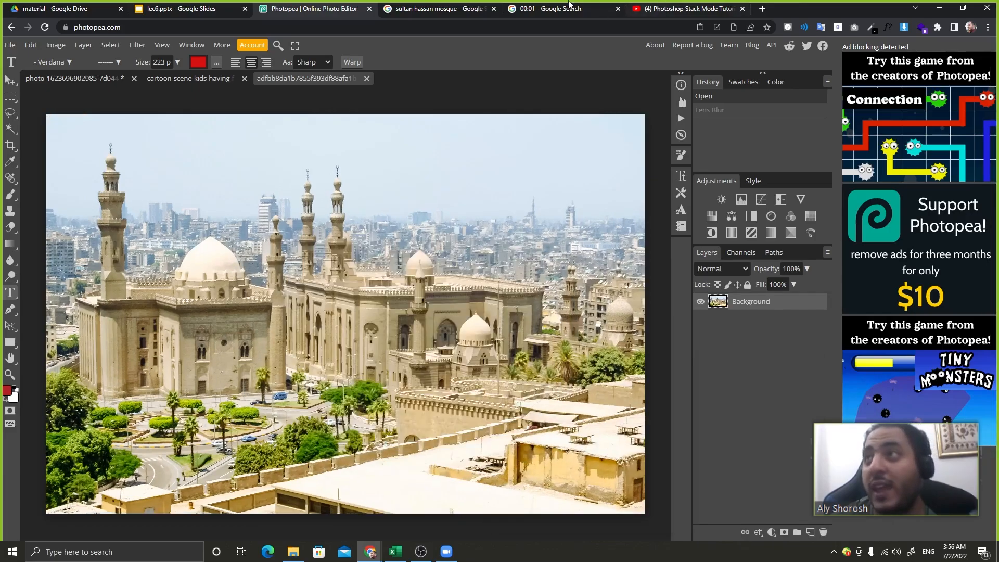
Search Google Images for egypt flag and open the Wikipedia Flag of Egypt image as a new project in Photopea
{"action": "left_click", "coordinate": [467, 6]}
{"action": "left_click", "coordinate": [324, 50]}
{"action": "key", "text": "ctrl+a"}
{"action": "type", "text": "egypt flag"}
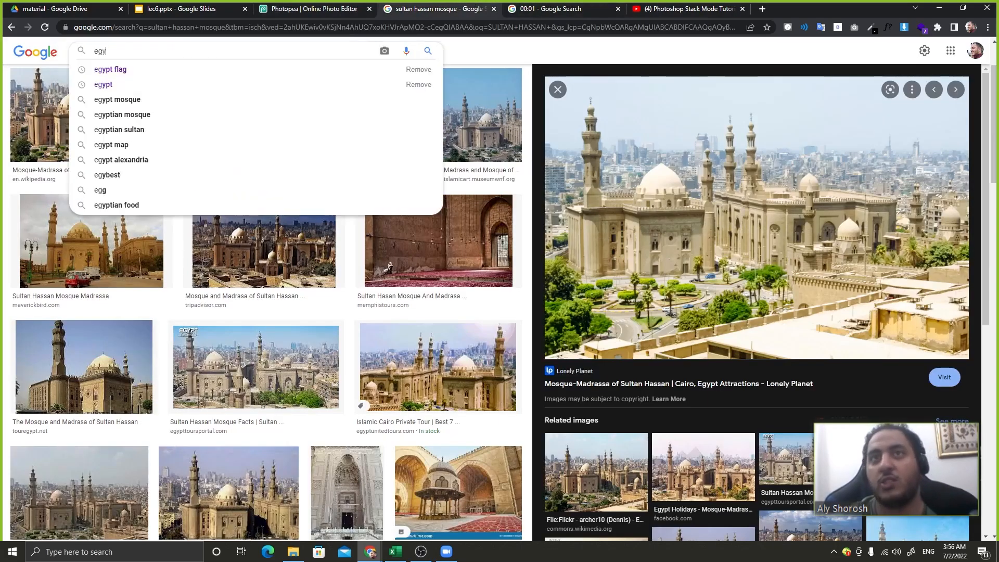
{"action": "key", "text": "Return"}
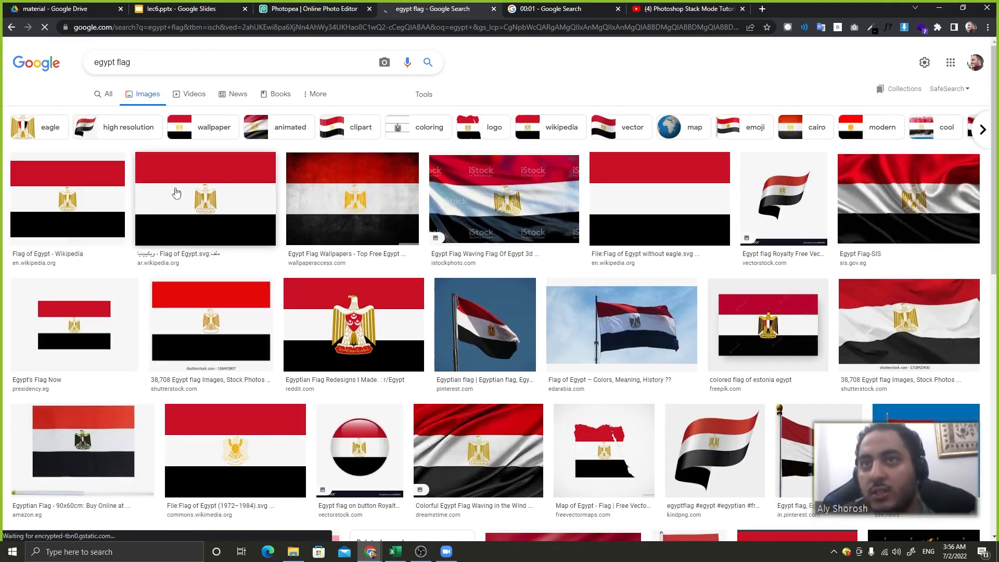
{"action": "left_click", "coordinate": [177, 193]}
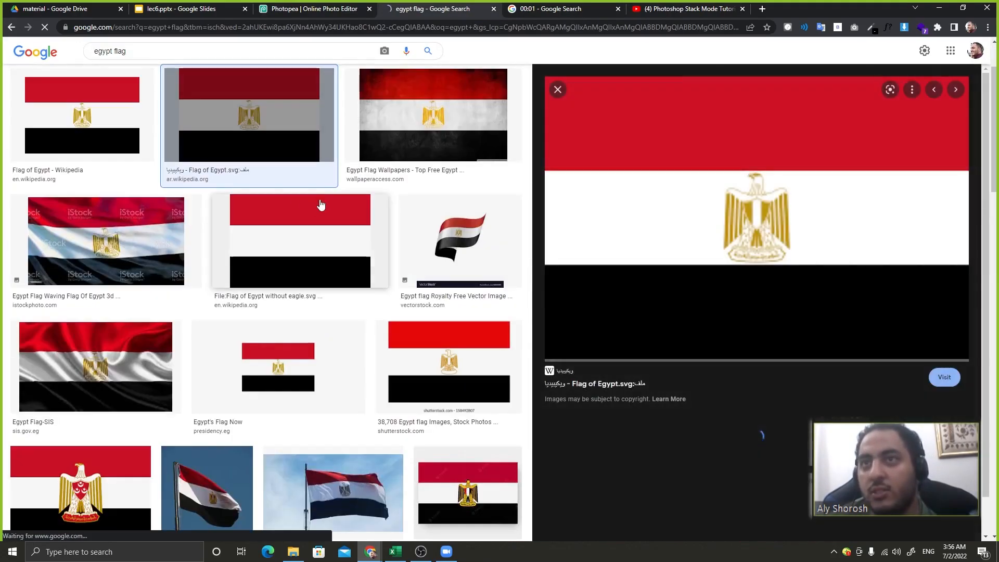
{"action": "left_click_drag", "start_coordinate": [705, 151], "coordinate": [409, 77]}
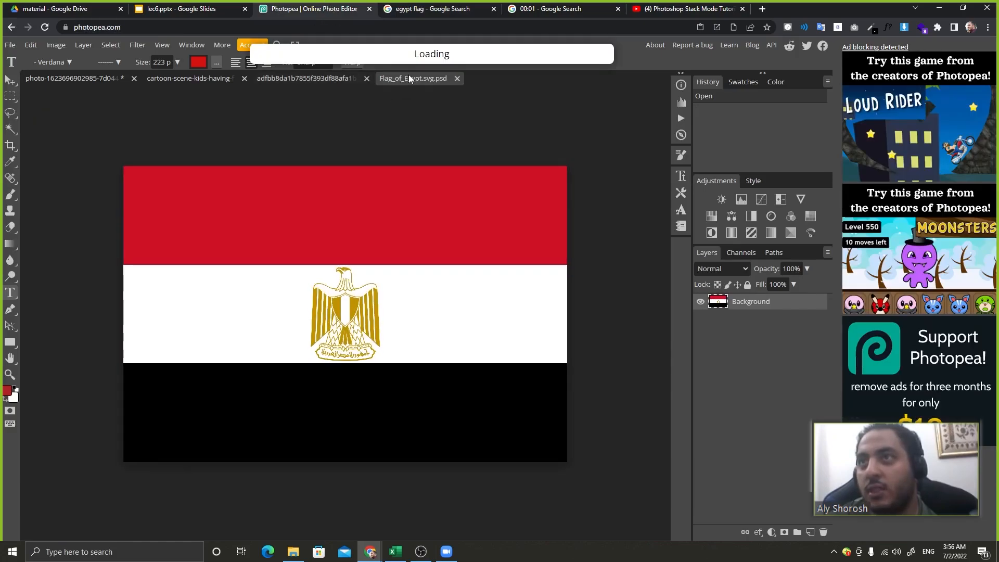
Close the duplicate projects 640px-Flag_of_Egypt.psd and 800px-Flag_of_Egypt.psd
{"action": "left_click", "coordinate": [139, 45]}
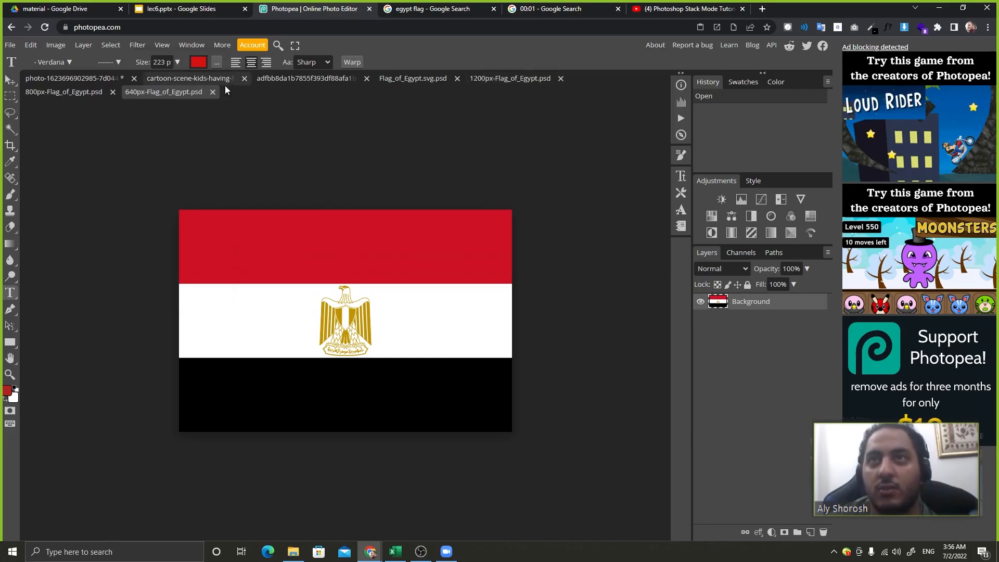
{"action": "left_click", "coordinate": [220, 91]}
{"action": "left_click", "coordinate": [113, 92]}
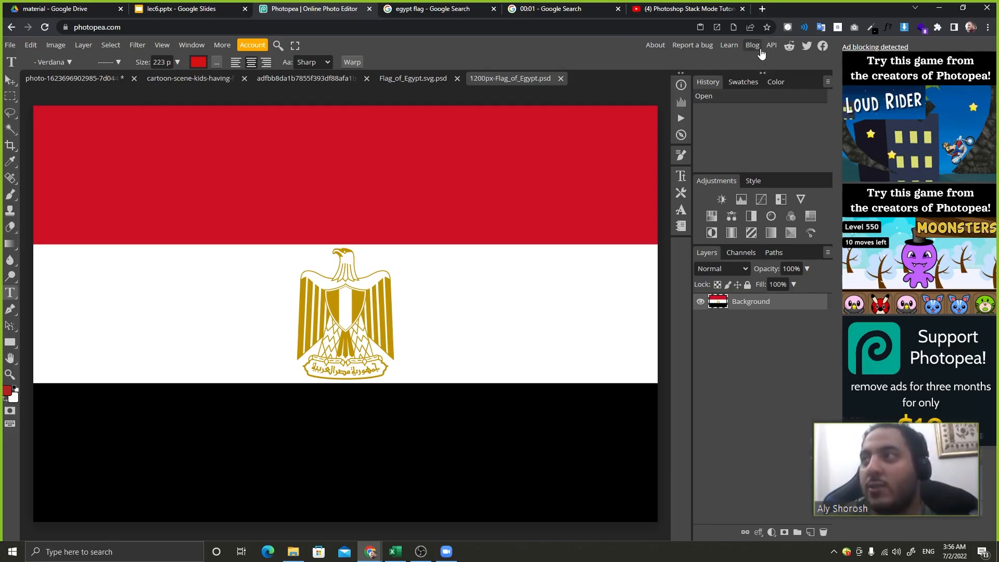
Open Photopea's bug report page on GitHub and start a new issue
{"action": "left_click", "coordinate": [687, 46]}
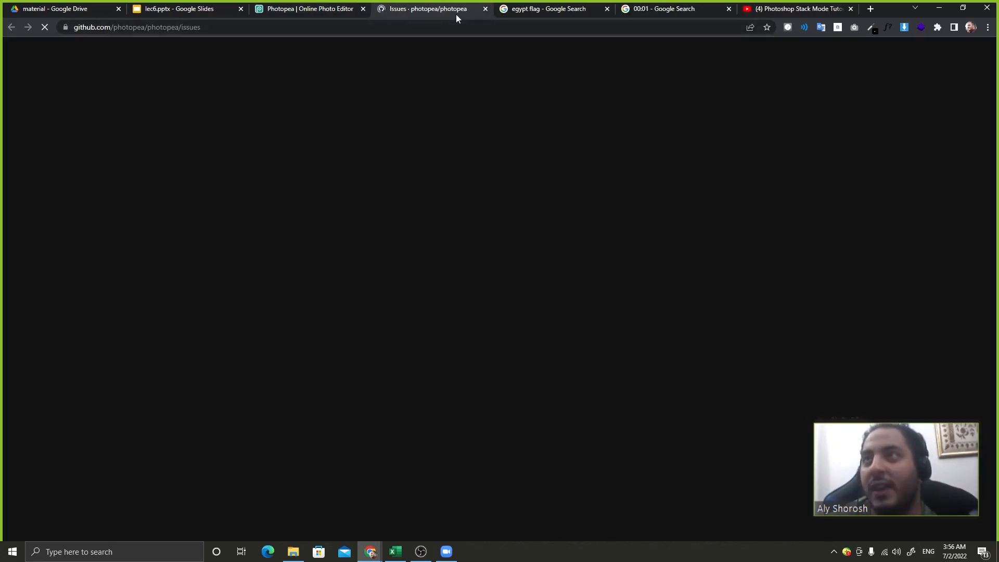
{"action": "middle_click", "coordinate": [448, 15]}
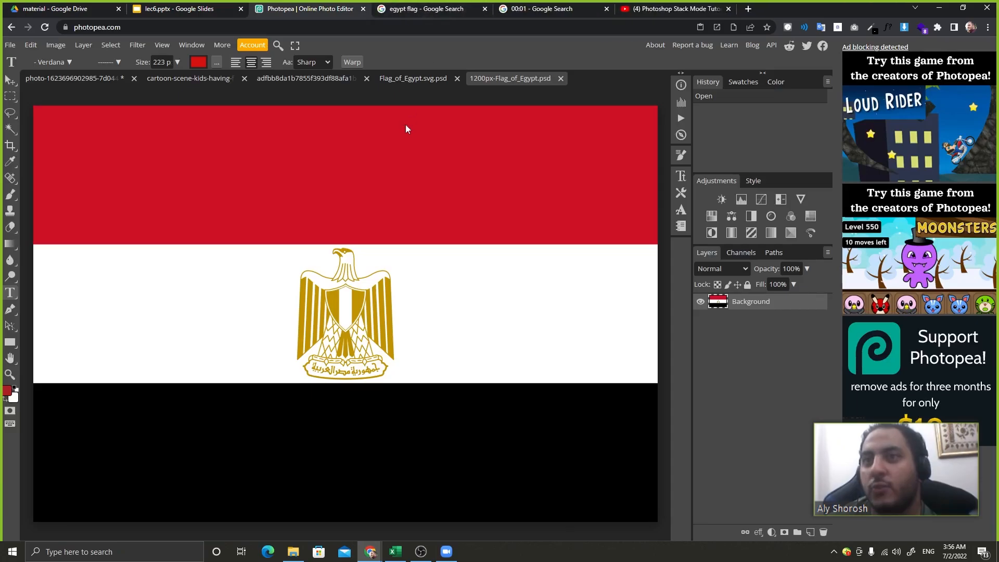
{"action": "left_click", "coordinate": [712, 46]}
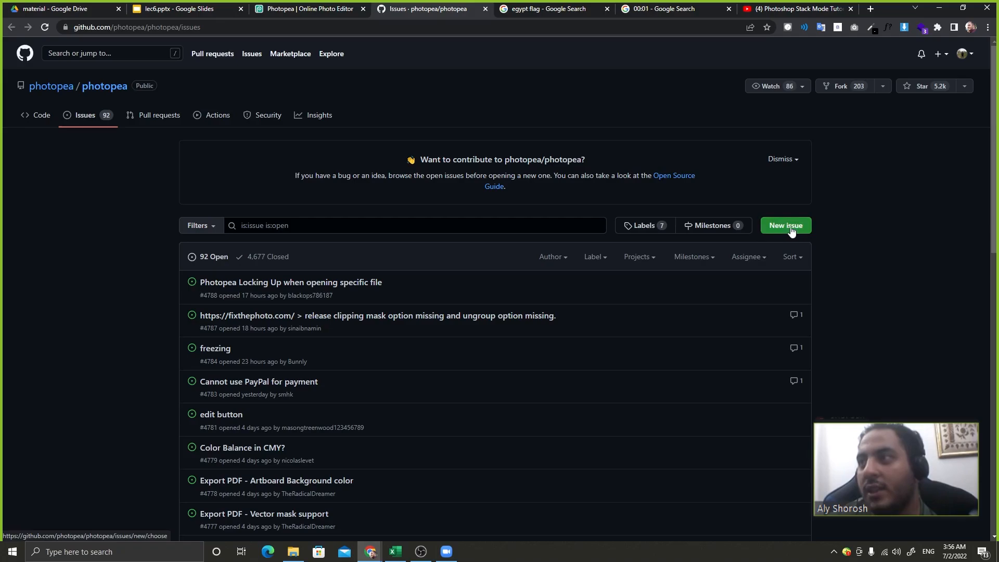
{"action": "left_click", "coordinate": [786, 225]}
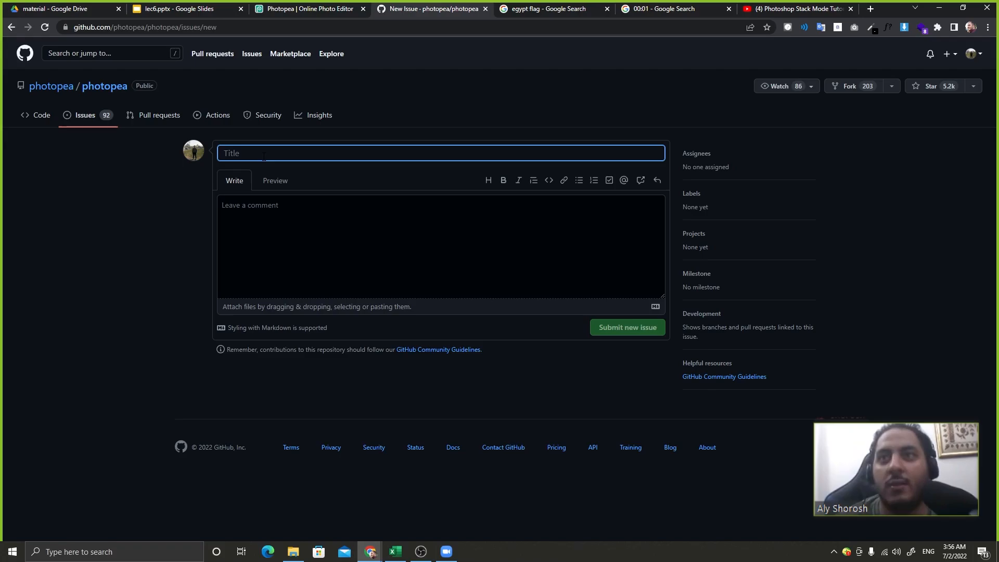
Draft the issue title "Add new project b", clear it, and check the comment preview before returning to writing
{"action": "type", "text": "AS"}
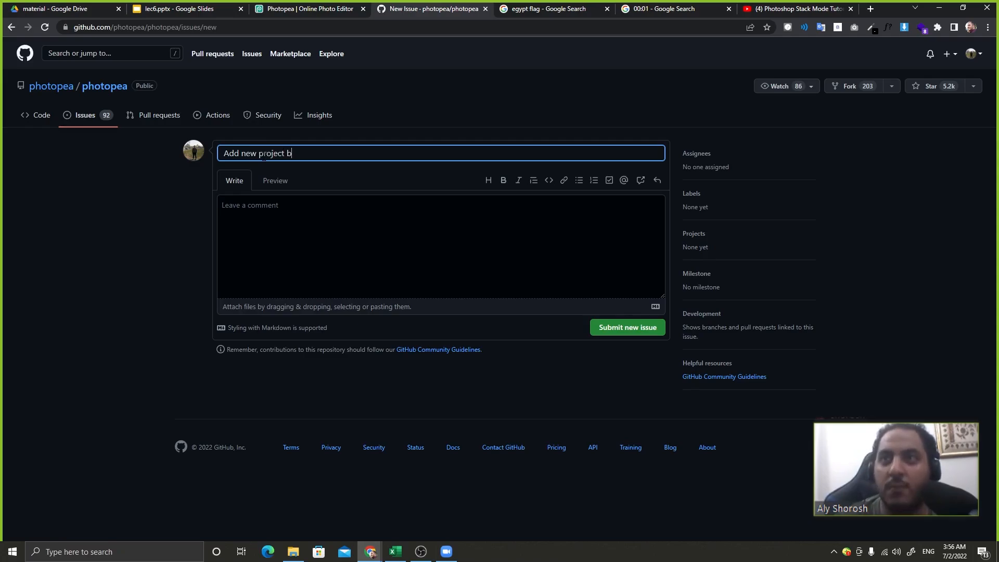
{"action": "key", "text": "ctrl+a"}
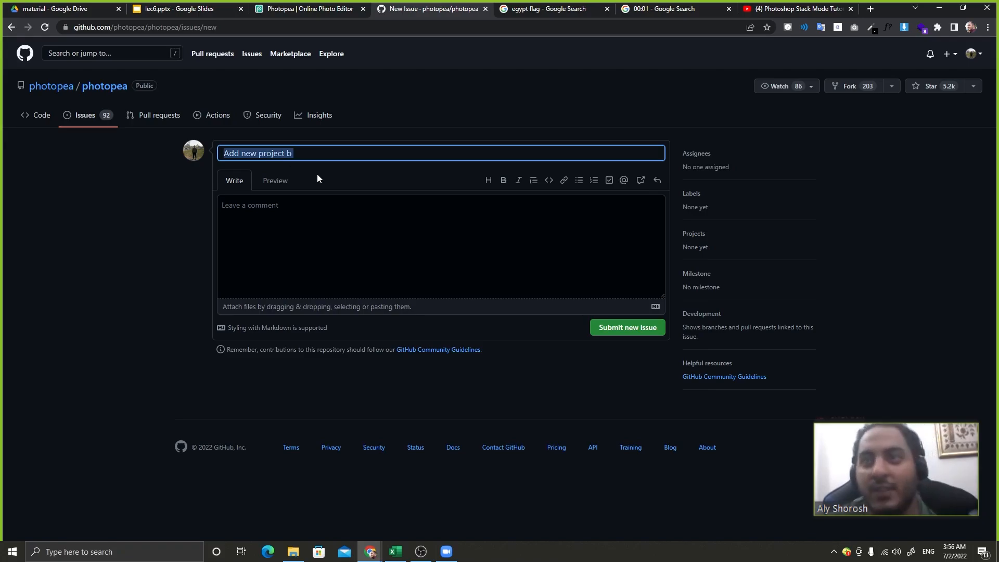
{"action": "key", "text": "BackSpace"}
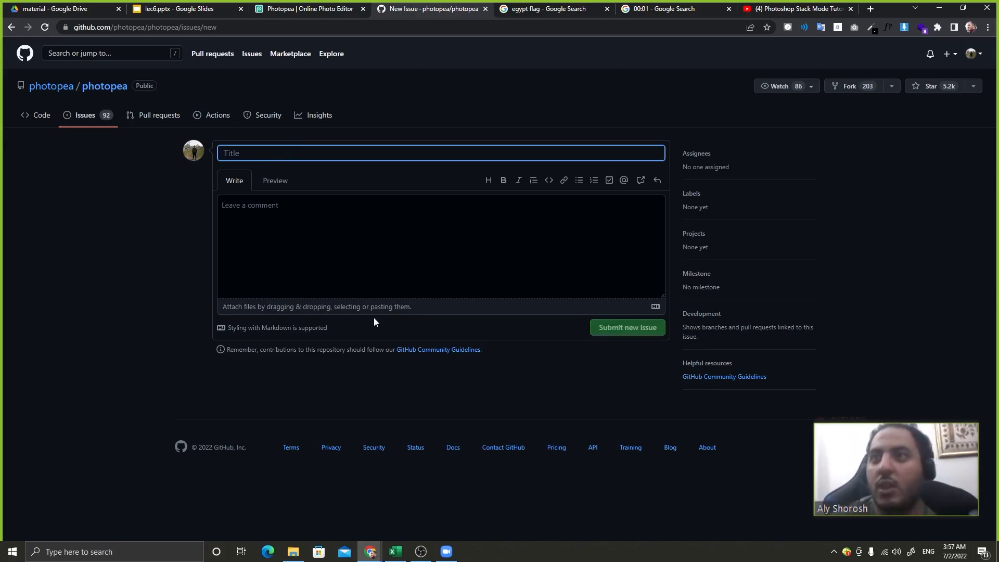
{"action": "left_click", "coordinate": [260, 192]}
{"action": "left_click", "coordinate": [277, 183]}
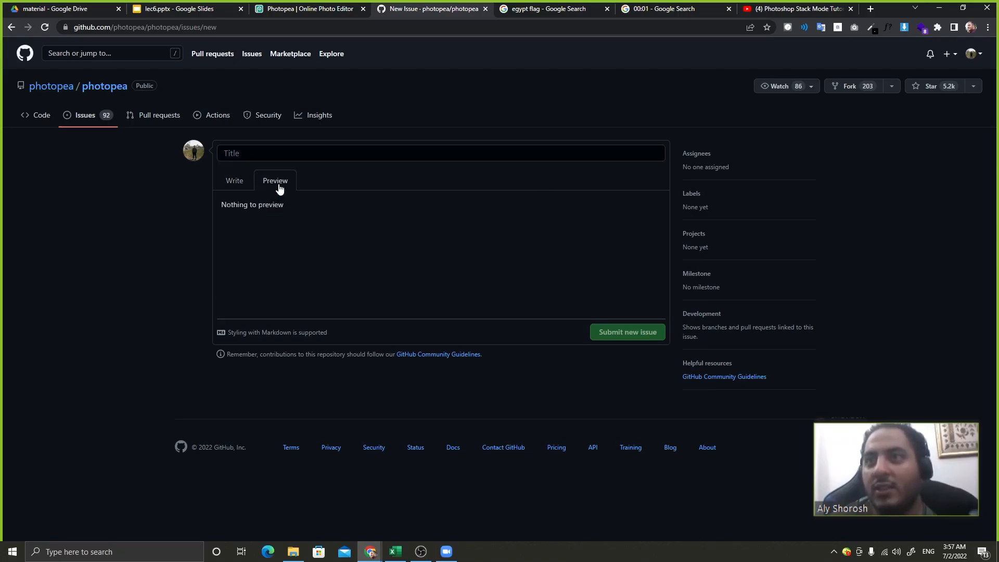
{"action": "left_click", "coordinate": [234, 180]}
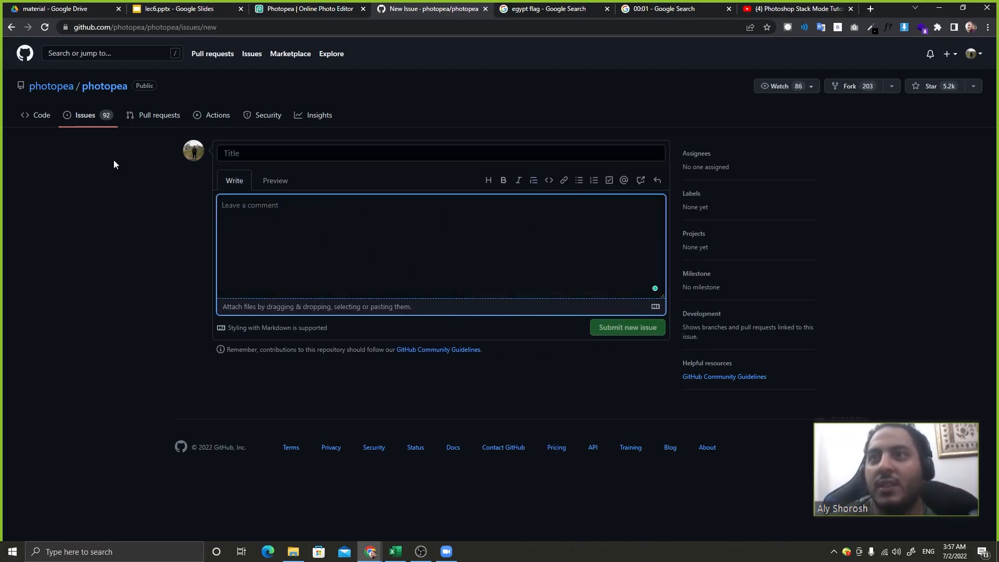
Return to Photopea, discard the GitHub issue page, and close the 1200px-Flag_of_Egypt.psd project
{"action": "left_click", "coordinate": [313, 9]}
{"action": "middle_click", "coordinate": [415, 6]}
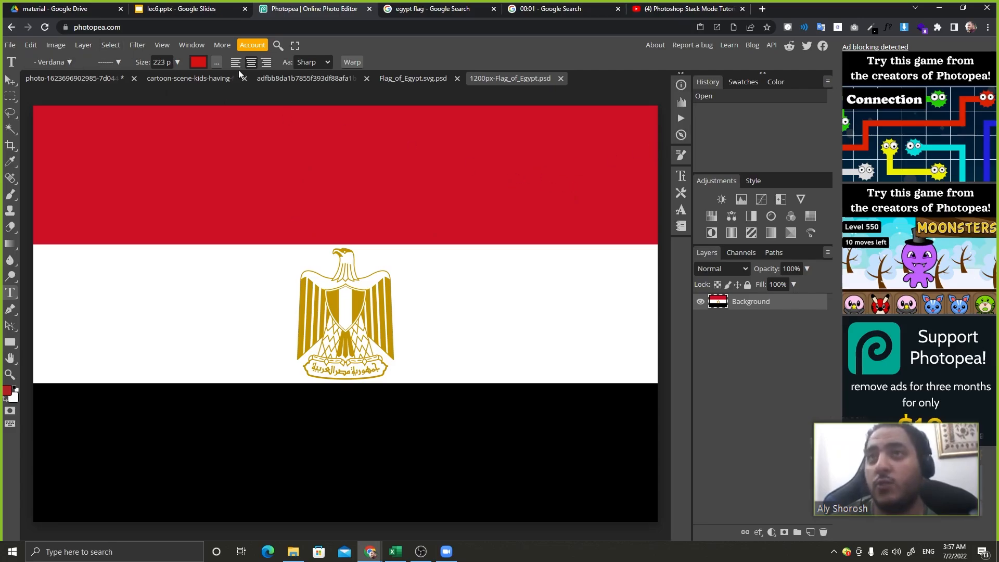
{"action": "left_click", "coordinate": [561, 78]}
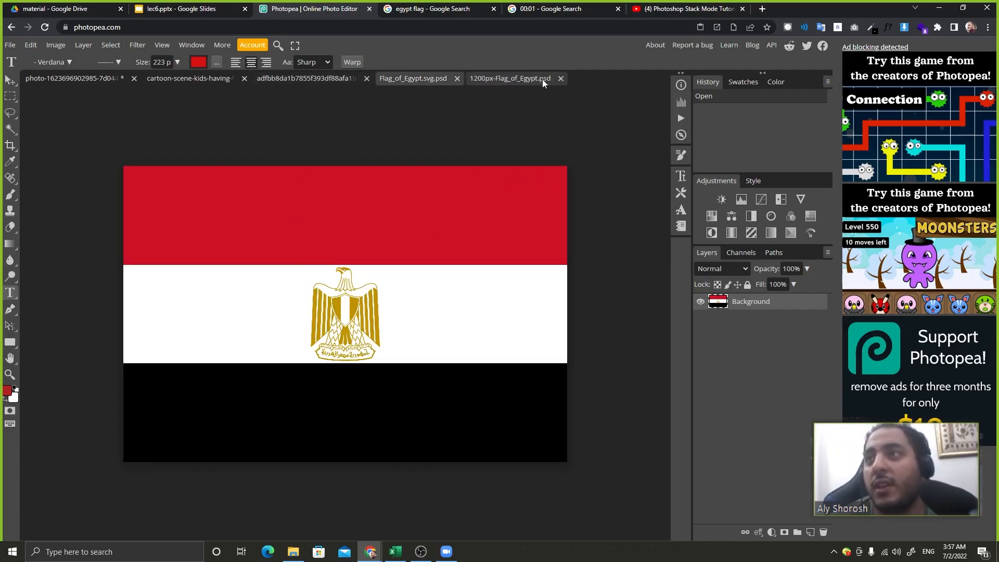
Start a Wave distortion on the Egypt flag with minimum and maximum length of 756, keeping the dialog clear of the emblem
{"action": "left_click", "coordinate": [137, 45]}
{"action": "mouse_move", "coordinate": [162, 179]}
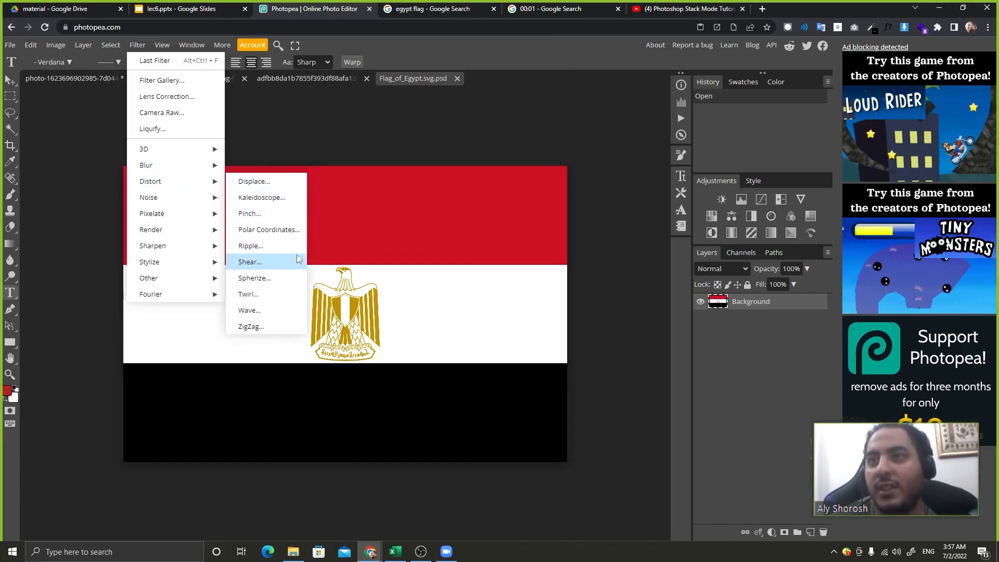
{"action": "left_click", "coordinate": [263, 310]}
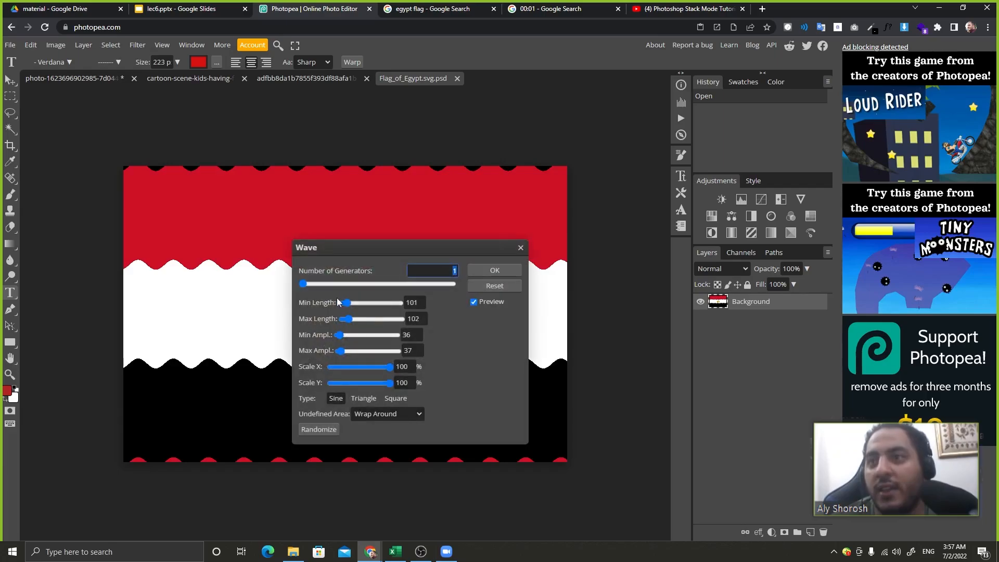
{"action": "left_click_drag", "start_coordinate": [380, 304], "coordinate": [386, 304]}
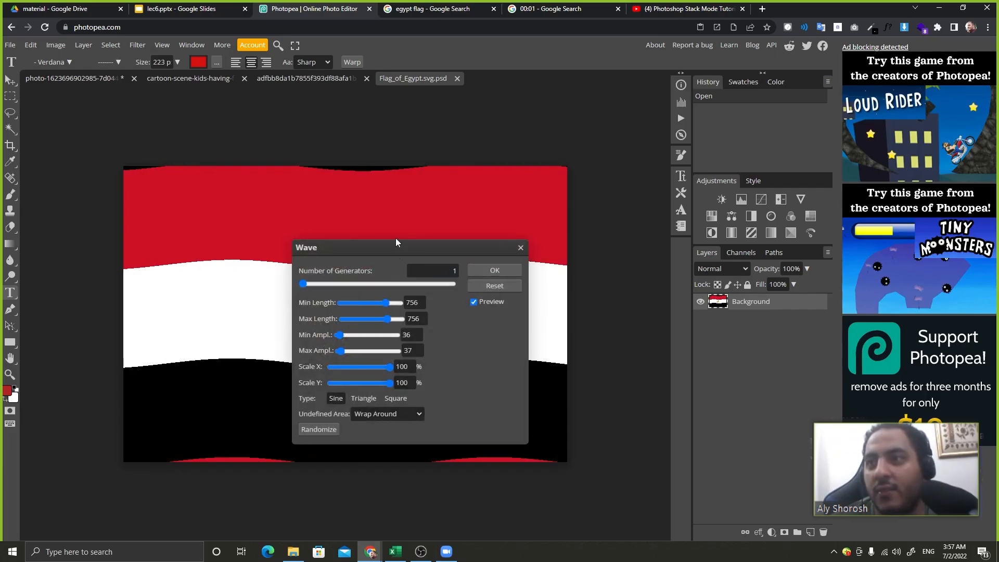
{"action": "left_click_drag", "start_coordinate": [398, 245], "coordinate": [644, 137]}
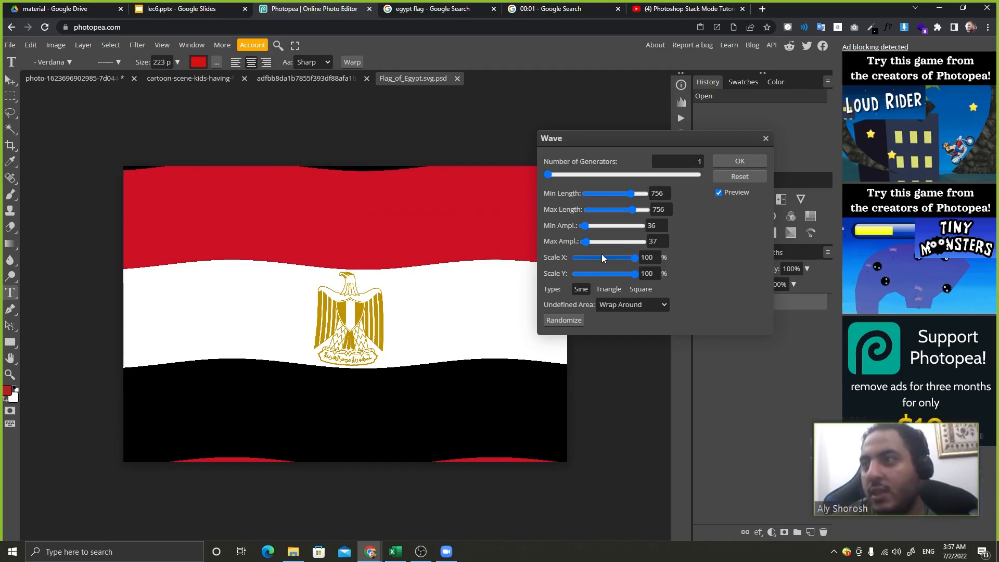
Set the wave's undefined area to Repeat Edge Pixels, apply the filter, and compare the flag before and after
{"action": "left_click", "coordinate": [628, 305]}
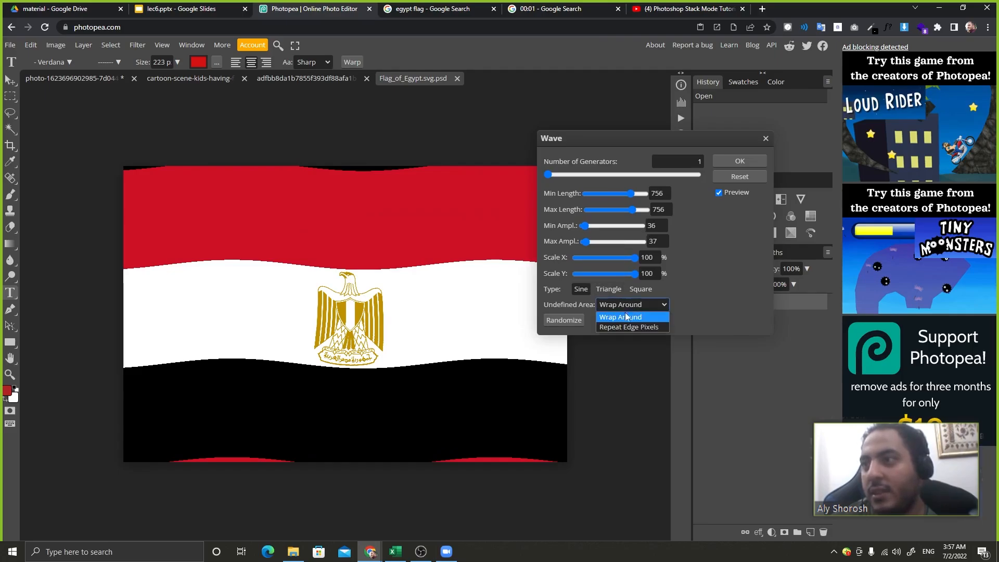
{"action": "left_click", "coordinate": [626, 329]}
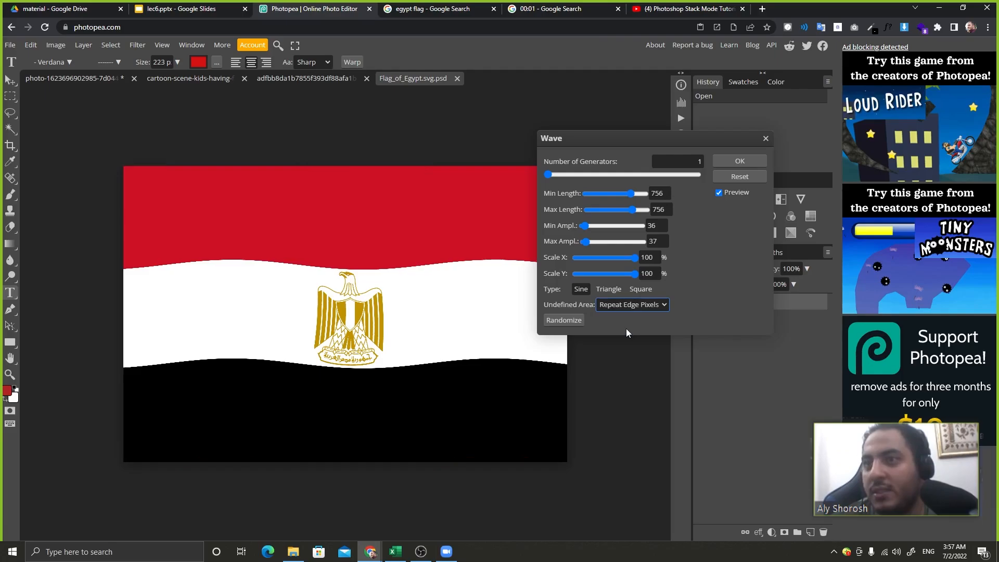
{"action": "left_click", "coordinate": [722, 162]}
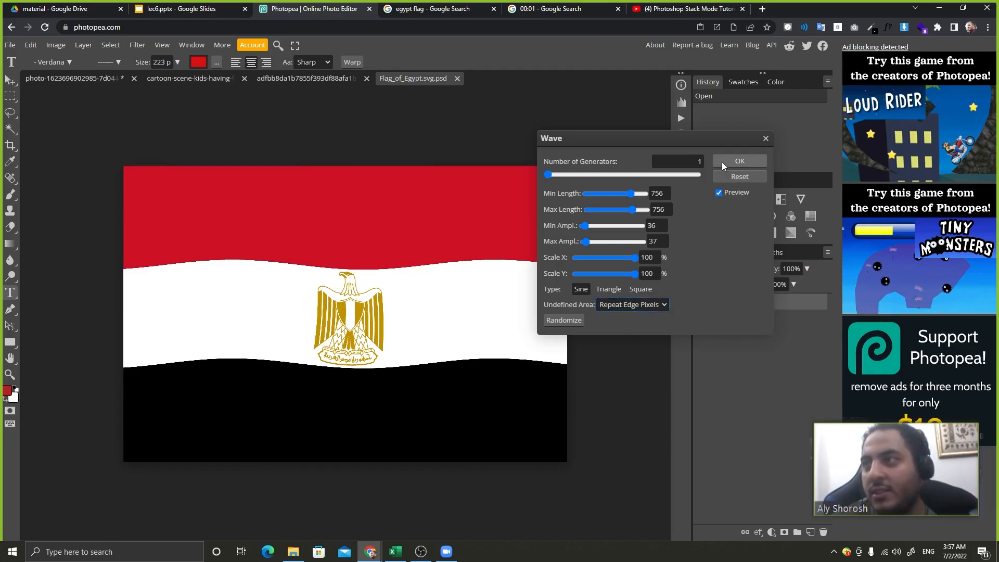
{"action": "key", "text": "ctrl+z"}
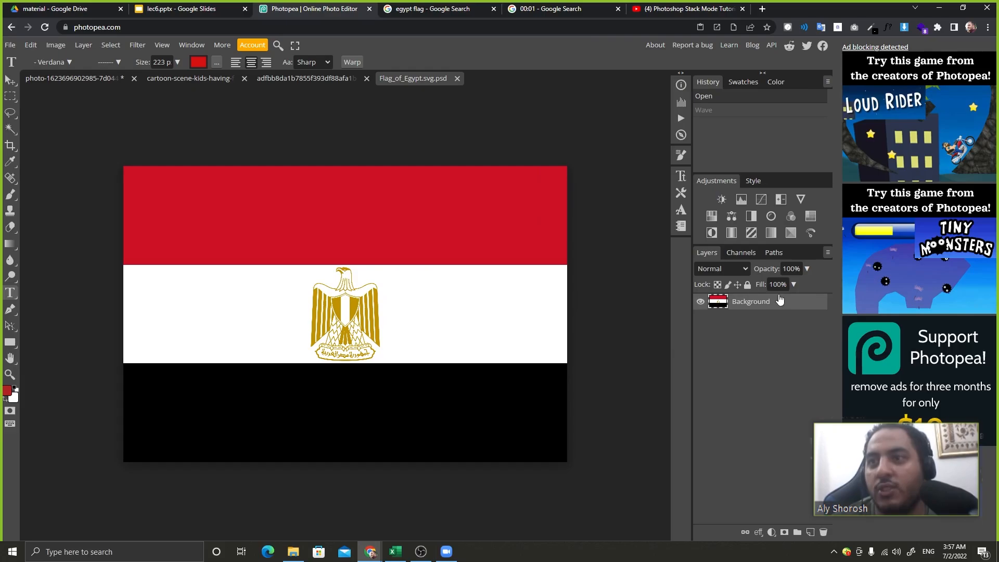
{"action": "key", "text": "ctrl+shift+z"}
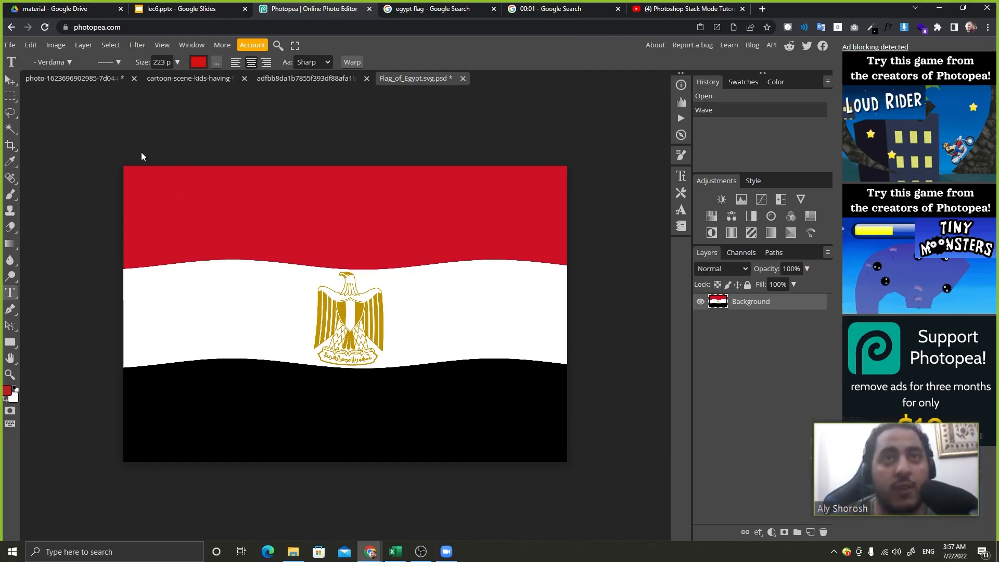
{"action": "left_click", "coordinate": [138, 45]}
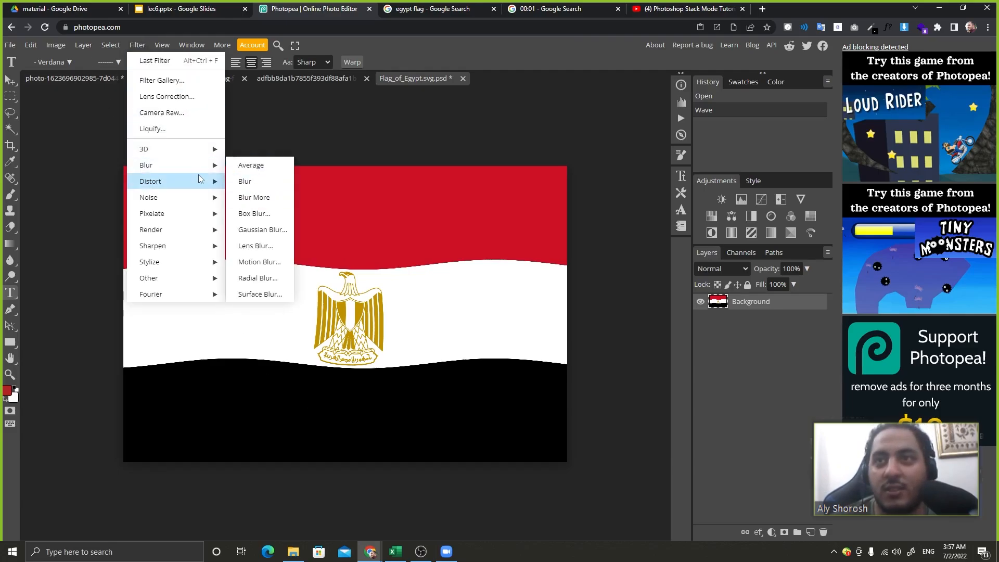
{"action": "mouse_move", "coordinate": [198, 177]}
{"action": "left_click", "coordinate": [270, 310]}
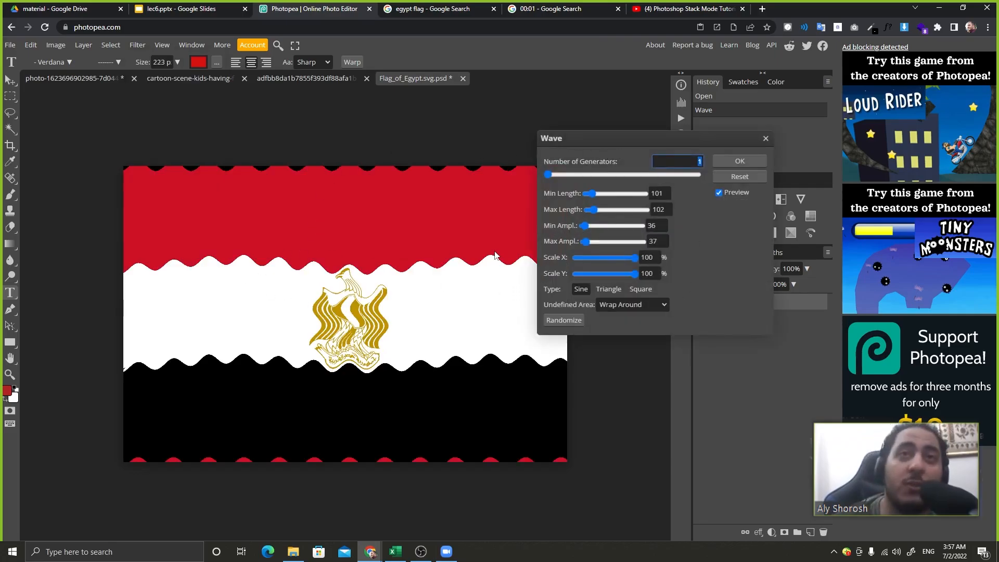
{"action": "left_click", "coordinate": [766, 139]}
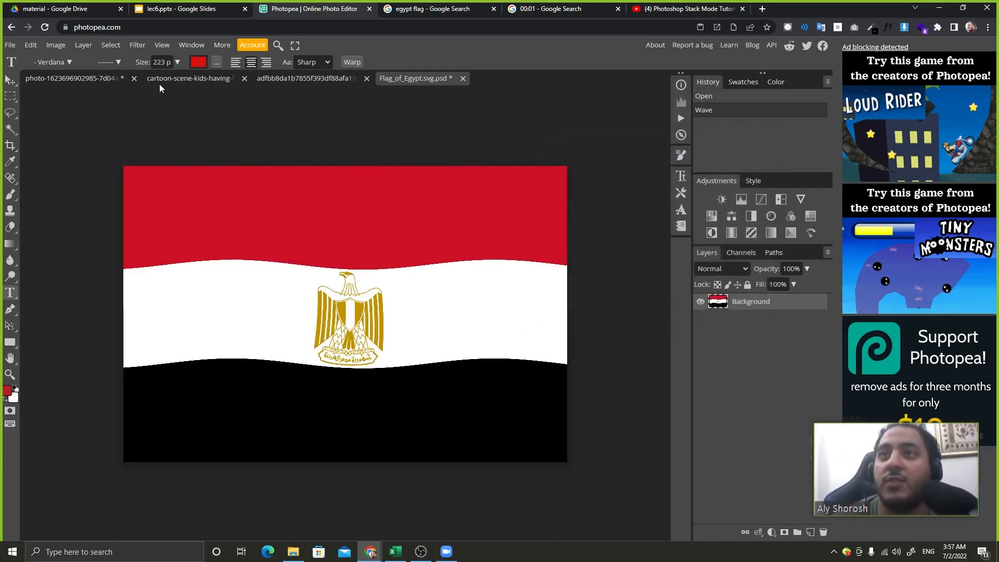
{"action": "left_click", "coordinate": [137, 45]}
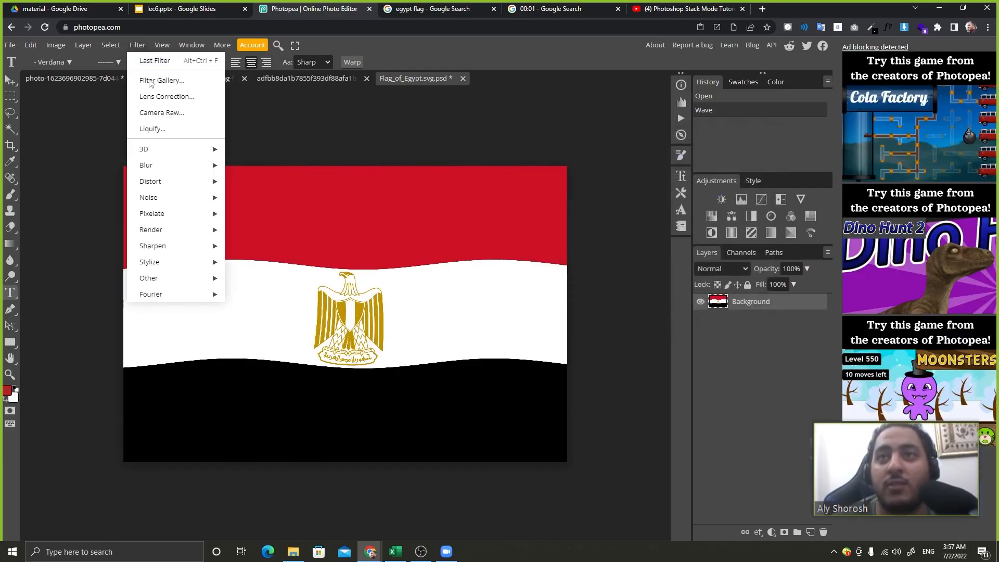
{"action": "mouse_move", "coordinate": [161, 157]}
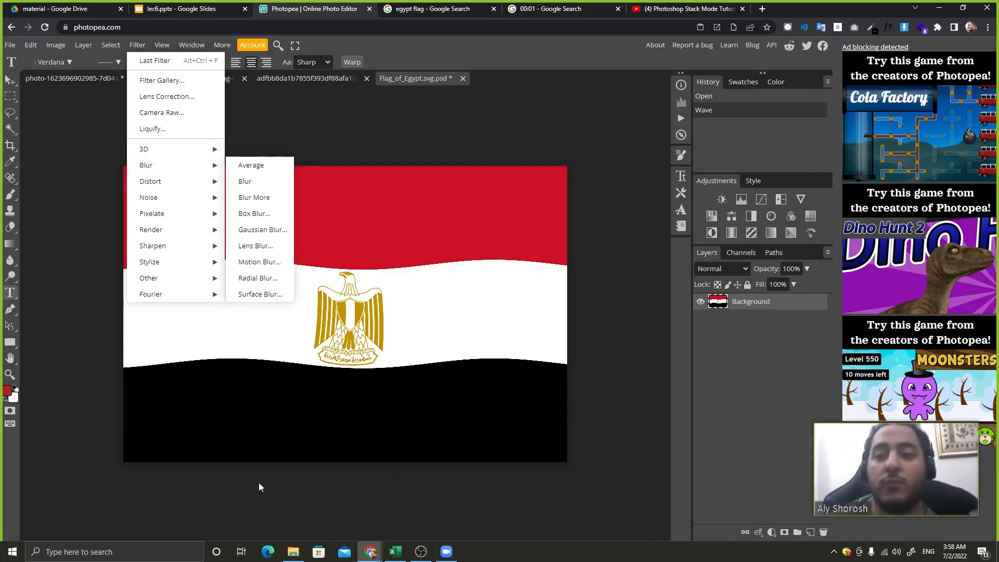
Launch Adobe Photoshop 2020 and create a new 184 x 21 pixel document from the Clipboard preset
{"action": "left_click", "coordinate": [158, 553]}
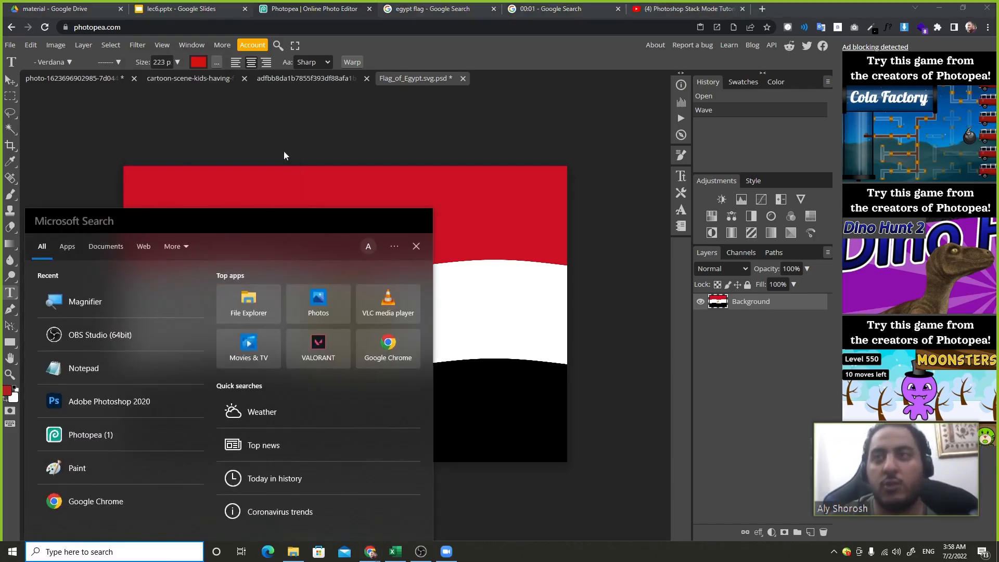
{"action": "left_click", "coordinate": [142, 409]}
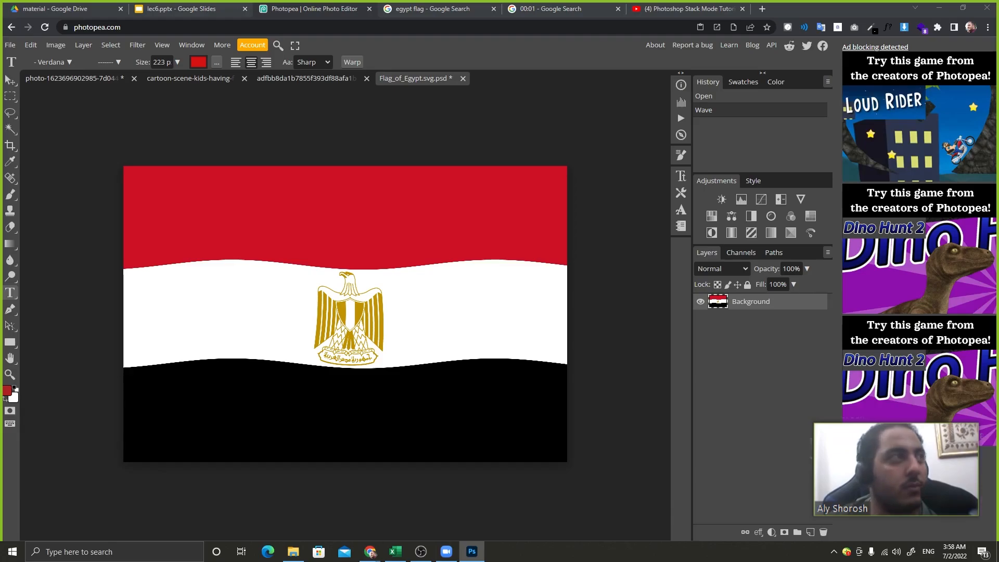
{"action": "key", "text": "alt+ctrl+n"}
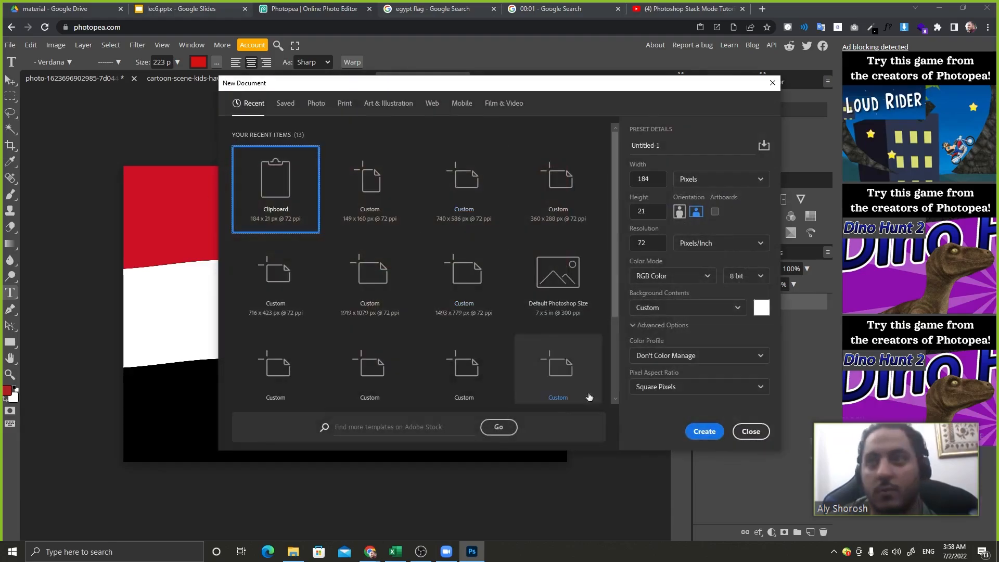
{"action": "key", "text": "Escape"}
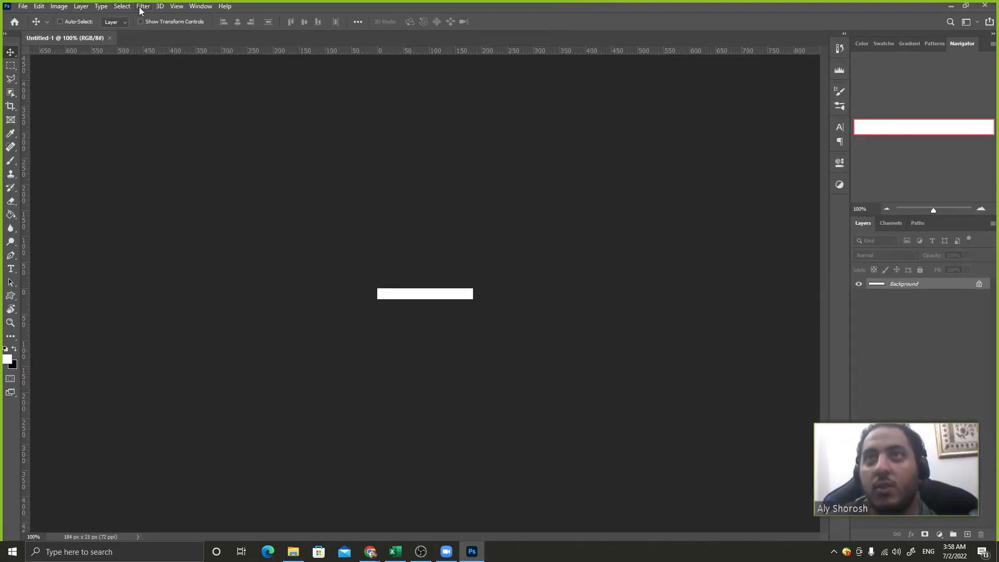
Review the filter and 3D commands that Photoshop offers, and close Photoshop to return to Photopea
{"action": "left_click", "coordinate": [142, 7]}
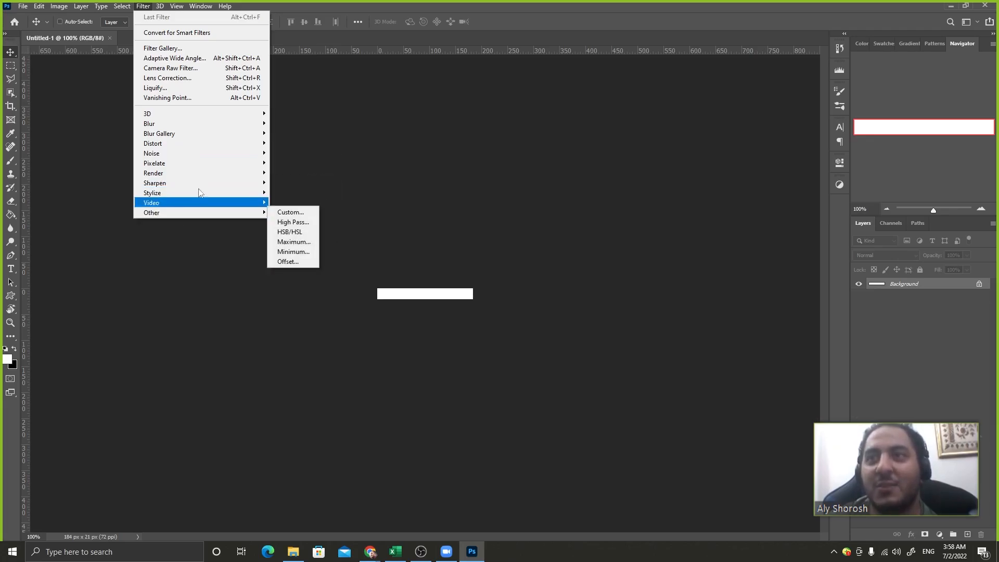
{"action": "mouse_move", "coordinate": [160, 6]}
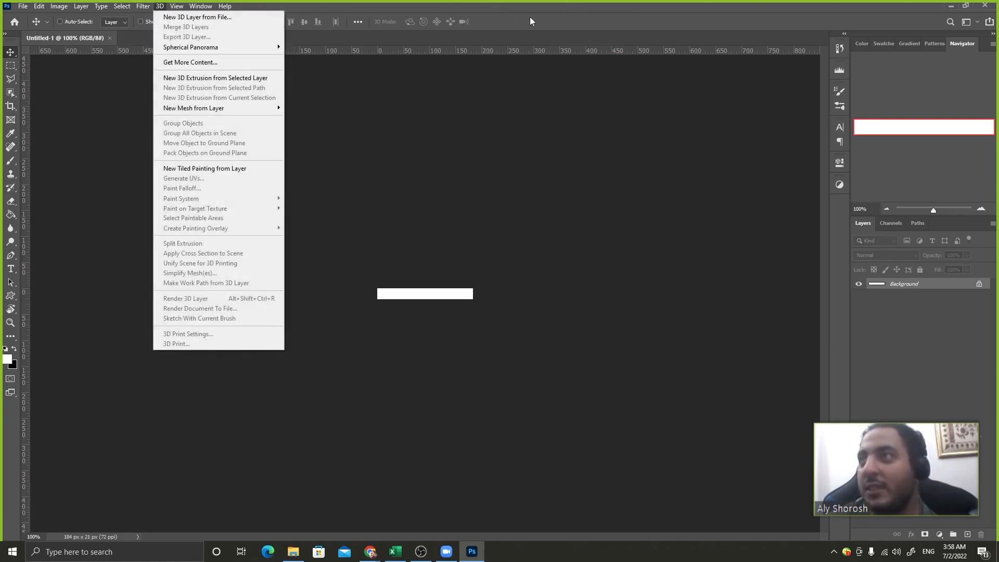
{"action": "left_click", "coordinate": [633, 19]}
{"action": "left_click", "coordinate": [984, 6]}
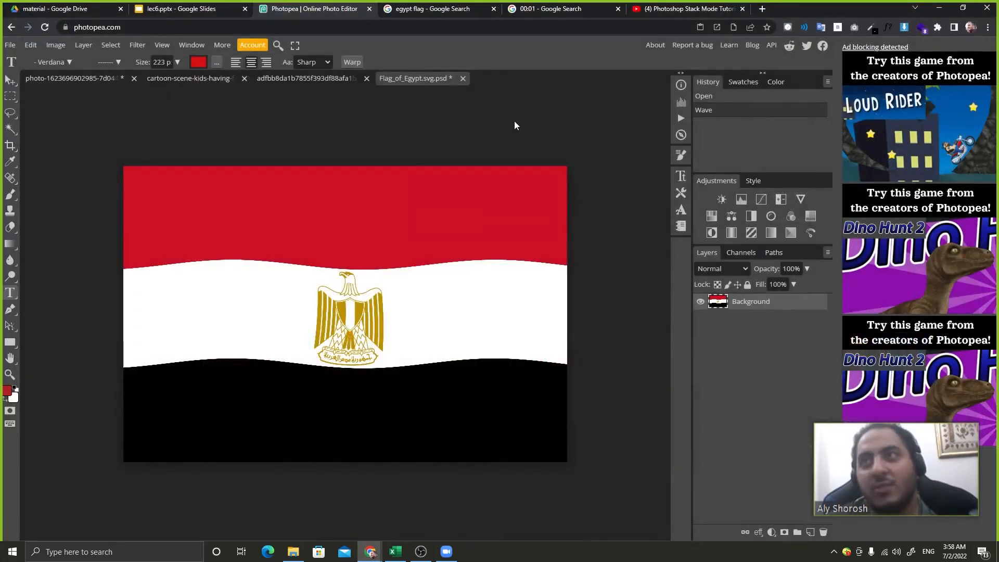
Close the Flag_of_Egypt.svg.psd project without saving its changes
{"action": "left_click", "coordinate": [137, 44]}
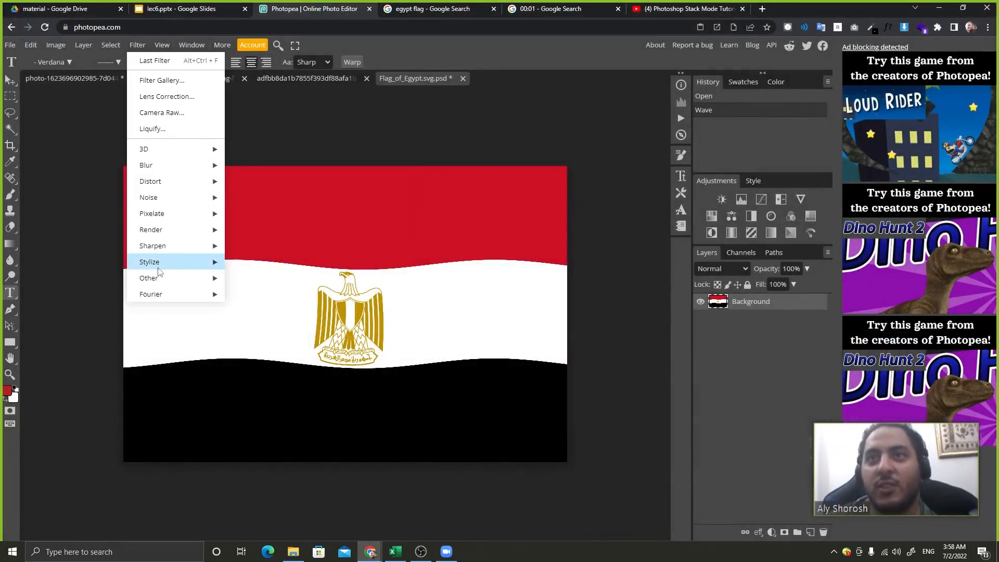
{"action": "mouse_move", "coordinate": [159, 184]}
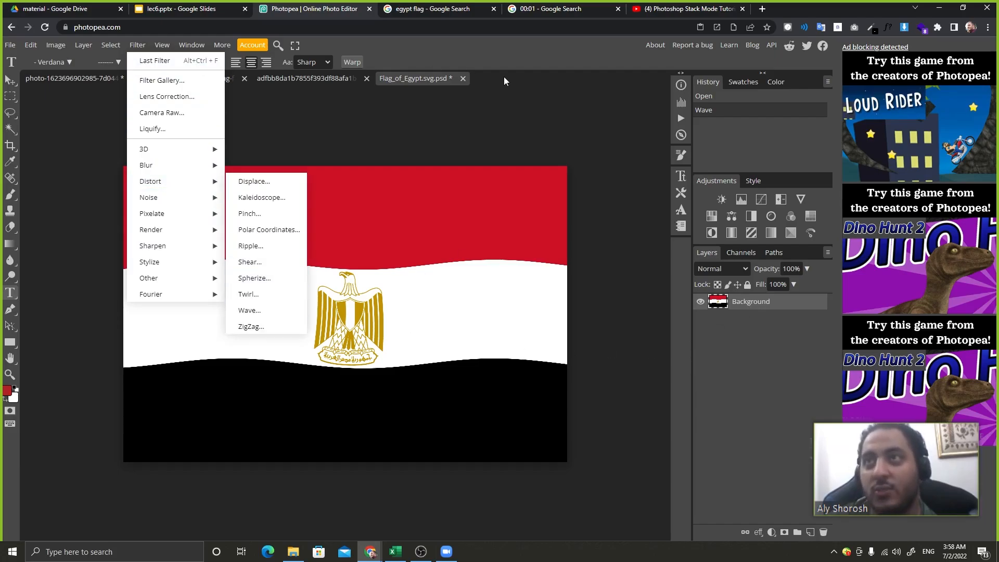
{"action": "left_click", "coordinate": [462, 79]}
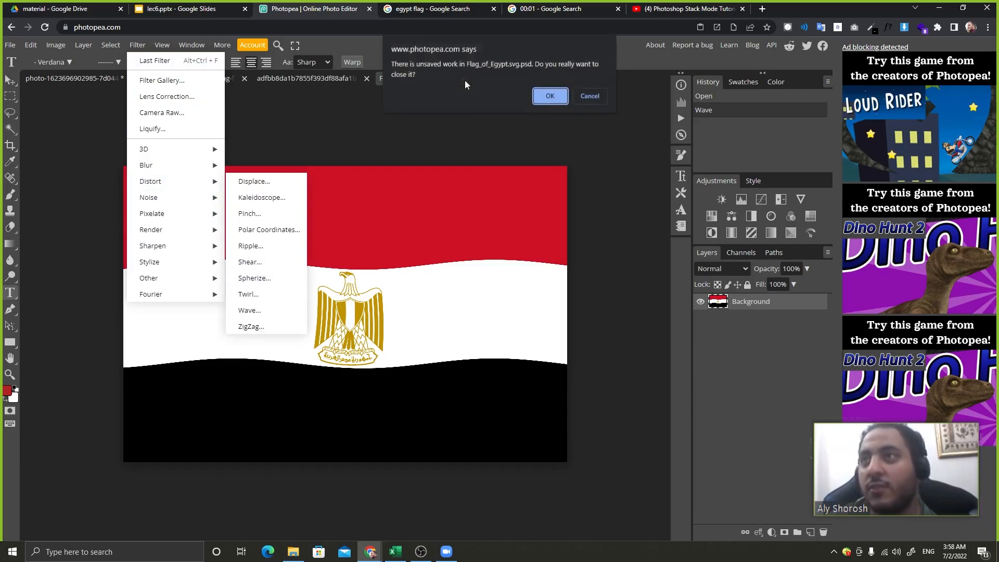
{"action": "left_click", "coordinate": [548, 96]}
Apply Add Noise to the mosque photo with a 4% amount and Uniform distribution, and undo it
{"action": "left_click", "coordinate": [137, 45]}
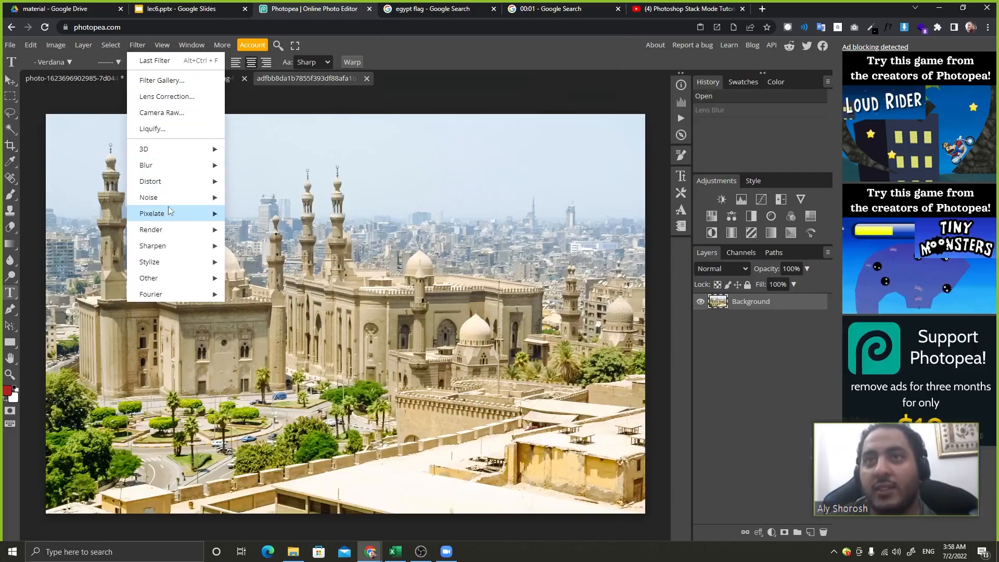
{"action": "mouse_move", "coordinate": [162, 198]}
{"action": "left_click", "coordinate": [237, 196]}
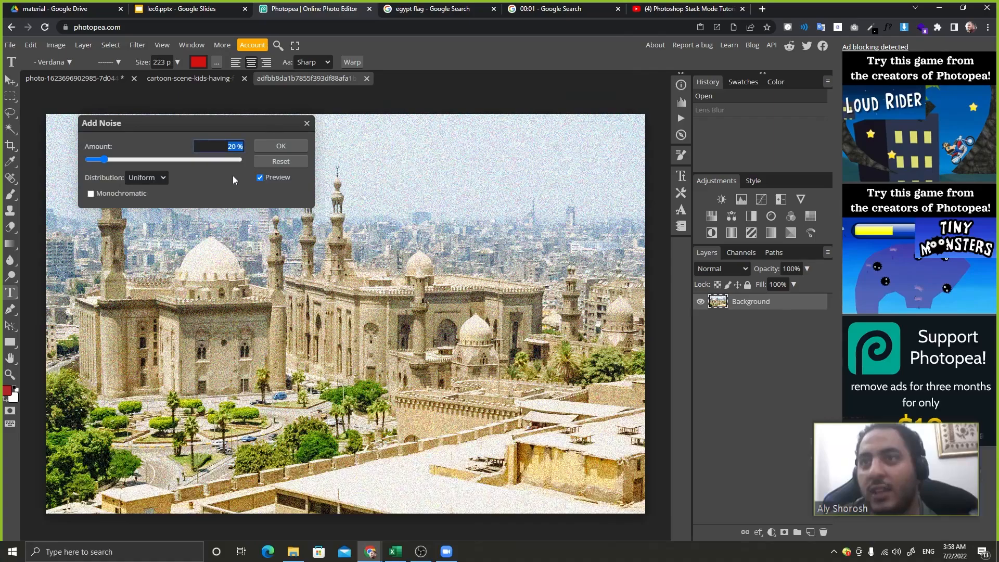
{"action": "left_click_drag", "start_coordinate": [239, 128], "coordinate": [534, 425]}
{"action": "left_click", "coordinate": [381, 453]}
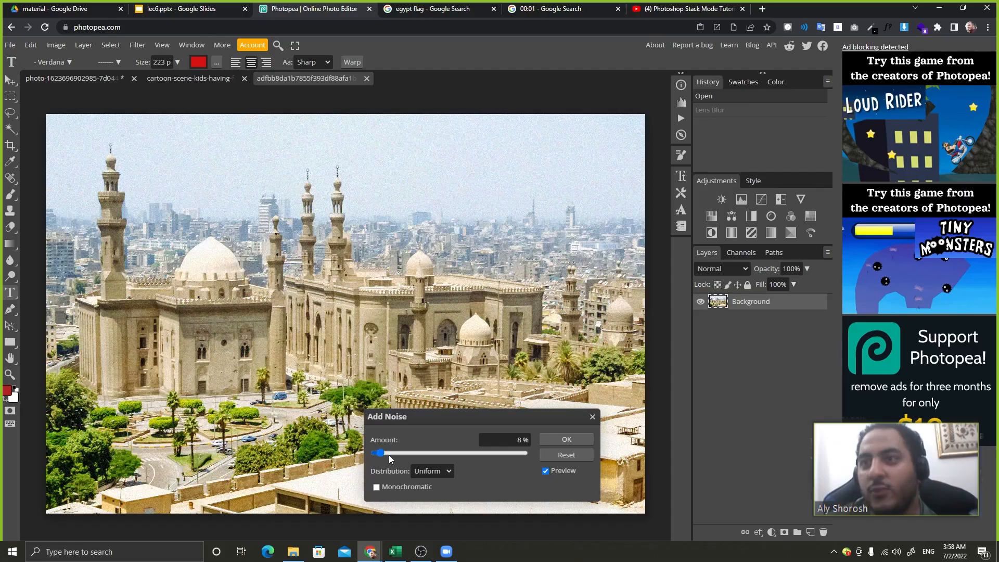
{"action": "left_click", "coordinate": [389, 453]}
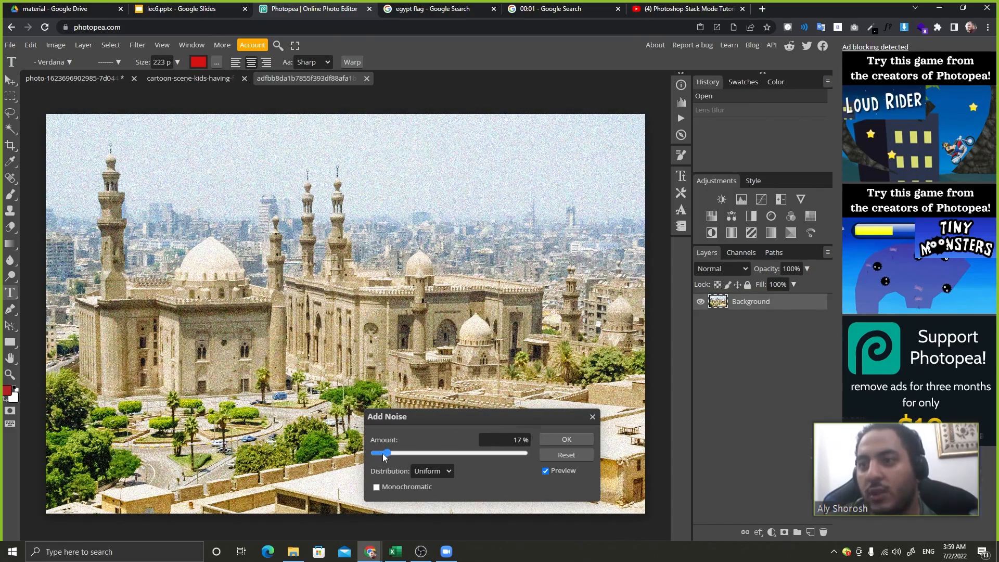
{"action": "left_click", "coordinate": [380, 453]}
{"action": "left_click", "coordinate": [375, 454]}
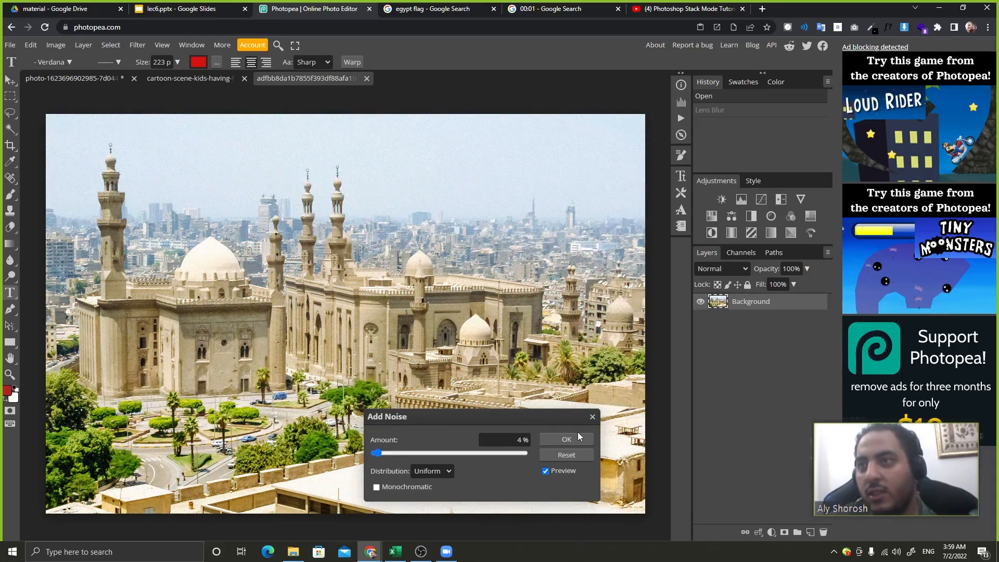
{"action": "left_click", "coordinate": [544, 444]}
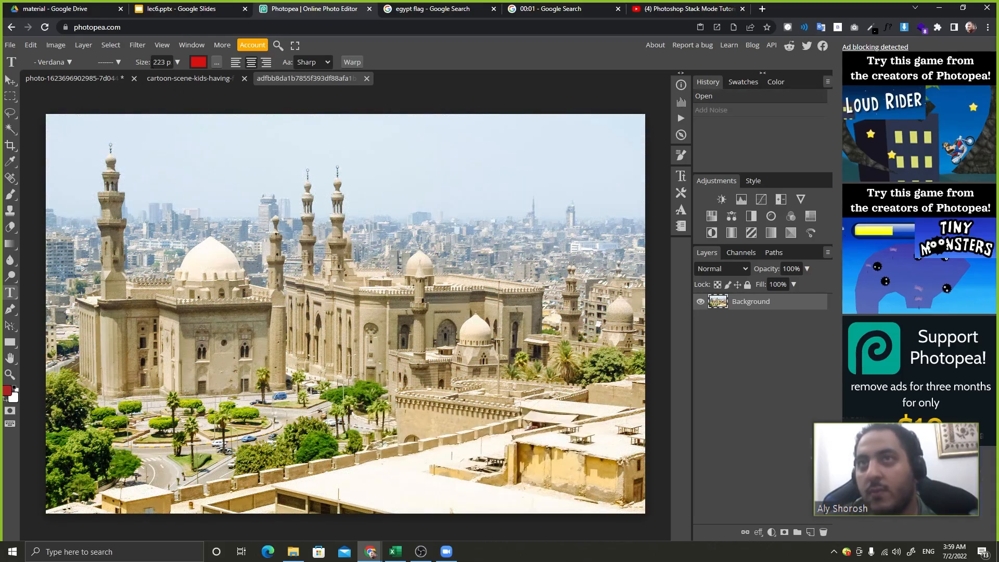
Preview the Mosaic filter on the mosque photo with cell sizes of 54 px and 21 px, and cancel it
{"action": "left_click", "coordinate": [138, 44]}
{"action": "mouse_move", "coordinate": [169, 214]}
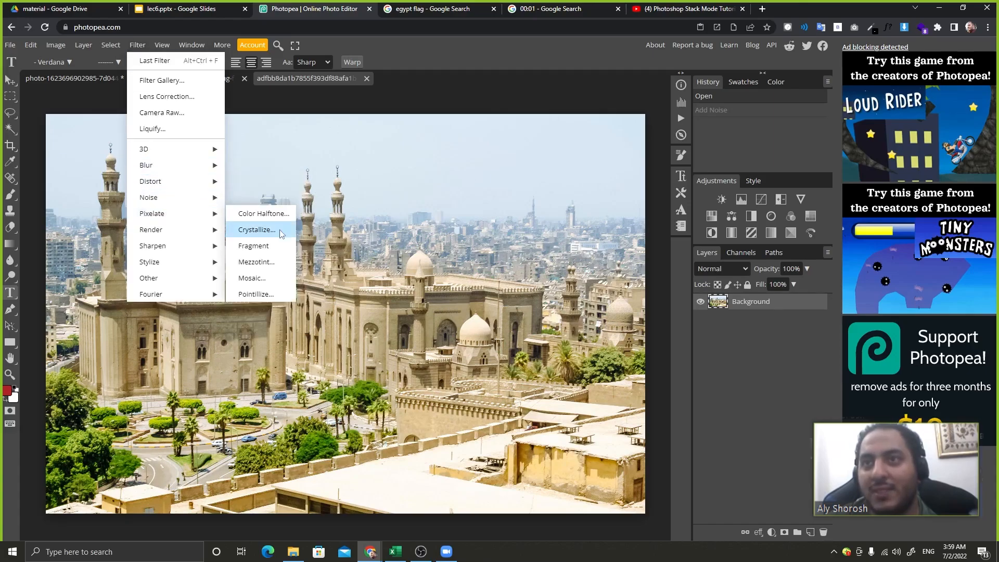
{"action": "left_click", "coordinate": [262, 280]}
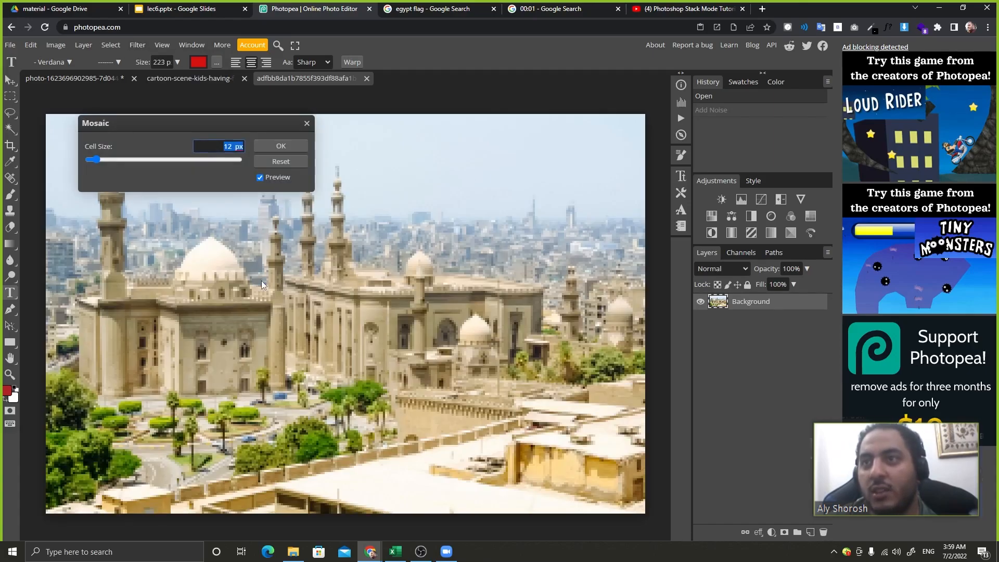
{"action": "left_click_drag", "start_coordinate": [213, 127], "coordinate": [520, 389]}
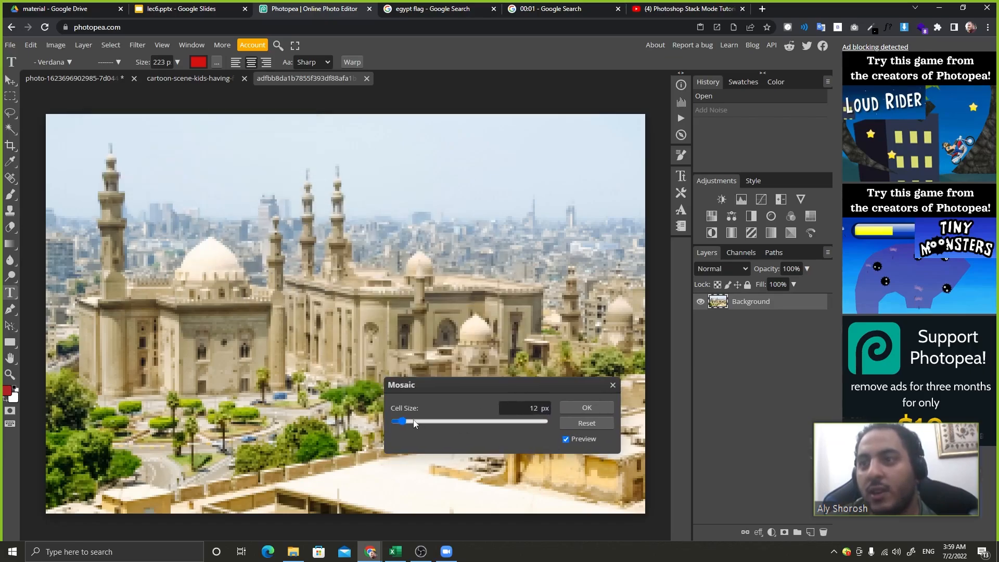
{"action": "left_click_drag", "start_coordinate": [413, 420], "coordinate": [450, 417]}
{"action": "left_click_drag", "start_coordinate": [403, 421], "coordinate": [436, 422]}
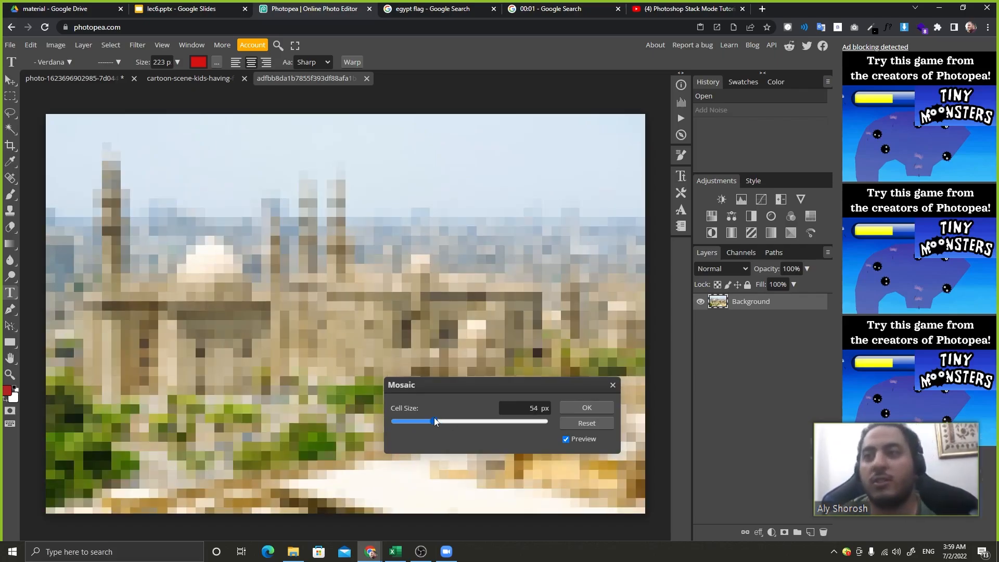
{"action": "left_click_drag", "start_coordinate": [434, 418], "coordinate": [410, 414]}
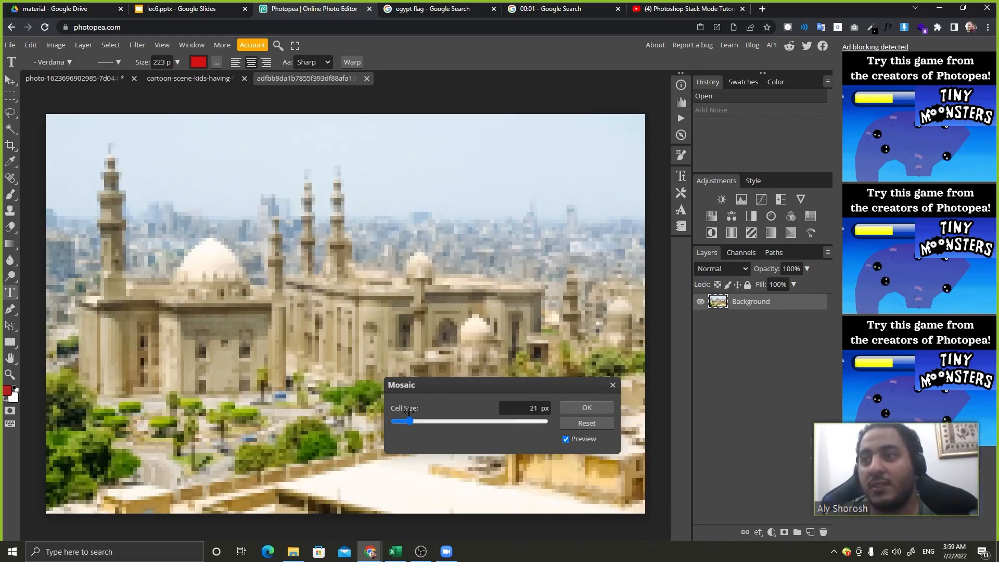
{"action": "left_click", "coordinate": [612, 386]}
Start the Lens Flare filter on the mosque photo and position the flare at 6% X and 2% Y
{"action": "left_click", "coordinate": [138, 45]}
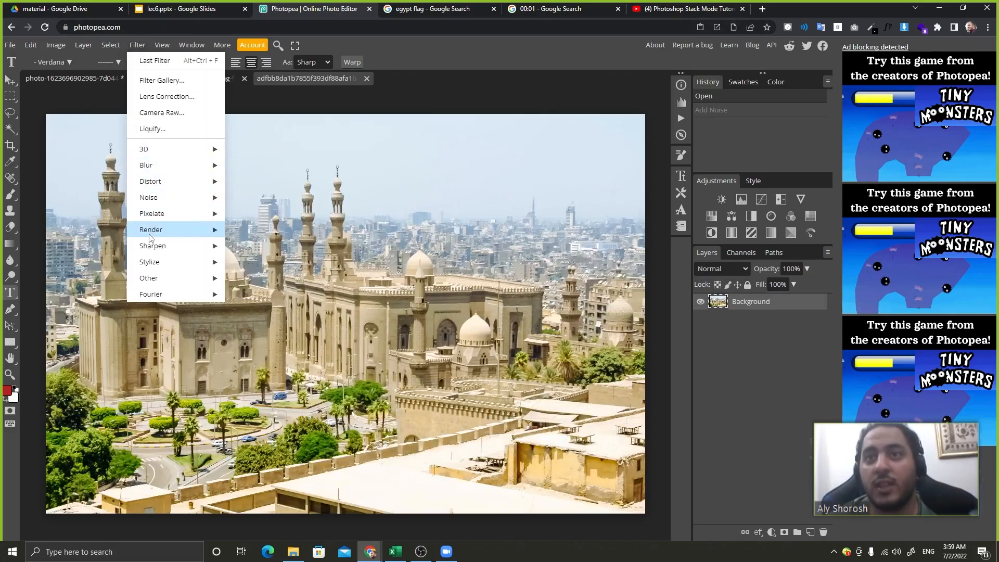
{"action": "mouse_move", "coordinate": [150, 235]}
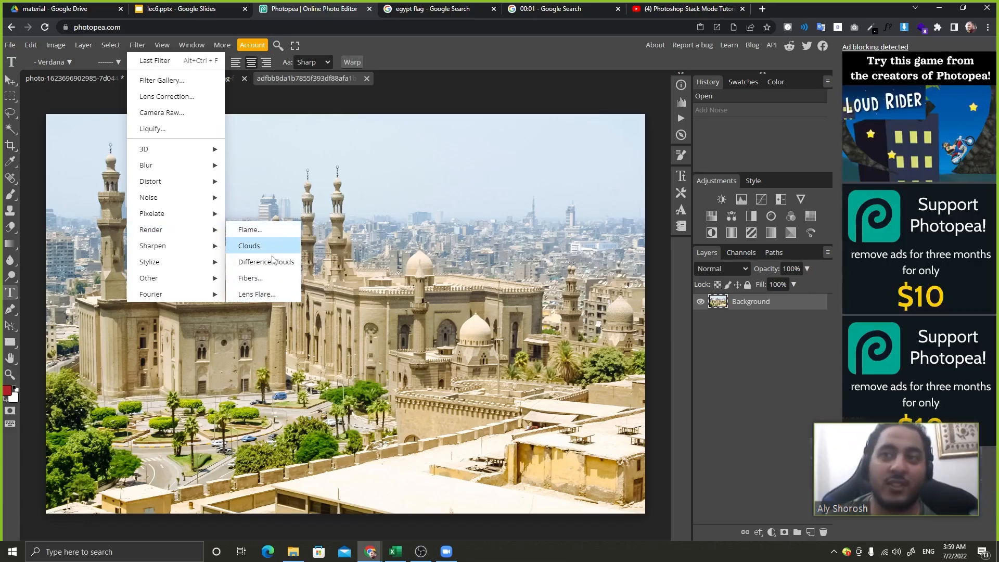
{"action": "left_click", "coordinate": [273, 294]}
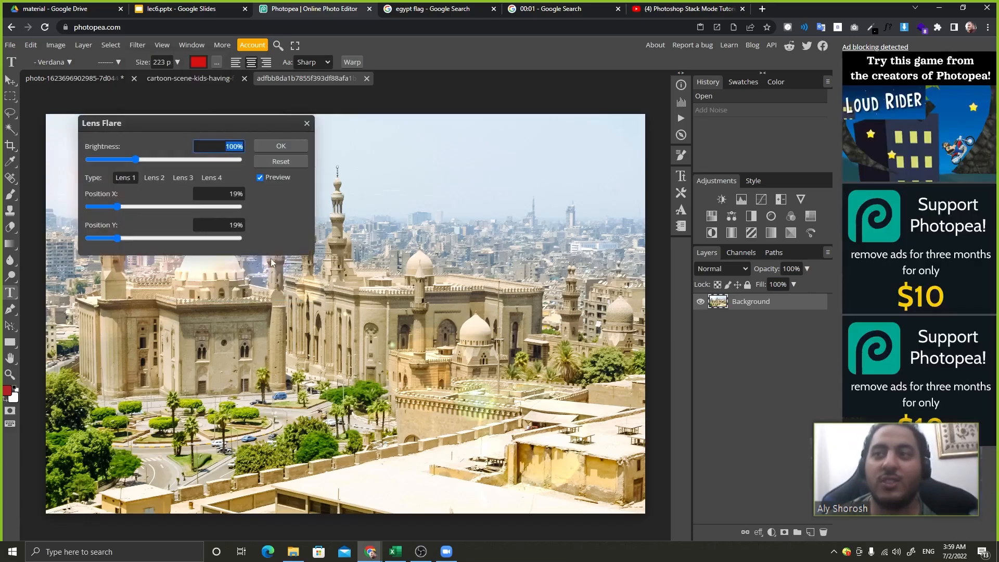
{"action": "left_click_drag", "start_coordinate": [233, 117], "coordinate": [536, 88]}
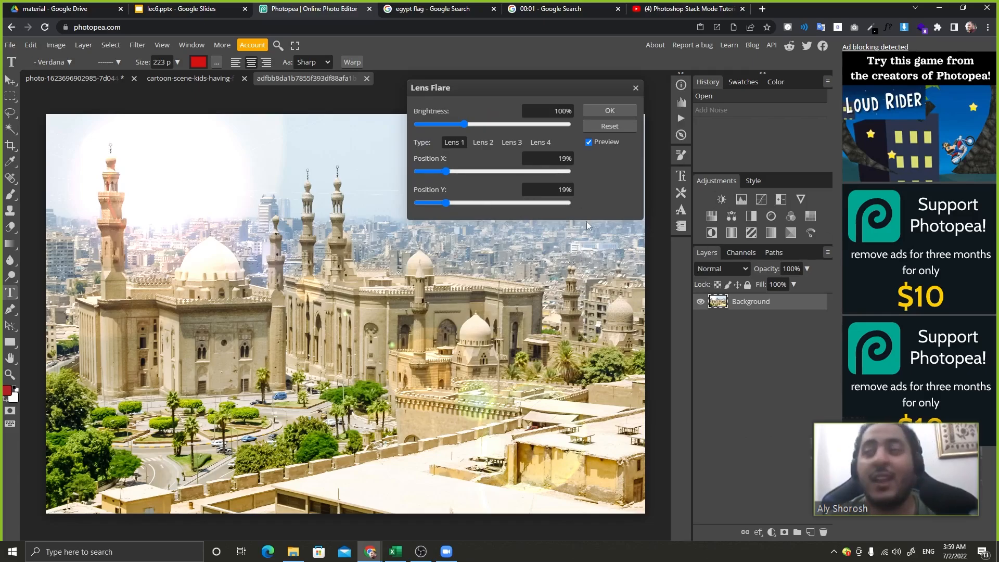
{"action": "left_click", "coordinate": [713, 270]}
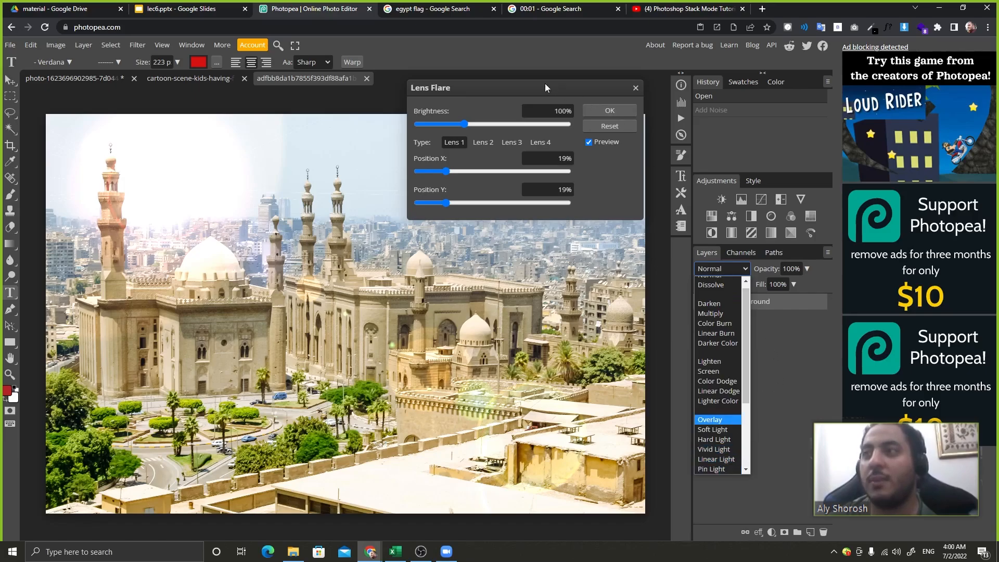
{"action": "left_click_drag", "start_coordinate": [572, 94], "coordinate": [662, 46]}
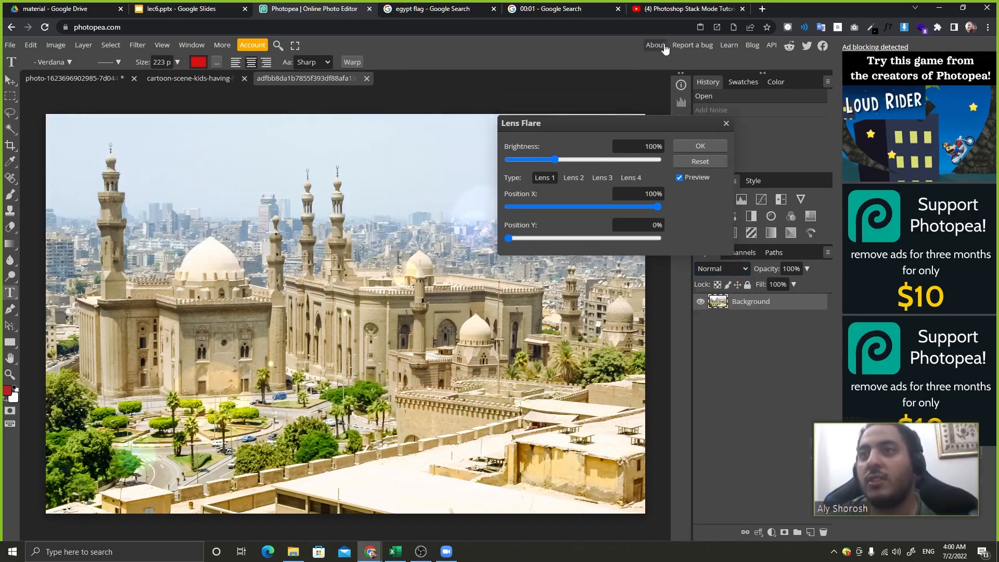
{"action": "left_click_drag", "start_coordinate": [640, 118], "coordinate": [669, 71]}
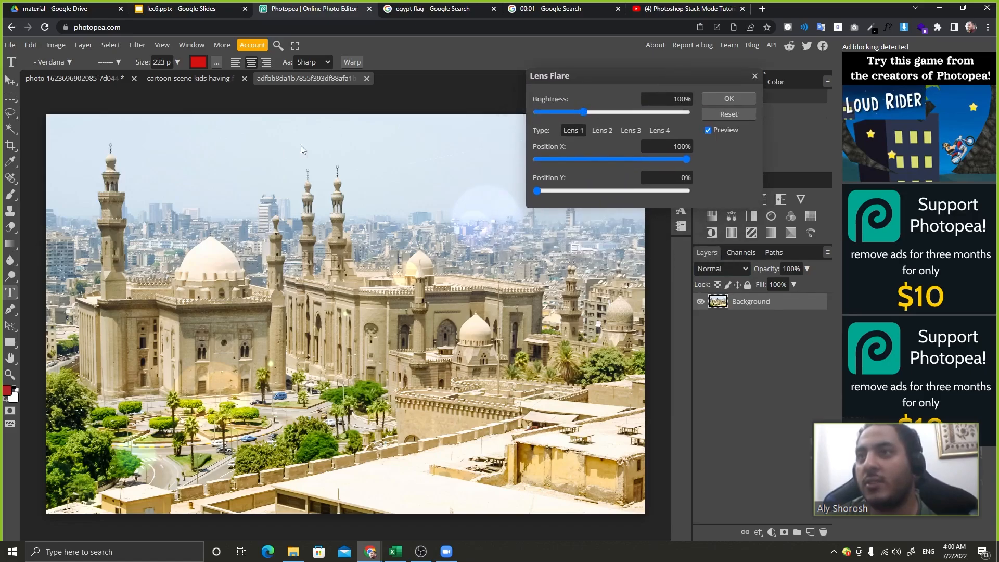
{"action": "left_click_drag", "start_coordinate": [286, 178], "coordinate": [174, 206]}
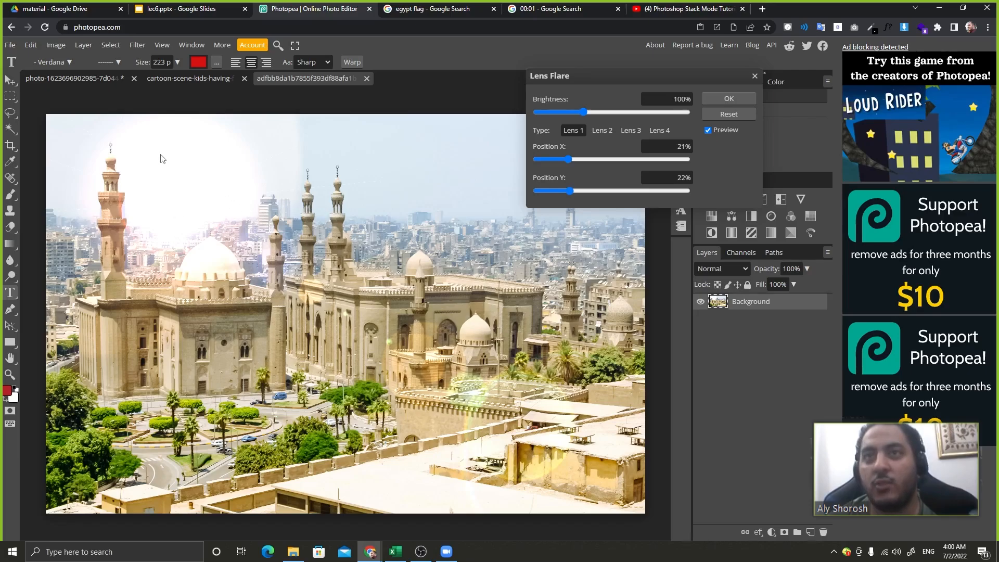
{"action": "left_click_drag", "start_coordinate": [167, 173], "coordinate": [203, 235]}
{"action": "left_click_drag", "start_coordinate": [578, 161], "coordinate": [547, 161]}
{"action": "left_click_drag", "start_coordinate": [582, 190], "coordinate": [597, 190]}
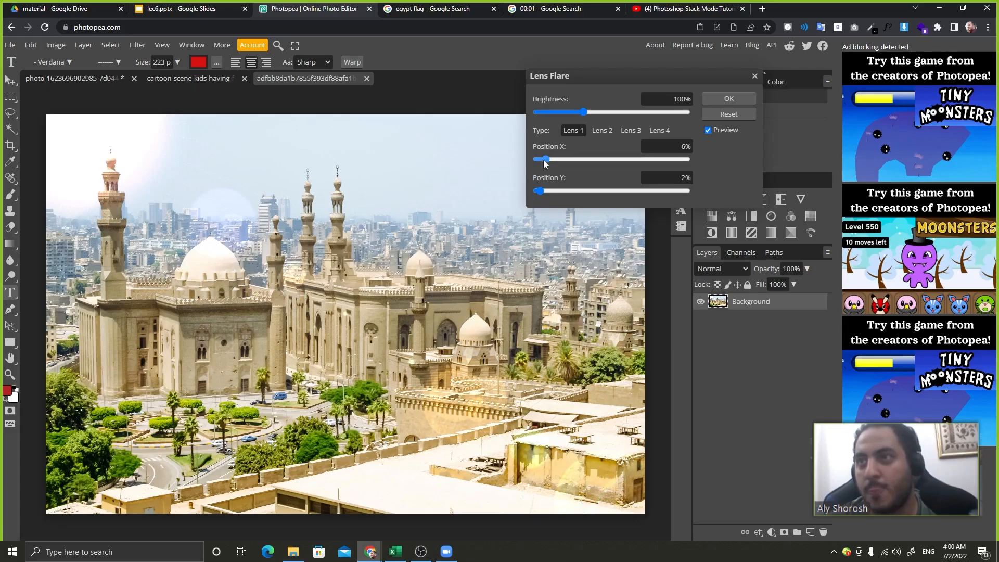
{"action": "mouse_move", "coordinate": [546, 159]}
{"action": "left_mouse_down"}
{"action": "mouse_move", "coordinate": [558, 159]}
{"action": "mouse_move", "coordinate": [545, 161]}
{"action": "left_mouse_up"}
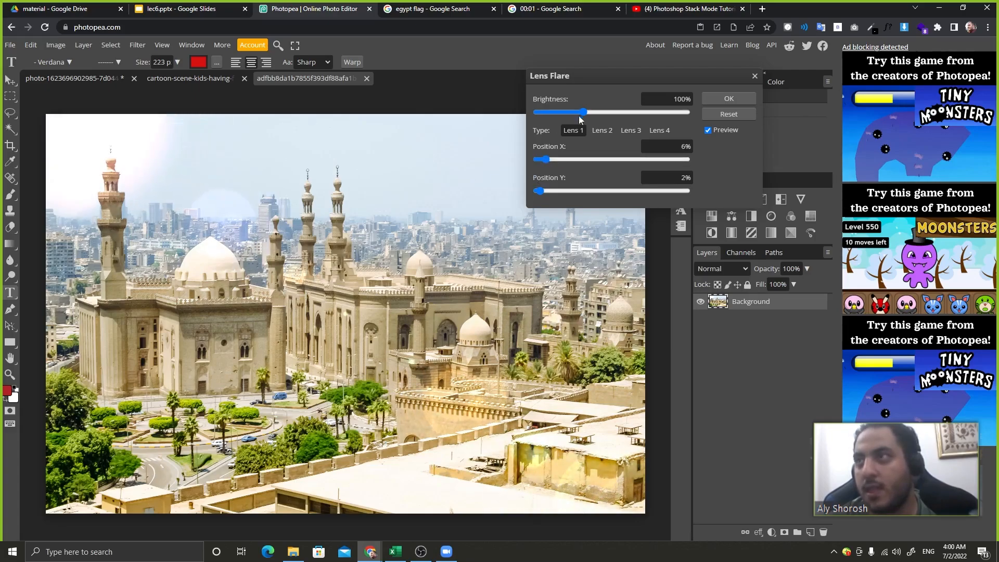
Compare the Lens Flare types, preview Lens 2 at 130% brightness with Position Y at 16%, and cancel the filter
{"action": "mouse_move", "coordinate": [583, 112]}
{"action": "left_mouse_down"}
{"action": "mouse_move", "coordinate": [524, 116]}
{"action": "mouse_move", "coordinate": [690, 112]}
{"action": "mouse_move", "coordinate": [565, 120]}
{"action": "left_mouse_up"}
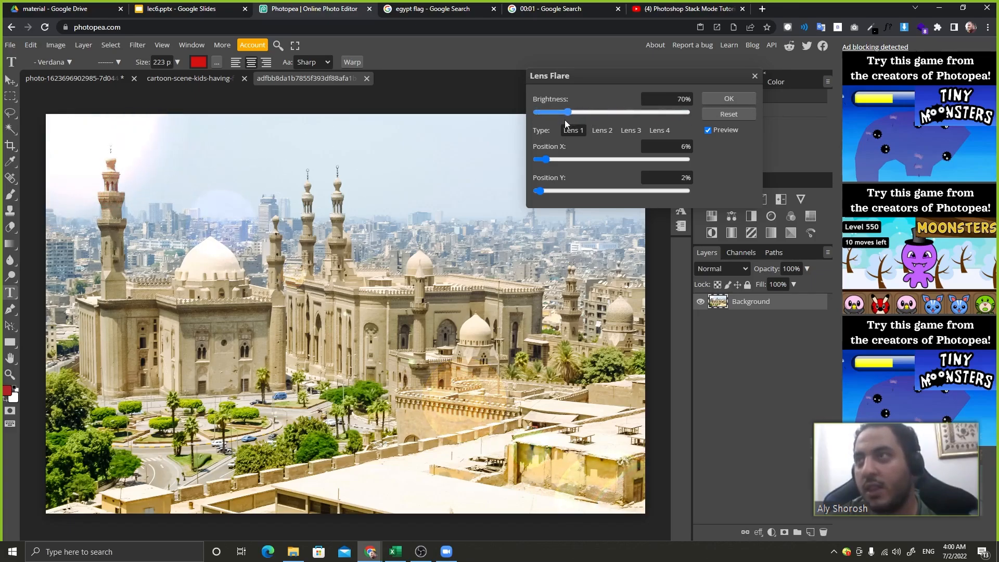
{"action": "left_click", "coordinate": [598, 131]}
{"action": "left_click", "coordinate": [640, 130]}
{"action": "left_click", "coordinate": [661, 131]}
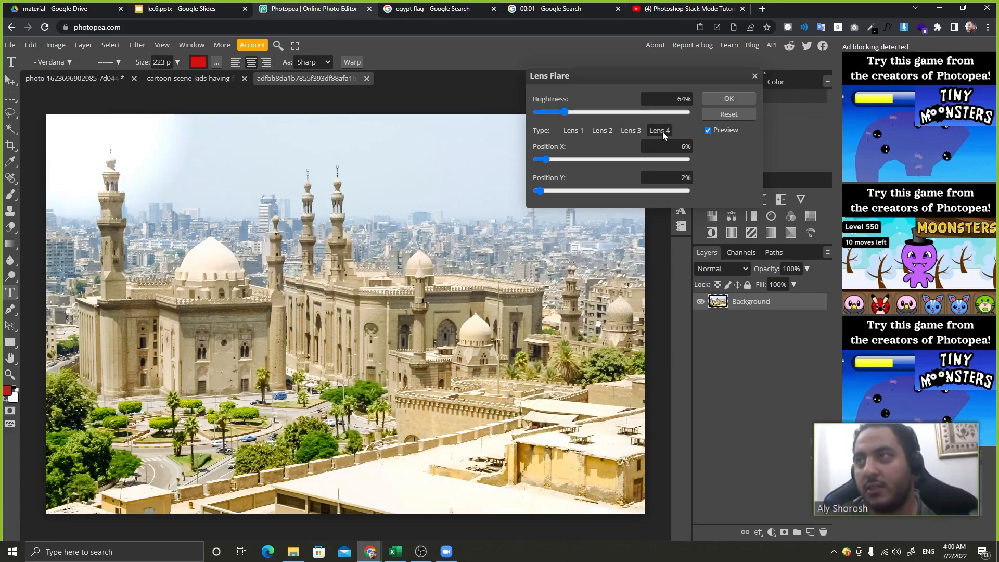
{"action": "left_click", "coordinate": [602, 130]}
{"action": "left_click_drag", "start_coordinate": [592, 116], "coordinate": [599, 111]}
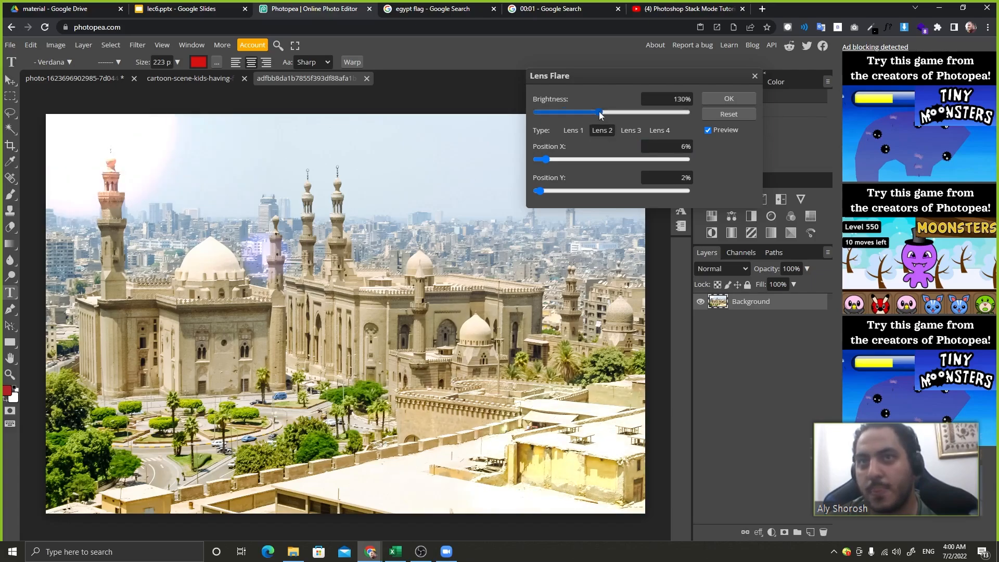
{"action": "left_click", "coordinate": [78, 190]}
{"action": "left_click_drag", "start_coordinate": [78, 190], "coordinate": [84, 178]}
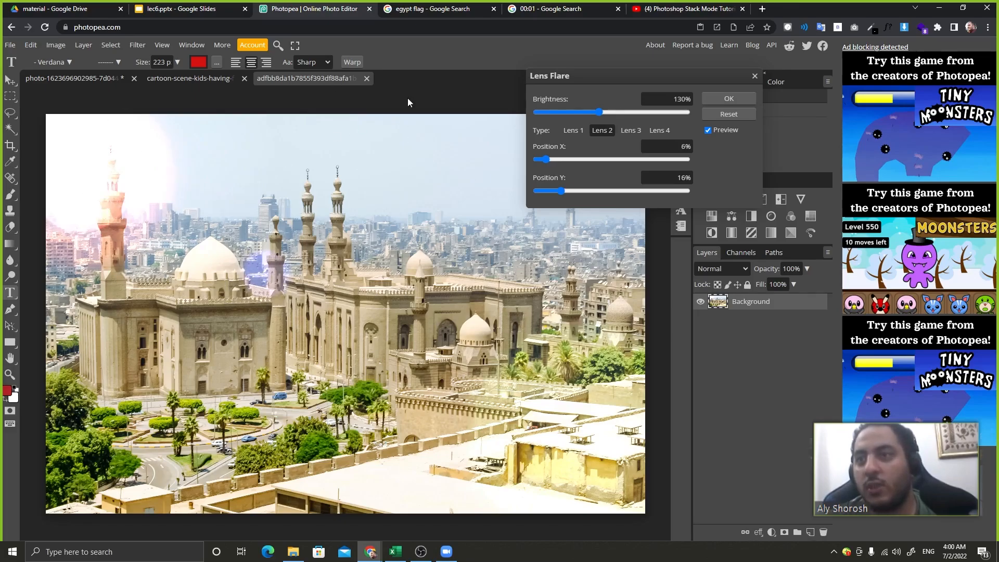
{"action": "left_click", "coordinate": [754, 77]}
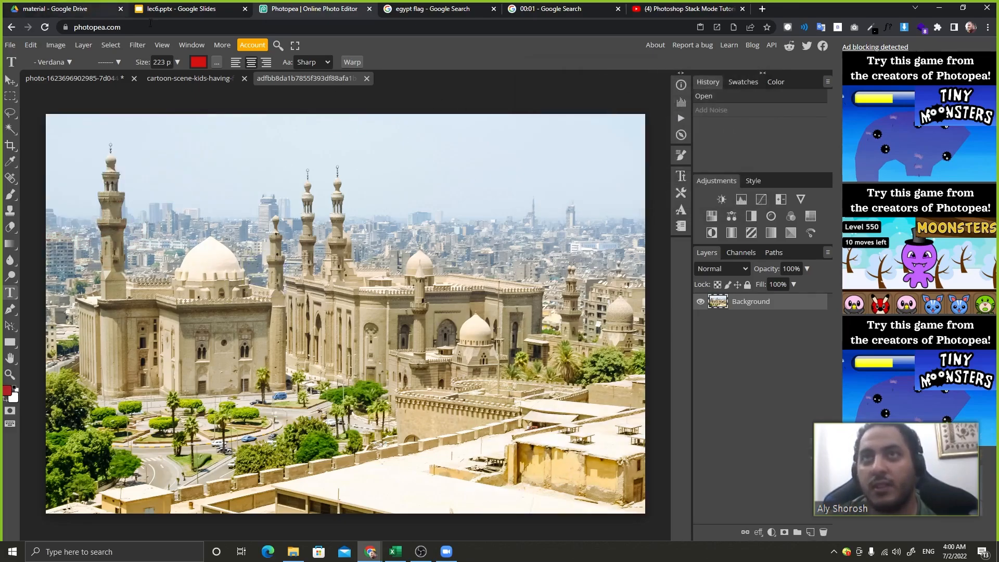
Render Clouds over the mosque photo and undo it
{"action": "left_click", "coordinate": [143, 49]}
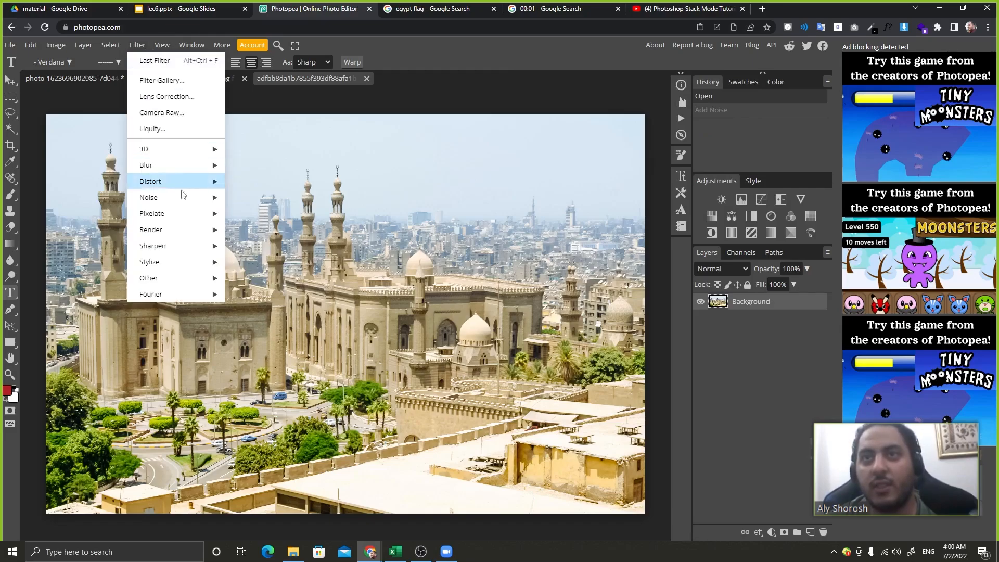
{"action": "mouse_move", "coordinate": [180, 233]}
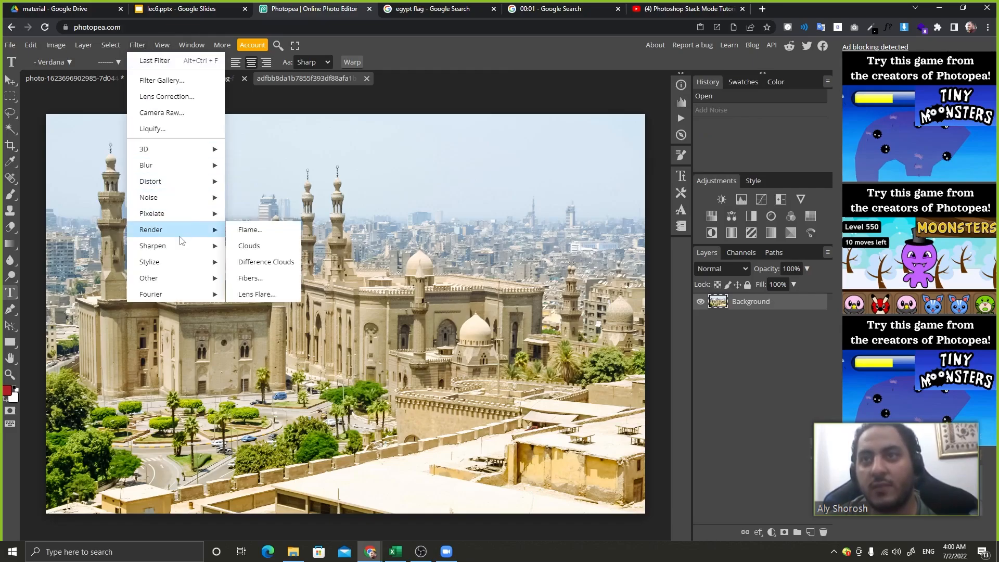
{"action": "left_click", "coordinate": [268, 245]}
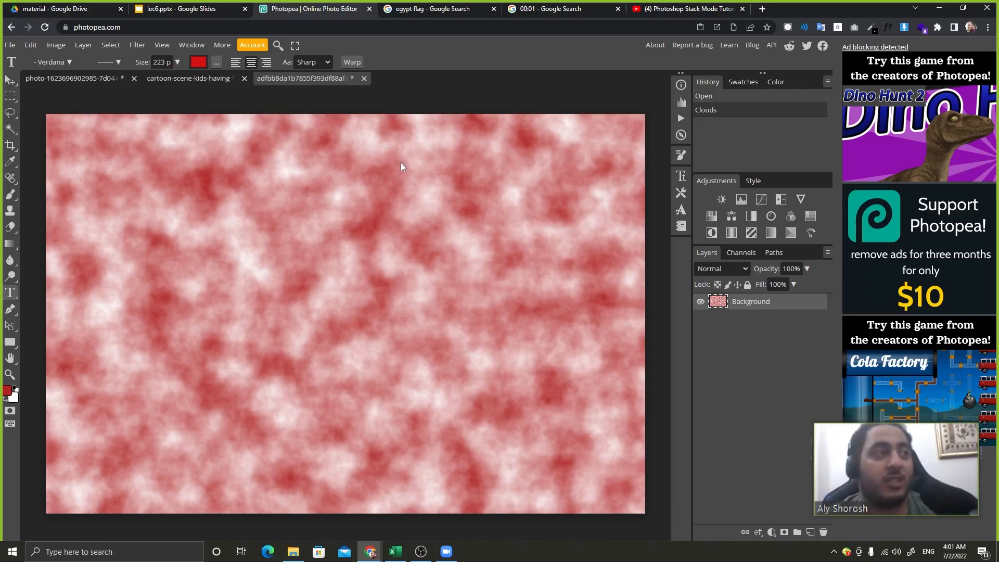
{"action": "key", "text": "ctrl+z"}
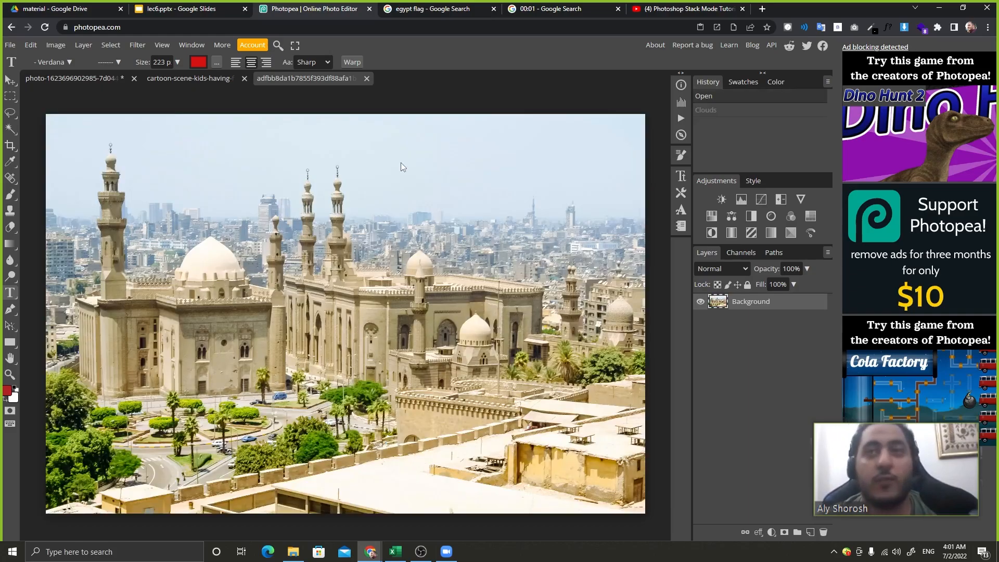
Preview Color to Alpha for black with a 24% transparency threshold and 18% opacity threshold, and cancel it
{"action": "left_click", "coordinate": [139, 45]}
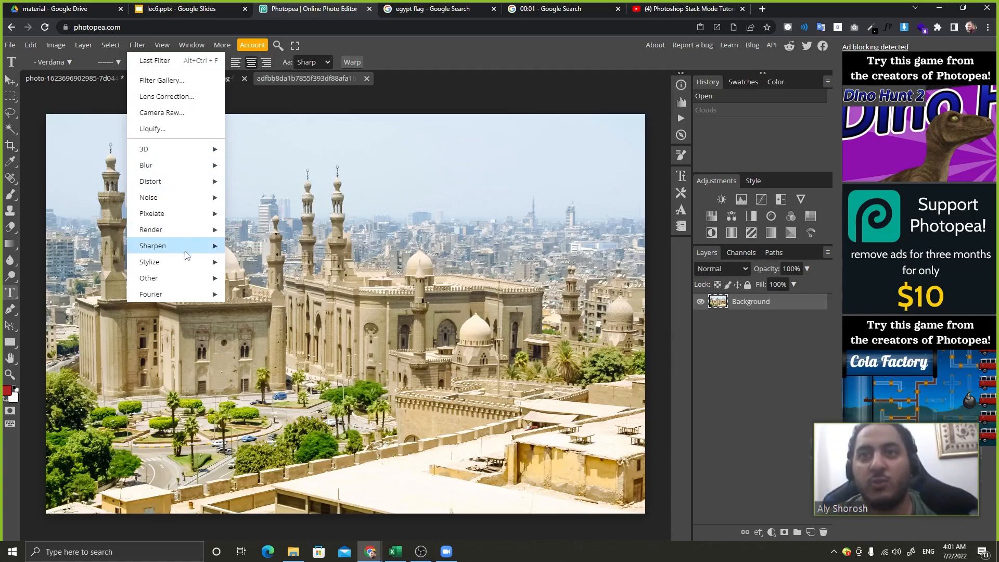
{"action": "mouse_move", "coordinate": [182, 274]}
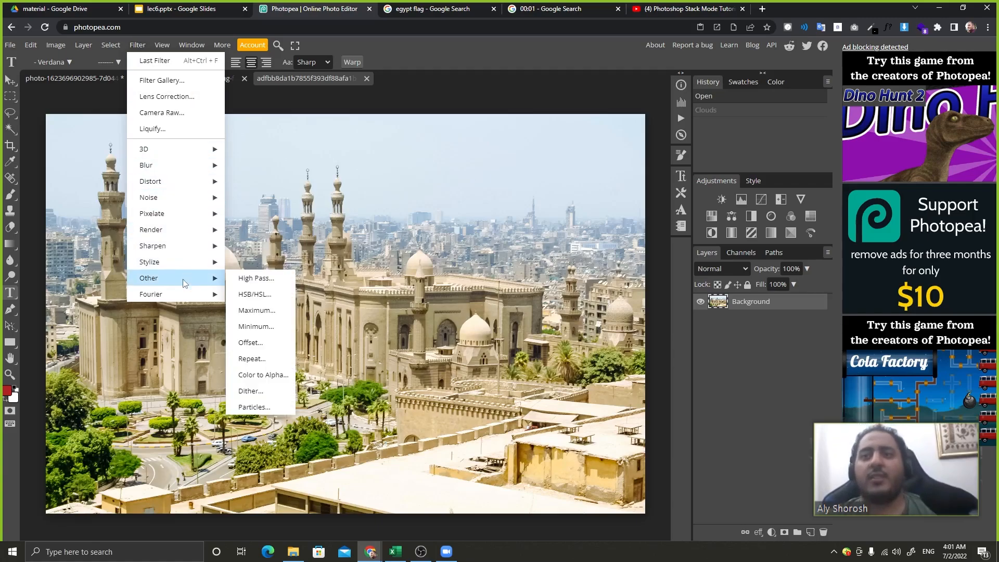
{"action": "left_click", "coordinate": [266, 376]}
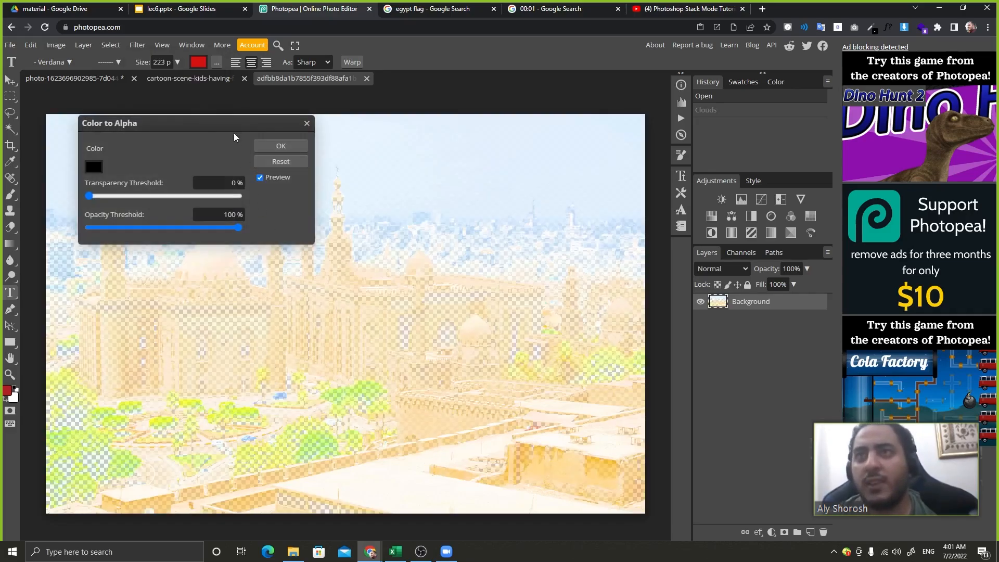
{"action": "left_click_drag", "start_coordinate": [234, 135], "coordinate": [755, 261]}
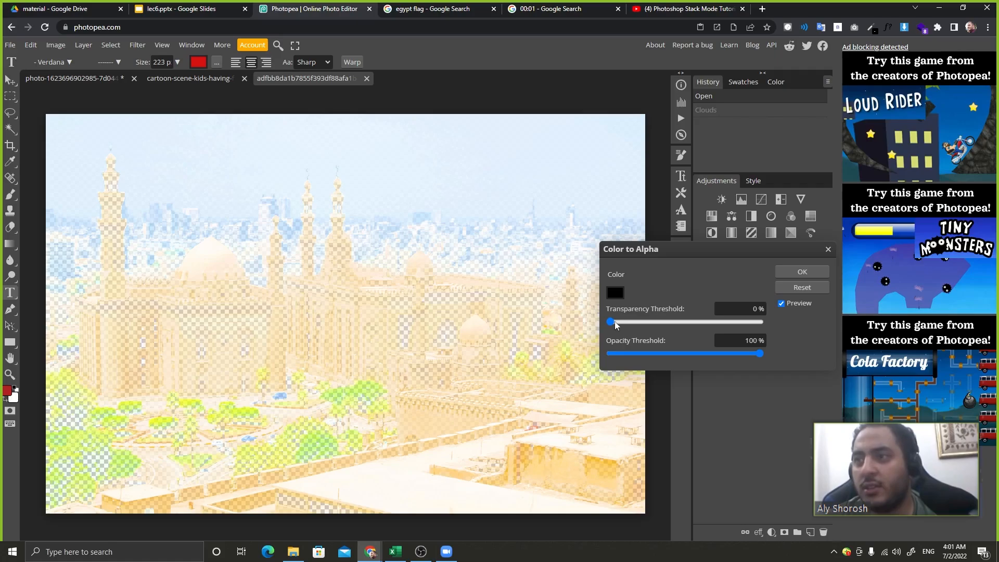
{"action": "left_click_drag", "start_coordinate": [636, 325], "coordinate": [646, 322]}
{"action": "left_click_drag", "start_coordinate": [671, 353], "coordinate": [732, 357]}
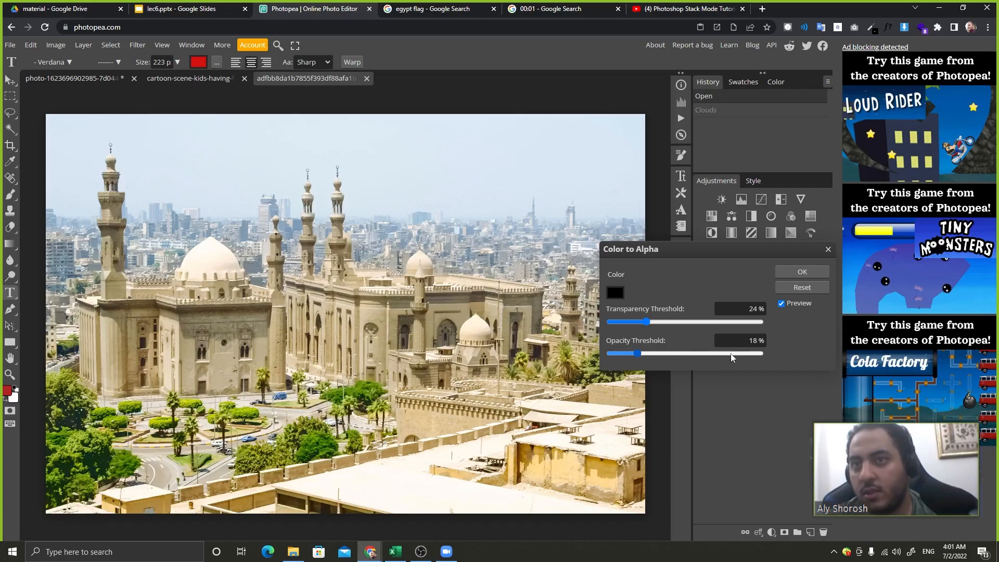
{"action": "left_click", "coordinate": [828, 250]}
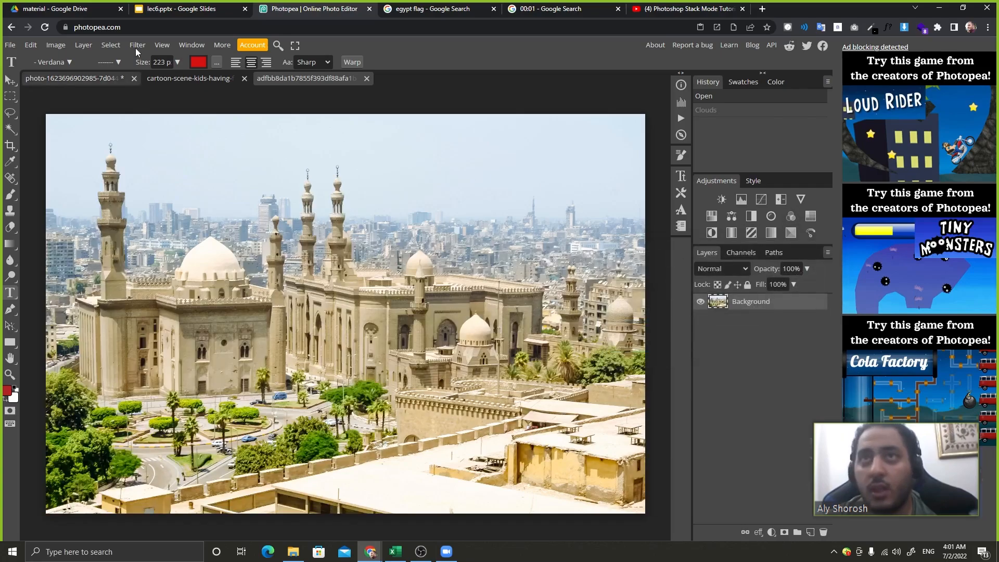
Apply the Fourier Transform filter to the mosque photo and undo it
{"action": "left_click", "coordinate": [137, 45]}
{"action": "mouse_move", "coordinate": [183, 295]}
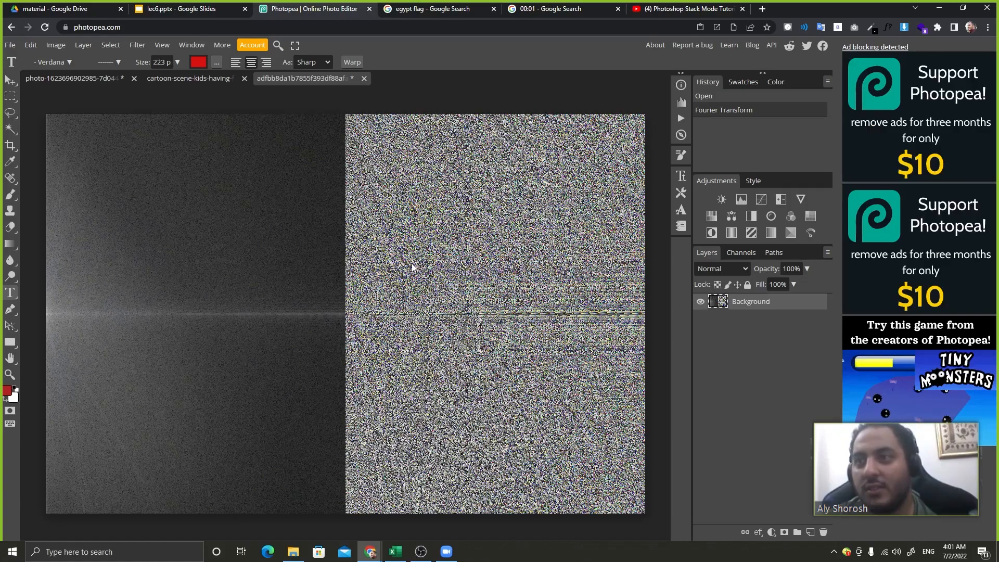
{"action": "key", "text": "ctrl+z"}
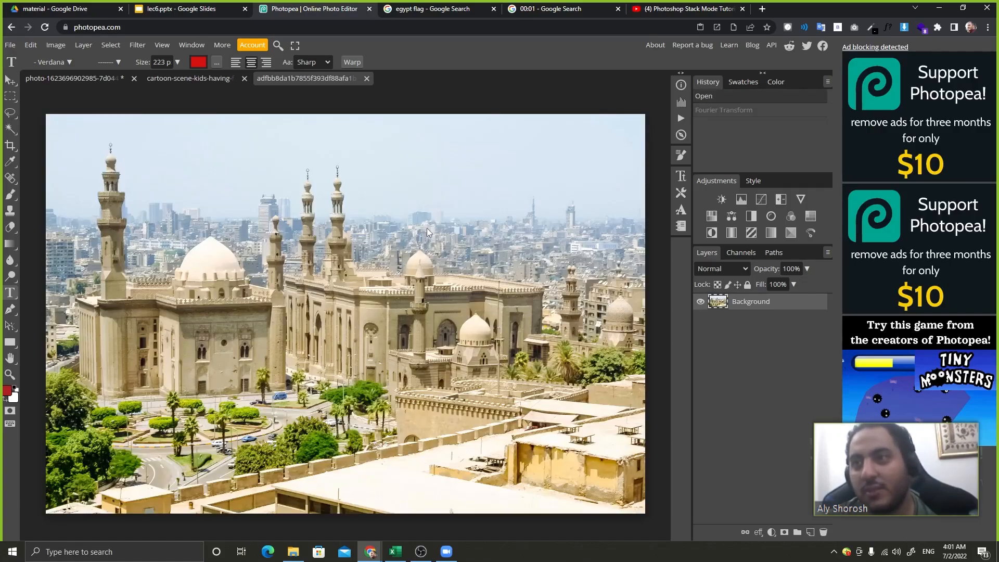
Repeat the last used filter on the mosque photo and undo it
{"action": "left_click", "coordinate": [136, 45]}
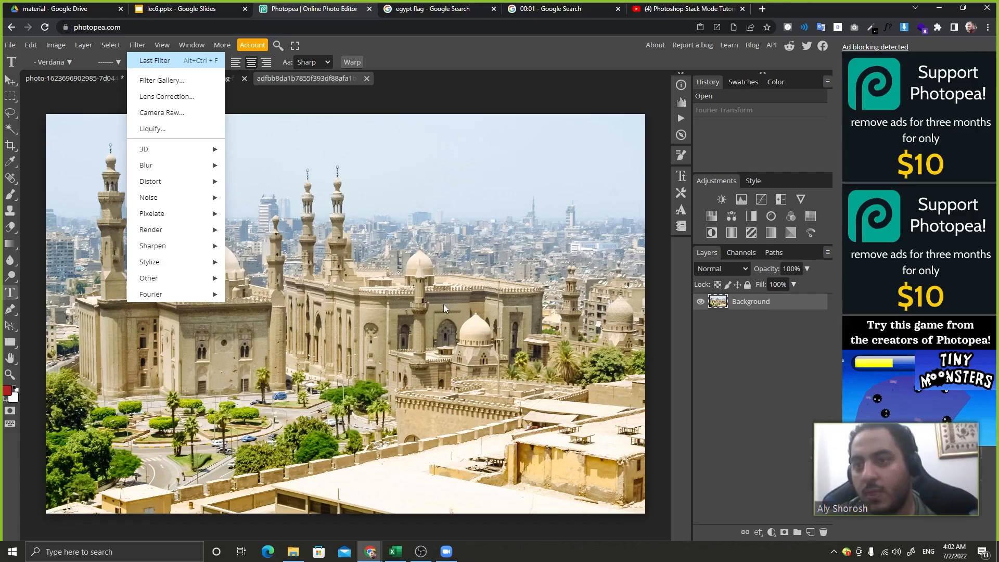
{"action": "key", "text": "ctrl+alt+f"}
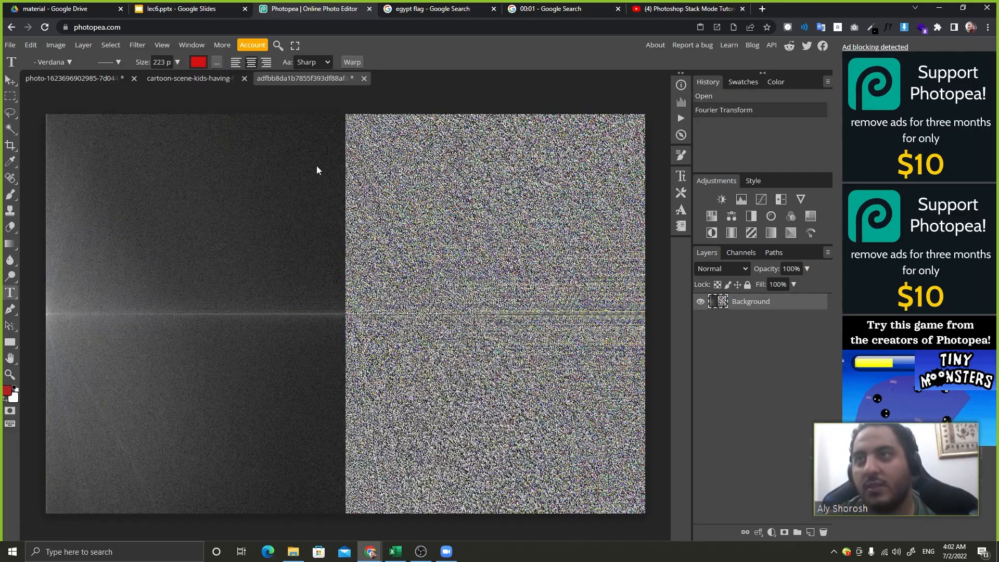
{"action": "key", "text": "ctrl+z"}
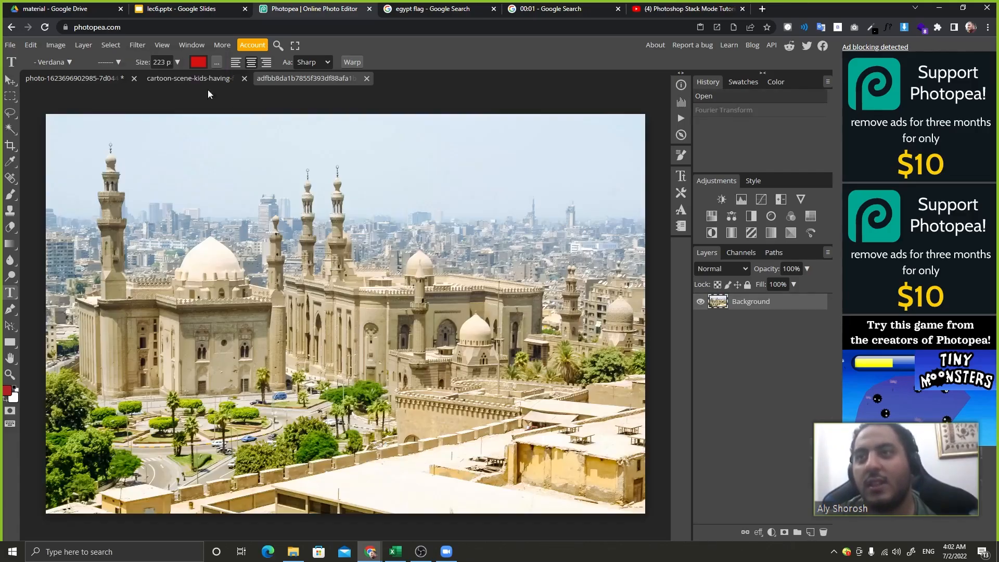
Apply a strong Gaussian Blur to the mosque photo and undo it
{"action": "left_click", "coordinate": [148, 46]}
{"action": "mouse_move", "coordinate": [180, 167]}
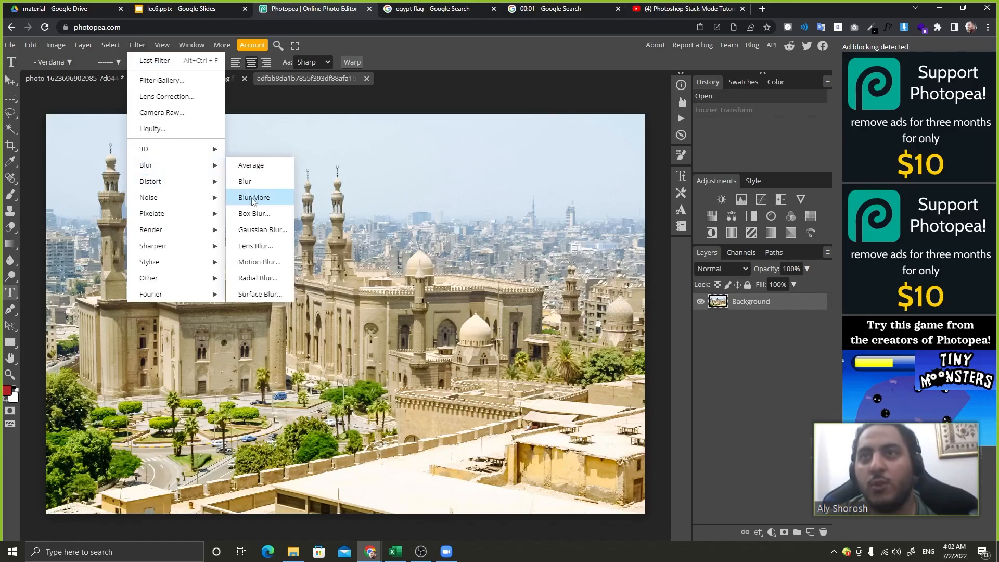
{"action": "left_click", "coordinate": [280, 232]}
{"action": "left_click_drag", "start_coordinate": [361, 221], "coordinate": [410, 221]}
{"action": "left_click", "coordinate": [517, 206]}
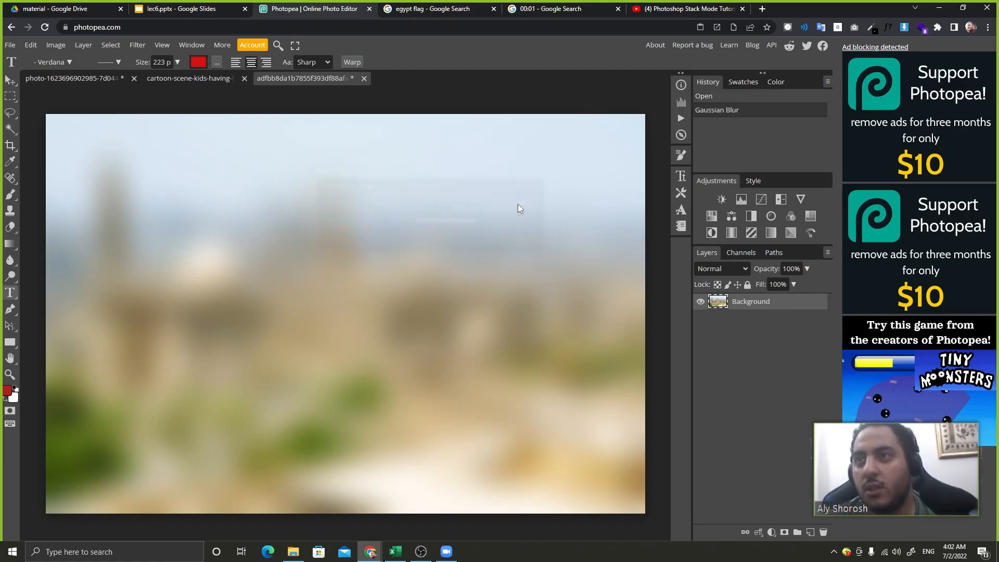
{"action": "key", "text": "ctrl+z"}
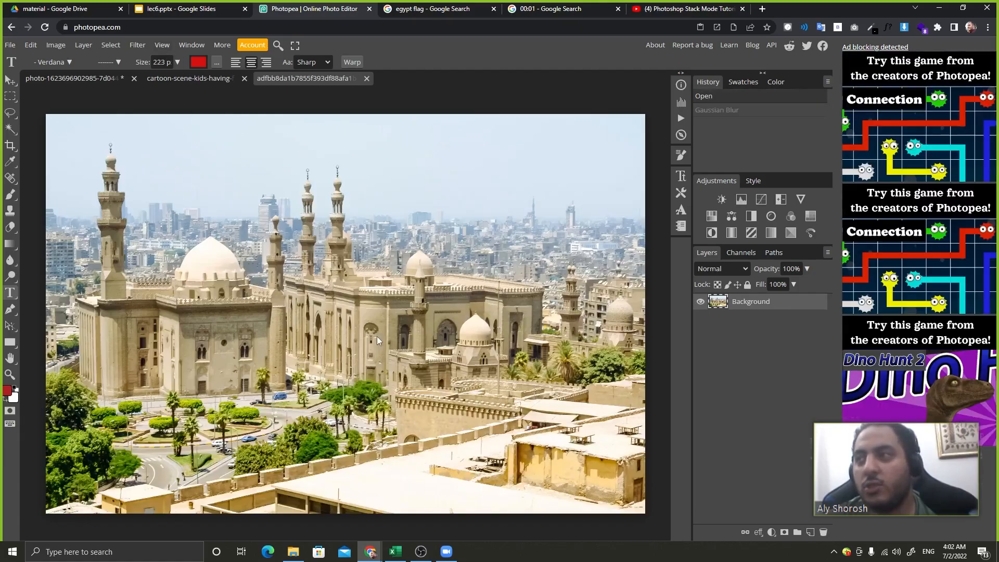
Reapply the same Gaussian Blur to the mosque photo with Last Filter and undo it
{"action": "left_click", "coordinate": [137, 46]}
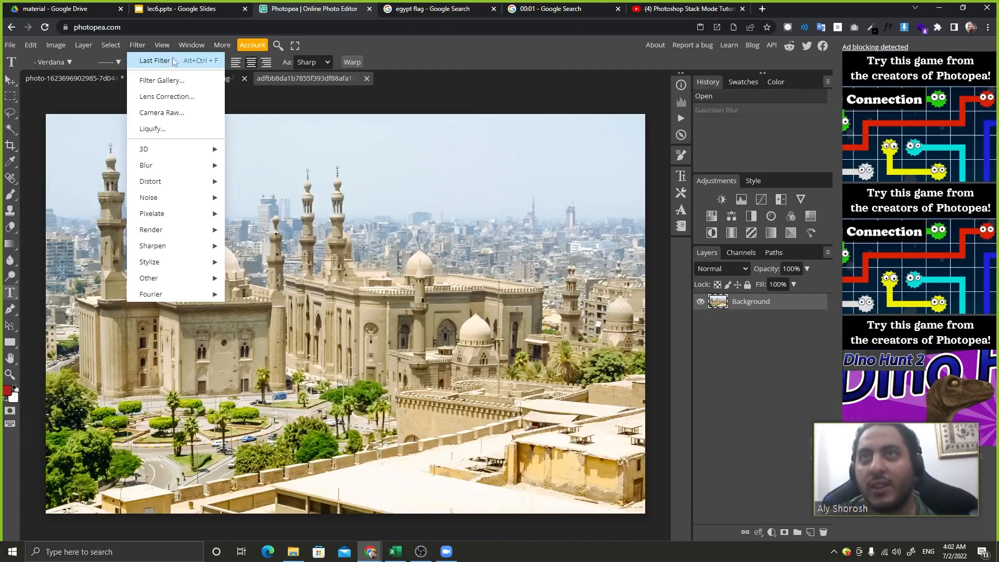
{"action": "left_click", "coordinate": [190, 63]}
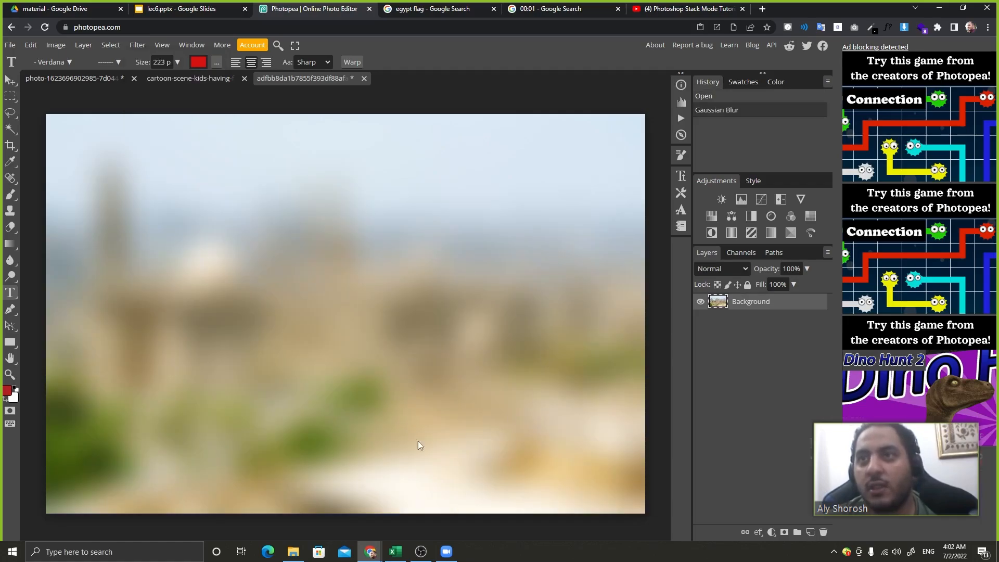
{"action": "key", "text": "ctrl+z"}
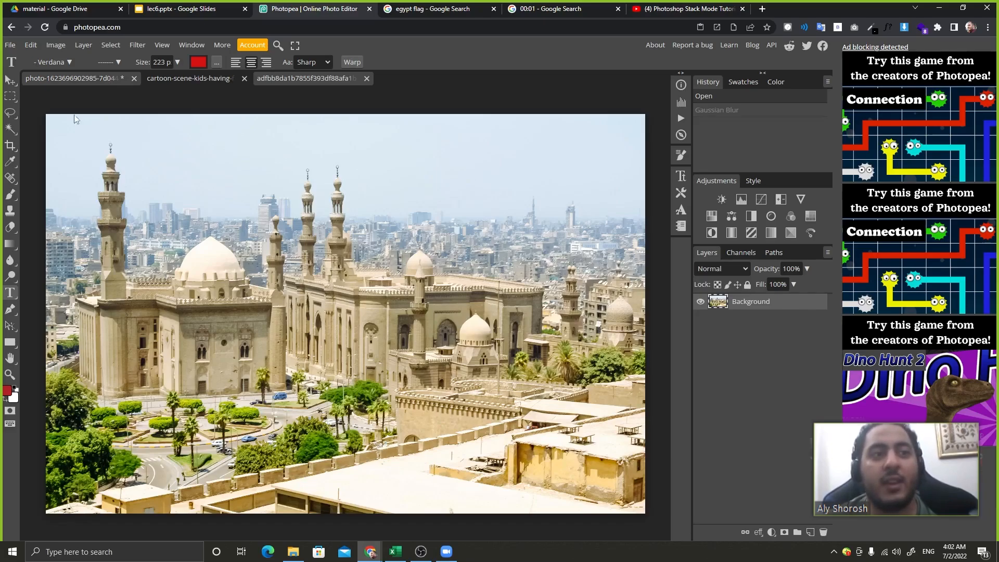
Switch to the lec6 presentation in Google Slides and look over the Filters (TRY IT 1) slide and its neighbouring slides
{"action": "key", "text": "alt+Tab"}
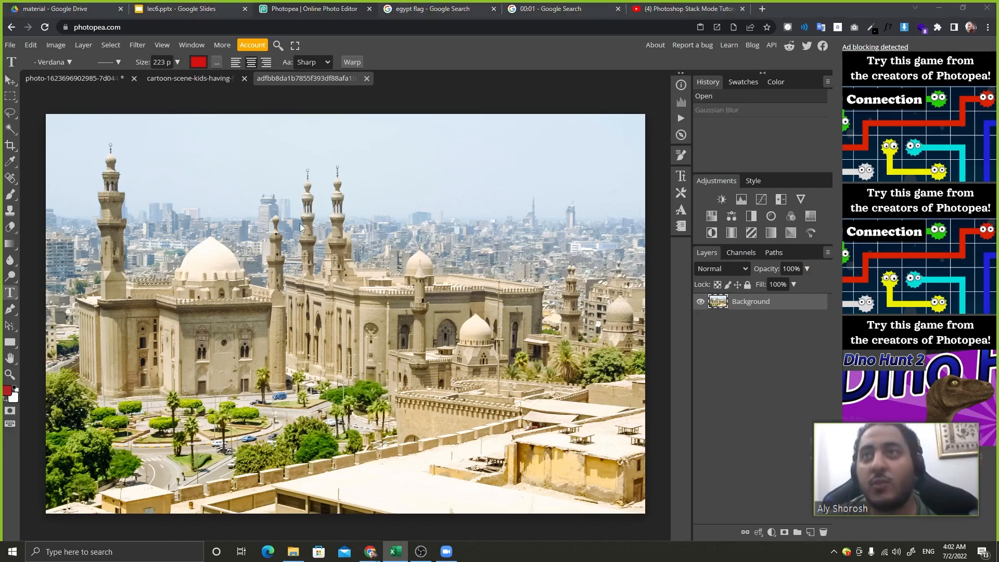
{"action": "scroll", "coordinate": [58, 324], "scroll_direction": "down", "scroll_amount": 1}
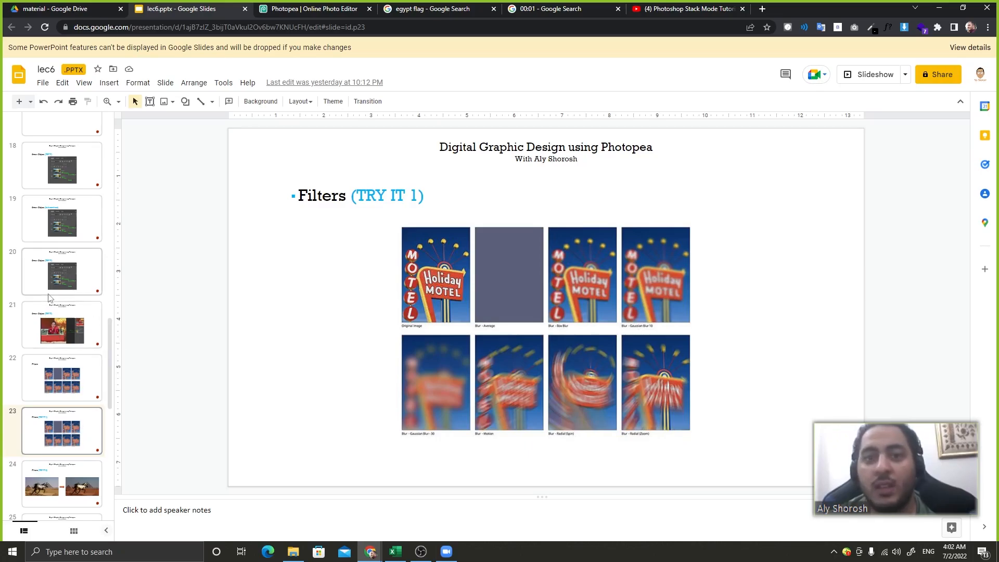
{"action": "scroll", "coordinate": [85, 280], "scroll_direction": "up", "scroll_amount": 1}
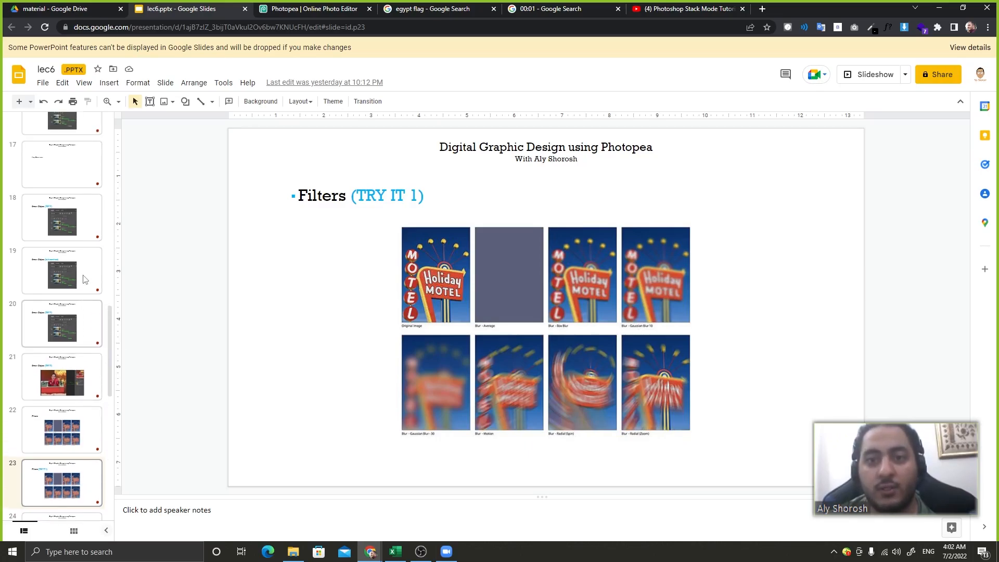
{"action": "scroll", "coordinate": [84, 279], "scroll_direction": "down", "scroll_amount": 1}
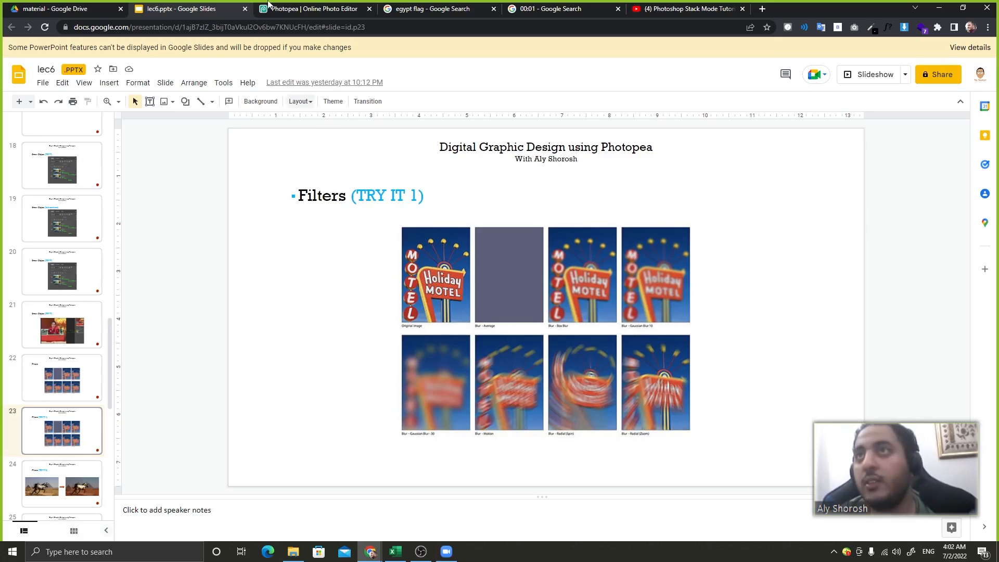
Check the Google timer page and return to the mosque photo in Photopea
{"action": "left_click", "coordinate": [313, 8]}
{"action": "left_click", "coordinate": [424, 6]}
{"action": "left_click", "coordinate": [550, 8]}
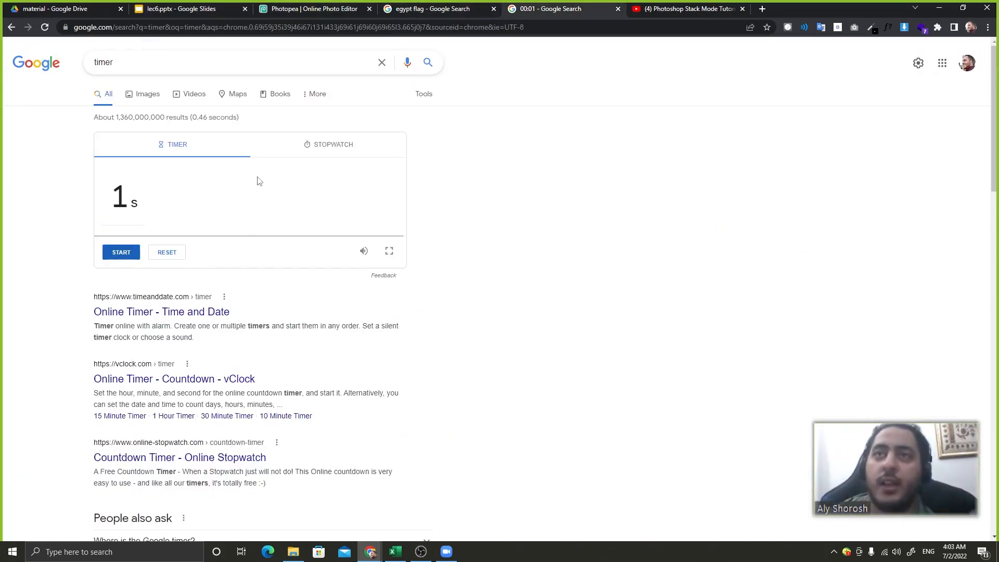
{"action": "left_click", "coordinate": [221, 6]}
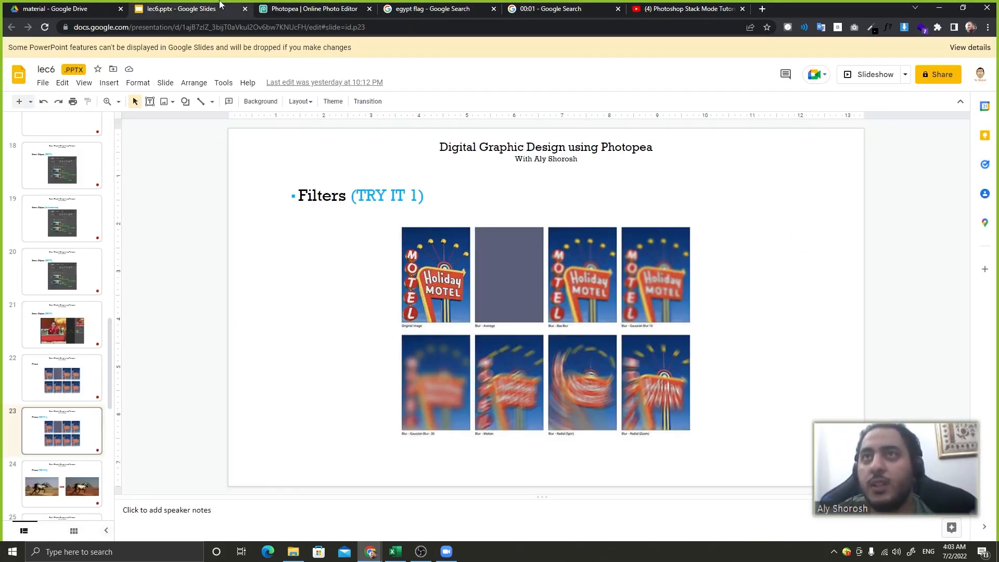
{"action": "left_click", "coordinate": [284, 6]}
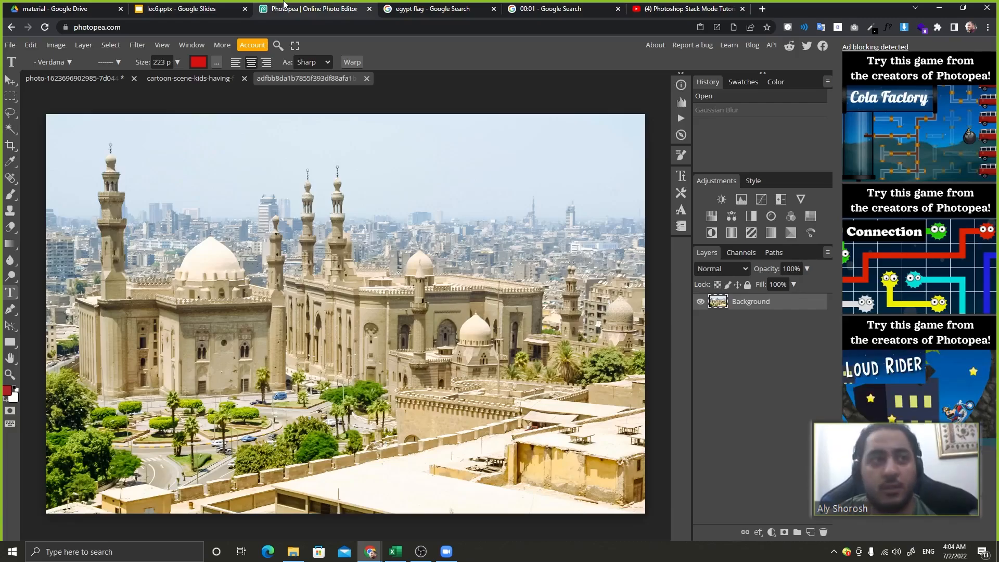
Open the Filter Gallery on the mosque photo and look through its filter categories from Artistic to Texture
{"action": "left_click", "coordinate": [137, 46]}
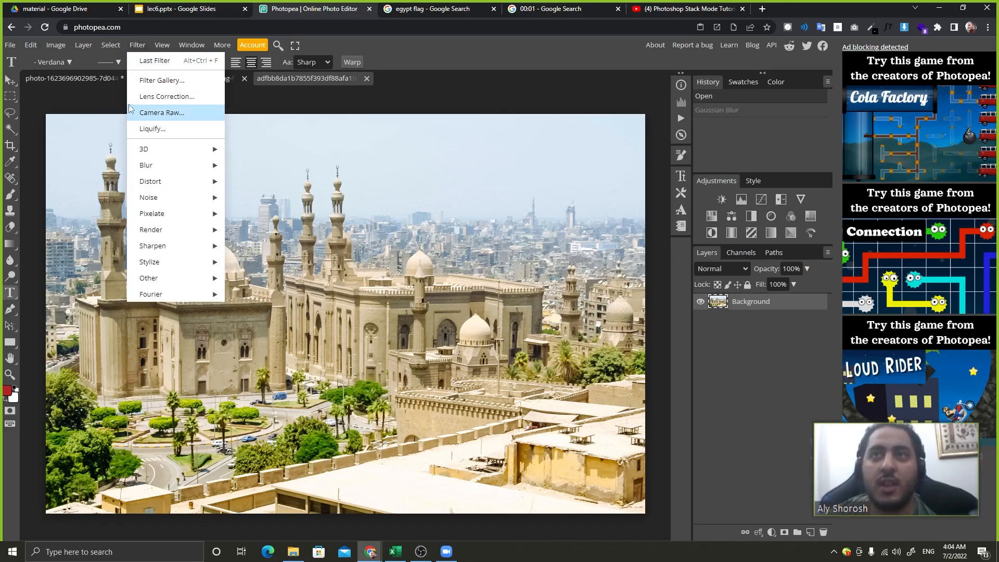
{"action": "left_click", "coordinate": [167, 83]}
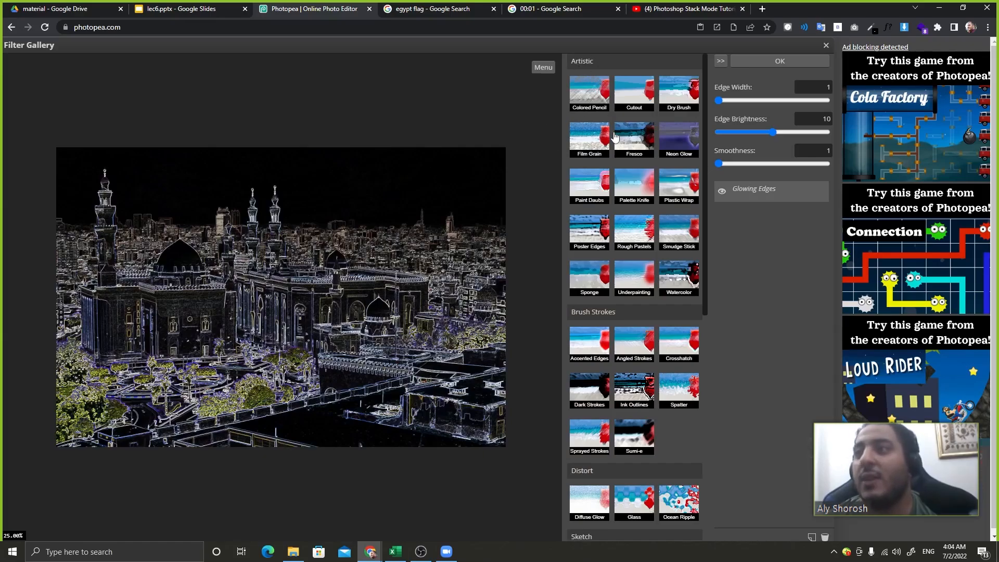
{"action": "scroll", "coordinate": [645, 485], "scroll_direction": "down", "scroll_amount": 9}
{"action": "scroll", "coordinate": [646, 485], "scroll_direction": "up", "scroll_amount": 6}
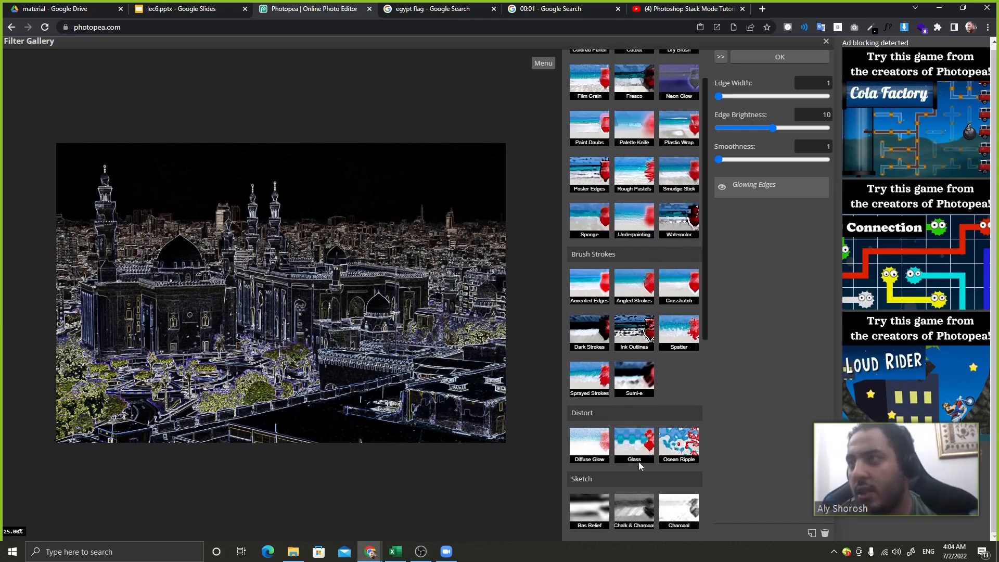
{"action": "scroll", "coordinate": [625, 311], "scroll_direction": "down", "scroll_amount": 6}
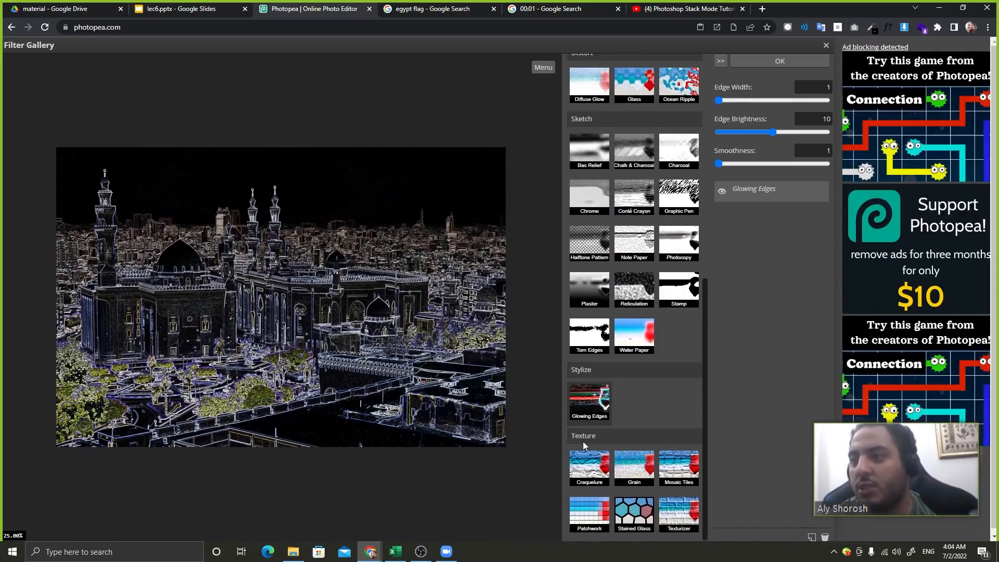
{"action": "scroll", "coordinate": [610, 374], "scroll_direction": "up", "scroll_amount": 2}
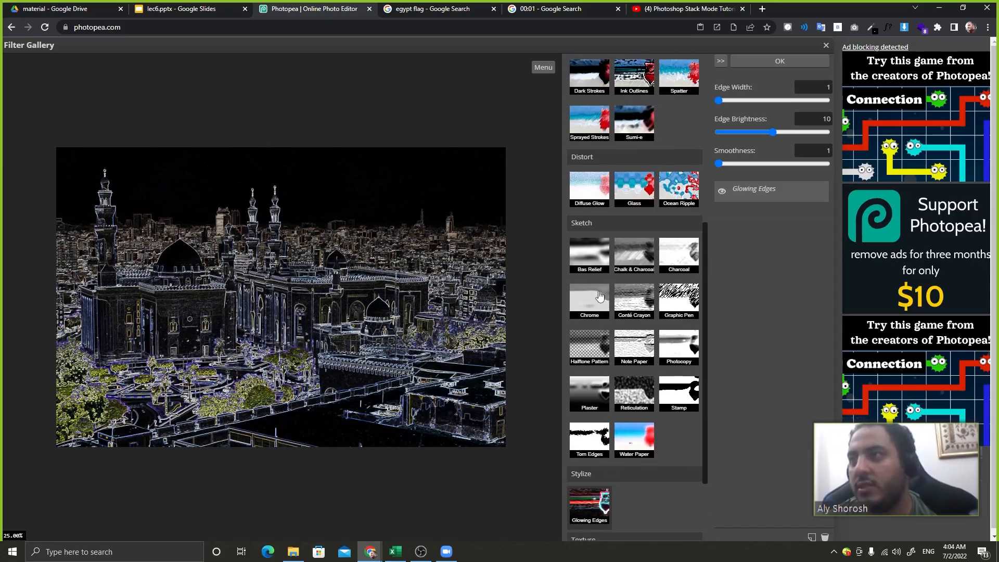
{"action": "scroll", "coordinate": [611, 230], "scroll_direction": "up", "scroll_amount": 2}
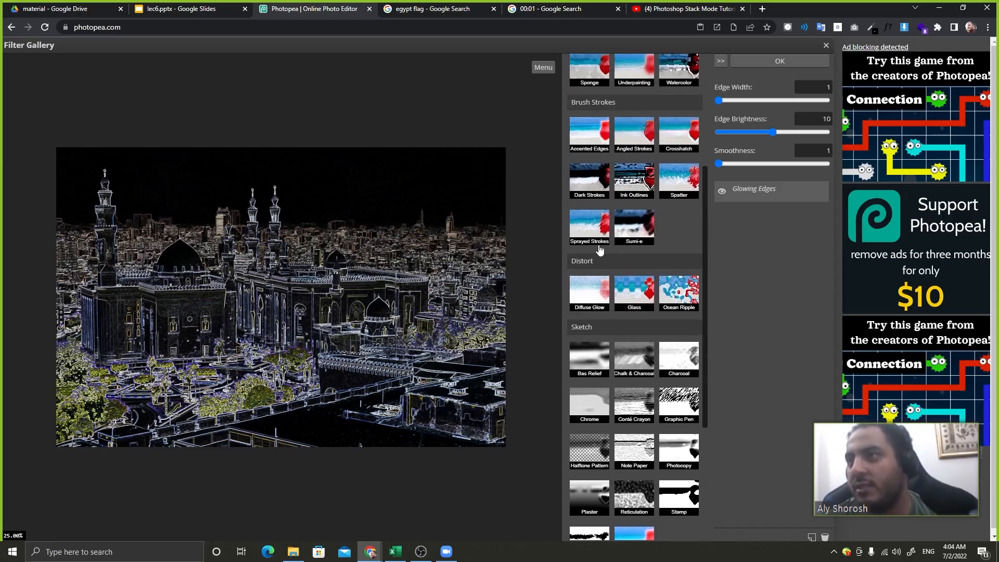
{"action": "scroll", "coordinate": [577, 266], "scroll_direction": "up", "scroll_amount": 4}
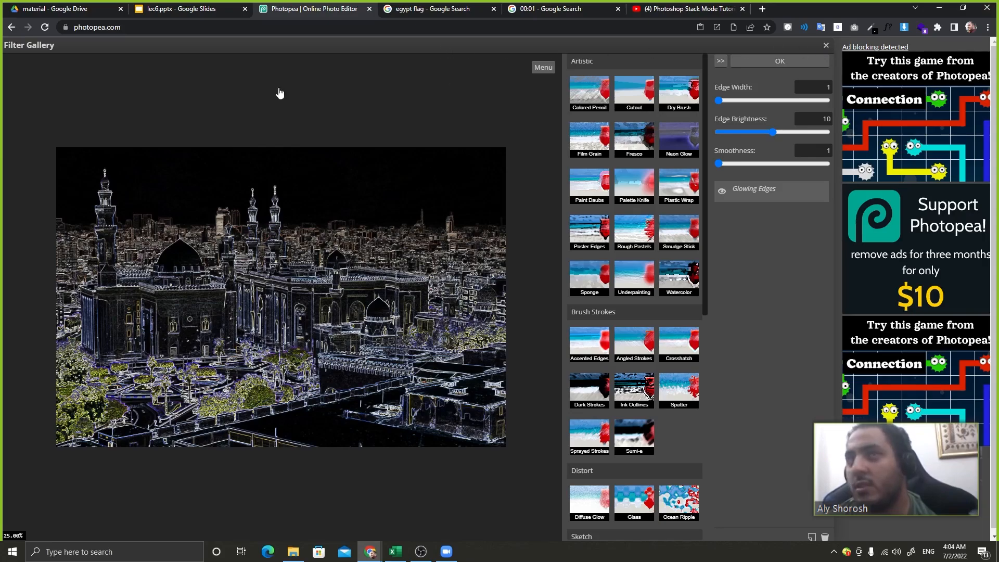
Reload the Photopea page, discarding the open documents and their unsaved changes
{"action": "left_click", "coordinate": [44, 27]}
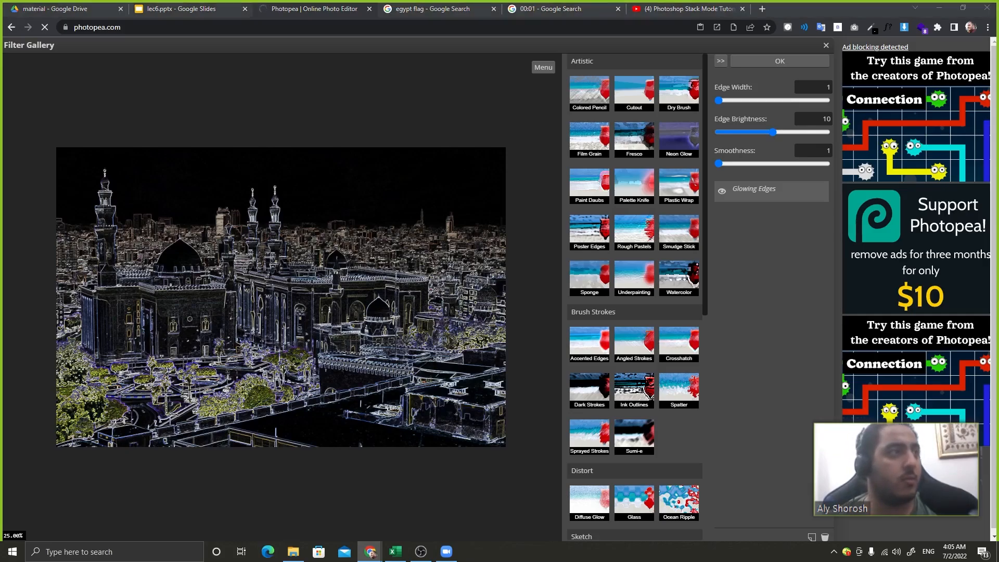
{"action": "left_click", "coordinate": [78, 27]}
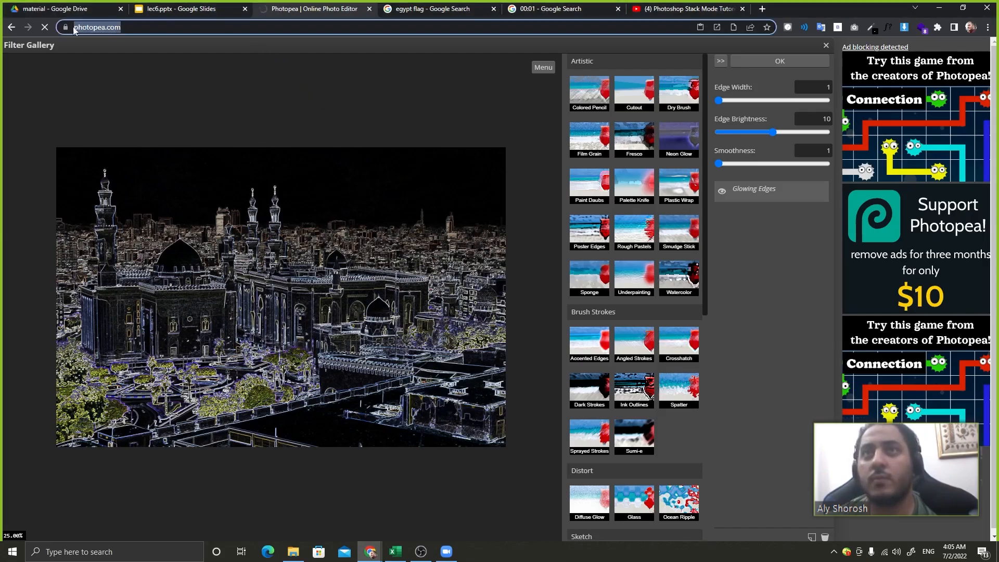
{"action": "left_click_drag", "start_coordinate": [78, 27], "coordinate": [331, 4]}
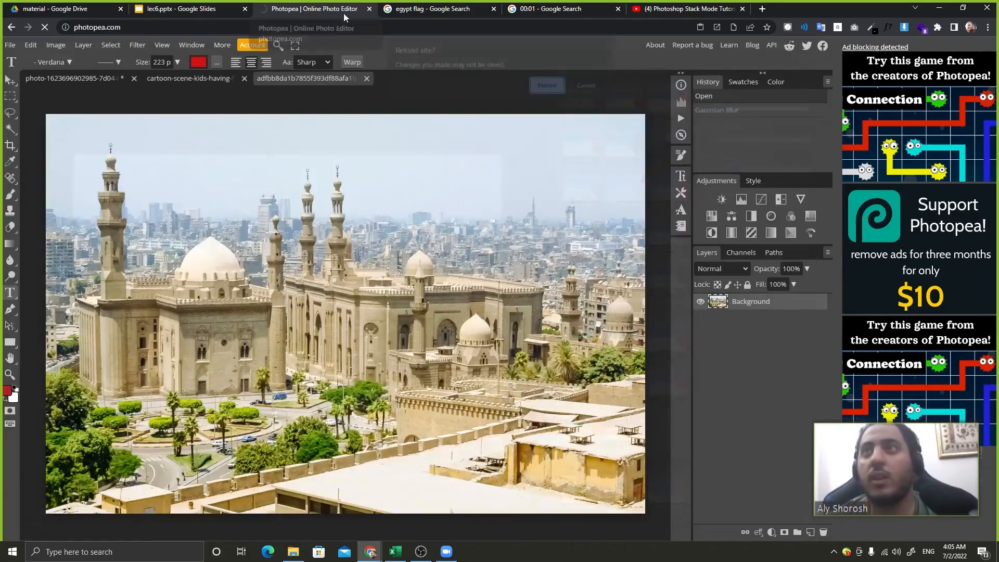
{"action": "left_click", "coordinate": [549, 87]}
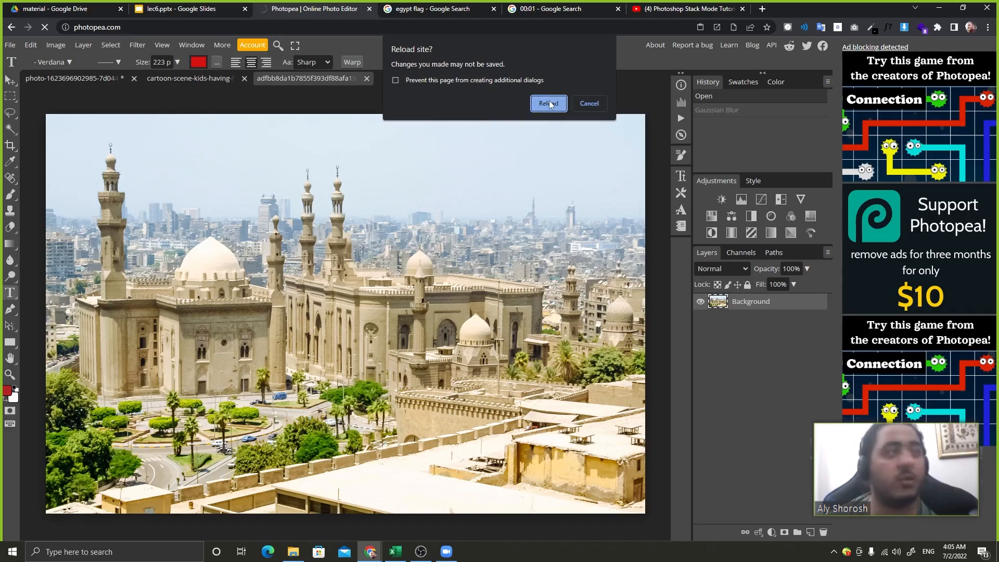
{"action": "left_click", "coordinate": [549, 103]}
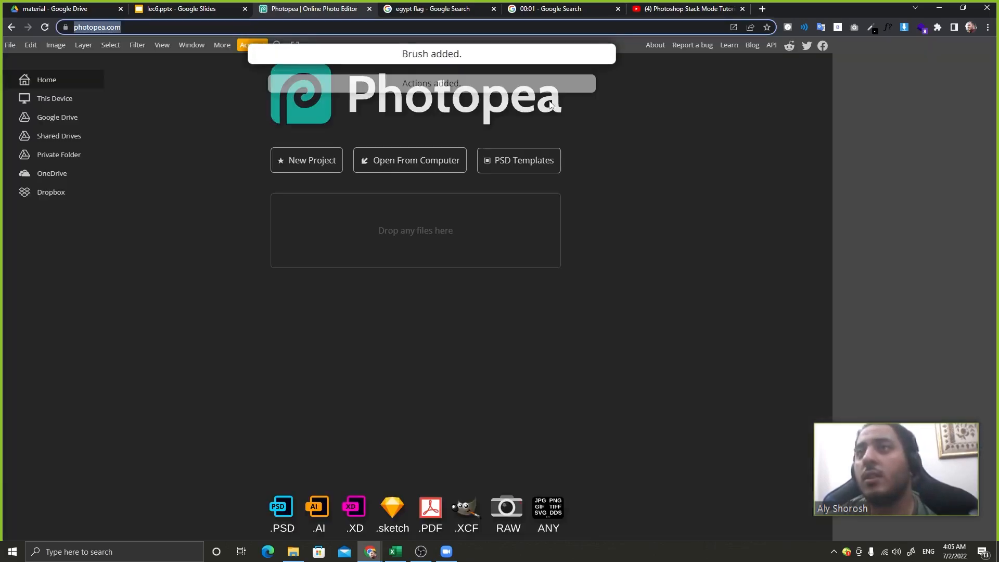
{"action": "left_click", "coordinate": [285, 165]}
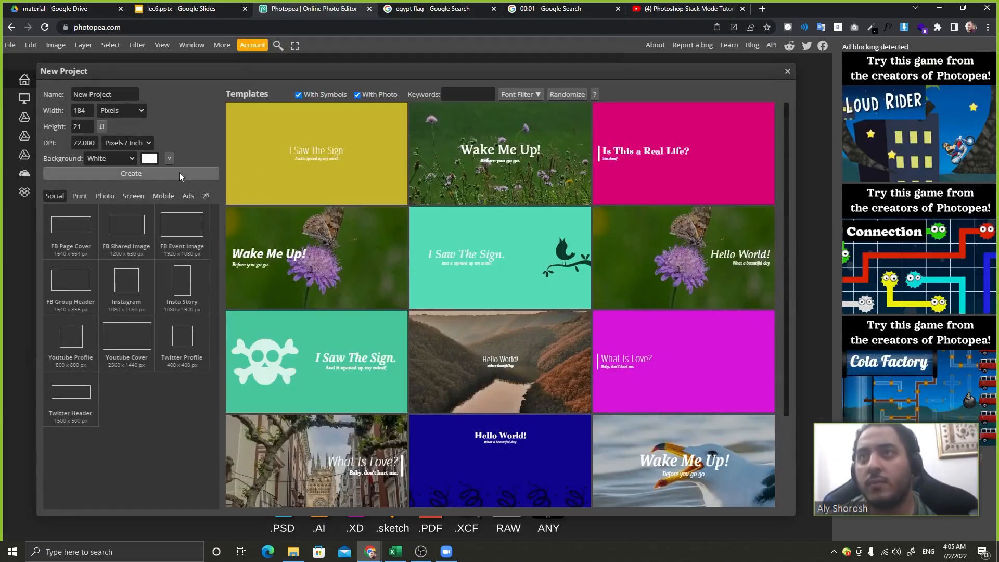
{"action": "left_click", "coordinate": [180, 173]}
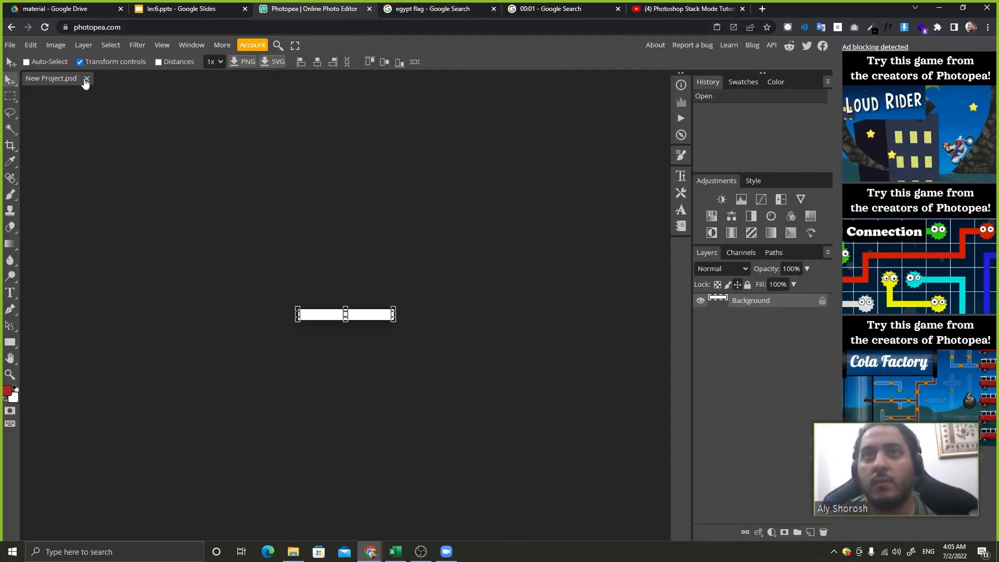
{"action": "left_click", "coordinate": [86, 78]}
Search Google Images for "tree image" and open the photo of a single tree on a green field in Photopea
{"action": "left_click", "coordinate": [453, 5]}
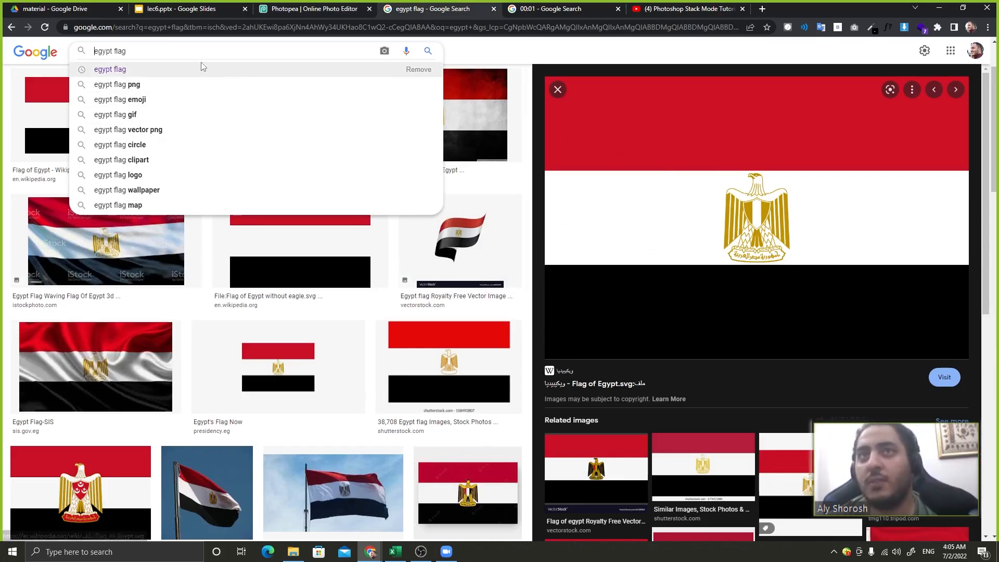
{"action": "triple_click", "coordinate": [192, 51]}
{"action": "type", "text": "tree image"}
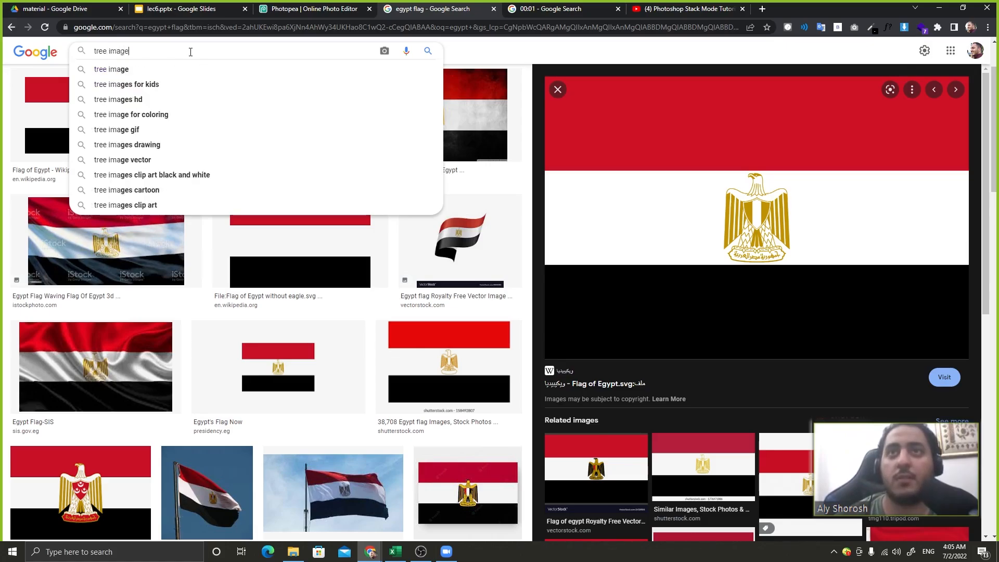
{"action": "key", "text": "Return"}
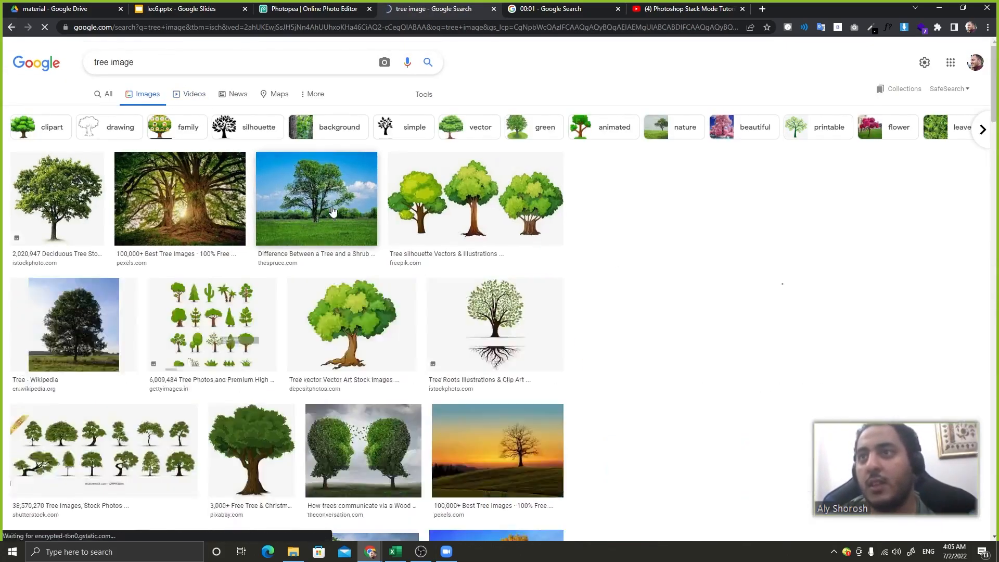
{"action": "left_click", "coordinate": [333, 210]}
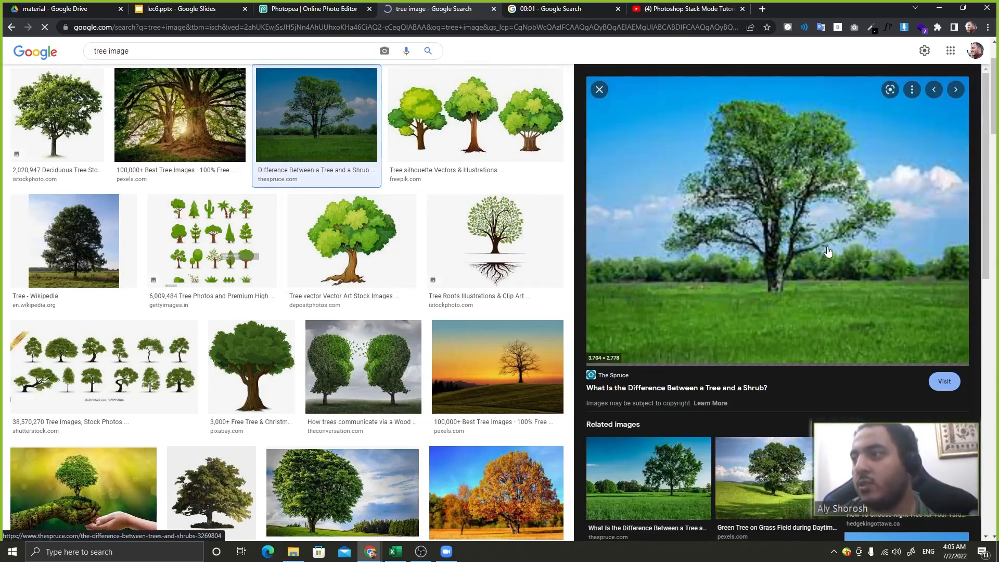
{"action": "left_click_drag", "start_coordinate": [828, 251], "coordinate": [206, 232]}
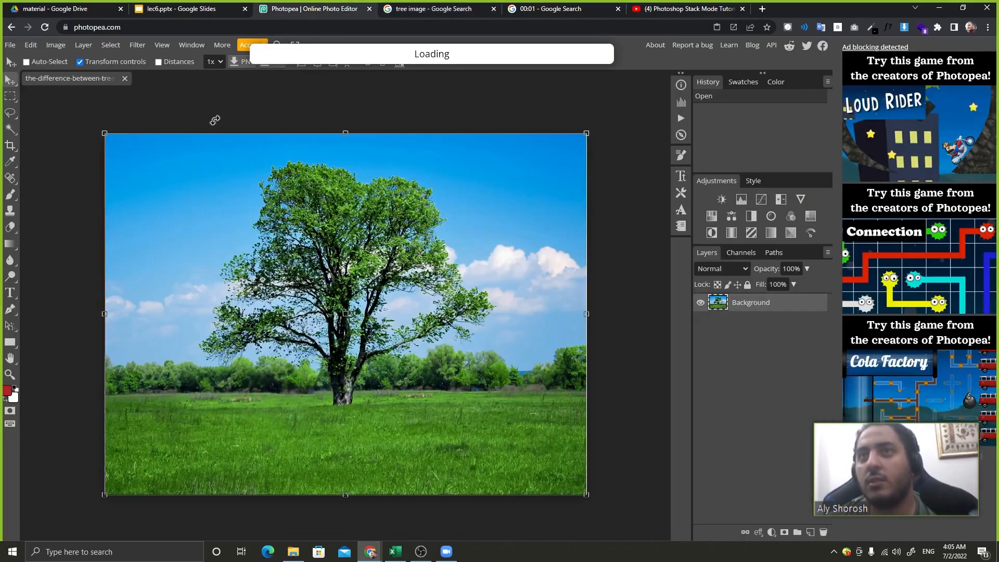
Open the Filter Gallery on the tree photo
{"action": "left_click", "coordinate": [137, 45]}
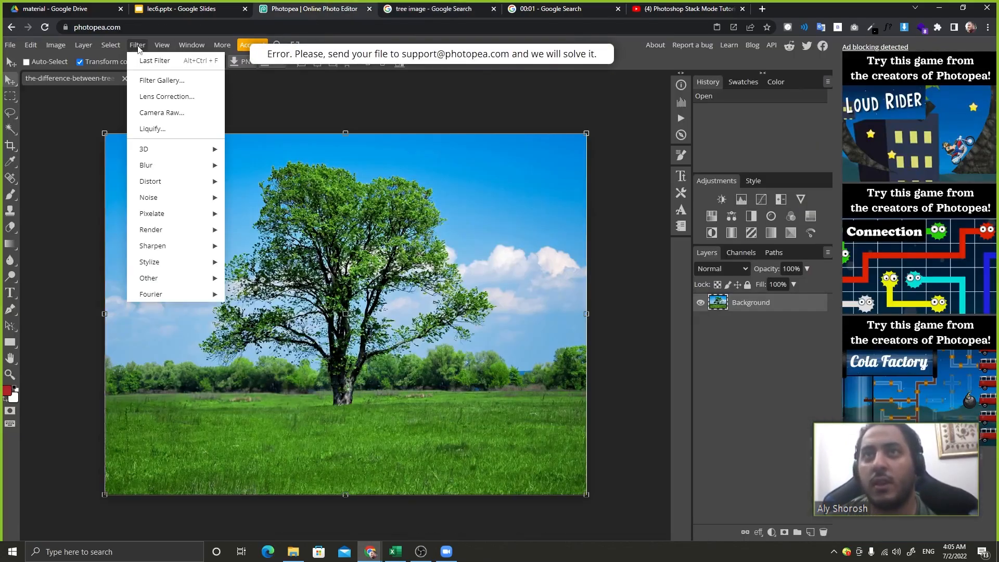
{"action": "left_click", "coordinate": [171, 81]}
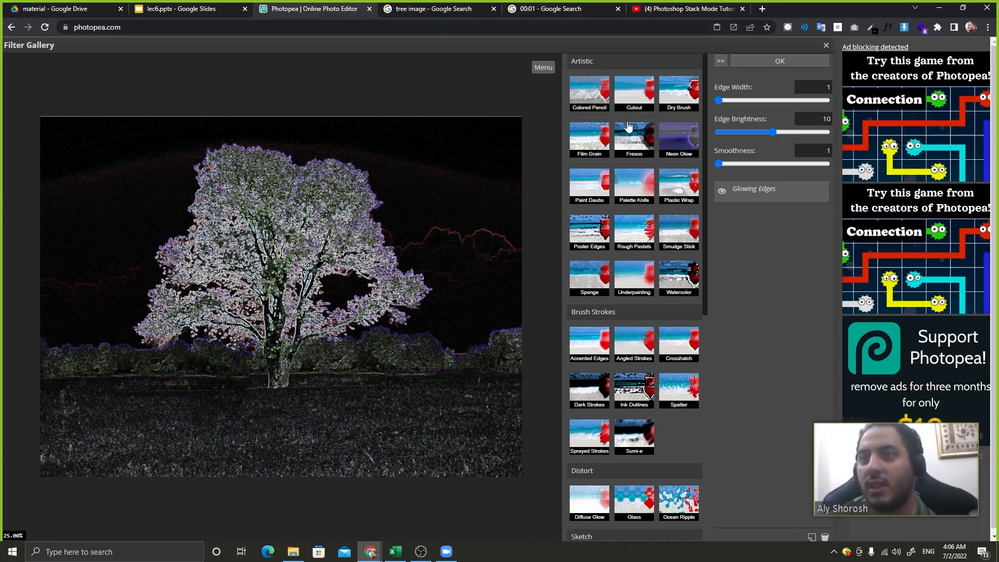
Launch the installed Photopea desktop app
{"action": "left_click", "coordinate": [114, 551]}
{"action": "type", "text": "pho"}
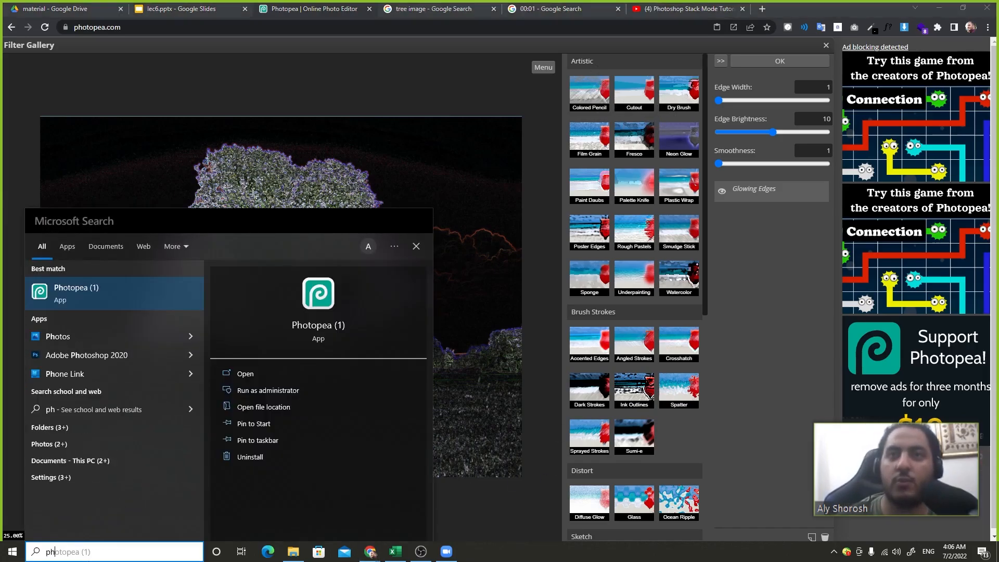
{"action": "key", "text": "Return"}
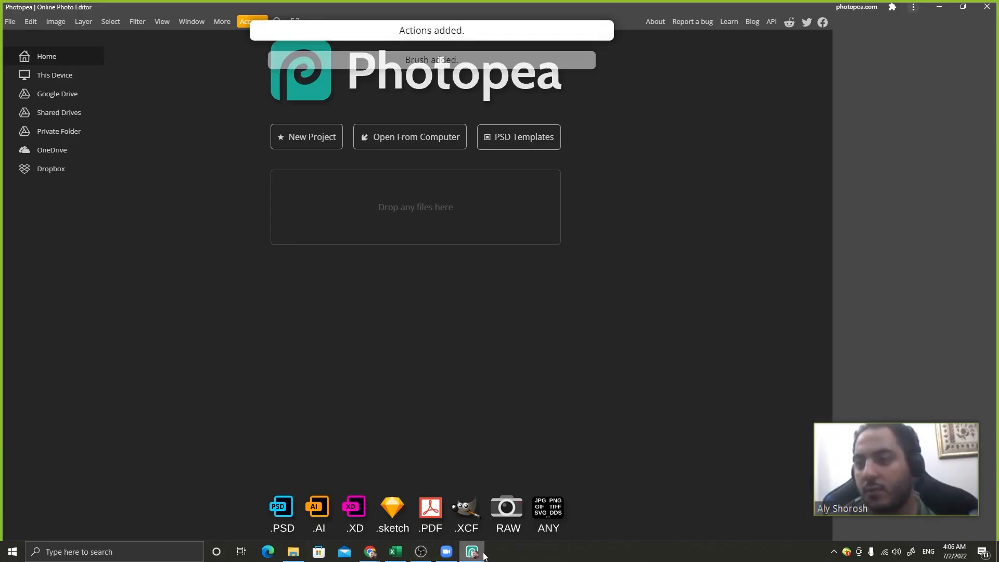
Load the tree photo from the Google Images results into the Photopea app and open the Filter Gallery on it
{"action": "left_click", "coordinate": [481, 553]}
{"action": "left_click", "coordinate": [552, 8]}
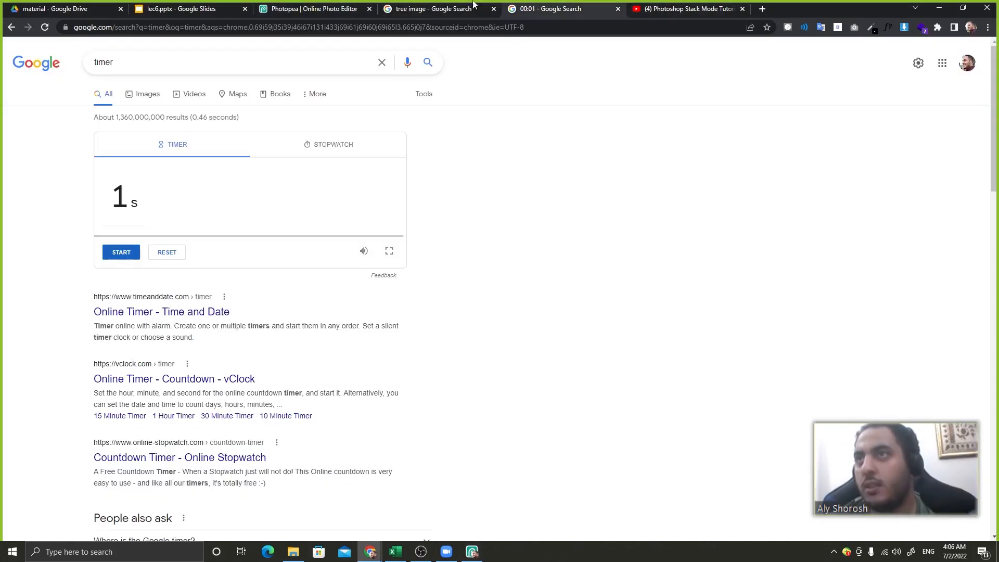
{"action": "left_click", "coordinate": [437, 9]}
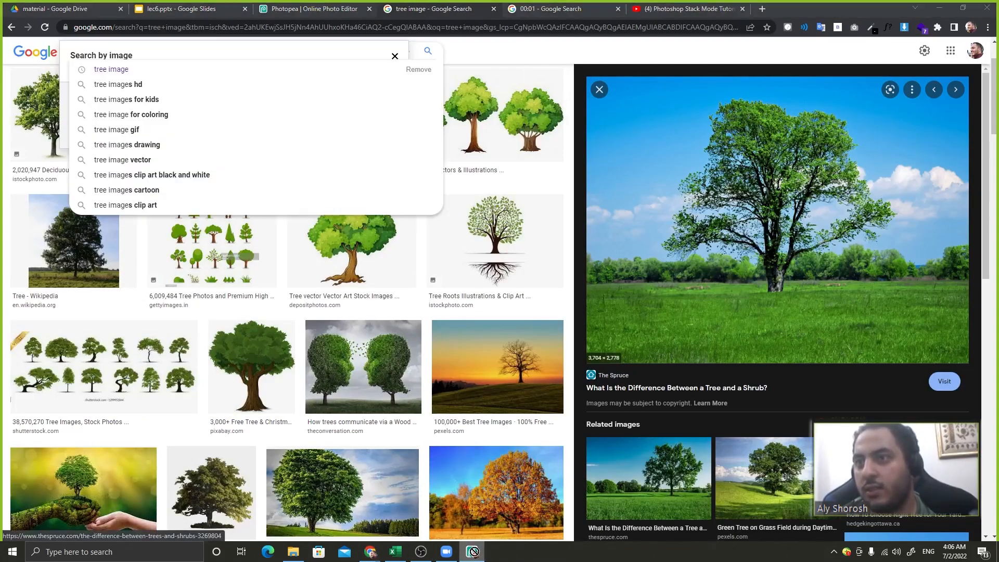
{"action": "left_click", "coordinate": [475, 553]}
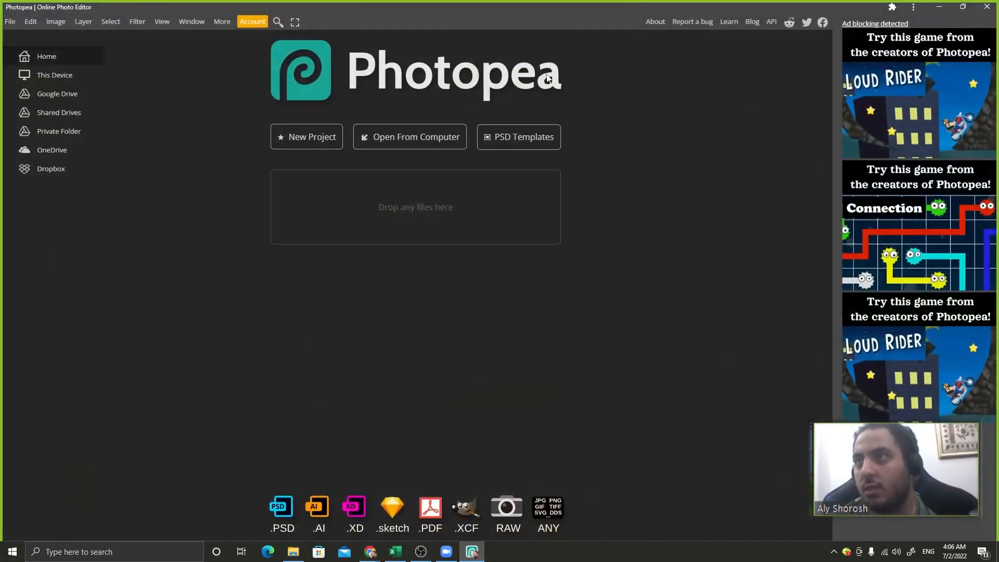
{"action": "left_click_drag", "start_coordinate": [453, 7], "coordinate": [393, 85]}
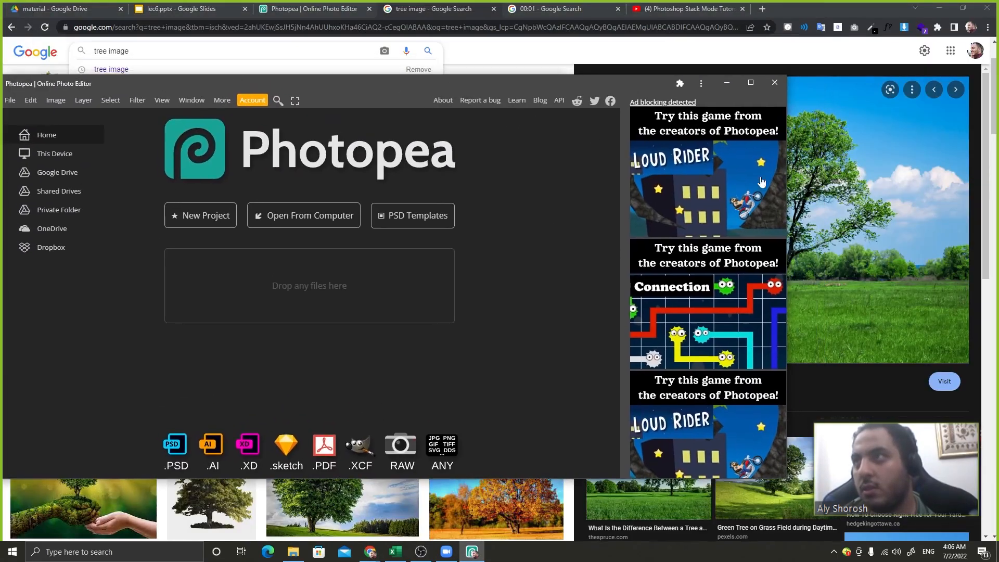
{"action": "left_click_drag", "start_coordinate": [922, 177], "coordinate": [429, 214]}
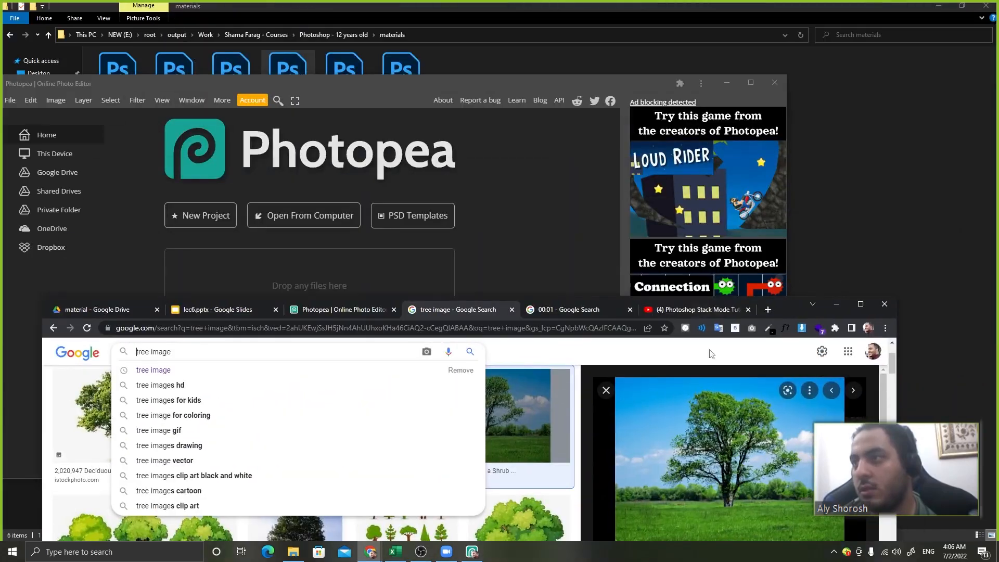
{"action": "left_click_drag", "start_coordinate": [417, 185], "coordinate": [417, 187]}
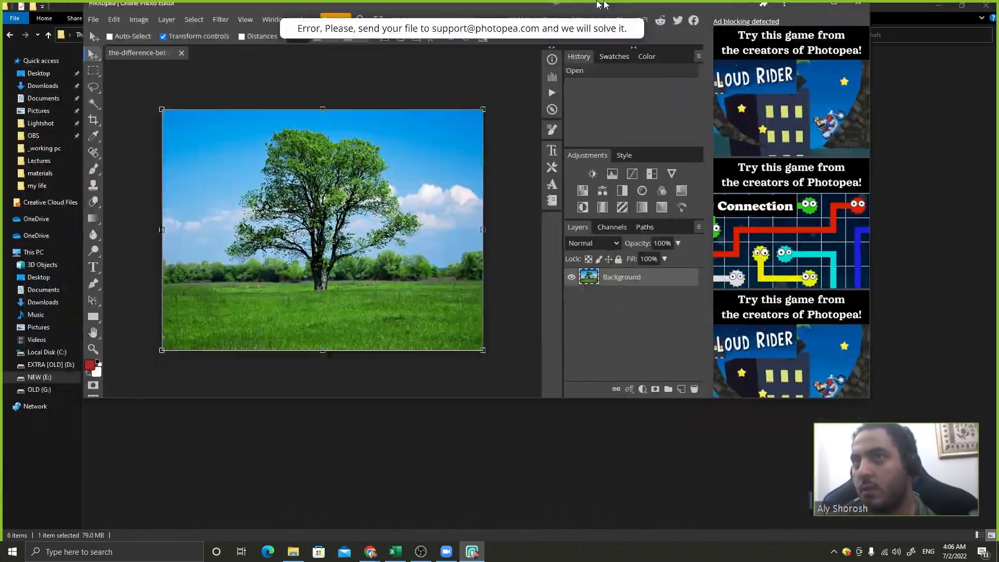
{"action": "left_click_drag", "start_coordinate": [603, 5], "coordinate": [601, 2]}
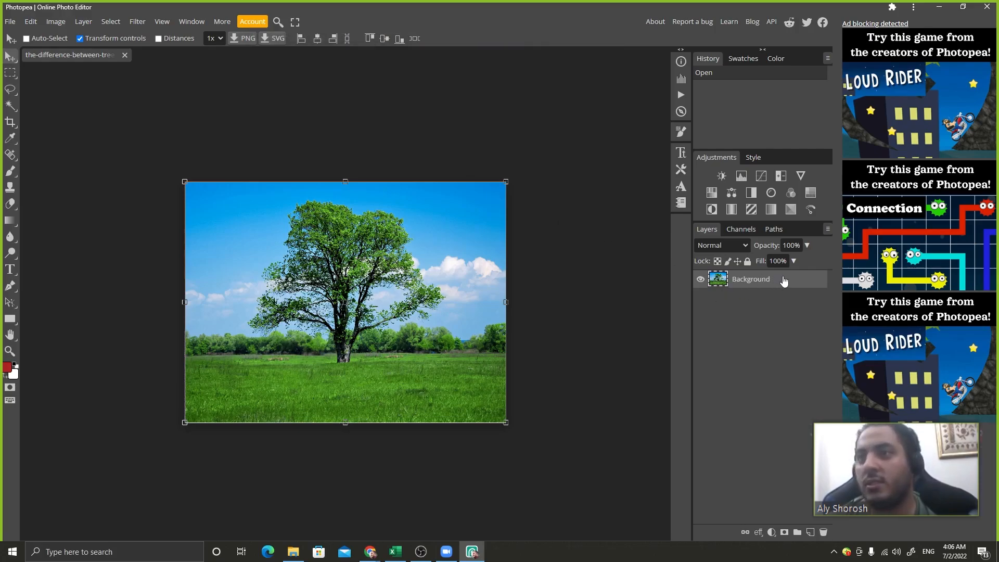
{"action": "left_click", "coordinate": [139, 22]}
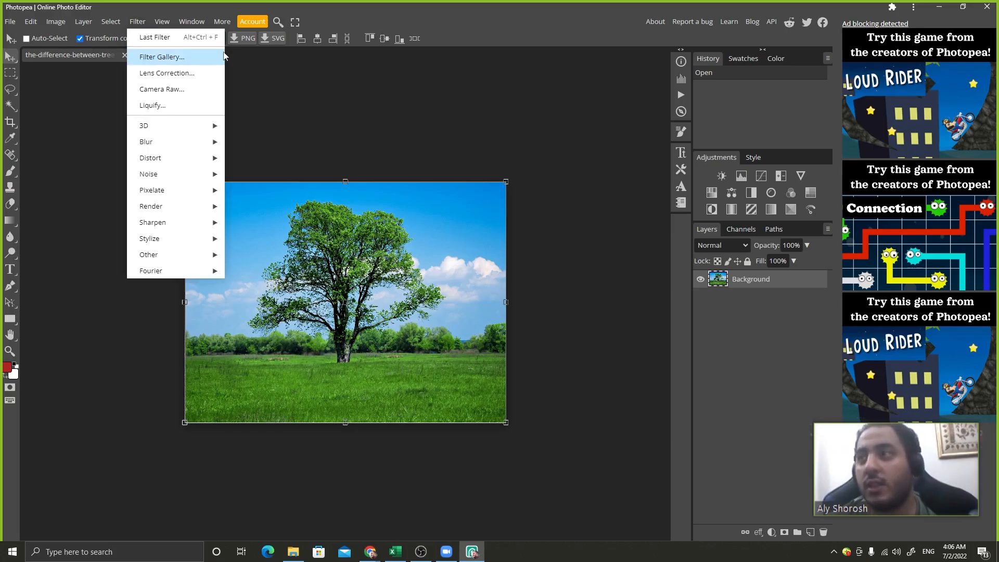
{"action": "left_click", "coordinate": [223, 57]}
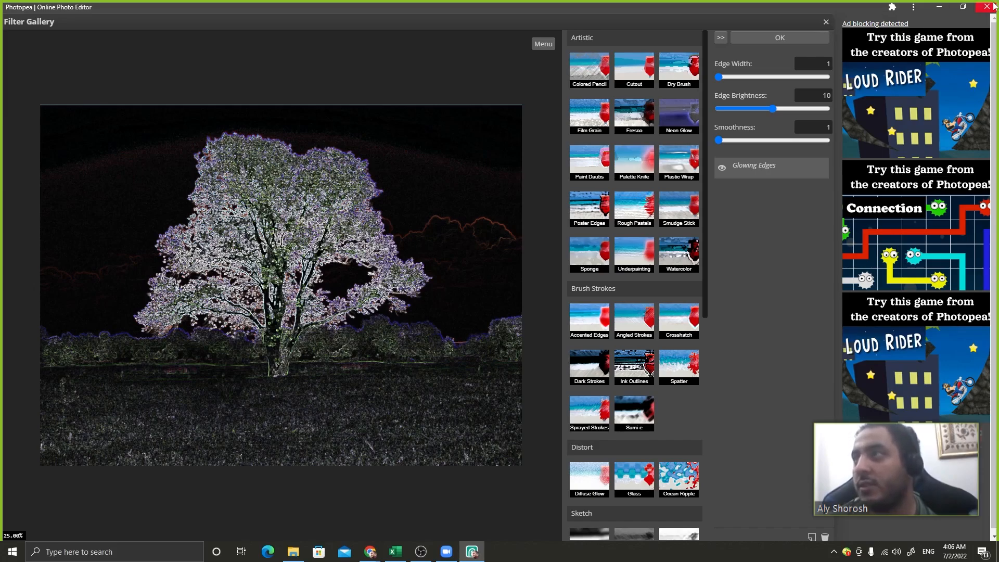
Launch Adobe Photoshop 2020
{"action": "left_click", "coordinate": [92, 559]}
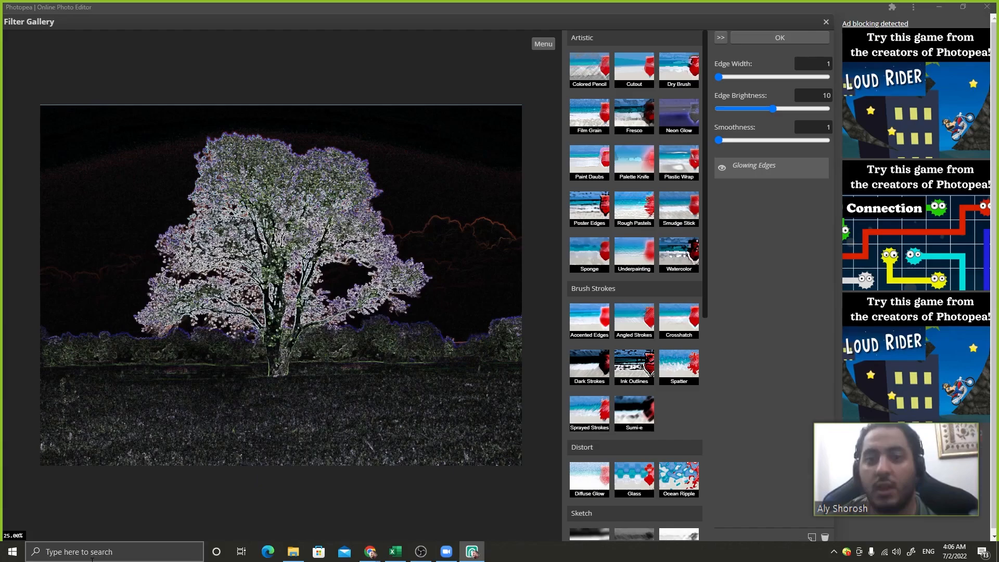
{"action": "type", "text": "ph"}
{"action": "key", "text": "Down"}
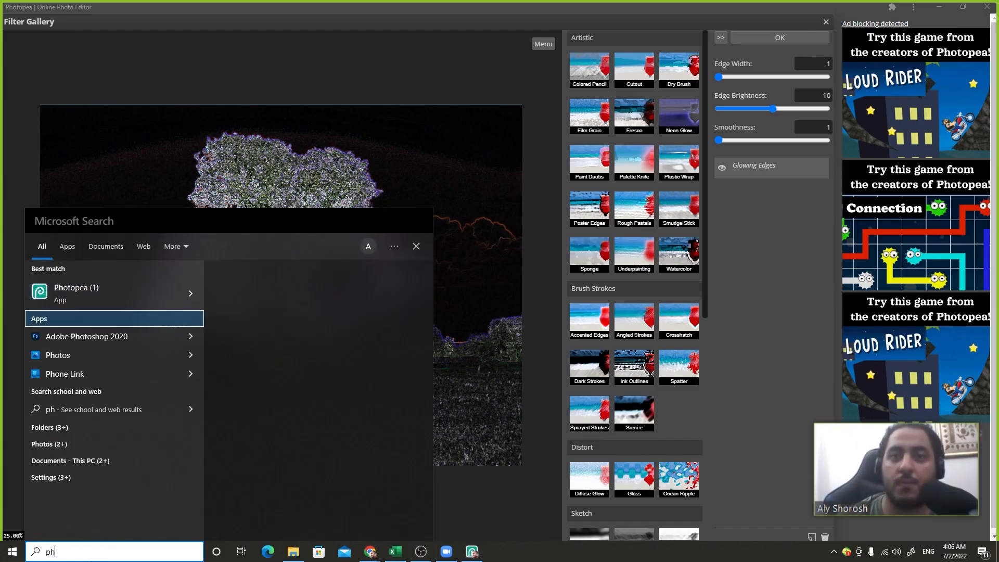
{"action": "key", "text": "Up"}
{"action": "key", "text": "Down"}
{"action": "key", "text": "Down"}
{"action": "key", "text": "Return"}
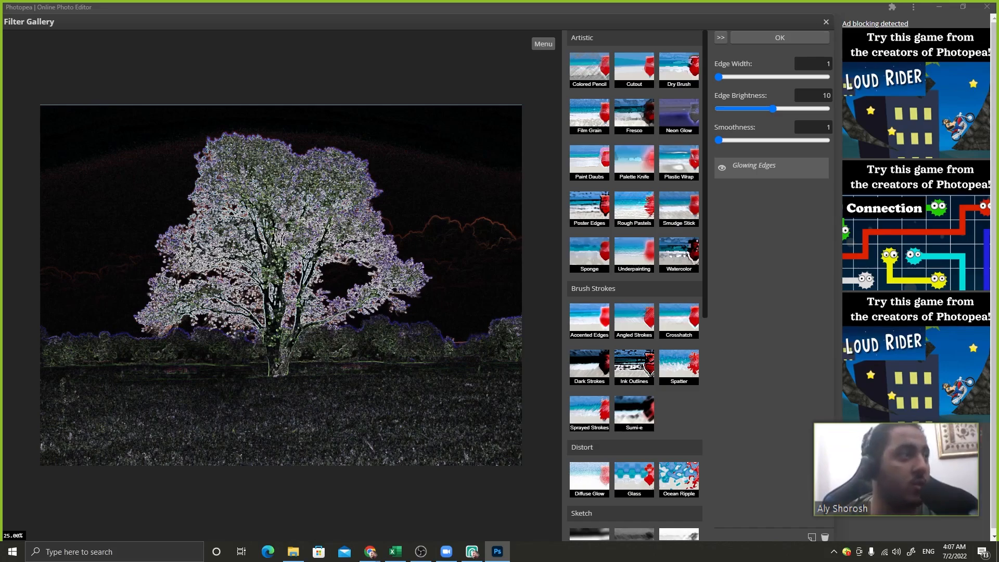
Create a new 184 x 21 px document at 72 ppi from the Clipboard preset in Photoshop and close the Photopea app
{"action": "key", "text": "ctrl+alt+n"}
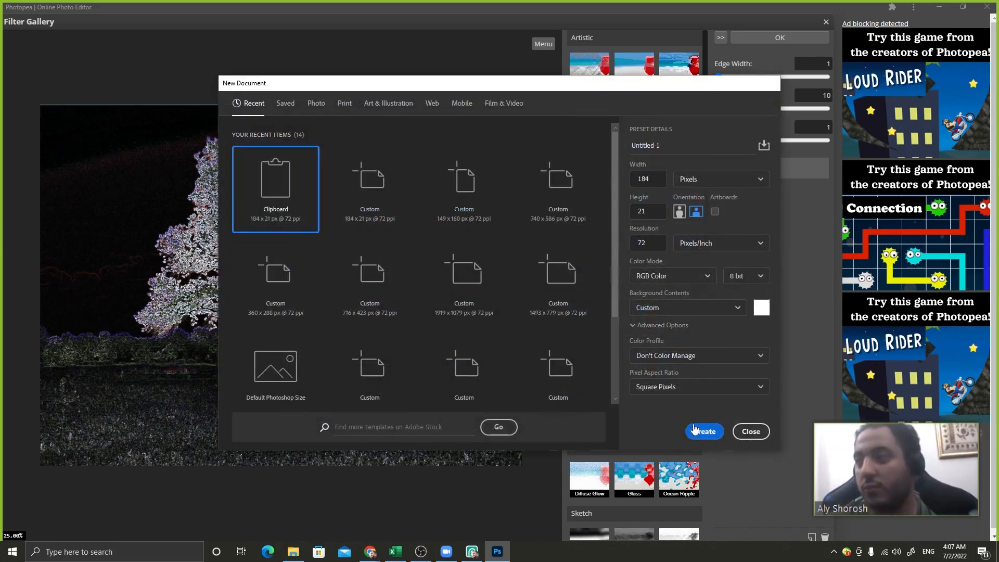
{"action": "left_click", "coordinate": [695, 429]}
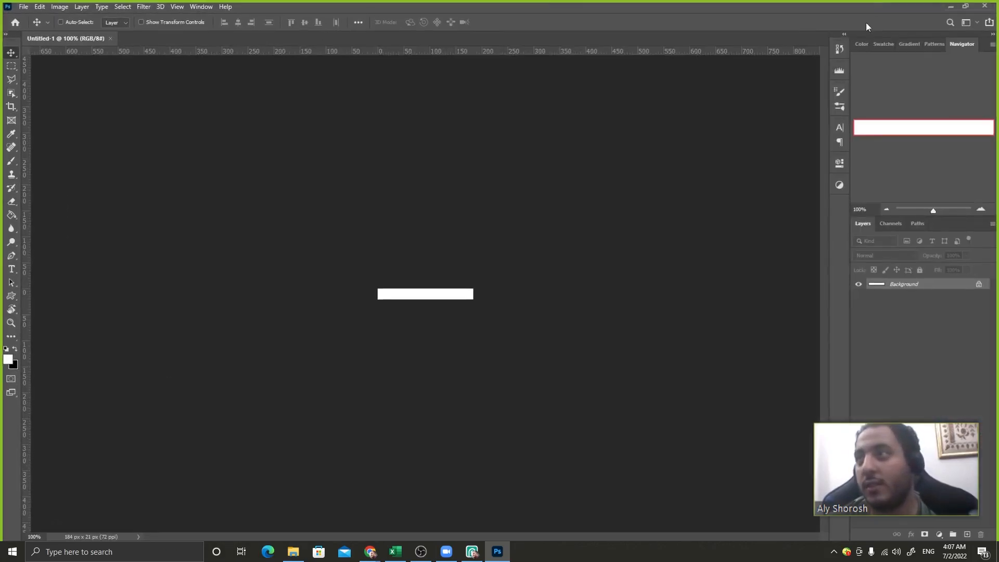
{"action": "left_click", "coordinate": [480, 555]}
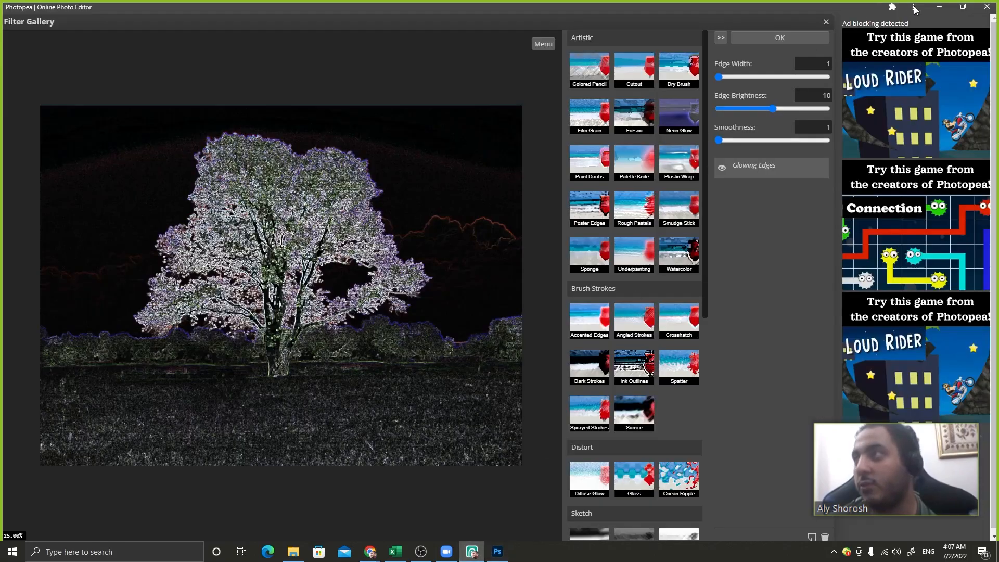
{"action": "left_click", "coordinate": [987, 6]}
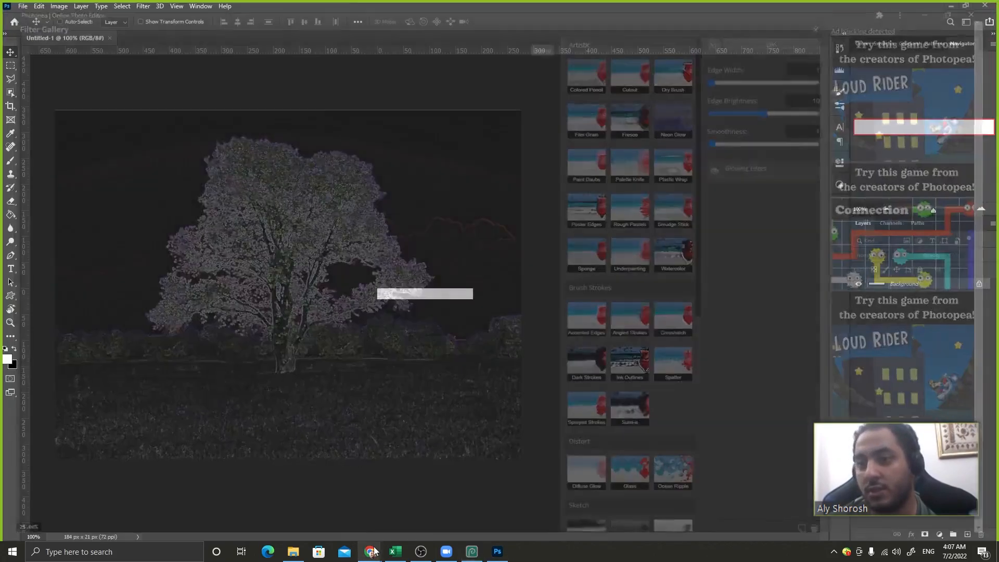
Open the tree photo from the Google Images results as a separate document in Photoshop
{"action": "mouse_move", "coordinate": [370, 551]}
{"action": "left_click", "coordinate": [394, 504]}
{"action": "left_click_drag", "start_coordinate": [632, 285], "coordinate": [232, 41]}
{"action": "key", "text": "super+d"}
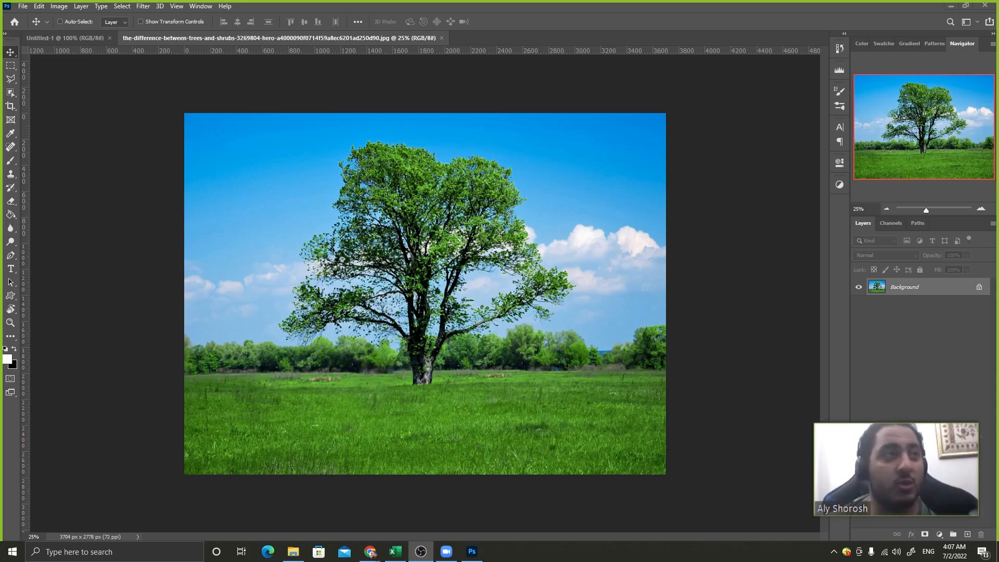
{"action": "key", "text": "alt+Tab"}
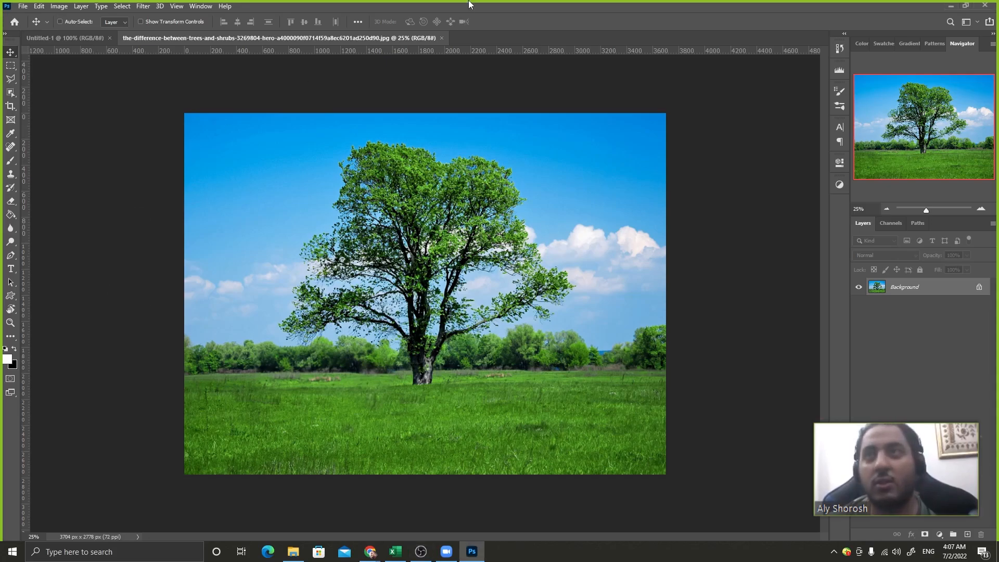
Hide the rulers and open the Filter Gallery on the tree photo
{"action": "key", "text": "ctrl+r"}
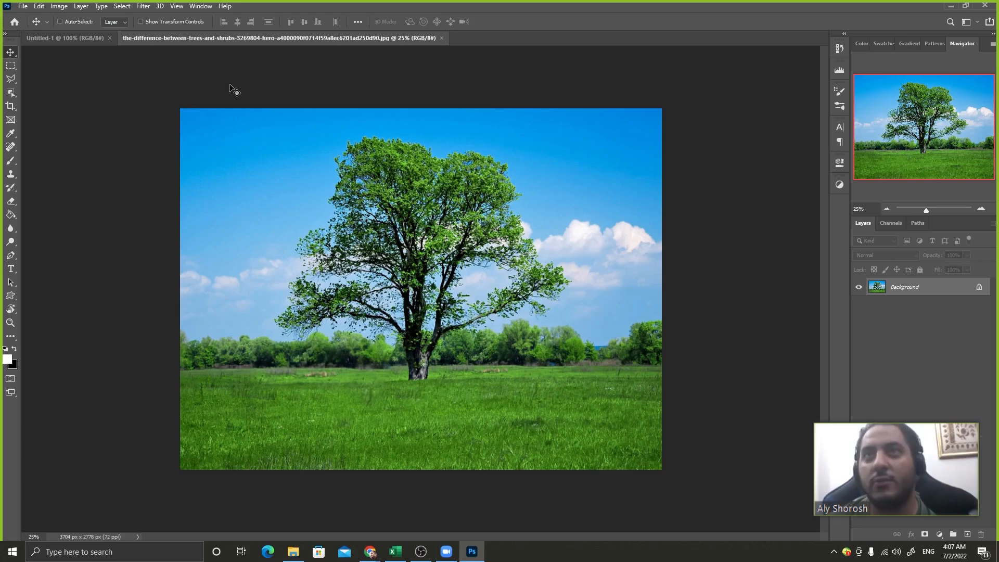
{"action": "left_click", "coordinate": [149, 7]}
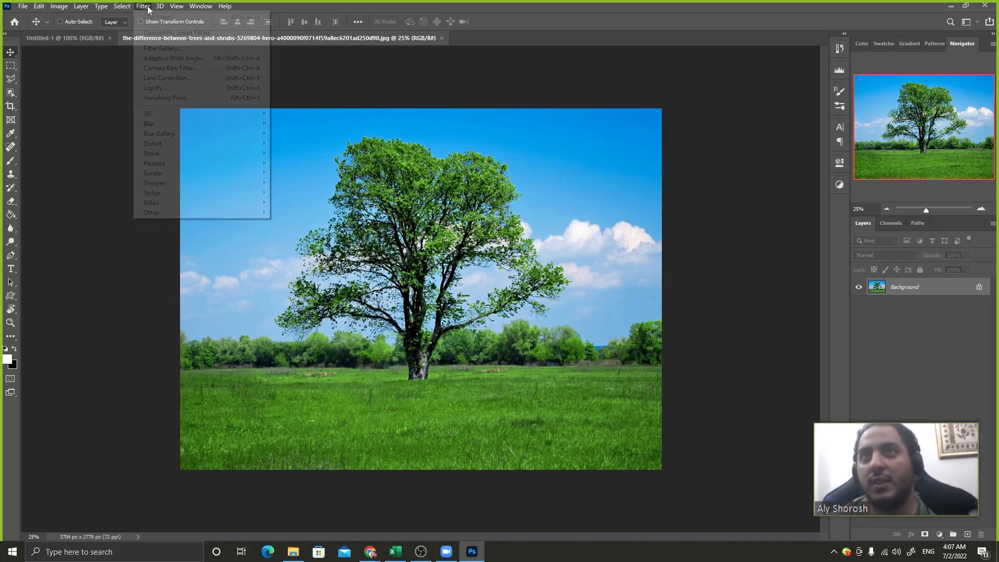
{"action": "left_click", "coordinate": [165, 48]}
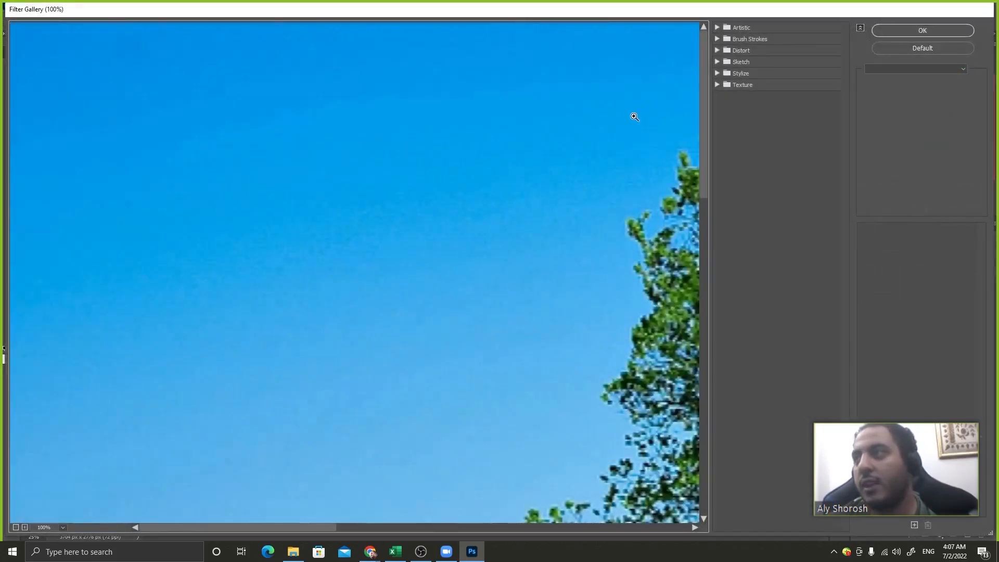
{"action": "left_click", "coordinate": [632, 114], "text": "alt"}
{"action": "left_click", "coordinate": [634, 117], "text": "alt"}
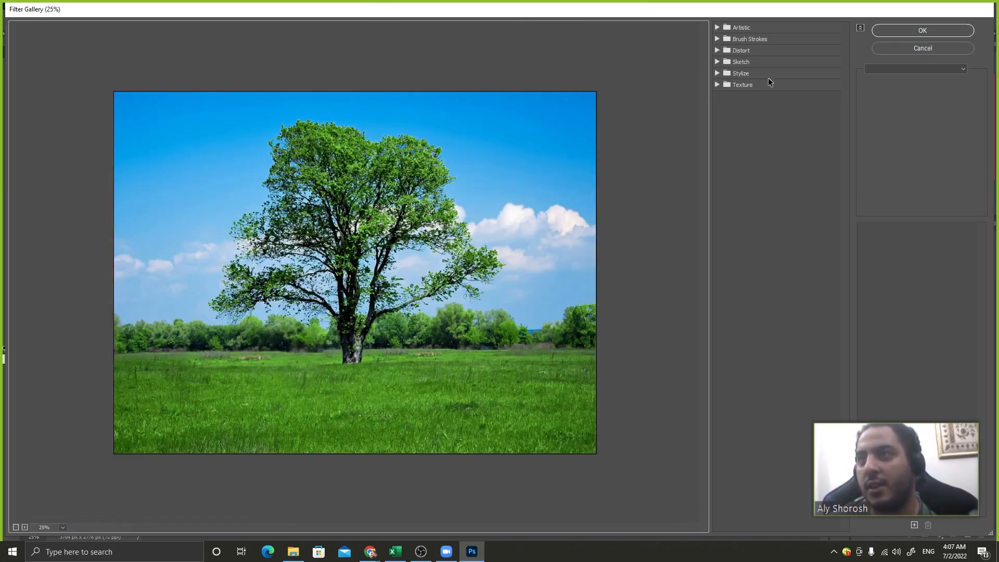
Preview several Artistic filters on the tree photo, including Colored Pencil, Cutout, Paint Daubs, Poster Edges, Rough Pastels and Watercolor
{"action": "left_click", "coordinate": [718, 27]}
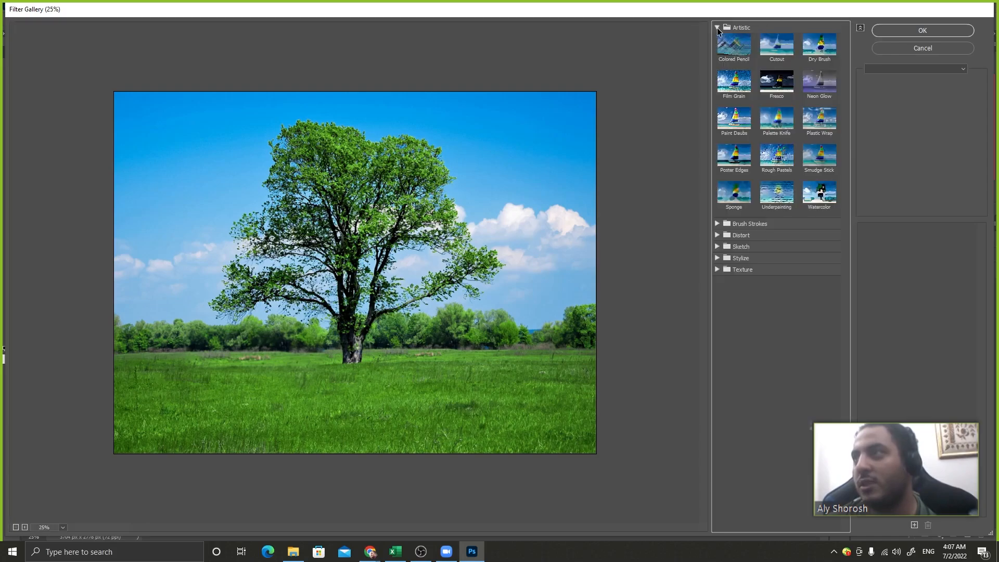
{"action": "left_click", "coordinate": [734, 50]}
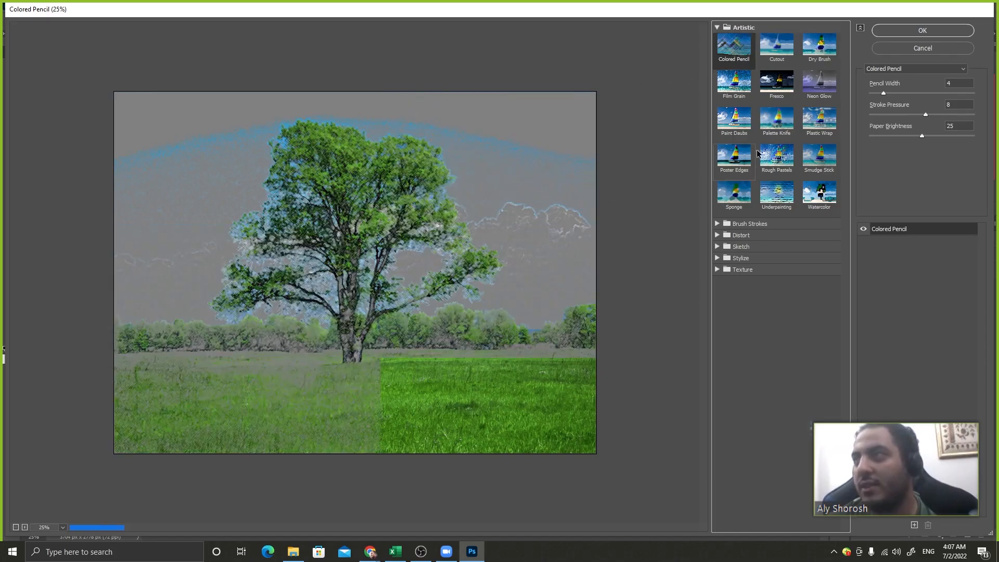
{"action": "left_click", "coordinate": [780, 50]}
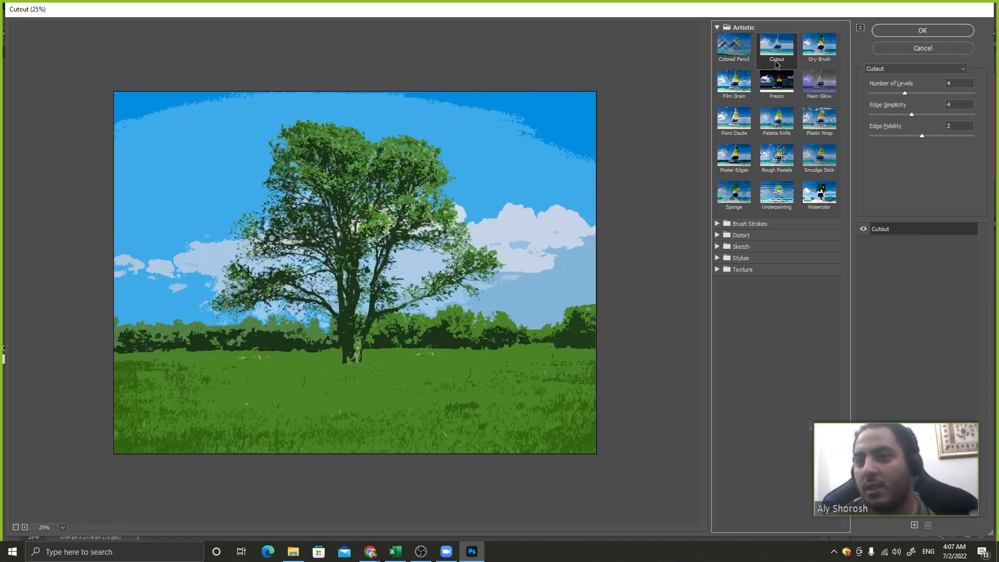
{"action": "left_click", "coordinate": [738, 118]}
{"action": "left_click", "coordinate": [734, 155]}
{"action": "left_click", "coordinate": [777, 155]}
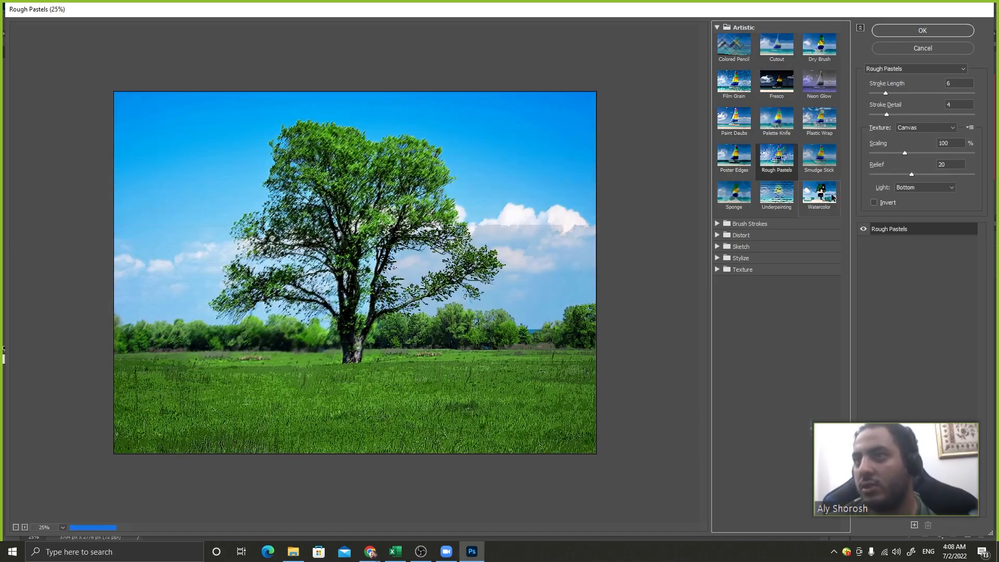
{"action": "left_click", "coordinate": [831, 197]}
Preview the Brush Strokes filters Accented Edges, Angled Strokes, Ink Outlines and Sprayed Strokes, then collapse that category
{"action": "left_click", "coordinate": [727, 223]}
{"action": "left_click", "coordinate": [735, 241]}
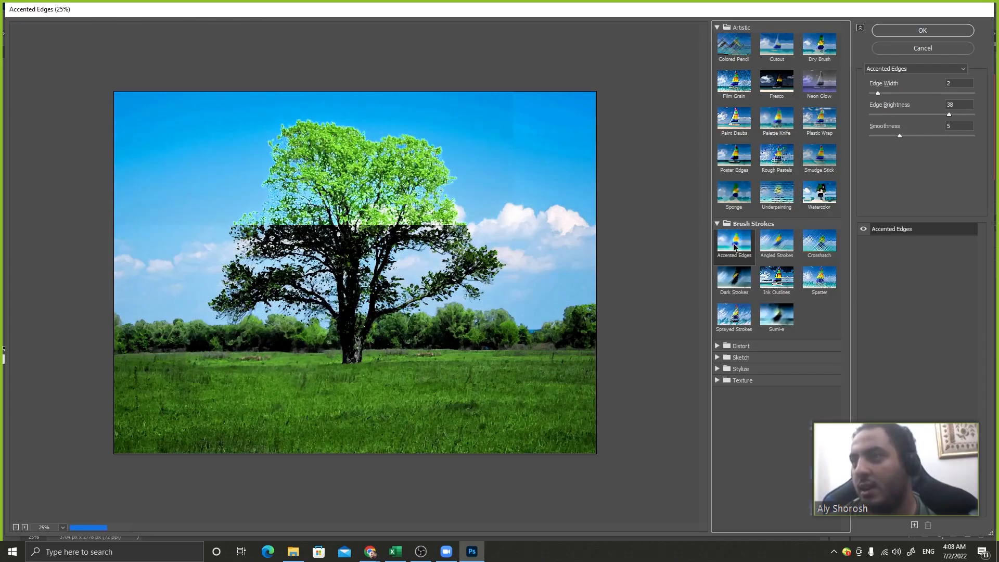
{"action": "left_click", "coordinate": [777, 241]}
{"action": "left_click", "coordinate": [777, 277]}
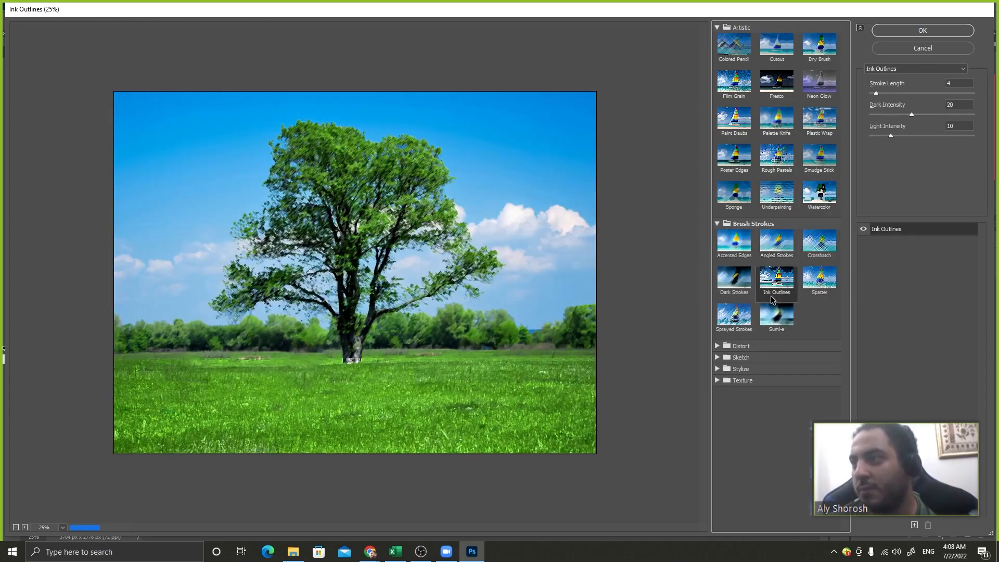
{"action": "left_click", "coordinate": [734, 315]}
{"action": "left_click", "coordinate": [729, 224]}
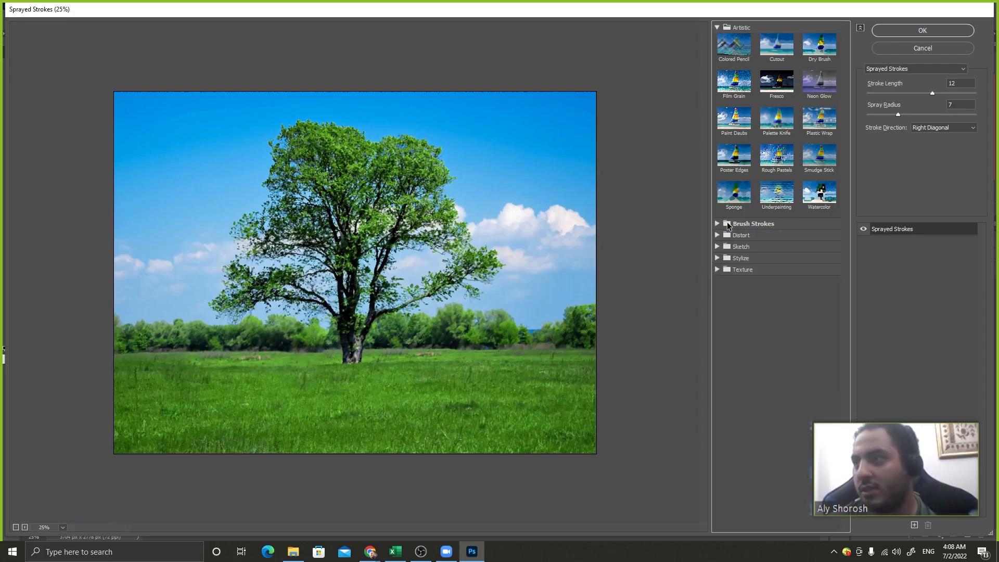
Preview the Distort filters Diffuse Glow, Glass and Ocean Ripple on the tree photo
{"action": "left_click", "coordinate": [725, 235]}
{"action": "left_click", "coordinate": [735, 253]}
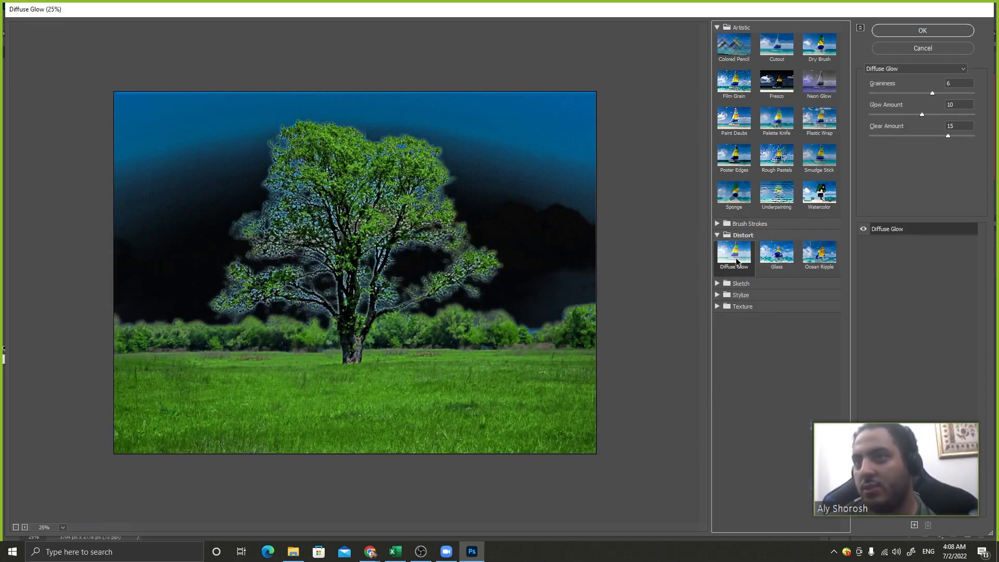
{"action": "left_click", "coordinate": [776, 263]}
{"action": "left_click", "coordinate": [820, 253]}
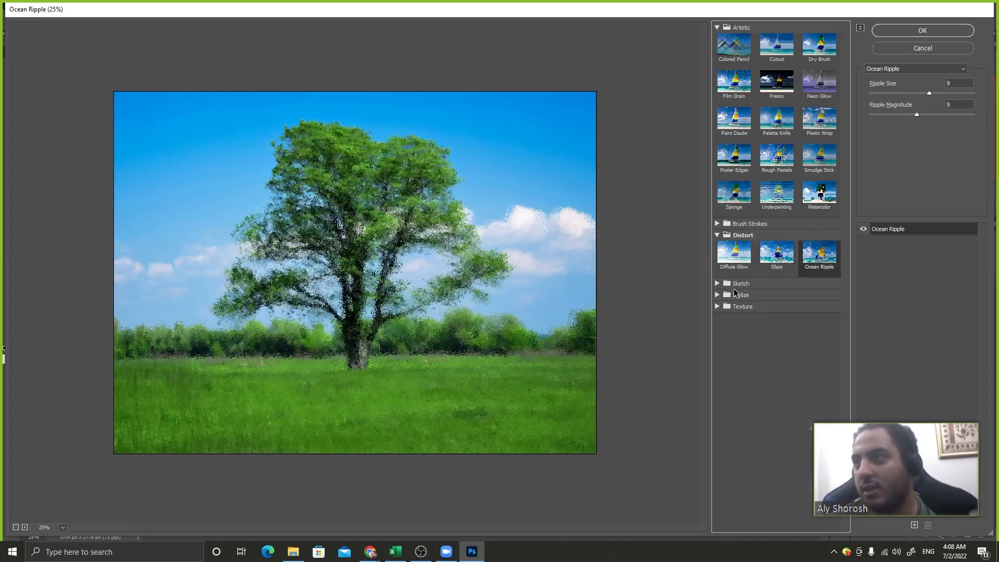
Preview the Sketch filters Water Paper and Torn Edges on the tree photo
{"action": "left_click", "coordinate": [725, 285]}
{"action": "left_click", "coordinate": [779, 453]}
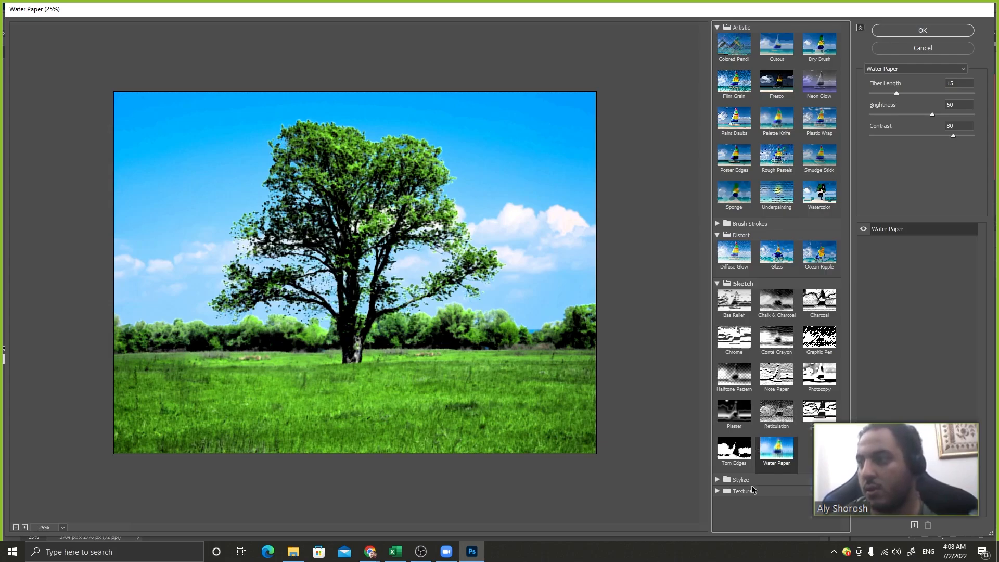
{"action": "left_click", "coordinate": [734, 449]}
{"action": "scroll", "coordinate": [756, 448], "scroll_direction": "down", "scroll_amount": 1}
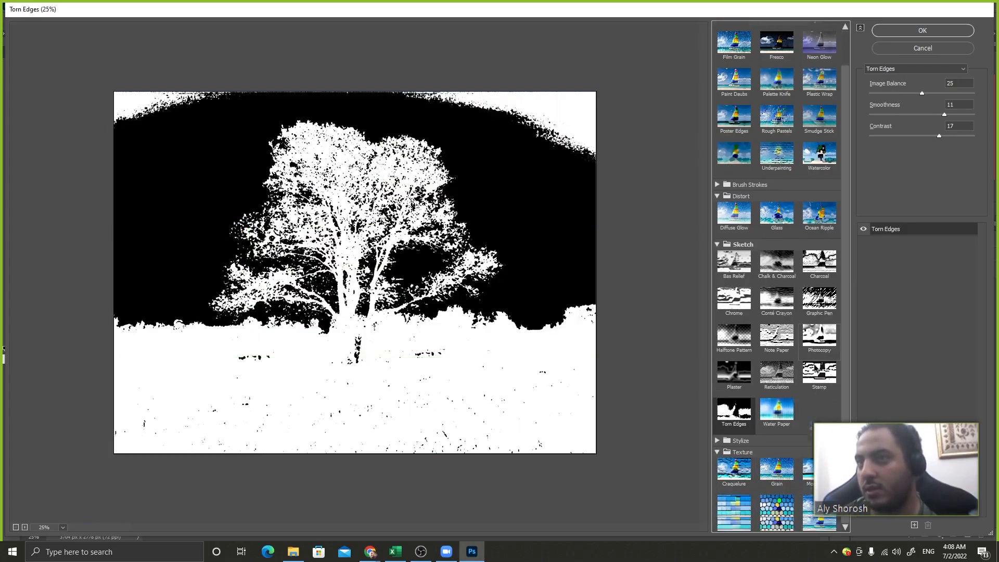
Preview the Stained Glass texture filter with cell size 22 and border thickness 10, then cancel the Filter Gallery
{"action": "left_click", "coordinate": [772, 472]}
{"action": "left_click", "coordinate": [774, 503]}
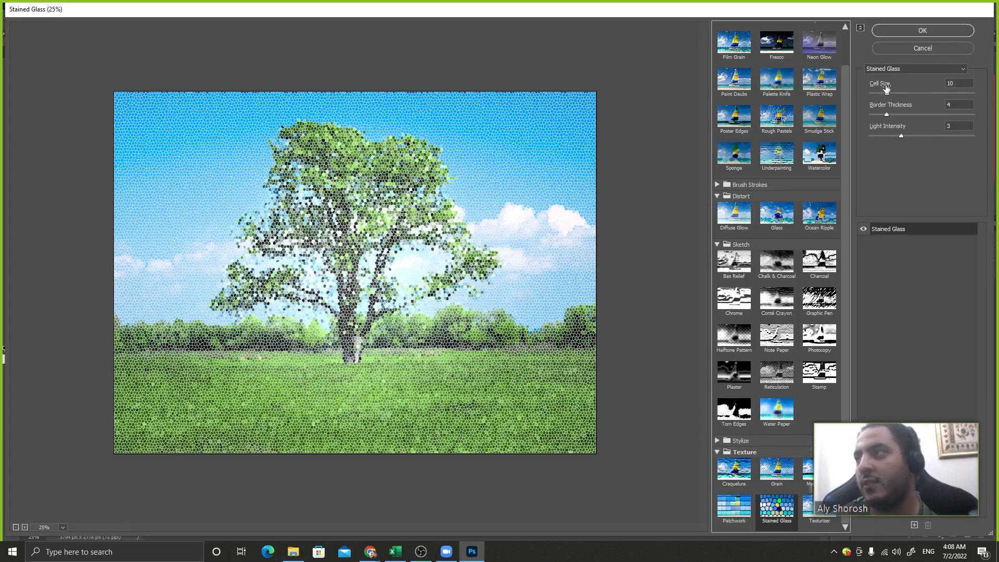
{"action": "left_click_drag", "start_coordinate": [888, 93], "coordinate": [919, 112]}
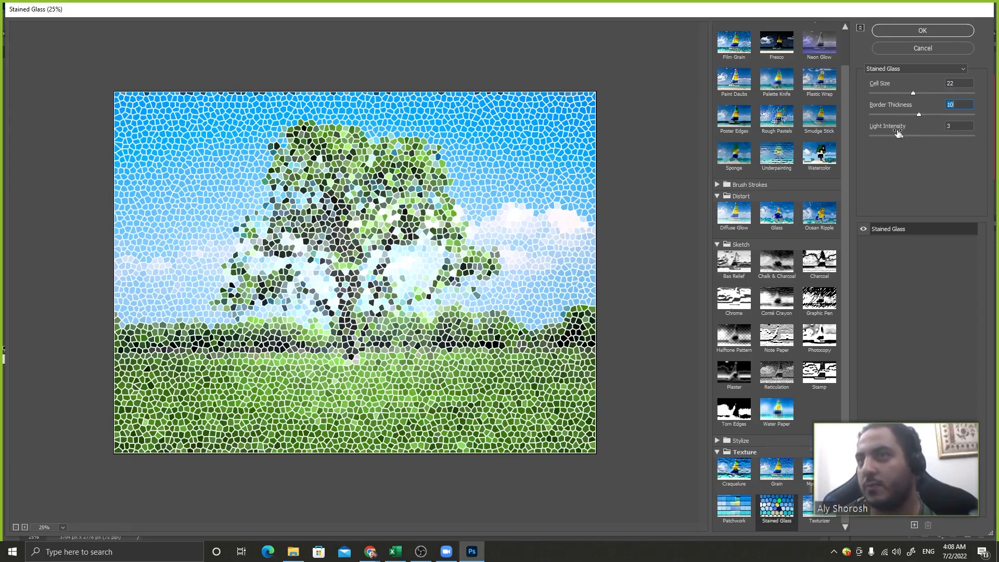
{"action": "left_click", "coordinate": [935, 48]}
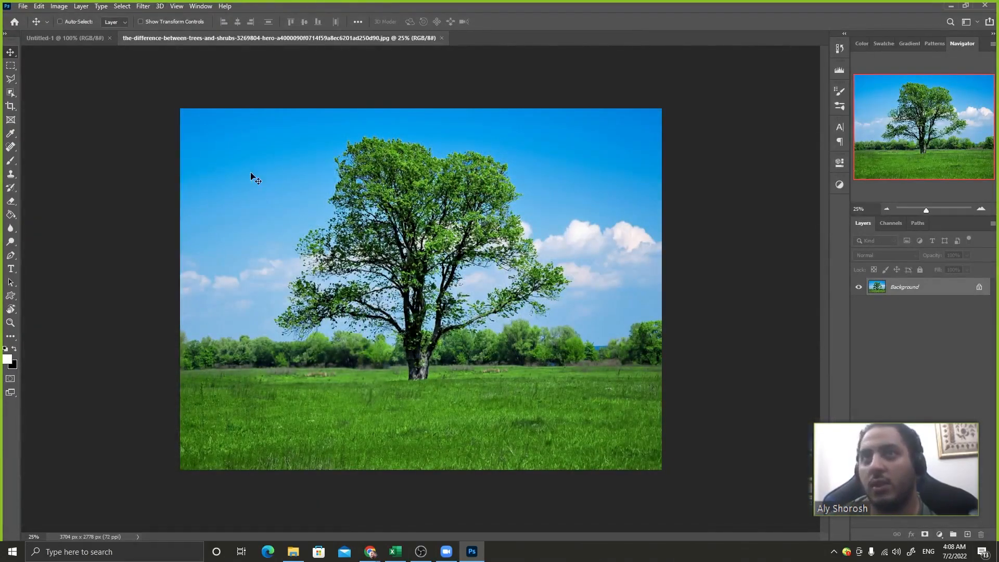
Open the installed Photopea app and look through its filter list
{"action": "left_click", "coordinate": [122, 553]}
{"action": "type", "text": "p"}
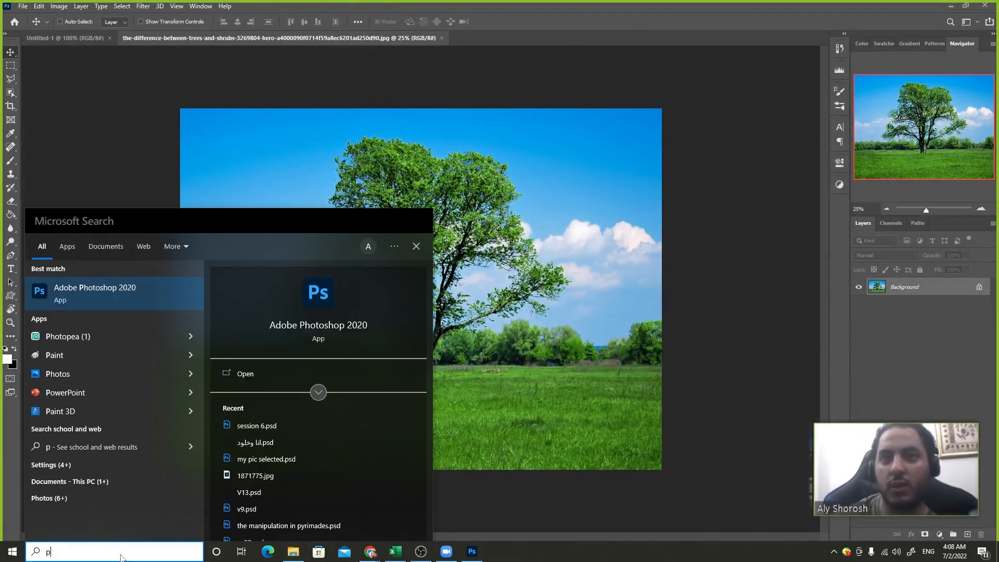
{"action": "left_click", "coordinate": [68, 336]}
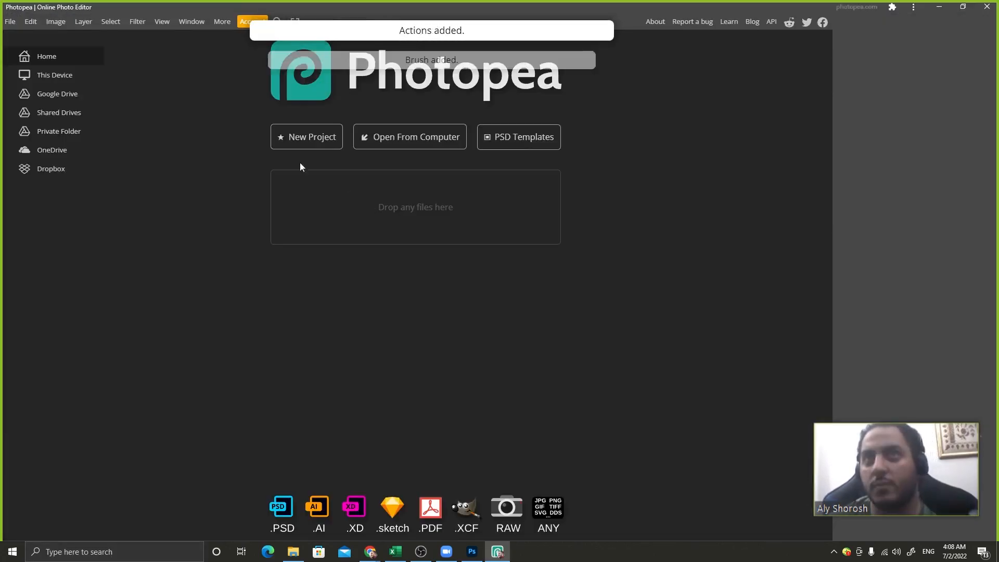
{"action": "left_click", "coordinate": [138, 22]}
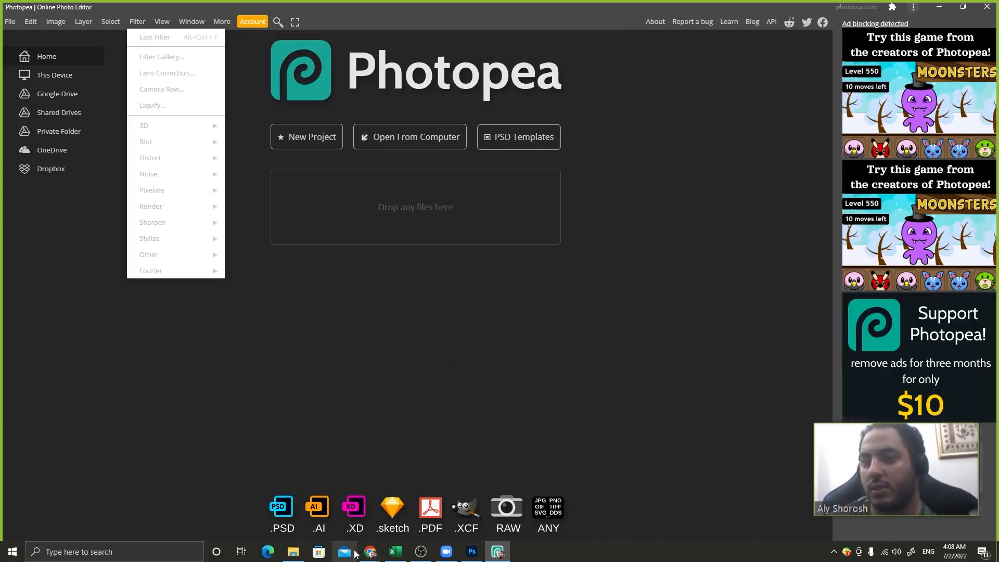
Switch to the Photopea page in Chrome, dismiss the Filter Gallery without applying it, and close the stray Facebook page
{"action": "left_click_drag", "start_coordinate": [355, 555], "coordinate": [367, 554]}
{"action": "mouse_move", "coordinate": [371, 552]}
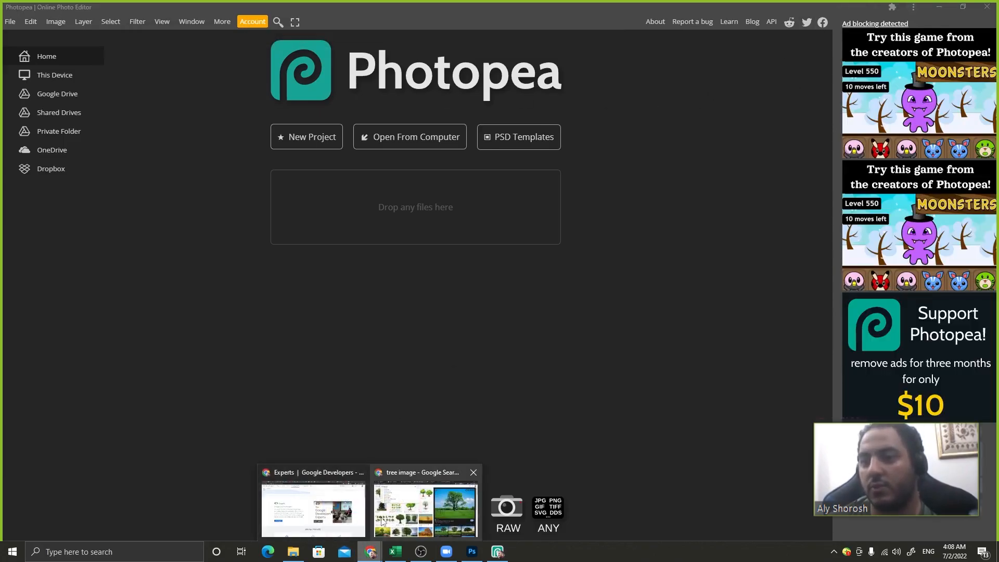
{"action": "left_click", "coordinate": [382, 521]}
{"action": "left_click", "coordinate": [283, 7]}
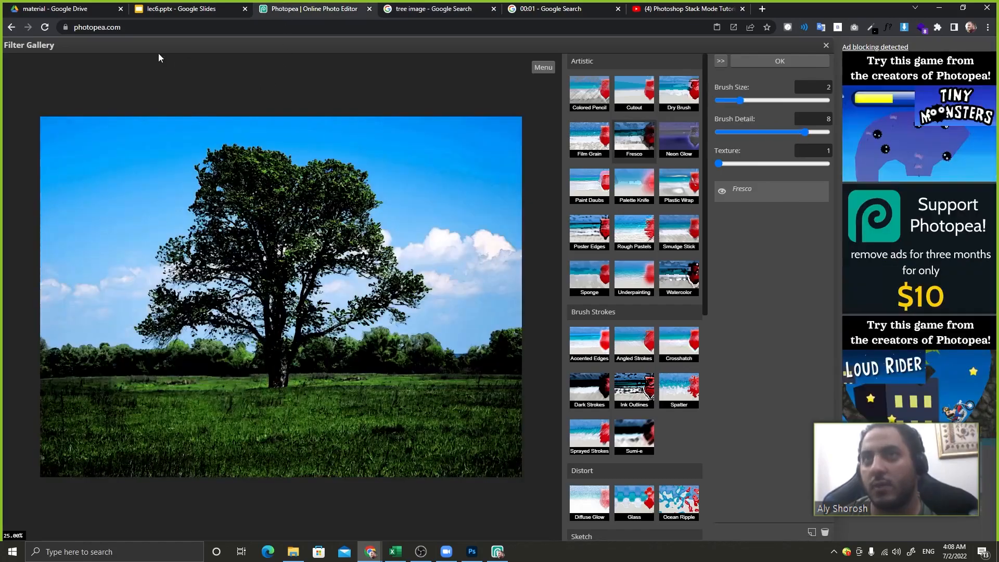
{"action": "left_click", "coordinate": [826, 45]}
{"action": "left_click", "coordinate": [828, 46]}
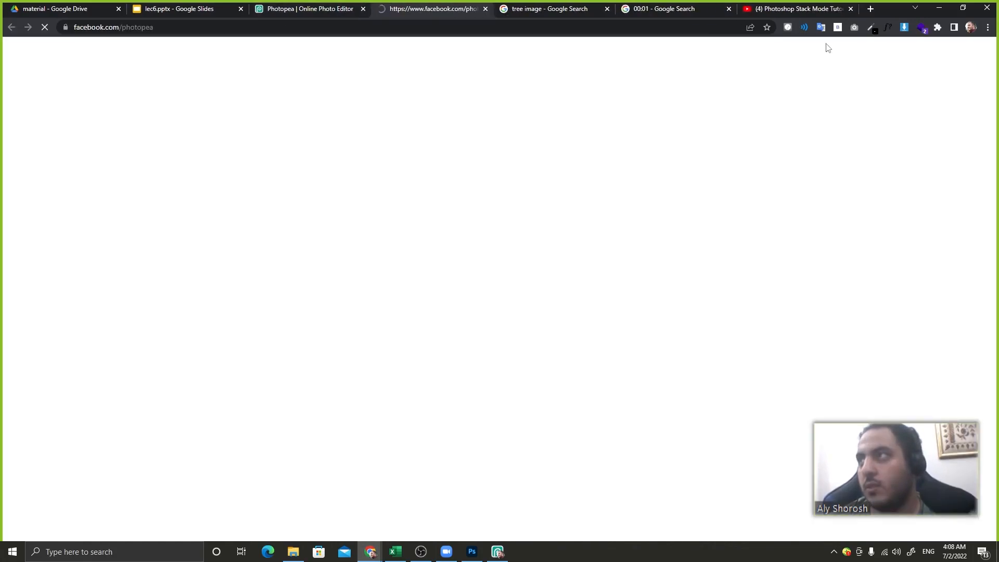
{"action": "left_click", "coordinate": [486, 8]}
{"action": "left_click", "coordinate": [144, 46]}
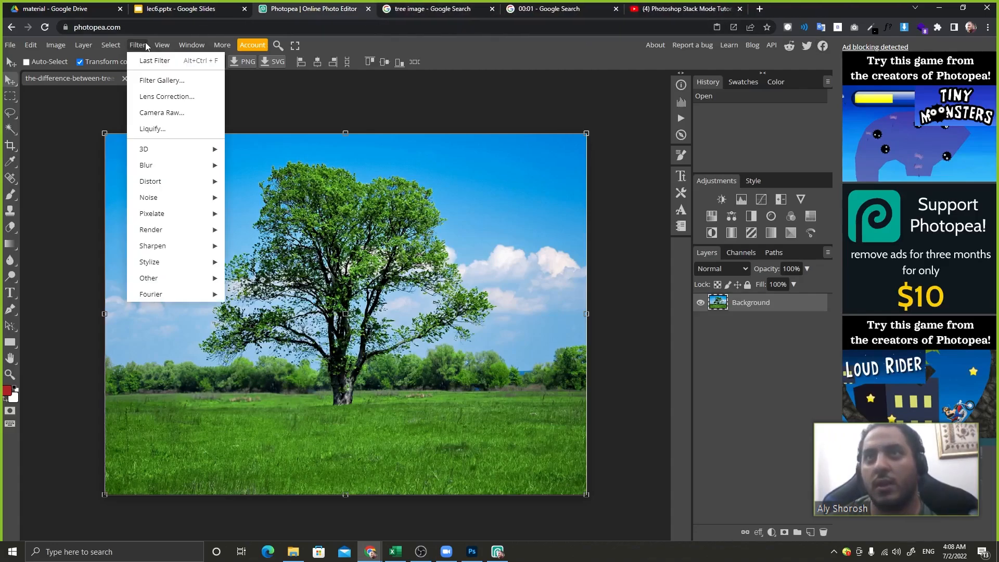
{"action": "left_click", "coordinate": [161, 98]}
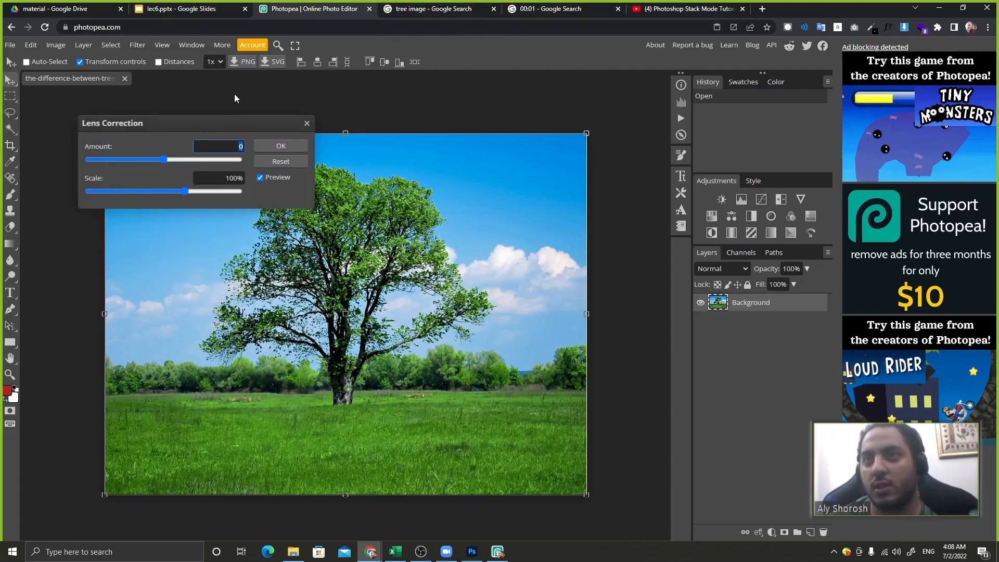
{"action": "left_click_drag", "start_coordinate": [175, 163], "coordinate": [188, 165]}
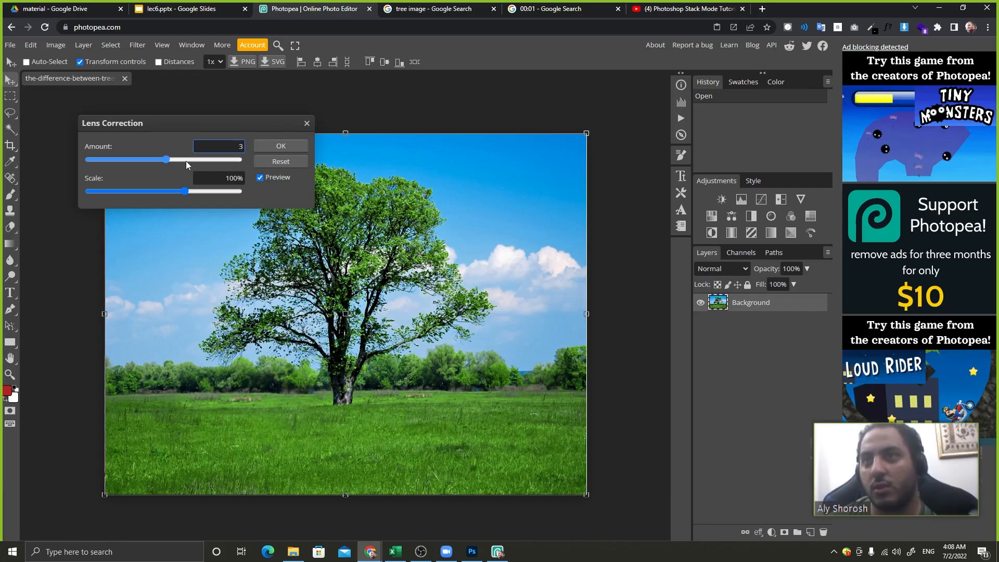
{"action": "left_click", "coordinate": [307, 123]}
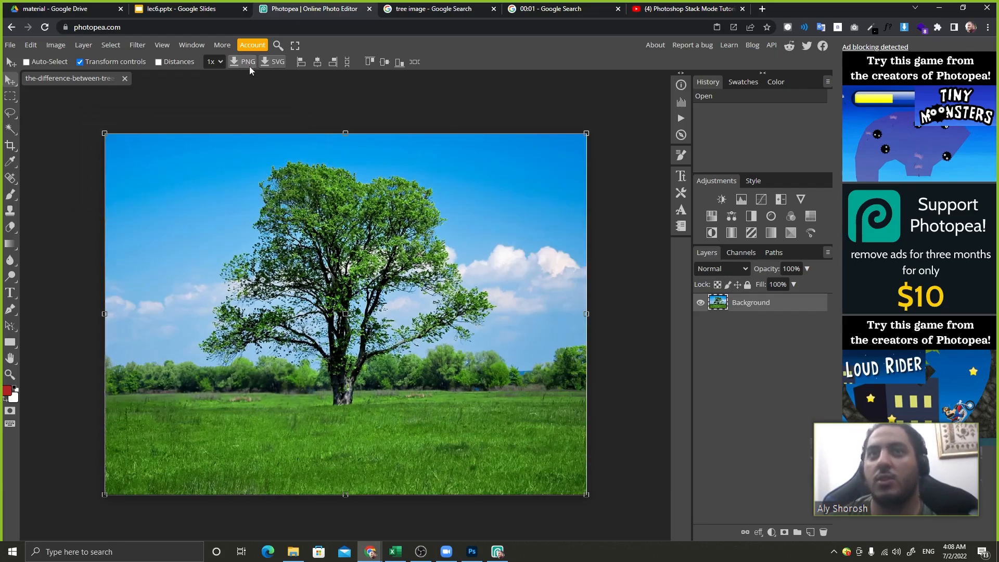
Open the fisheye sample distortion image from its copied URL as a new project
{"action": "left_click", "coordinate": [396, 551]}
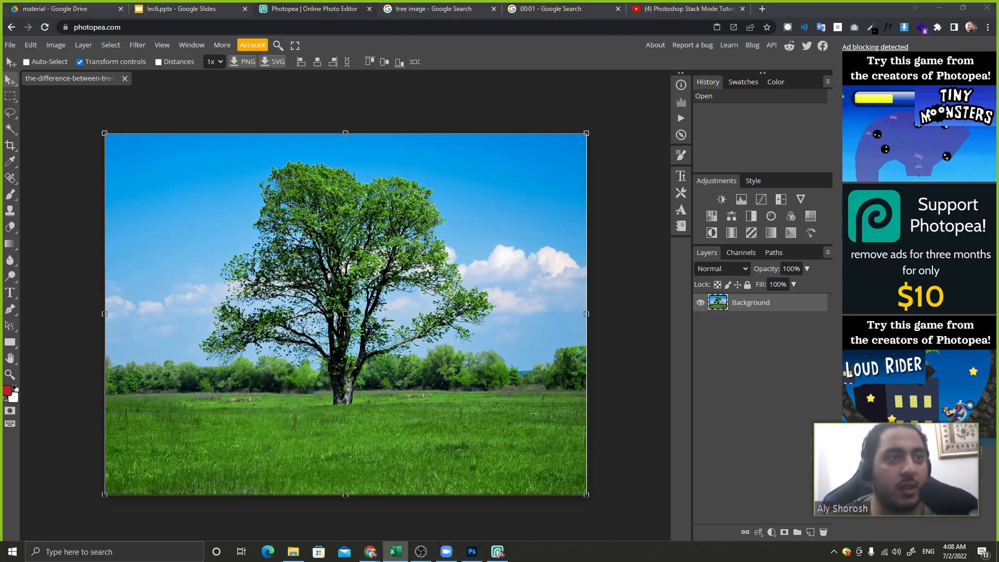
{"action": "left_click", "coordinate": [10, 44]}
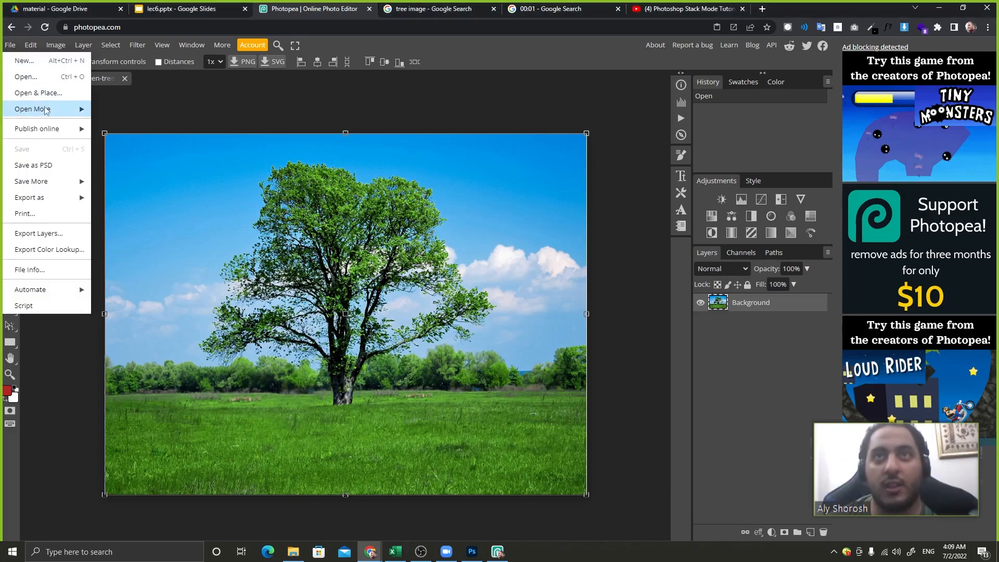
{"action": "mouse_move", "coordinate": [45, 110]}
{"action": "left_click", "coordinate": [131, 125]}
{"action": "key", "text": "ctrl+v"}
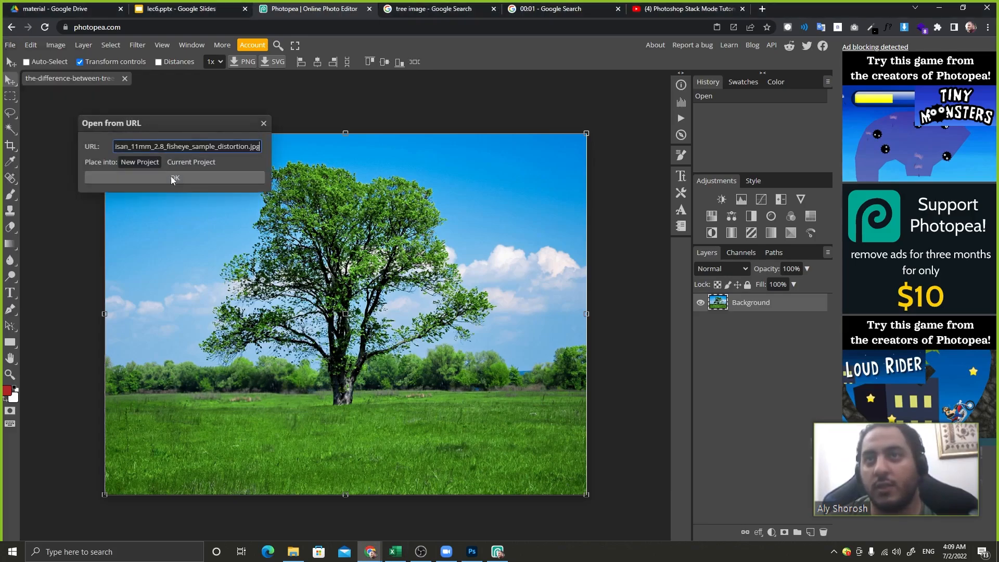
{"action": "left_click", "coordinate": [173, 178]}
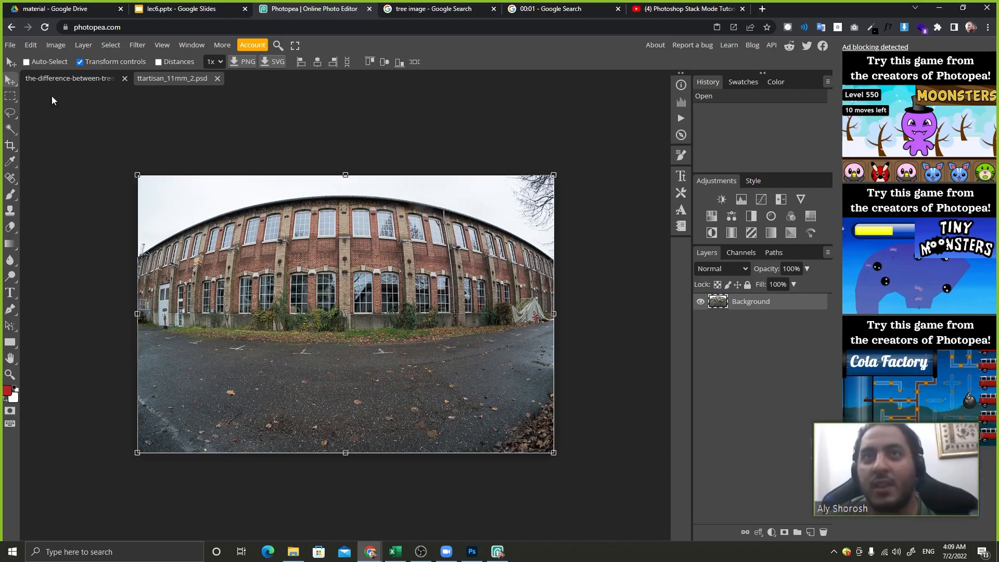
{"action": "left_click", "coordinate": [10, 96]}
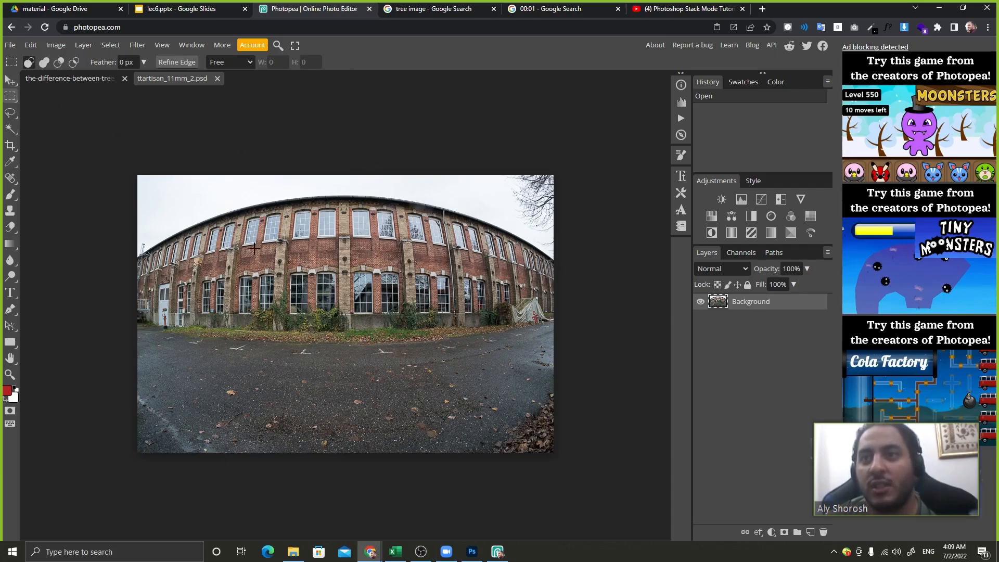
{"action": "left_click", "coordinate": [145, 46]}
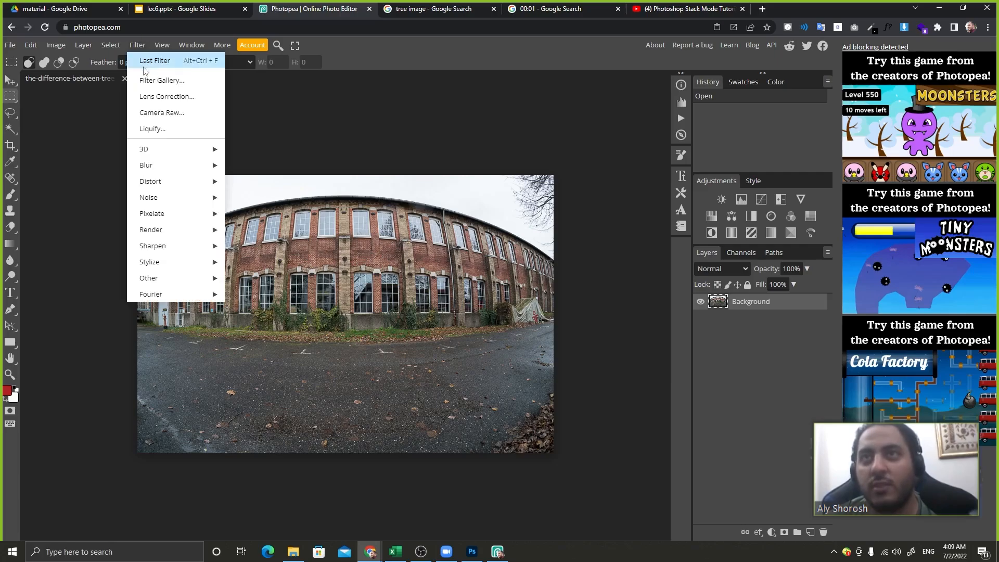
{"action": "left_click", "coordinate": [12, 81]}
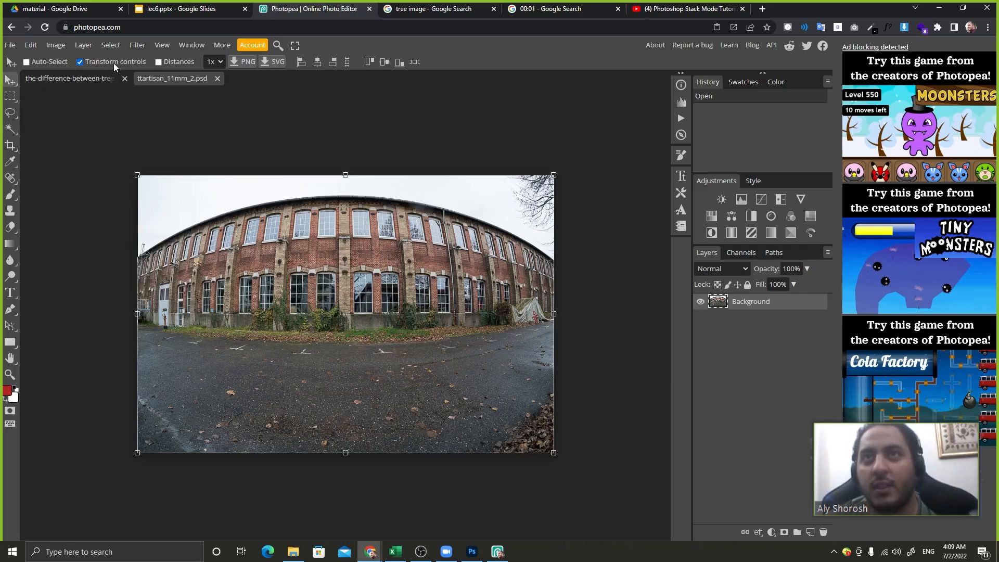
Straighten the curved building photo by applying Lens Correction with an amount of 31 and a reduced scale
{"action": "left_click", "coordinate": [138, 44]}
{"action": "left_click", "coordinate": [167, 96]}
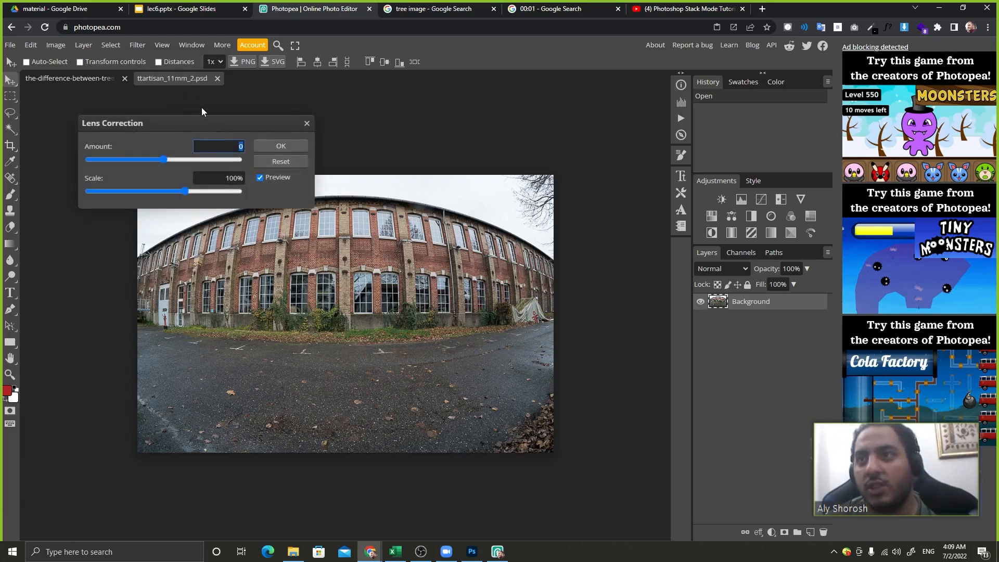
{"action": "left_click_drag", "start_coordinate": [183, 125], "coordinate": [381, 77]}
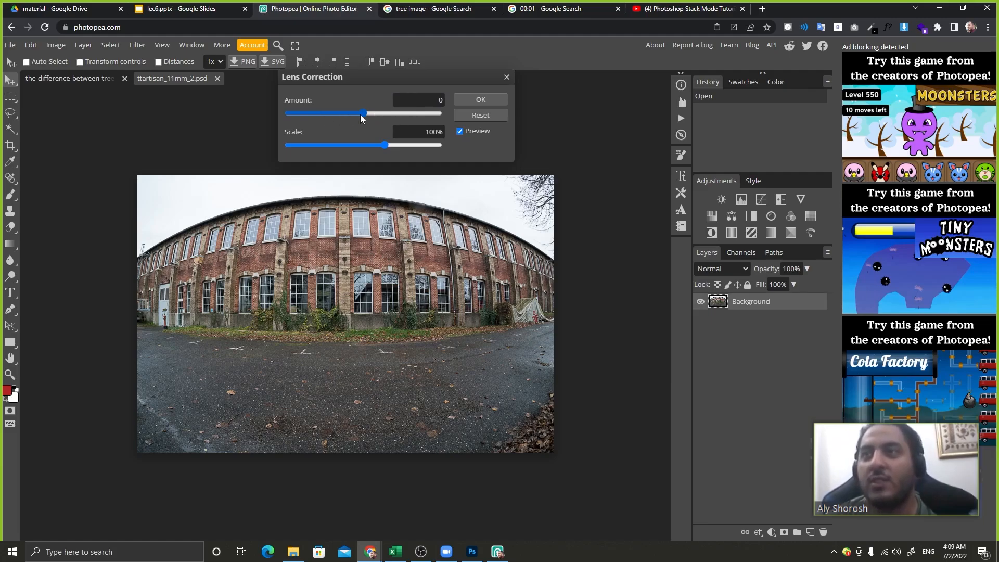
{"action": "left_click_drag", "start_coordinate": [362, 118], "coordinate": [370, 118]}
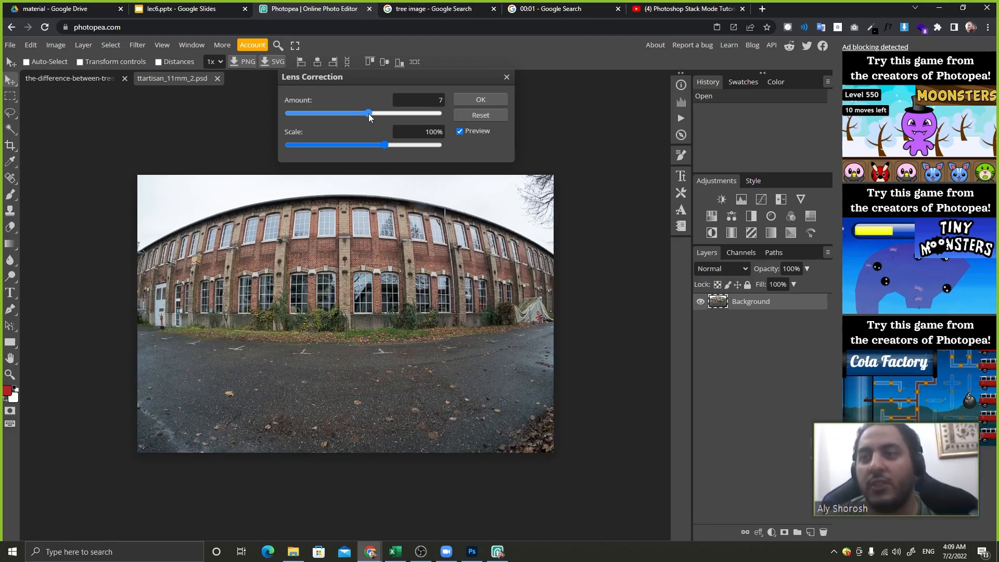
{"action": "mouse_move", "coordinate": [369, 118]}
{"action": "left_mouse_down"}
{"action": "mouse_move", "coordinate": [382, 115]}
{"action": "mouse_move", "coordinate": [316, 115]}
{"action": "mouse_move", "coordinate": [387, 115]}
{"action": "mouse_move", "coordinate": [378, 150]}
{"action": "mouse_move", "coordinate": [387, 119]}
{"action": "left_mouse_up"}
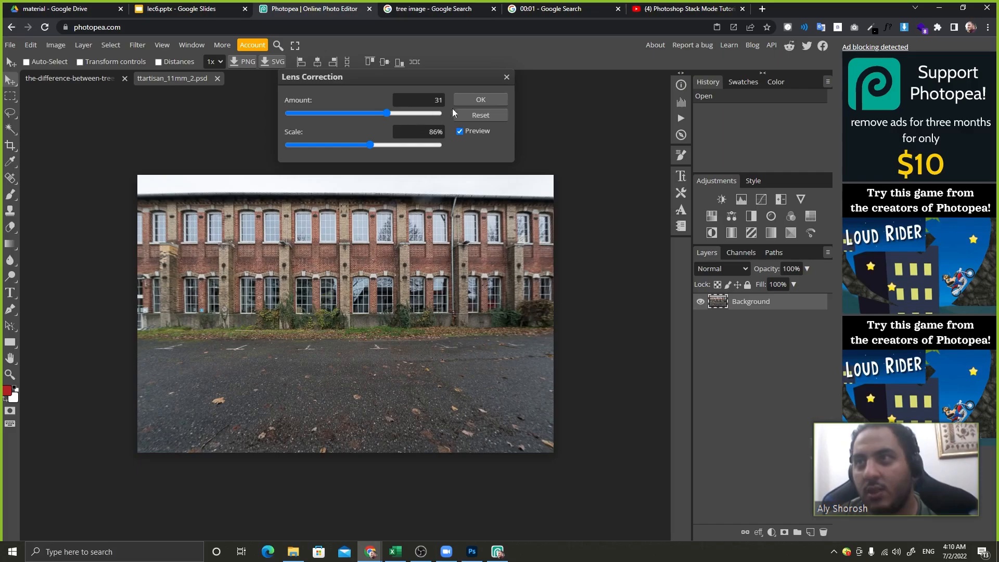
{"action": "mouse_move", "coordinate": [370, 145]}
{"action": "left_mouse_down"}
{"action": "mouse_move", "coordinate": [290, 152]}
{"action": "mouse_move", "coordinate": [373, 133]}
{"action": "left_mouse_up"}
{"action": "left_click", "coordinate": [480, 101]}
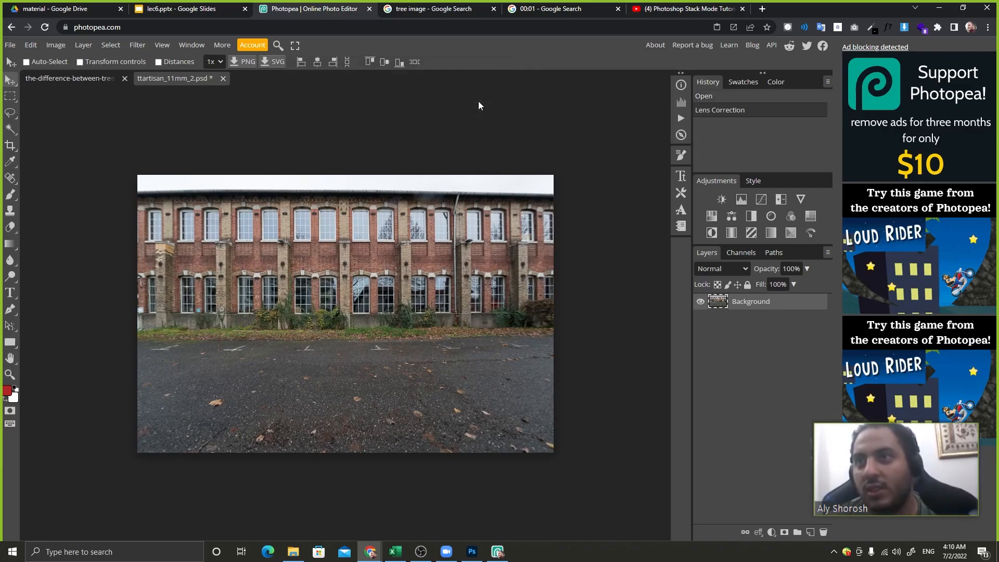
Undo and redo the Lens Correction on the building photo to compare before and after, leaving it undone
{"action": "key", "text": "ctrl+z"}
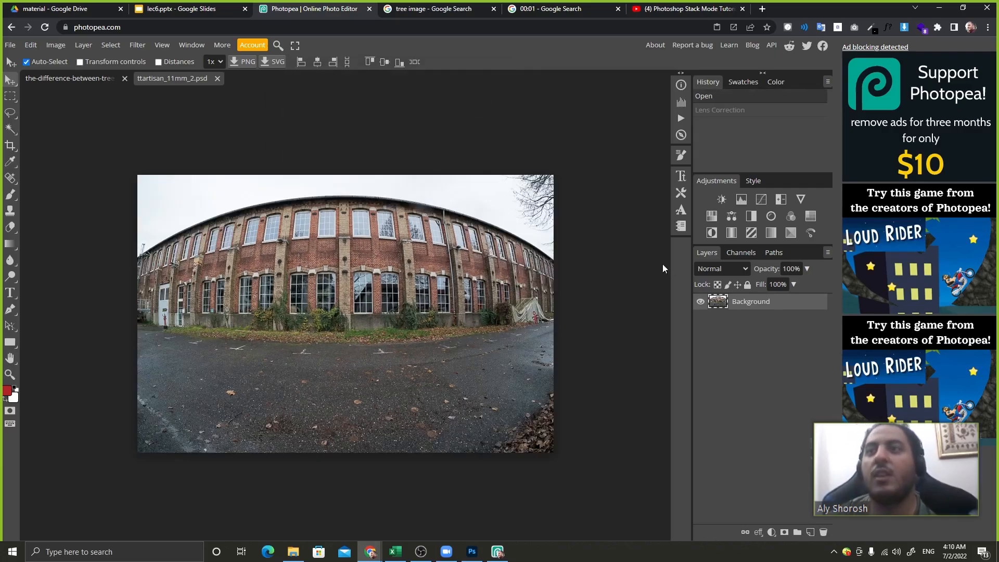
{"action": "key", "text": "ctrl+shift+z"}
{"action": "key", "text": "ctrl+z"}
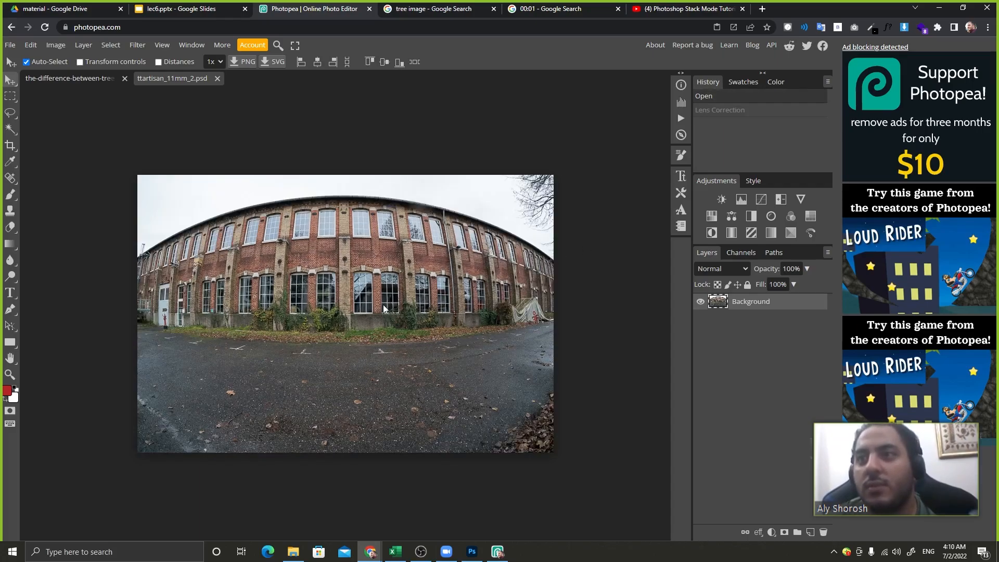
{"action": "key", "text": "ctrl+shift+z"}
{"action": "key", "text": "ctrl+z"}
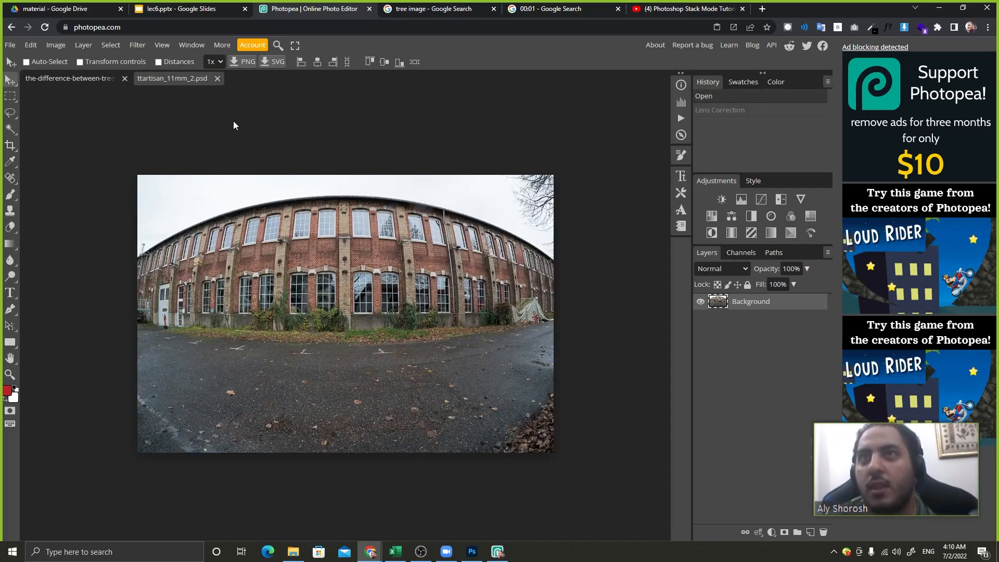
Open the GoPro-Byron-Bay-Lighthouse photo from its copied URL as a new project
{"action": "key", "text": "alt+Tab"}
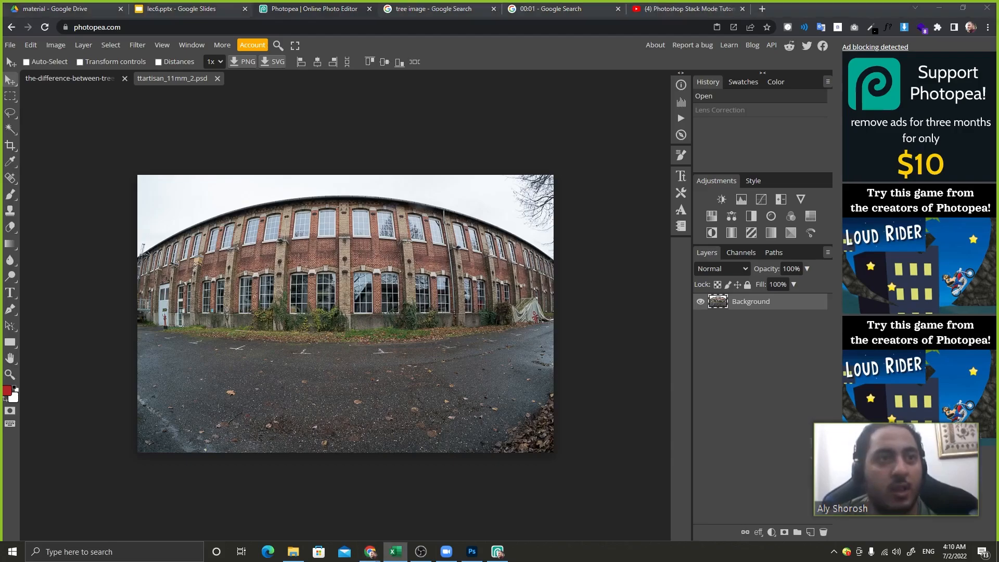
{"action": "left_click", "coordinate": [10, 45]}
{"action": "mouse_move", "coordinate": [32, 109]}
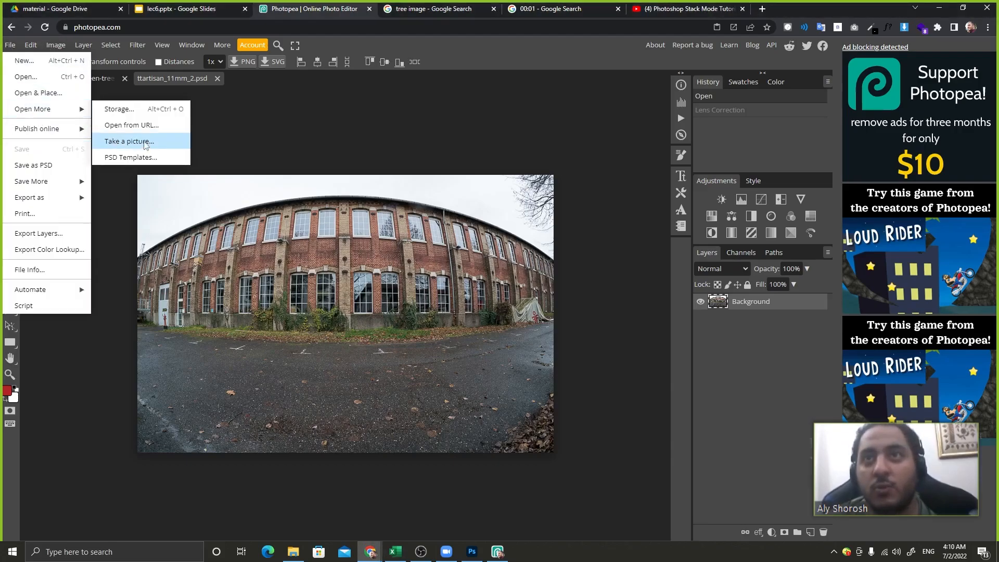
{"action": "left_click", "coordinate": [147, 126]}
{"action": "key", "text": "ctrl+v"}
{"action": "left_click", "coordinate": [220, 177]}
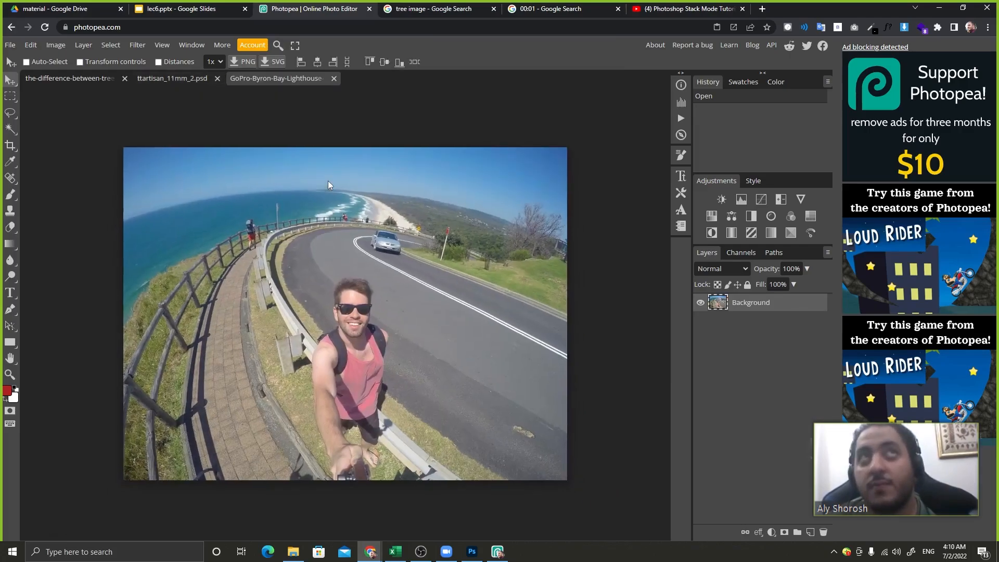
Apply Lens Correction to the GoPro selfie photo with an amount of 26 and a slightly reduced scale
{"action": "left_click", "coordinate": [138, 45]}
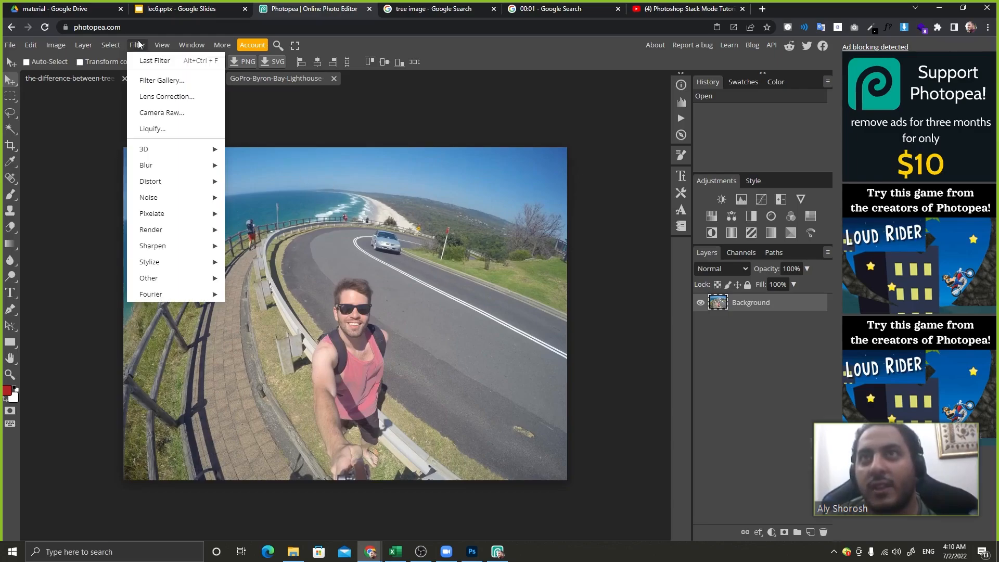
{"action": "mouse_move", "coordinate": [169, 168]}
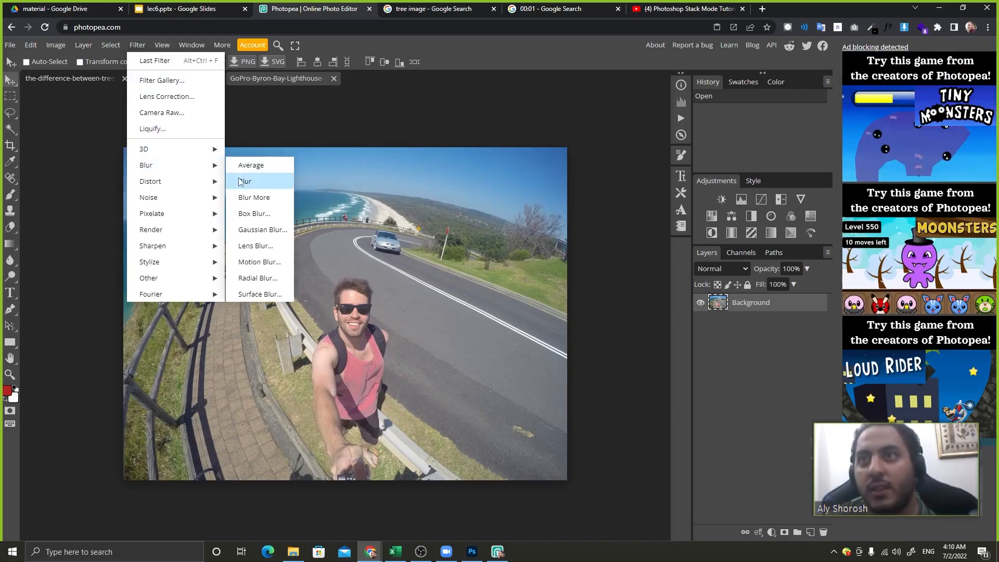
{"action": "left_click", "coordinate": [167, 96]}
{"action": "left_click_drag", "start_coordinate": [363, 113], "coordinate": [375, 145]}
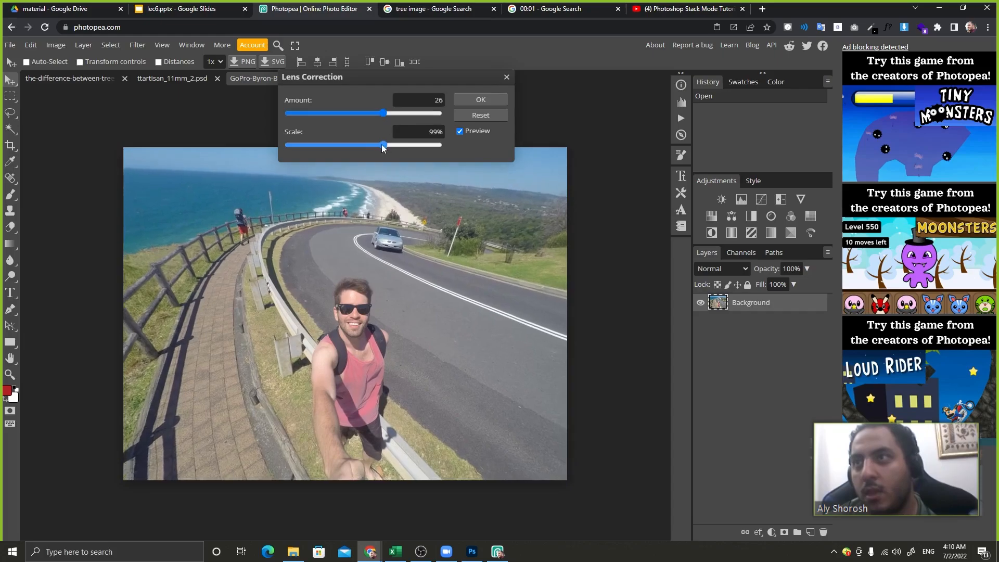
{"action": "left_click", "coordinate": [460, 102]}
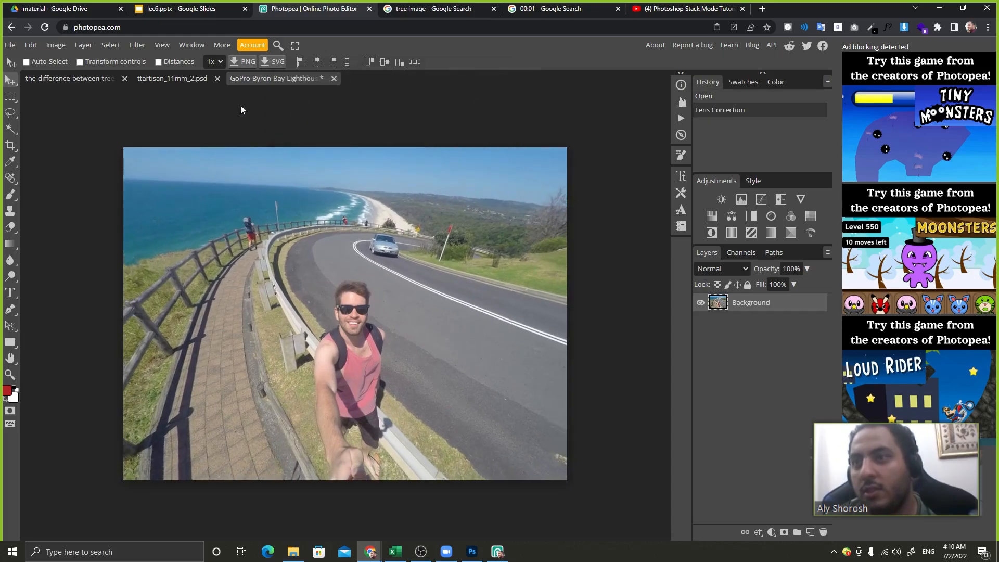
Rotate the lens-corrected GoPro selfie by -4.2° to level the horizon, scale it to 109.05% to fill the canvas, and compare it with the original
{"action": "key", "text": "ctrl+t"}
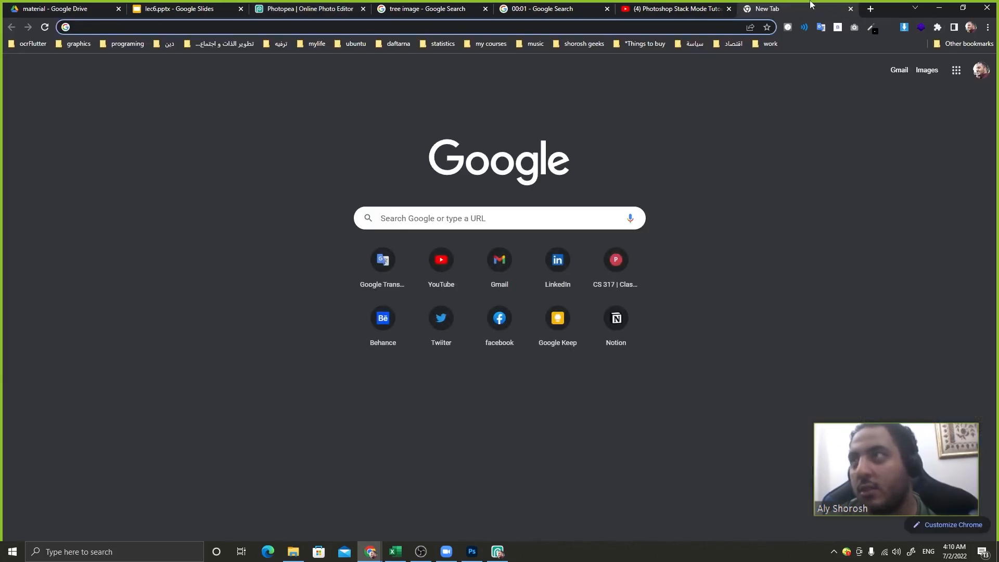
{"action": "key", "text": "ctrl+w"}
{"action": "left_click", "coordinate": [126, 61]}
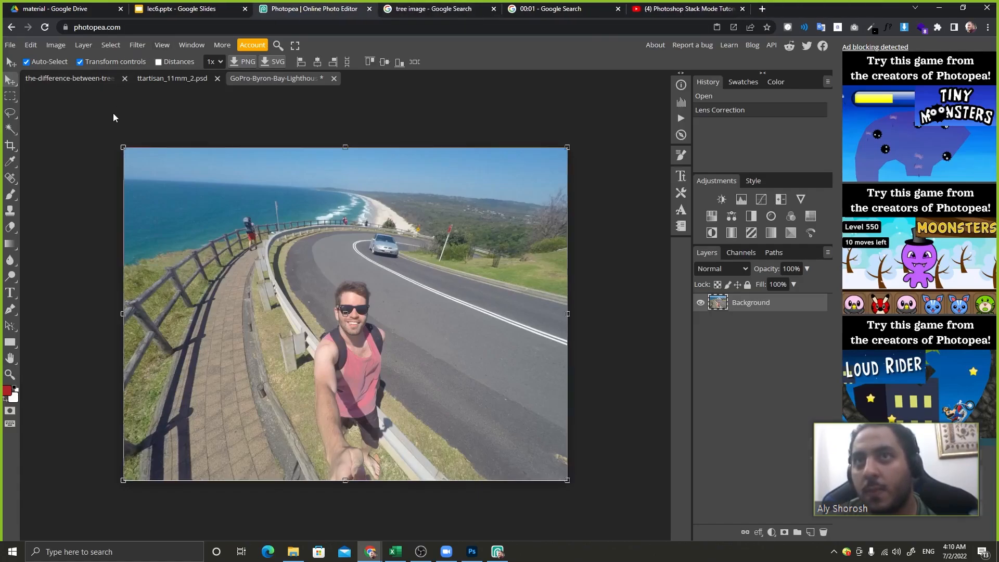
{"action": "left_click_drag", "start_coordinate": [118, 138], "coordinate": [109, 156]}
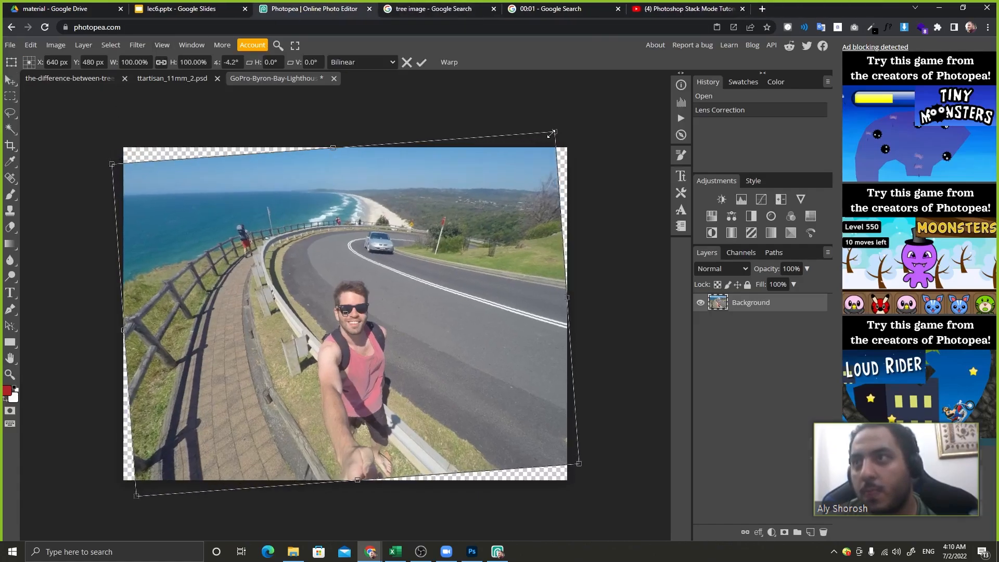
{"action": "left_click_drag", "start_coordinate": [552, 136], "coordinate": [573, 115]}
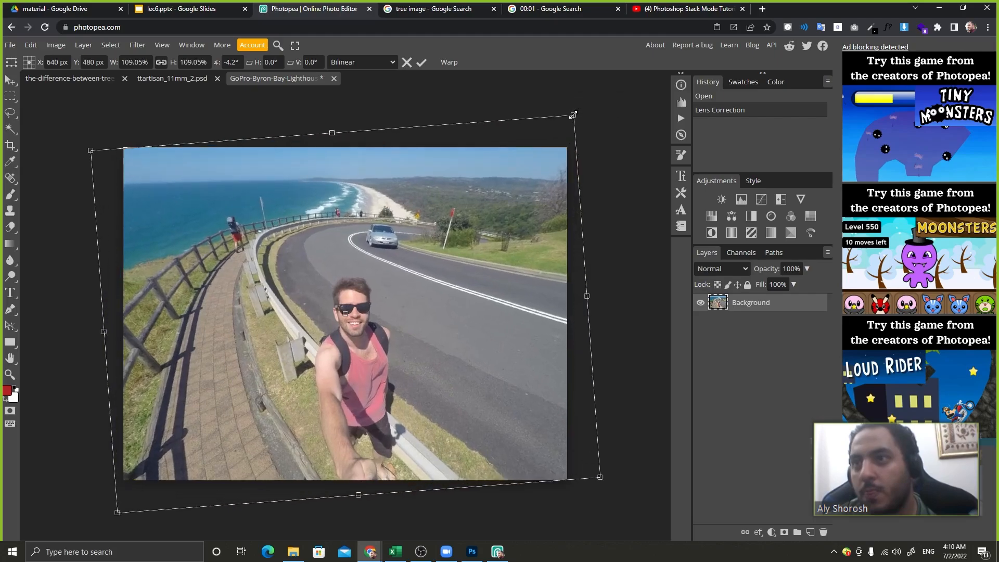
{"action": "left_click", "coordinate": [421, 63]}
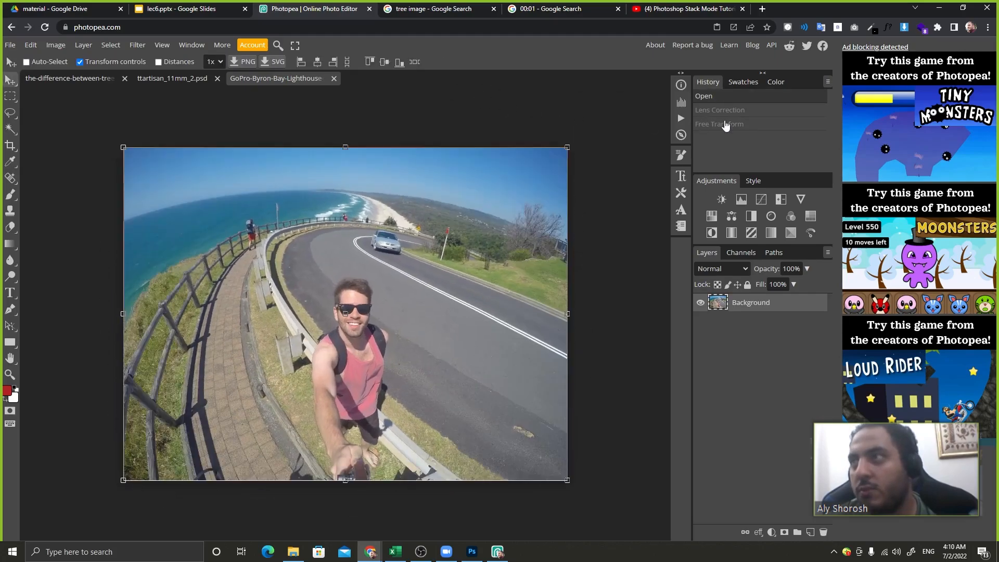
{"action": "left_click", "coordinate": [731, 127]}
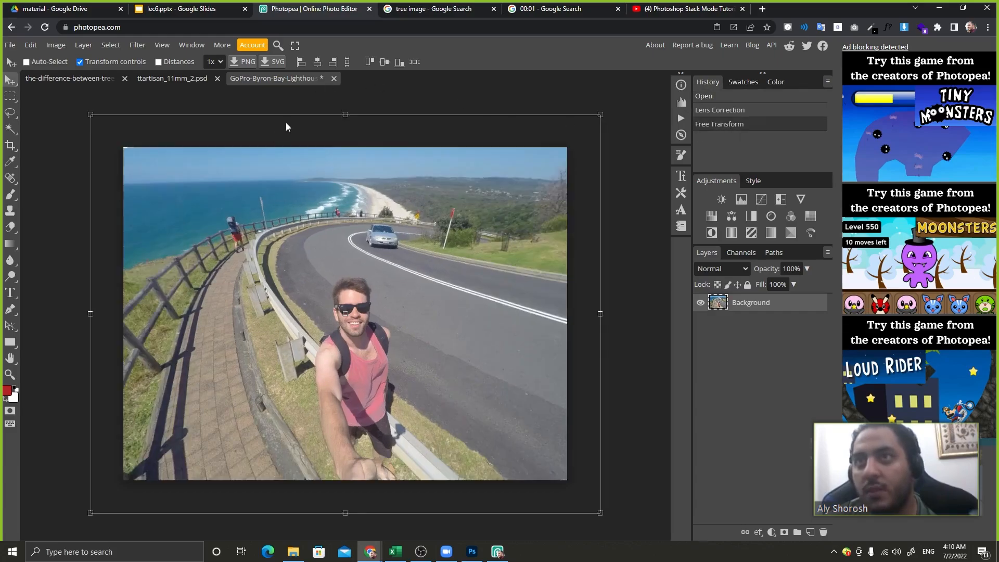
Open the GoPro_News_The_Remote beach bike photo from its copied URL as a new project
{"action": "key", "text": "alt+Tab"}
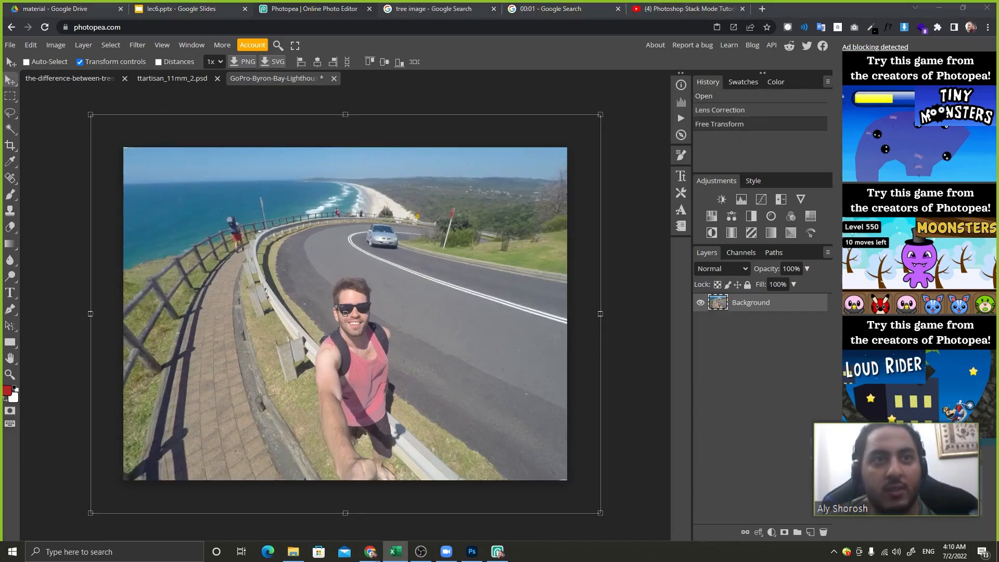
{"action": "left_click", "coordinate": [10, 45]}
{"action": "mouse_move", "coordinate": [73, 108]}
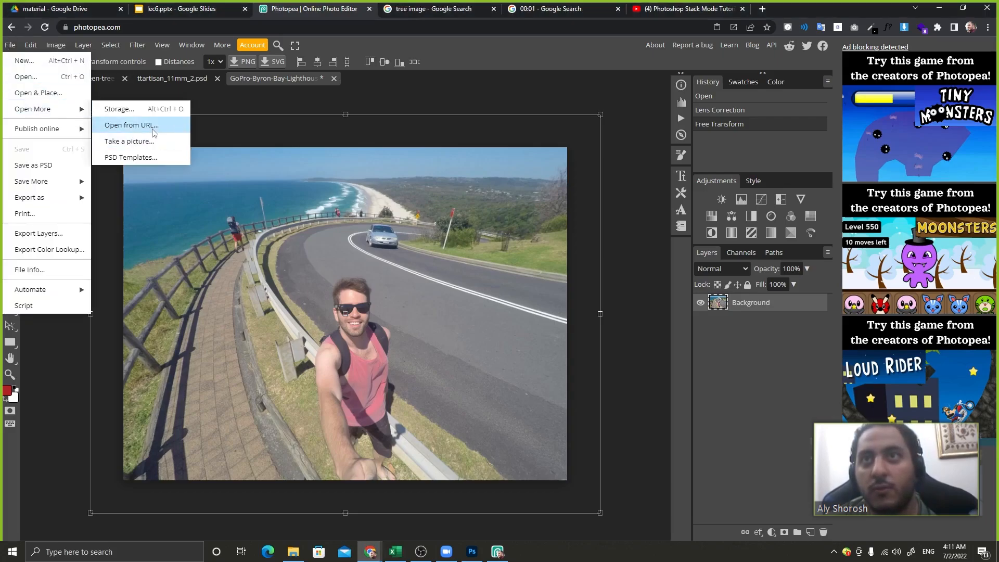
{"action": "left_click", "coordinate": [154, 133]}
{"action": "key", "text": "ctrl+v"}
{"action": "left_click", "coordinate": [208, 173]}
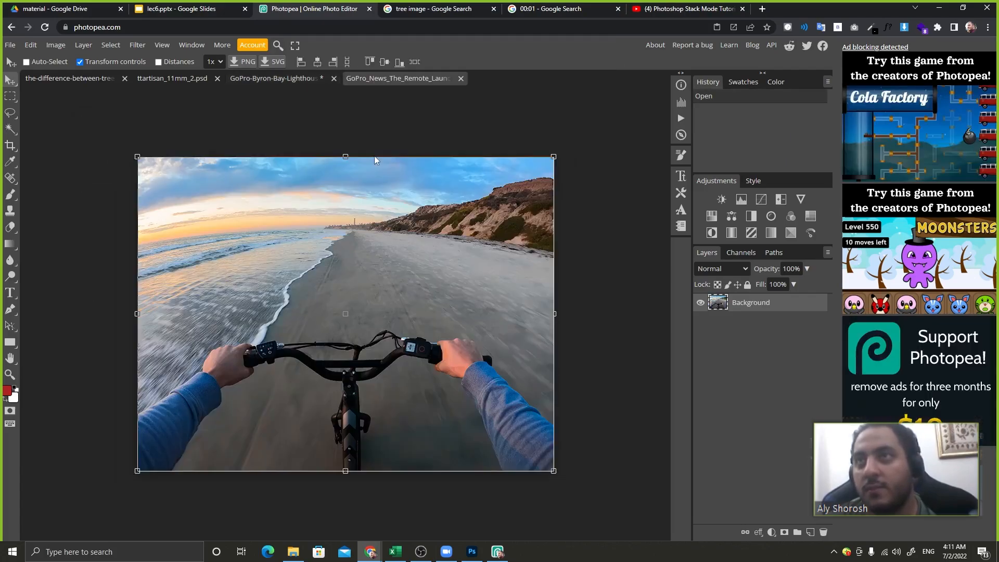
Try Lens Correction with an amount of 19 on the beach bike photo, toggling it to compare and leaving it undone
{"action": "left_click", "coordinate": [138, 46]}
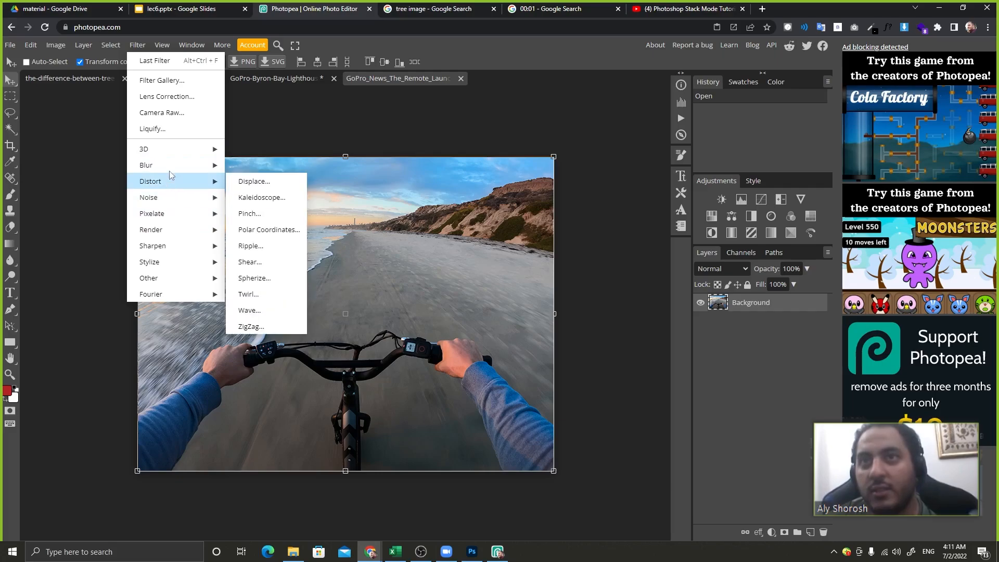
{"action": "left_click", "coordinate": [167, 97]}
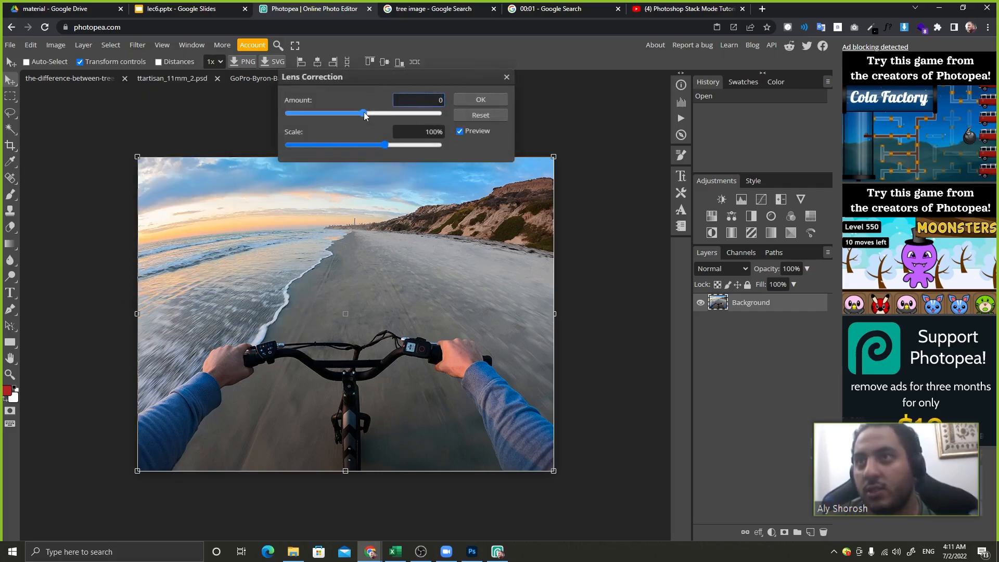
{"action": "left_click_drag", "start_coordinate": [364, 113], "coordinate": [377, 113]}
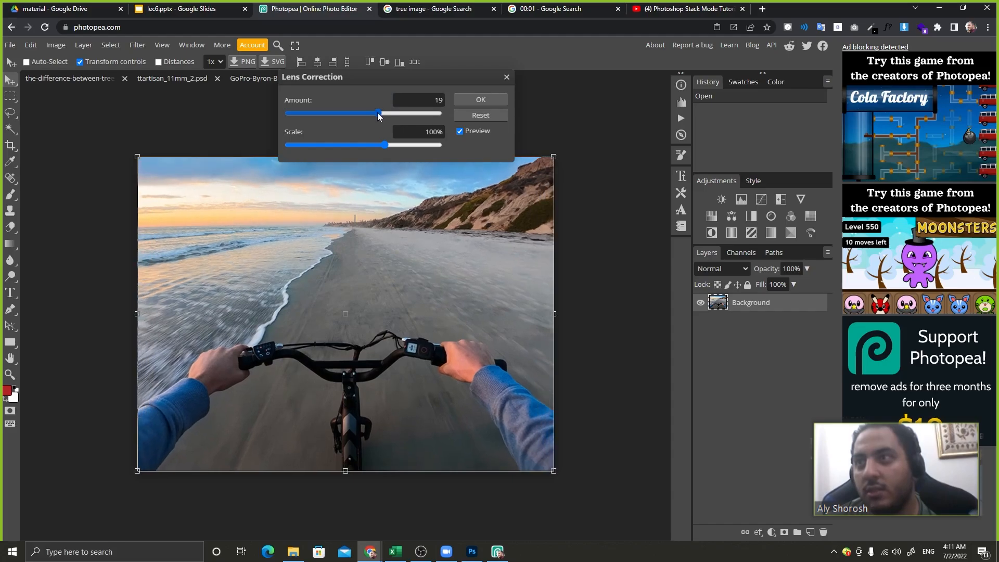
{"action": "left_click", "coordinate": [486, 100]}
{"action": "key", "text": "ctrl+z"}
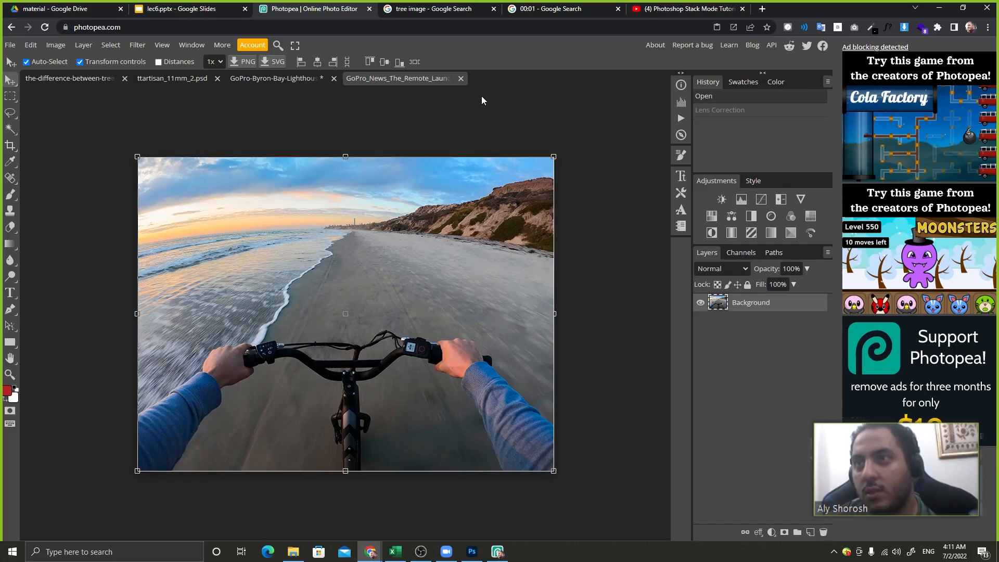
{"action": "key", "text": "ctrl+shift+z"}
{"action": "key", "text": "ctrl+z"}
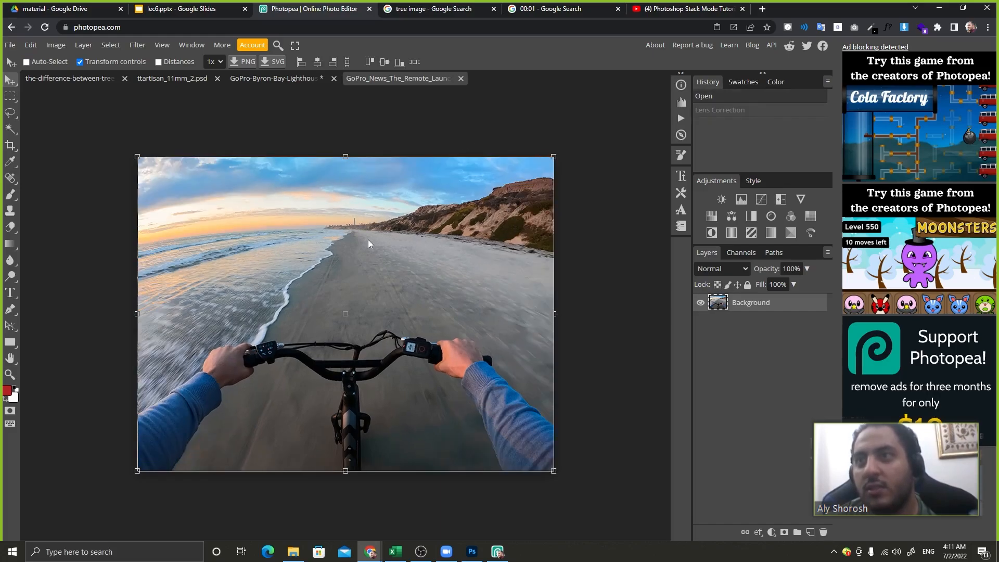
Preview Camera Raw on the bike photo with temperature 8, tint -31, exposure 1.1, contrast -80, vibrance 50 and saturation 100, and close without applying
{"action": "key", "text": "alt+Tab"}
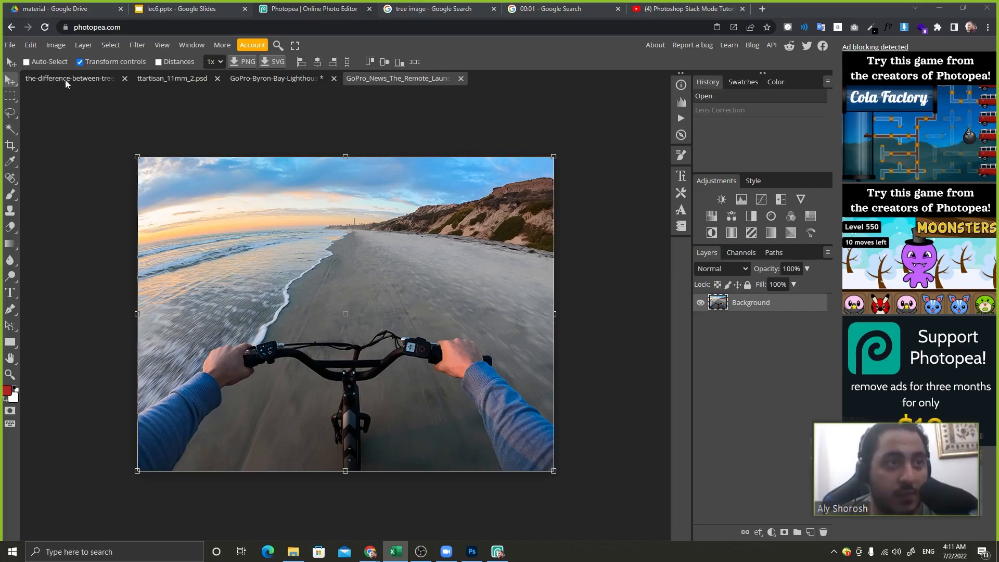
{"action": "left_click", "coordinate": [138, 45]}
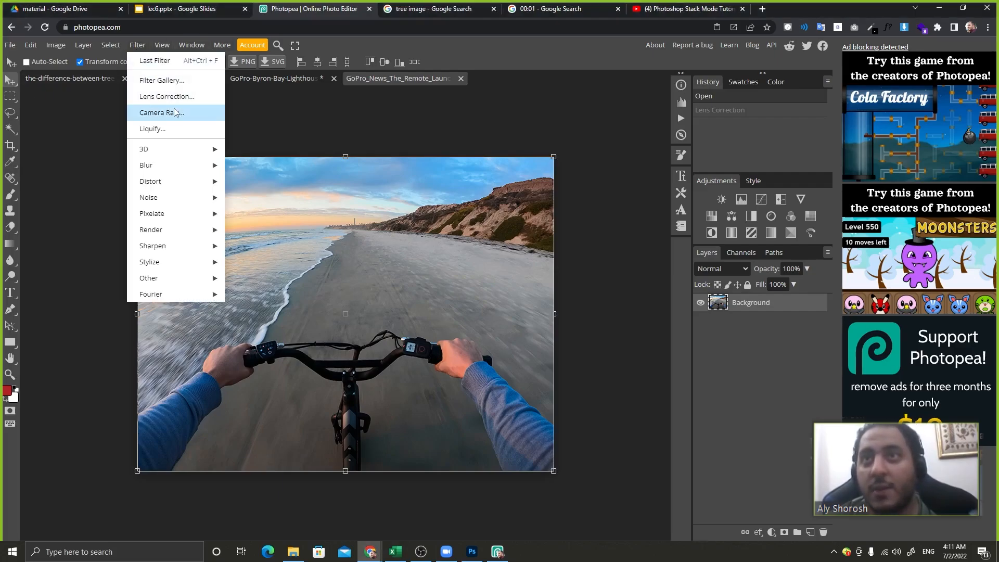
{"action": "left_click", "coordinate": [181, 113]}
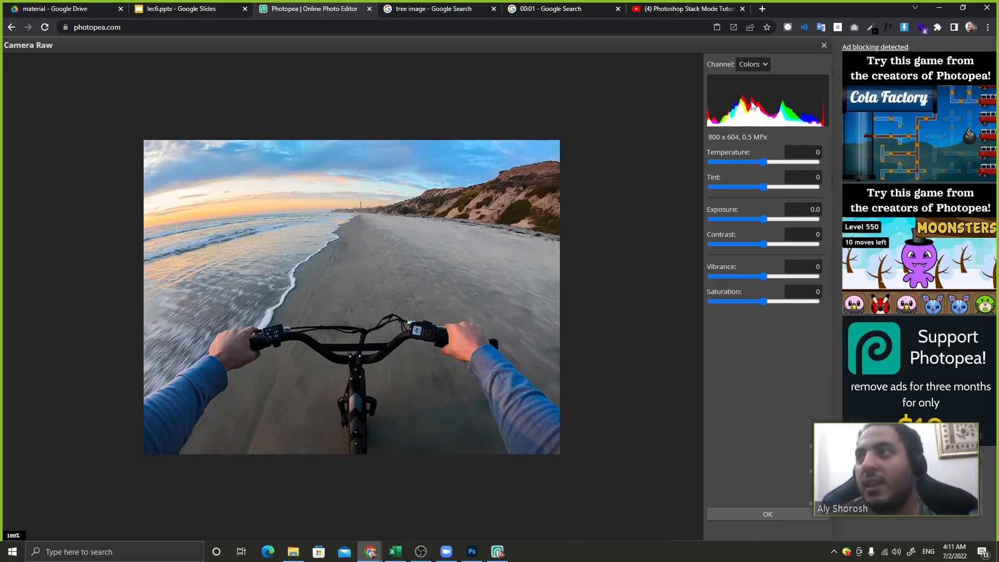
{"action": "left_click_drag", "start_coordinate": [763, 162], "coordinate": [748, 186]}
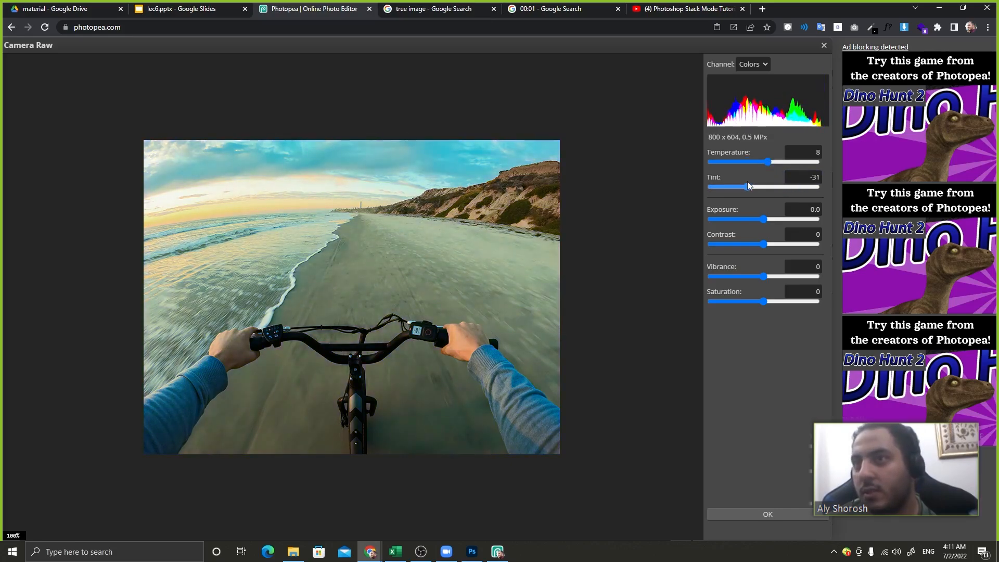
{"action": "left_click_drag", "start_coordinate": [765, 220], "coordinate": [723, 244]}
{"action": "left_click_drag", "start_coordinate": [763, 276], "coordinate": [833, 297]}
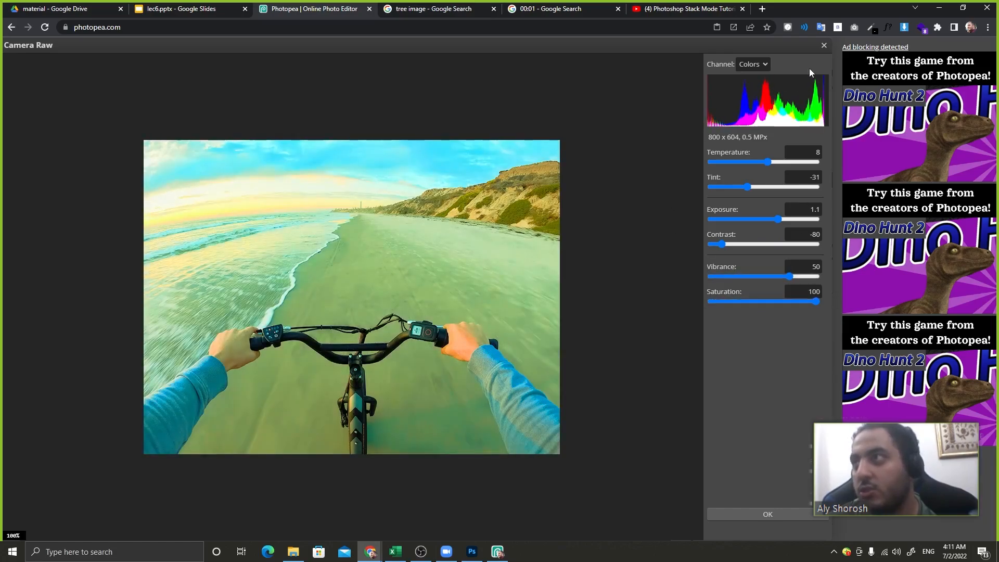
{"action": "left_click", "coordinate": [822, 46]}
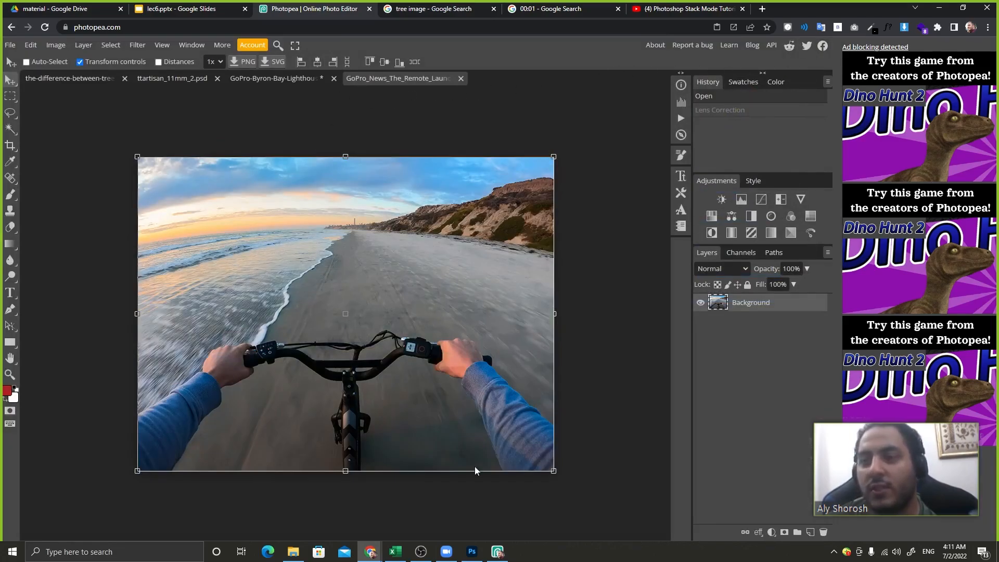
Switch to Photoshop to view the Camera Raw Filter controls on the tree photo, cancel, and return to Photopea
{"action": "left_click", "coordinate": [472, 552]}
{"action": "left_click", "coordinate": [143, 6]}
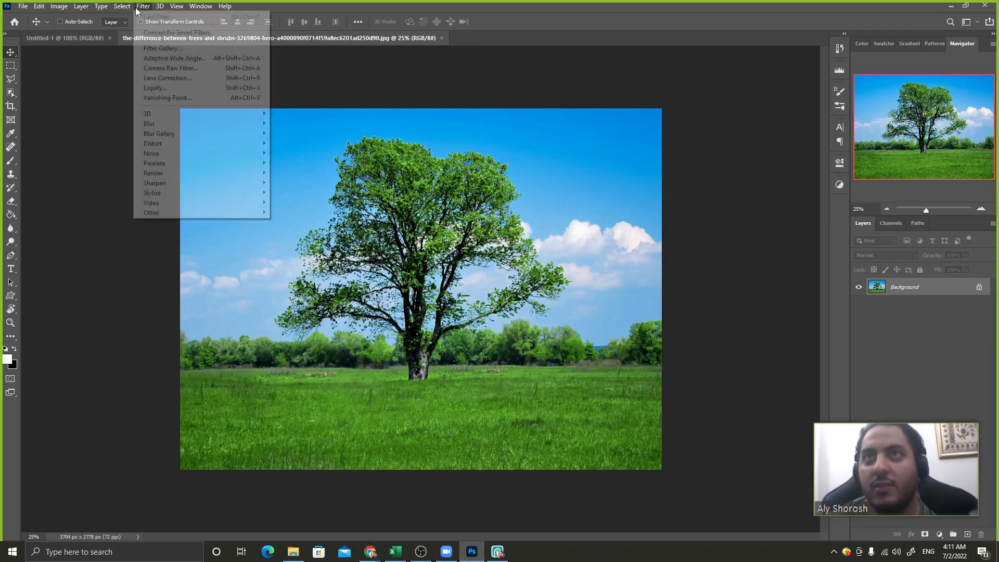
{"action": "left_click", "coordinate": [187, 73]}
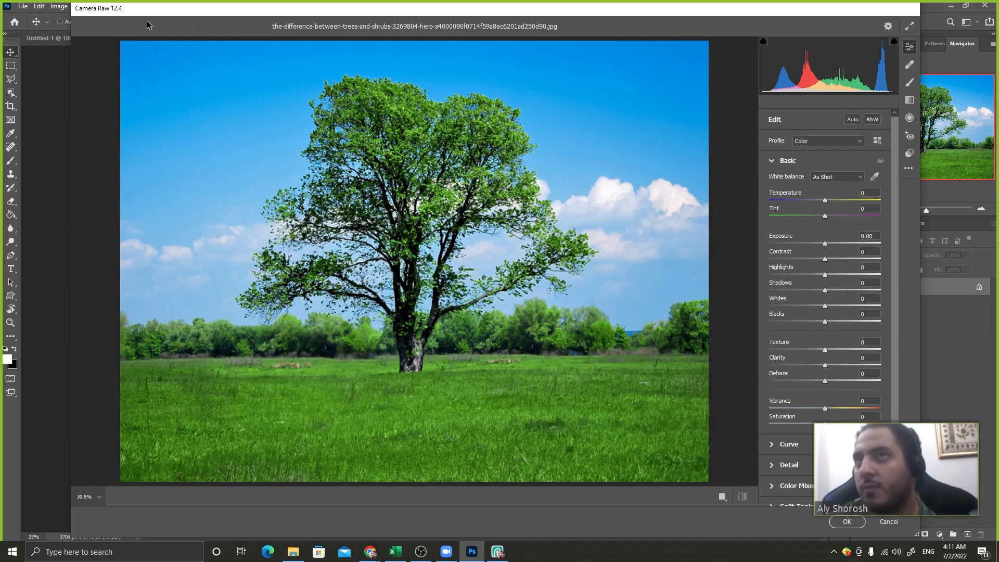
{"action": "left_click", "coordinate": [890, 521]}
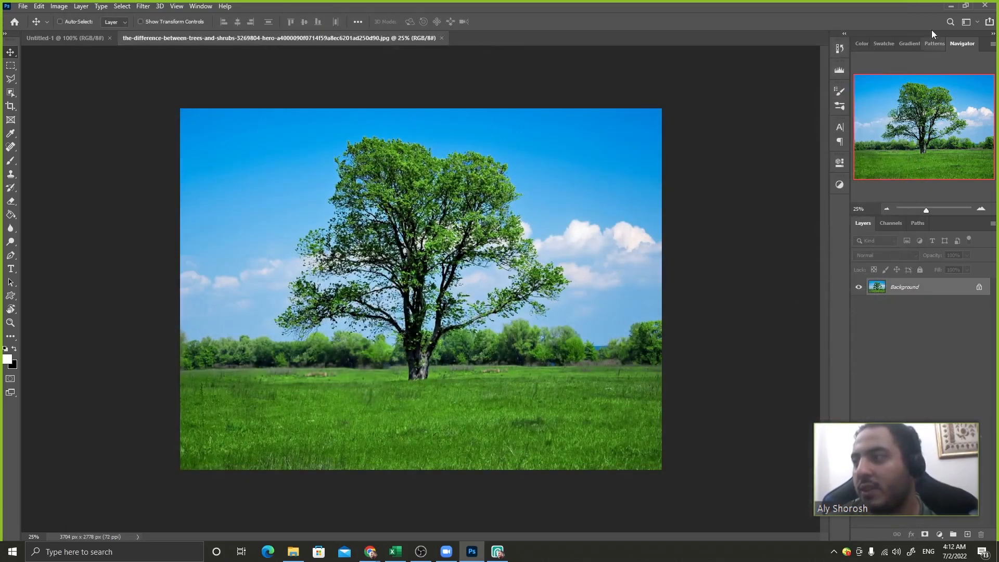
{"action": "left_click", "coordinate": [953, 6]}
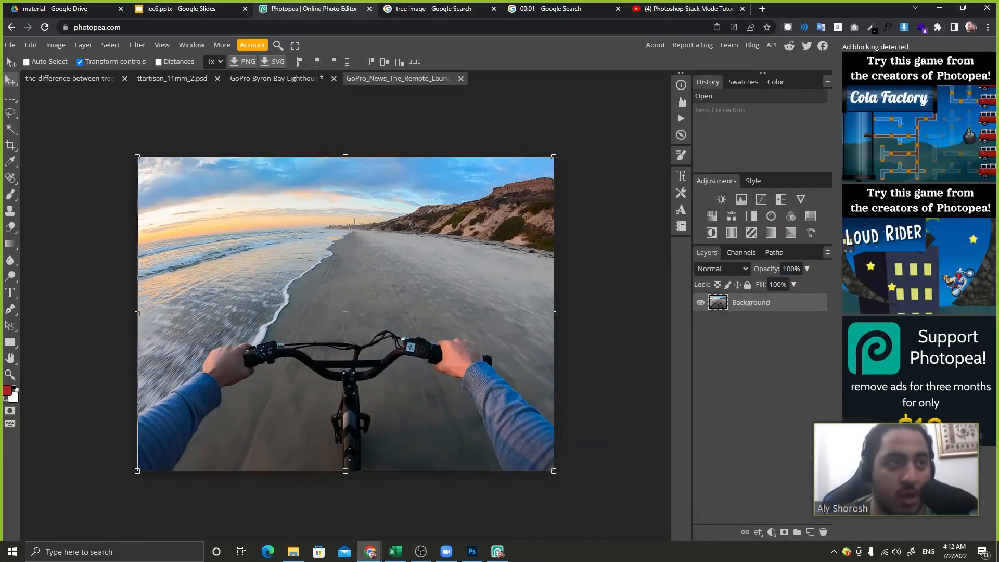
Try Liquify's push and twirl brushes on the bike photo, twirling the handlebar and horizon, and close without applying
{"action": "left_click", "coordinate": [137, 45]}
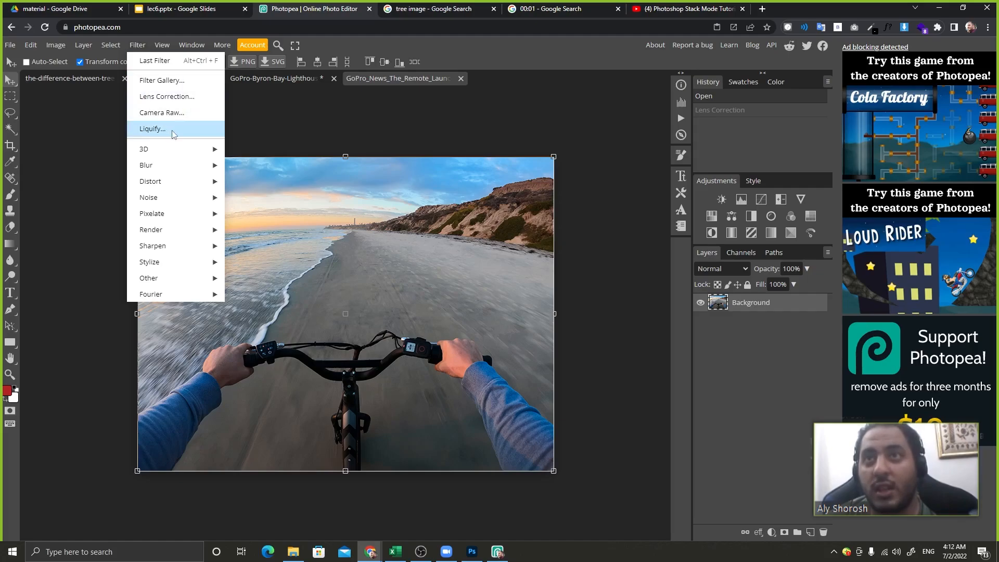
{"action": "left_click", "coordinate": [151, 127]}
{"action": "mouse_move", "coordinate": [294, 267]}
{"action": "left_mouse_down"}
{"action": "mouse_move", "coordinate": [292, 341]}
{"action": "mouse_move", "coordinate": [260, 333]}
{"action": "mouse_move", "coordinate": [448, 349]}
{"action": "mouse_move", "coordinate": [94, 344]}
{"action": "mouse_move", "coordinate": [361, 203]}
{"action": "mouse_move", "coordinate": [478, 313]}
{"action": "mouse_move", "coordinate": [541, 284]}
{"action": "left_mouse_up"}
{"action": "key", "text": "ctrl+z"}
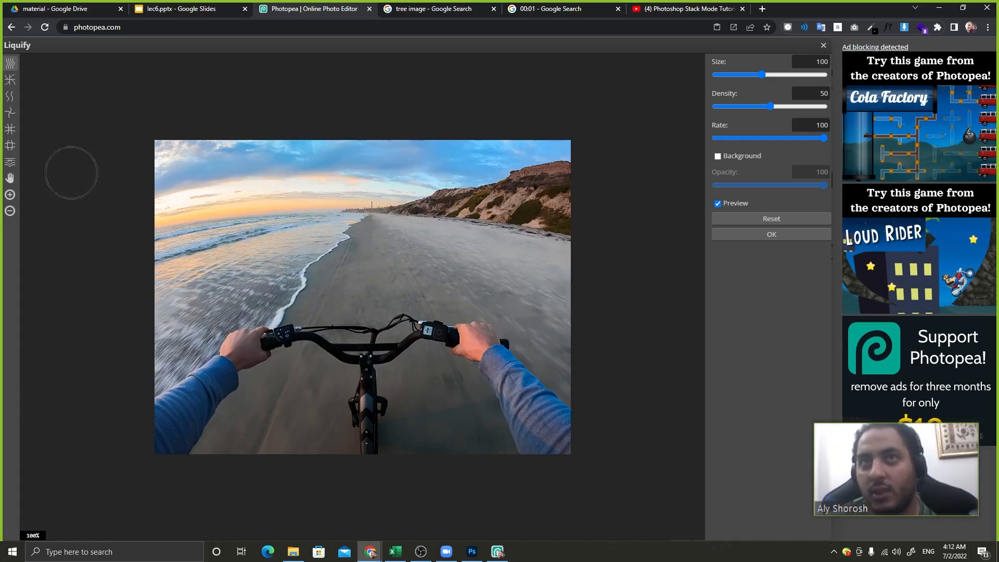
{"action": "left_click", "coordinate": [10, 112]}
{"action": "left_click", "coordinate": [327, 315]}
{"action": "left_click_drag", "start_coordinate": [327, 315], "coordinate": [287, 333]}
{"action": "mouse_move", "coordinate": [487, 352]}
{"action": "left_mouse_down"}
{"action": "mouse_move", "coordinate": [434, 326]}
{"action": "mouse_move", "coordinate": [537, 425]}
{"action": "mouse_move", "coordinate": [571, 483]}
{"action": "mouse_move", "coordinate": [326, 407]}
{"action": "mouse_move", "coordinate": [262, 318]}
{"action": "mouse_move", "coordinate": [312, 371]}
{"action": "mouse_move", "coordinate": [385, 364]}
{"action": "mouse_move", "coordinate": [307, 386]}
{"action": "mouse_move", "coordinate": [166, 351]}
{"action": "mouse_move", "coordinate": [289, 256]}
{"action": "mouse_move", "coordinate": [323, 258]}
{"action": "mouse_move", "coordinate": [373, 229]}
{"action": "mouse_move", "coordinate": [557, 212]}
{"action": "mouse_move", "coordinate": [360, 208]}
{"action": "left_mouse_up"}
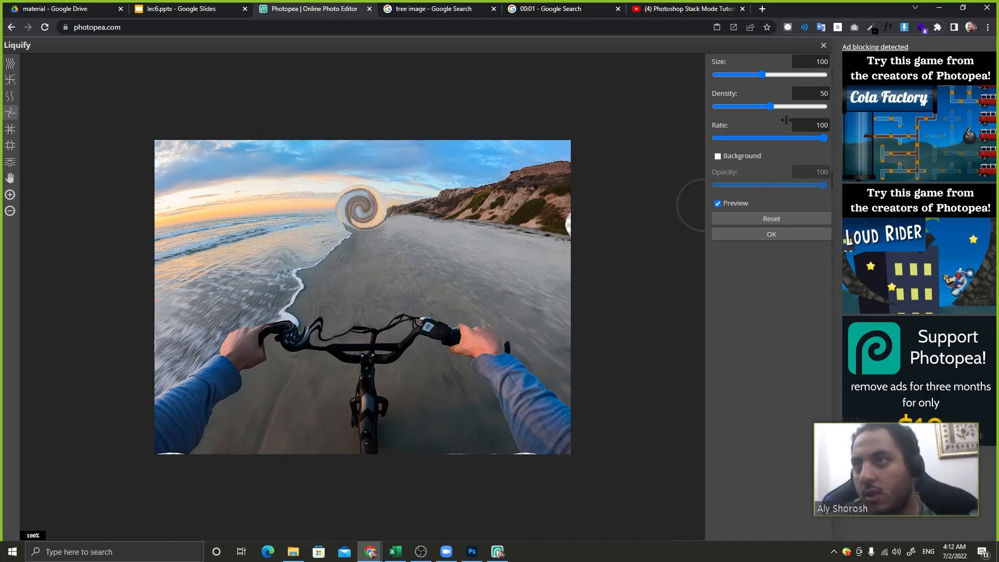
{"action": "left_click", "coordinate": [822, 47]}
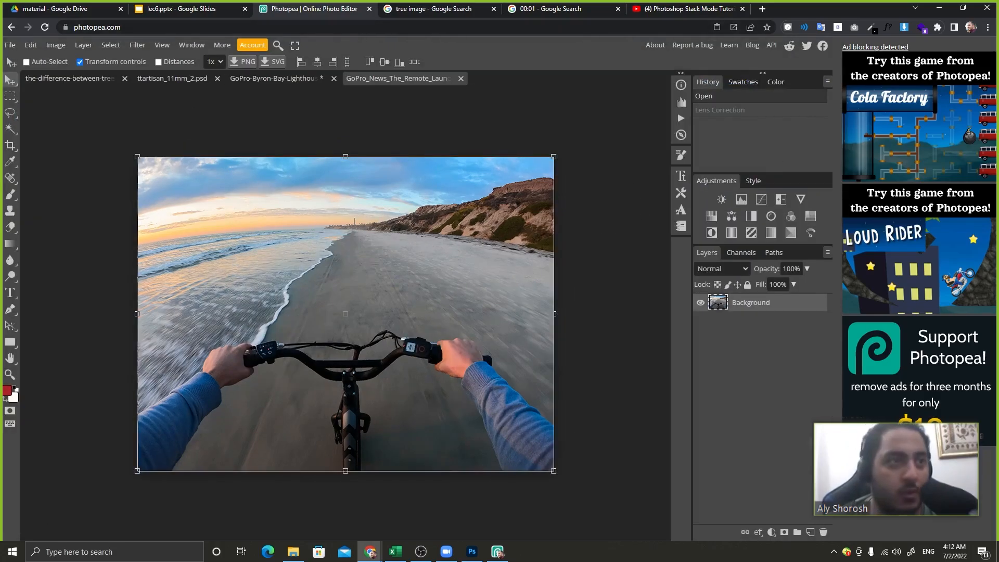
{"action": "key", "text": "alt+Tab"}
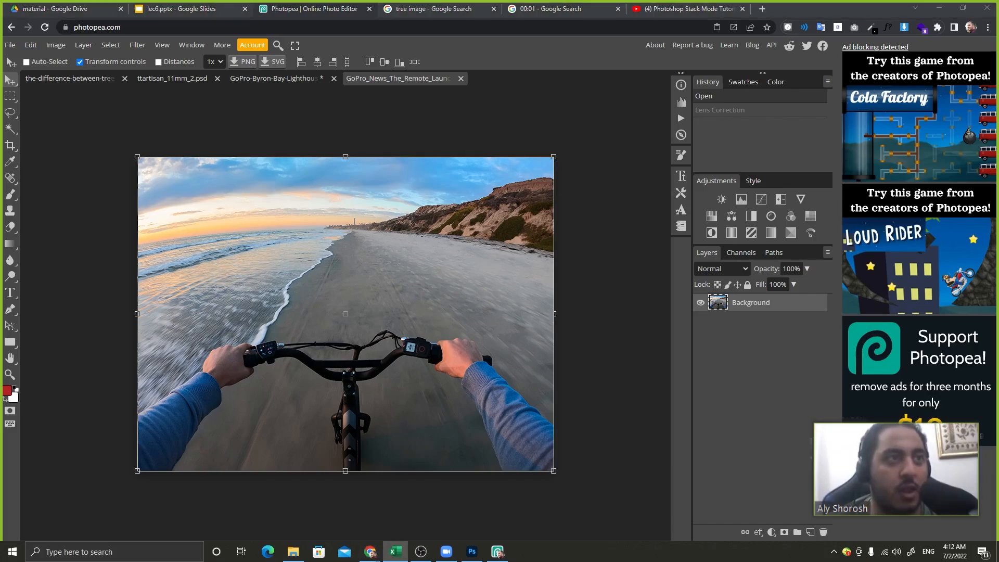
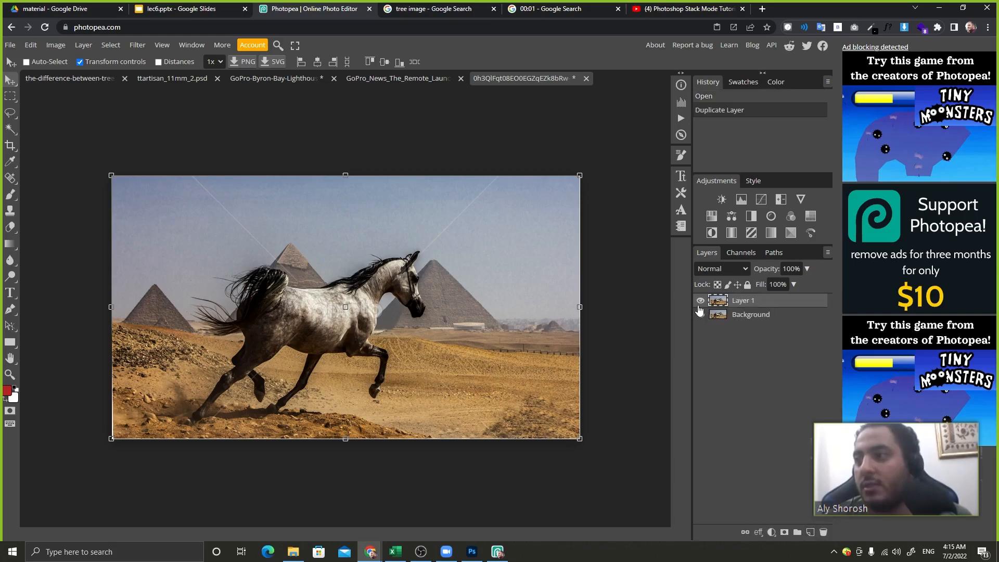
Hide the Background layer of the horse photo and select the entire canvas on Layer 1
{"action": "left_click", "coordinate": [701, 315]}
{"action": "left_click", "coordinate": [137, 45]}
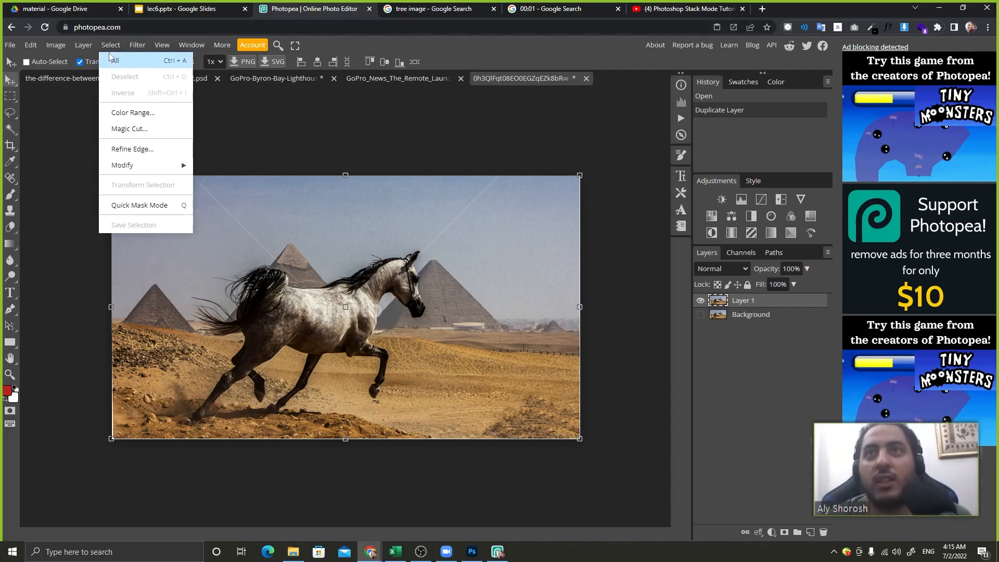
{"action": "left_click", "coordinate": [115, 60]}
Open Magic Cut for the horse photo and mark the sky, pyramids and sand around the horse as background
{"action": "left_click", "coordinate": [110, 45]}
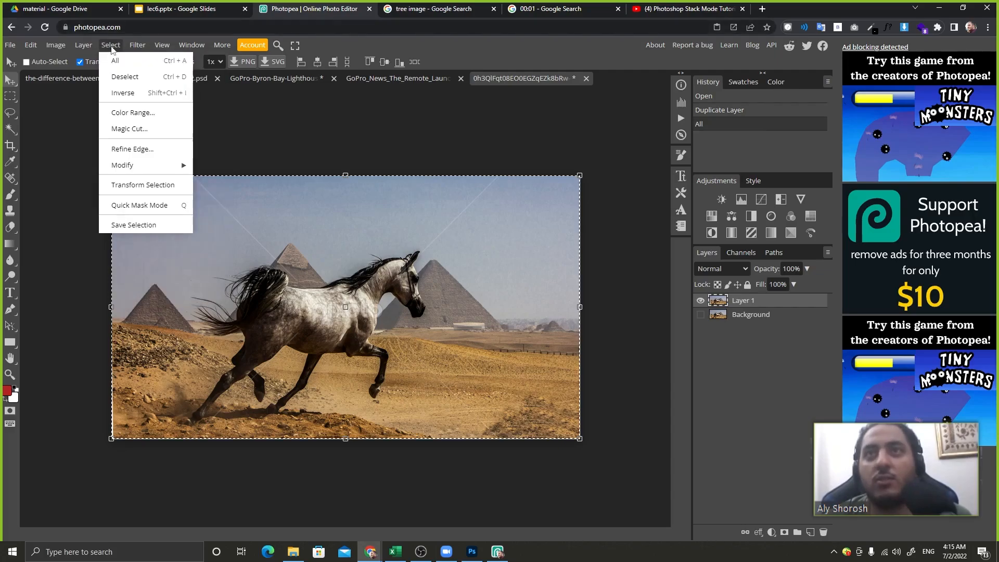
{"action": "left_click", "coordinate": [146, 135]}
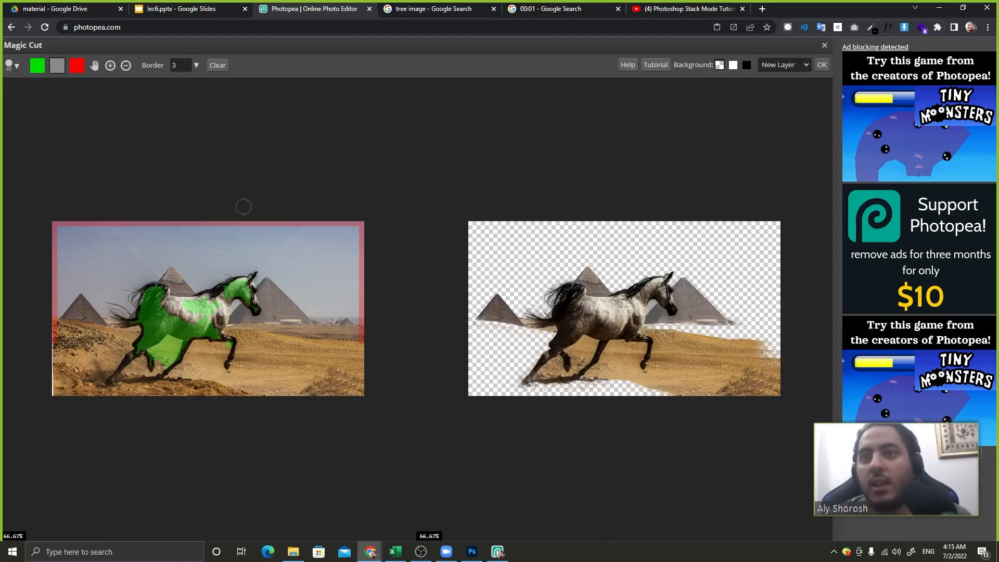
{"action": "scroll", "coordinate": [203, 261], "scroll_direction": "up", "scroll_amount": 1}
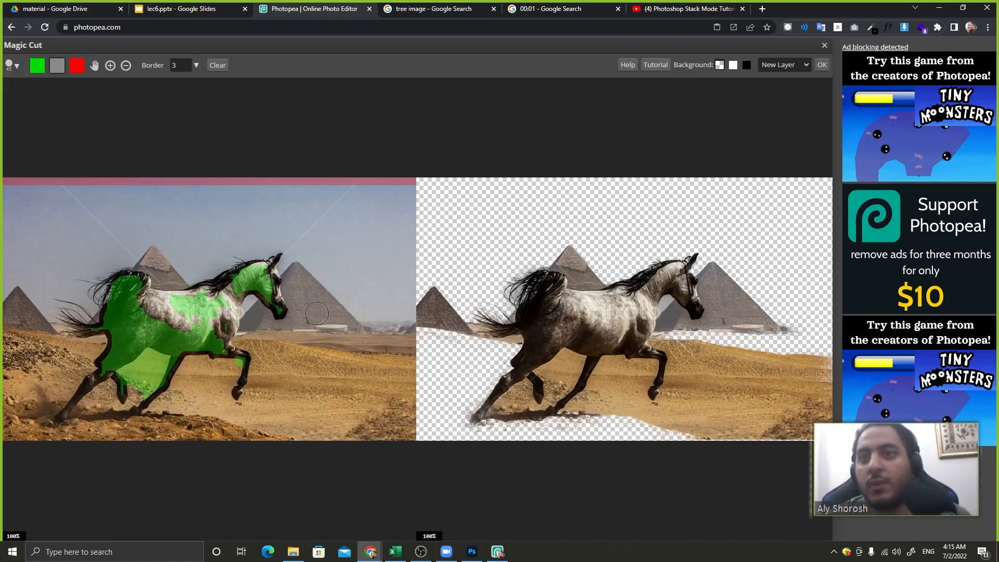
{"action": "left_click_drag", "start_coordinate": [264, 295], "coordinate": [307, 275]}
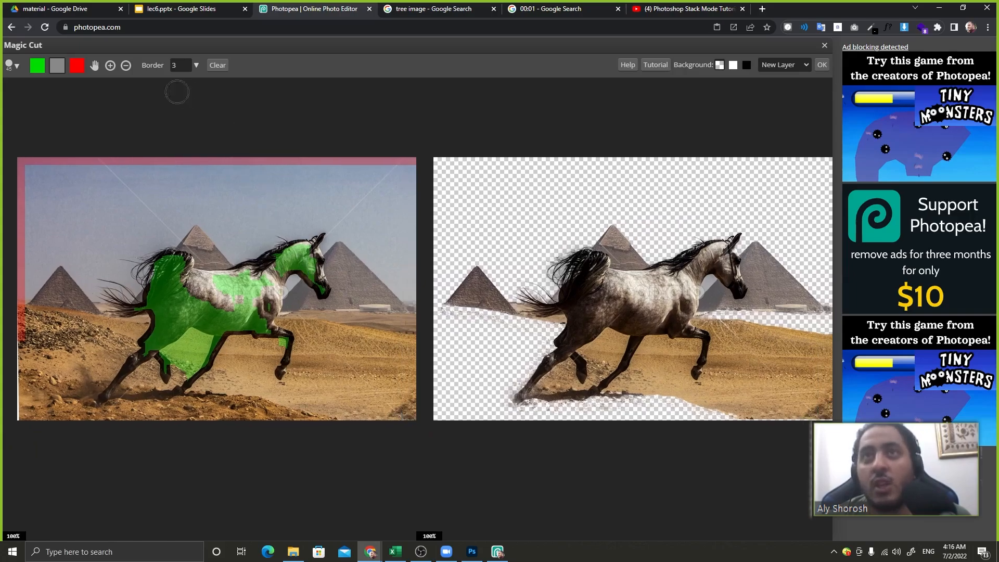
{"action": "left_click", "coordinate": [77, 65]}
{"action": "mouse_move", "coordinate": [394, 274]}
{"action": "left_mouse_down"}
{"action": "mouse_move", "coordinate": [364, 389]}
{"action": "mouse_move", "coordinate": [323, 417]}
{"action": "mouse_move", "coordinate": [264, 427]}
{"action": "mouse_move", "coordinate": [244, 411]}
{"action": "mouse_move", "coordinate": [244, 363]}
{"action": "mouse_move", "coordinate": [221, 406]}
{"action": "mouse_move", "coordinate": [176, 430]}
{"action": "mouse_move", "coordinate": [134, 426]}
{"action": "mouse_move", "coordinate": [138, 390]}
{"action": "mouse_move", "coordinate": [142, 401]}
{"action": "mouse_move", "coordinate": [77, 439]}
{"action": "mouse_move", "coordinate": [38, 413]}
{"action": "mouse_move", "coordinate": [89, 312]}
{"action": "mouse_move", "coordinate": [84, 244]}
{"action": "mouse_move", "coordinate": [135, 217]}
{"action": "mouse_move", "coordinate": [213, 237]}
{"action": "mouse_move", "coordinate": [351, 204]}
{"action": "mouse_move", "coordinate": [366, 265]}
{"action": "mouse_move", "coordinate": [347, 332]}
{"action": "mouse_move", "coordinate": [319, 337]}
{"action": "mouse_move", "coordinate": [308, 311]}
{"action": "left_mouse_up"}
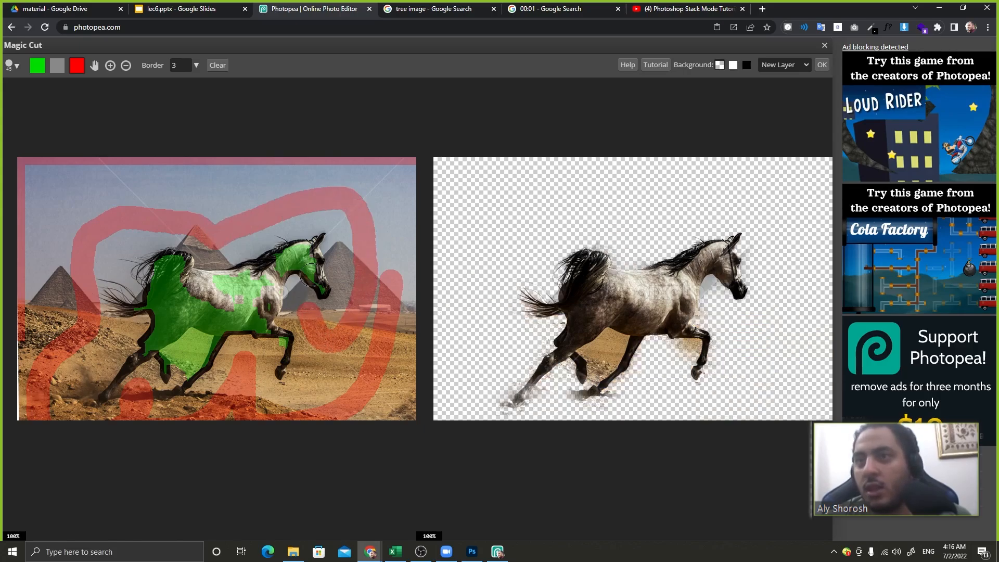
Reduce the brush size and erase the foreground marking from the sandy gap between the horse's legs
{"action": "key", "text": "["}
{"action": "key", "text": "["}
{"action": "key", "text": "["}
{"action": "key", "text": "["}
{"action": "key", "text": "["}
{"action": "key", "text": "["}
{"action": "key", "text": "["}
{"action": "key", "text": "["}
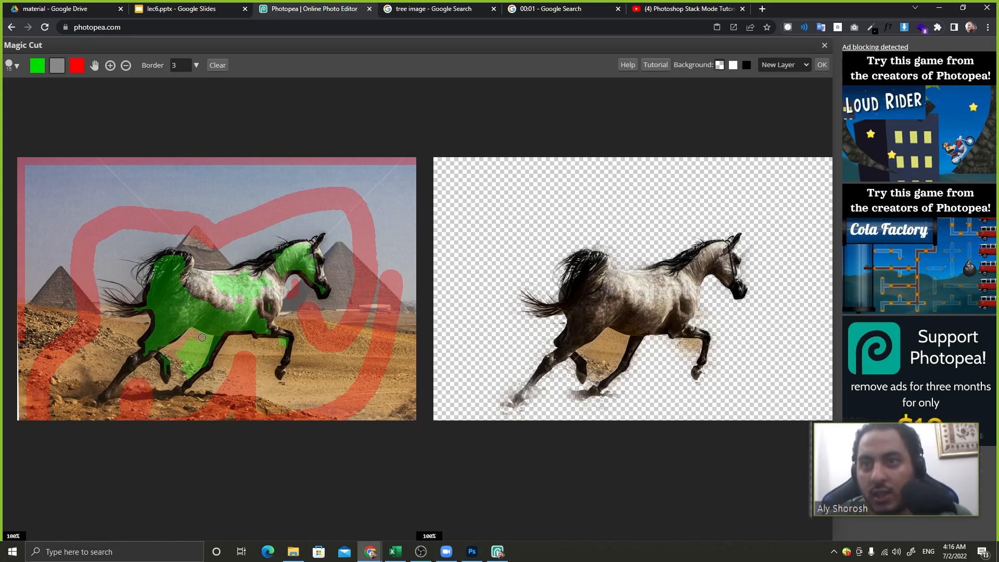
{"action": "mouse_move", "coordinate": [208, 338]}
{"action": "left_mouse_down"}
{"action": "mouse_move", "coordinate": [185, 377]}
{"action": "mouse_move", "coordinate": [201, 337]}
{"action": "mouse_move", "coordinate": [173, 357]}
{"action": "left_mouse_up"}
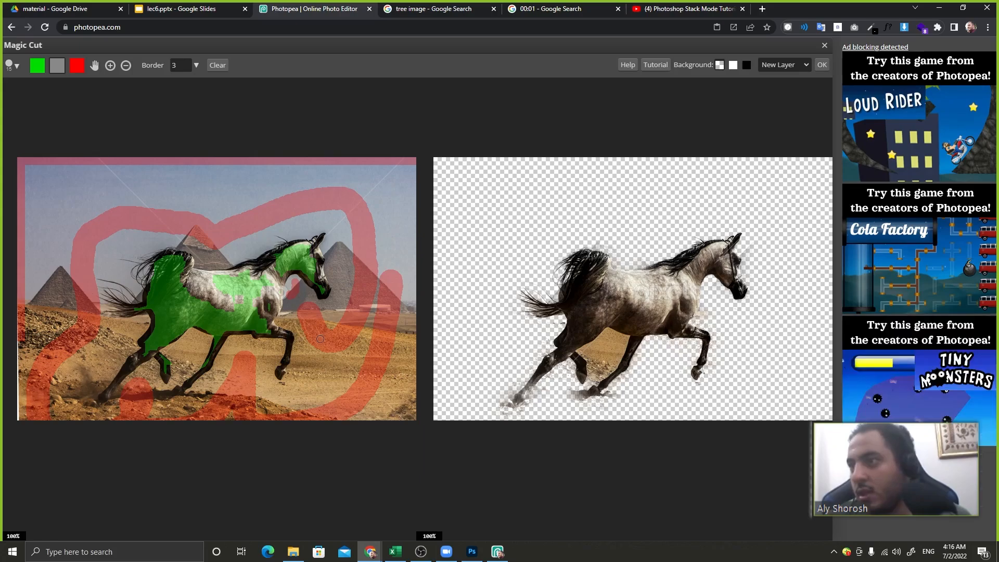
Mark the sand between the horse's legs as background and touch up the foreground marking on the legs
{"action": "left_click", "coordinate": [77, 66]}
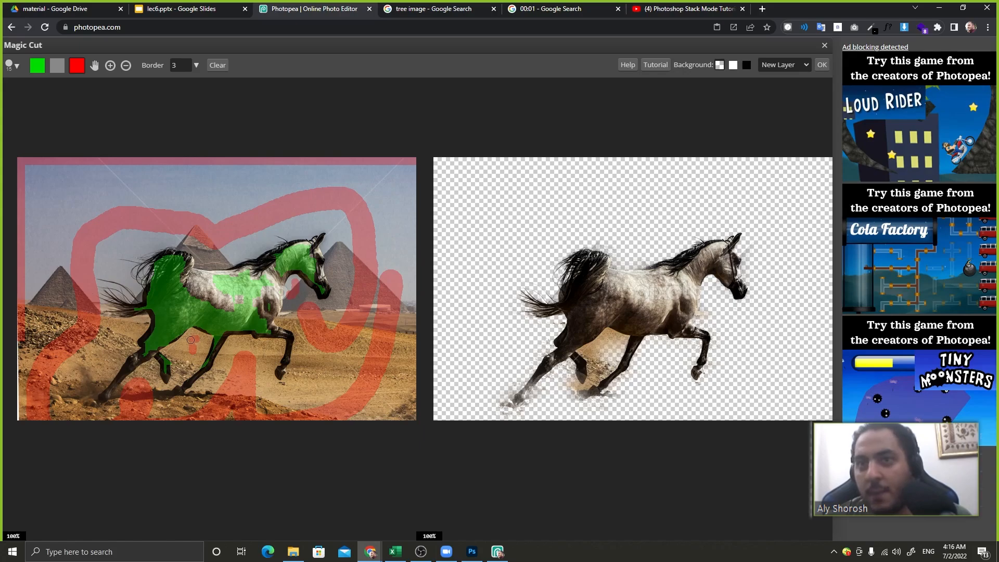
{"action": "mouse_move", "coordinate": [191, 340]}
{"action": "left_mouse_down"}
{"action": "mouse_move", "coordinate": [177, 352]}
{"action": "mouse_move", "coordinate": [183, 368]}
{"action": "left_mouse_up"}
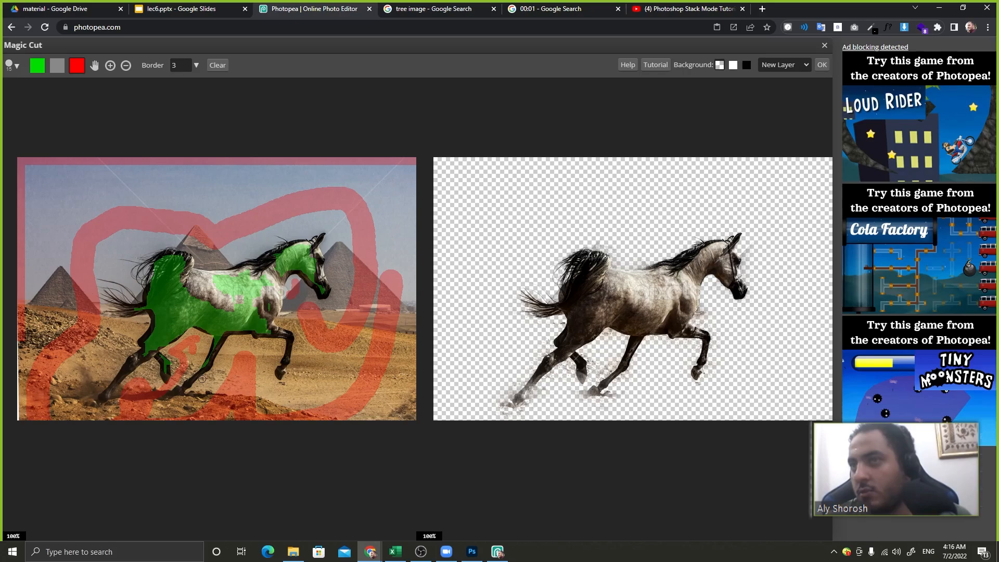
{"action": "left_click", "coordinate": [36, 71]}
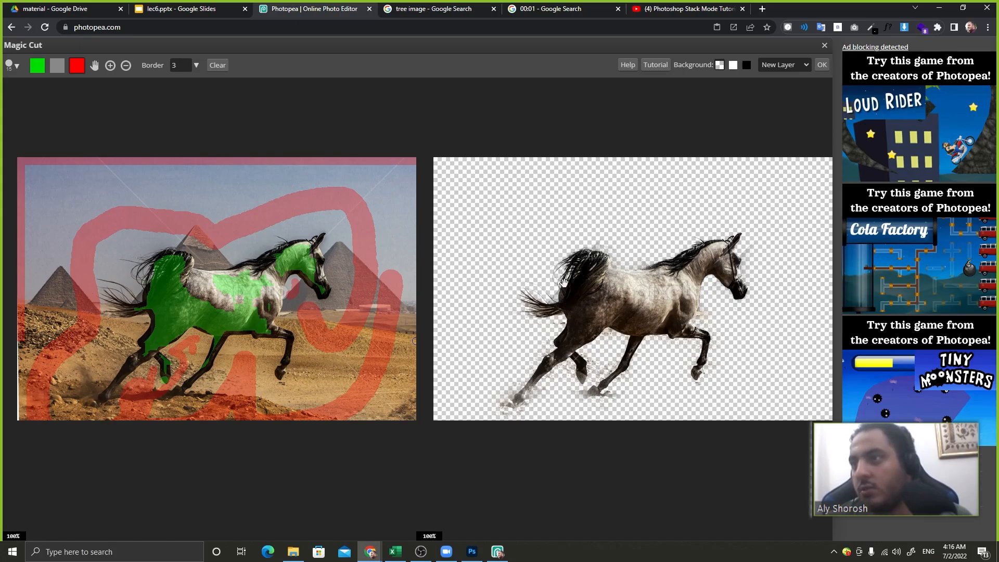
Output the Magic Cut result as a Selection
{"action": "left_click", "coordinate": [787, 70]}
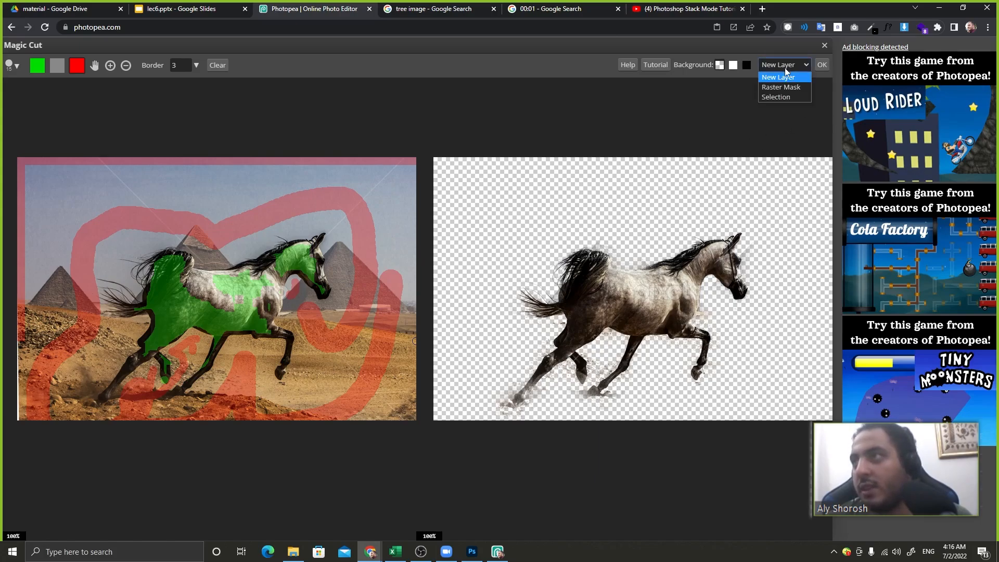
{"action": "left_click", "coordinate": [786, 97]}
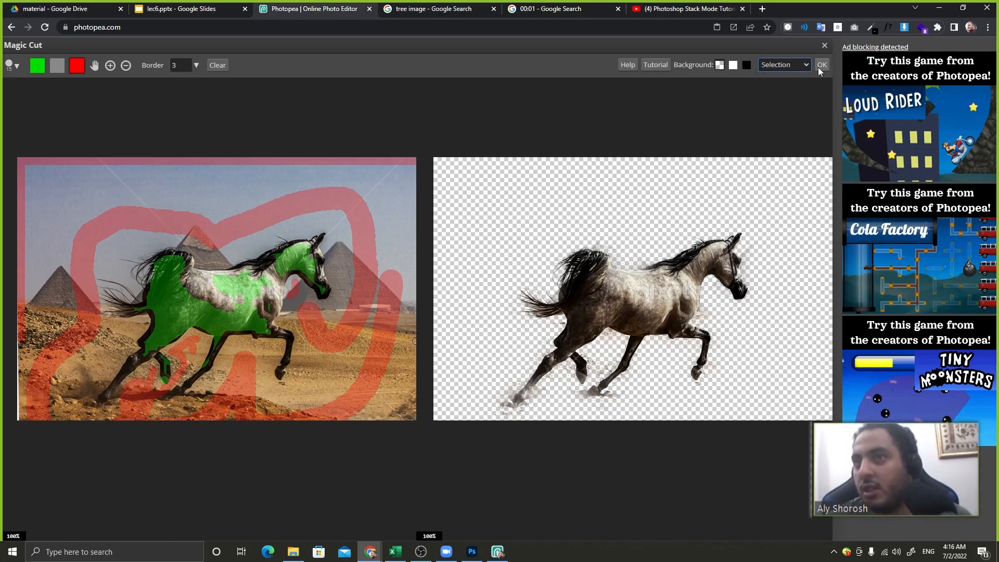
{"action": "left_click", "coordinate": [819, 68]}
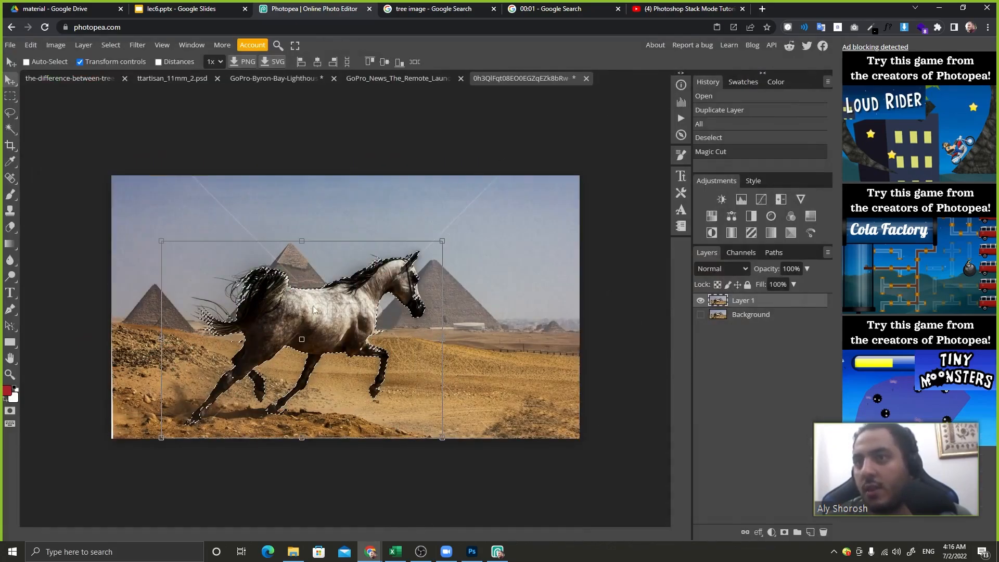
Add a raster mask to Layer 1 from the horse selection and make the Background layer visible
{"action": "left_click", "coordinate": [786, 532]}
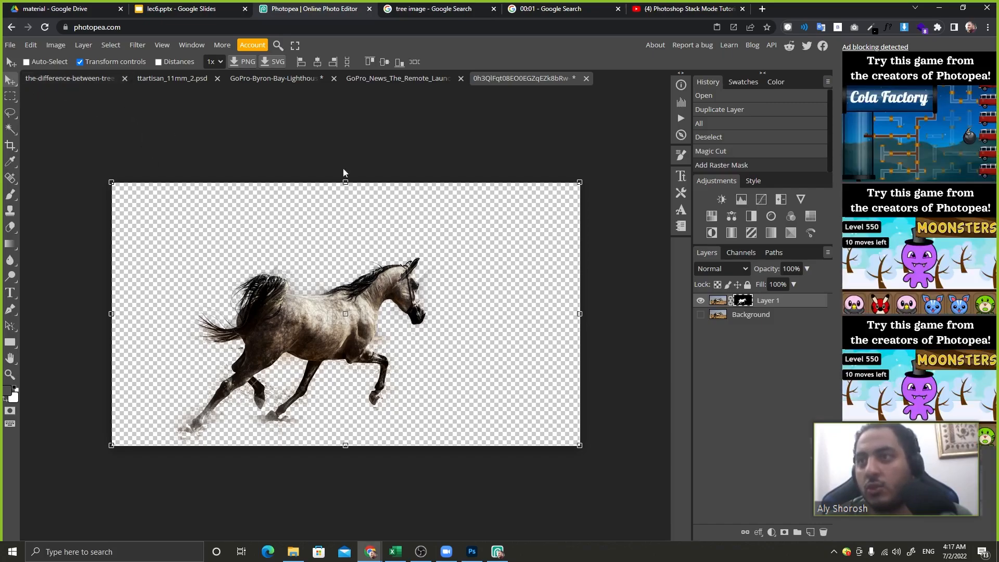
{"action": "left_click", "coordinate": [770, 315]}
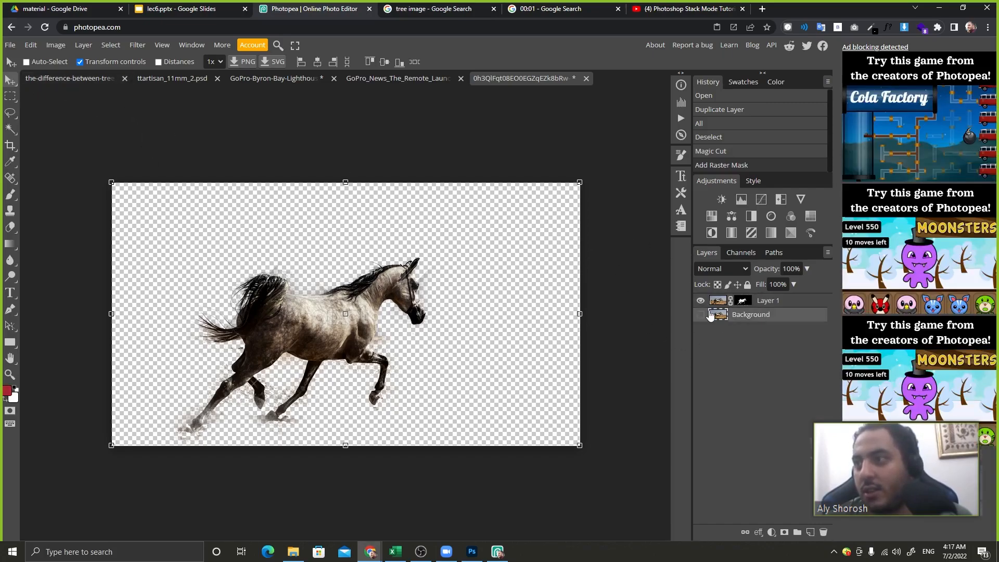
{"action": "left_click", "coordinate": [701, 314]}
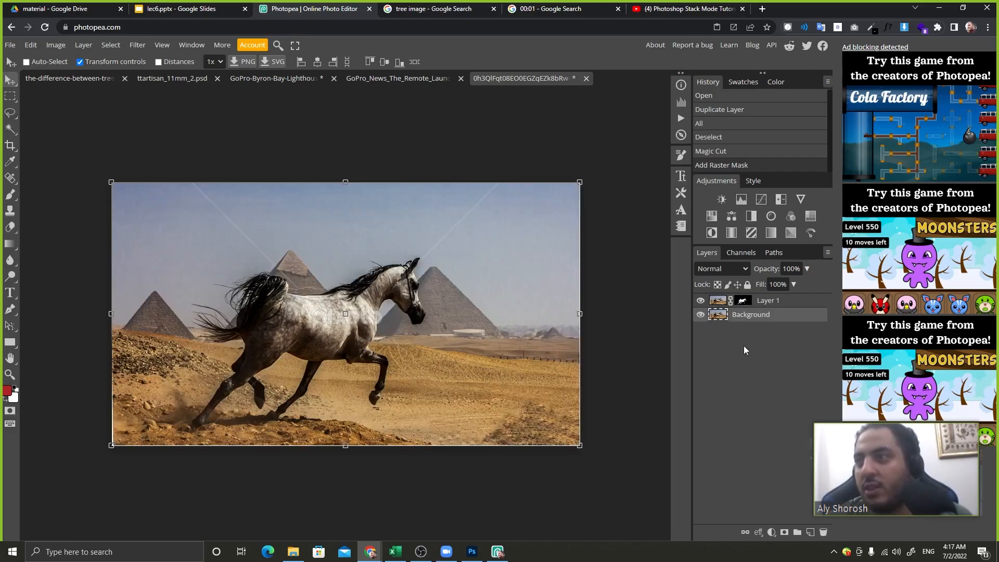
Try moving the masked horse on Layer 1 sideways over the background and undo the move
{"action": "left_click", "coordinate": [788, 302]}
{"action": "left_click_drag", "start_coordinate": [410, 341], "coordinate": [292, 344]}
{"action": "key", "text": "ctrl+z"}
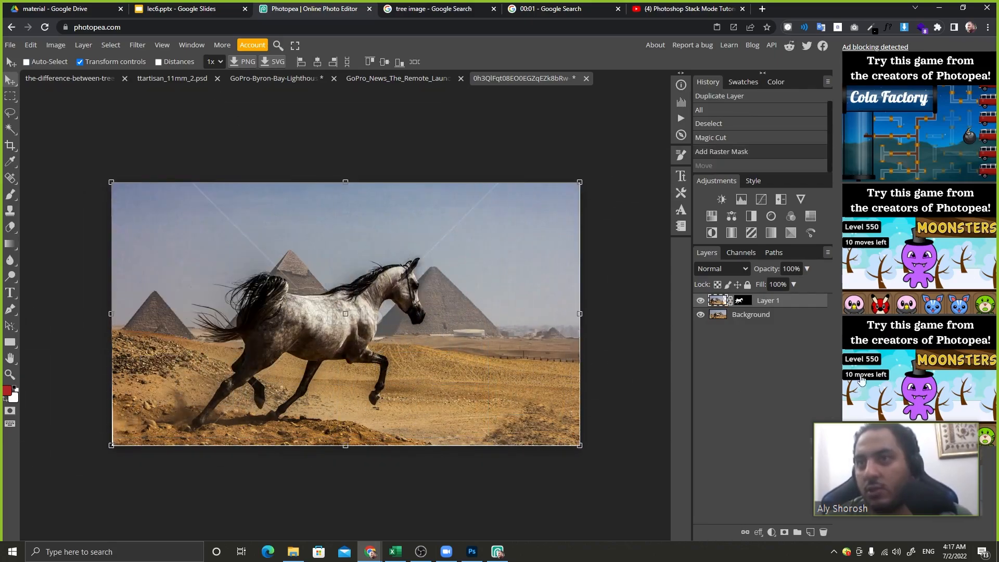
Add a Brightness/Contrast adjustment layer directly above the Background layer and set its brightness to -50
{"action": "left_click", "coordinate": [791, 317]}
{"action": "left_click", "coordinate": [772, 532]}
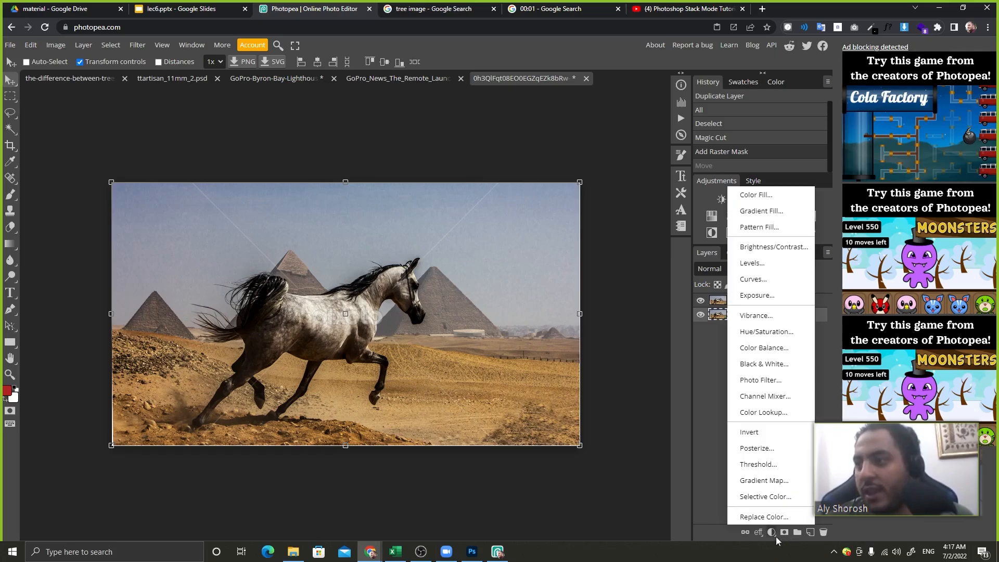
{"action": "left_click", "coordinate": [771, 248]}
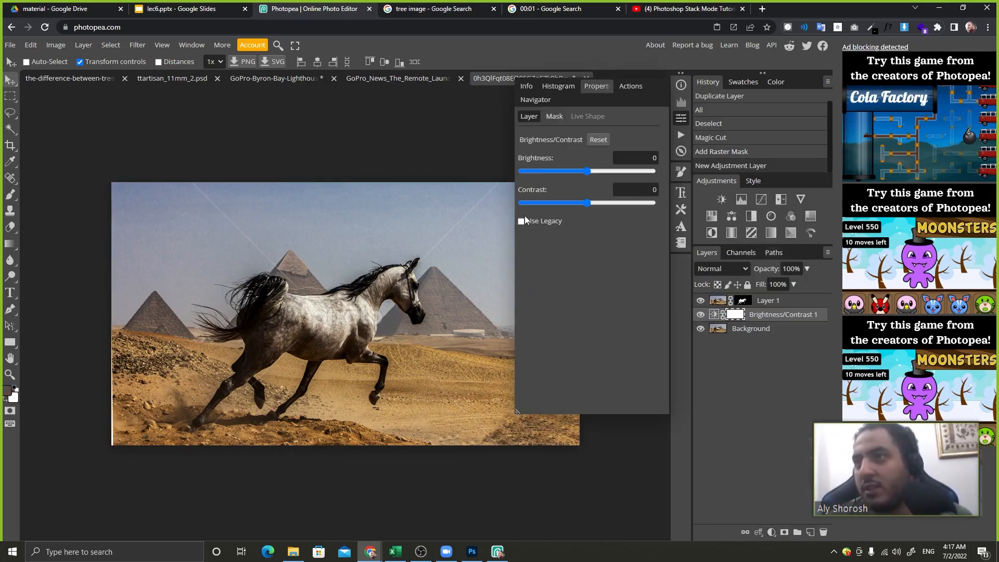
{"action": "left_click_drag", "start_coordinate": [587, 172], "coordinate": [567, 178]}
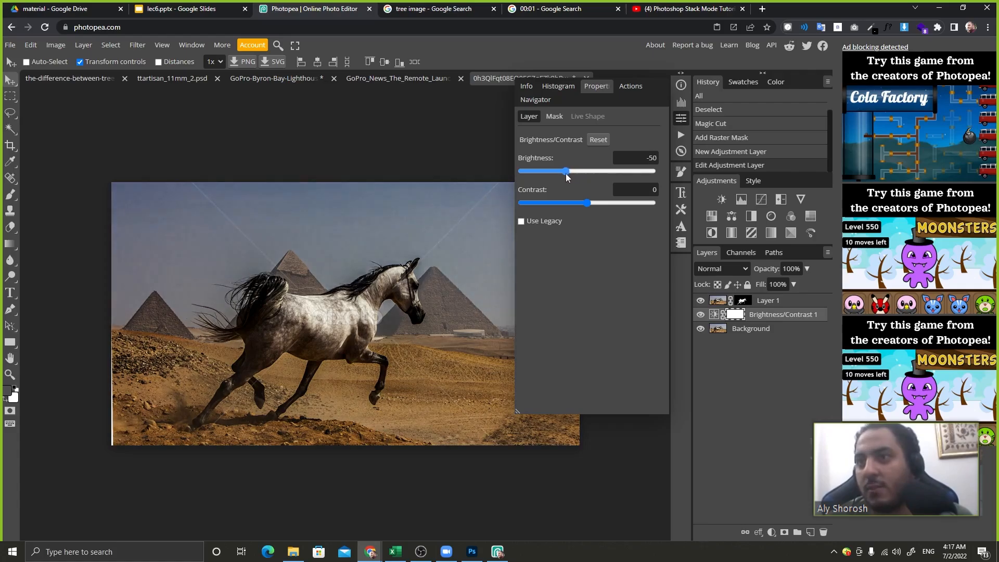
Add a Brightness/Contrast adjustment layer above Layer 1 and set its brightness to 89
{"action": "left_click", "coordinate": [776, 302]}
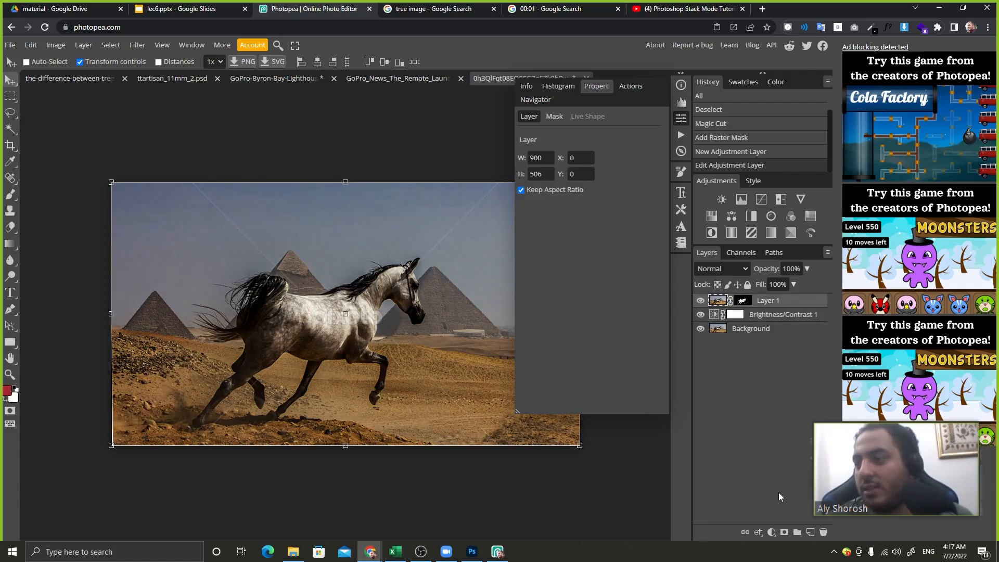
{"action": "left_click", "coordinate": [772, 532]}
{"action": "left_click", "coordinate": [765, 248]}
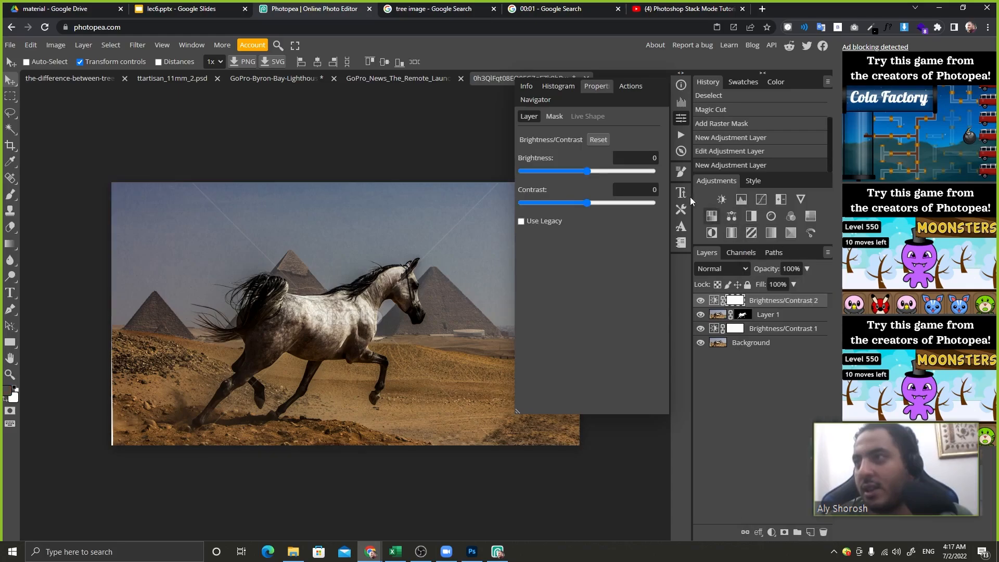
{"action": "left_click_drag", "start_coordinate": [588, 177], "coordinate": [625, 182]}
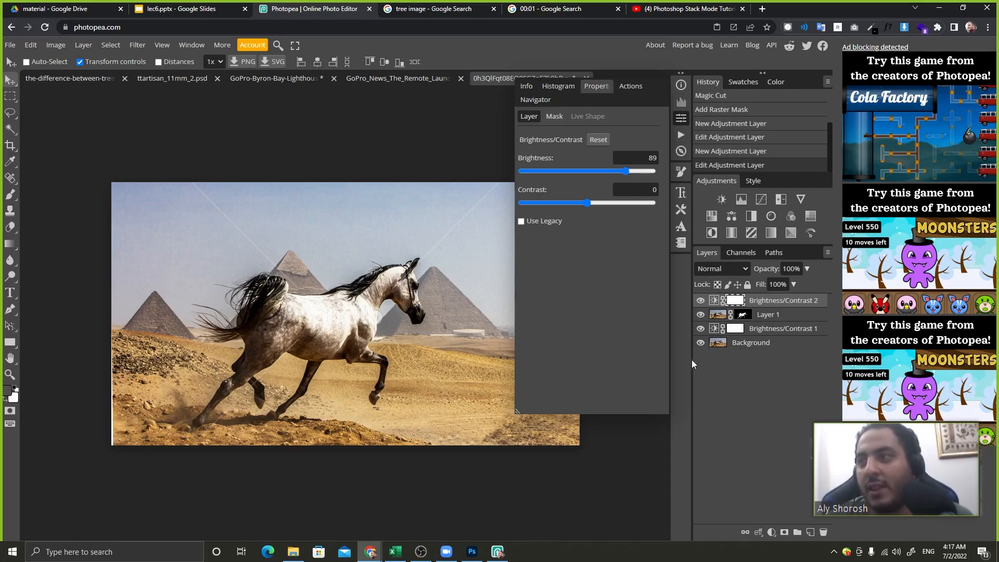
{"action": "left_click", "coordinate": [713, 303]}
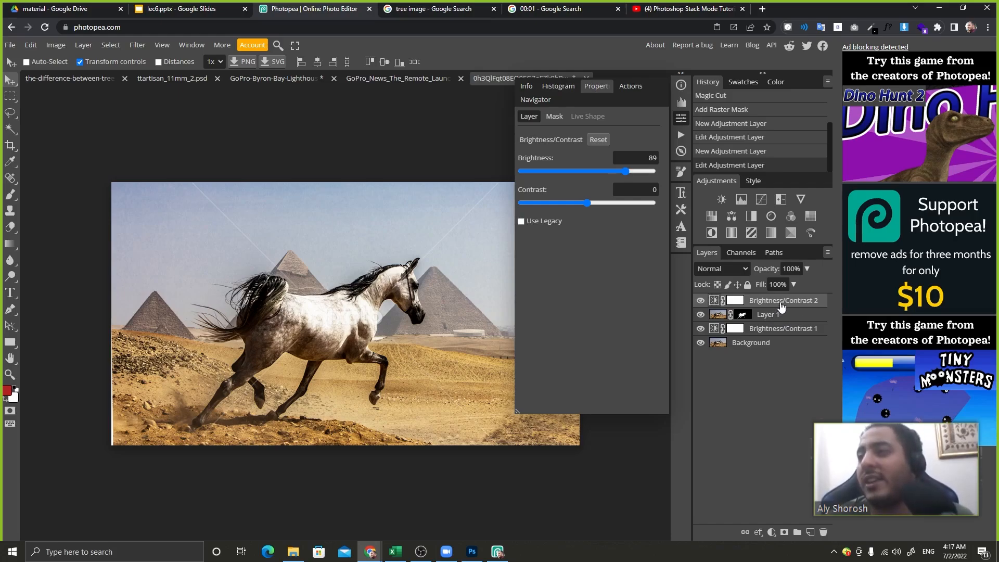
Clip the Brightness/Contrast 2 adjustment to Layer 1, undoing and redoing the clipping mask to compare the effect
{"action": "right_click", "coordinate": [780, 307]}
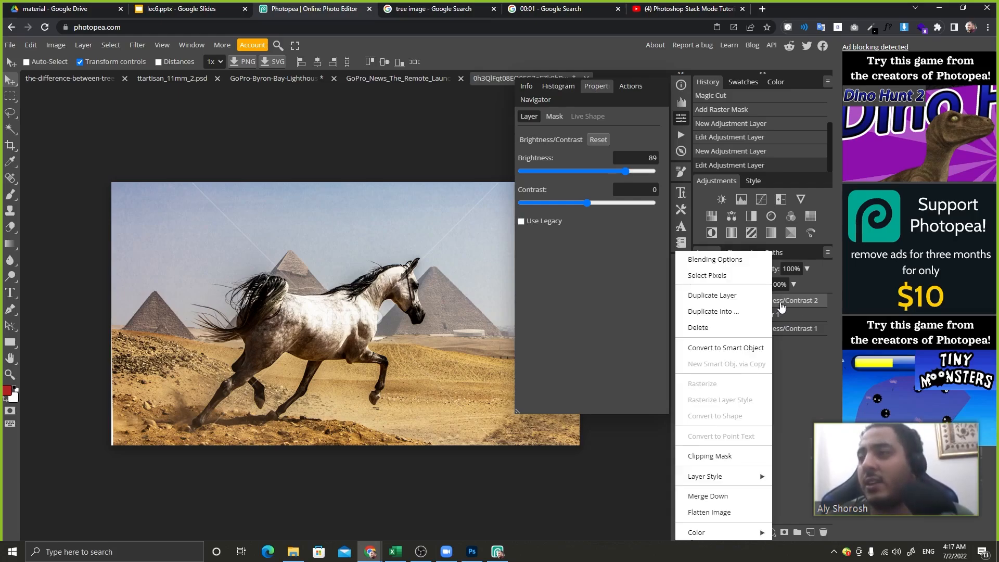
{"action": "left_click", "coordinate": [722, 456]}
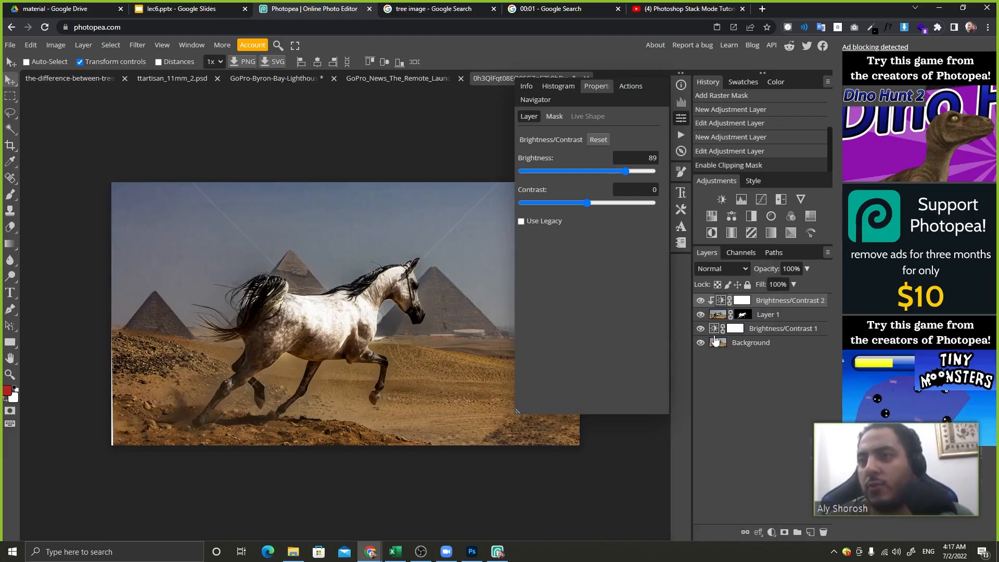
{"action": "key", "text": "ctrl+z"}
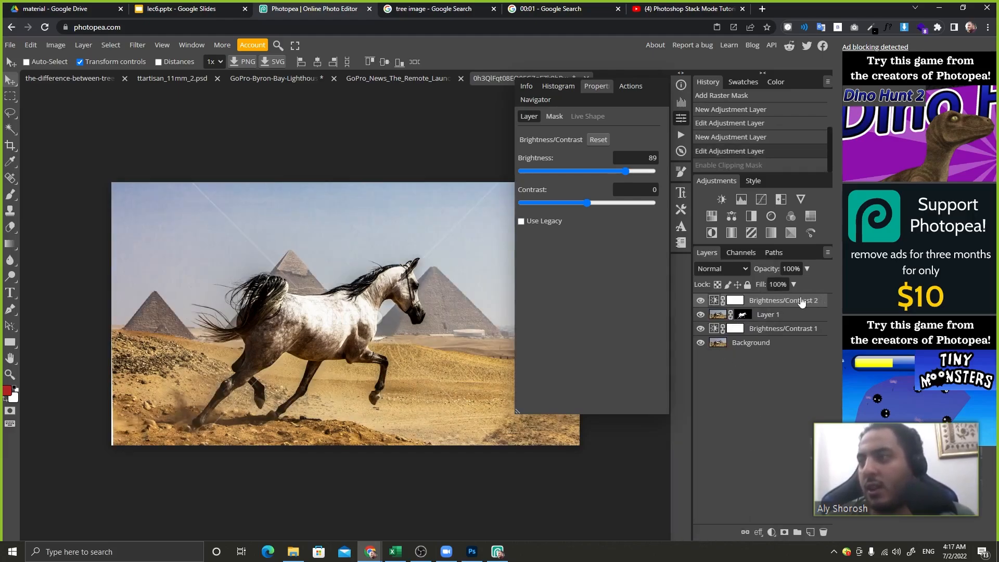
{"action": "key", "text": "ctrl+shift+z"}
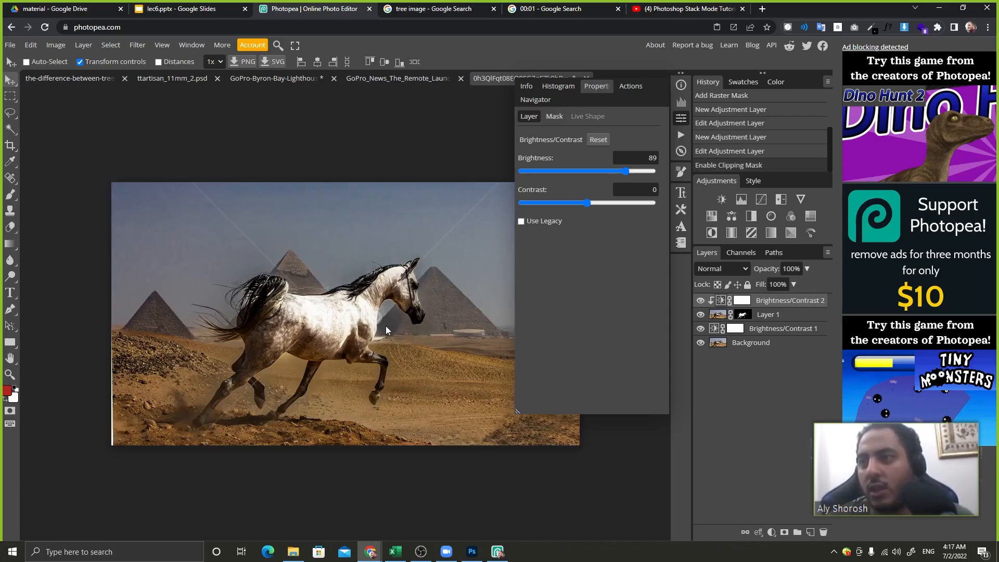
Try clipping the Brightness/Contrast 1 adjustment to the Background layer, and undo the clipping
{"action": "left_click", "coordinate": [774, 350]}
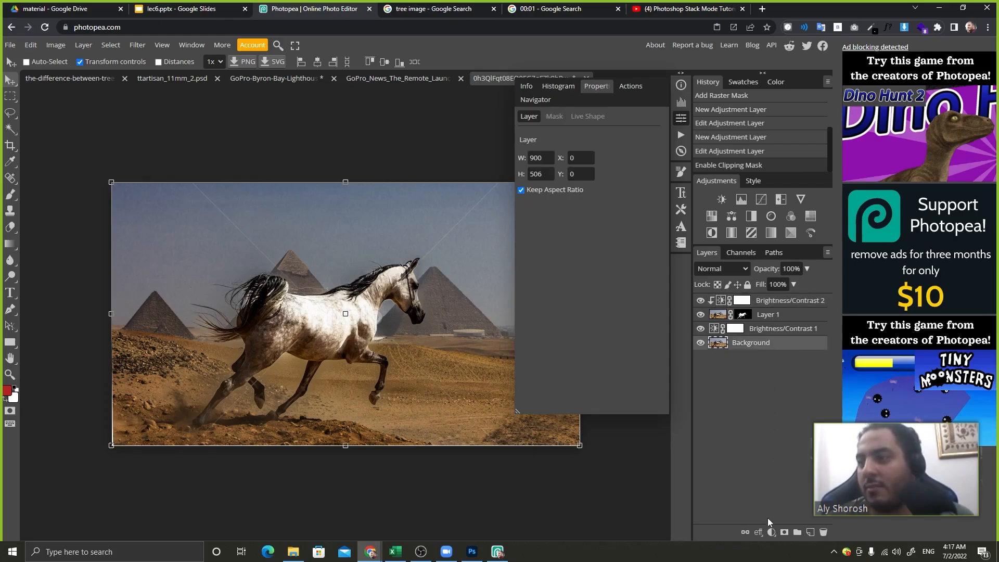
{"action": "left_click", "coordinate": [783, 330]}
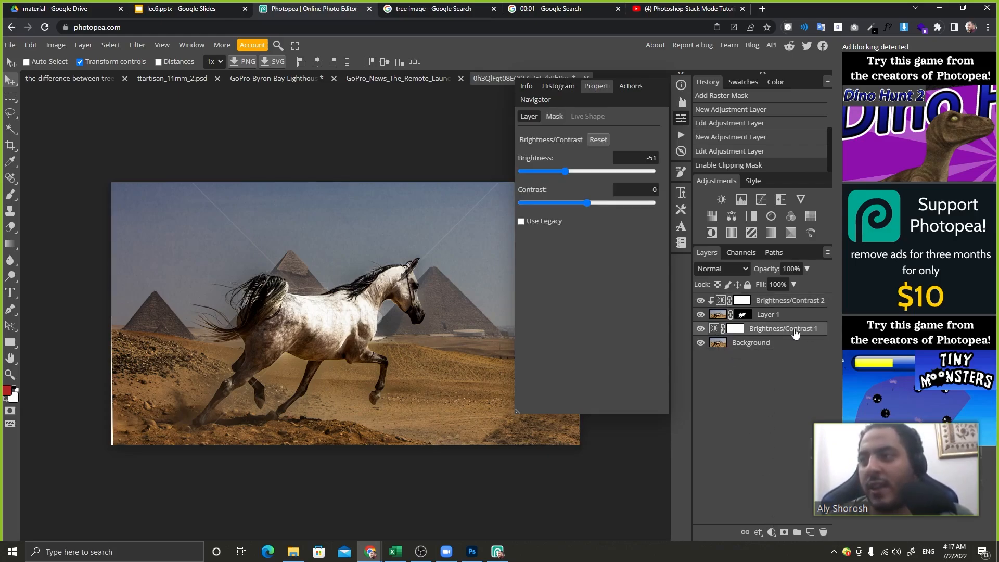
{"action": "left_click", "coordinate": [779, 335], "text": "alt"}
{"action": "key", "text": "ctrl+z"}
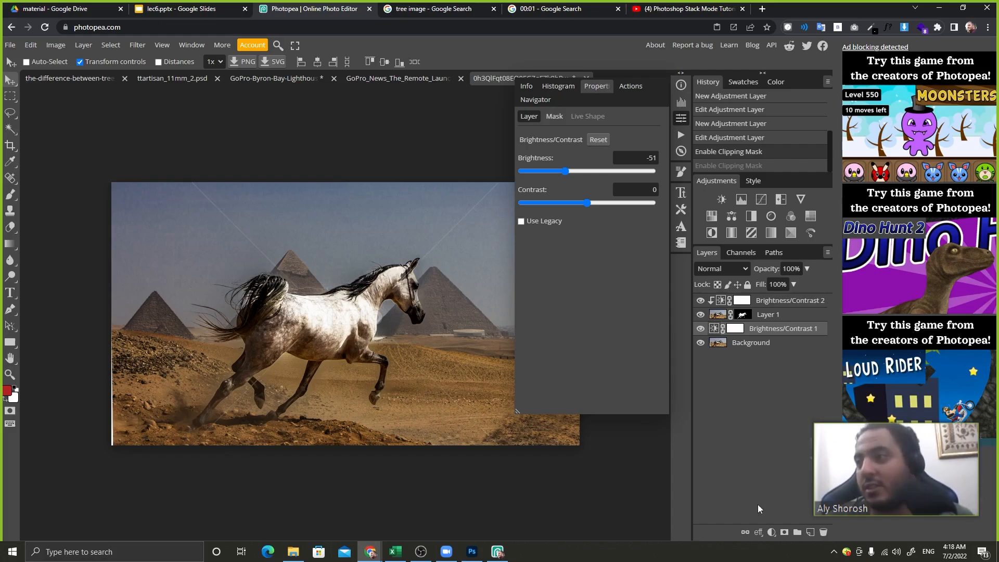
Add a Color Balance adjustment layer above Brightness/Contrast 1 with the Shadows red value at 28
{"action": "left_click", "coordinate": [772, 532]}
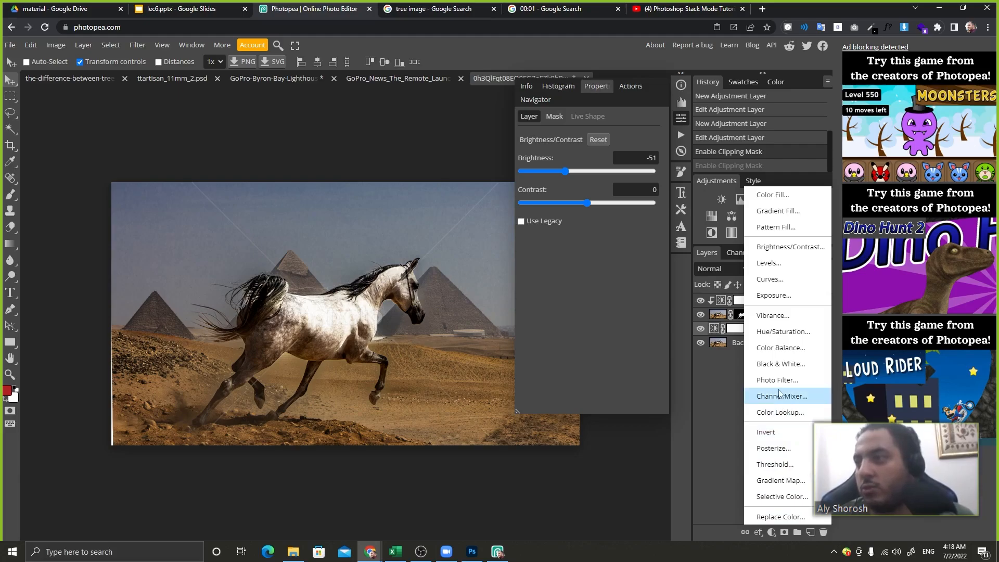
{"action": "left_click", "coordinate": [784, 348]}
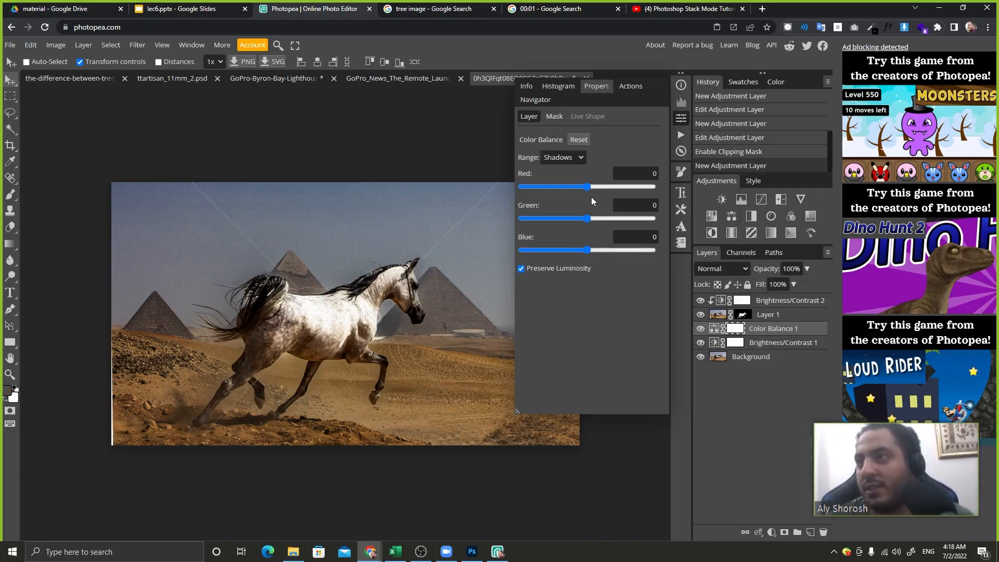
{"action": "left_click_drag", "start_coordinate": [588, 187], "coordinate": [604, 190]}
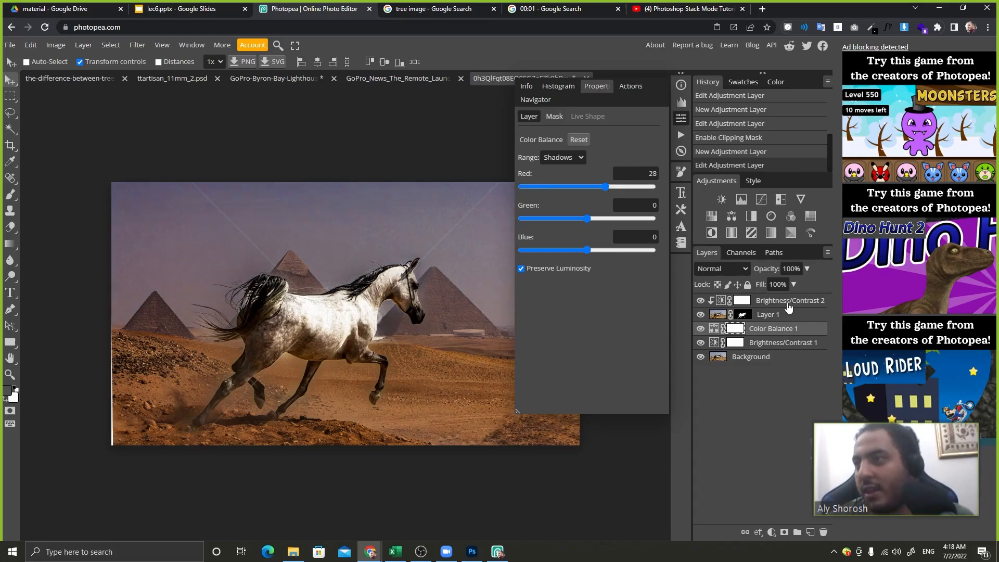
Add a second Color Balance adjustment layer between Brightness/Contrast 2 and Layer 1, and clip it to Layer 1
{"action": "left_click", "coordinate": [788, 301]}
{"action": "left_click", "coordinate": [772, 533]}
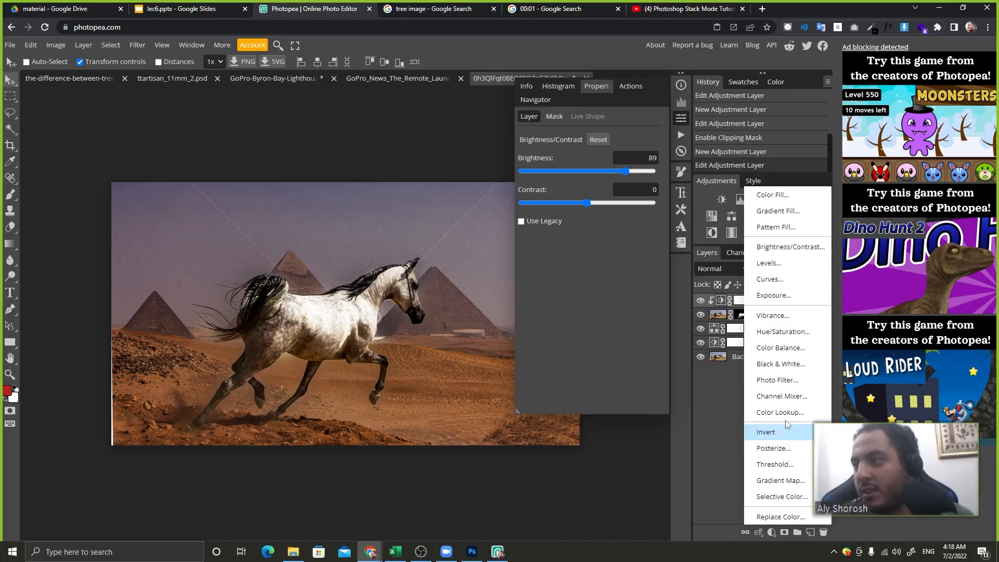
{"action": "left_click", "coordinate": [787, 348]}
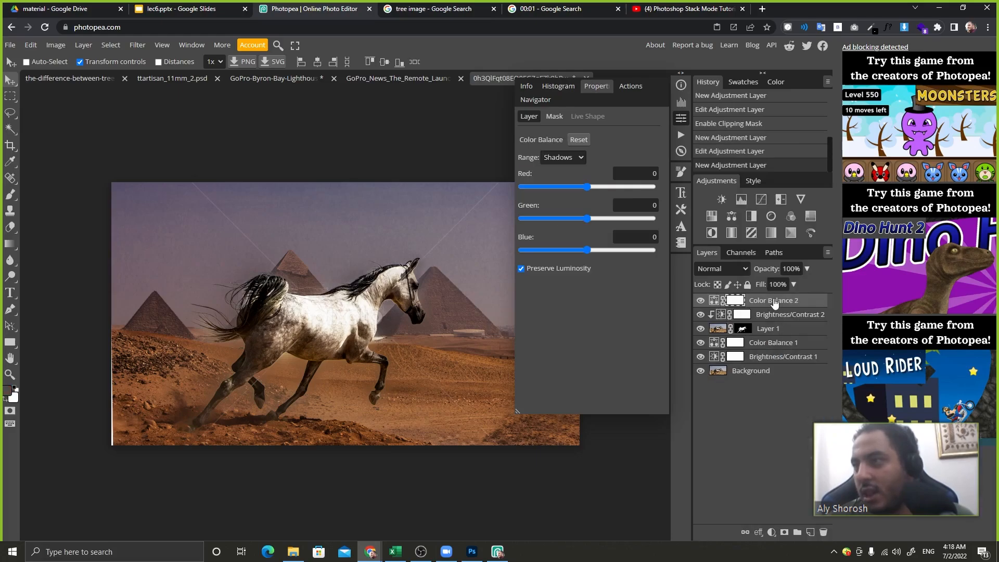
{"action": "left_click_drag", "start_coordinate": [775, 304], "coordinate": [787, 327]}
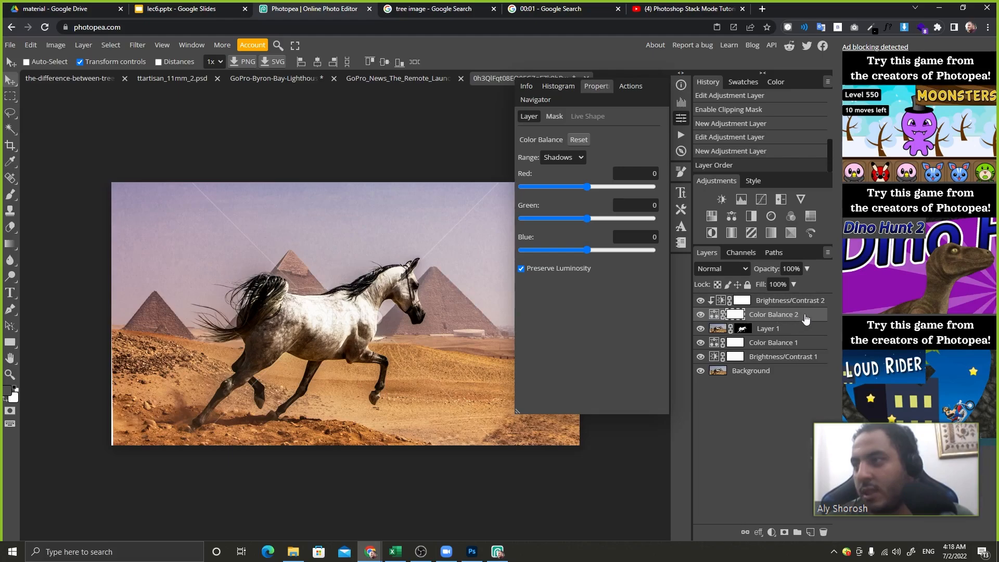
{"action": "left_click", "coordinate": [806, 319], "text": "alt"}
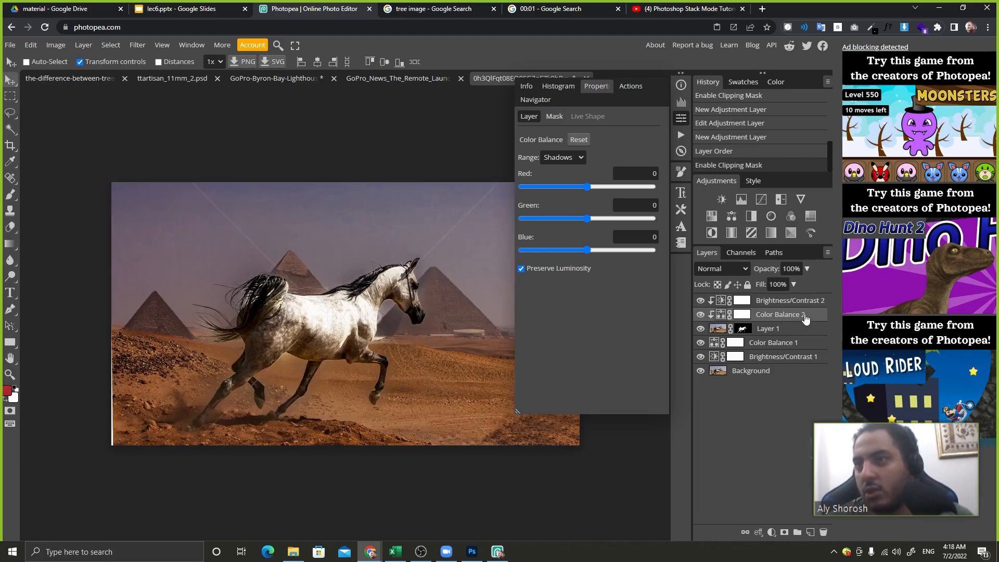
{"action": "key", "text": "ctrl+z"}
{"action": "left_click", "coordinate": [806, 319], "text": "alt"}
Set the Shadows of the horse's clipped Color Balance to red 35, green 35 and blue -15, and close its properties
{"action": "left_click_drag", "start_coordinate": [587, 186], "coordinate": [579, 256]}
{"action": "left_click_drag", "start_coordinate": [582, 186], "coordinate": [611, 196]}
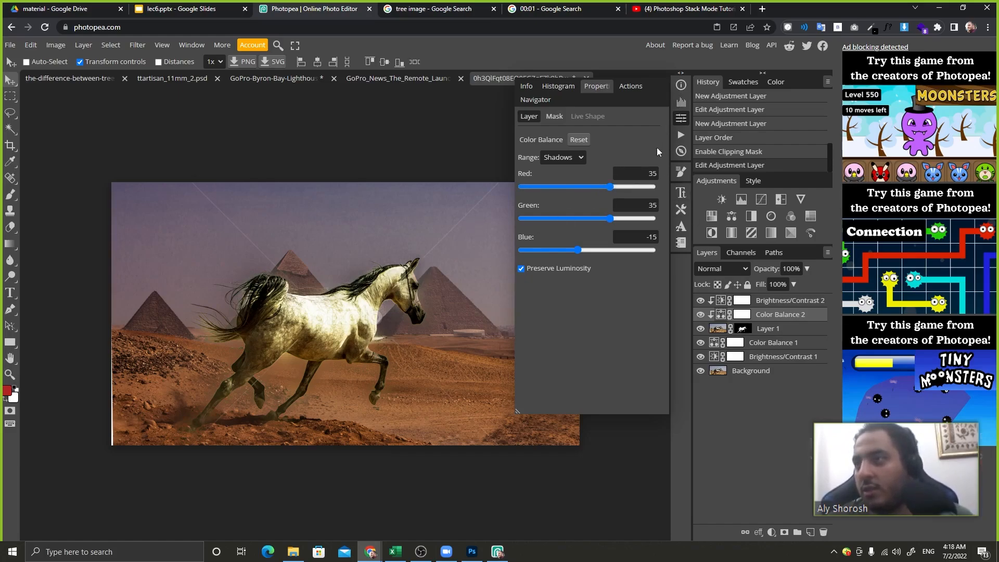
{"action": "right_click", "coordinate": [612, 93]}
{"action": "left_click", "coordinate": [620, 99]}
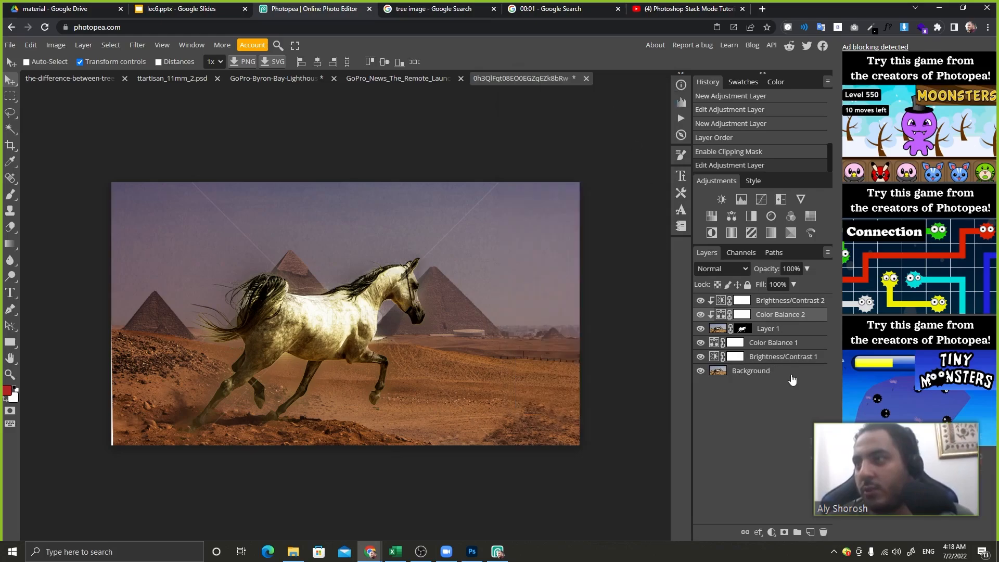
Duplicate the Background layer, hide the original and make the copy the active layer
{"action": "left_click_drag", "start_coordinate": [790, 374], "coordinate": [811, 531]}
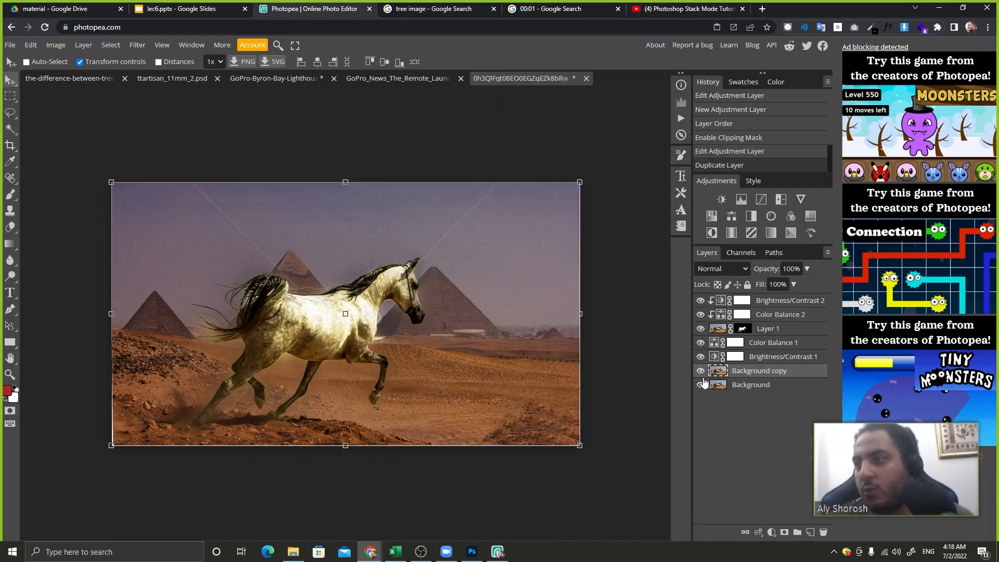
{"action": "left_click", "coordinate": [701, 385]}
{"action": "left_click", "coordinate": [783, 370]}
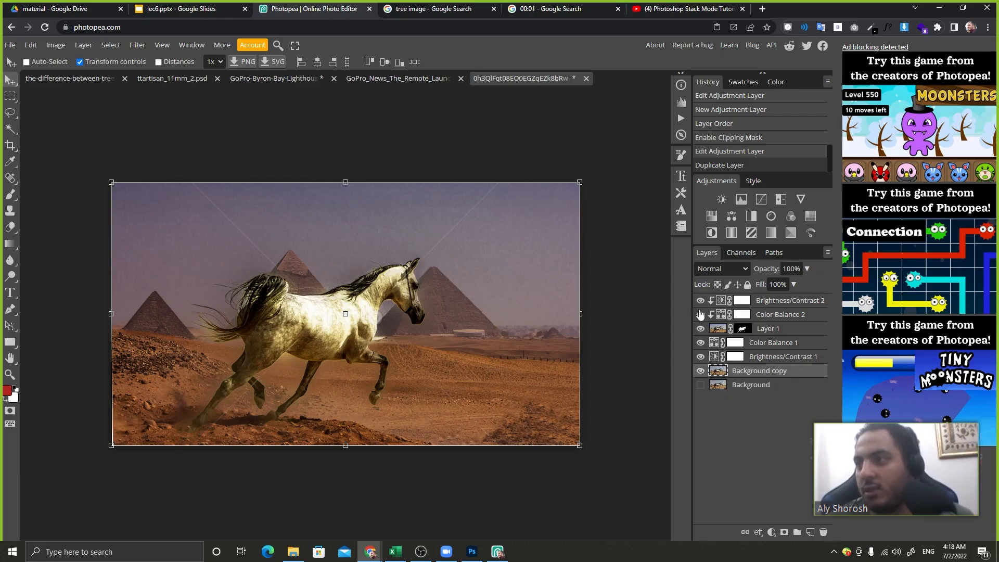
Apply a Gaussian Blur with a radius of about 0.7 px to the Background copy
{"action": "left_click", "coordinate": [138, 45]}
{"action": "mouse_move", "coordinate": [150, 165]}
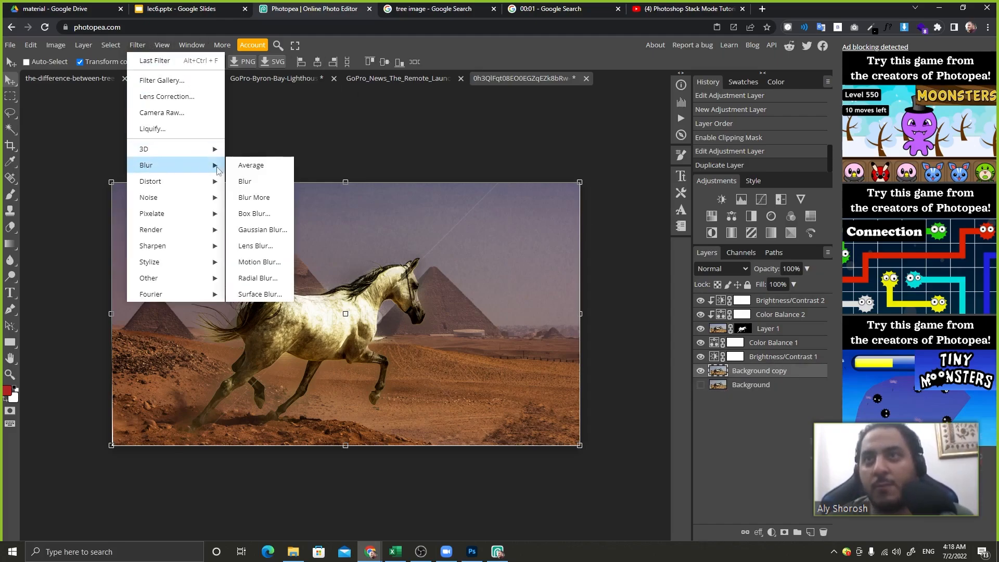
{"action": "left_click", "coordinate": [267, 229]}
{"action": "left_click_drag", "start_coordinate": [233, 159], "coordinate": [107, 165]}
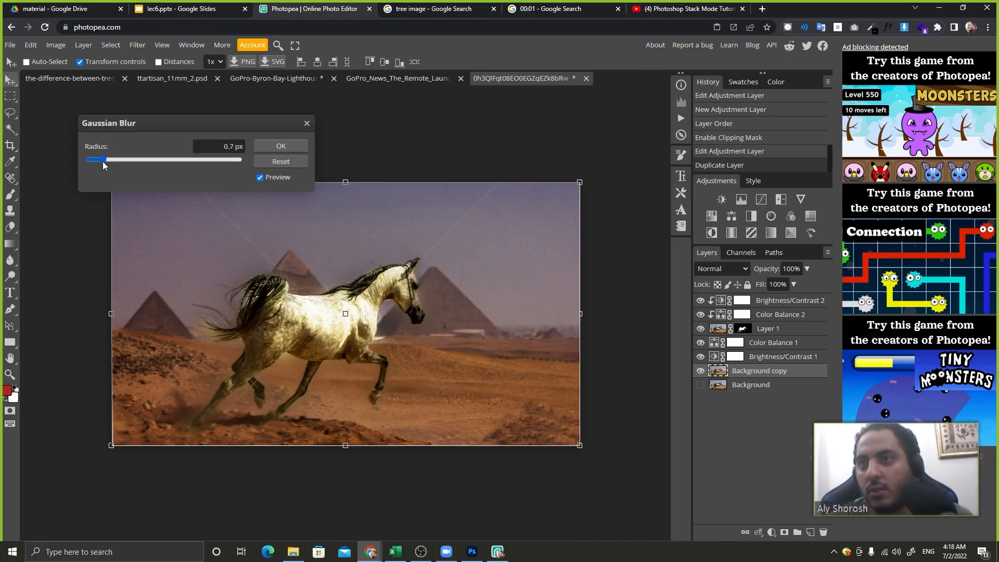
{"action": "left_click", "coordinate": [268, 149]}
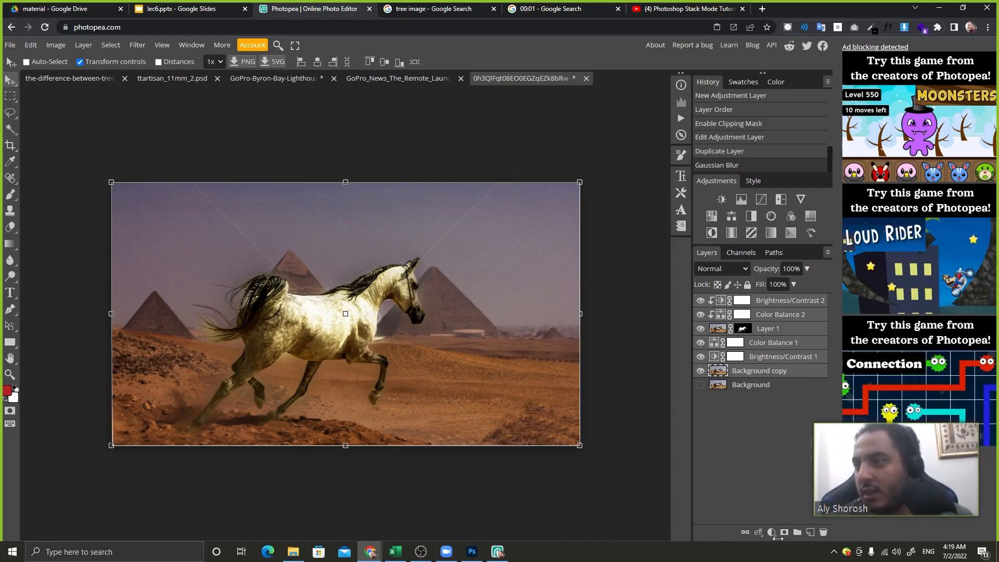
Group all layers above the original Background into a folder and make the Background visible again
{"action": "left_click", "coordinate": [798, 532]}
{"action": "left_click", "coordinate": [701, 315]}
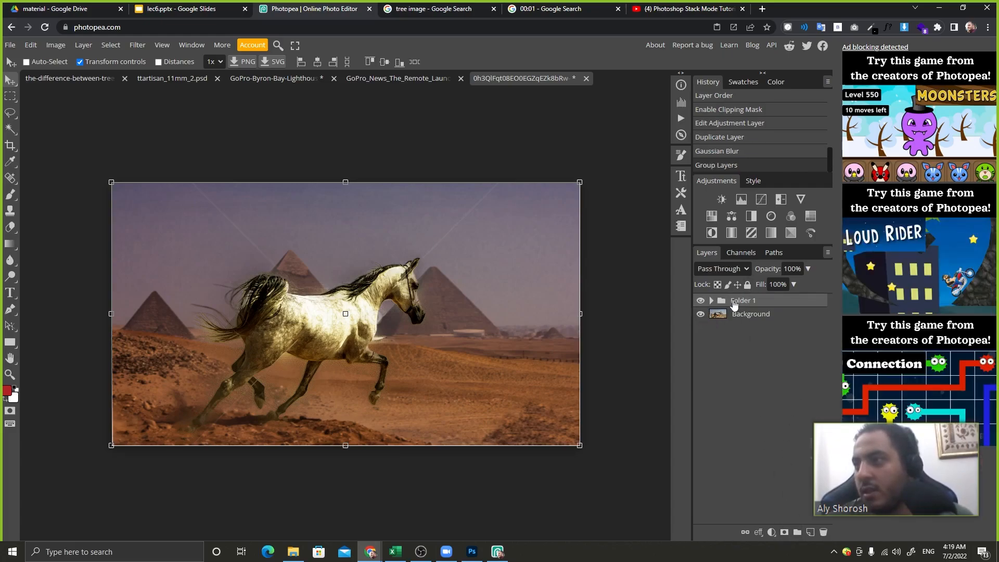
Compare the edited image with the original by repeatedly hiding and showing the layer folder
{"action": "left_click", "coordinate": [701, 301]}
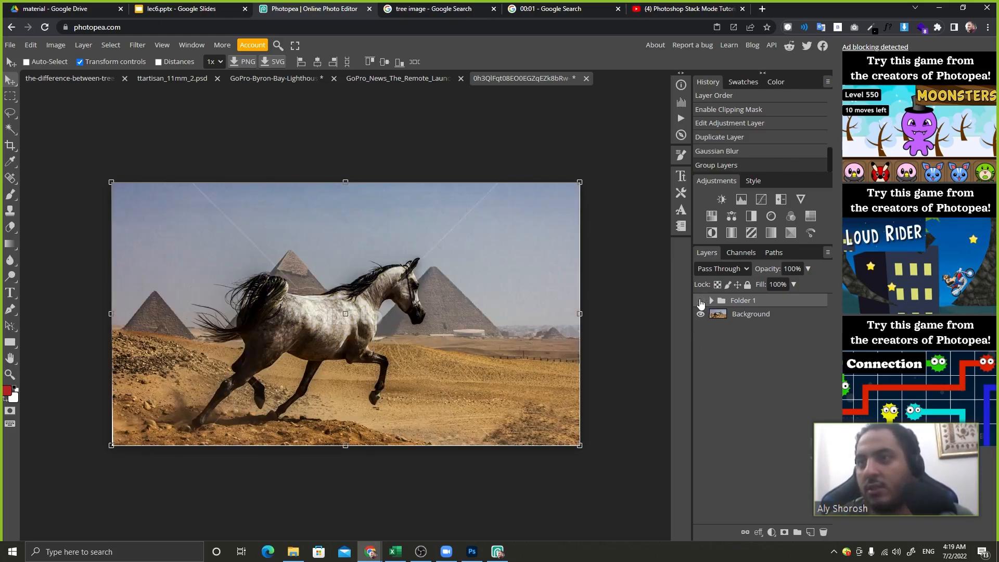
{"action": "left_click", "coordinate": [700, 301]}
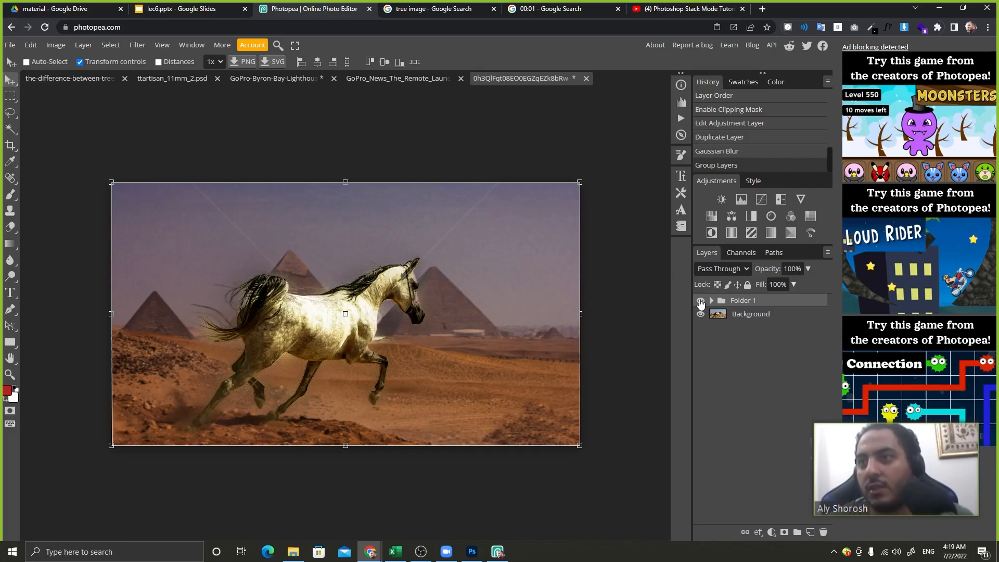
{"action": "left_click", "coordinate": [701, 301]}
{"action": "left_click", "coordinate": [701, 301]}
{"action": "left_click", "coordinate": [700, 301]}
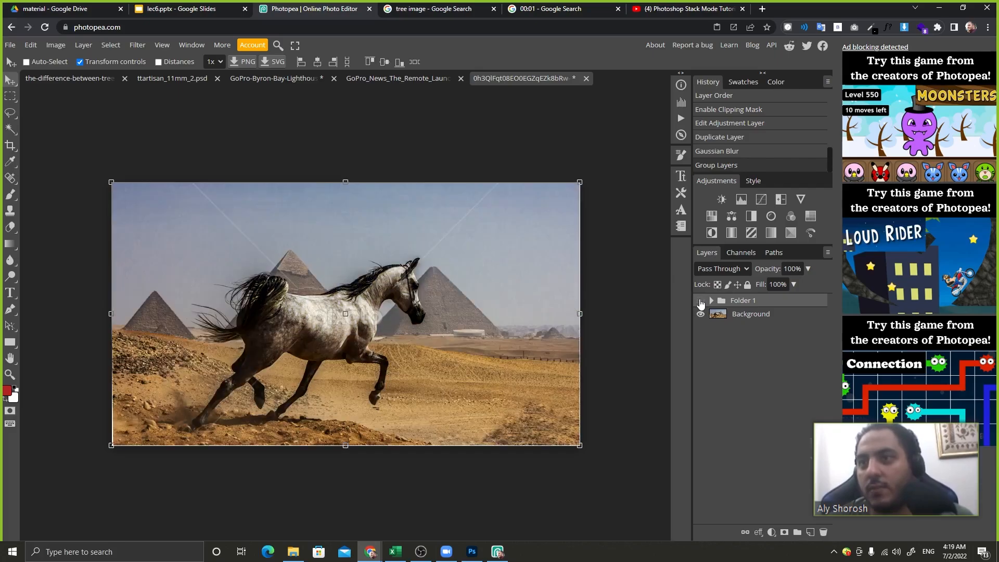
{"action": "left_click", "coordinate": [701, 301]}
{"action": "left_click", "coordinate": [700, 301]}
{"action": "left_click", "coordinate": [701, 301]}
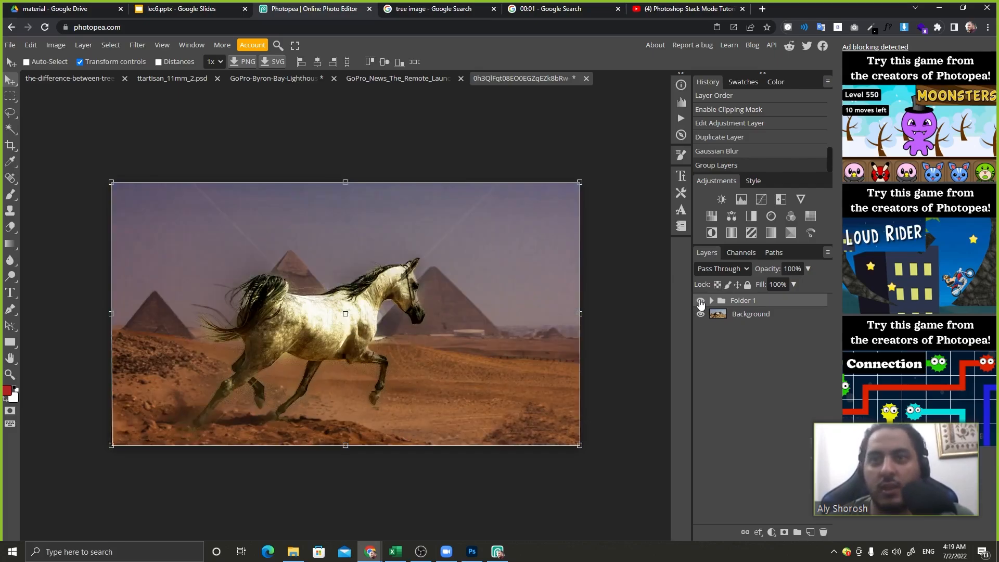
Switch to the lec6 presentation in Google Slides and advance past the billboard exercise to the Break Time slide
{"action": "left_click", "coordinate": [218, 9]}
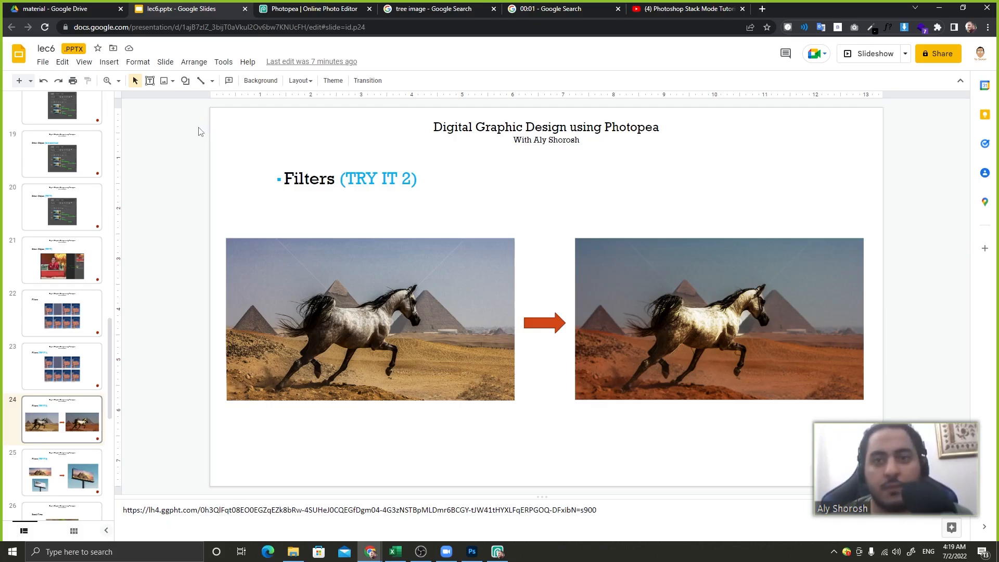
{"action": "key", "text": "Down"}
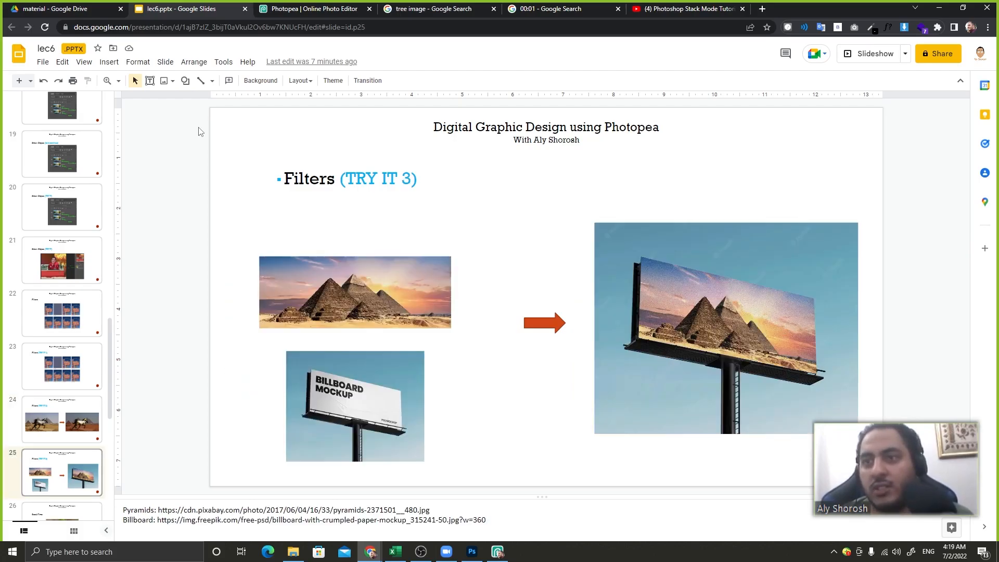
{"action": "key", "text": "Down"}
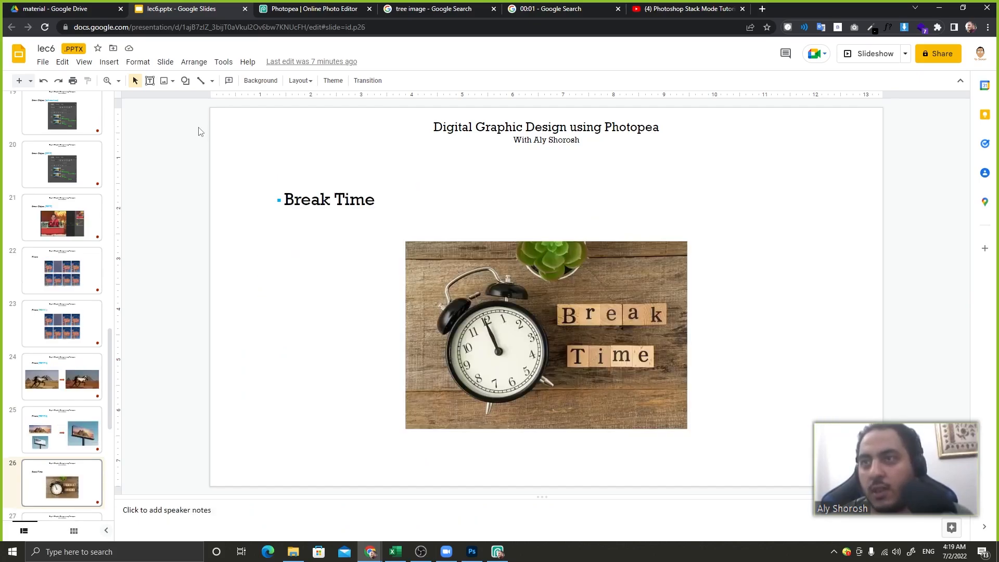
Switch to the Google timer and start a 10-minute countdown for the break
{"action": "left_click", "coordinate": [541, 8]}
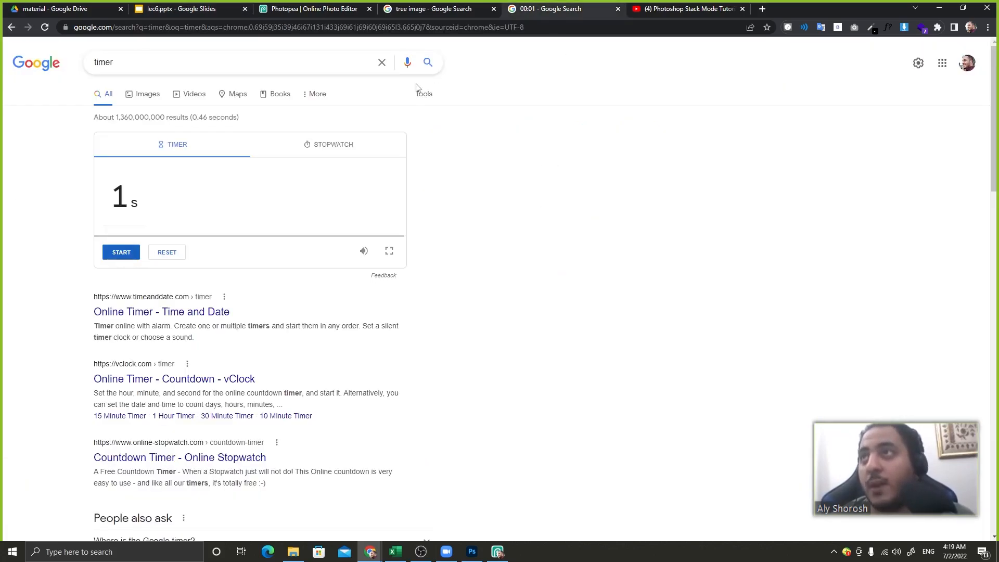
{"action": "left_click", "coordinate": [136, 207]}
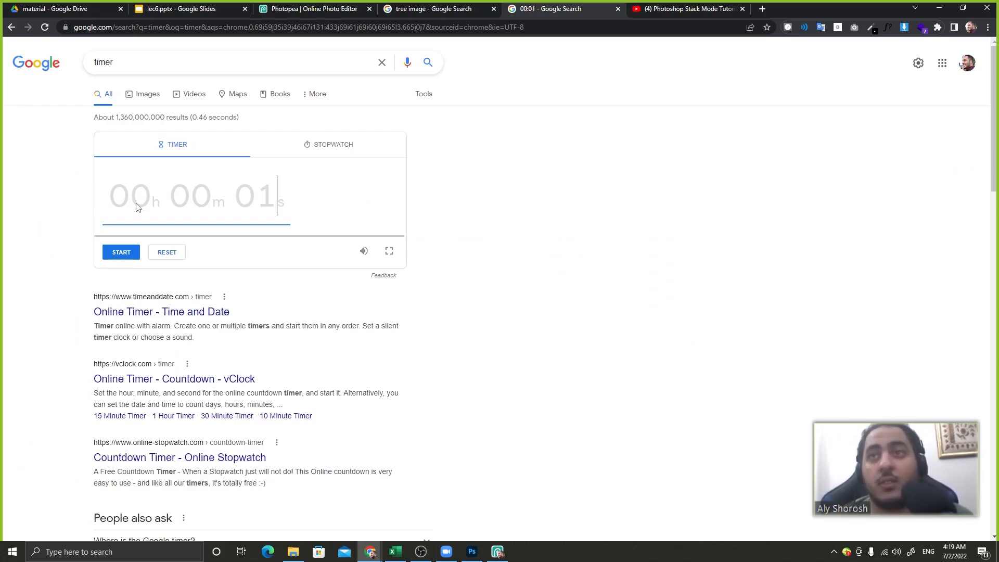
{"action": "type", "text": "1000"}
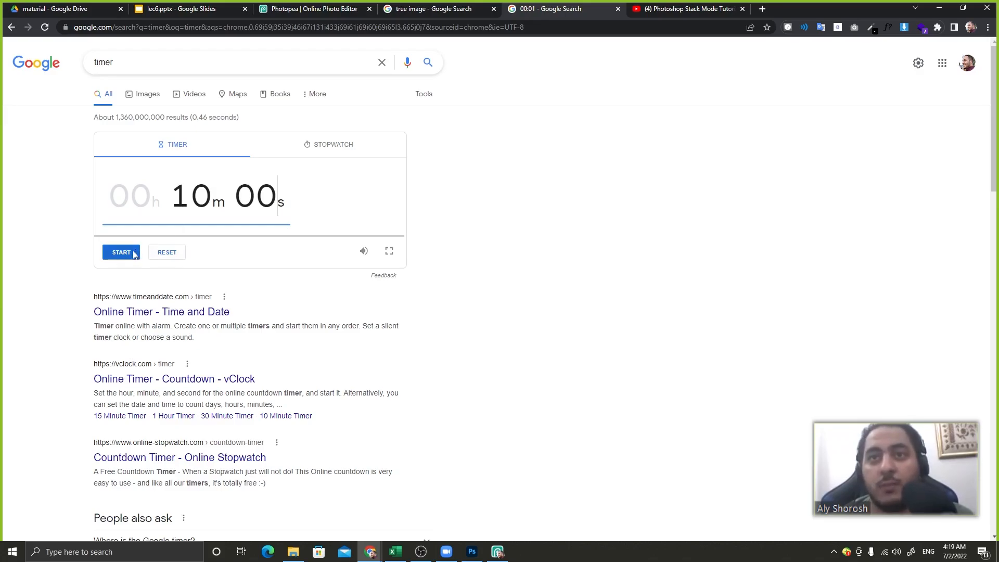
{"action": "left_click", "coordinate": [134, 254]}
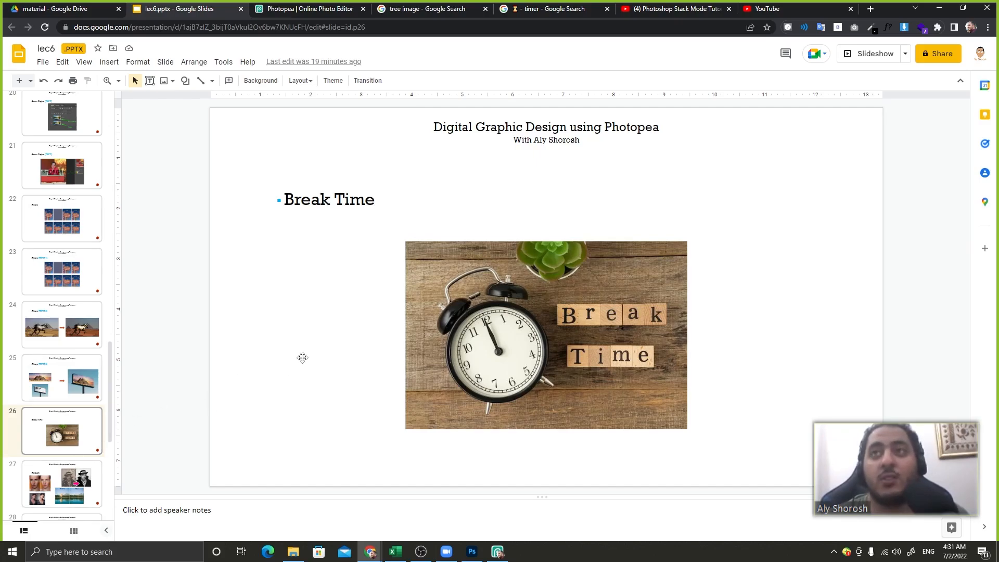
Switch to the horse photo in Photopea, hide the layer folder and select the Background layer
{"action": "left_click", "coordinate": [307, 9]}
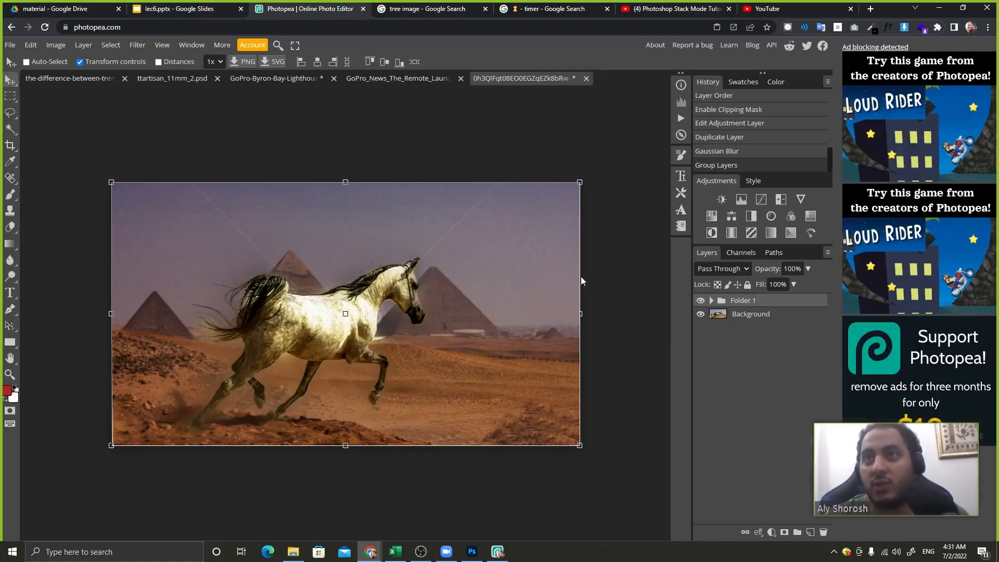
{"action": "left_click", "coordinate": [700, 301]}
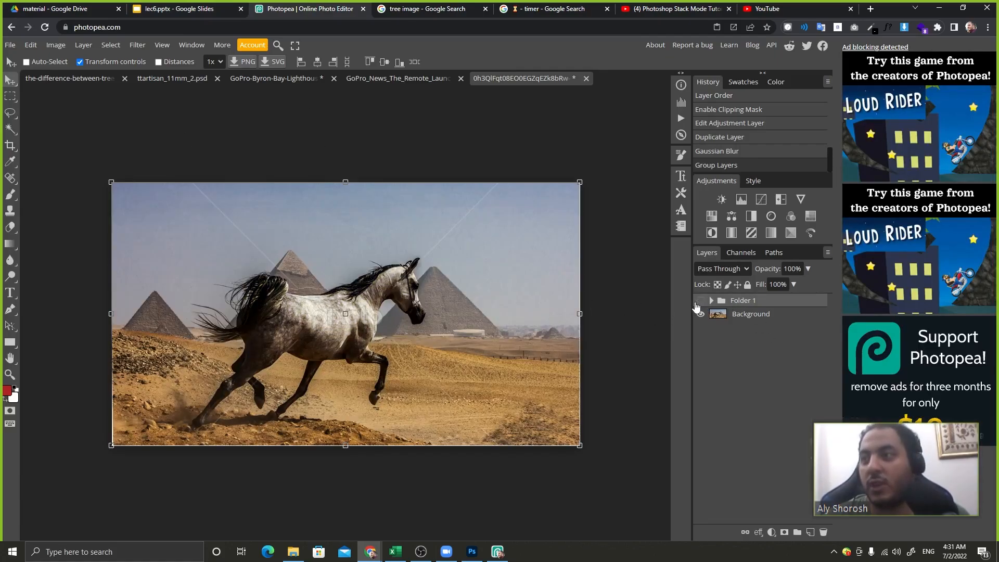
{"action": "left_click_drag", "start_coordinate": [736, 314], "coordinate": [809, 526]}
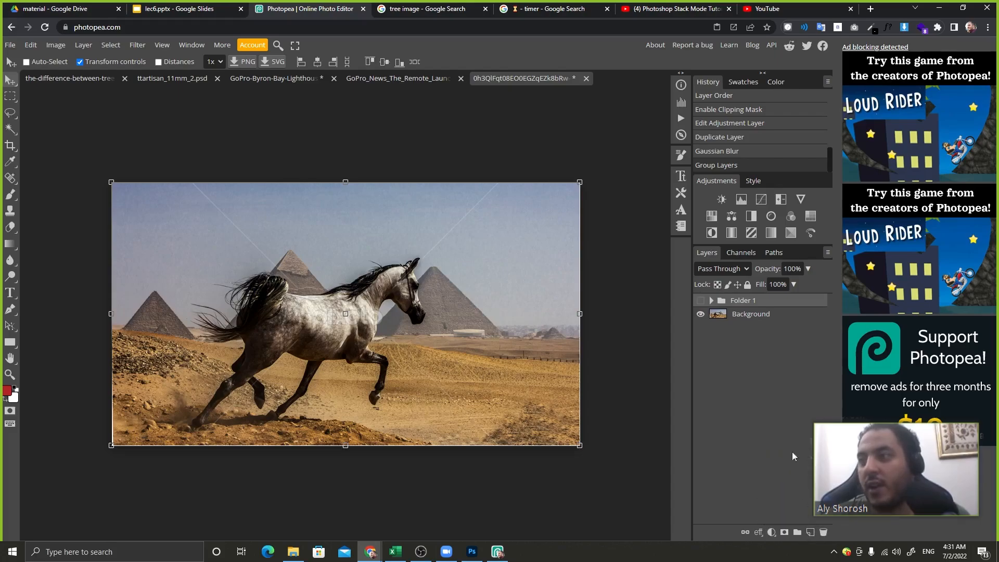
{"action": "left_click", "coordinate": [747, 316]}
{"action": "left_click_drag", "start_coordinate": [746, 317], "coordinate": [773, 398]}
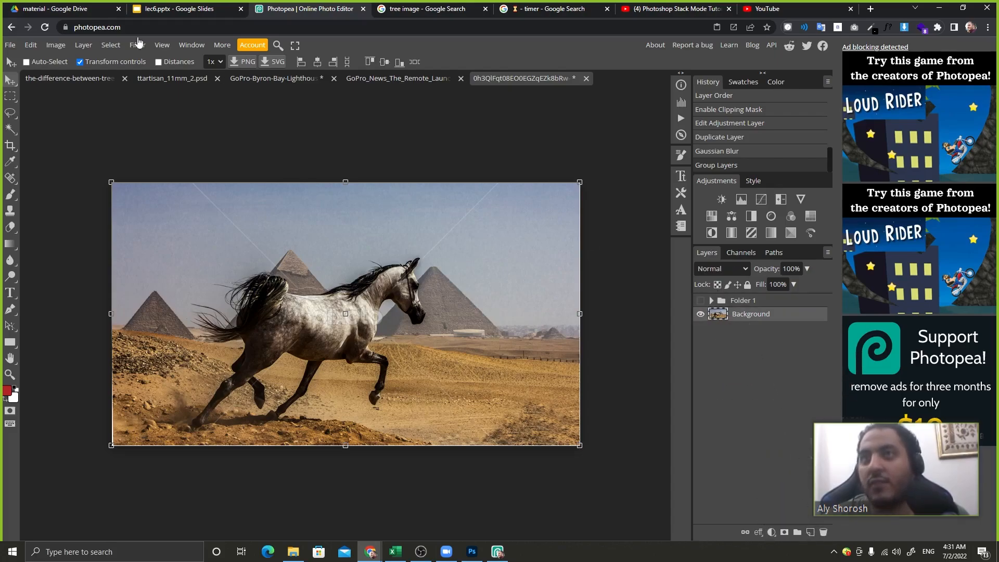
Try a Gaussian Blur with a 7.2 px radius directly on the Background layer, and undo it
{"action": "left_click", "coordinate": [137, 45]}
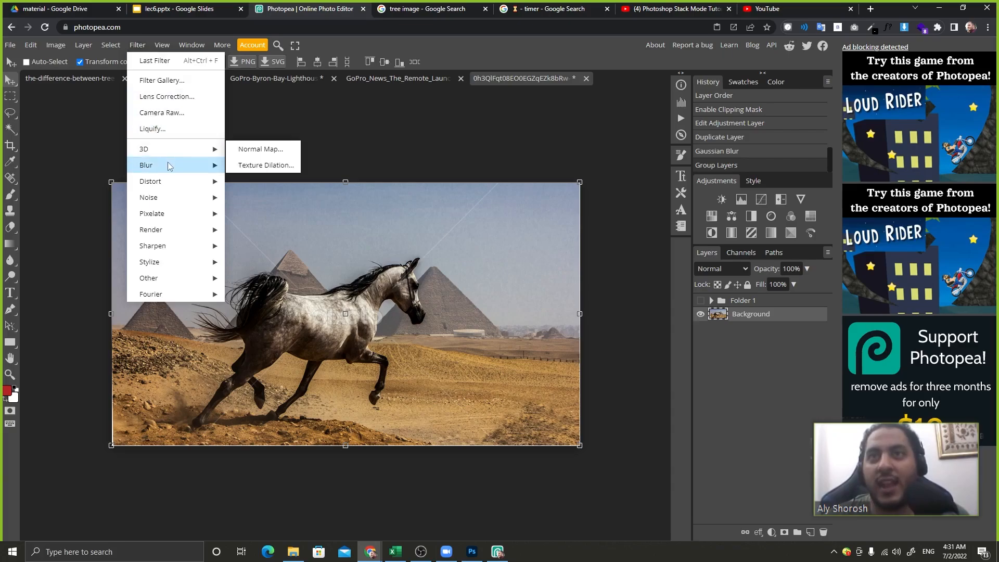
{"action": "mouse_move", "coordinate": [167, 165]}
{"action": "left_click", "coordinate": [262, 229]}
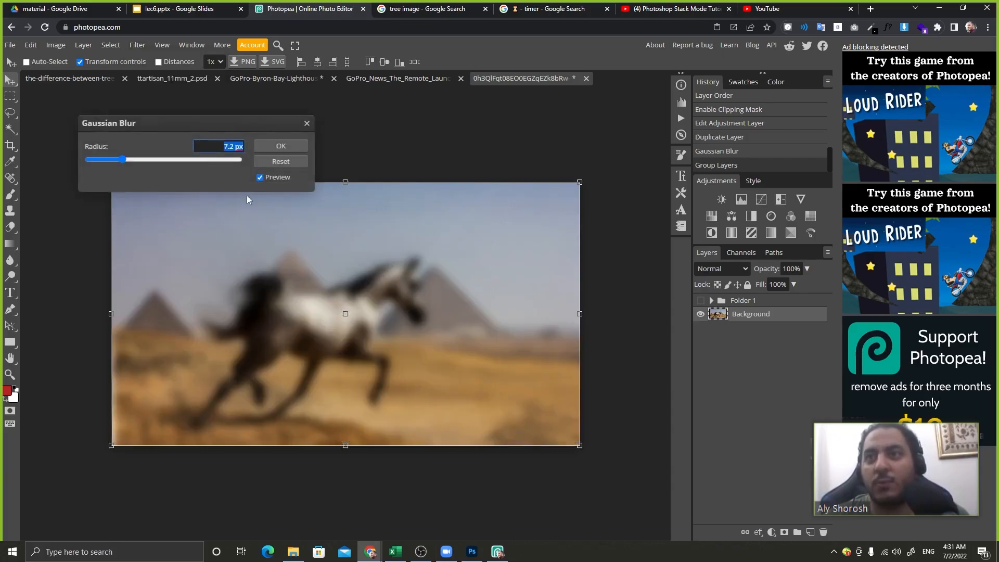
{"action": "left_click", "coordinate": [287, 149]}
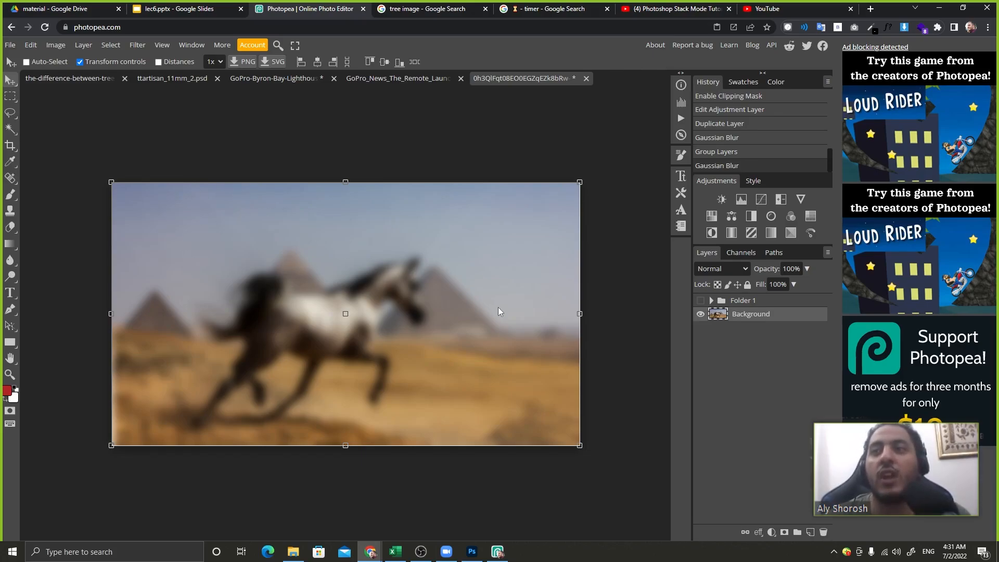
{"action": "key", "text": "ctrl+z"}
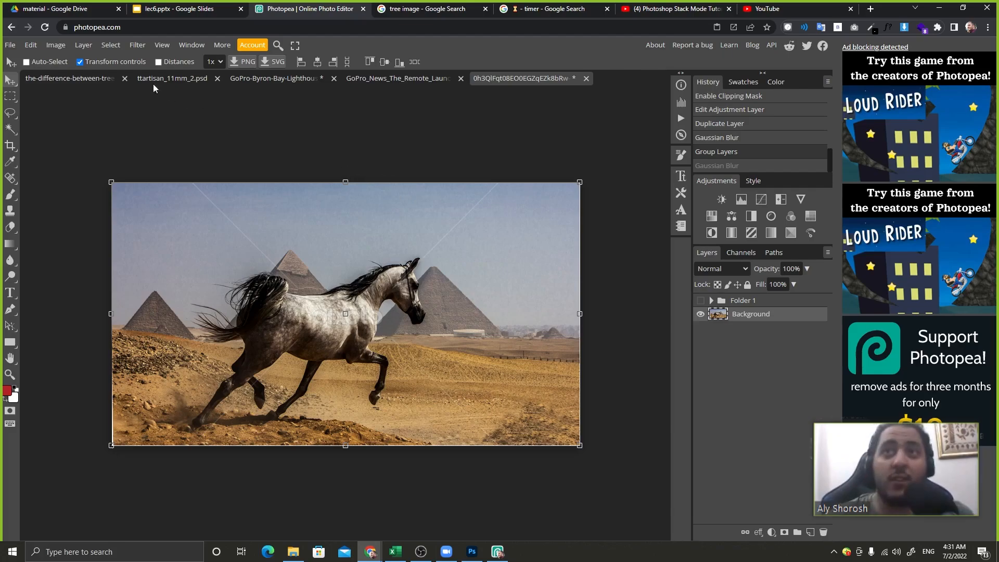
Convert the Background layer to a smart object and reapply the last used Gaussian Blur as a smart filter
{"action": "right_click", "coordinate": [779, 315]}
{"action": "left_click", "coordinate": [746, 347]}
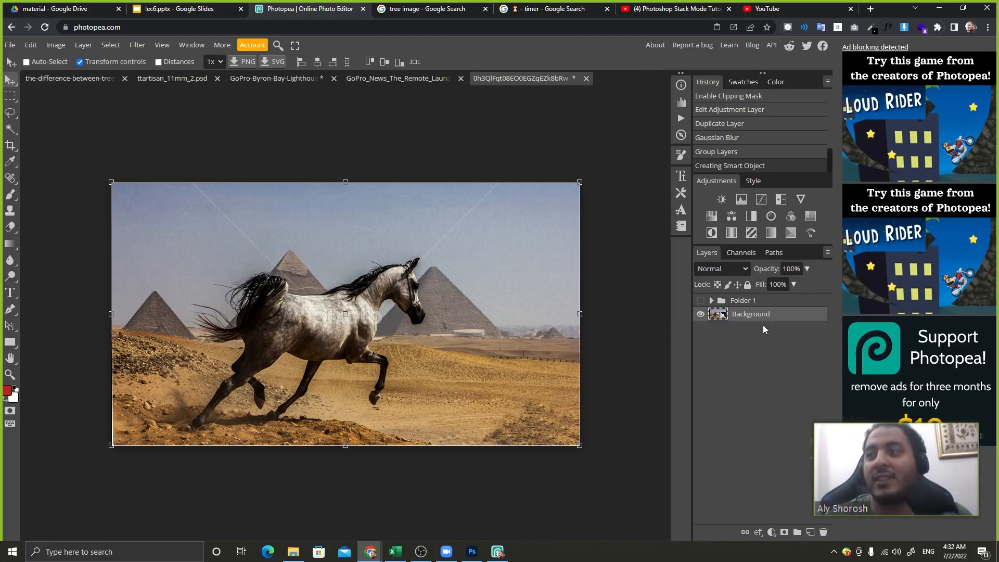
{"action": "left_click", "coordinate": [138, 45]}
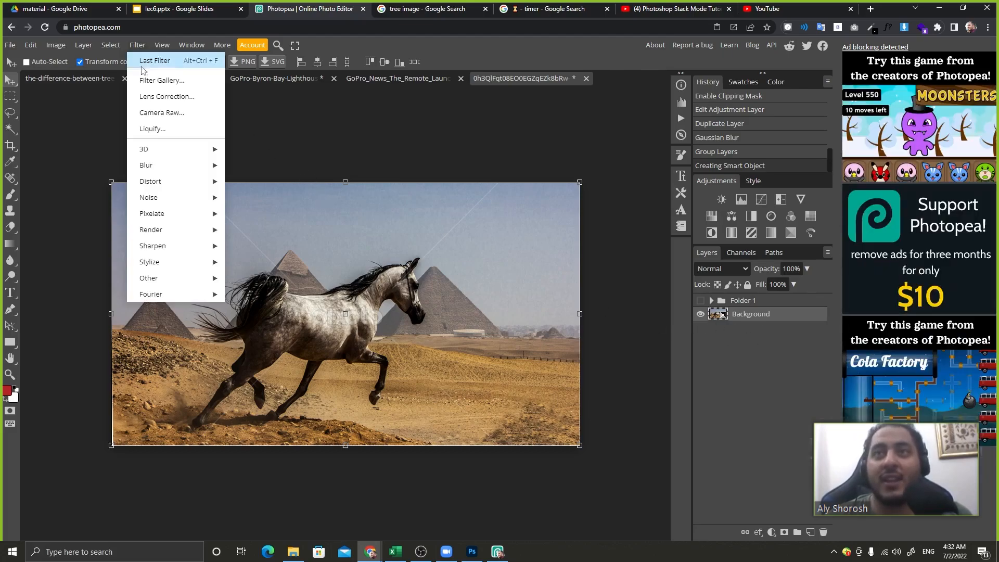
{"action": "left_click", "coordinate": [172, 63]}
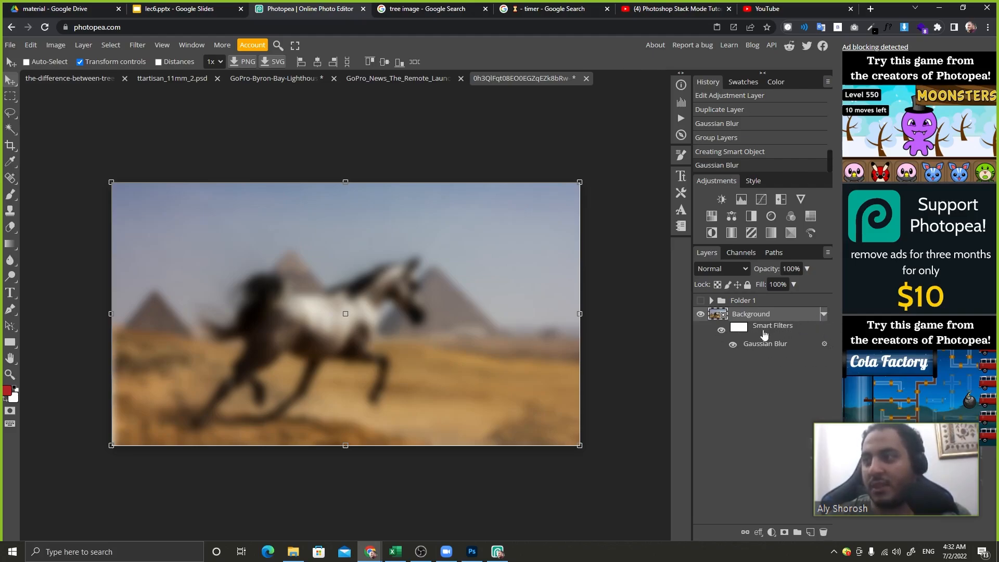
{"action": "left_click", "coordinate": [824, 315]}
{"action": "left_click", "coordinate": [824, 316]}
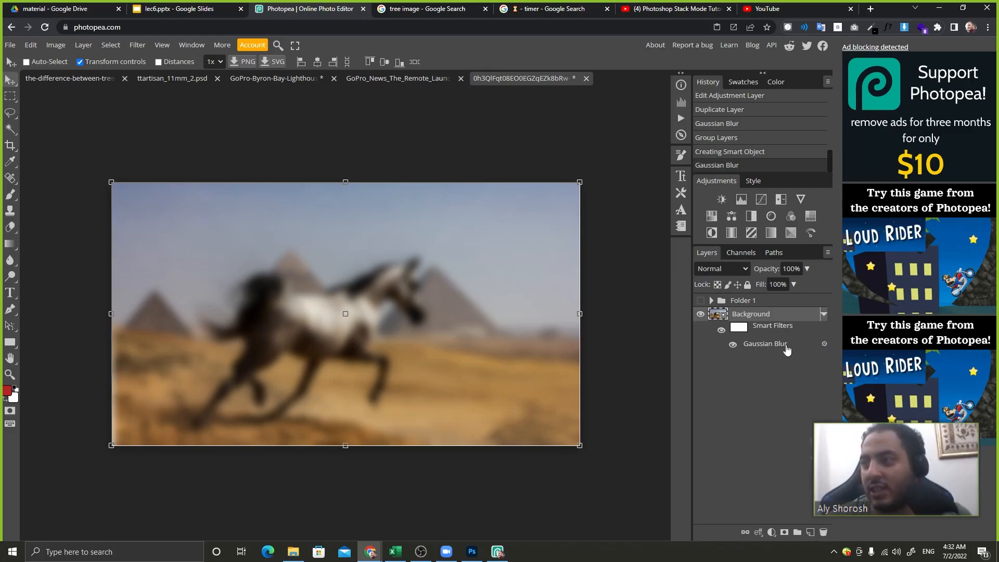
Inspect the blending options of the Gaussian Blur smart filter without changing them
{"action": "left_click", "coordinate": [825, 346]}
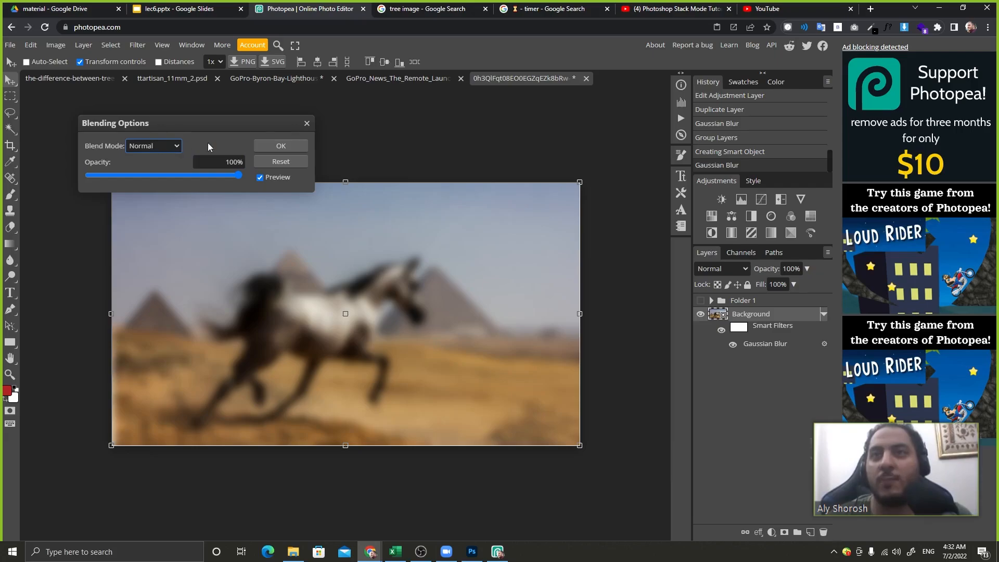
{"action": "left_click", "coordinate": [307, 124]}
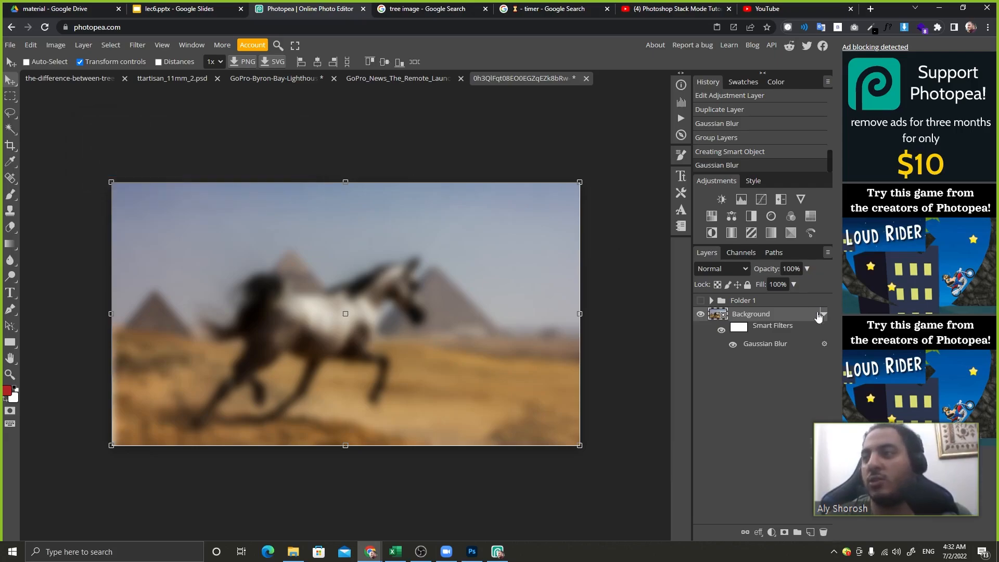
{"action": "left_click", "coordinate": [824, 344]}
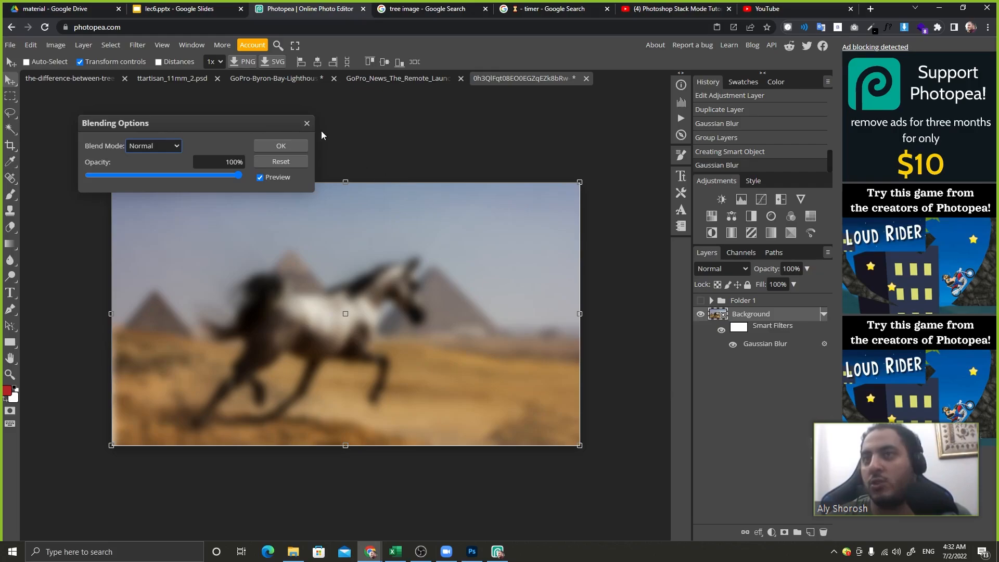
{"action": "left_click", "coordinate": [308, 125]}
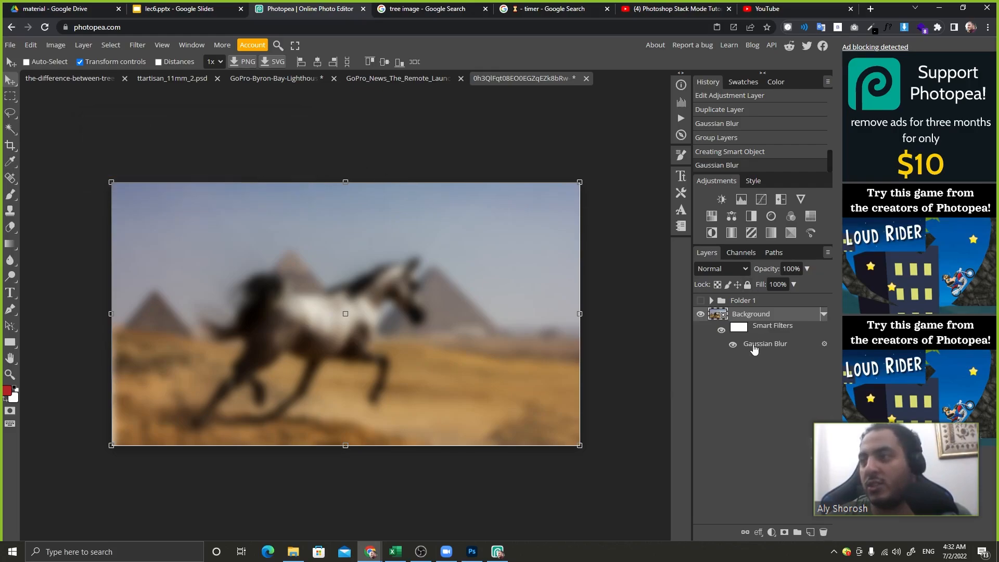
Reopen the Gaussian Blur smart filter's settings and readjust its radius slightly
{"action": "double_click", "coordinate": [756, 344]}
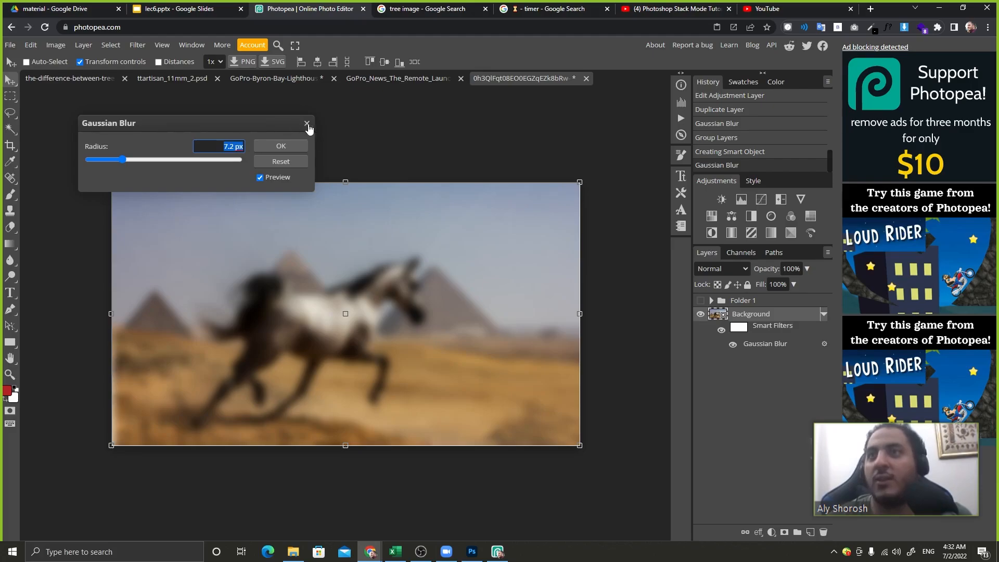
{"action": "left_click_drag", "start_coordinate": [122, 160], "coordinate": [124, 183]}
{"action": "left_click", "coordinate": [300, 143]}
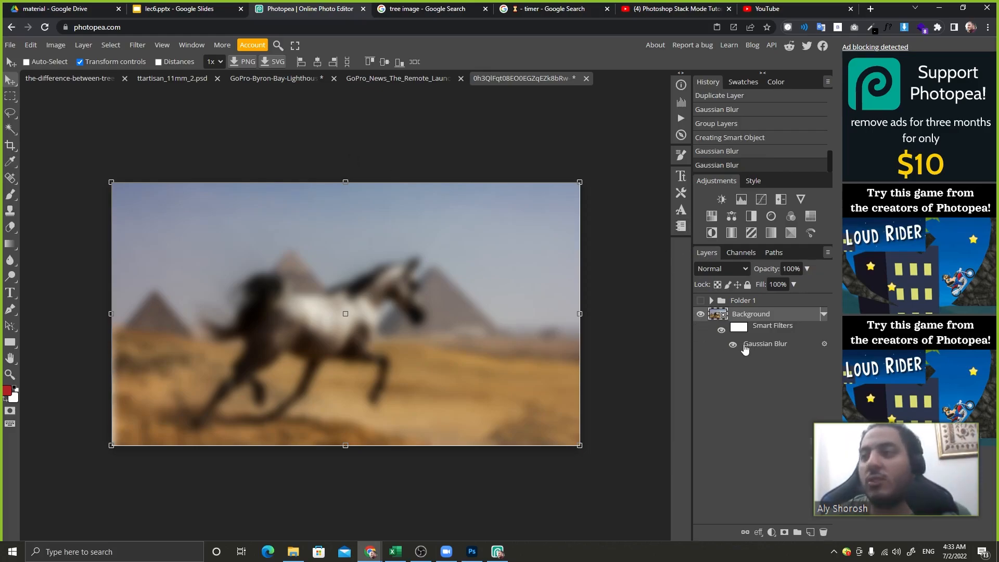
Add a Noise smart filter of 20 % with Uniform distribution to the Background layer
{"action": "left_click", "coordinate": [138, 47]}
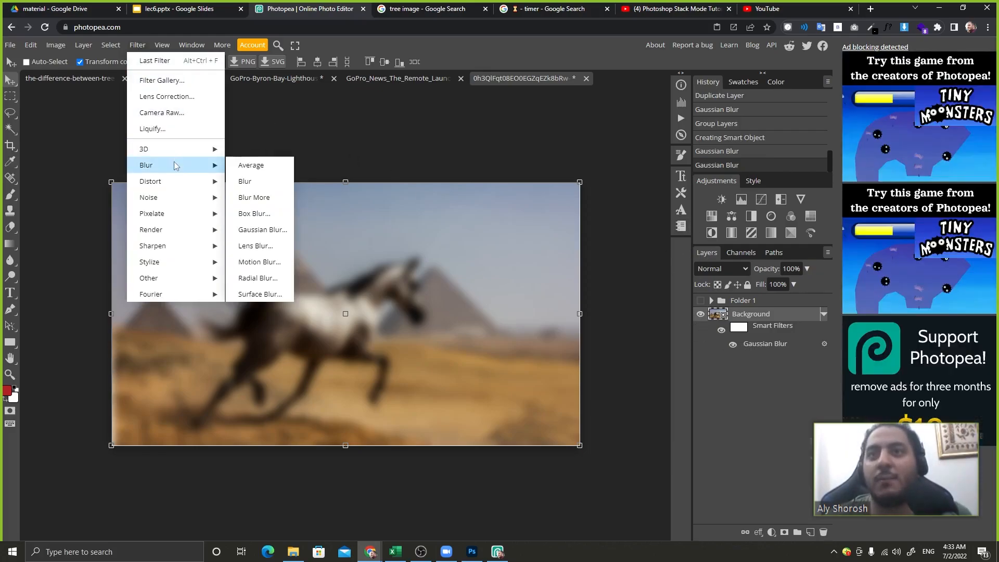
{"action": "mouse_move", "coordinate": [199, 198]}
{"action": "left_click", "coordinate": [257, 198]}
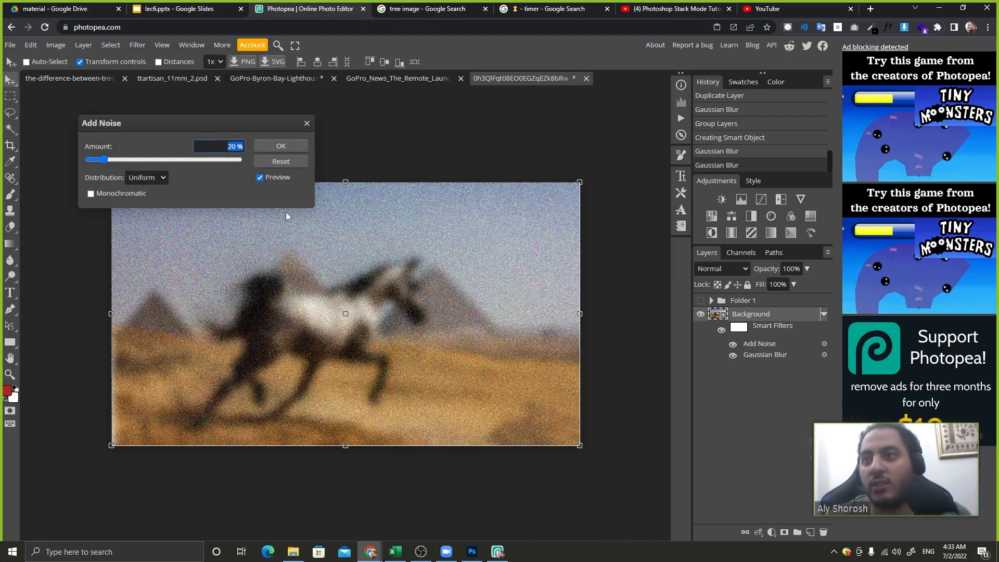
{"action": "left_click", "coordinate": [277, 151]}
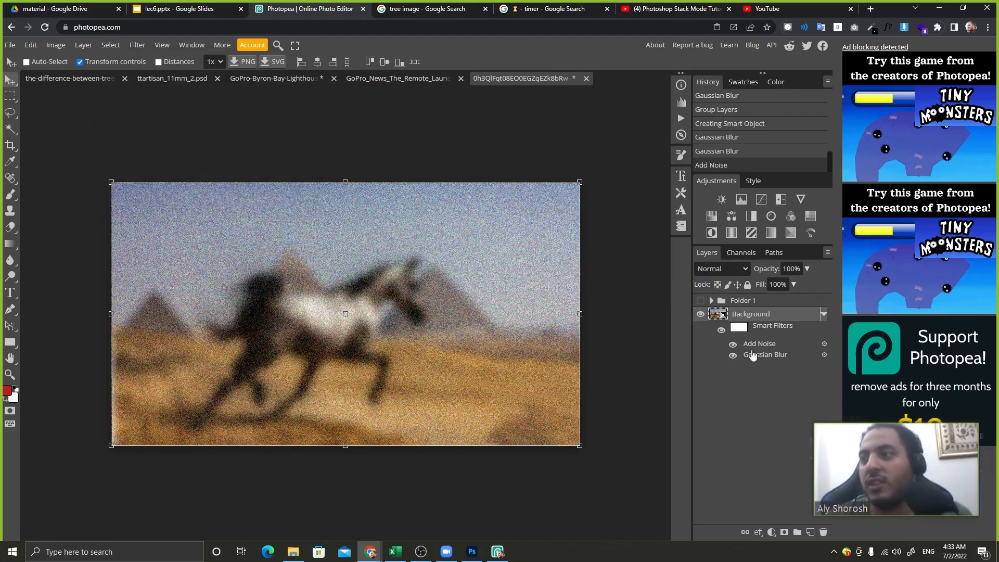
{"action": "left_click", "coordinate": [824, 315]}
{"action": "left_click", "coordinate": [824, 314]}
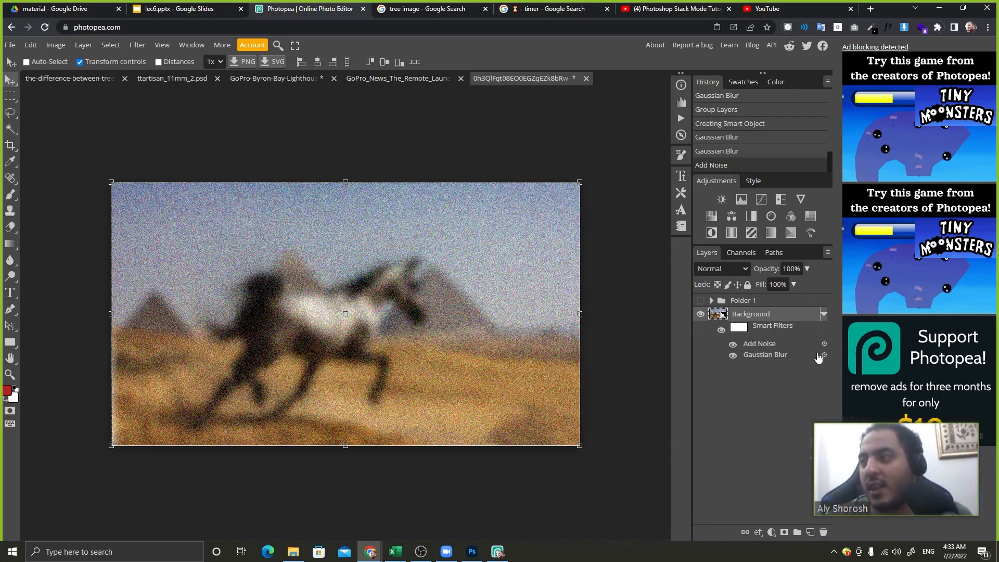
Set the amount of the Add Noise smart filter to 24 %
{"action": "double_click", "coordinate": [756, 345]}
{"action": "mouse_move", "coordinate": [104, 159]}
{"action": "left_mouse_down"}
{"action": "mouse_move", "coordinate": [192, 171]}
{"action": "mouse_move", "coordinate": [108, 174]}
{"action": "left_mouse_up"}
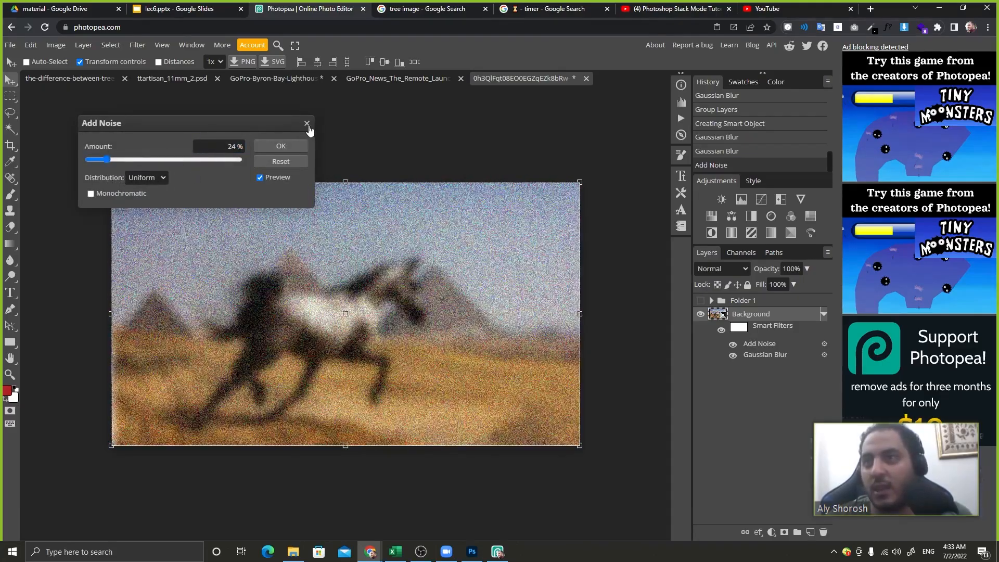
{"action": "left_click", "coordinate": [292, 147]}
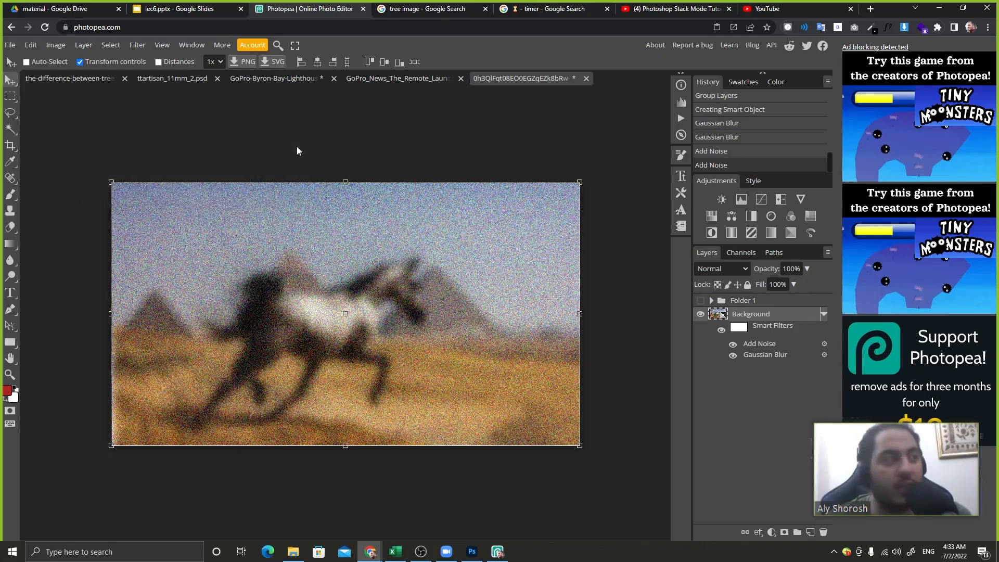
Compare the image with and without the Gaussian Blur, the Add Noise filter and all smart filters by toggling their visibility
{"action": "left_click", "coordinate": [733, 358]}
{"action": "left_click", "coordinate": [733, 358]}
{"action": "left_click", "coordinate": [733, 358]}
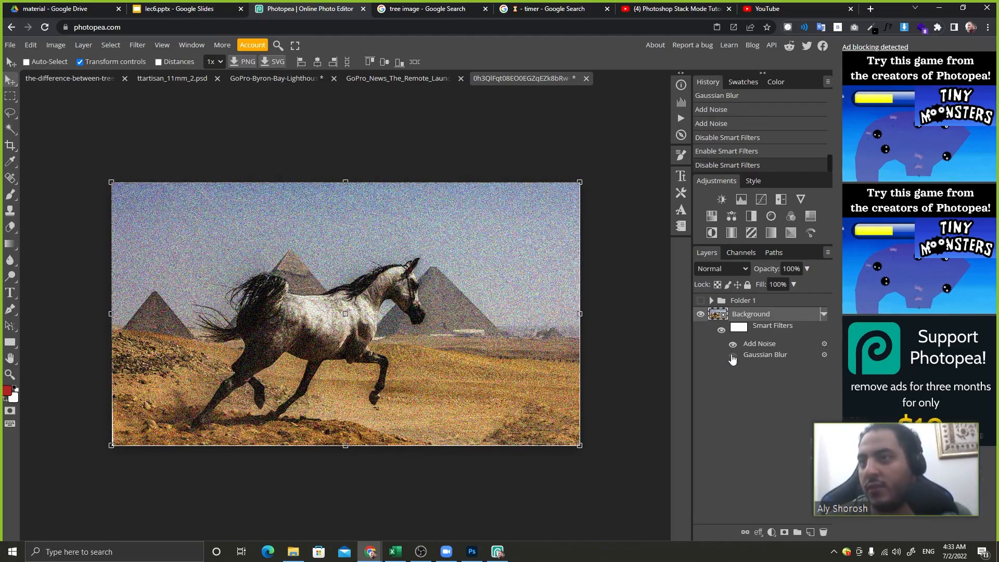
{"action": "left_click", "coordinate": [733, 358]}
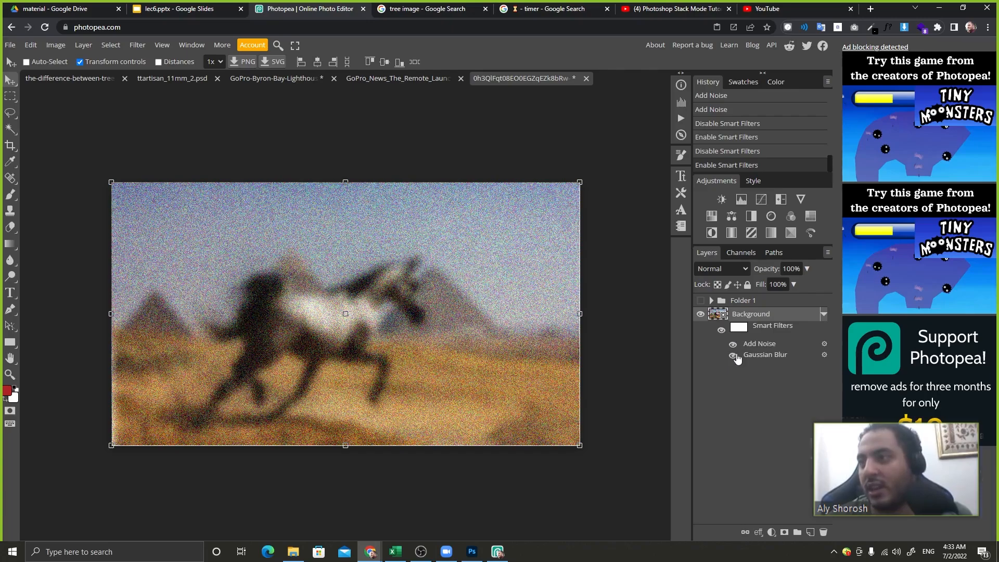
{"action": "left_click", "coordinate": [734, 357]}
{"action": "left_click", "coordinate": [735, 358]}
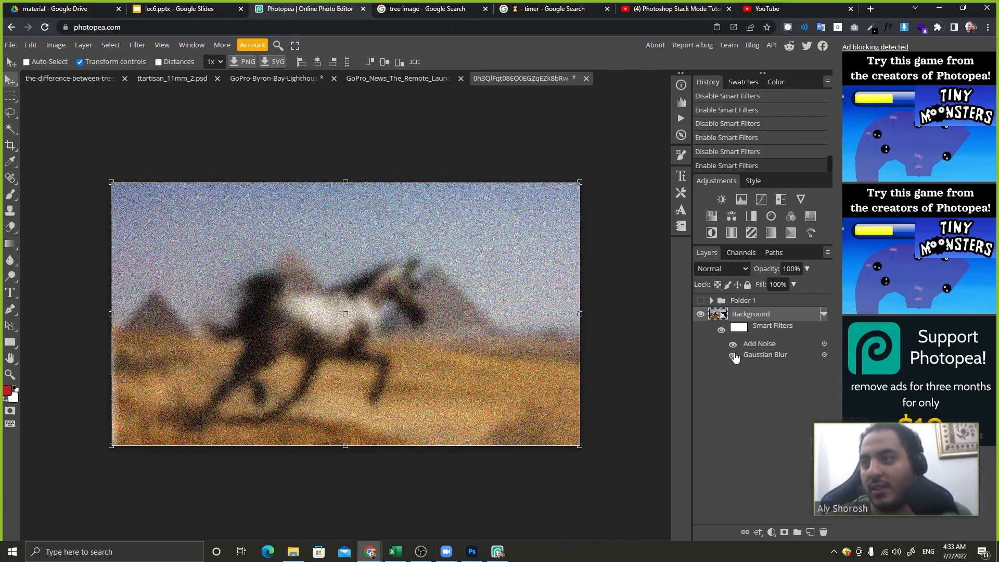
{"action": "left_click", "coordinate": [734, 345]}
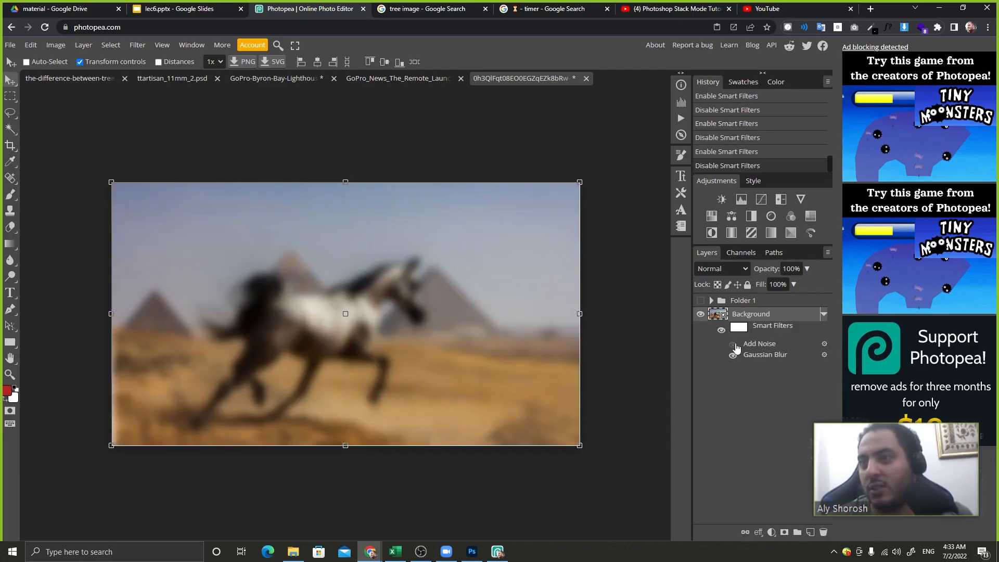
{"action": "left_click", "coordinate": [734, 345]}
{"action": "left_click", "coordinate": [722, 331]}
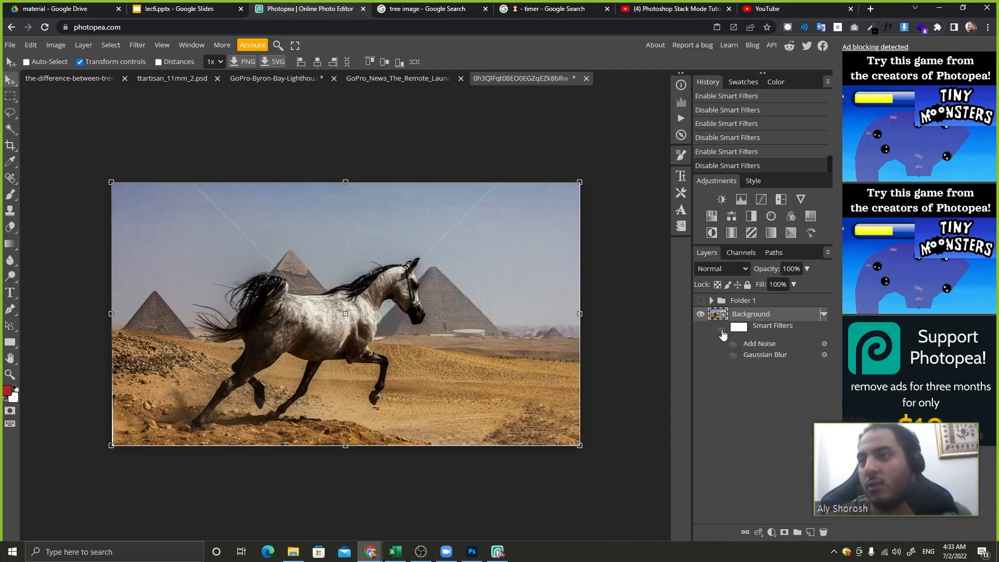
{"action": "left_click", "coordinate": [722, 331]}
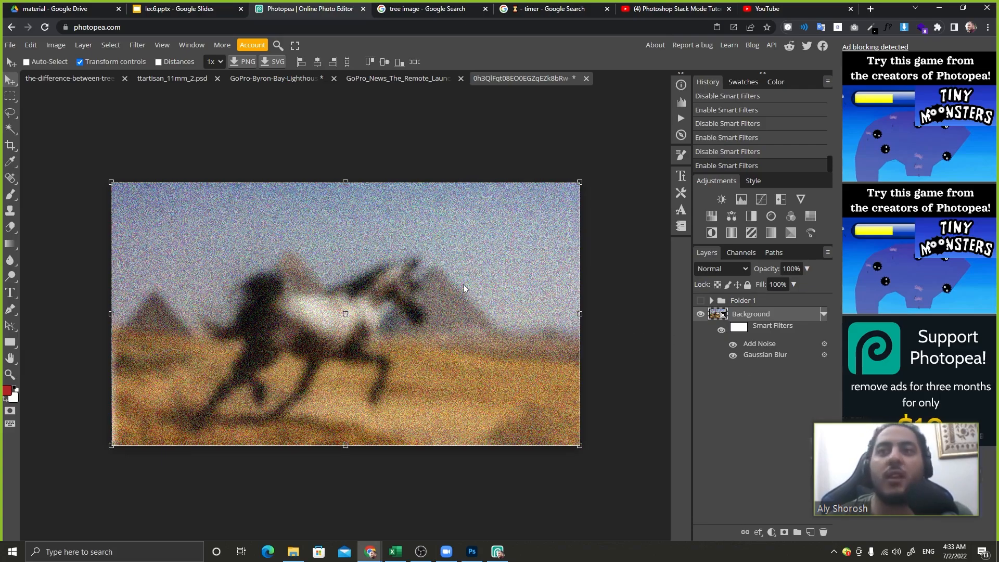
Paint black over the horse on the Background layer's smart filter mask with a greatly enlarged brush, and shrink the brush again
{"action": "left_click", "coordinate": [743, 328]}
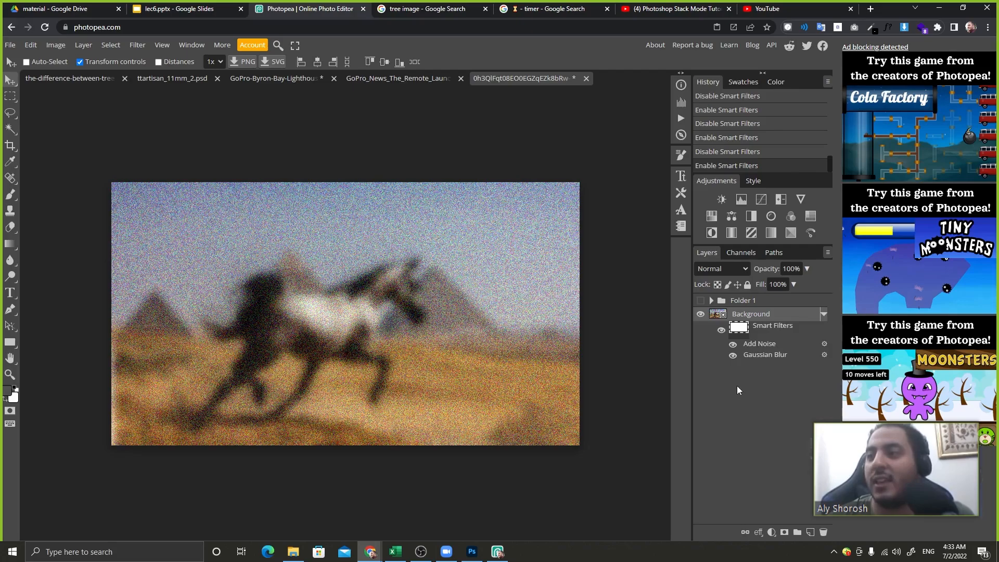
{"action": "left_click", "coordinate": [755, 343]}
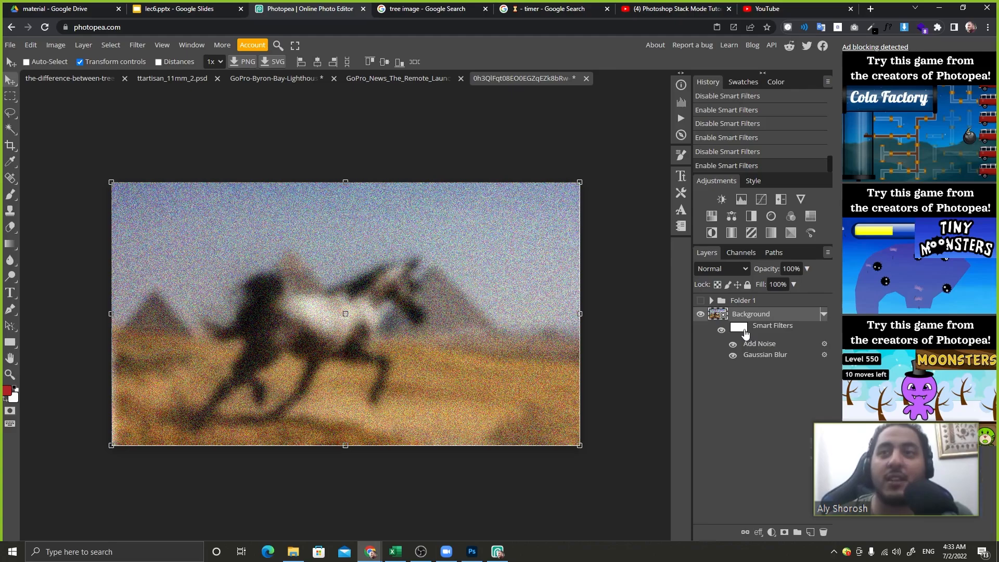
{"action": "left_click", "coordinate": [746, 332]}
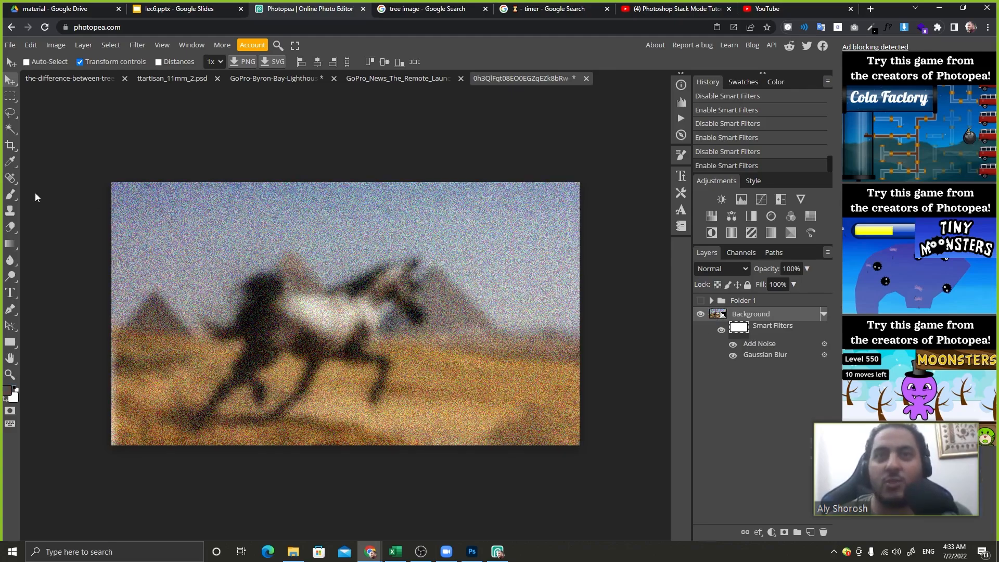
{"action": "left_click", "coordinate": [11, 195]}
{"action": "key", "text": "d"}
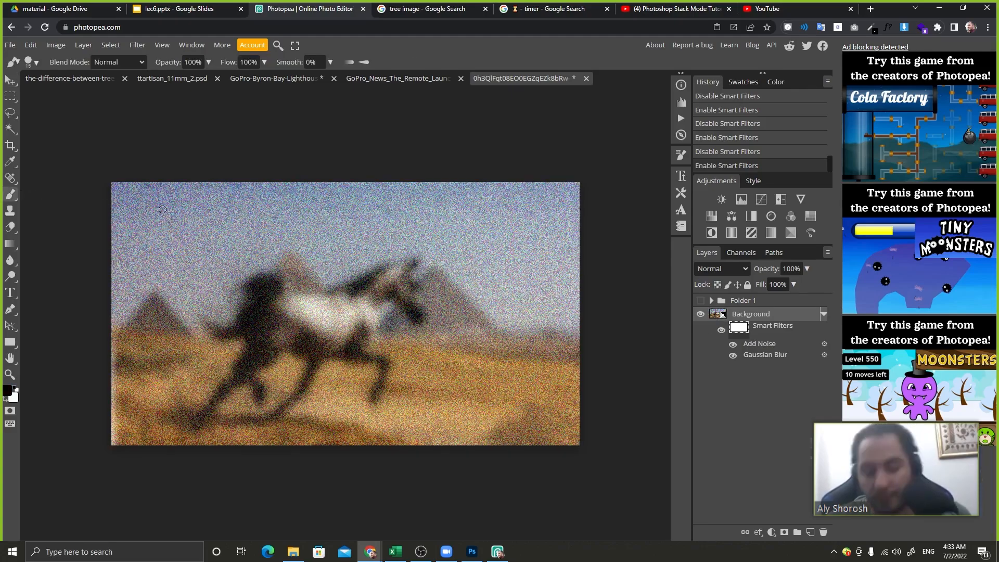
{"action": "key", "text": "bracketright"}
{"action": "key", "text": "bracketright"}
{"action": "key", "text": "bracketright"}
{"action": "key", "text": "bracketright"}
{"action": "key", "text": "bracketright"}
{"action": "key", "text": "bracketright"}
{"action": "key", "text": "bracketright"}
{"action": "key", "text": "bracketright"}
{"action": "key", "text": "bracketright"}
{"action": "key", "text": "bracketright"}
{"action": "key", "text": "bracketright"}
{"action": "key", "text": "bracketright"}
{"action": "key", "text": "bracketright"}
{"action": "key", "text": "bracketright"}
{"action": "key", "text": "bracketright"}
{"action": "key", "text": "bracketright"}
{"action": "key", "text": "bracketright"}
{"action": "key", "text": "bracketright"}
{"action": "key", "text": "bracketright"}
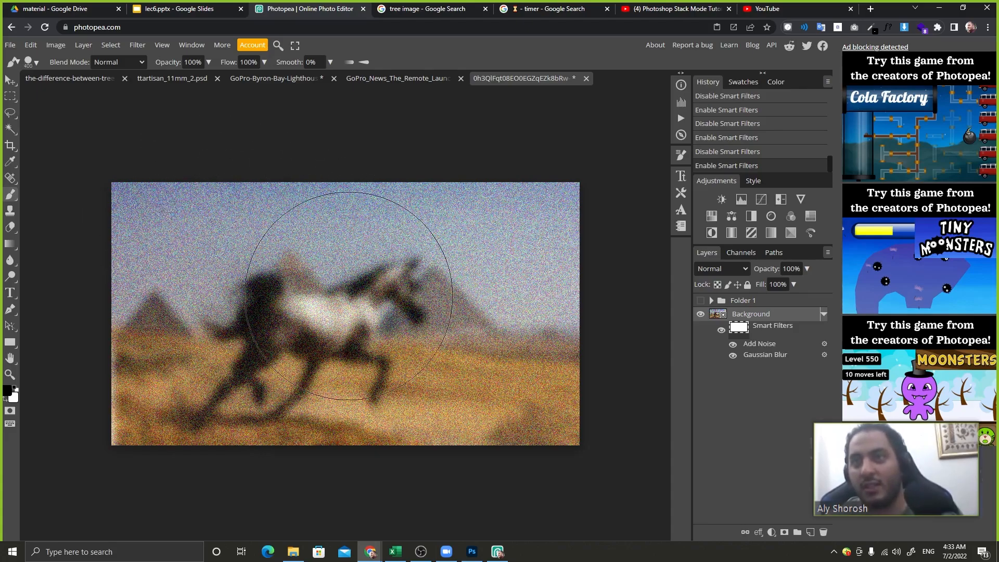
{"action": "left_click", "coordinate": [333, 306]}
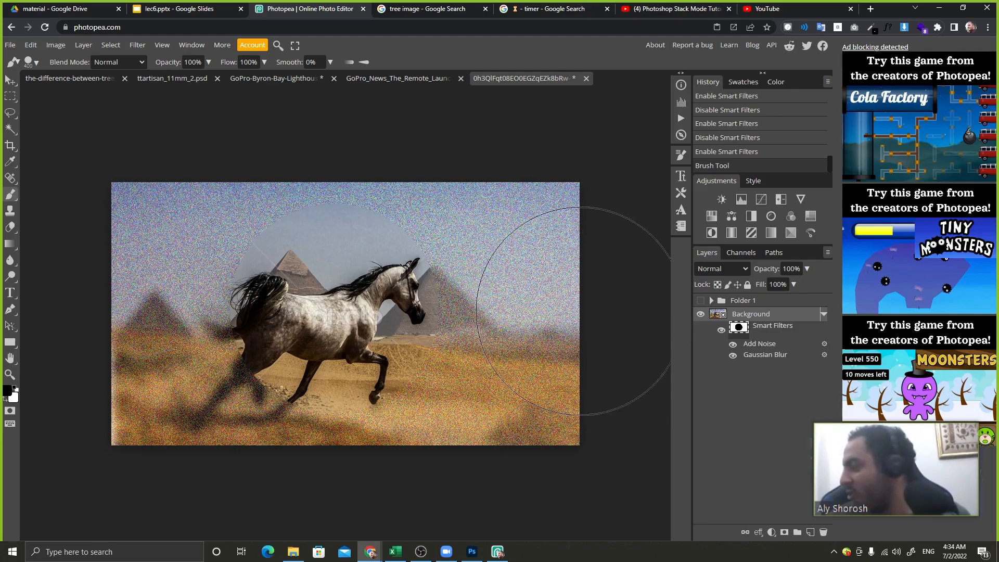
{"action": "key", "text": "bracketleft"}
{"action": "key", "text": "bracketleft"}
{"action": "key", "text": "bracketleft"}
{"action": "key", "text": "bracketleft"}
{"action": "key", "text": "bracketleft"}
{"action": "key", "text": "bracketleft"}
{"action": "key", "text": "bracketleft"}
{"action": "key", "text": "bracketleft"}
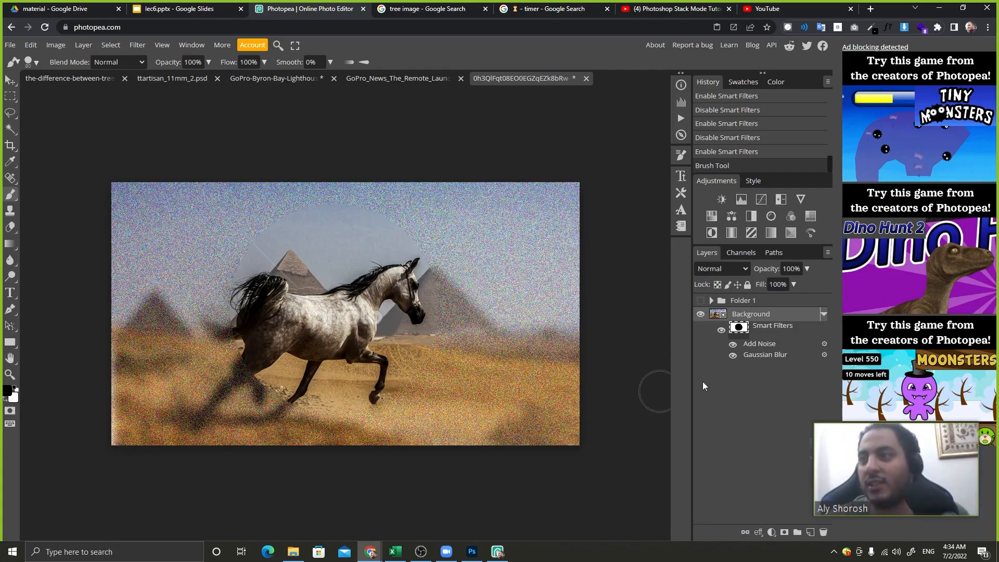
Compare the masked image with the Add Noise filter and the Gaussian Blur filter switched off in turn
{"action": "left_click", "coordinate": [733, 346]}
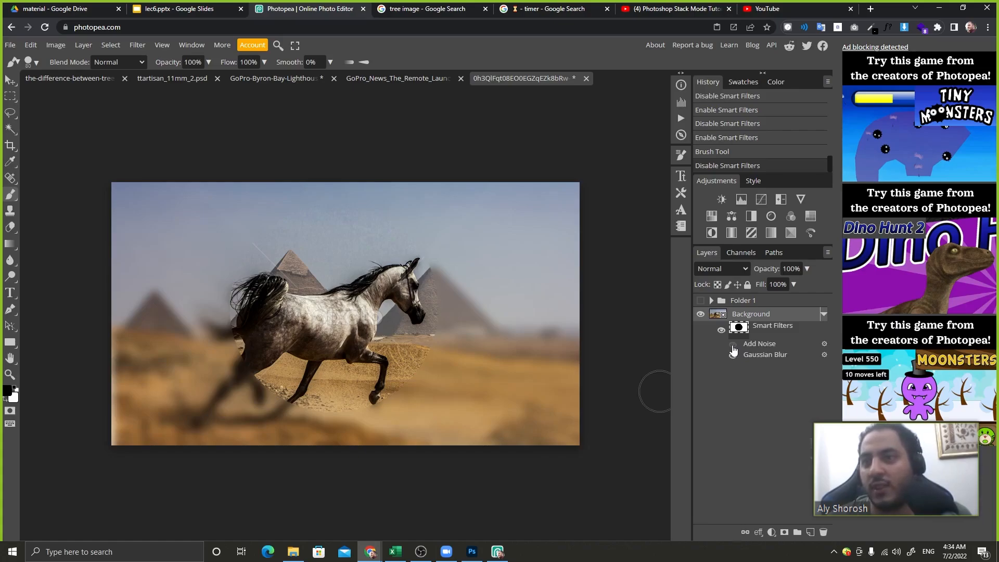
{"action": "left_click", "coordinate": [734, 345]}
{"action": "left_click", "coordinate": [734, 356]}
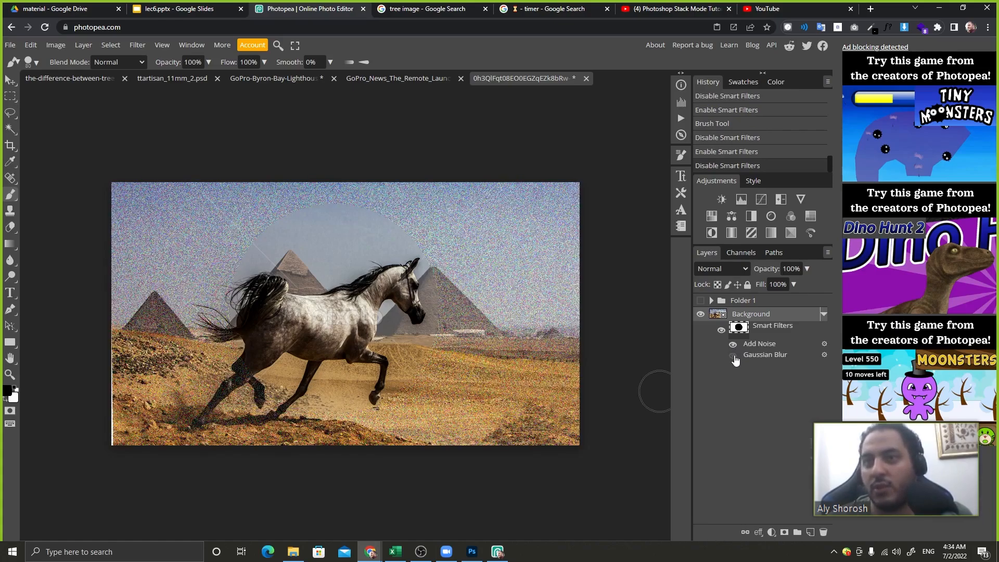
{"action": "left_click", "coordinate": [734, 356]}
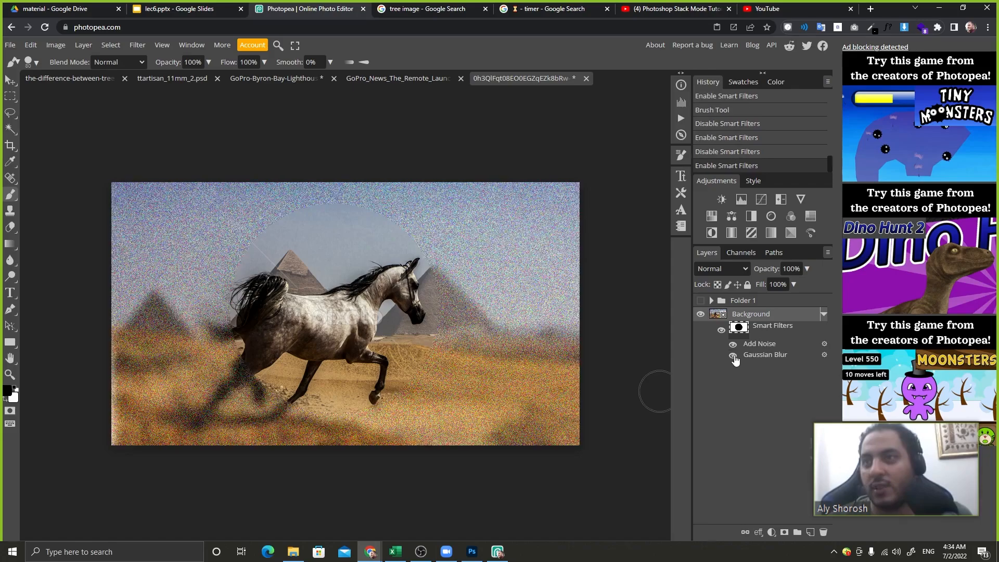
Feather the smart filter mask by 100 px and reduce the feather to 8.64 px
{"action": "left_click", "coordinate": [739, 329]}
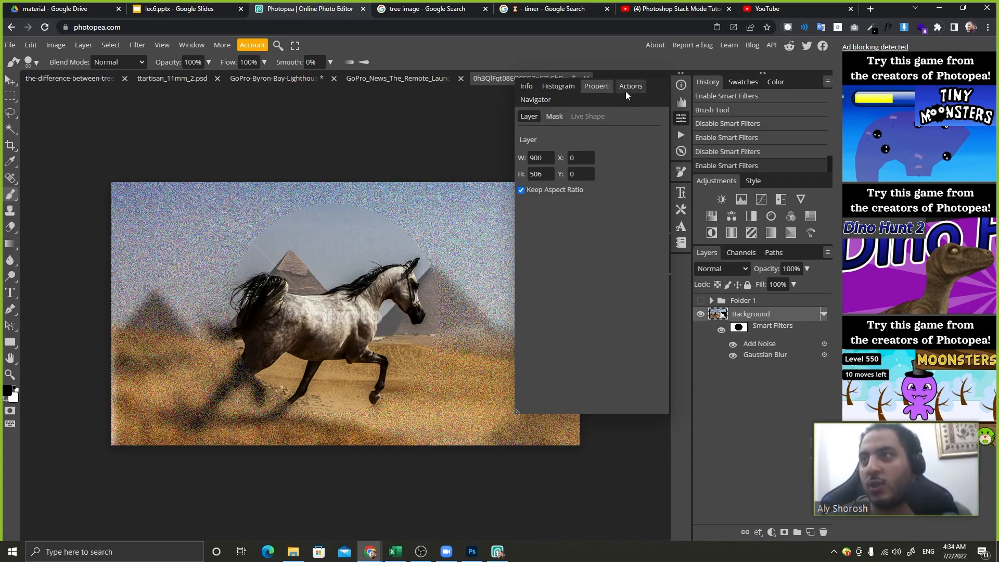
{"action": "left_click", "coordinate": [560, 117]}
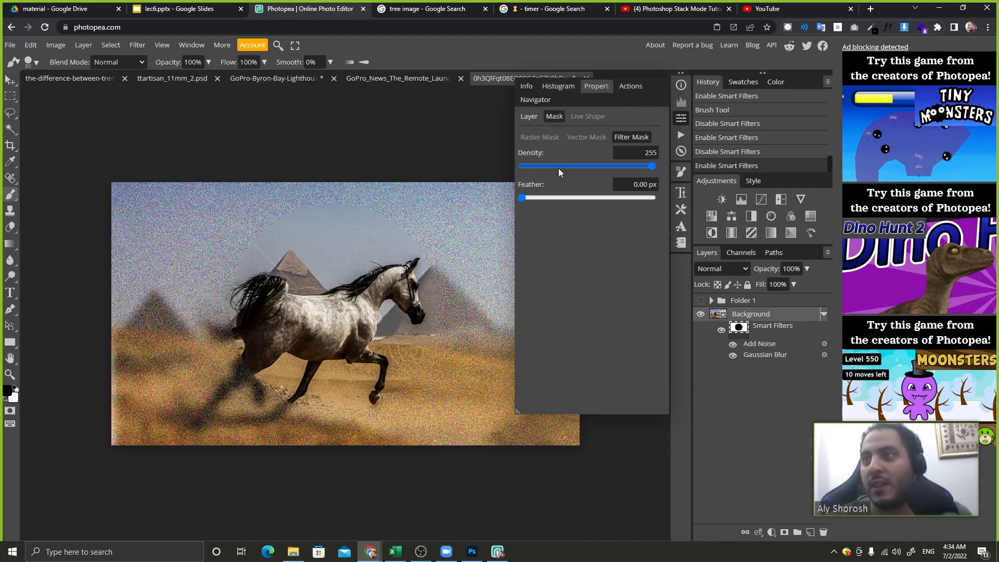
{"action": "left_click_drag", "start_coordinate": [522, 197], "coordinate": [671, 177]}
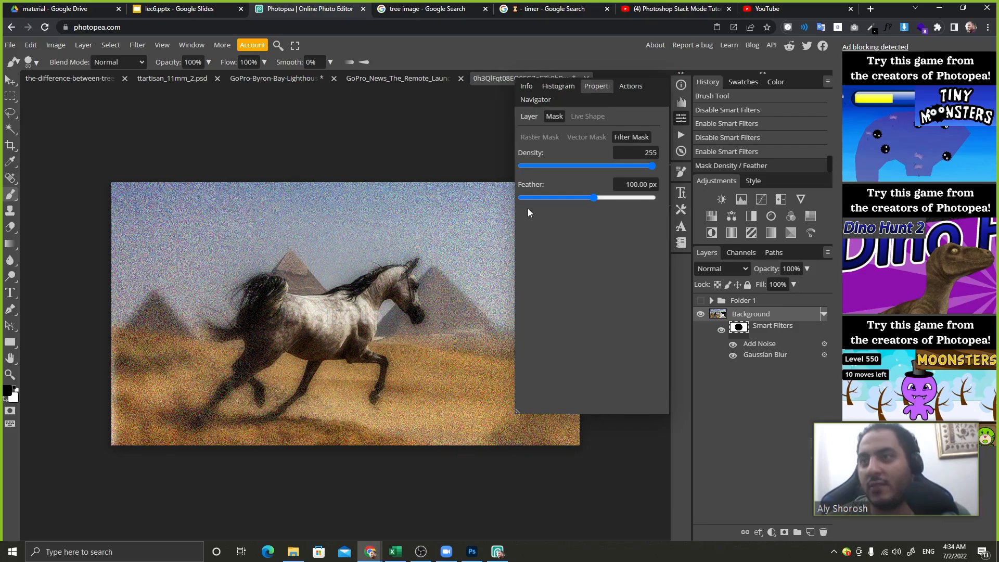
{"action": "left_click_drag", "start_coordinate": [548, 198], "coordinate": [551, 197]}
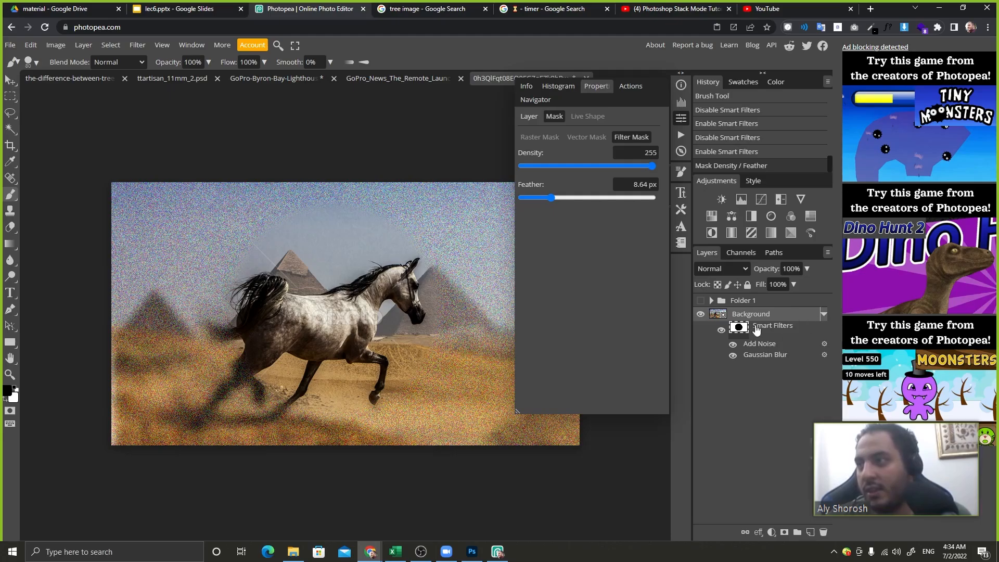
Undo the mask edits and all smart filter changes back to the plain Background layer, and close the layer and mask properties
{"action": "key", "text": "ctrl+z"}
{"action": "key", "text": "ctrl+z"}
{"action": "key", "text": "ctrl+z"}
{"action": "key", "text": "ctrl+z"}
{"action": "key", "text": "ctrl+z"}
{"action": "key", "text": "ctrl+z"}
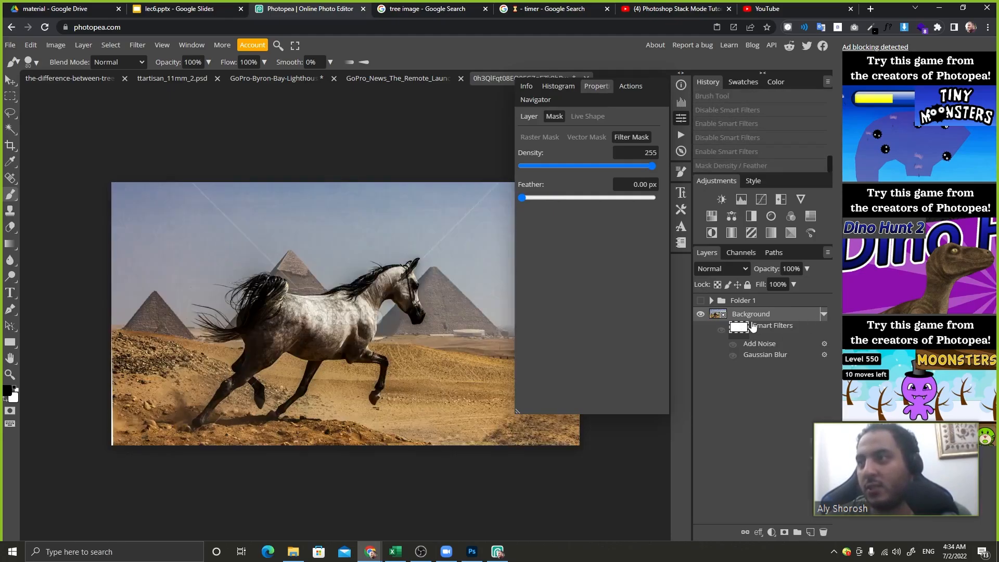
{"action": "key", "text": "ctrl+z"}
{"action": "key", "text": "ctrl+z"}
{"action": "key", "text": "ctrl+z"}
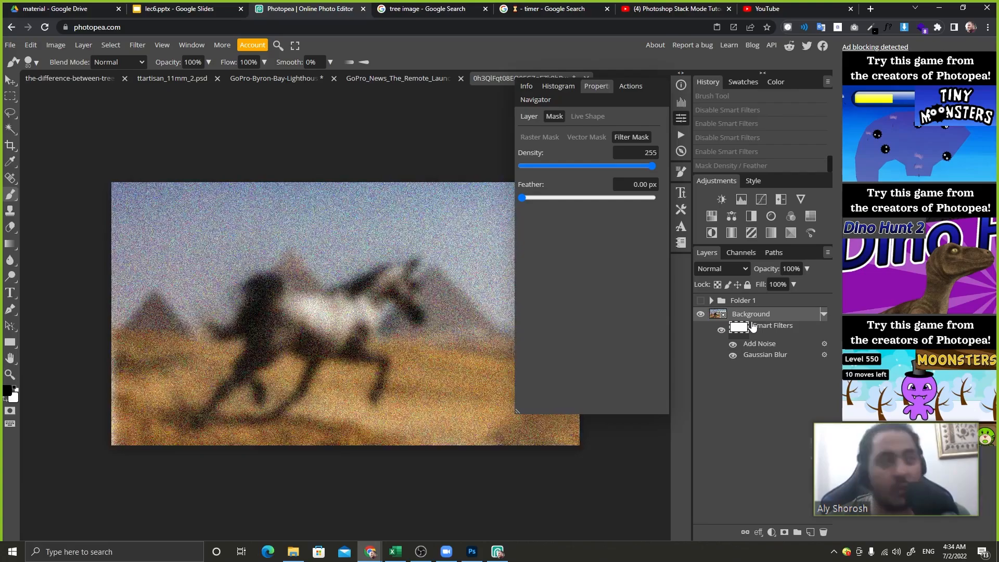
{"action": "key", "text": "ctrl+z"}
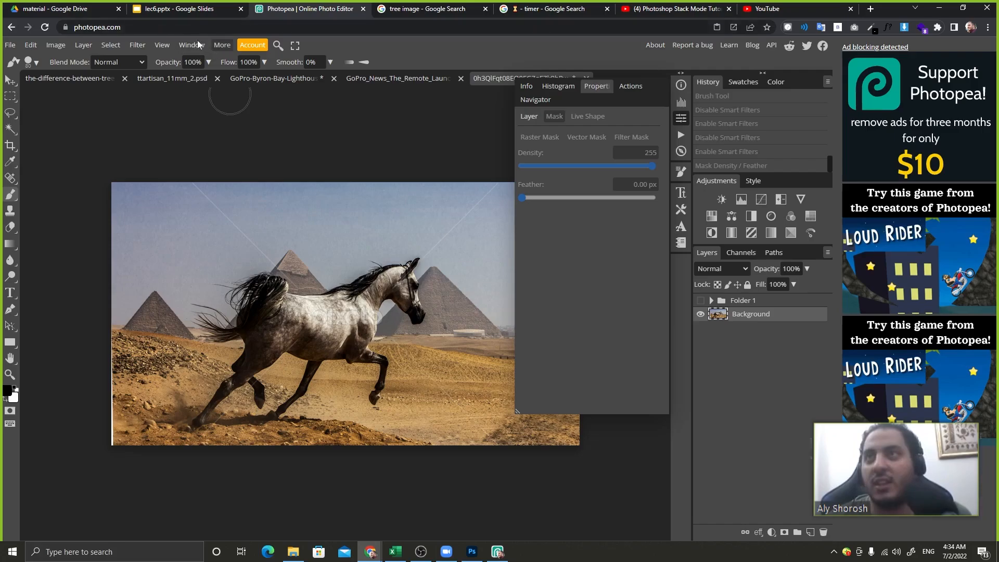
{"action": "right_click", "coordinate": [608, 88]}
{"action": "left_click", "coordinate": [613, 98]}
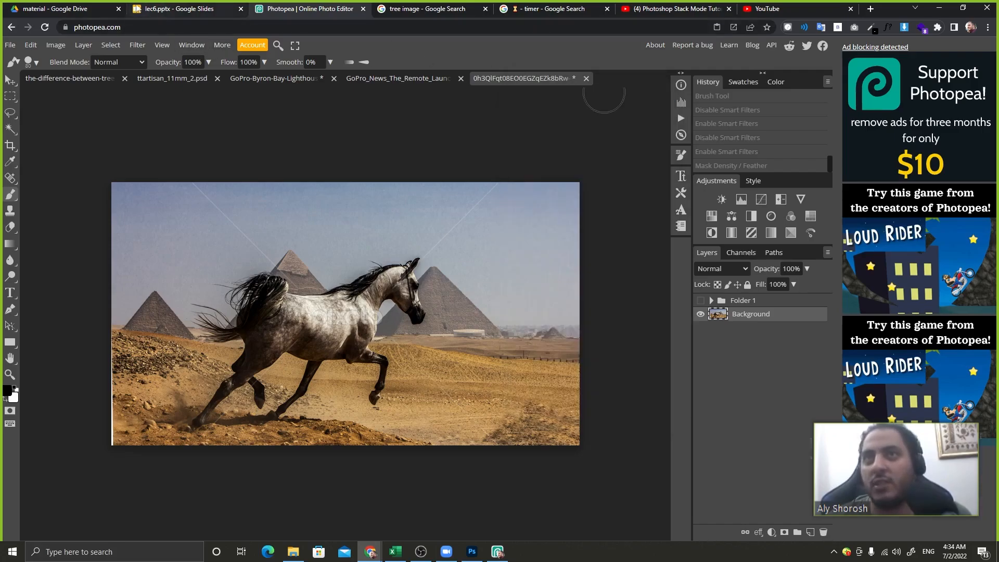
Apply a Radial Blur in Zoom mode with amount 4, X position 67% and Y position 41%, comparing before and after through undo and redo
{"action": "left_click", "coordinate": [137, 49]}
{"action": "mouse_move", "coordinate": [173, 232]}
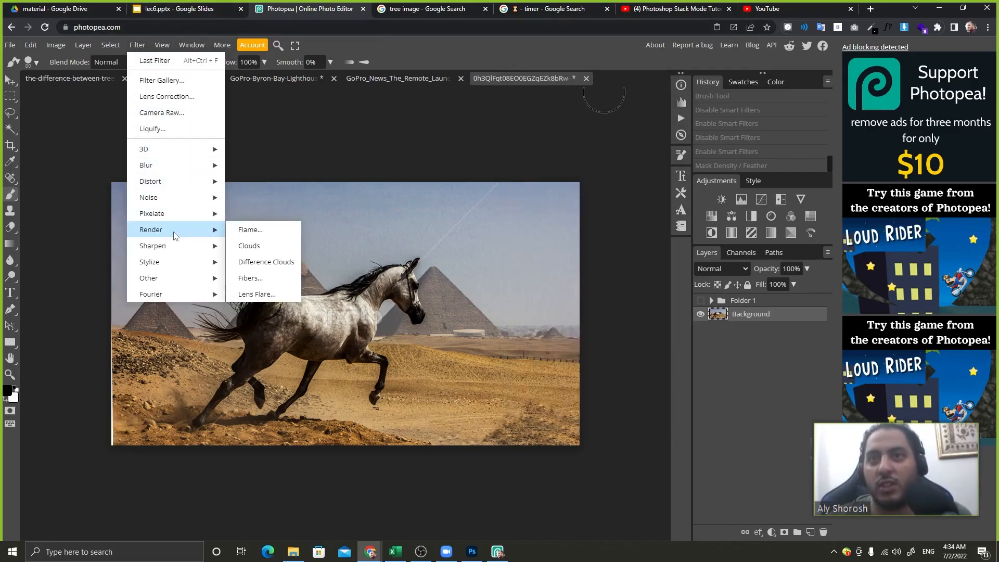
{"action": "mouse_move", "coordinate": [172, 165]}
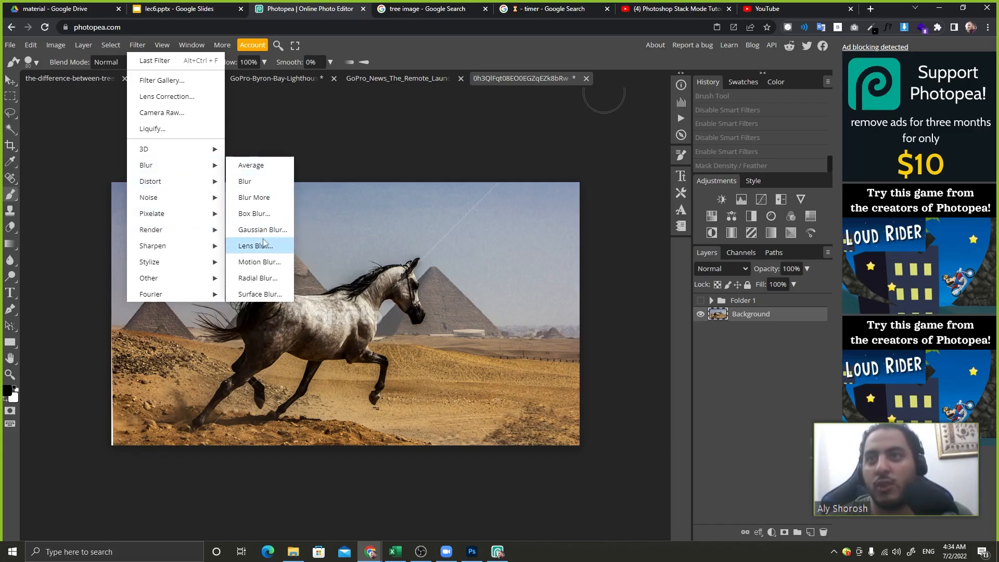
{"action": "left_click", "coordinate": [260, 279]}
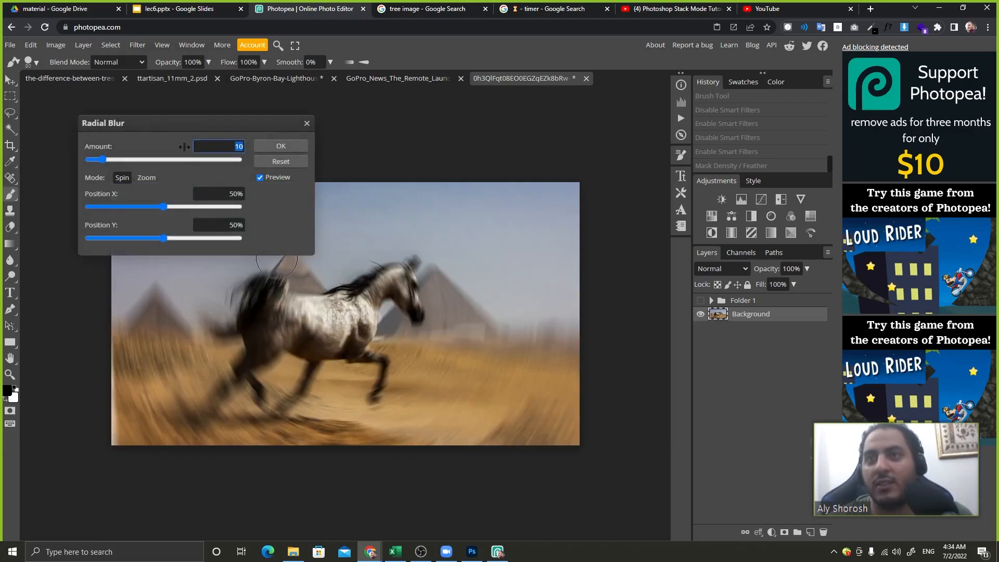
{"action": "left_click_drag", "start_coordinate": [170, 129], "coordinate": [146, 79]}
{"action": "left_click", "coordinate": [69, 130]}
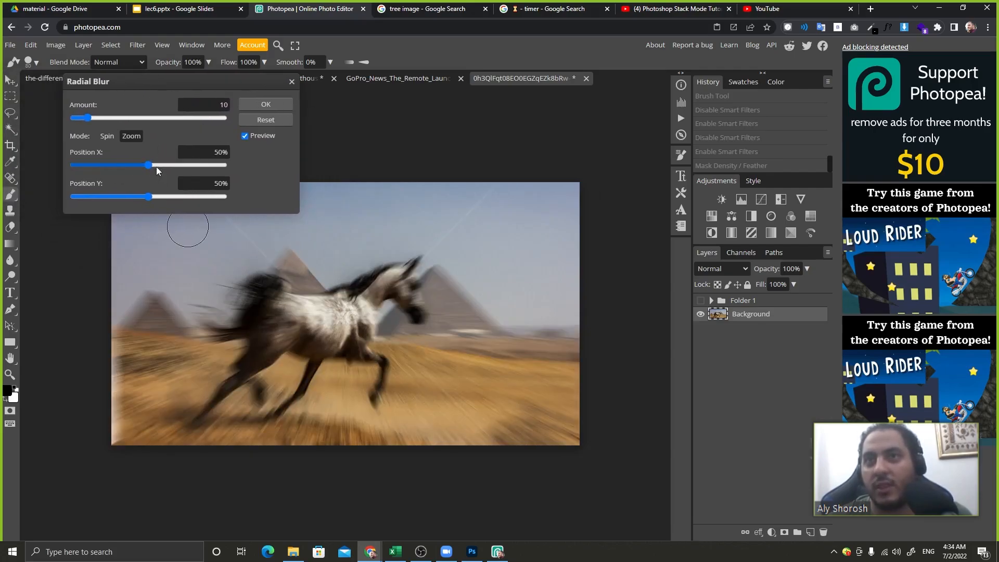
{"action": "left_click_drag", "start_coordinate": [83, 152], "coordinate": [83, 181]}
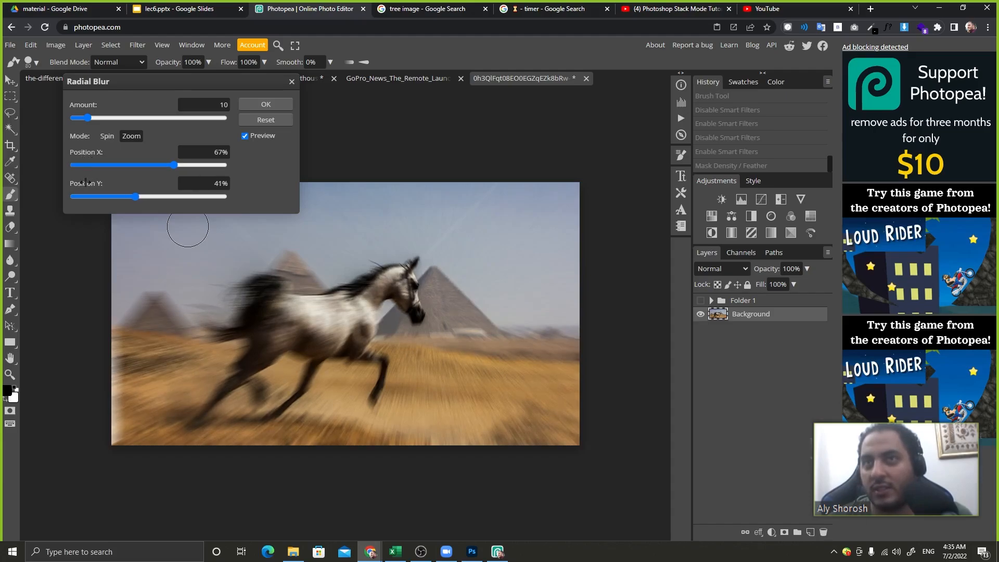
{"action": "left_click_drag", "start_coordinate": [74, 108], "coordinate": [61, 111]}
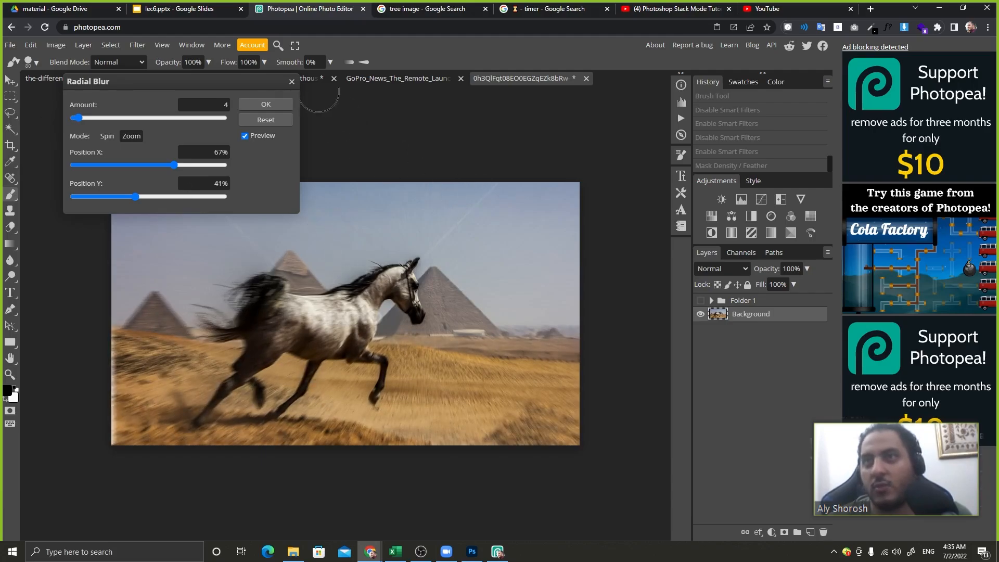
{"action": "left_click", "coordinate": [284, 103]}
{"action": "key", "text": "ctrl+z"}
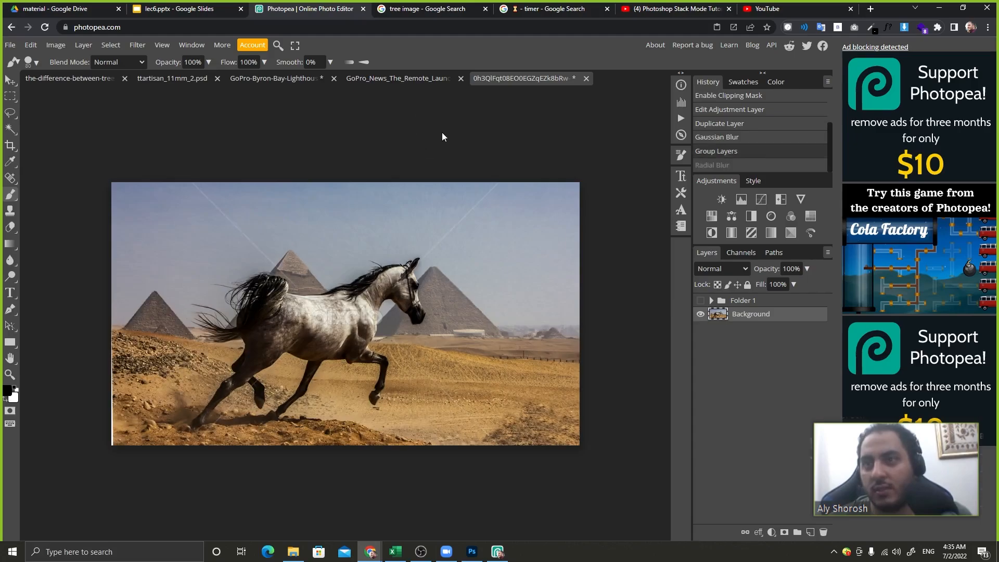
{"action": "key", "text": "ctrl+shift+z"}
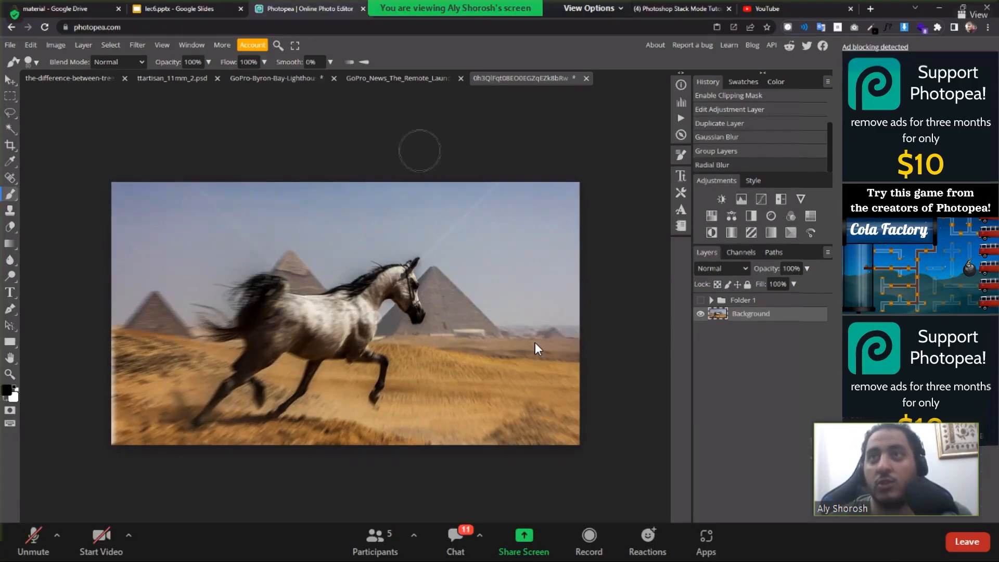
Switch to the lec6 presentation in Google Slides and advance from the Break Time slide to the Retouch slide
{"action": "left_click", "coordinate": [154, 7]}
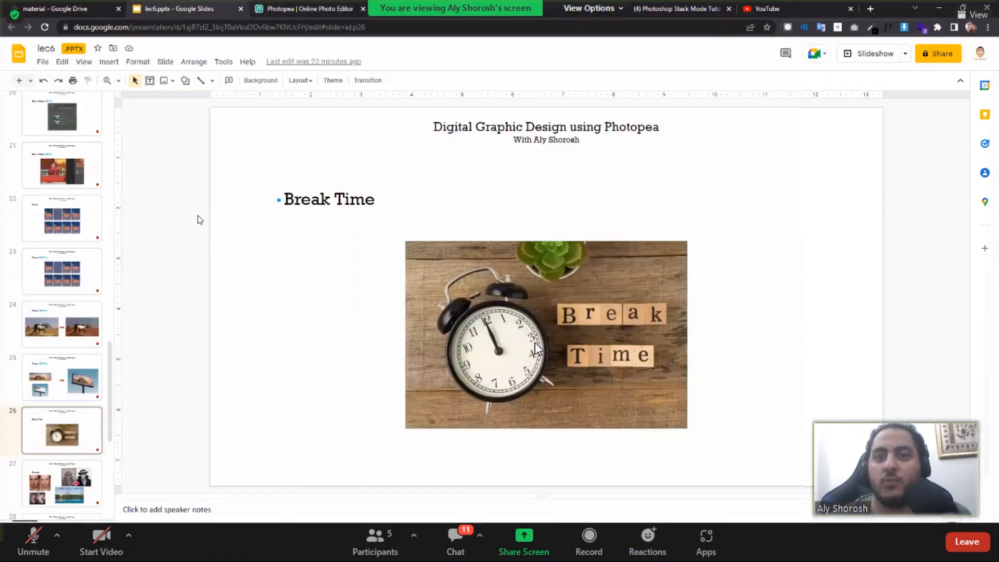
{"action": "key", "text": "Down"}
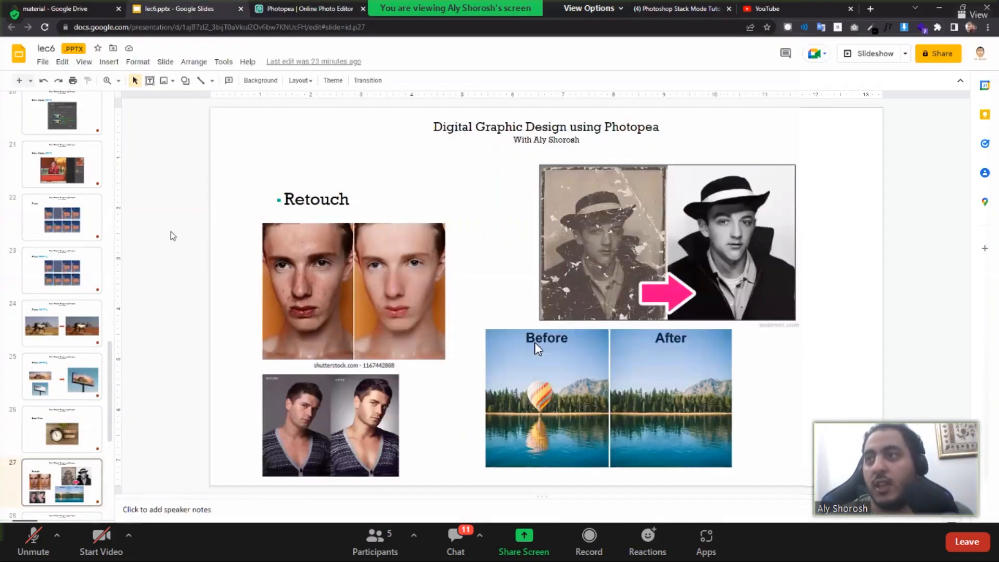
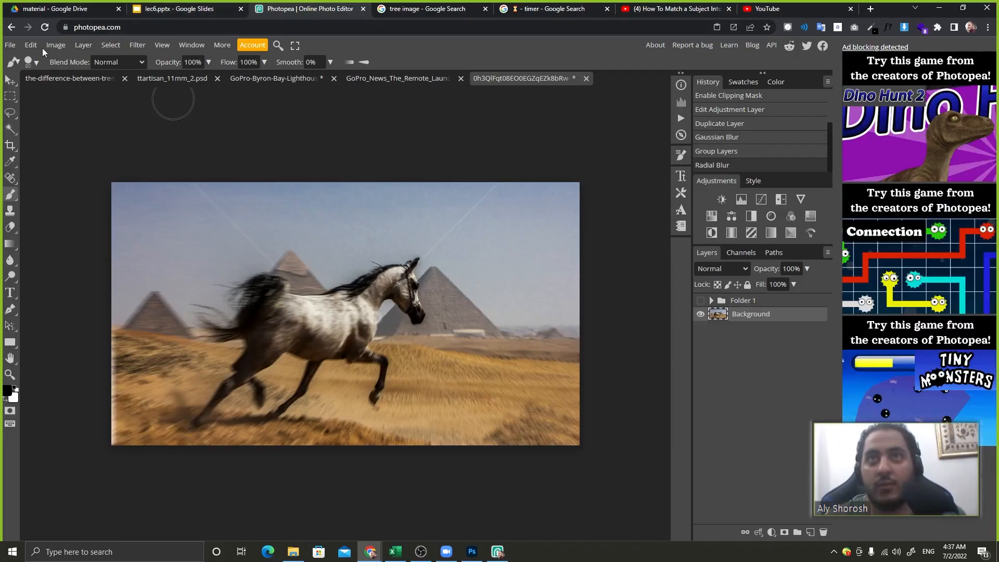
{"action": "mouse_move", "coordinate": [57, 108]}
{"action": "left_click", "coordinate": [147, 126]}
{"action": "type", "text": "500x725"}
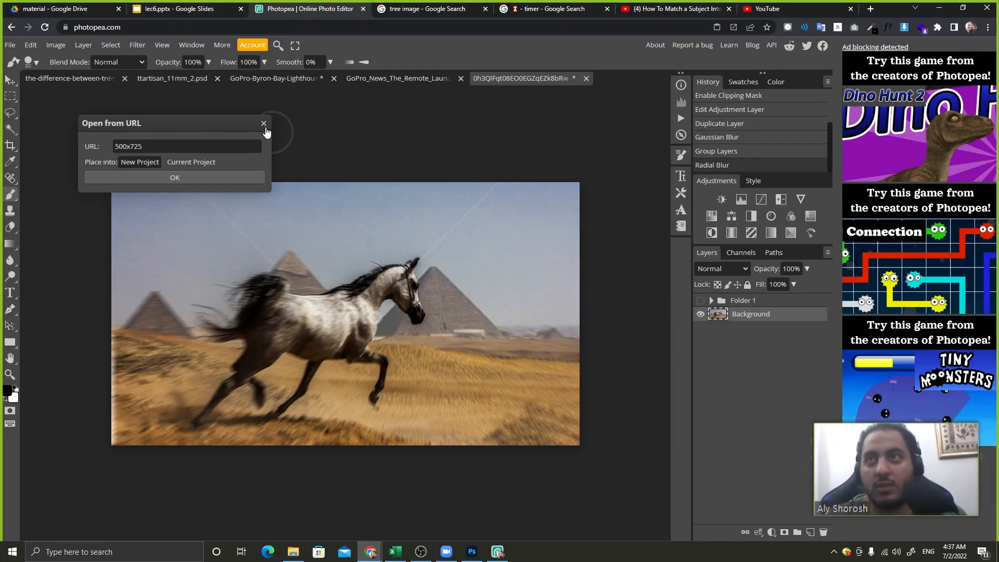
Copy the portrait image link from the notes of the Retouch (TRY IT) slide and open it from URL in Photopea as a new project
{"action": "left_click", "coordinate": [205, 5]}
{"action": "triple_click", "coordinate": [468, 524]}
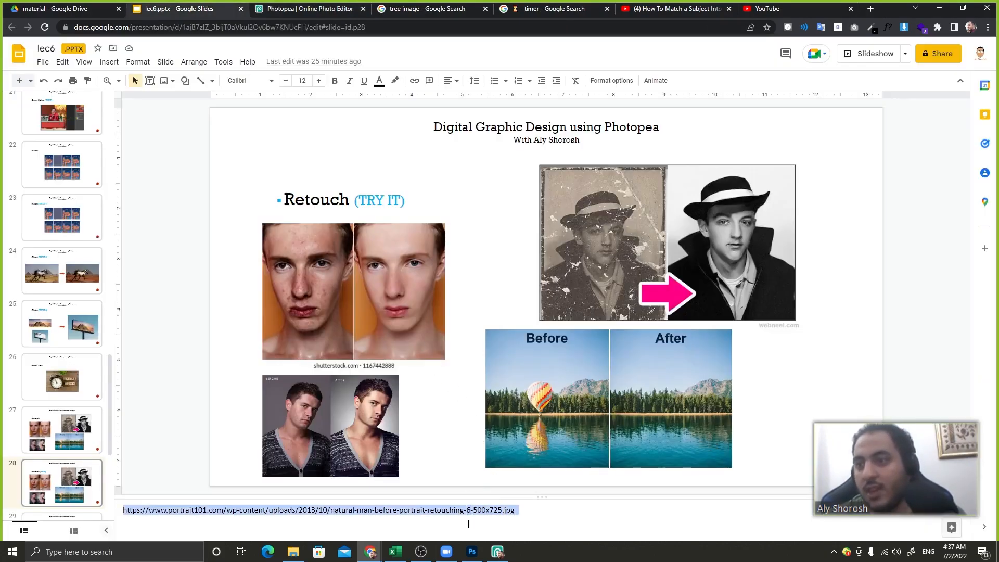
{"action": "left_click", "coordinate": [342, 5]}
{"action": "left_click", "coordinate": [10, 45]}
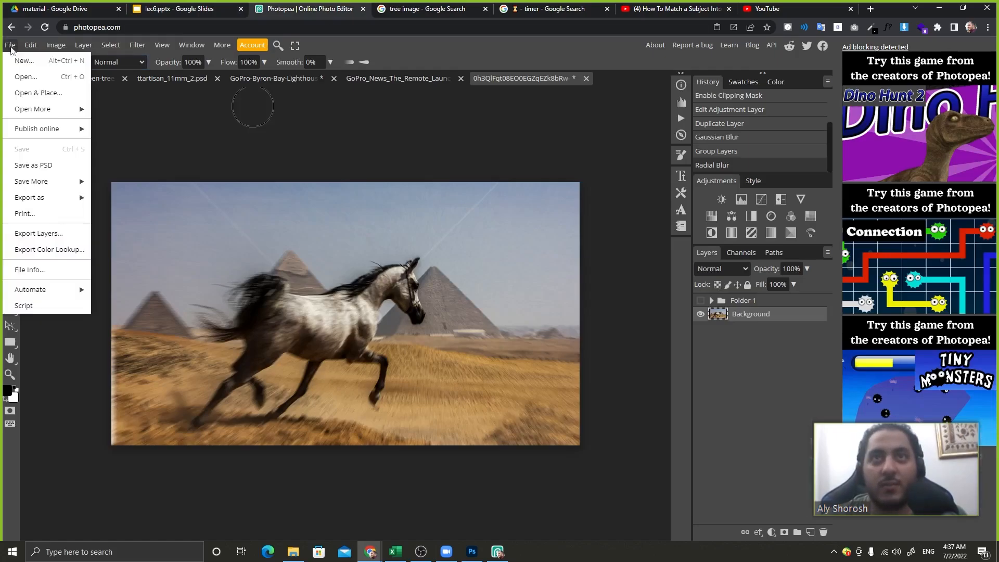
{"action": "mouse_move", "coordinate": [79, 110]}
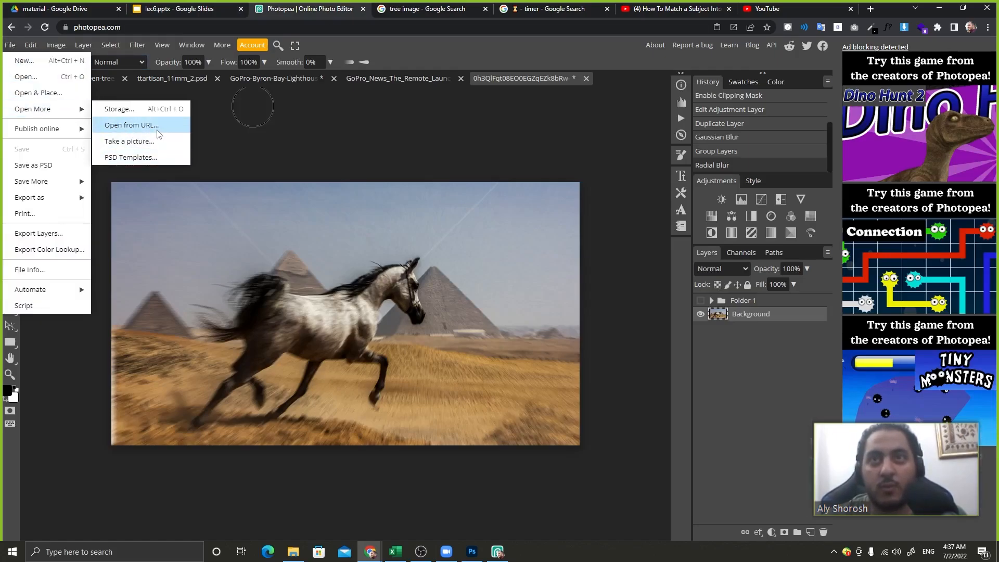
{"action": "left_click", "coordinate": [133, 125]}
{"action": "key", "text": "ctrl+v"}
{"action": "left_click", "coordinate": [169, 167]}
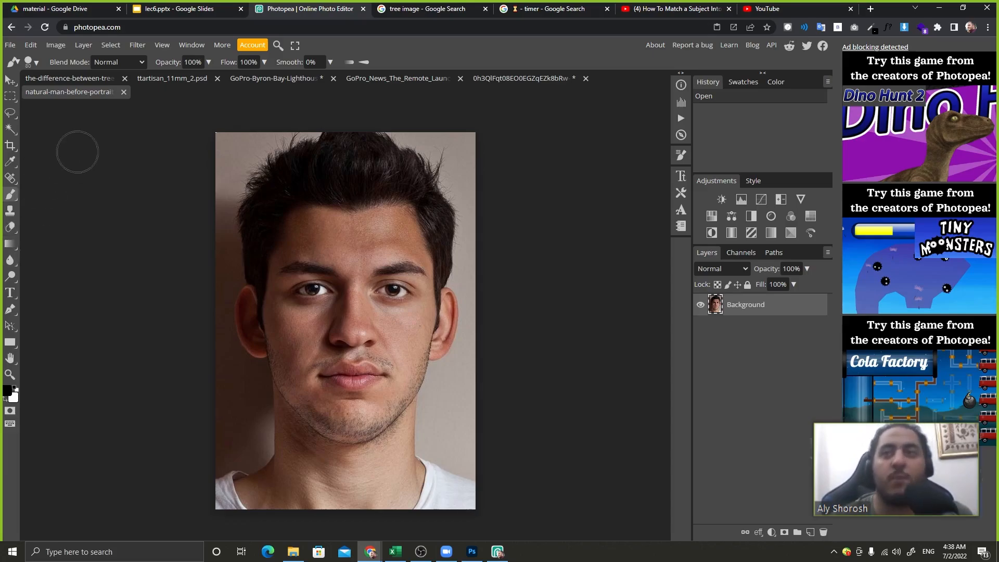
Soften the man's facial skin, neck and forehead with the Blur Tool at 50% strength, comparing a stroke before and after
{"action": "left_click", "coordinate": [8, 263]}
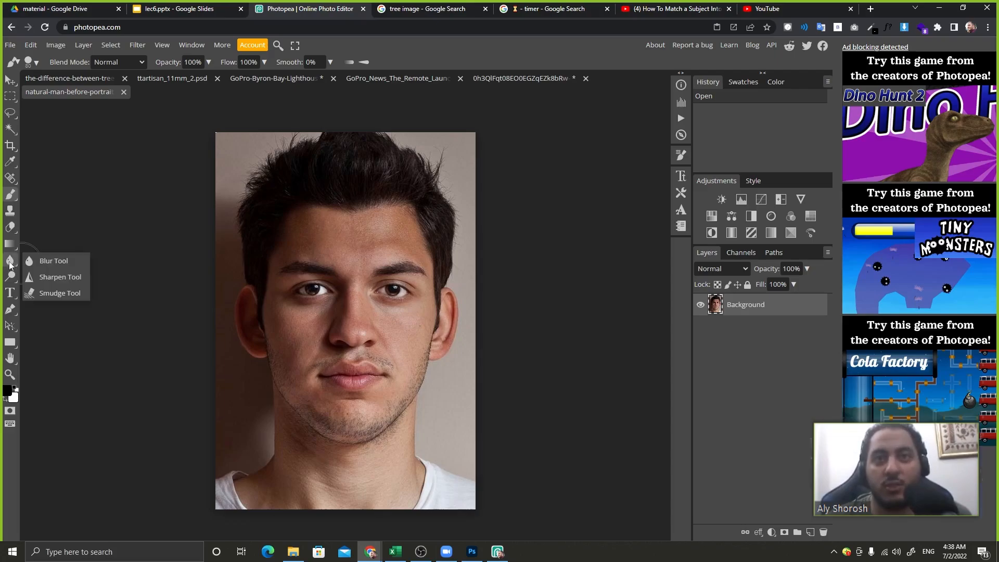
{"action": "left_click", "coordinate": [37, 266]}
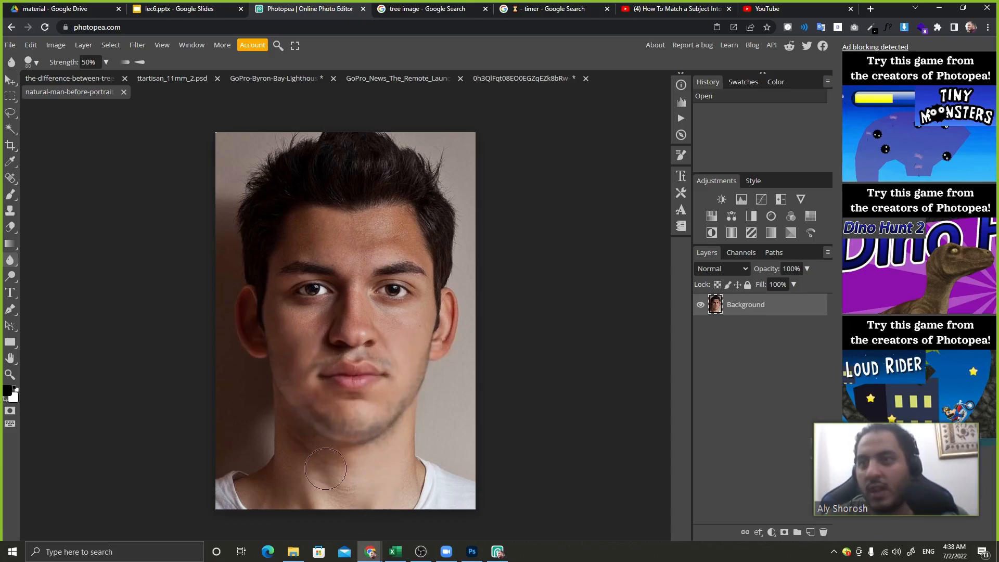
{"action": "left_click", "coordinate": [364, 352]}
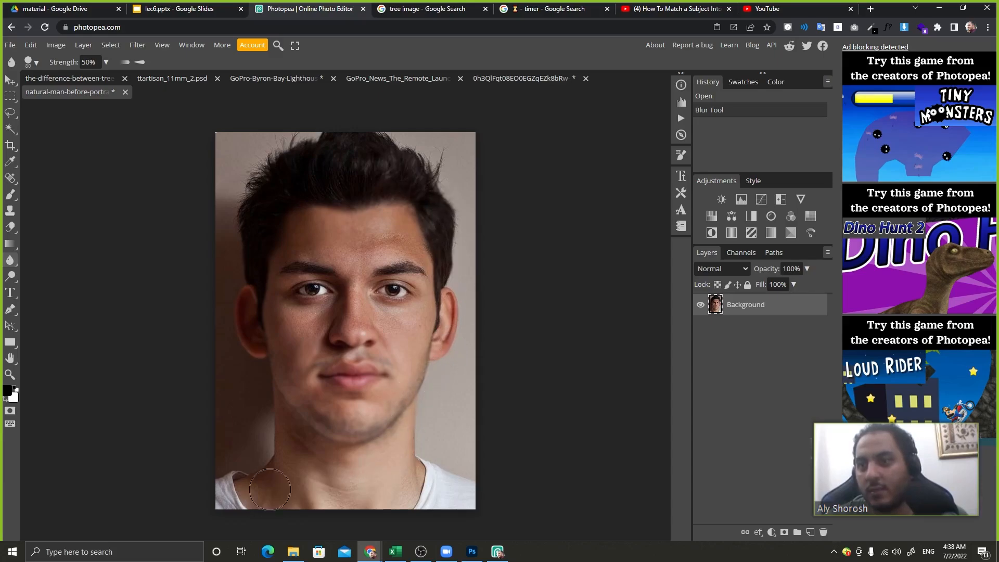
{"action": "left_click_drag", "start_coordinate": [275, 481], "coordinate": [349, 465]}
{"action": "key", "text": "ctrl+z"}
{"action": "key", "text": "ctrl+shift+z"}
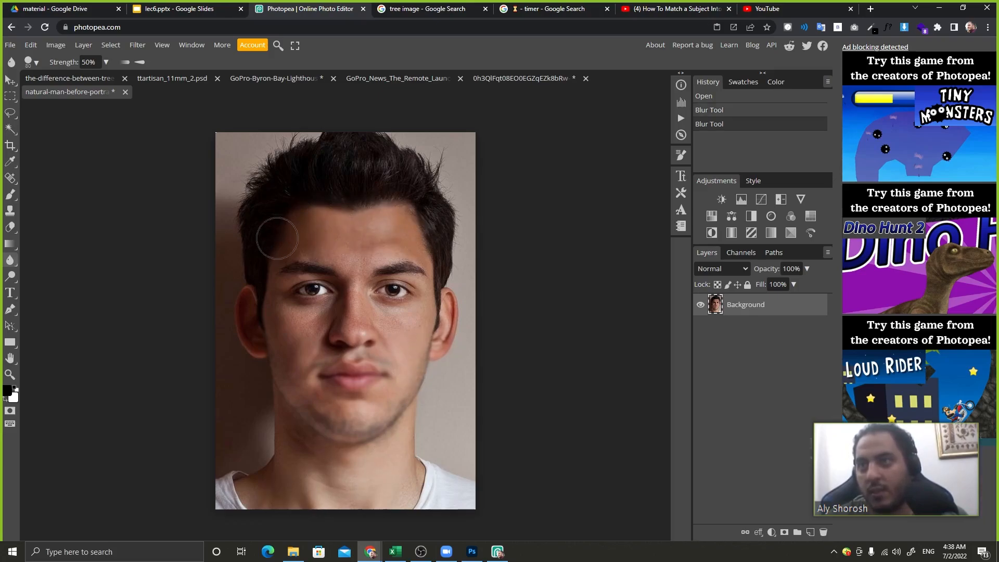
{"action": "left_click_drag", "start_coordinate": [267, 230], "coordinate": [276, 236]}
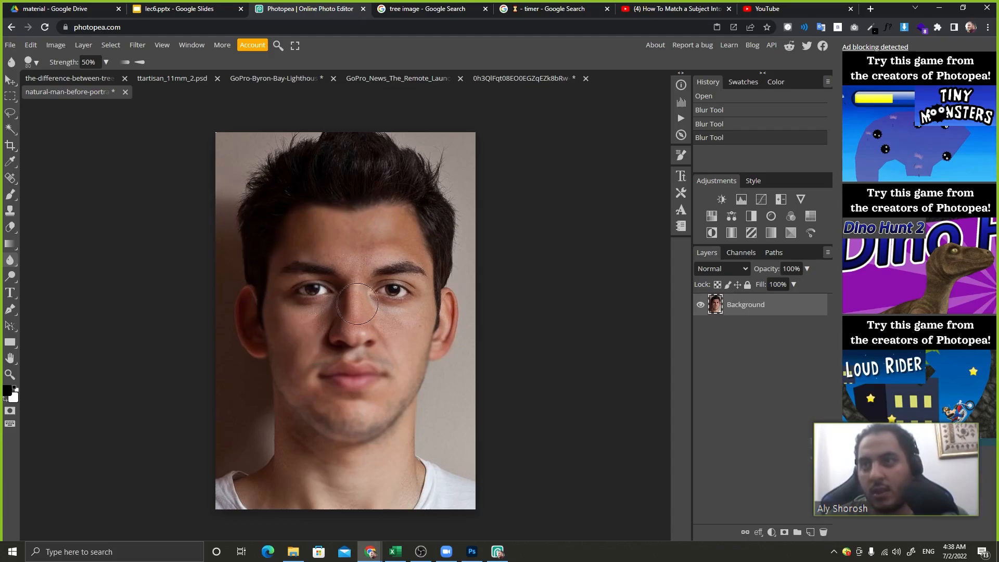
{"action": "left_click_drag", "start_coordinate": [432, 344], "coordinate": [394, 370]}
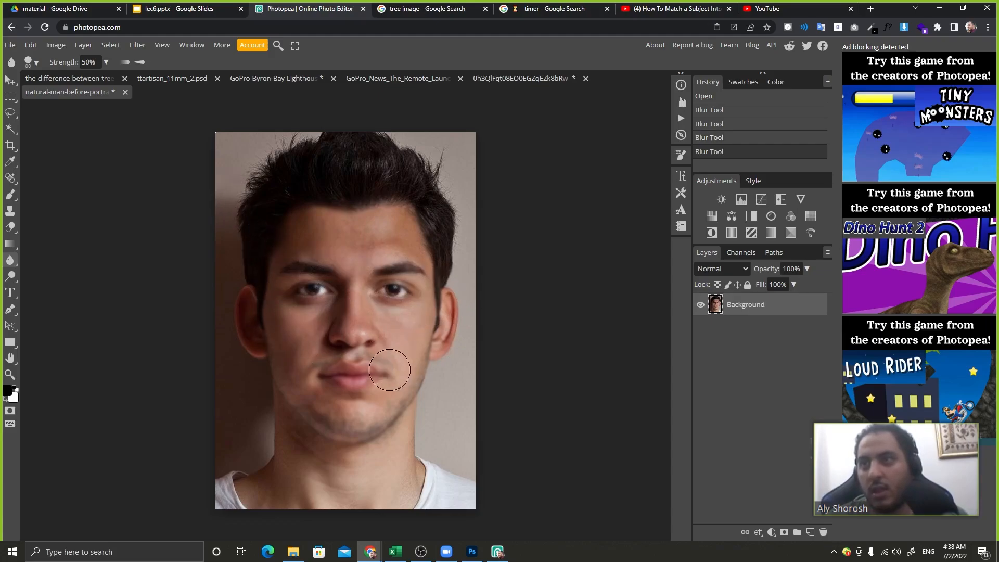
Sharpen both eyes with the Sharpen Tool at 50% strength and Protect Detail enabled
{"action": "right_click", "coordinate": [11, 260]}
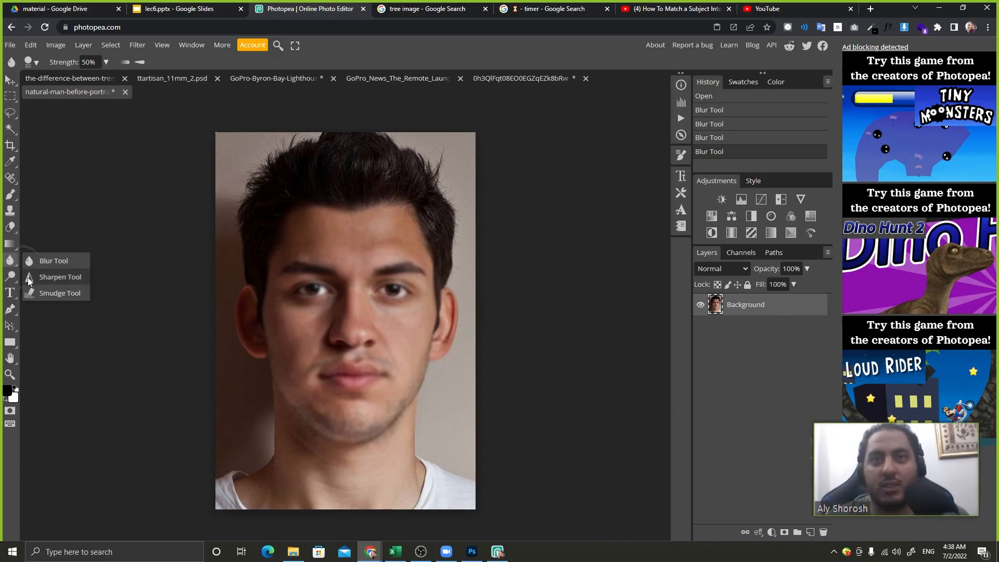
{"action": "left_click", "coordinate": [76, 278]}
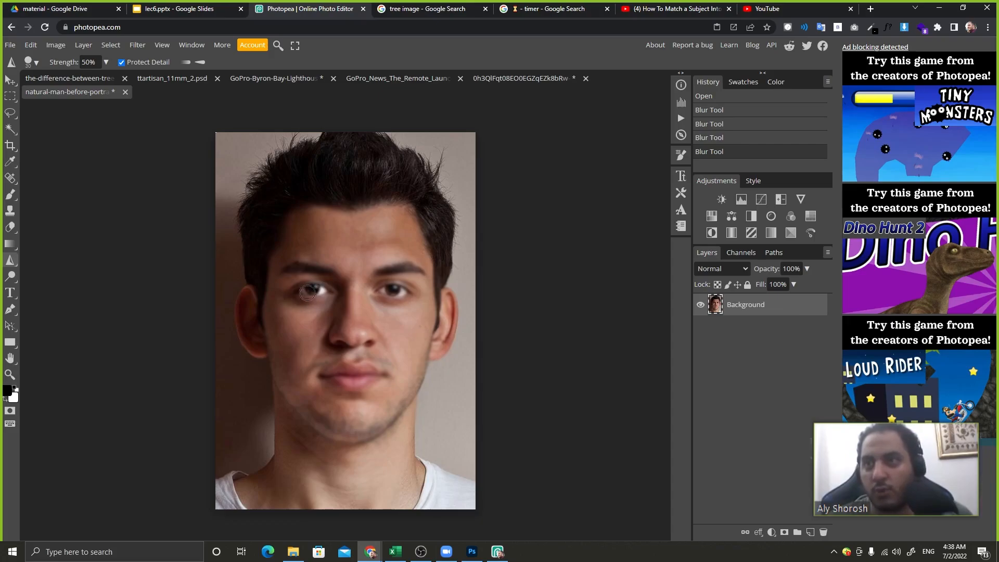
{"action": "left_click_drag", "start_coordinate": [319, 290], "coordinate": [399, 289]}
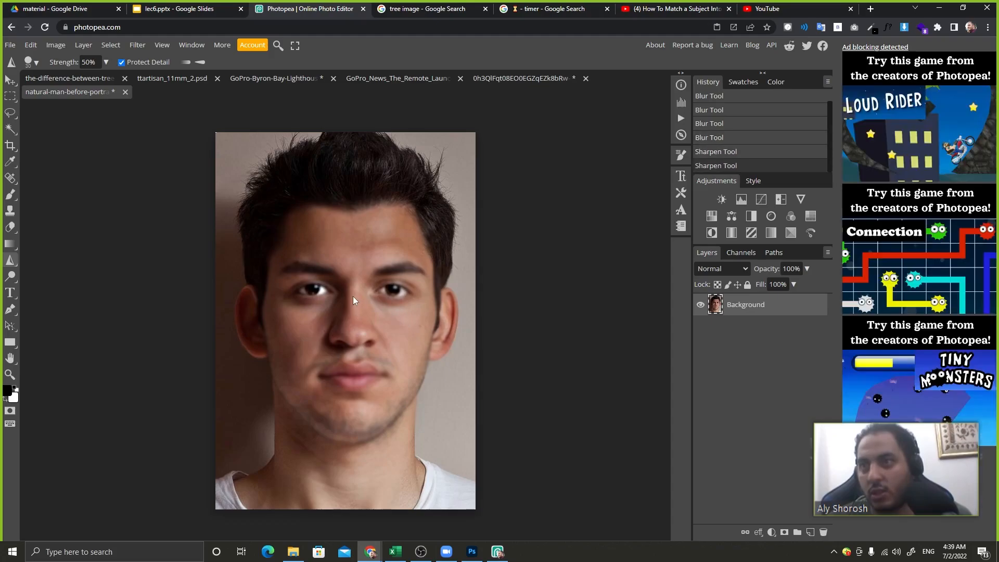
{"action": "left_click", "coordinate": [318, 293]}
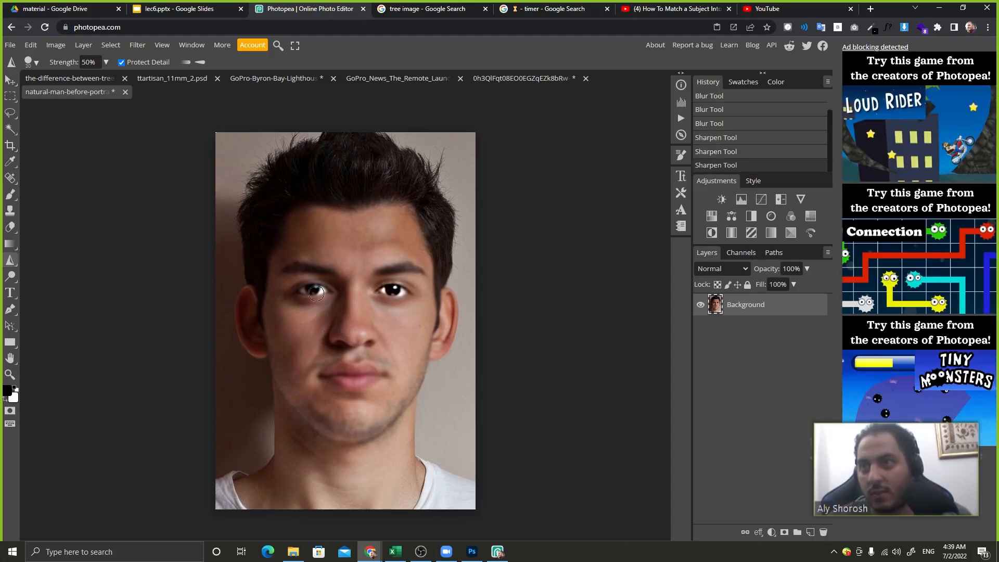
{"action": "left_click", "coordinate": [324, 288]}
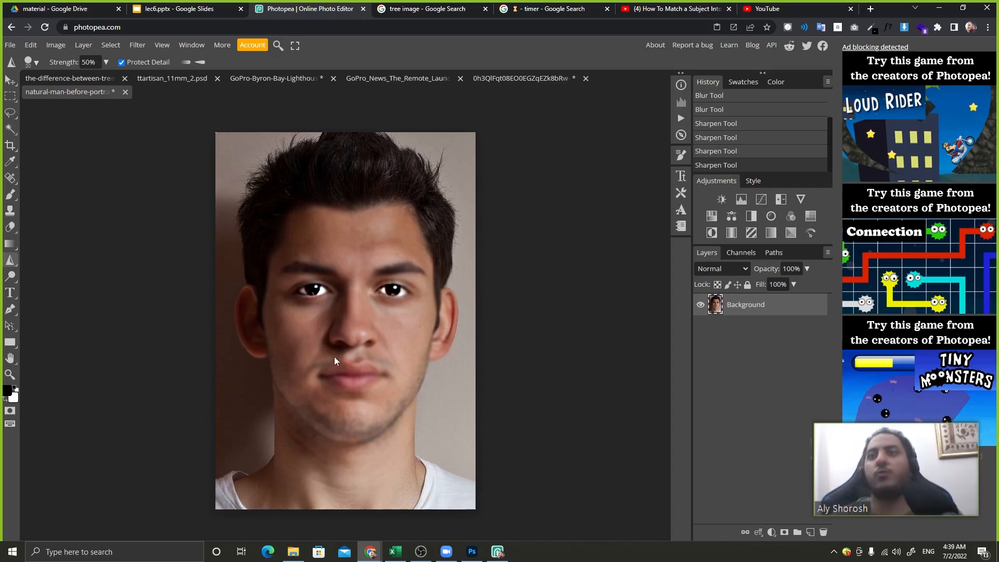
Undo the last two sharpening strokes on the eyes and compare the face with and without the remaining ones
{"action": "key", "text": "ctrl+z"}
{"action": "key", "text": "ctrl+z"}
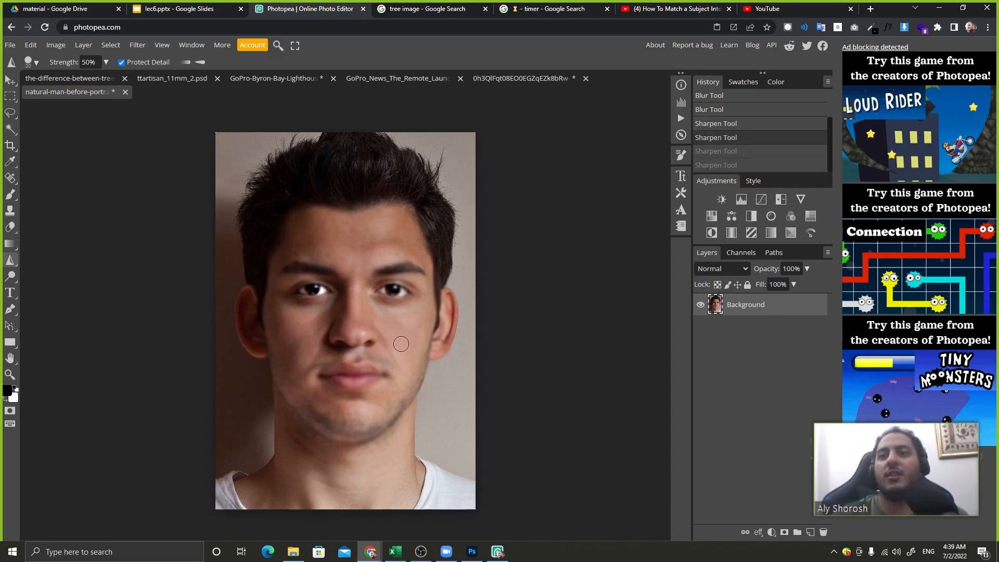
{"action": "key", "text": "ctrl+z"}
{"action": "key", "text": "ctrl+z"}
{"action": "key", "text": "ctrl+shift+z"}
{"action": "key", "text": "ctrl+shift+z"}
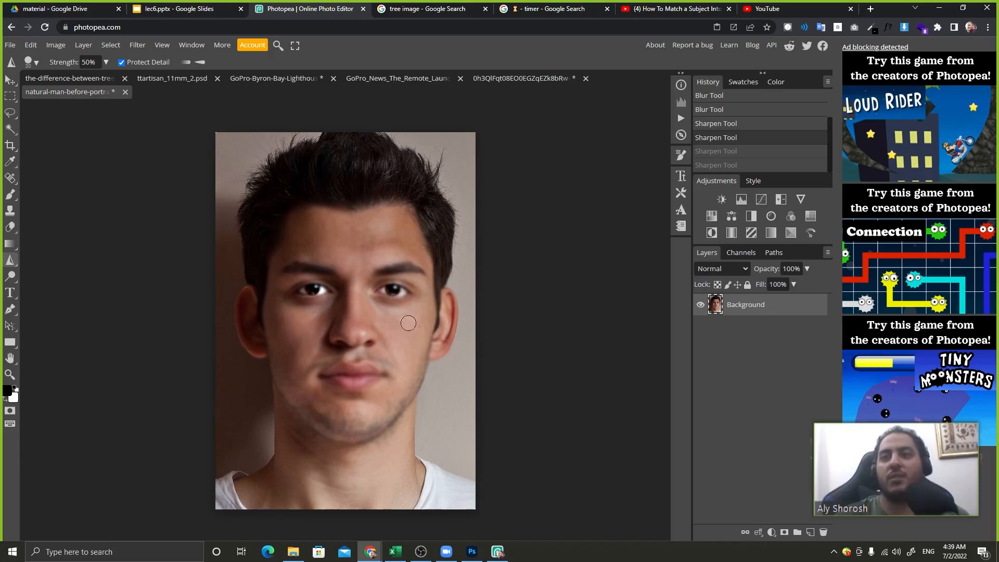
Try the Smudge Tool at 50% strength on the mouth, cheek and chin, and undo the distorting strokes
{"action": "right_click", "coordinate": [8, 261]}
{"action": "left_click", "coordinate": [47, 294]}
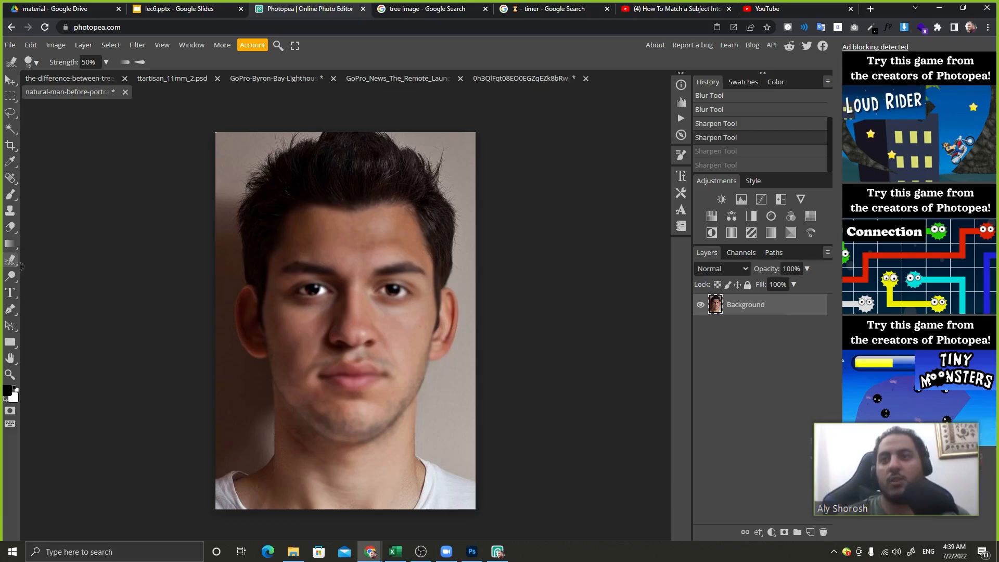
{"action": "right_click", "coordinate": [11, 259]}
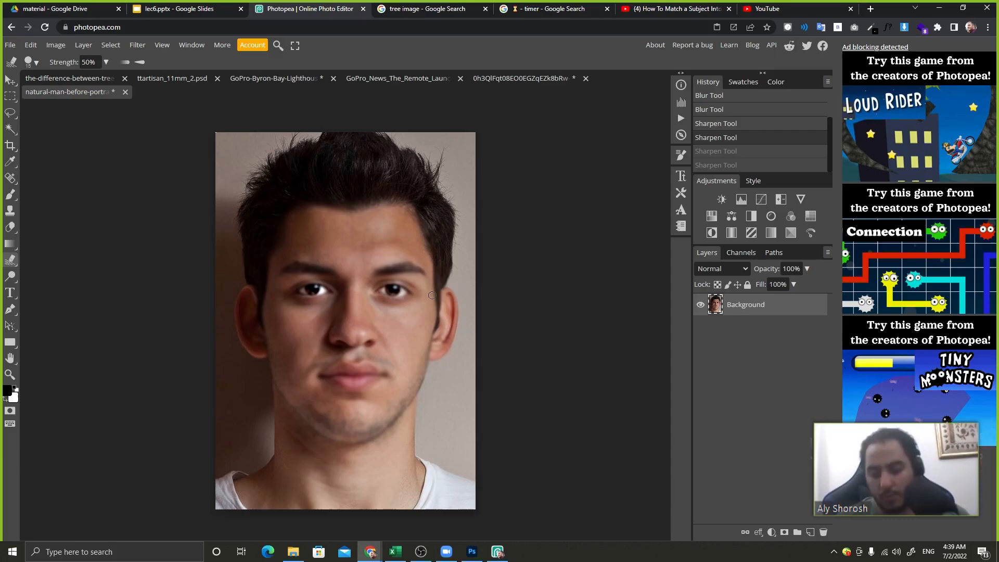
{"action": "mouse_move", "coordinate": [308, 348]}
{"action": "left_mouse_down"}
{"action": "mouse_move", "coordinate": [323, 415]}
{"action": "mouse_move", "coordinate": [318, 443]}
{"action": "left_mouse_up"}
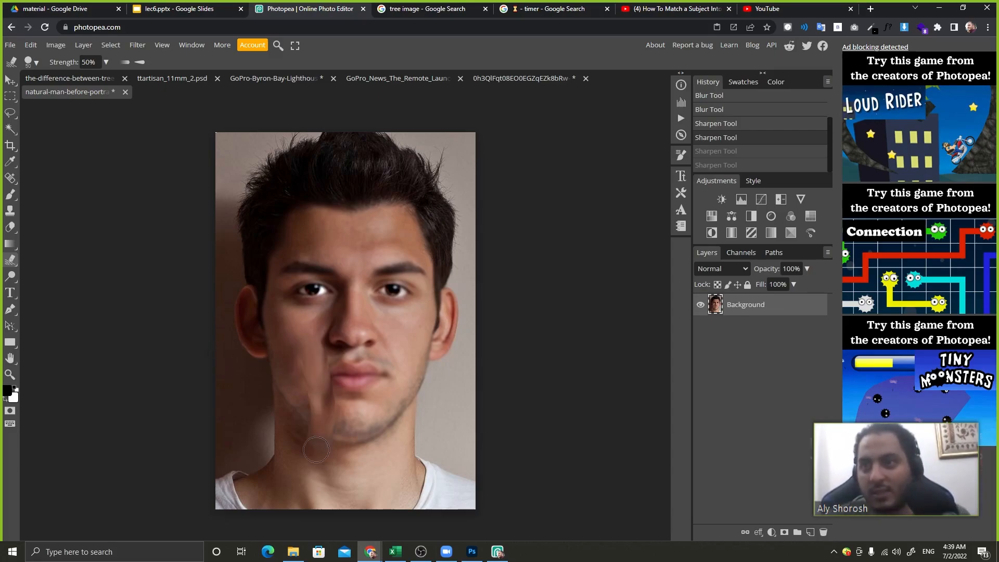
{"action": "mouse_move", "coordinate": [368, 379]}
{"action": "left_mouse_down"}
{"action": "mouse_move", "coordinate": [344, 395]}
{"action": "mouse_move", "coordinate": [385, 346]}
{"action": "left_mouse_up"}
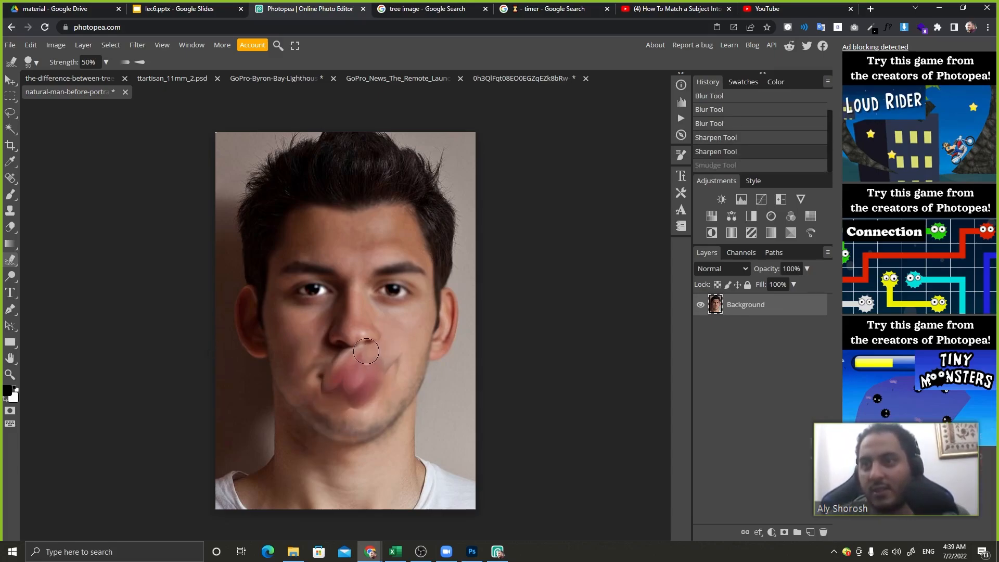
{"action": "key", "text": "ctrl+z"}
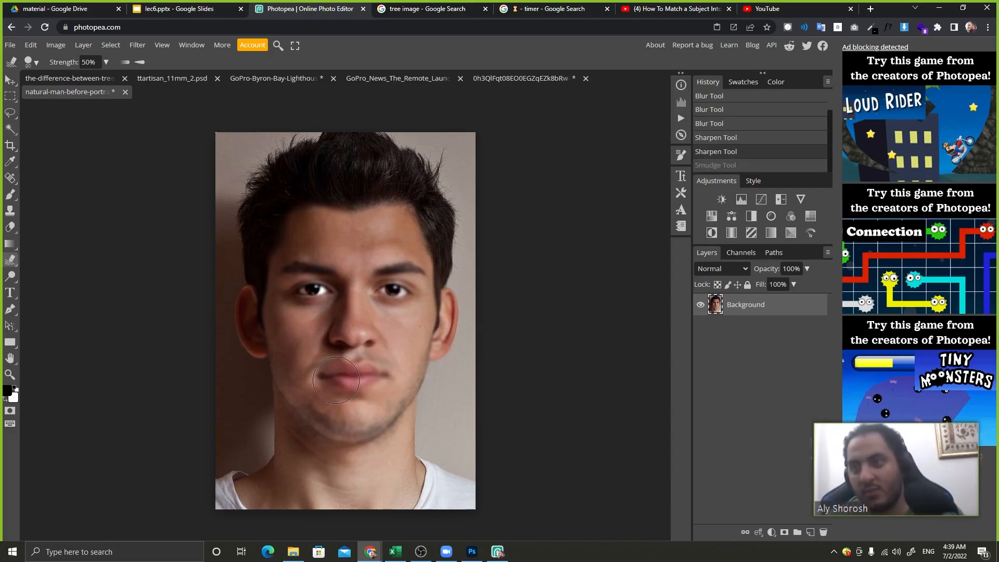
Try reshaping the lips with short smudge strokes, and undo all of them
{"action": "mouse_move", "coordinate": [353, 379]}
{"action": "left_mouse_down"}
{"action": "mouse_move", "coordinate": [369, 377]}
{"action": "mouse_move", "coordinate": [330, 379]}
{"action": "mouse_move", "coordinate": [371, 381]}
{"action": "left_mouse_up"}
{"action": "left_click_drag", "start_coordinate": [367, 380], "coordinate": [371, 378]}
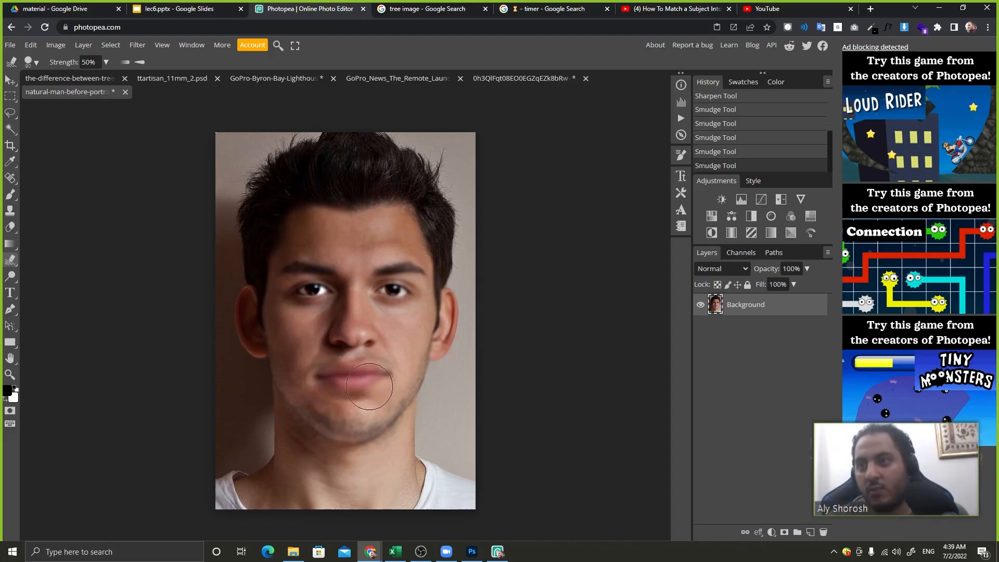
{"action": "key", "text": "ctrl+z"}
{"action": "key", "text": "ctrl+z"}
{"action": "key", "text": "ctrl+z"}
{"action": "key", "text": "ctrl+z"}
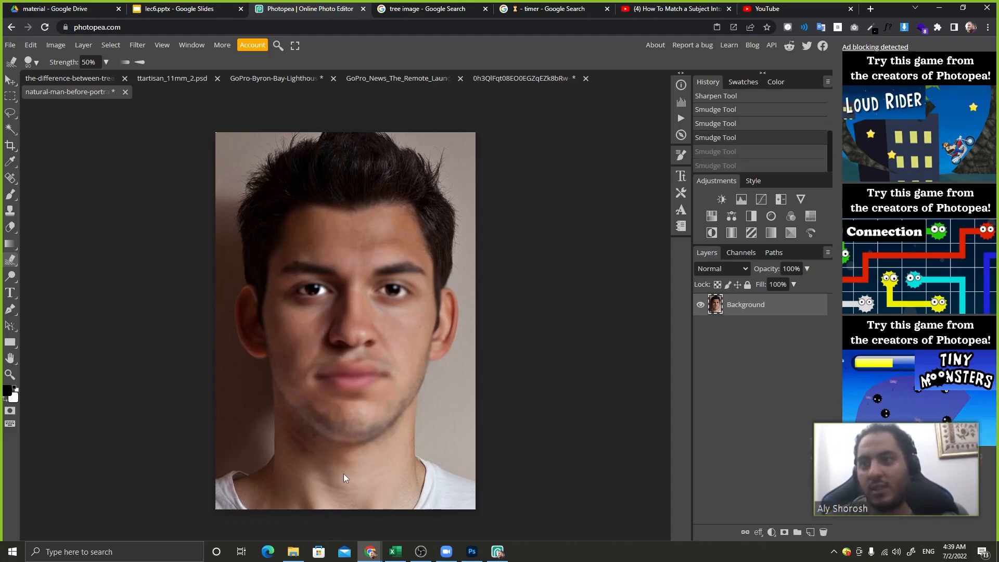
{"action": "key", "text": "ctrl+z"}
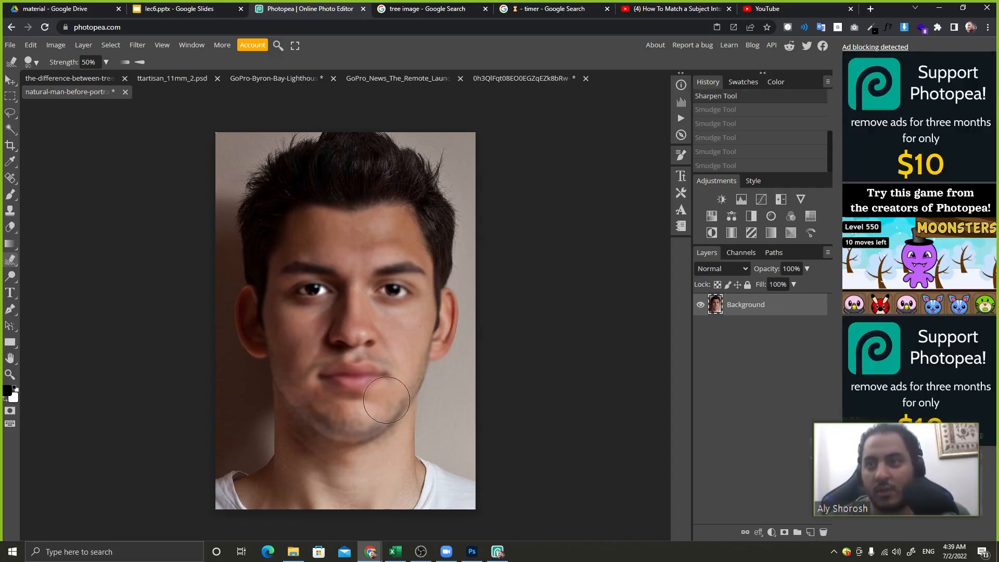
Smudge the backdrop beside the man's ear, try smudging the shirt at the shoulder, and undo the shoulder strokes
{"action": "mouse_move", "coordinate": [224, 283]}
{"action": "left_mouse_down"}
{"action": "mouse_move", "coordinate": [241, 306]}
{"action": "mouse_move", "coordinate": [250, 280]}
{"action": "left_mouse_up"}
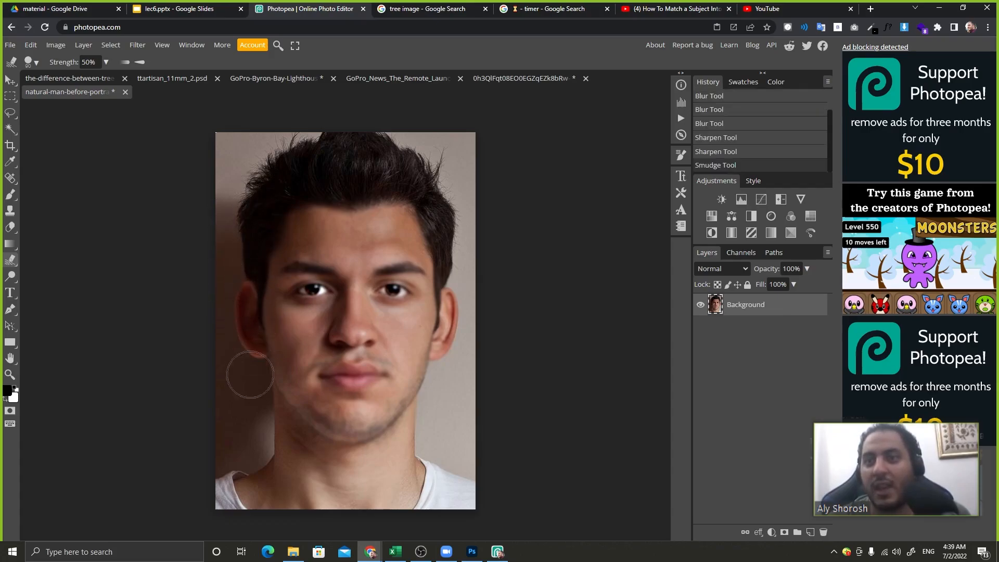
{"action": "mouse_move", "coordinate": [224, 485]}
{"action": "left_mouse_down"}
{"action": "mouse_move", "coordinate": [227, 457]}
{"action": "mouse_move", "coordinate": [227, 477]}
{"action": "mouse_move", "coordinate": [227, 464]}
{"action": "mouse_move", "coordinate": [264, 461]}
{"action": "mouse_move", "coordinate": [265, 451]}
{"action": "mouse_move", "coordinate": [259, 474]}
{"action": "mouse_move", "coordinate": [255, 443]}
{"action": "left_mouse_up"}
{"action": "key", "text": "ctrl+z"}
{"action": "key", "text": "ctrl+z"}
{"action": "key", "text": "ctrl+z"}
{"action": "key", "text": "ctrl+z"}
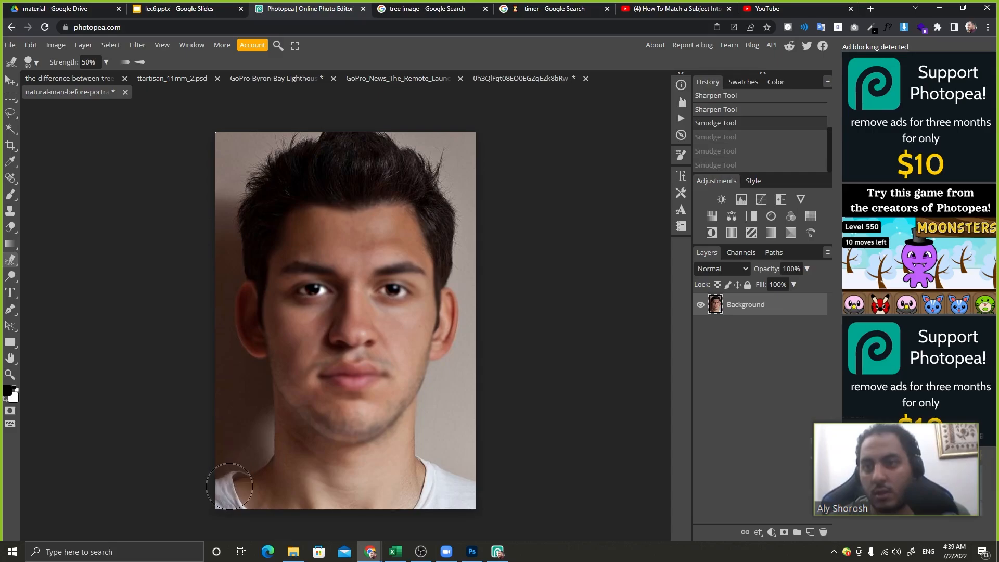
{"action": "left_click_drag", "start_coordinate": [230, 487], "coordinate": [237, 466]}
{"action": "key", "text": "ctrl+z"}
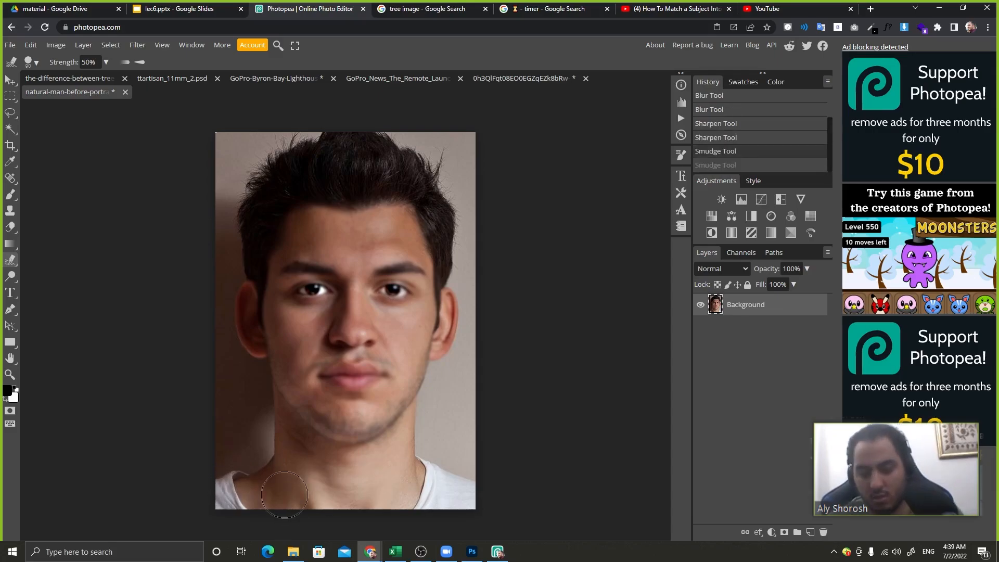
Enlarge the smudge brush and smudge the lower part of the portrait, comparing before and after through undo and redo
{"action": "key", "text": "bracketright"}
{"action": "key", "text": "bracketright"}
{"action": "key", "text": "bracketright"}
{"action": "key", "text": "ctrl+shift+z"}
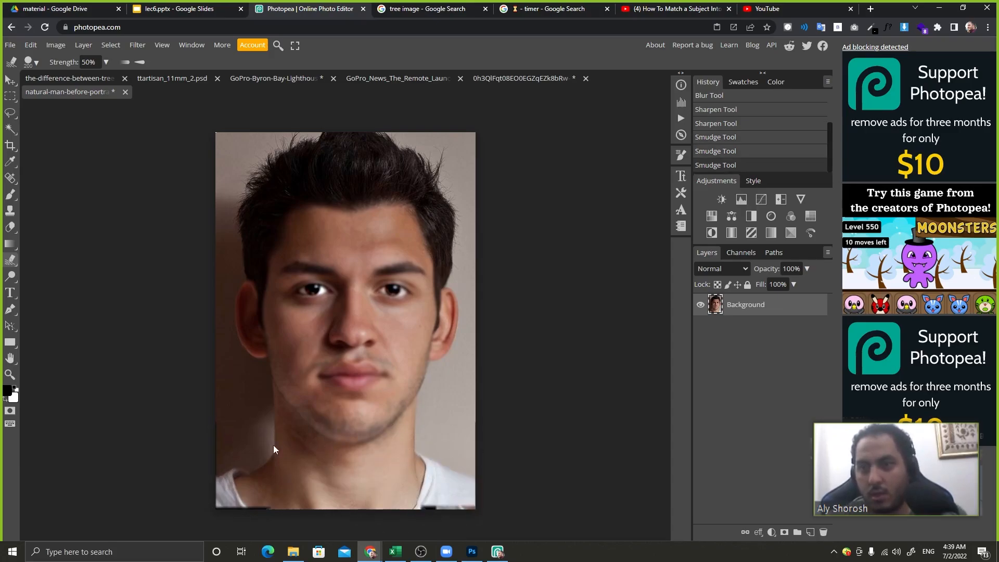
{"action": "key", "text": "ctrl+z"}
{"action": "key", "text": "ctrl+z"}
{"action": "key", "text": "ctrl+shift+z"}
{"action": "key", "text": "ctrl+shift+z"}
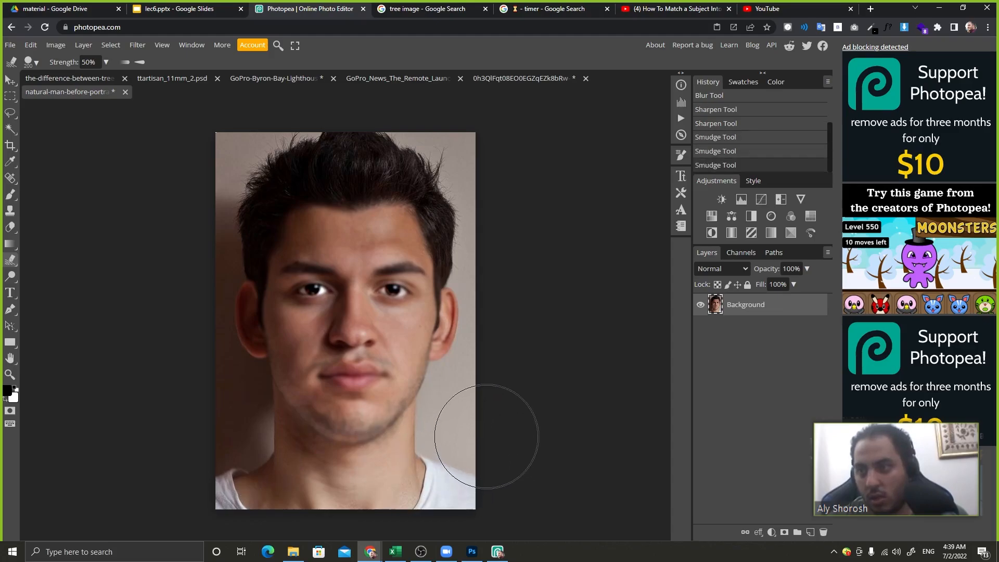
Smudge the backdrop edges and hair outline with the large brush, and undo the last stroke across the side of the face
{"action": "mouse_move", "coordinate": [266, 444]}
{"action": "left_mouse_down"}
{"action": "mouse_move", "coordinate": [195, 439]}
{"action": "mouse_move", "coordinate": [194, 417]}
{"action": "left_mouse_up"}
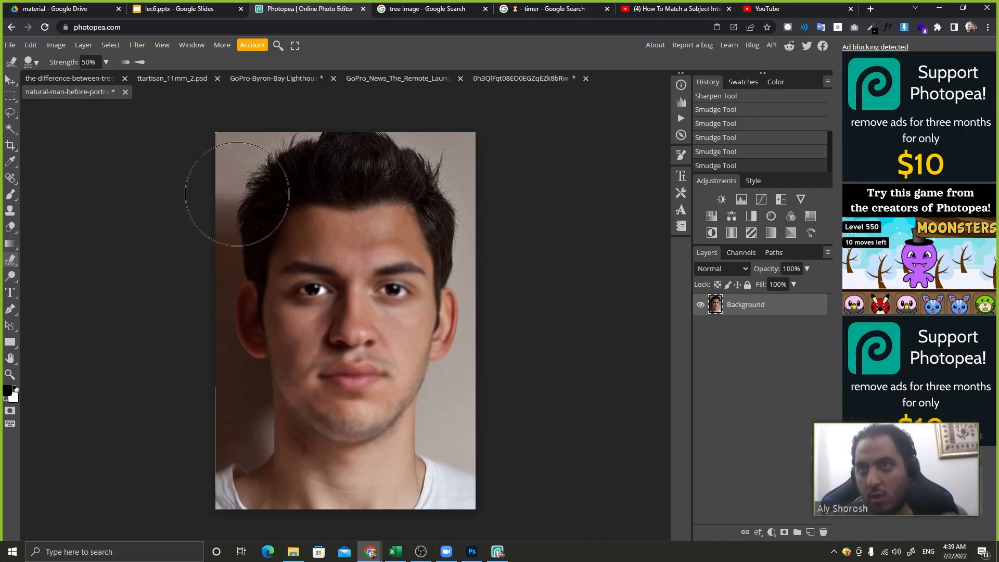
{"action": "left_click_drag", "start_coordinate": [241, 189], "coordinate": [313, 156]}
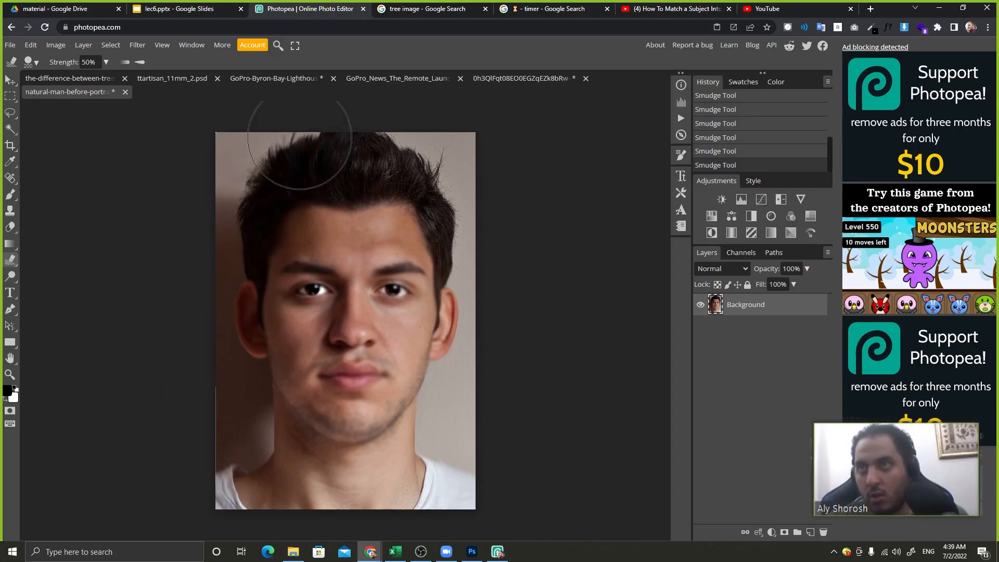
{"action": "left_click_drag", "start_coordinate": [450, 130], "coordinate": [459, 215]}
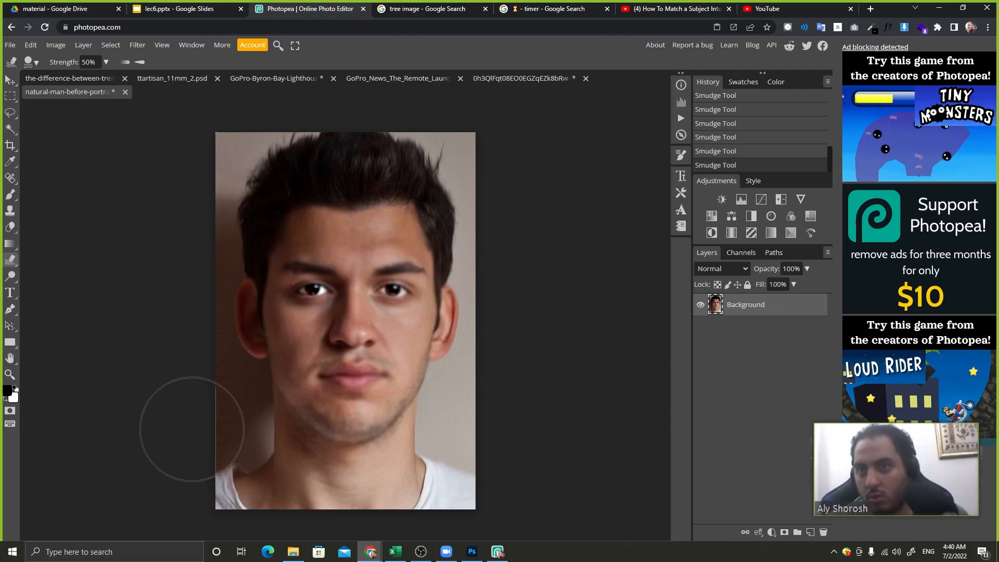
{"action": "left_click_drag", "start_coordinate": [184, 425], "coordinate": [183, 444]}
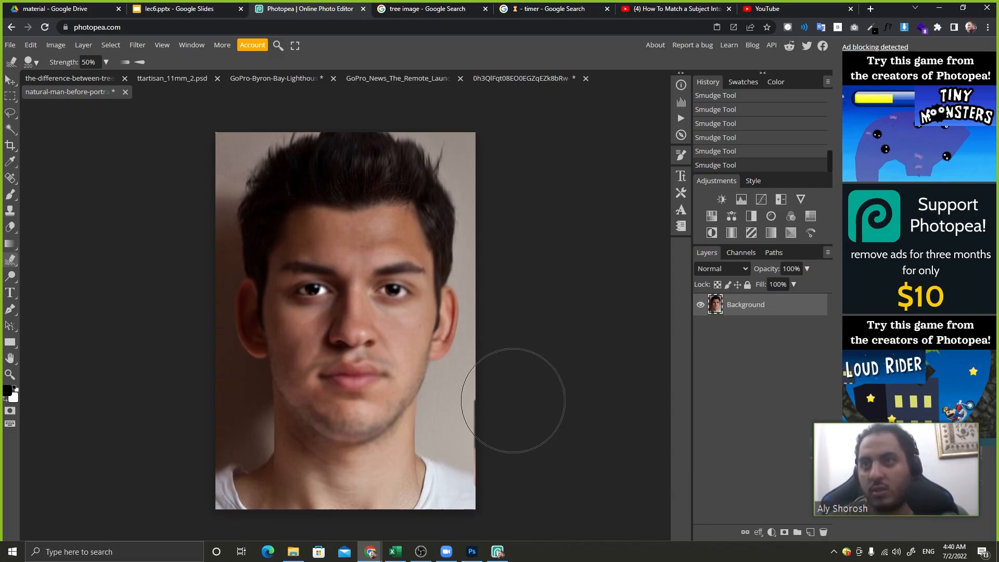
{"action": "mouse_move", "coordinate": [250, 223]}
{"action": "left_mouse_down"}
{"action": "mouse_move", "coordinate": [264, 304]}
{"action": "mouse_move", "coordinate": [280, 330]}
{"action": "left_mouse_up"}
{"action": "key", "text": "ctrl+z"}
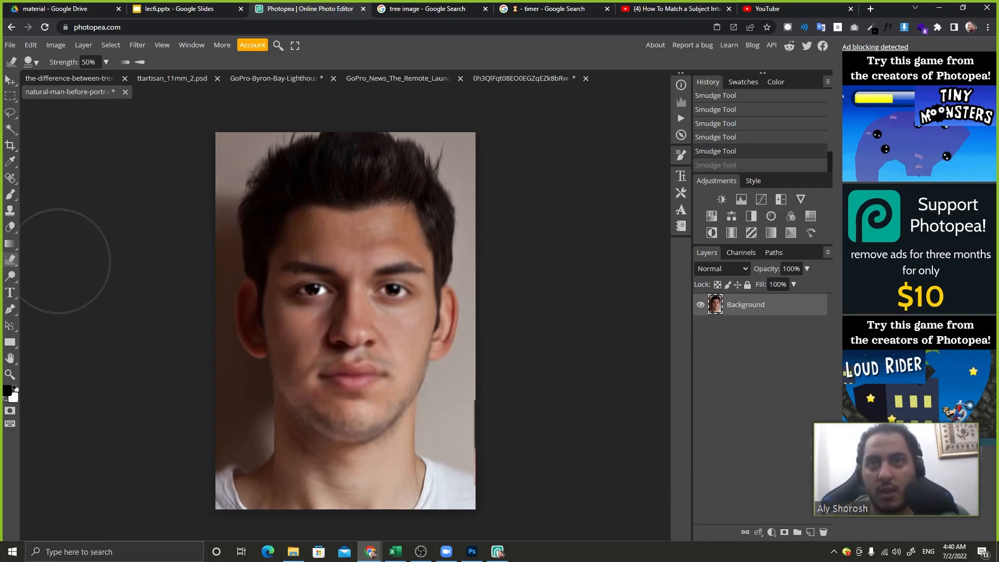
Brighten the forehead, cheek and neck using the Dodge Tool with a larger brush, Midtones range and 50% exposure
{"action": "left_click", "coordinate": [11, 262]}
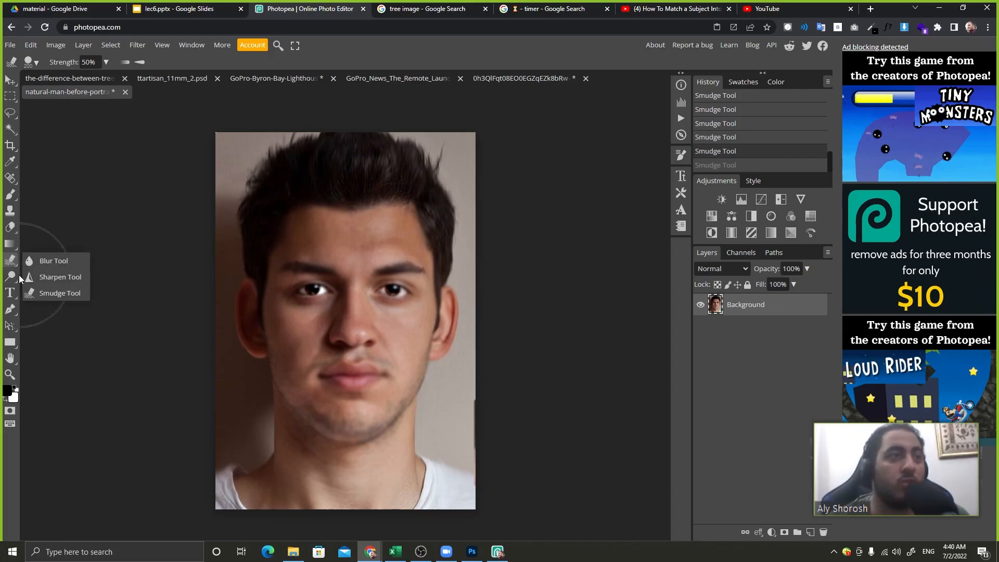
{"action": "left_click", "coordinate": [11, 276]}
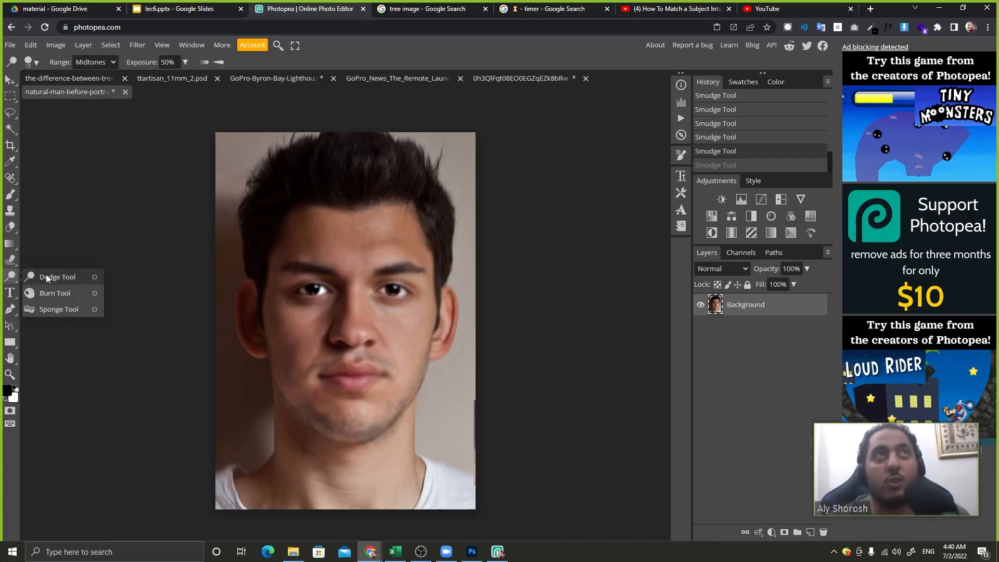
{"action": "left_click", "coordinate": [46, 276]}
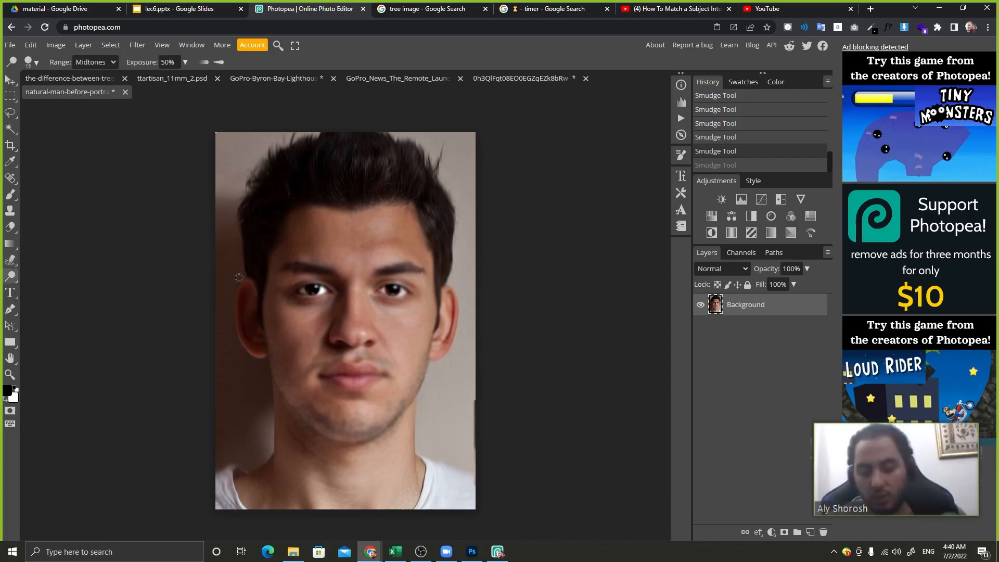
{"action": "mouse_move", "coordinate": [379, 254]}
{"action": "left_mouse_down"}
{"action": "mouse_move", "coordinate": [389, 344]}
{"action": "mouse_move", "coordinate": [388, 275]}
{"action": "mouse_move", "coordinate": [368, 225]}
{"action": "mouse_move", "coordinate": [368, 334]}
{"action": "mouse_move", "coordinate": [389, 220]}
{"action": "mouse_move", "coordinate": [390, 324]}
{"action": "mouse_move", "coordinate": [376, 214]}
{"action": "mouse_move", "coordinate": [418, 300]}
{"action": "mouse_move", "coordinate": [398, 368]}
{"action": "mouse_move", "coordinate": [433, 327]}
{"action": "mouse_move", "coordinate": [388, 401]}
{"action": "mouse_move", "coordinate": [379, 349]}
{"action": "mouse_move", "coordinate": [372, 435]}
{"action": "mouse_move", "coordinate": [381, 458]}
{"action": "left_mouse_up"}
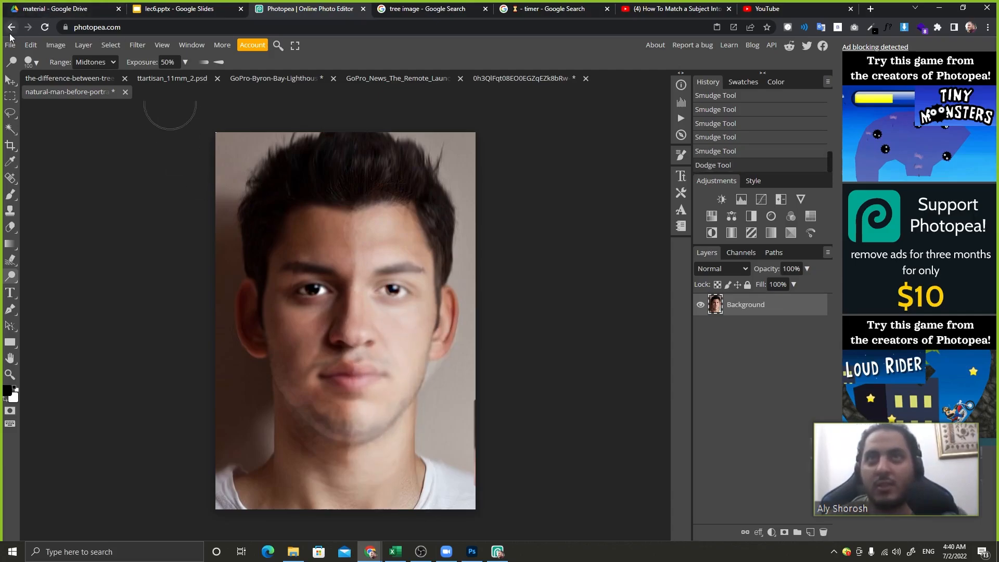
Dodge the cheek and chin on the portrait's brighter side, try dodging the opposite cheek and neck, and undo that last stroke
{"action": "mouse_move", "coordinate": [391, 312]}
{"action": "left_mouse_down"}
{"action": "mouse_move", "coordinate": [376, 402]}
{"action": "mouse_move", "coordinate": [381, 474]}
{"action": "mouse_move", "coordinate": [390, 476]}
{"action": "mouse_move", "coordinate": [372, 417]}
{"action": "mouse_move", "coordinate": [405, 334]}
{"action": "mouse_move", "coordinate": [430, 305]}
{"action": "mouse_move", "coordinate": [436, 311]}
{"action": "mouse_move", "coordinate": [417, 351]}
{"action": "left_mouse_up"}
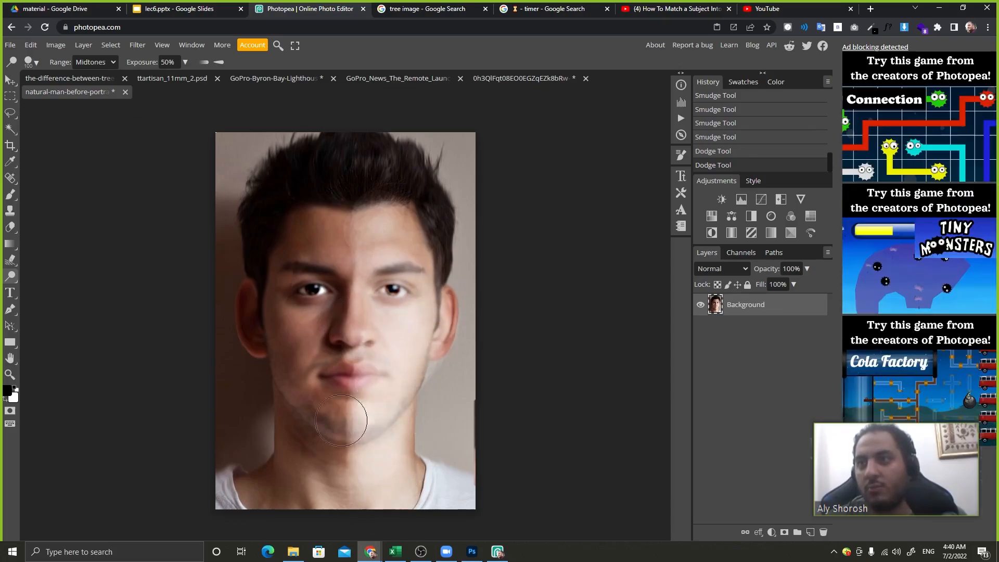
{"action": "mouse_move", "coordinate": [306, 275]}
{"action": "left_mouse_down"}
{"action": "mouse_move", "coordinate": [315, 333]}
{"action": "mouse_move", "coordinate": [257, 401]}
{"action": "mouse_move", "coordinate": [382, 257]}
{"action": "mouse_move", "coordinate": [368, 343]}
{"action": "mouse_move", "coordinate": [323, 361]}
{"action": "mouse_move", "coordinate": [334, 249]}
{"action": "mouse_move", "coordinate": [316, 222]}
{"action": "mouse_move", "coordinate": [327, 401]}
{"action": "mouse_move", "coordinate": [340, 434]}
{"action": "mouse_move", "coordinate": [282, 470]}
{"action": "left_mouse_up"}
{"action": "key", "text": "ctrl+z"}
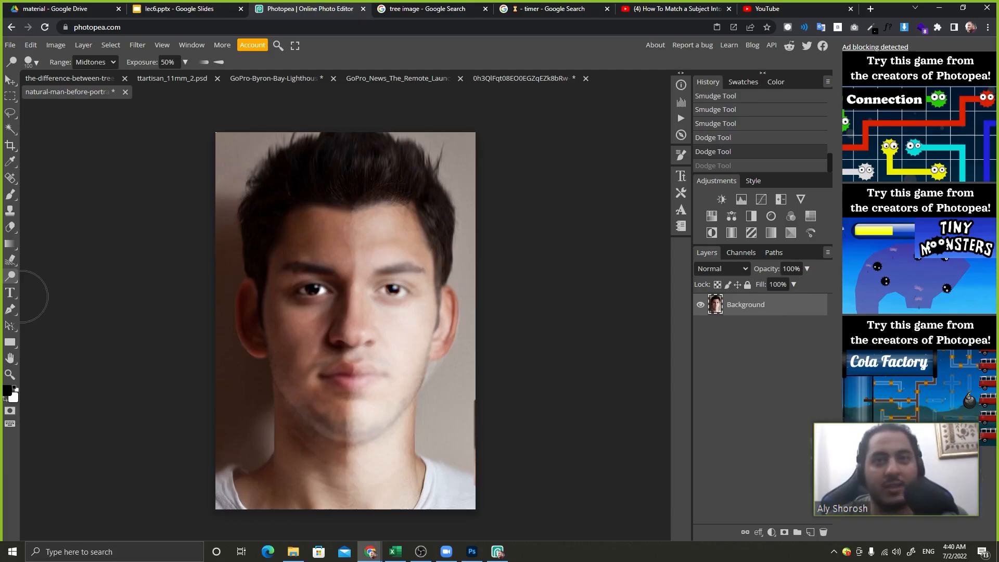
Darken the shadowed half of the face and neck using the Burn Tool with a larger brush, and undo the second burn stroke
{"action": "right_click", "coordinate": [10, 276]}
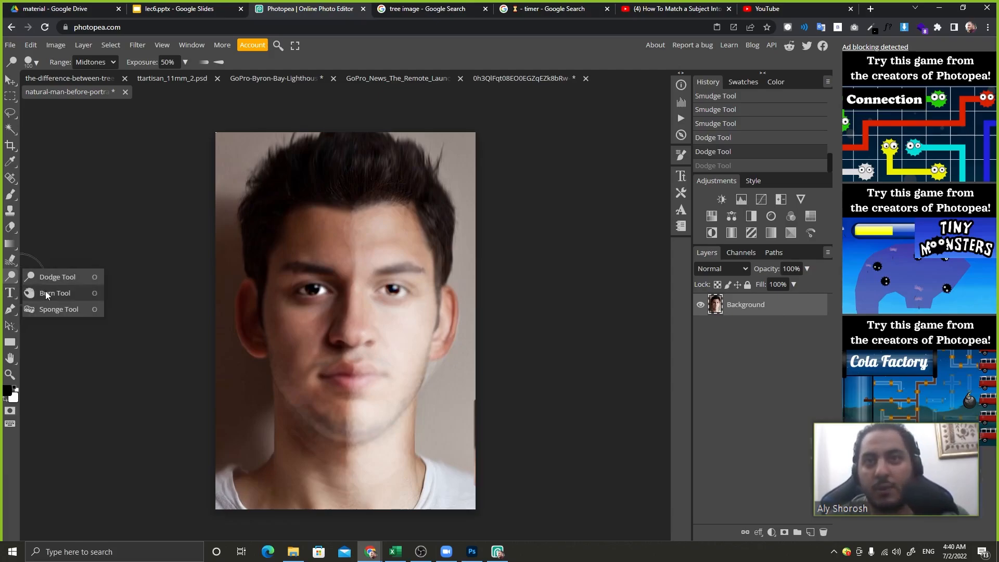
{"action": "left_click", "coordinate": [62, 289]}
{"action": "key", "text": "]"}
{"action": "key", "text": "]"}
{"action": "mouse_move", "coordinate": [320, 247]}
{"action": "left_mouse_down"}
{"action": "mouse_move", "coordinate": [314, 298]}
{"action": "mouse_move", "coordinate": [302, 300]}
{"action": "mouse_move", "coordinate": [297, 272]}
{"action": "mouse_move", "coordinate": [277, 275]}
{"action": "mouse_move", "coordinate": [295, 251]}
{"action": "mouse_move", "coordinate": [313, 475]}
{"action": "mouse_move", "coordinate": [347, 309]}
{"action": "mouse_move", "coordinate": [291, 504]}
{"action": "mouse_move", "coordinate": [288, 449]}
{"action": "mouse_move", "coordinate": [347, 195]}
{"action": "mouse_move", "coordinate": [324, 260]}
{"action": "mouse_move", "coordinate": [311, 236]}
{"action": "mouse_move", "coordinate": [317, 502]}
{"action": "mouse_move", "coordinate": [285, 534]}
{"action": "mouse_move", "coordinate": [315, 322]}
{"action": "mouse_move", "coordinate": [308, 224]}
{"action": "mouse_move", "coordinate": [321, 525]}
{"action": "mouse_move", "coordinate": [254, 489]}
{"action": "mouse_move", "coordinate": [328, 505]}
{"action": "mouse_move", "coordinate": [333, 469]}
{"action": "left_mouse_up"}
{"action": "mouse_move", "coordinate": [389, 242]}
{"action": "left_mouse_down"}
{"action": "mouse_move", "coordinate": [394, 226]}
{"action": "mouse_move", "coordinate": [395, 395]}
{"action": "mouse_move", "coordinate": [425, 249]}
{"action": "mouse_move", "coordinate": [401, 237]}
{"action": "mouse_move", "coordinate": [380, 469]}
{"action": "mouse_move", "coordinate": [338, 484]}
{"action": "mouse_move", "coordinate": [322, 427]}
{"action": "mouse_move", "coordinate": [334, 501]}
{"action": "left_mouse_up"}
{"action": "key", "text": "ctrl+z"}
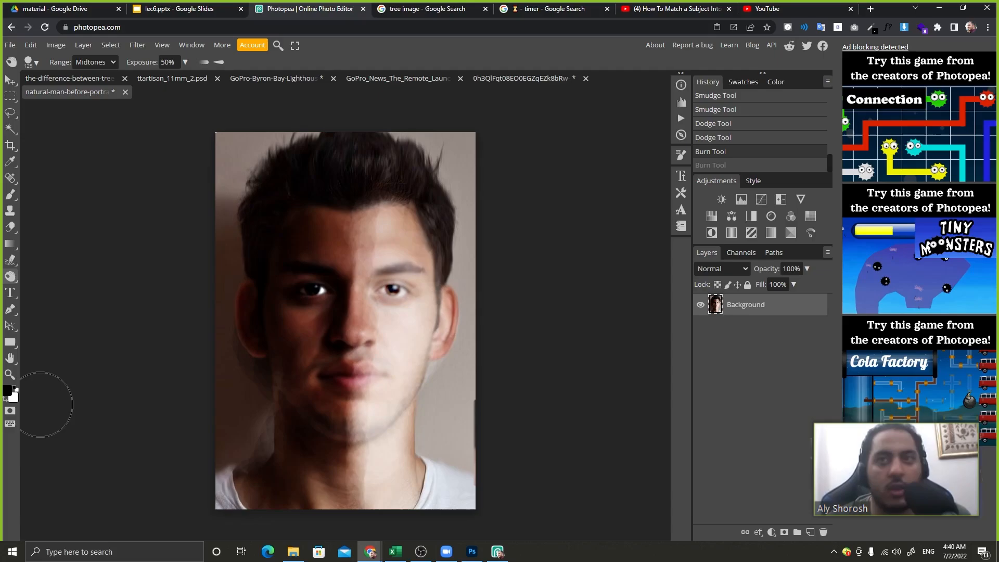
Intensify the colours of the man's face, hair and neck using the Sponge Tool with a larger brush, 100% flow and Saturate mode
{"action": "right_click", "coordinate": [9, 276]}
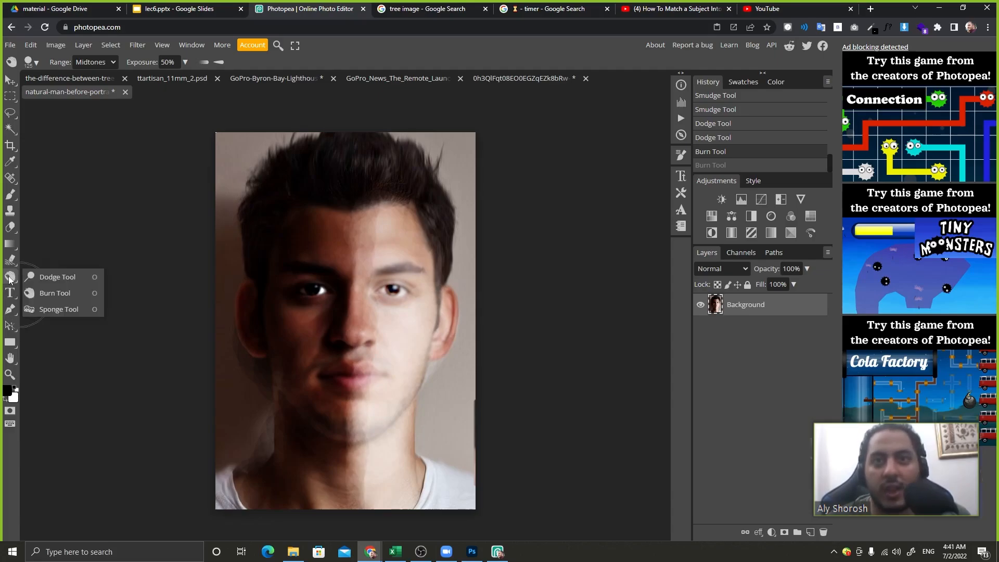
{"action": "left_click", "coordinate": [42, 312]}
{"action": "key", "text": "bracketright"}
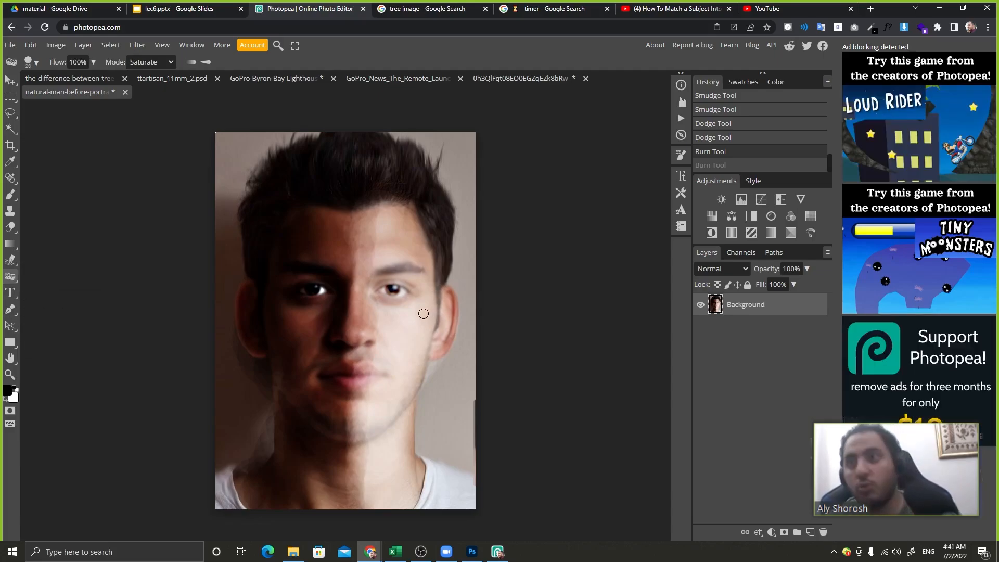
{"action": "key", "text": "bracketright"}
{"action": "key", "text": "bracketright"}
{"action": "key", "text": "bracketright"}
{"action": "key", "text": "bracketright"}
{"action": "key", "text": "bracketright"}
{"action": "key", "text": "bracketright"}
{"action": "key", "text": "bracketright"}
{"action": "key", "text": "bracketright"}
{"action": "key", "text": "bracketright"}
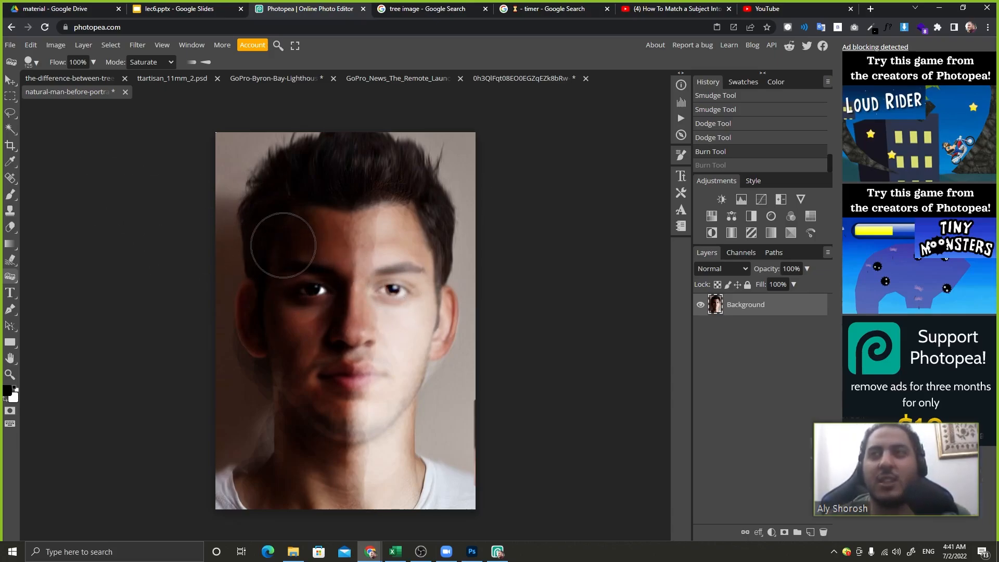
{"action": "left_click", "coordinate": [152, 62]}
{"action": "left_click", "coordinate": [134, 85]}
{"action": "mouse_move", "coordinate": [348, 198]}
{"action": "left_mouse_down"}
{"action": "mouse_move", "coordinate": [317, 250]}
{"action": "mouse_move", "coordinate": [355, 363]}
{"action": "mouse_move", "coordinate": [269, 190]}
{"action": "mouse_move", "coordinate": [225, 150]}
{"action": "mouse_move", "coordinate": [197, 182]}
{"action": "mouse_move", "coordinate": [355, 246]}
{"action": "mouse_move", "coordinate": [387, 369]}
{"action": "mouse_move", "coordinate": [101, 268]}
{"action": "mouse_move", "coordinate": [621, 317]}
{"action": "mouse_move", "coordinate": [392, 363]}
{"action": "mouse_move", "coordinate": [390, 521]}
{"action": "mouse_move", "coordinate": [365, 503]}
{"action": "left_mouse_up"}
Set the sponge mode to Desaturate and mute the colours across the whole portrait
{"action": "left_click", "coordinate": [165, 65]}
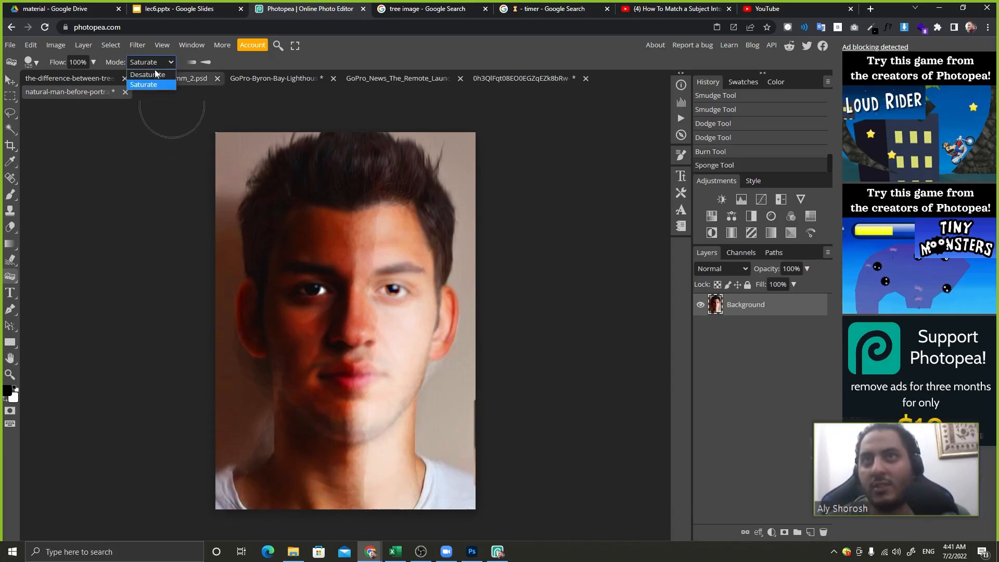
{"action": "left_click", "coordinate": [151, 74]}
{"action": "mouse_move", "coordinate": [410, 199]}
{"action": "left_mouse_down"}
{"action": "mouse_move", "coordinate": [265, 193]}
{"action": "mouse_move", "coordinate": [323, 108]}
{"action": "mouse_move", "coordinate": [468, 161]}
{"action": "mouse_move", "coordinate": [204, 289]}
{"action": "mouse_move", "coordinate": [277, 264]}
{"action": "mouse_move", "coordinate": [85, 495]}
{"action": "mouse_move", "coordinate": [140, 357]}
{"action": "mouse_move", "coordinate": [627, 419]}
{"action": "mouse_move", "coordinate": [52, 498]}
{"action": "mouse_move", "coordinate": [88, 507]}
{"action": "left_mouse_up"}
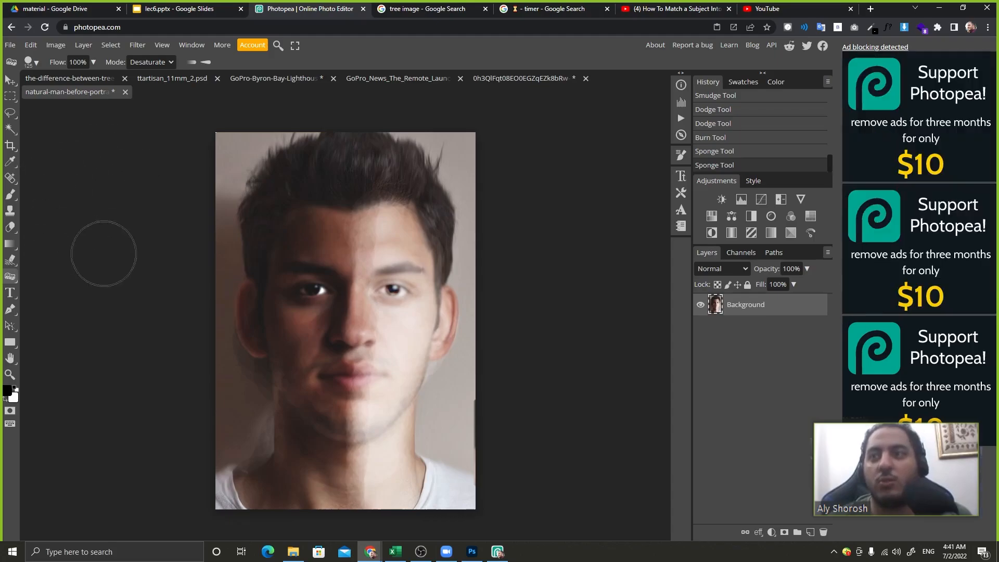
{"action": "right_click", "coordinate": [11, 278]}
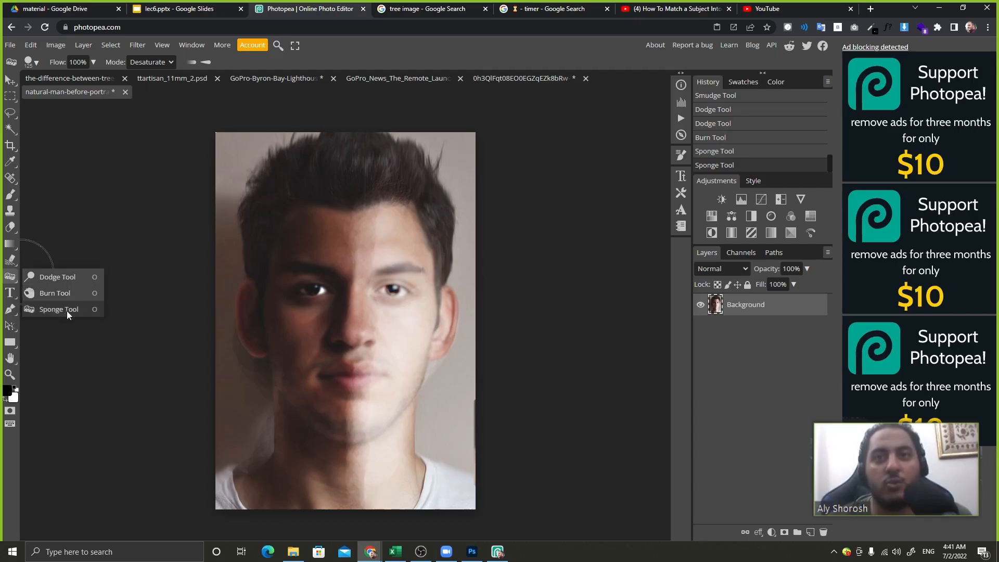
{"action": "right_click", "coordinate": [10, 259]}
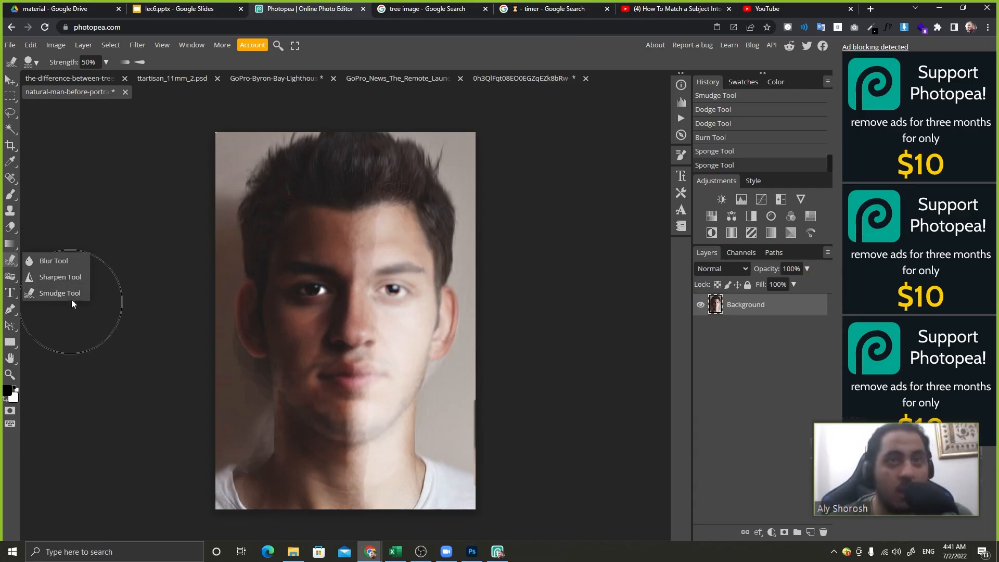
{"action": "left_click", "coordinate": [62, 263]}
{"action": "right_click", "coordinate": [17, 276]}
{"action": "left_click", "coordinate": [54, 277]}
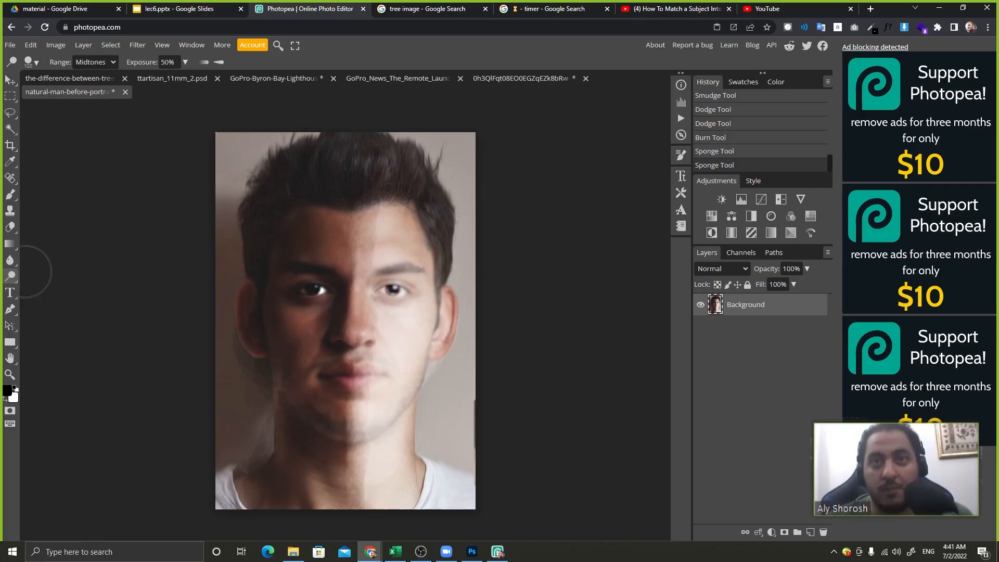
{"action": "key", "text": "alt+Tab"}
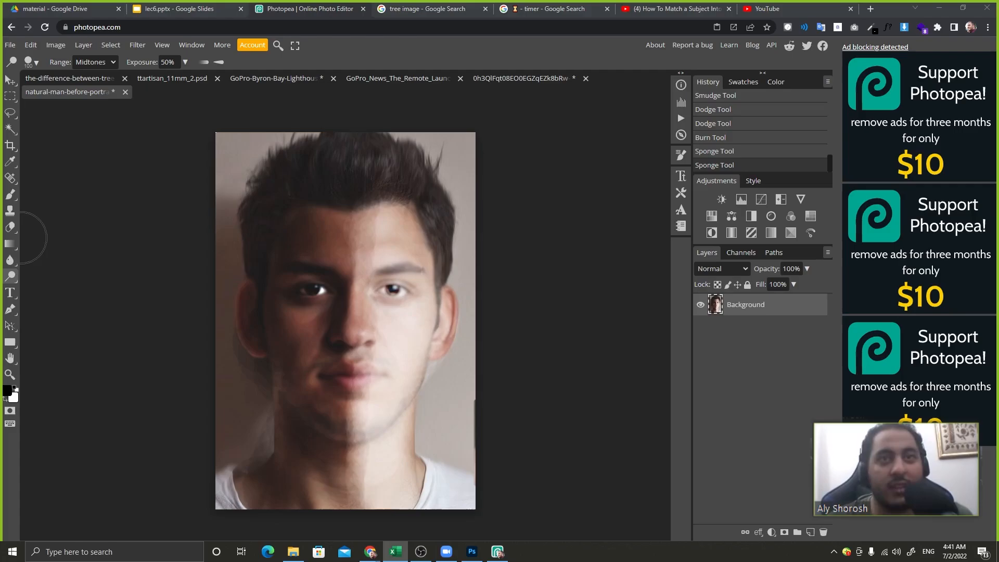
{"action": "left_click", "coordinate": [15, 178]}
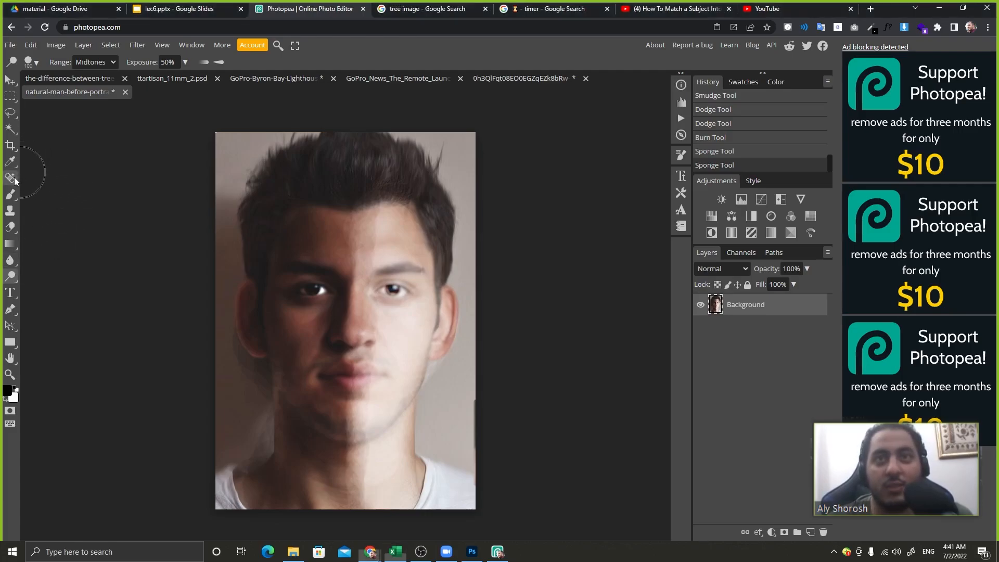
{"action": "left_click", "coordinate": [14, 178]}
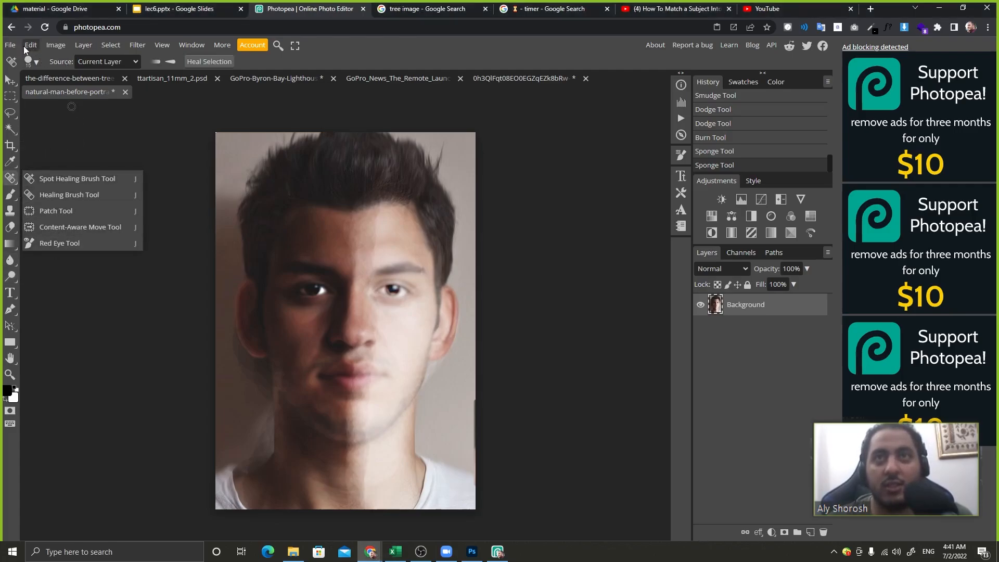
Open the redeyes1 image of the child from its copied URL
{"action": "left_click", "coordinate": [10, 45]}
{"action": "mouse_move", "coordinate": [62, 109]}
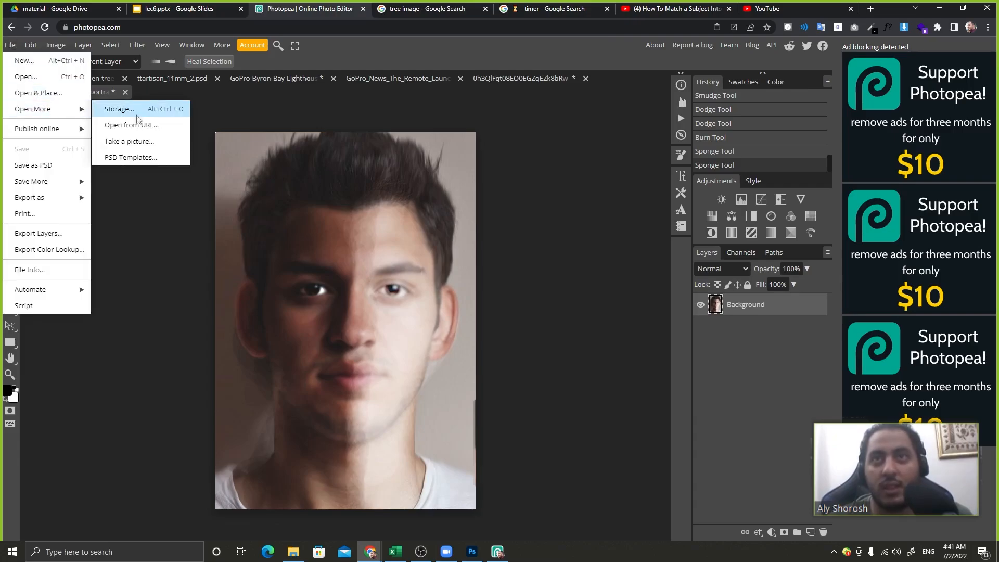
{"action": "left_click", "coordinate": [132, 125]}
{"action": "key", "text": "ctrl+v"}
{"action": "left_click", "coordinate": [187, 170]}
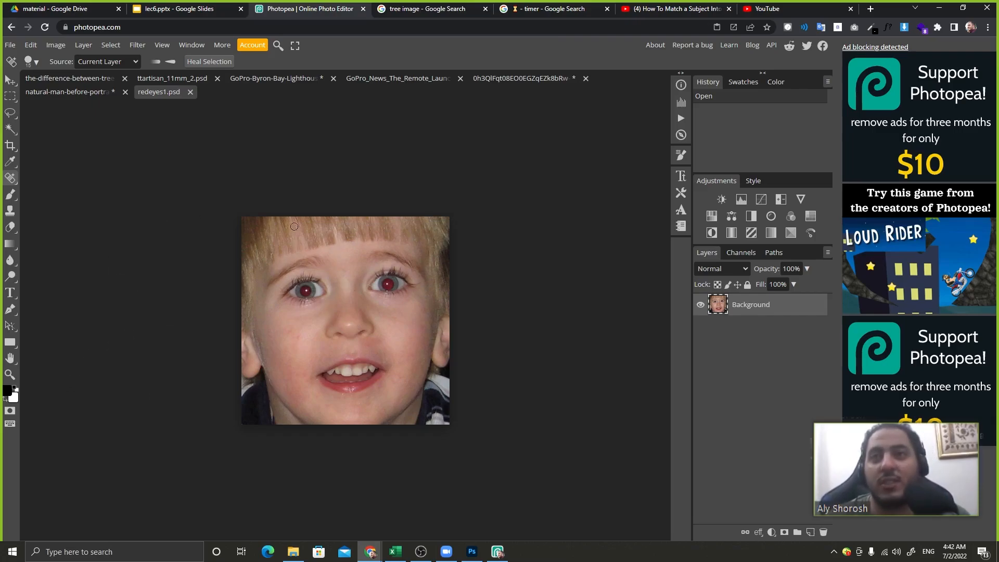
Remove the red pupils from both of the child's eyes with the Red Eye Tool
{"action": "right_click", "coordinate": [10, 178]}
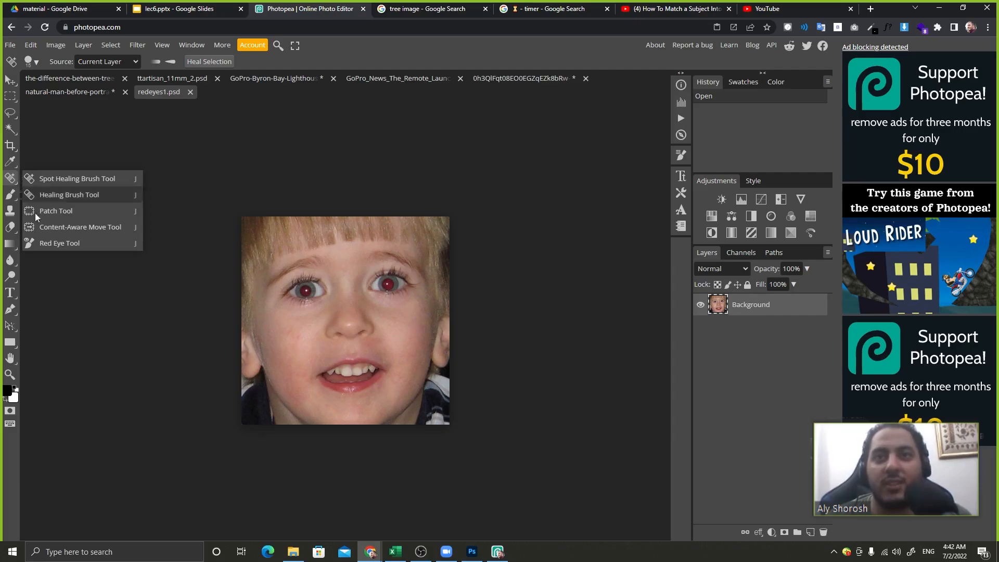
{"action": "left_click", "coordinate": [55, 245]}
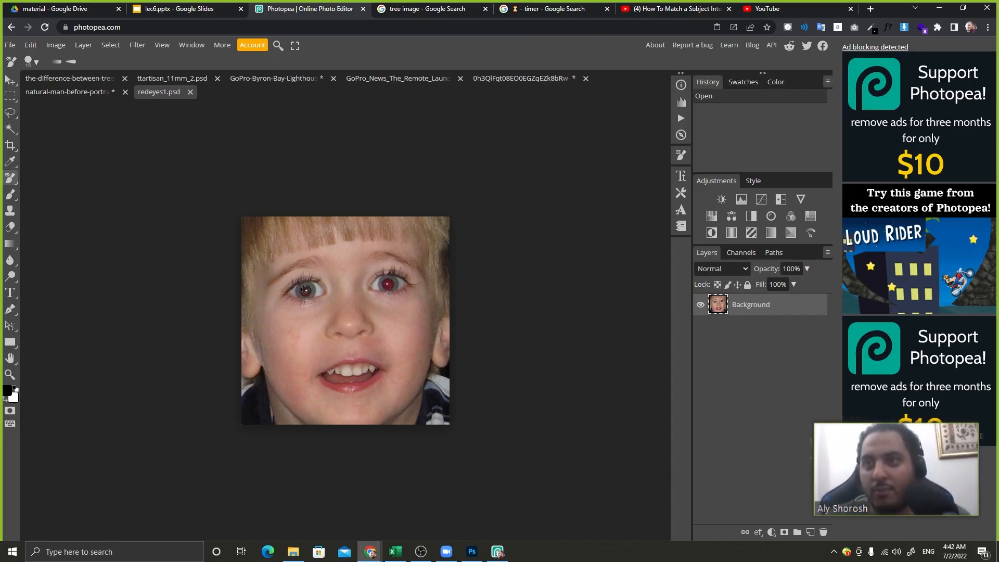
{"action": "left_click", "coordinate": [303, 292]}
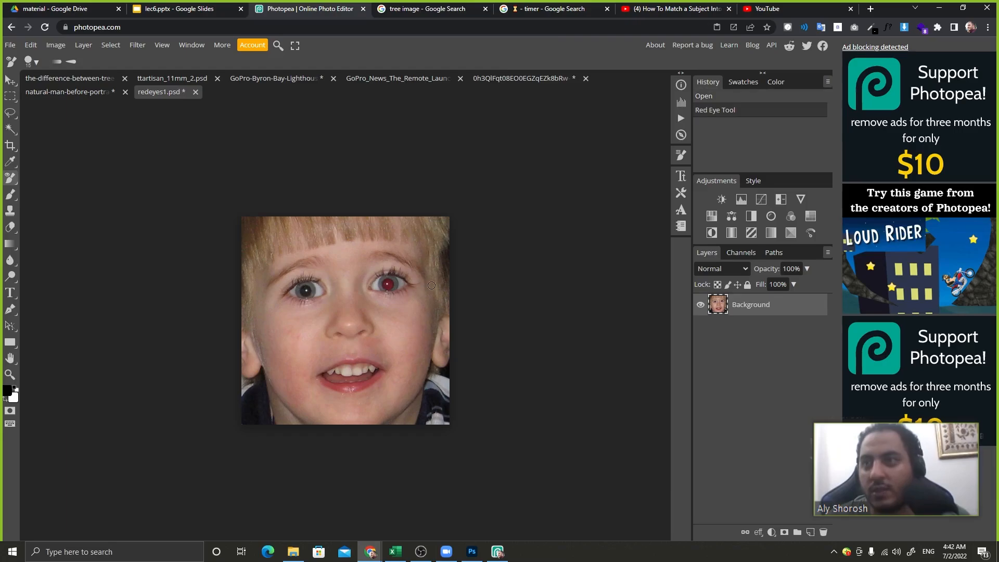
{"action": "left_click", "coordinate": [391, 284]}
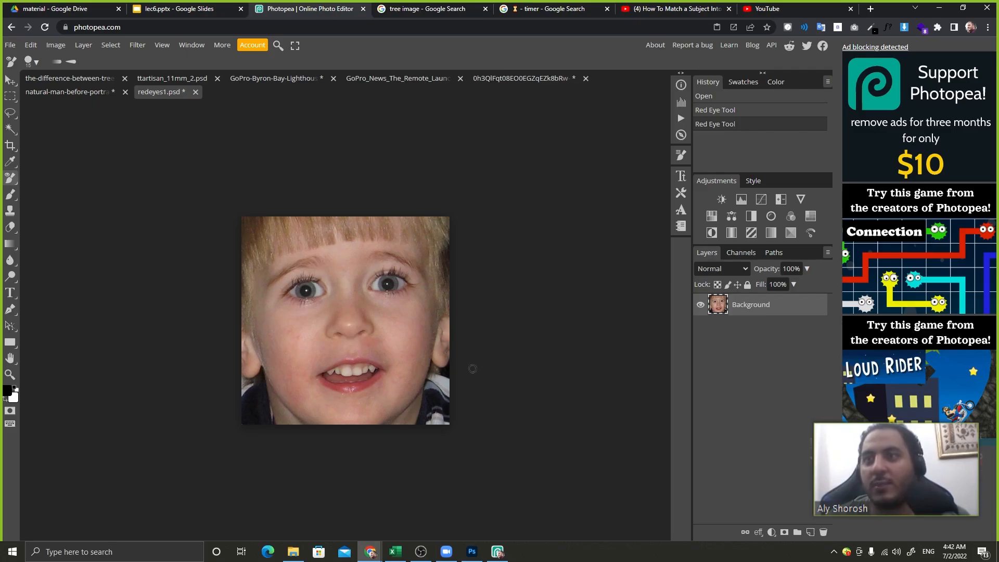
Switch to the lec6 Google Slides deck and copy the chicken-pox image URL from the speaker notes of slide 29
{"action": "right_click", "coordinate": [9, 185]}
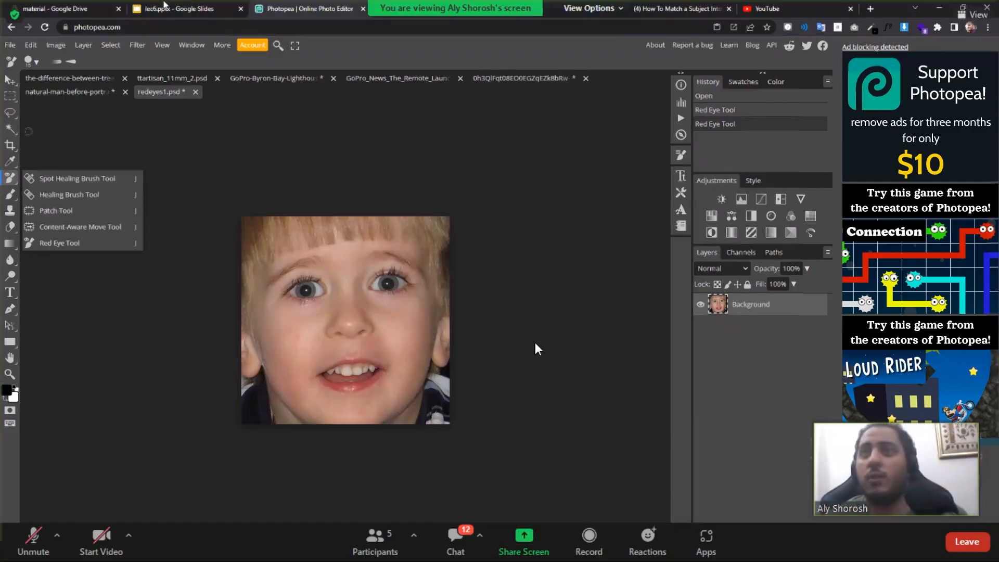
{"action": "key", "text": "ctrl+shift+Tab"}
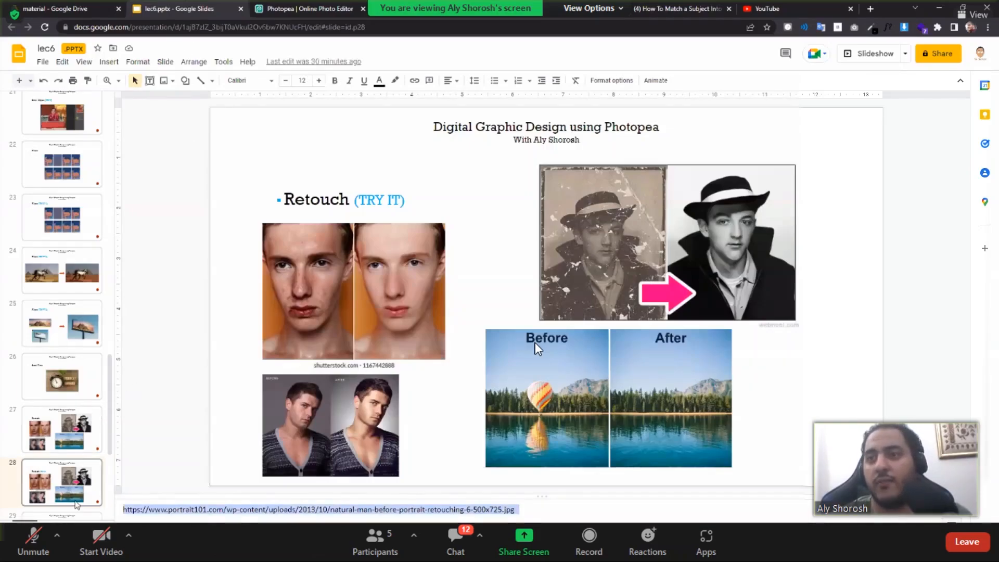
{"action": "left_click", "coordinate": [77, 504]}
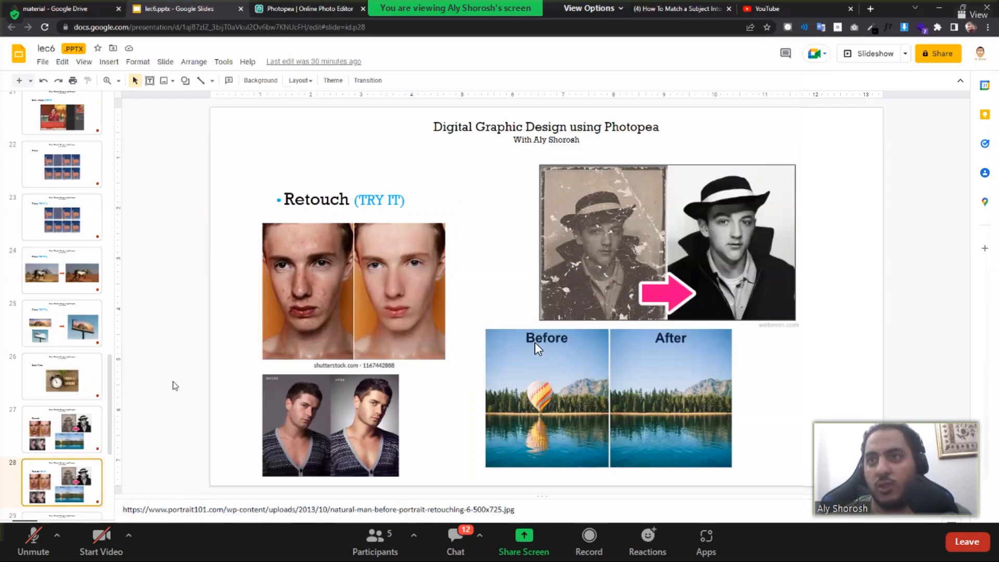
{"action": "key", "text": "Down"}
{"action": "key", "text": "Up"}
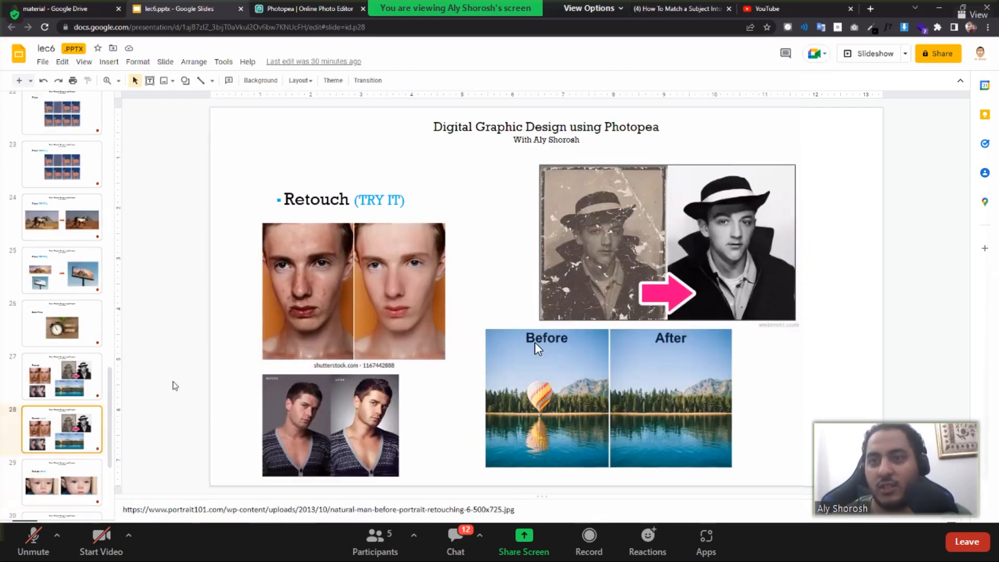
{"action": "key", "text": "Down"}
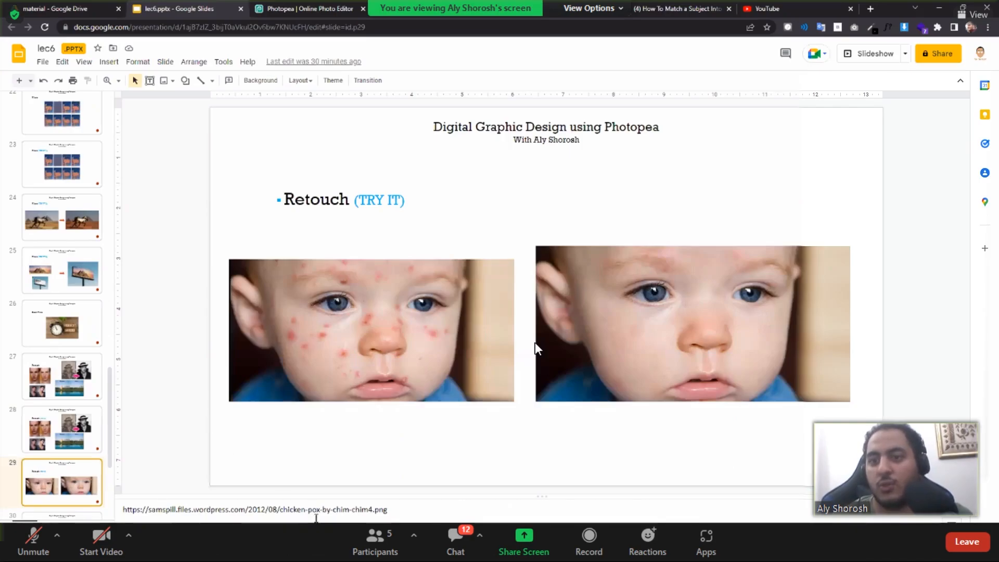
{"action": "triple_click", "coordinate": [316, 513]}
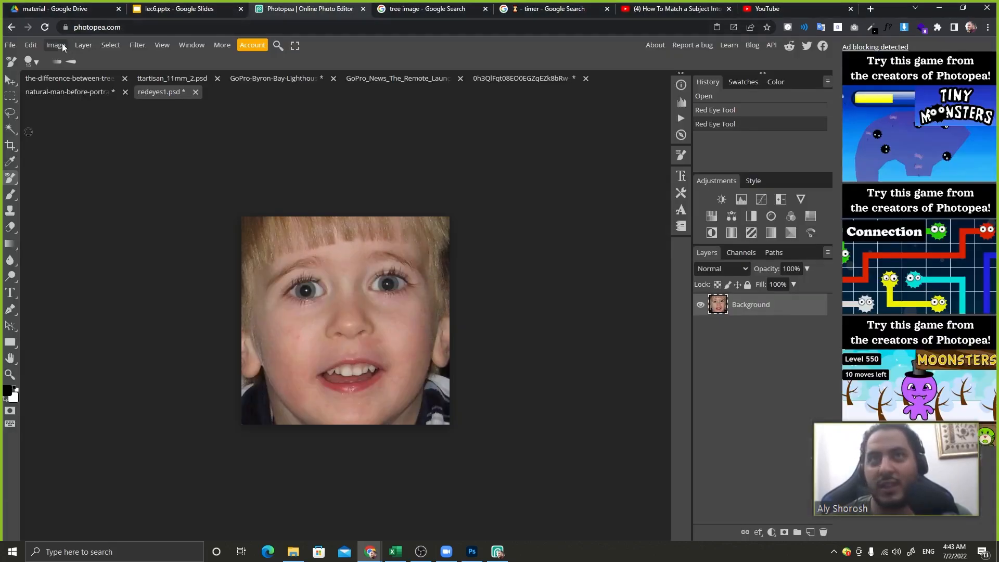
Switch back to Photopea and open the chicken-pox baby photo from the copied URL
{"action": "mouse_move", "coordinate": [47, 109]}
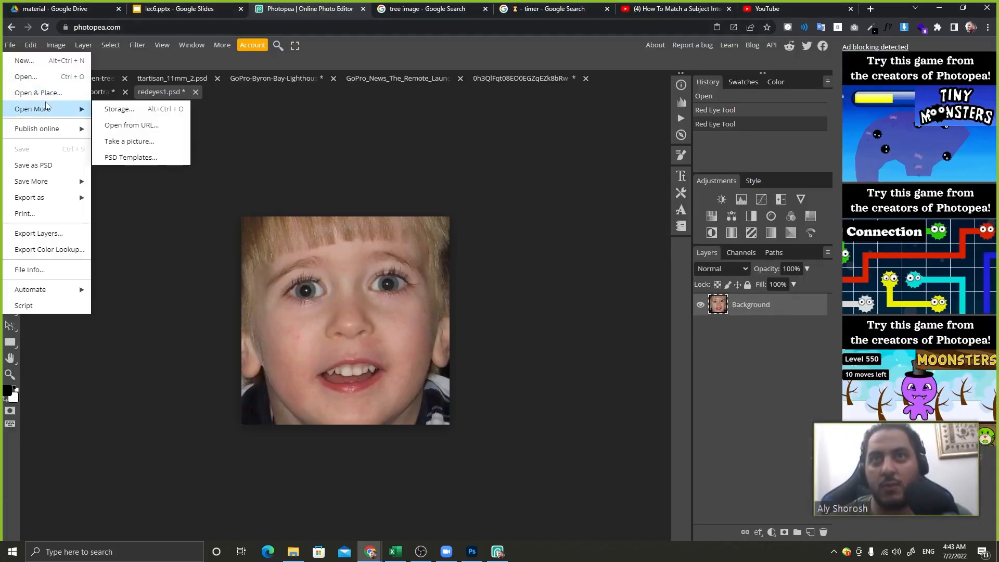
{"action": "left_click", "coordinate": [160, 127]}
{"action": "key", "text": "ctrl+v"}
{"action": "left_click", "coordinate": [195, 175]}
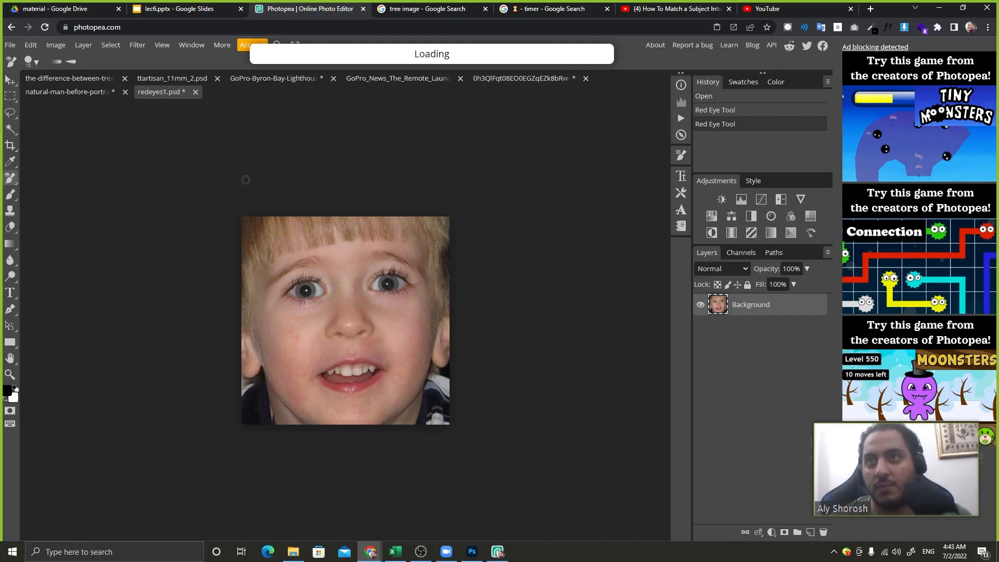
{"action": "left_click", "coordinate": [228, 4]}
{"action": "scroll", "coordinate": [76, 230], "scroll_direction": "down", "scroll_amount": 1}
{"action": "left_click", "coordinate": [271, 4]}
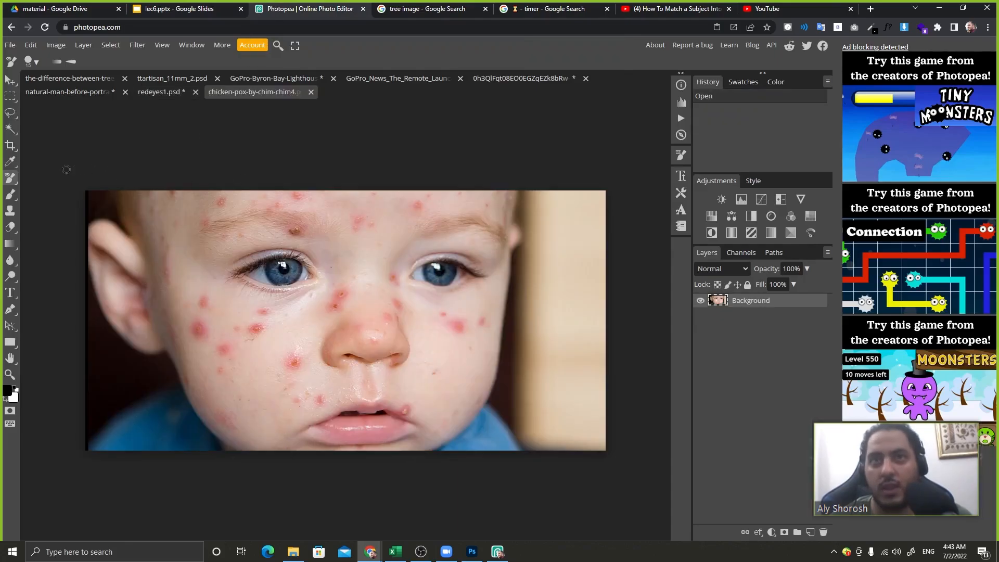
Review the healing tools, activate the Blur Tool, and close the chicken-pox photo
{"action": "right_click", "coordinate": [10, 179]}
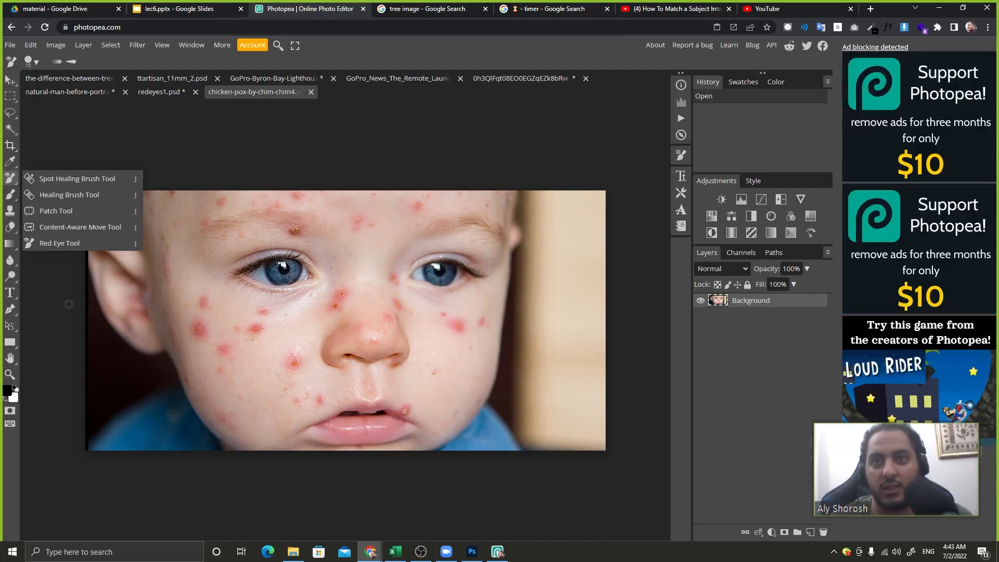
{"action": "left_click", "coordinate": [11, 260]}
{"action": "left_click", "coordinate": [12, 259]}
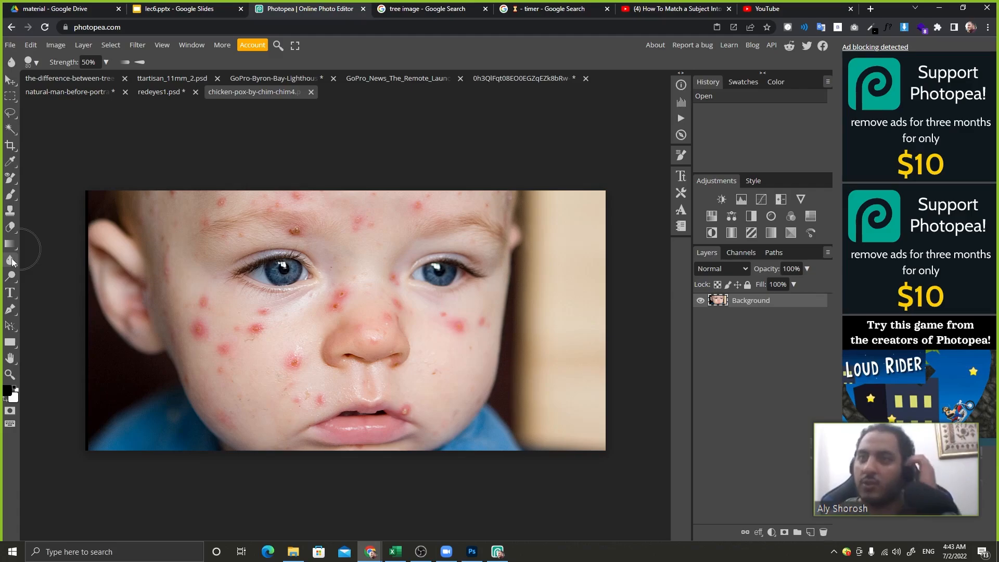
{"action": "left_click", "coordinate": [310, 92]}
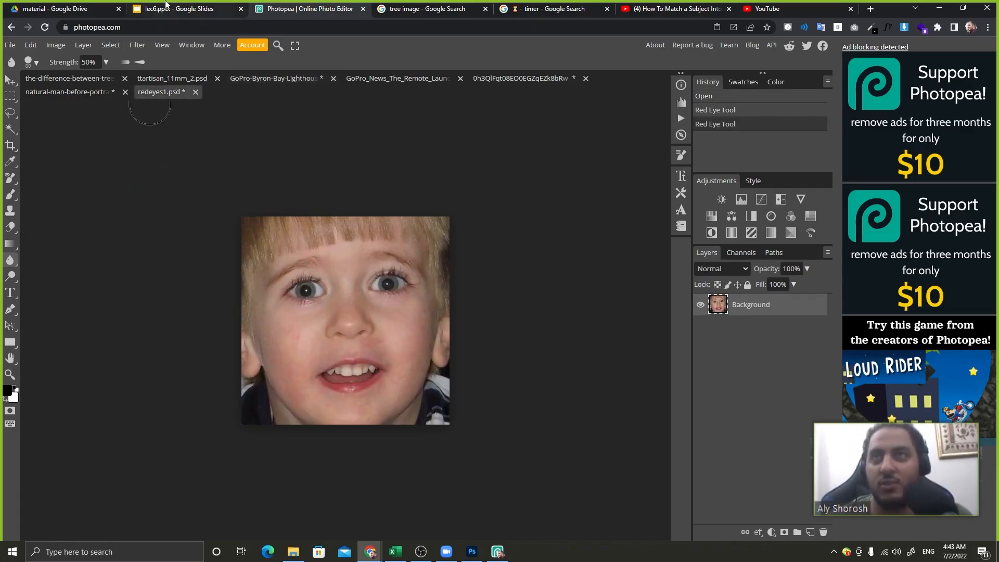
Switch to the Google Search page, search for "hd image", and browse the image results for a practice picture
{"action": "left_click", "coordinate": [458, 9]}
{"action": "left_click", "coordinate": [369, 27]}
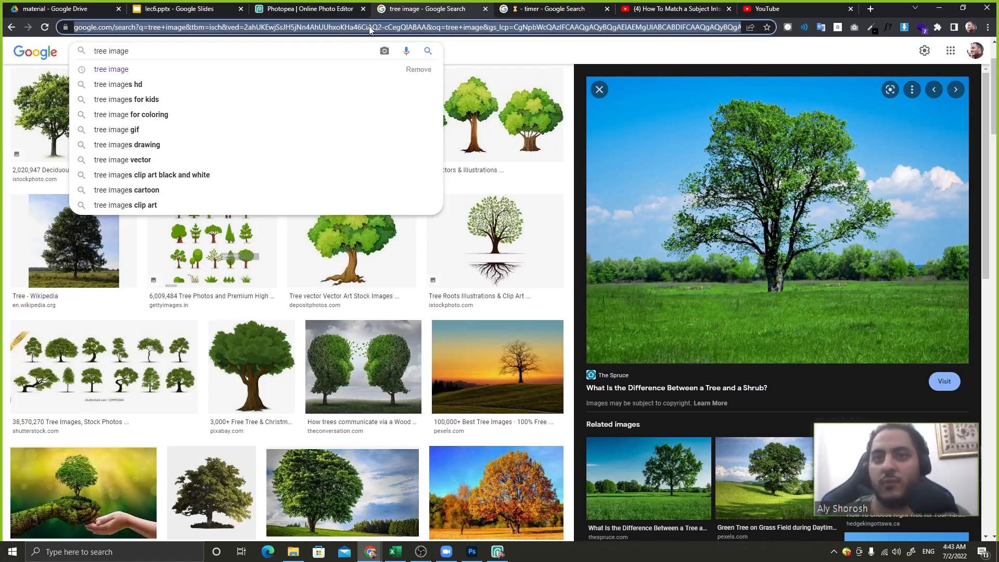
{"action": "type", "text": "hd image"}
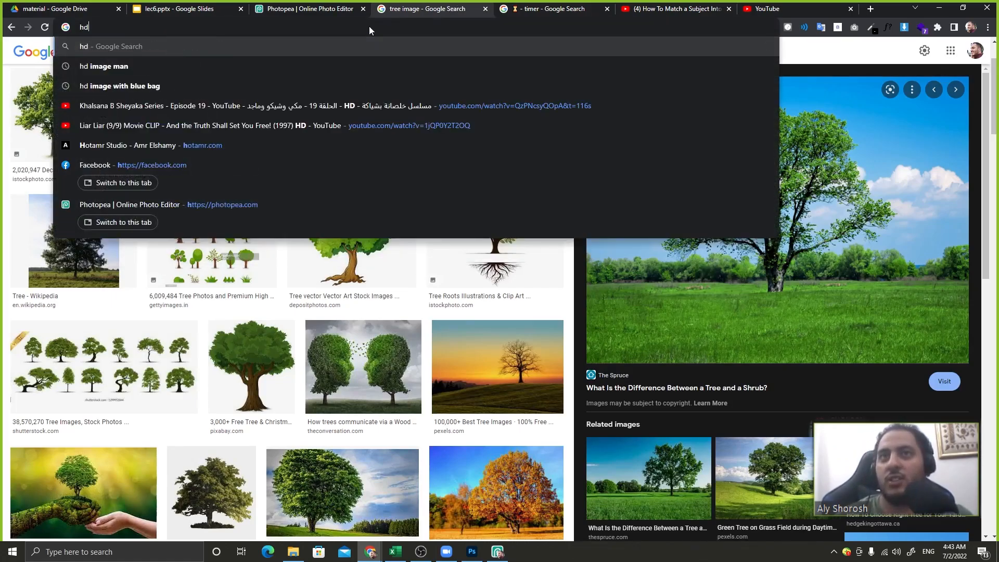
{"action": "key", "text": "Return"}
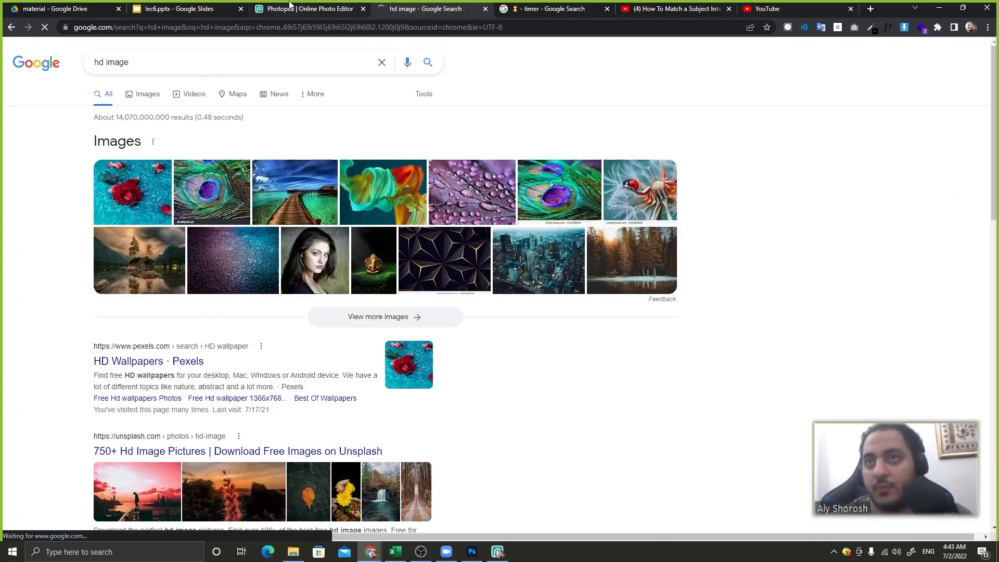
{"action": "left_click", "coordinate": [144, 99]}
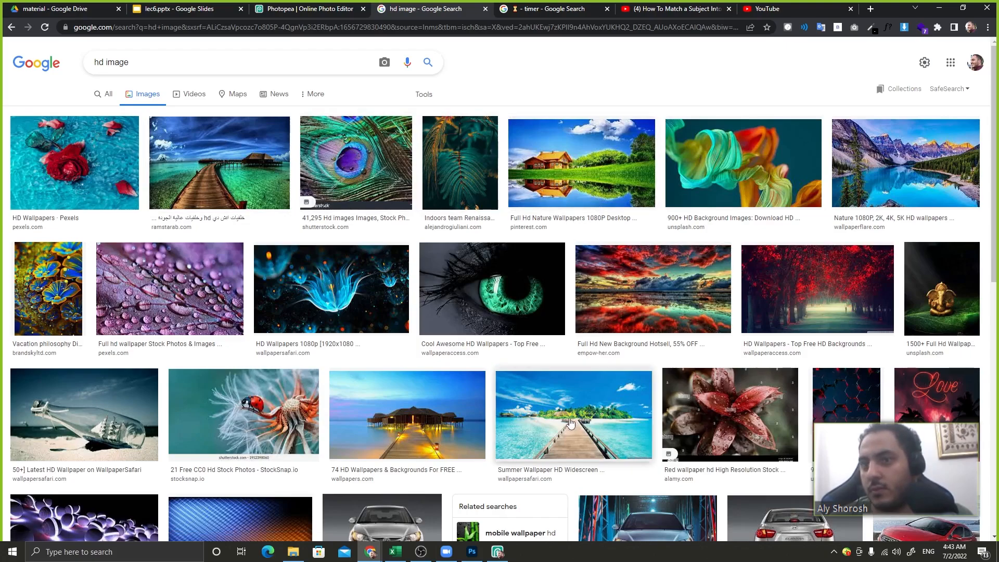
{"action": "scroll", "coordinate": [572, 421], "scroll_direction": "down", "scroll_amount": 2}
{"action": "scroll", "coordinate": [121, 306], "scroll_direction": "down", "scroll_amount": 5}
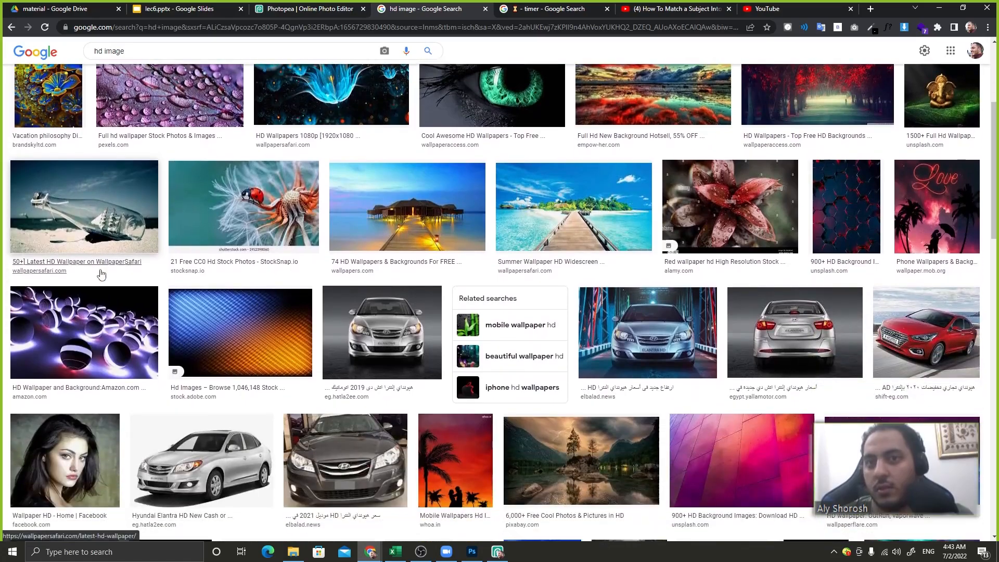
{"action": "left_click", "coordinate": [160, 49]}
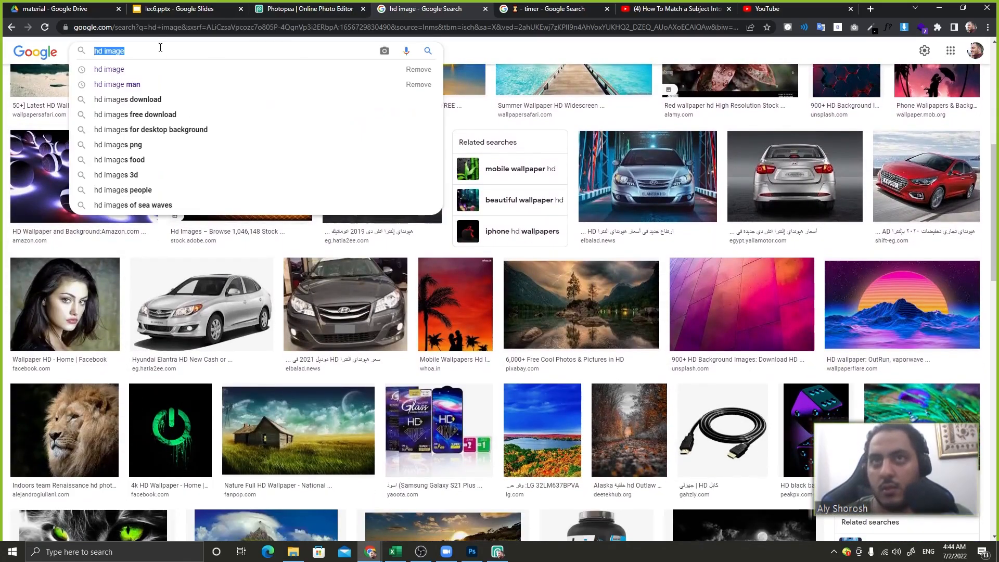
{"action": "left_click", "coordinate": [188, 6]}
{"action": "left_click", "coordinate": [275, 6]}
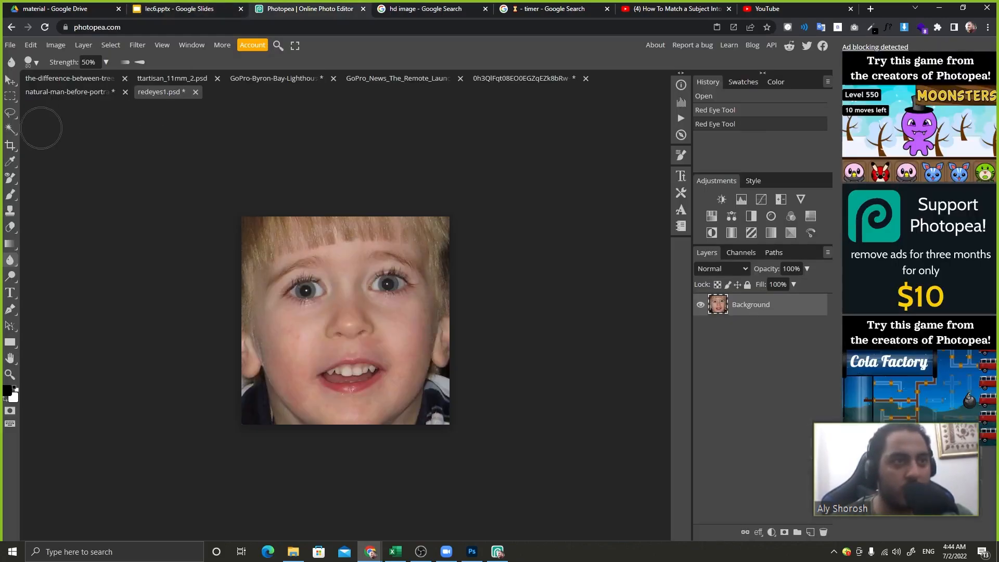
{"action": "key", "text": "alt+Tab"}
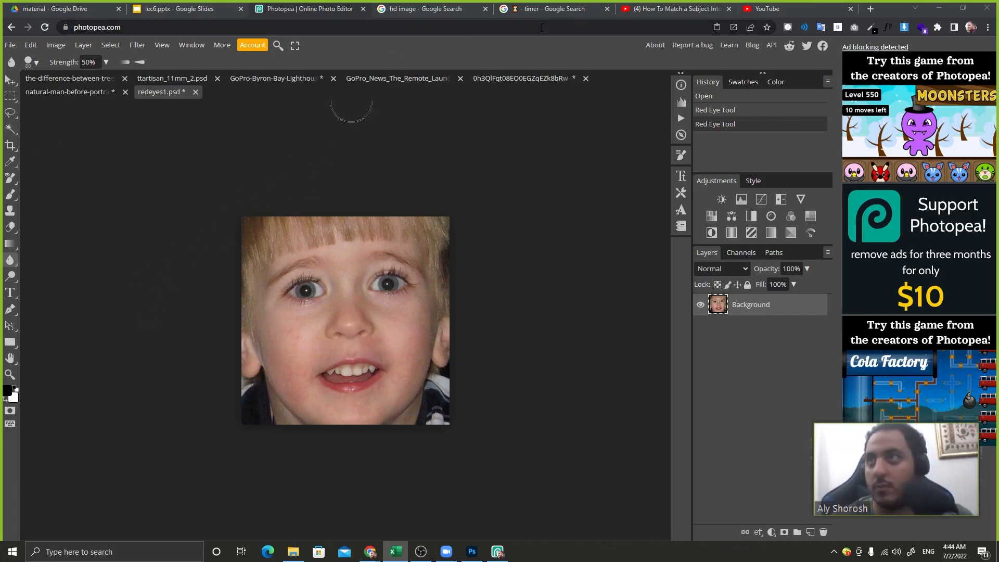
{"action": "left_click", "coordinate": [409, 8]}
{"action": "left_click", "coordinate": [404, 28]}
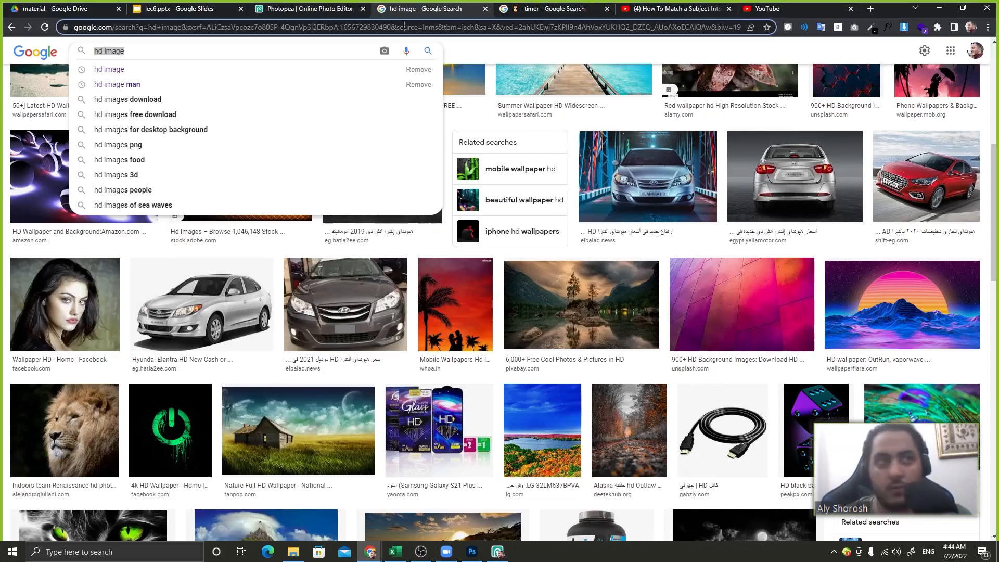
{"action": "type", "text": "b"}
{"action": "left_click", "coordinate": [344, 9]}
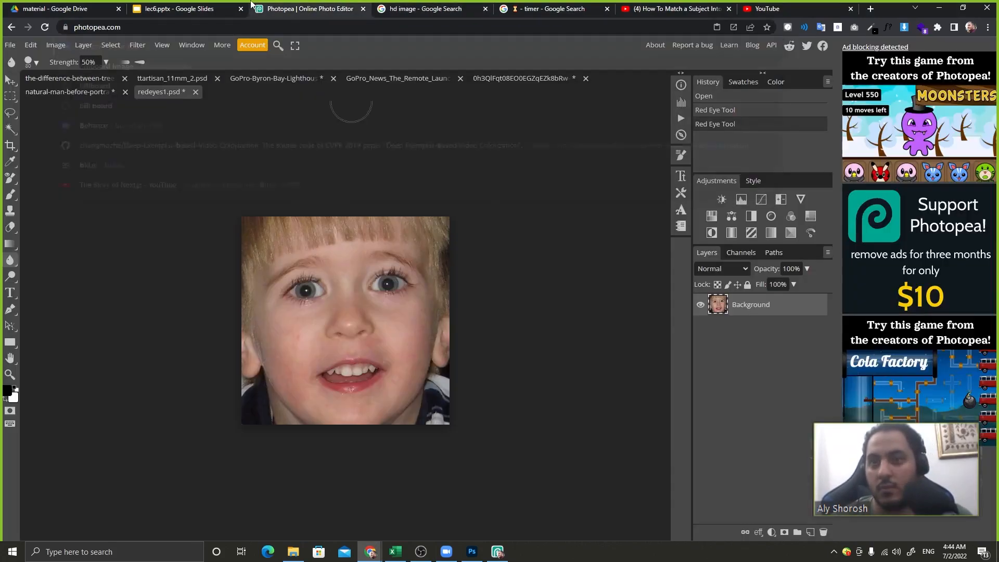
Switch to the lec6 Google Slides deck and copy the old portrait's image URL from the speaker notes
{"action": "left_click", "coordinate": [195, 8]}
{"action": "left_click", "coordinate": [61, 484]}
{"action": "triple_click", "coordinate": [157, 510]}
Switch back to Photopea and open the old black-and-white portrait from the copied URL
{"action": "left_click", "coordinate": [312, 9]}
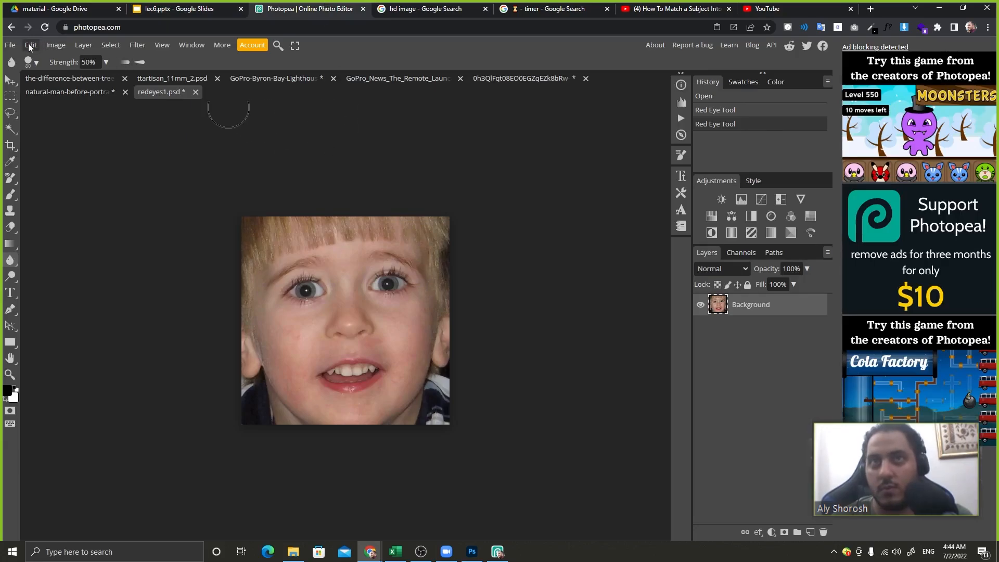
{"action": "left_click", "coordinate": [10, 45]}
{"action": "mouse_move", "coordinate": [46, 110]}
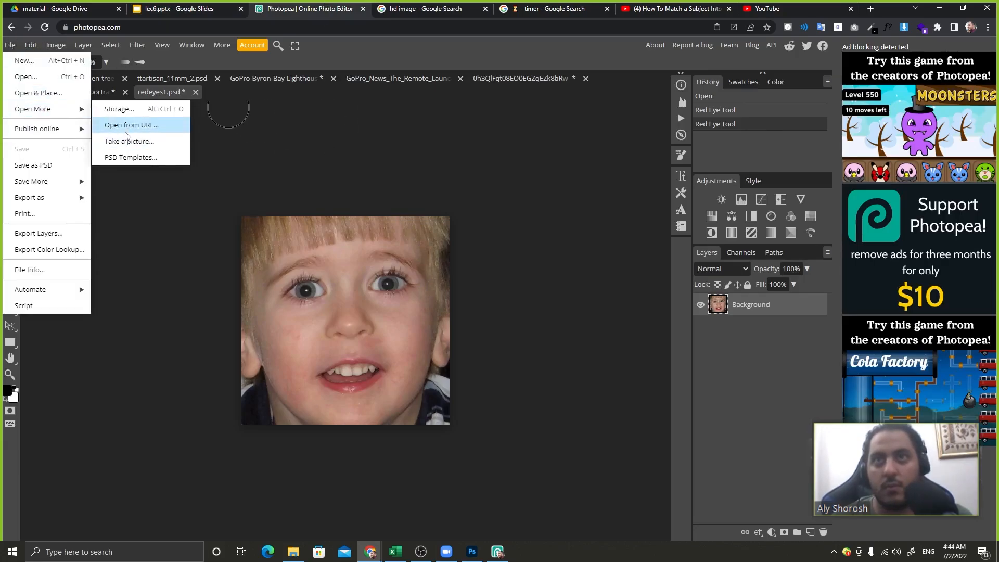
{"action": "left_click", "coordinate": [141, 125]}
{"action": "key", "text": "ctrl+v"}
{"action": "left_click", "coordinate": [208, 175]}
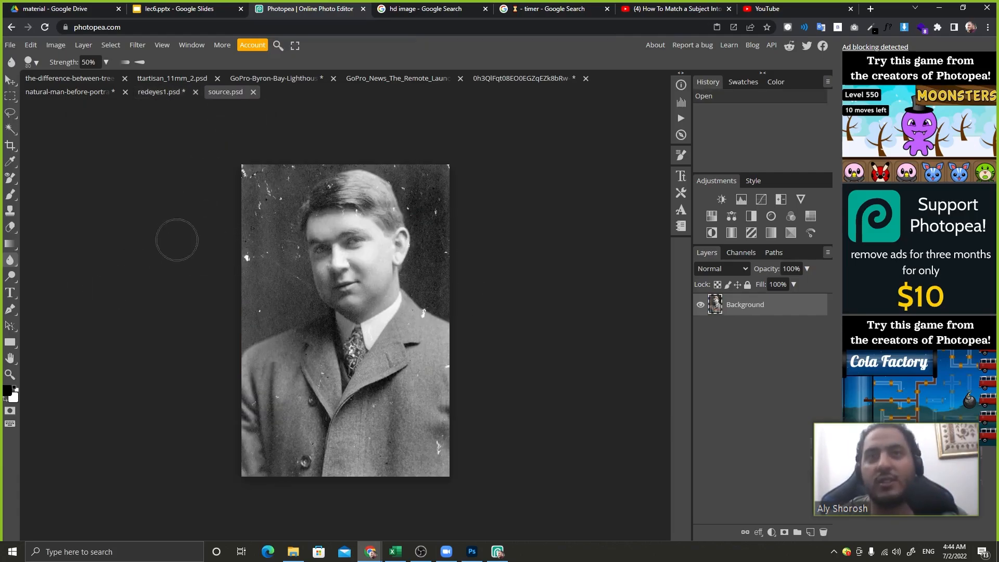
Activate the Spot Healing Brush Tool and examine the scratches and specks on the portrait's background, face, tie and jacket
{"action": "left_click", "coordinate": [11, 179]}
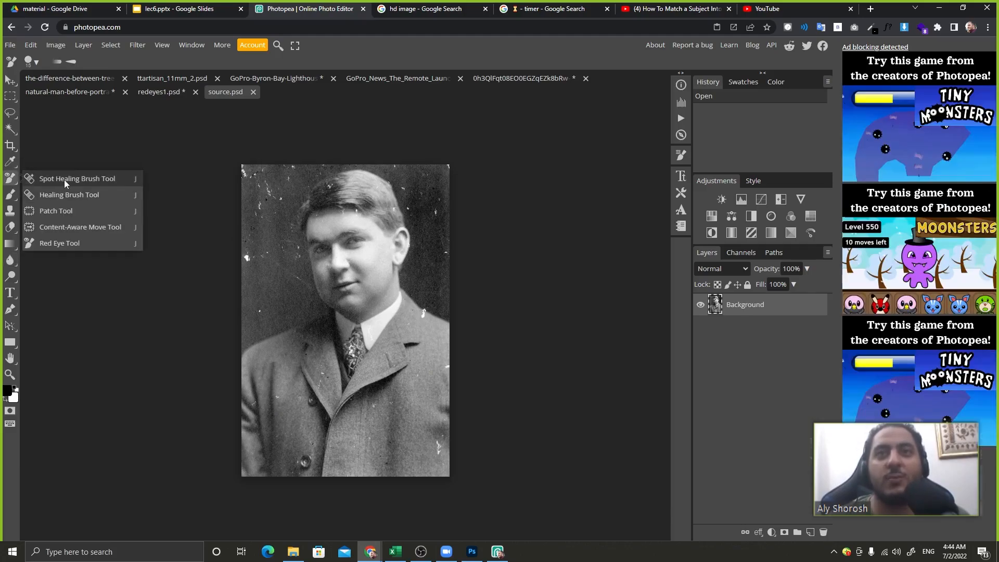
{"action": "left_click", "coordinate": [35, 180]}
{"action": "key", "text": "ctrl+plus"}
{"action": "key", "text": "ctrl+plus"}
{"action": "key", "text": "ctrl+plus"}
{"action": "key", "text": "ctrl+minus"}
{"action": "key", "text": "ctrl+minus"}
{"action": "key", "text": "ctrl+minus"}
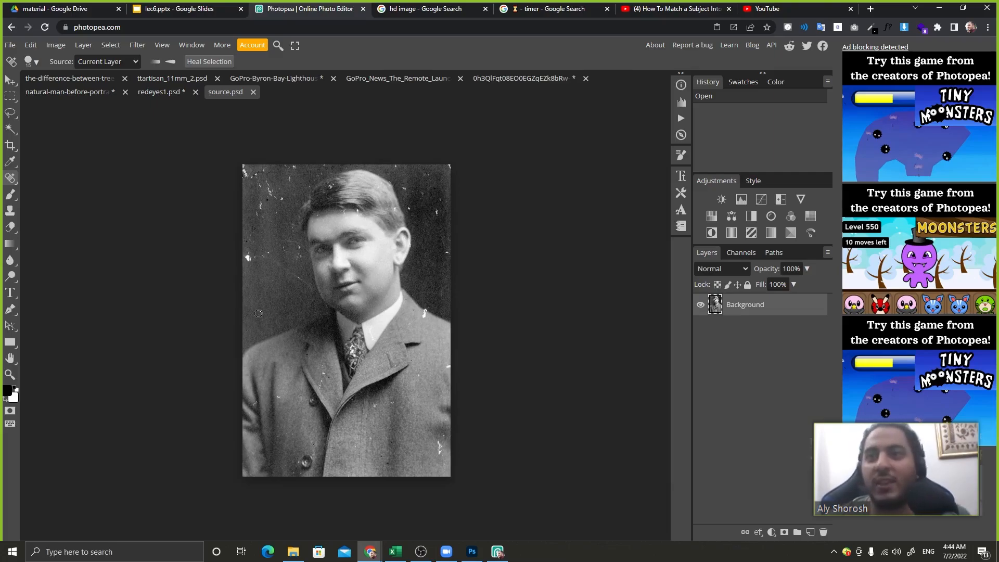
{"action": "key", "text": "ctrl+plus"}
{"action": "key", "text": "ctrl+plus"}
{"action": "key", "text": "ctrl+plus"}
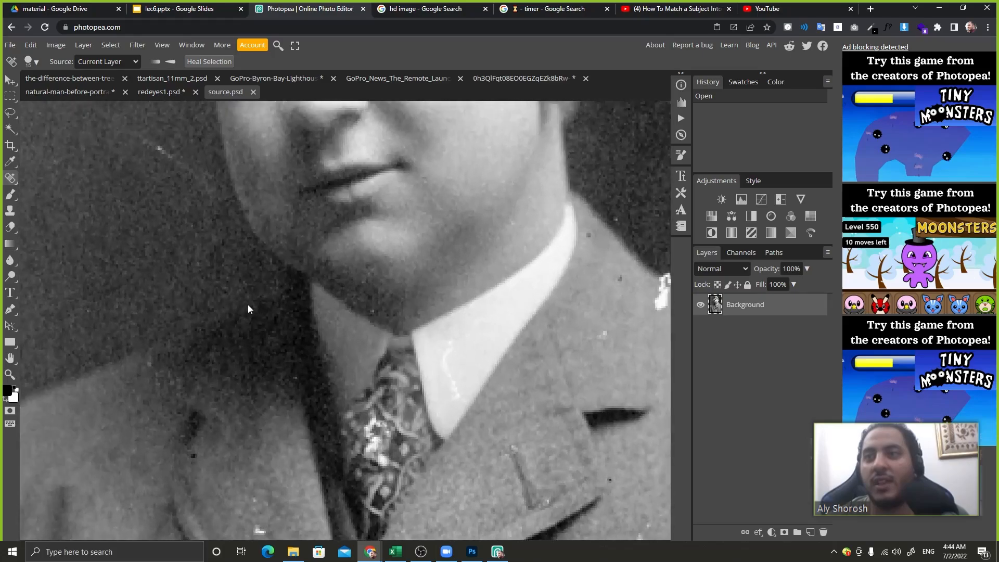
{"action": "left_click_drag", "start_coordinate": [208, 217], "coordinate": [475, 262]}
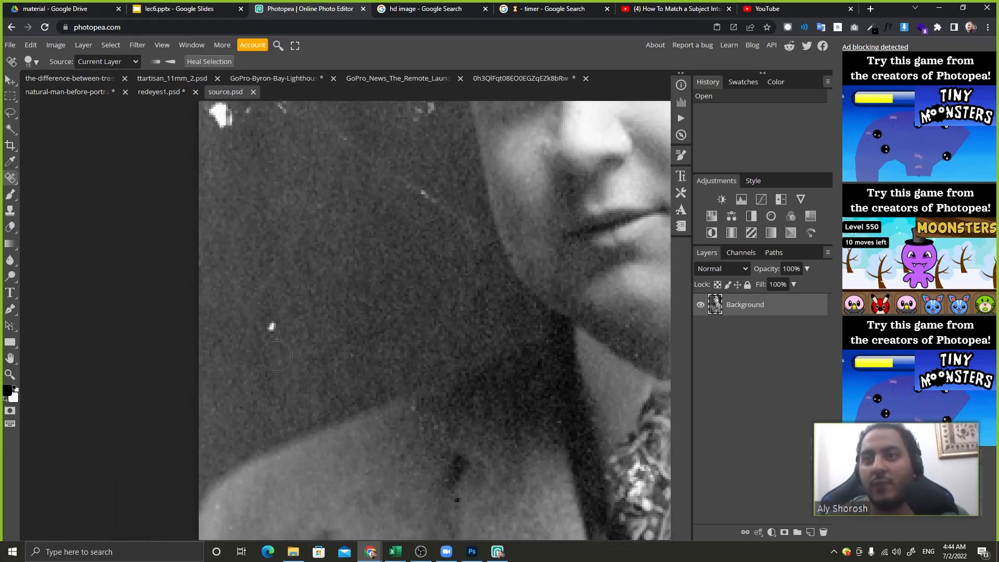
{"action": "mouse_move", "coordinate": [290, 291]}
{"action": "left_mouse_down"}
{"action": "mouse_move", "coordinate": [297, 197]}
{"action": "mouse_move", "coordinate": [189, 30]}
{"action": "left_mouse_up"}
{"action": "left_click_drag", "start_coordinate": [525, 320], "coordinate": [271, 162]}
{"action": "scroll", "coordinate": [379, 288], "scroll_direction": "down", "scroll_amount": 3}
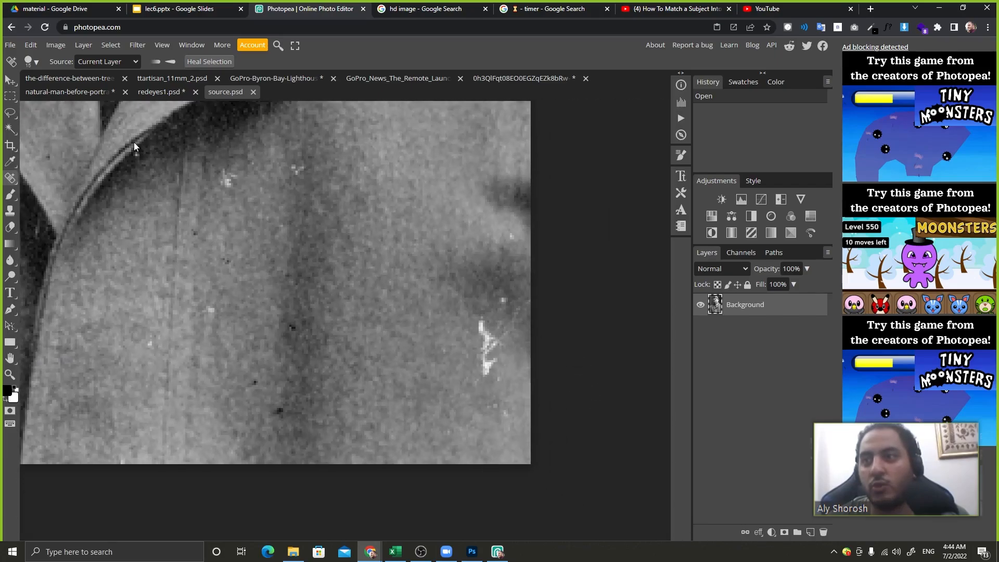
{"action": "scroll", "coordinate": [323, 214], "scroll_direction": "down", "scroll_amount": 2}
{"action": "left_click_drag", "start_coordinate": [322, 214], "coordinate": [299, 458]}
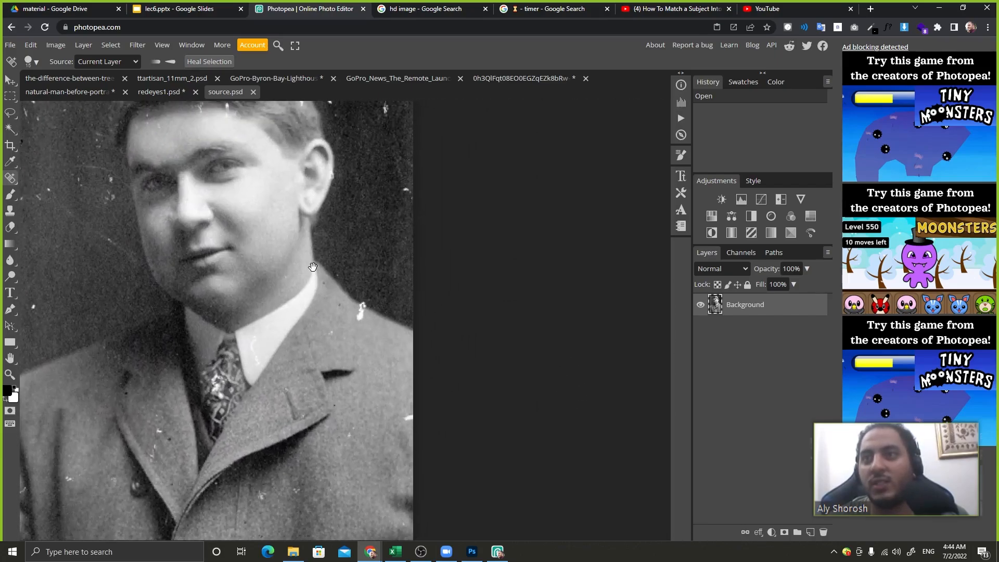
{"action": "left_click_drag", "start_coordinate": [327, 426], "coordinate": [286, 226]}
{"action": "mouse_move", "coordinate": [296, 324]}
{"action": "left_mouse_down"}
{"action": "mouse_move", "coordinate": [417, 329]}
{"action": "mouse_move", "coordinate": [464, 428]}
{"action": "left_mouse_up"}
{"action": "left_click_drag", "start_coordinate": [248, 277], "coordinate": [267, 336]}
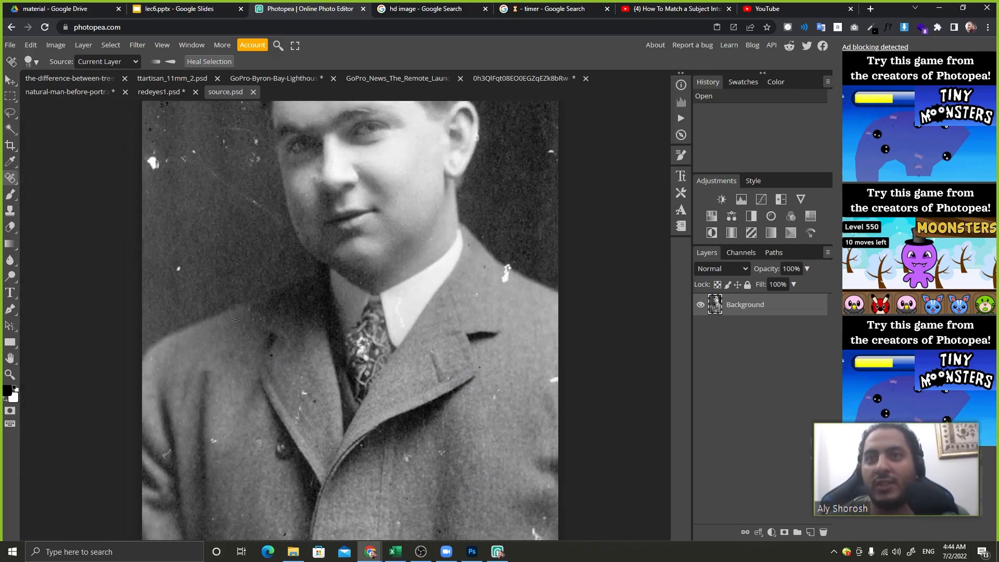
Heal the white speck on the background above the shoulder and the specks on the jacket's left front and lapel
{"action": "left_click", "coordinate": [179, 269]}
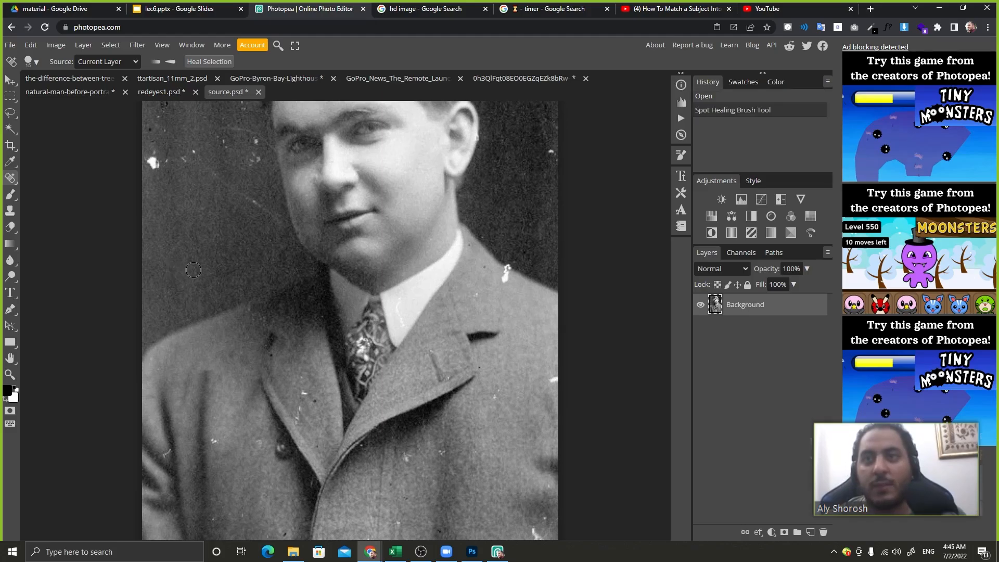
{"action": "left_click", "coordinate": [174, 282]}
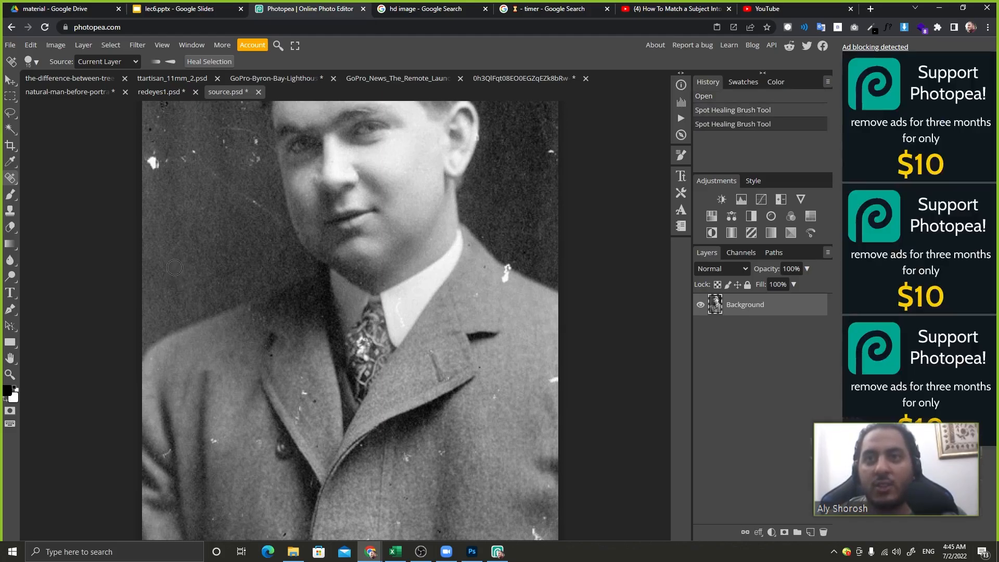
{"action": "left_click_drag", "start_coordinate": [206, 313], "coordinate": [203, 234]}
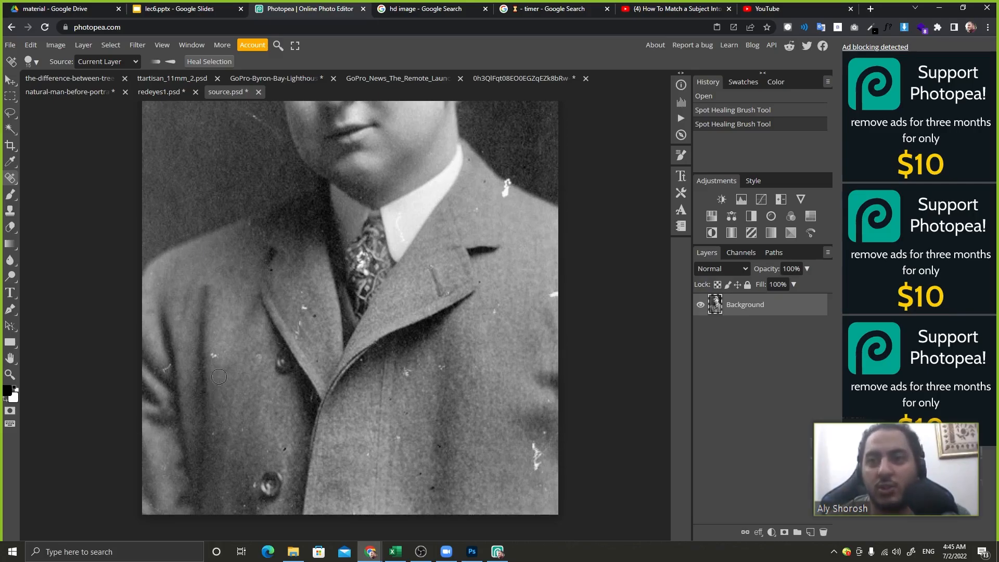
{"action": "left_click", "coordinate": [214, 358]}
{"action": "left_click", "coordinate": [306, 296]}
{"action": "left_click", "coordinate": [304, 307]}
{"action": "left_click_drag", "start_coordinate": [306, 329], "coordinate": [300, 326]}
Heal the specks and the white scratch on the right front of the jacket with the Spot Healing Brush
{"action": "left_click", "coordinate": [447, 368]}
{"action": "left_click_drag", "start_coordinate": [422, 369], "coordinate": [405, 372]}
{"action": "left_click", "coordinate": [398, 433]}
{"action": "left_click", "coordinate": [432, 446]}
{"action": "left_click", "coordinate": [435, 451]}
{"action": "left_click", "coordinate": [430, 491]}
{"action": "left_click_drag", "start_coordinate": [534, 438], "coordinate": [539, 471]}
Brush over the white blotches along the background's left edge with the Spot Healing Brush and undo the last stroke
{"action": "key", "text": "ctrl+minus"}
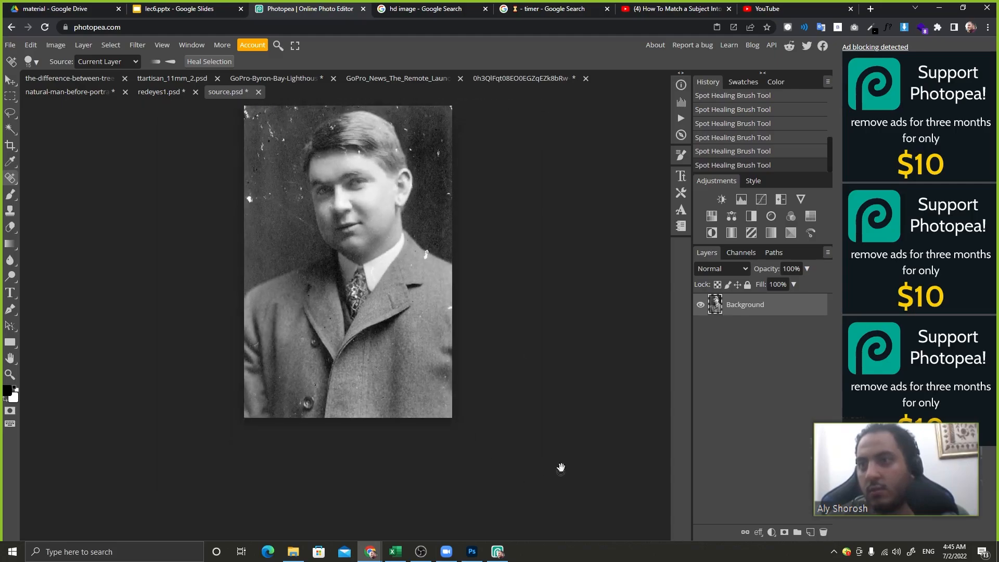
{"action": "left_click_drag", "start_coordinate": [376, 206], "coordinate": [366, 290]}
{"action": "left_click_drag", "start_coordinate": [241, 285], "coordinate": [240, 278]}
{"action": "mouse_move", "coordinate": [243, 186]}
{"action": "left_mouse_down"}
{"action": "mouse_move", "coordinate": [238, 206]}
{"action": "mouse_move", "coordinate": [257, 230]}
{"action": "left_mouse_up"}
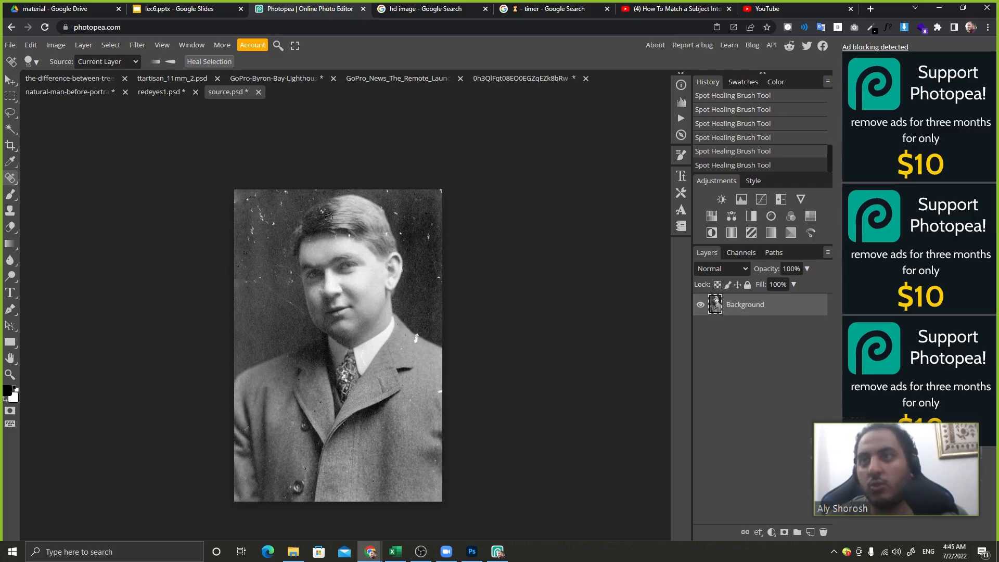
{"action": "key", "text": "ctrl+z"}
Heal the blemishes at the hairline, on the right shoulder and left sleeve, and on the background beside the face
{"action": "left_click_drag", "start_coordinate": [324, 213], "coordinate": [351, 238]}
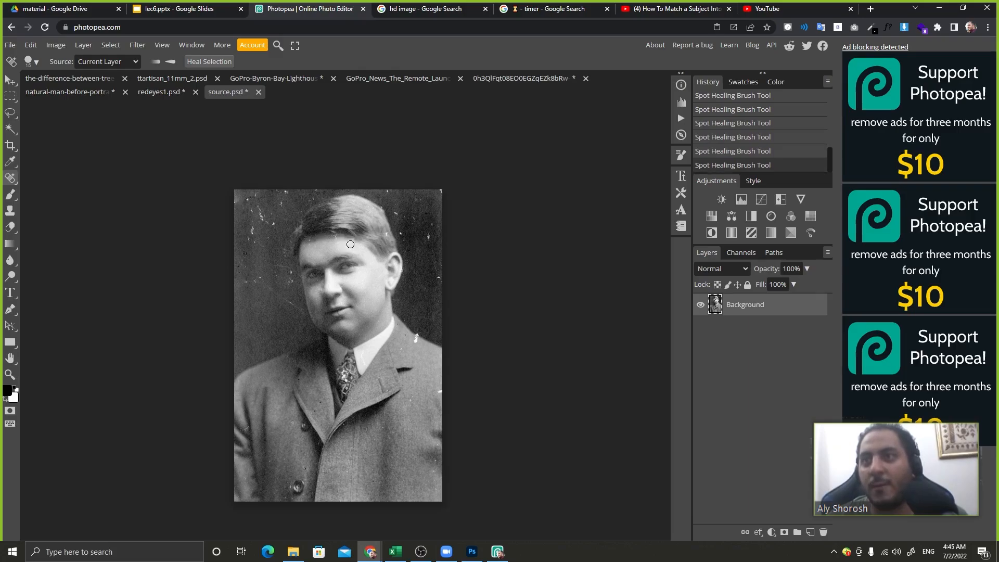
{"action": "left_click", "coordinate": [336, 238]}
{"action": "mouse_move", "coordinate": [419, 312]}
{"action": "left_mouse_down"}
{"action": "mouse_move", "coordinate": [413, 355]}
{"action": "mouse_move", "coordinate": [415, 344]}
{"action": "left_mouse_up"}
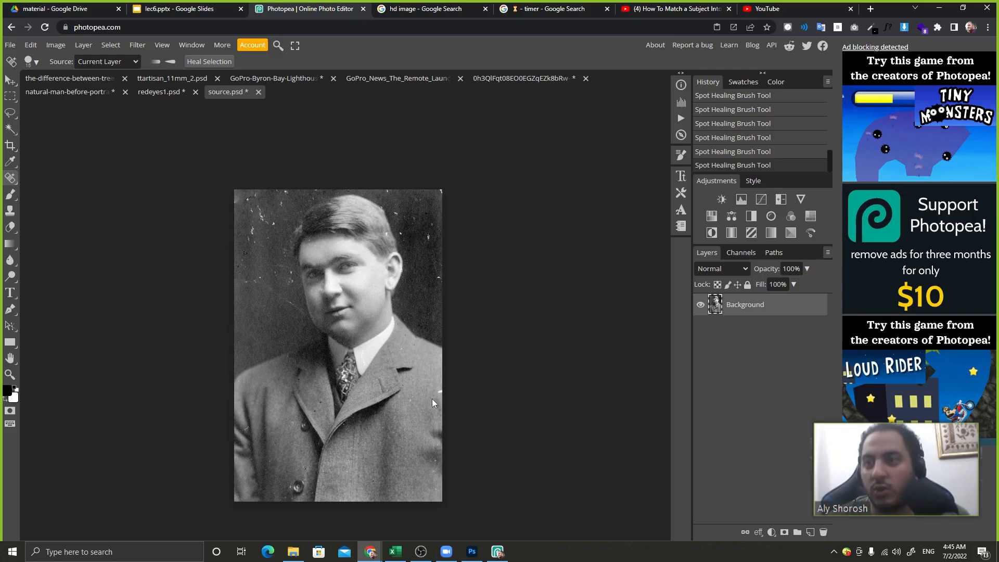
{"action": "mouse_move", "coordinate": [245, 435]}
{"action": "left_mouse_down"}
{"action": "mouse_move", "coordinate": [251, 423]}
{"action": "mouse_move", "coordinate": [250, 433]}
{"action": "left_mouse_up"}
{"action": "mouse_move", "coordinate": [303, 286]}
{"action": "left_mouse_down"}
{"action": "mouse_move", "coordinate": [289, 262]}
{"action": "mouse_move", "coordinate": [279, 293]}
{"action": "left_mouse_up"}
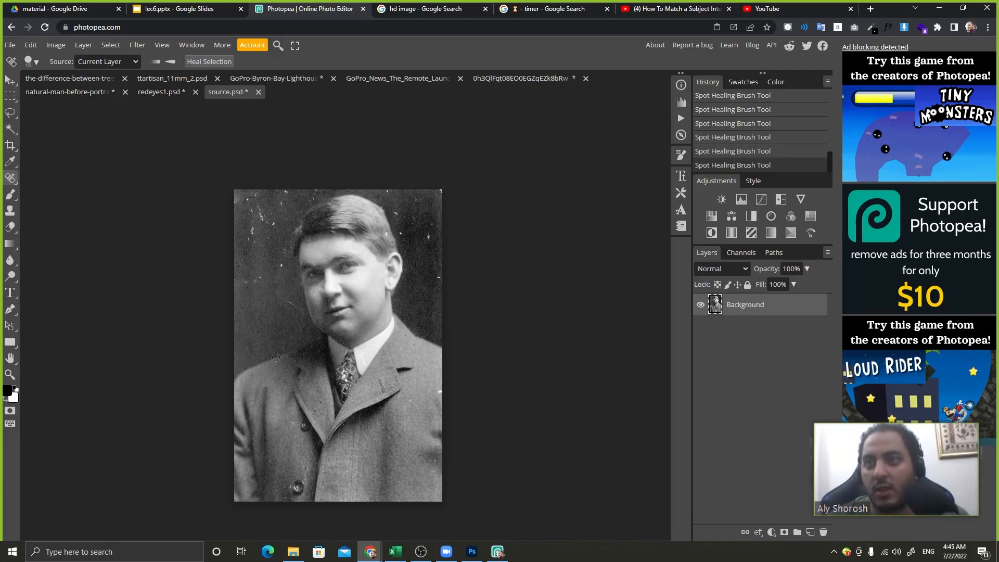
Undo a healing stroke over the hair and heal the white spot in the photo's upper-right corner
{"action": "mouse_move", "coordinate": [321, 215]}
{"action": "left_mouse_down"}
{"action": "mouse_move", "coordinate": [312, 229]}
{"action": "mouse_move", "coordinate": [331, 205]}
{"action": "mouse_move", "coordinate": [337, 211]}
{"action": "left_mouse_up"}
{"action": "key", "text": "ctrl+z"}
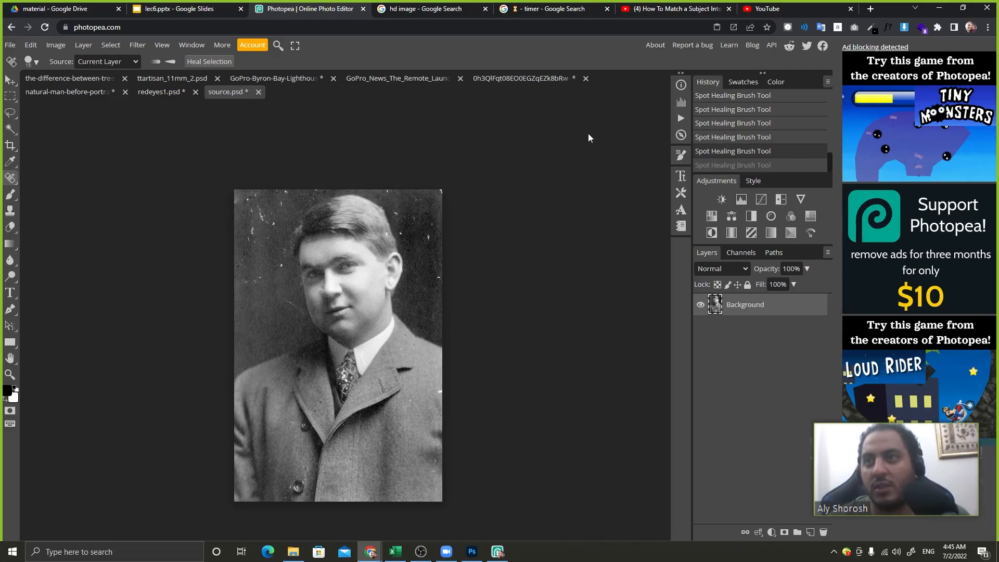
{"action": "left_click_drag", "start_coordinate": [418, 194], "coordinate": [442, 193]}
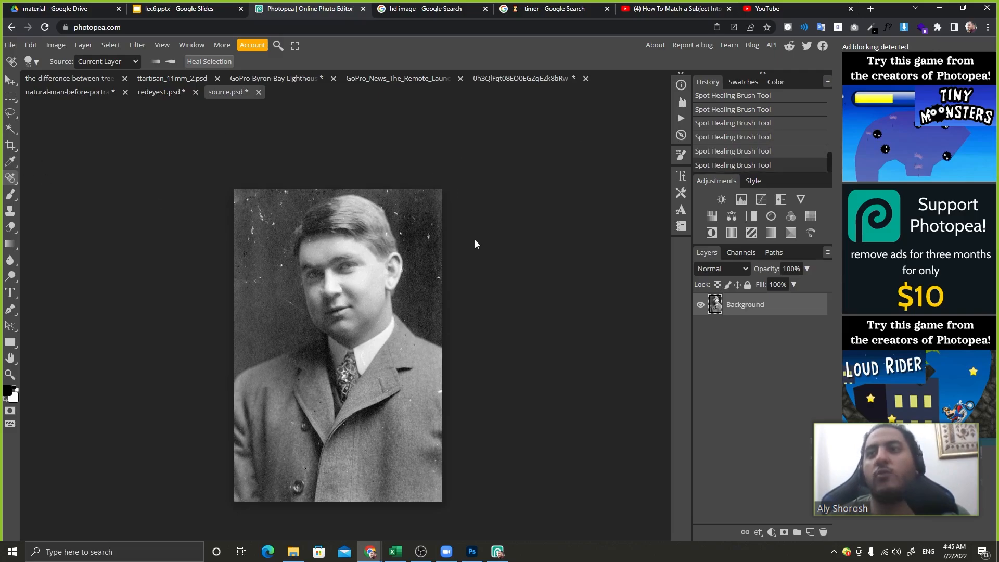
{"action": "key", "text": "ctrl+z"}
{"action": "key", "text": "ctrl+shift+z"}
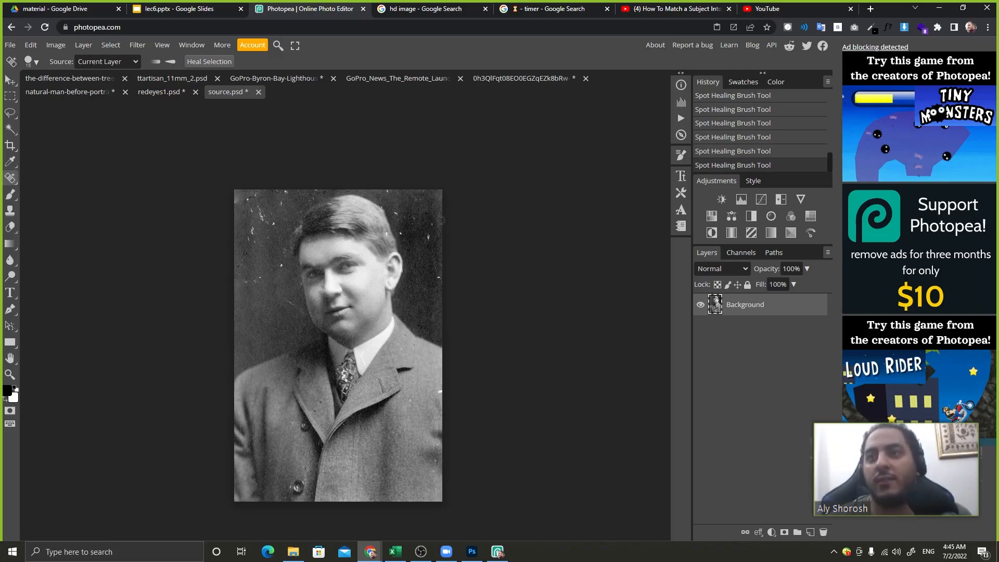
Switch to the Healing Brush Tool and back to the Spot Healing Brush Tool
{"action": "right_click", "coordinate": [11, 178]}
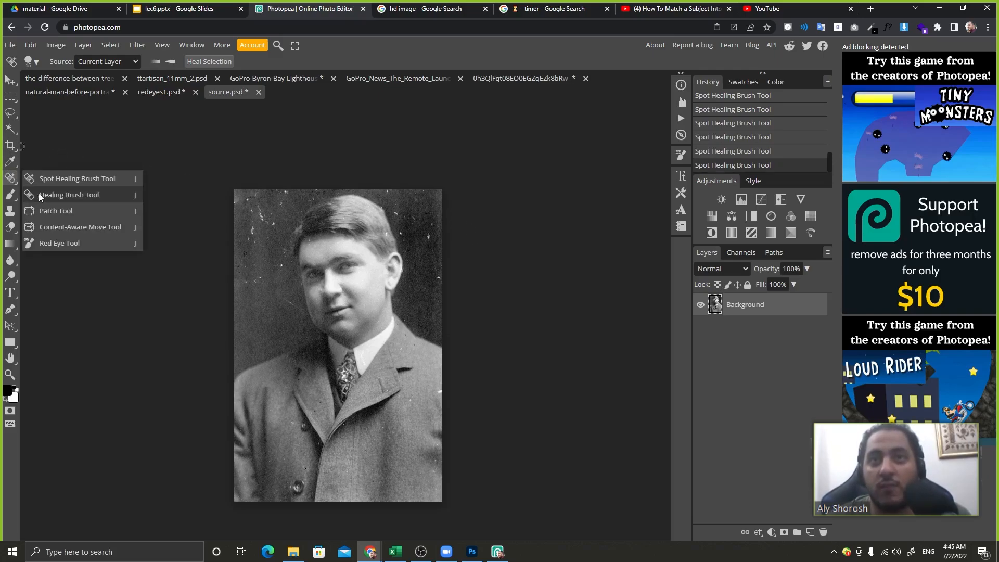
{"action": "left_click", "coordinate": [45, 195]}
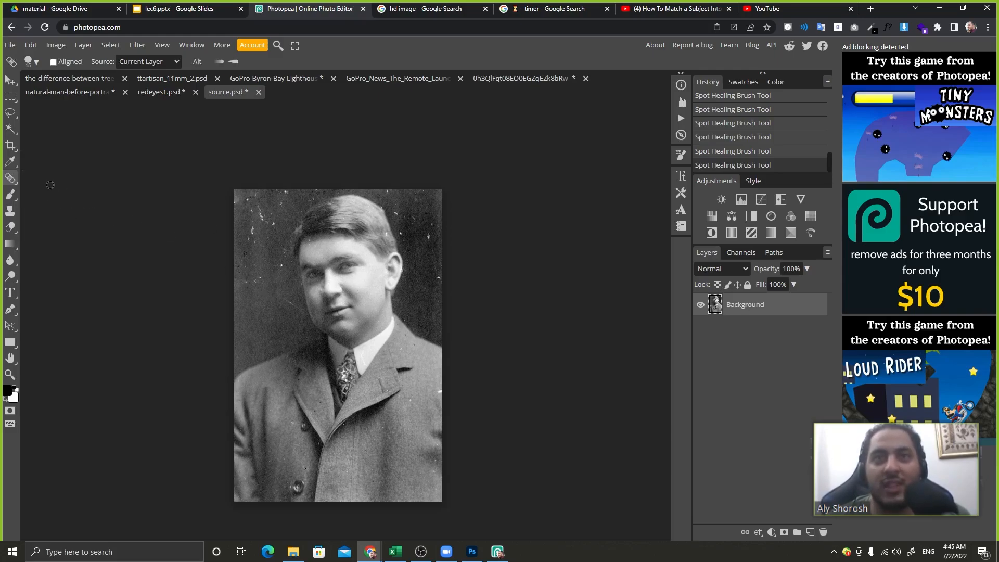
{"action": "right_click", "coordinate": [13, 180]}
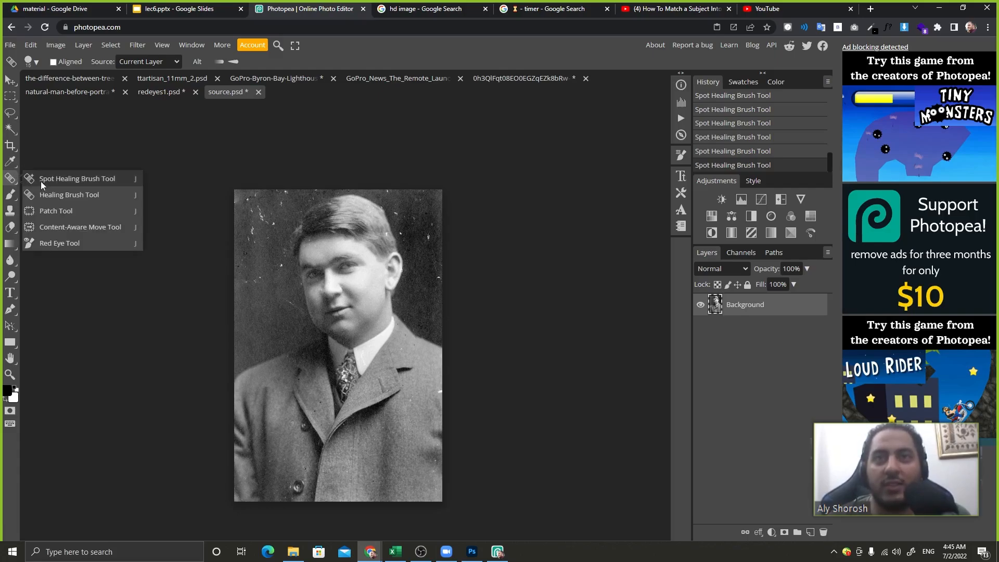
{"action": "left_click", "coordinate": [40, 181]}
{"action": "scroll", "coordinate": [229, 296], "scroll_direction": "up", "scroll_amount": 5}
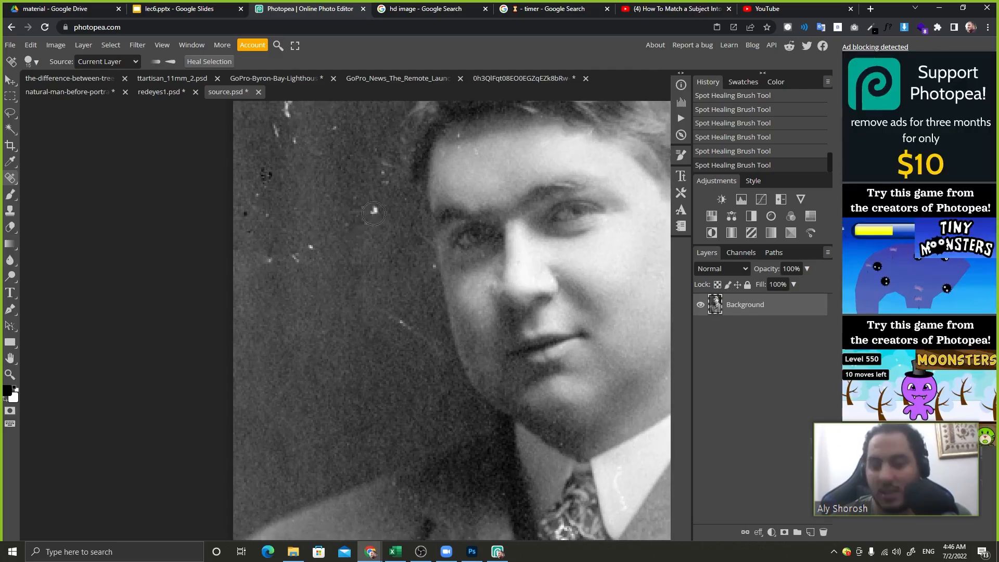
Capture the background beside the face in the screenshot overlay and outline the white spot with a green freehand circle
{"action": "key", "text": "Print"}
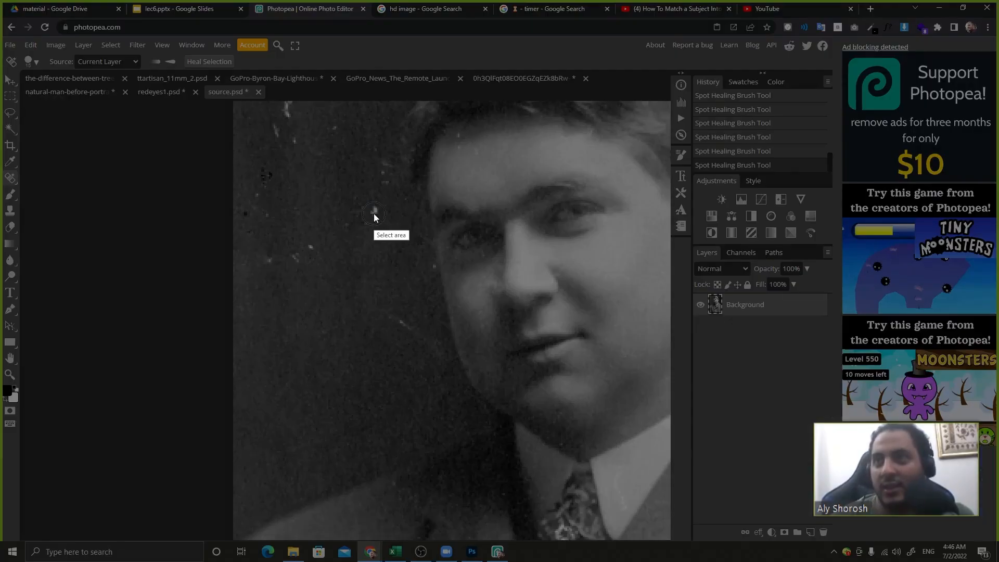
{"action": "mouse_move", "coordinate": [253, 135]}
{"action": "left_mouse_down"}
{"action": "mouse_move", "coordinate": [512, 328]}
{"action": "mouse_move", "coordinate": [507, 312]}
{"action": "left_mouse_up"}
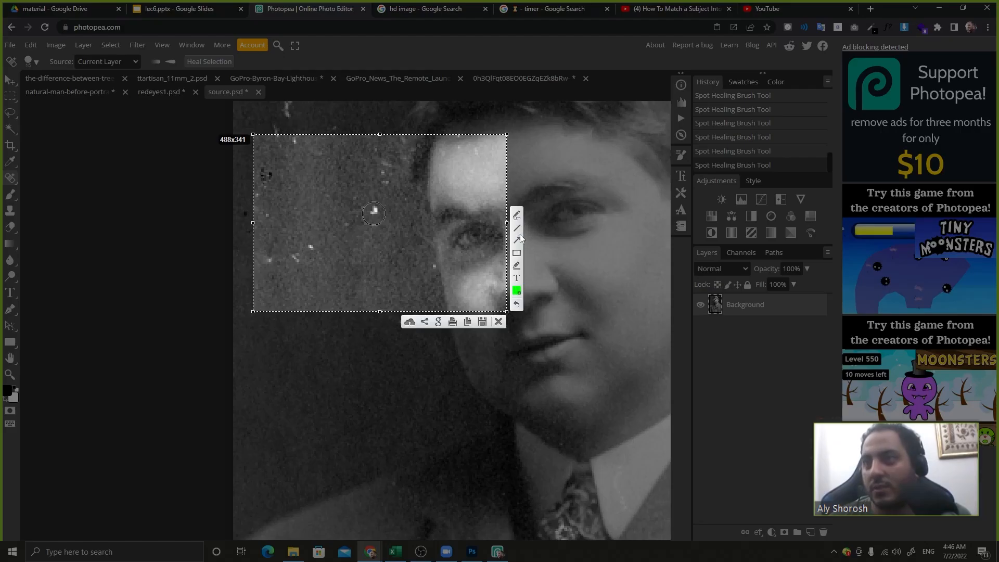
{"action": "left_click", "coordinate": [516, 214]}
{"action": "left_click_drag", "start_coordinate": [363, 189], "coordinate": [364, 191]}
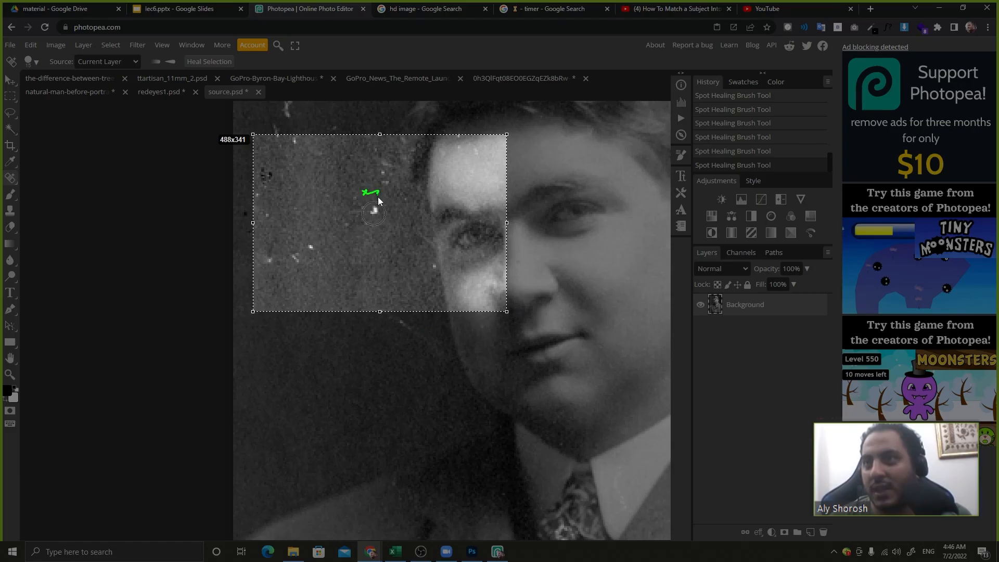
{"action": "mouse_move", "coordinate": [397, 228]}
{"action": "left_mouse_down"}
{"action": "mouse_move", "coordinate": [378, 234]}
{"action": "mouse_move", "coordinate": [397, 213]}
{"action": "mouse_move", "coordinate": [356, 236]}
{"action": "left_mouse_up"}
{"action": "mouse_move", "coordinate": [363, 196]}
{"action": "left_mouse_down"}
{"action": "mouse_move", "coordinate": [357, 216]}
{"action": "mouse_move", "coordinate": [376, 216]}
{"action": "left_mouse_up"}
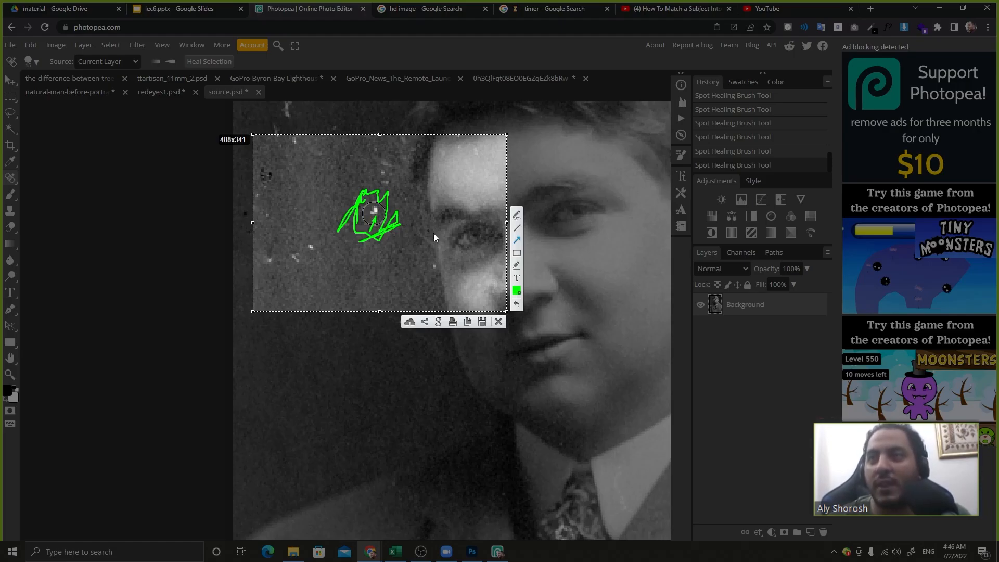
{"action": "mouse_move", "coordinate": [379, 194]}
{"action": "left_mouse_down"}
{"action": "mouse_move", "coordinate": [396, 215]}
{"action": "mouse_move", "coordinate": [361, 232]}
{"action": "left_mouse_up"}
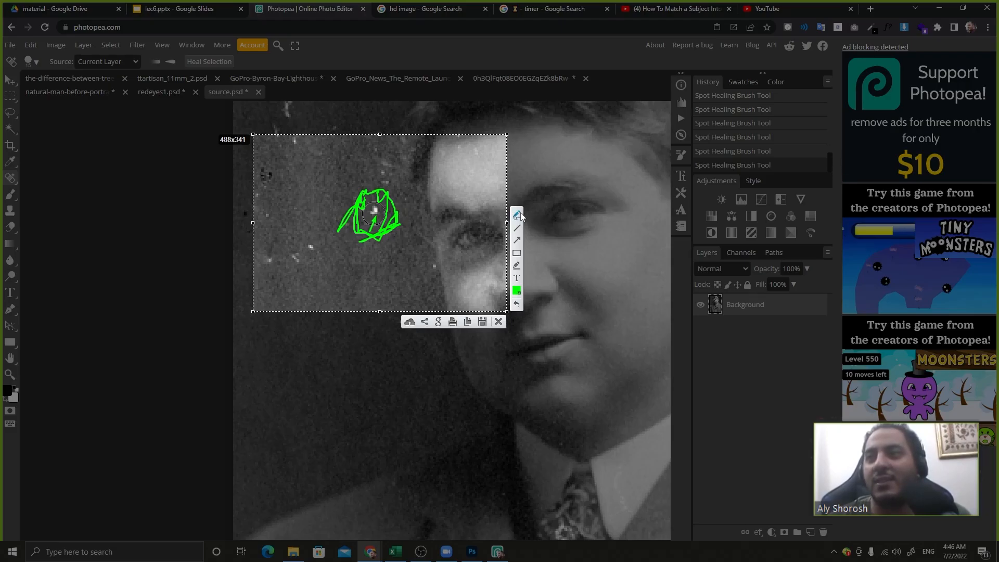
Set the annotation colour to red, mark the white spot and a clean background area below it, and dismiss the screenshot overlay
{"action": "left_click_drag", "start_coordinate": [338, 286], "coordinate": [349, 293]}
{"action": "left_click", "coordinate": [517, 303]}
{"action": "left_click", "coordinate": [516, 290]}
{"action": "left_click", "coordinate": [397, 180]}
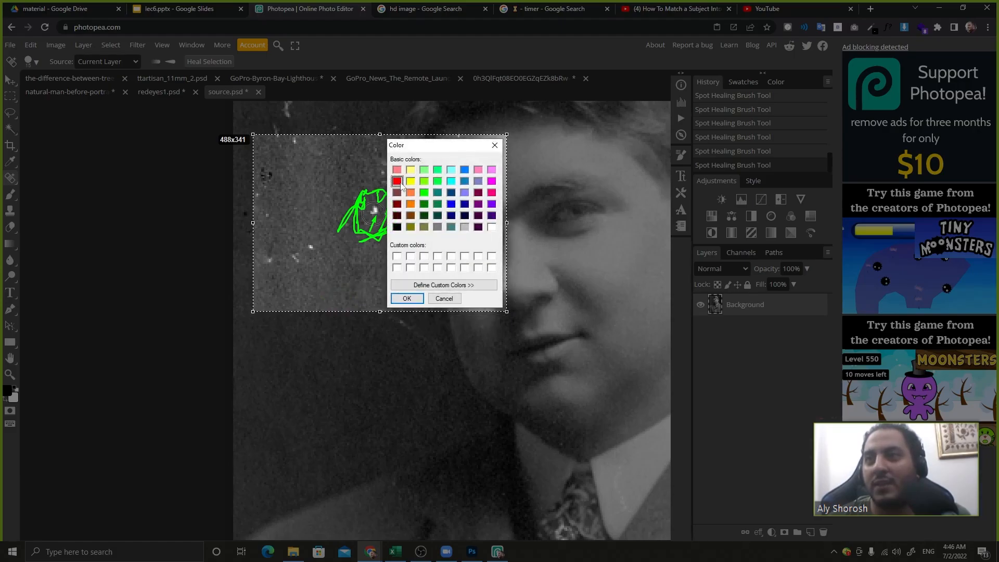
{"action": "left_click", "coordinate": [412, 298]}
{"action": "mouse_move", "coordinate": [344, 279]}
{"action": "left_mouse_down"}
{"action": "mouse_move", "coordinate": [361, 288]}
{"action": "mouse_move", "coordinate": [352, 286]}
{"action": "left_mouse_up"}
{"action": "left_click_drag", "start_coordinate": [374, 211], "coordinate": [372, 216]}
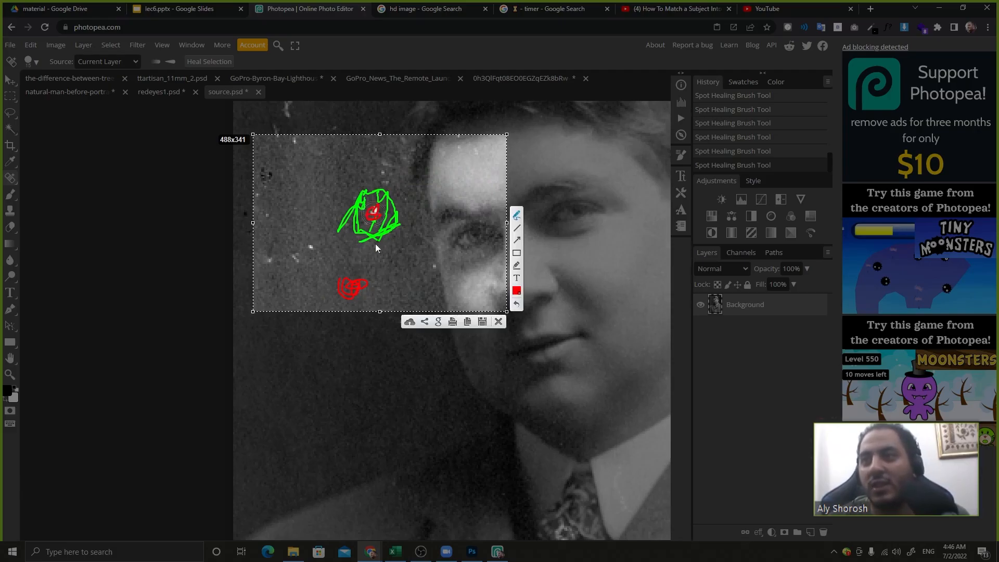
{"action": "key", "text": "Escape"}
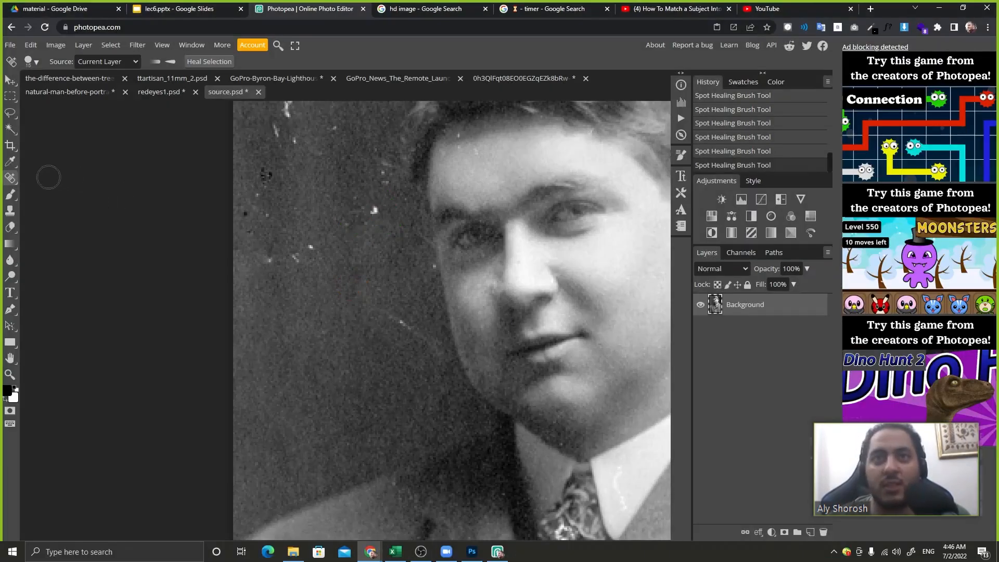
Switch to the Healing Brush Tool and try to heal the white spot beside the face without a clone source
{"action": "right_click", "coordinate": [10, 180]}
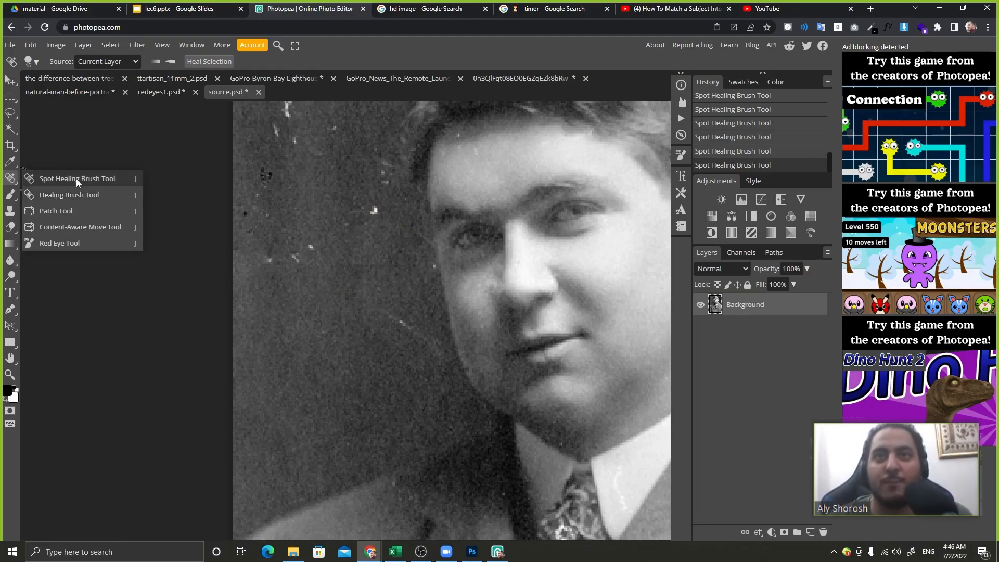
{"action": "left_click", "coordinate": [90, 194]}
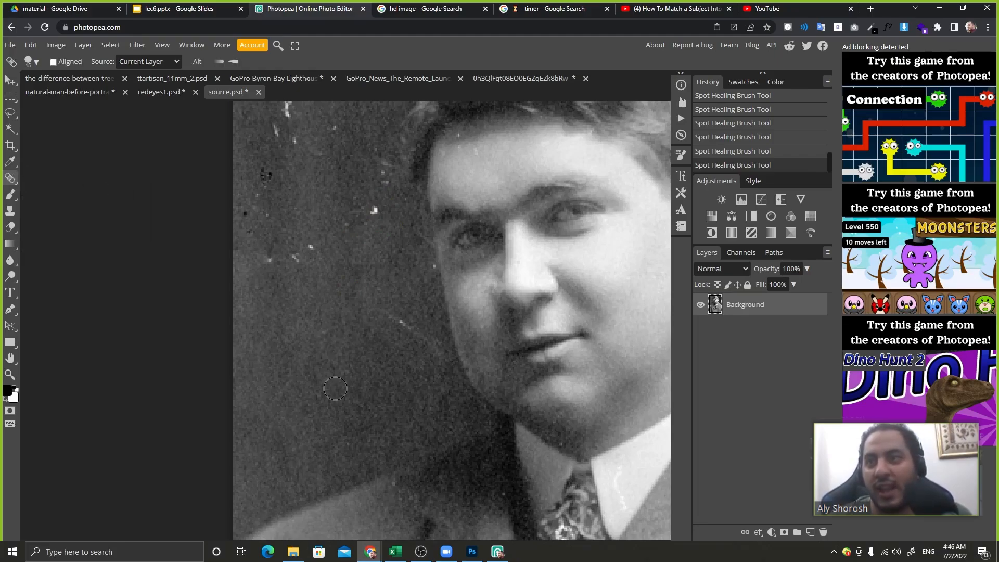
{"action": "left_click", "coordinate": [371, 212]}
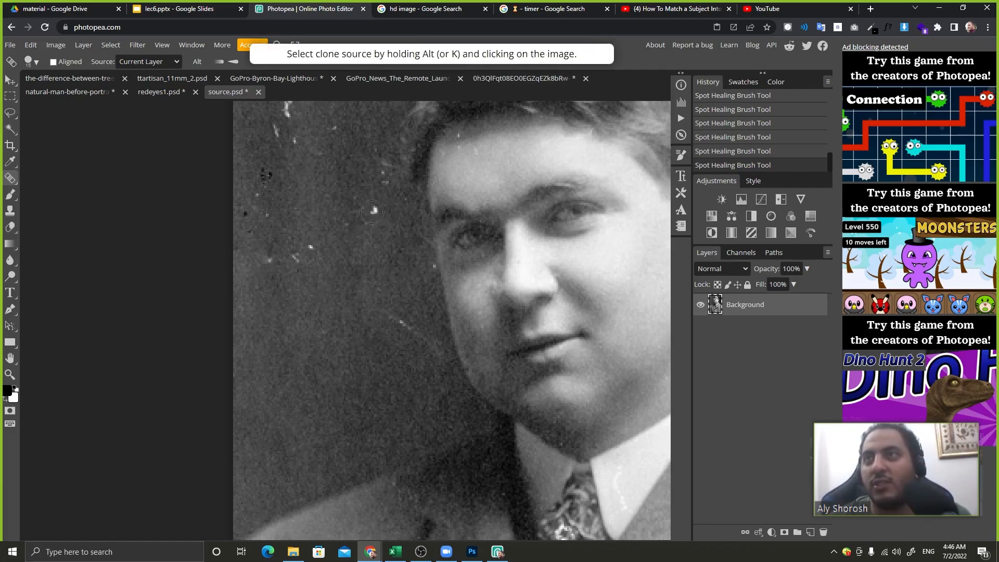
{"action": "scroll", "coordinate": [371, 212], "scroll_direction": "down", "scroll_amount": 2}
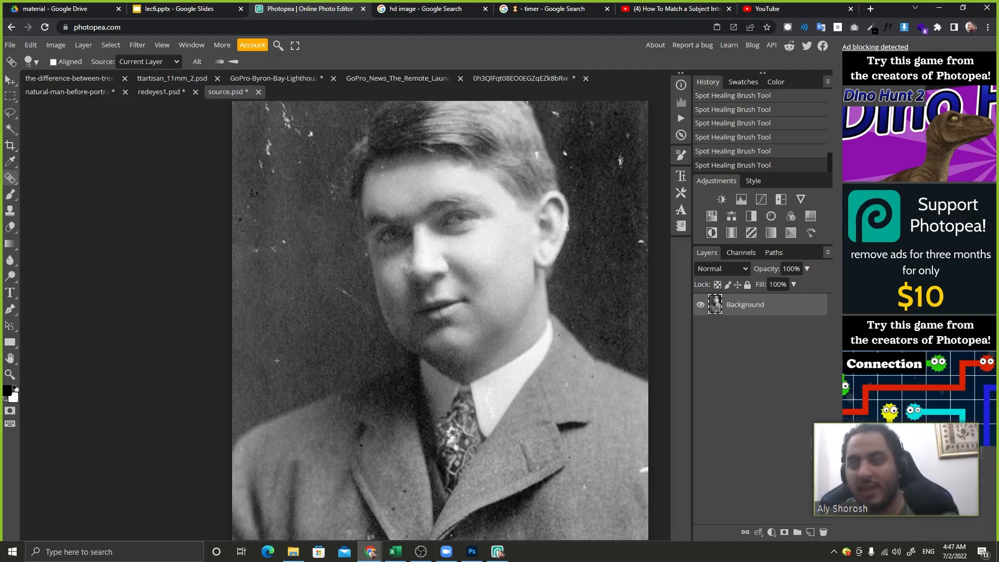
Capture the background beside the face, mark the healing brush's source and target with red arrows and dots, and dismiss the screenshot overlay
{"action": "key", "text": "Print"}
{"action": "left_click_drag", "start_coordinate": [222, 181], "coordinate": [392, 391]}
{"action": "left_click", "coordinate": [404, 319]}
{"action": "left_click_drag", "start_coordinate": [326, 342], "coordinate": [287, 357]}
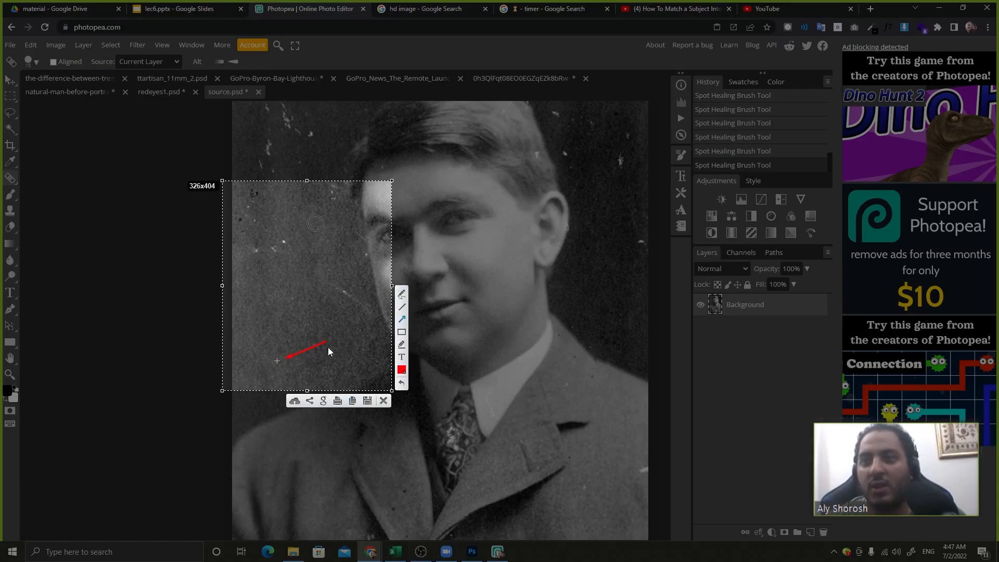
{"action": "left_click_drag", "start_coordinate": [332, 261], "coordinate": [321, 236]}
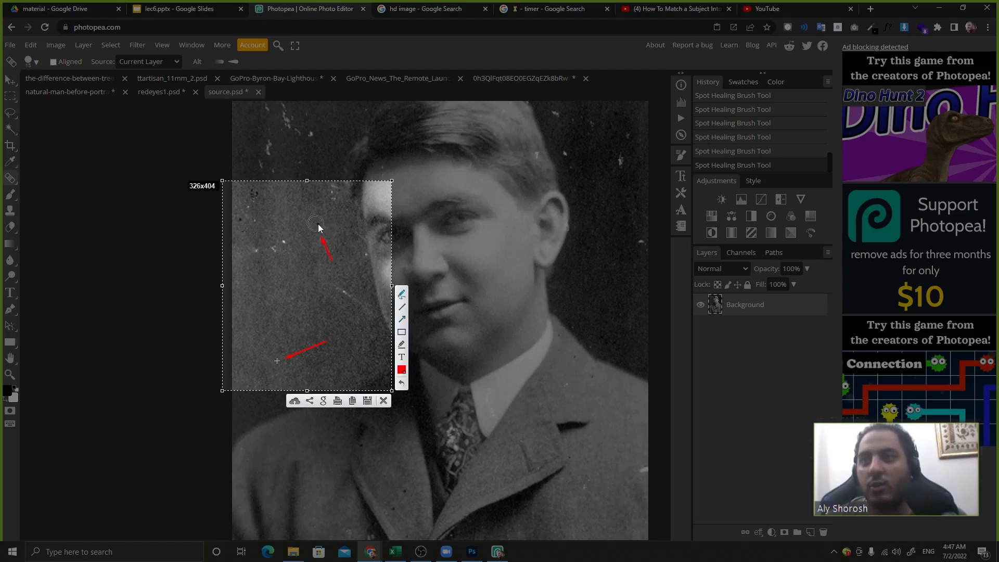
{"action": "left_click_drag", "start_coordinate": [315, 224], "coordinate": [316, 225]}
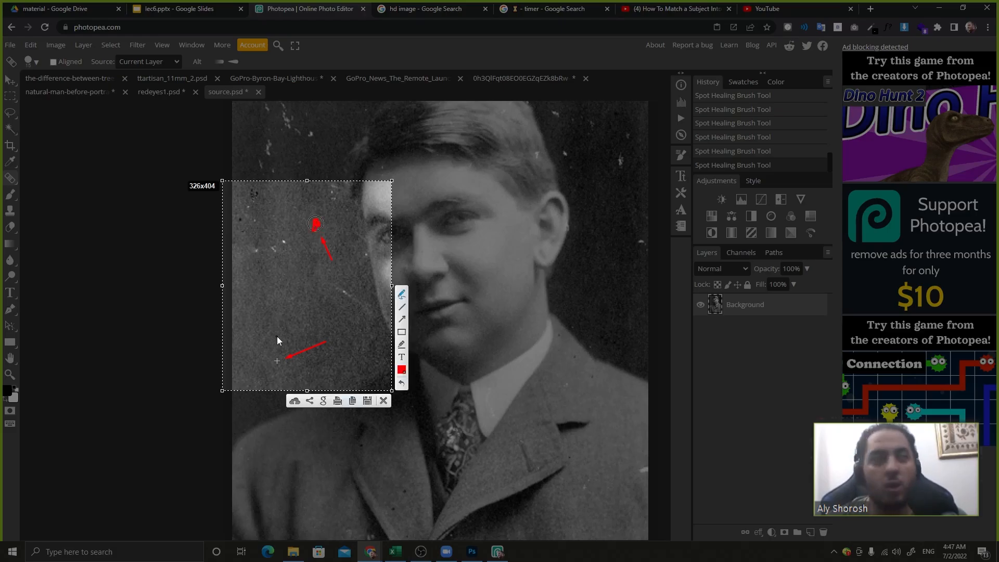
{"action": "mouse_move", "coordinate": [277, 355]}
{"action": "left_mouse_down"}
{"action": "mouse_move", "coordinate": [277, 368]}
{"action": "mouse_move", "coordinate": [273, 352]}
{"action": "mouse_move", "coordinate": [284, 360]}
{"action": "left_mouse_up"}
{"action": "left_click", "coordinate": [384, 401]}
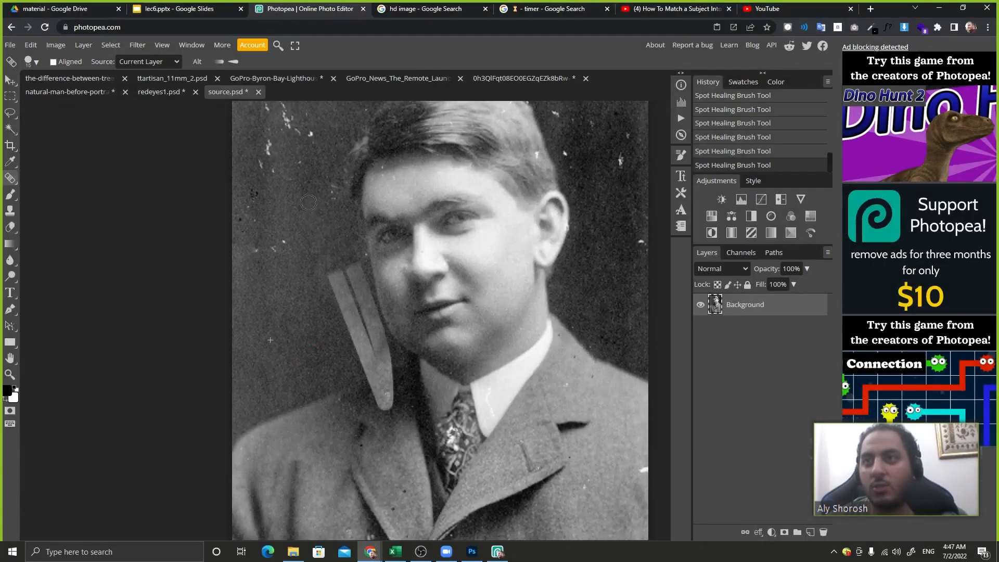
Undo the healing stroke beside the cheek and heal the white specks on the background with the Healing Brush
{"action": "key", "text": "ctrl+z"}
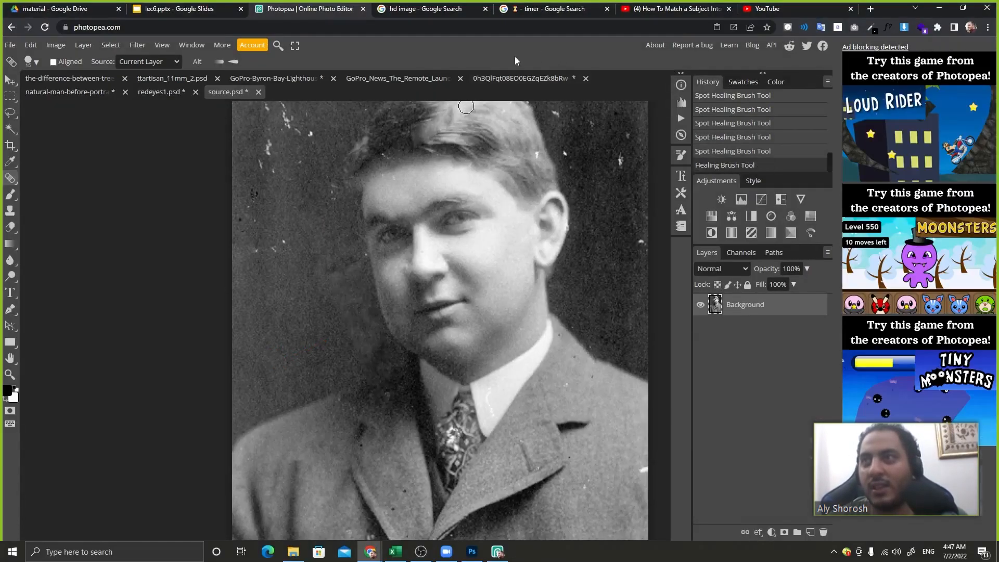
{"action": "mouse_move", "coordinate": [272, 256]}
{"action": "left_mouse_down"}
{"action": "mouse_move", "coordinate": [328, 218]}
{"action": "mouse_move", "coordinate": [261, 251]}
{"action": "left_mouse_up"}
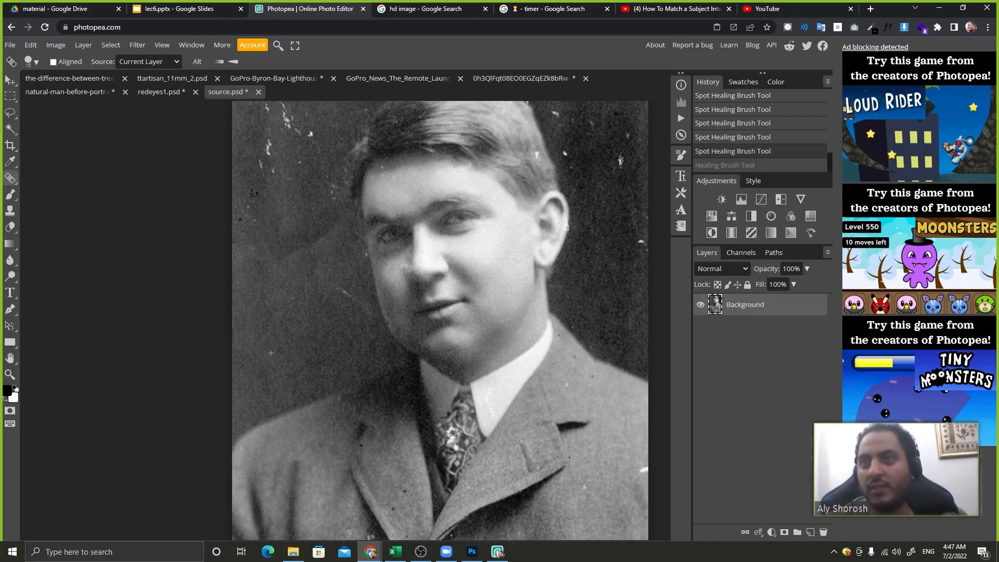
{"action": "mouse_move", "coordinate": [293, 223]}
{"action": "left_mouse_down"}
{"action": "mouse_move", "coordinate": [319, 191]}
{"action": "mouse_move", "coordinate": [290, 133]}
{"action": "mouse_move", "coordinate": [268, 197]}
{"action": "left_mouse_up"}
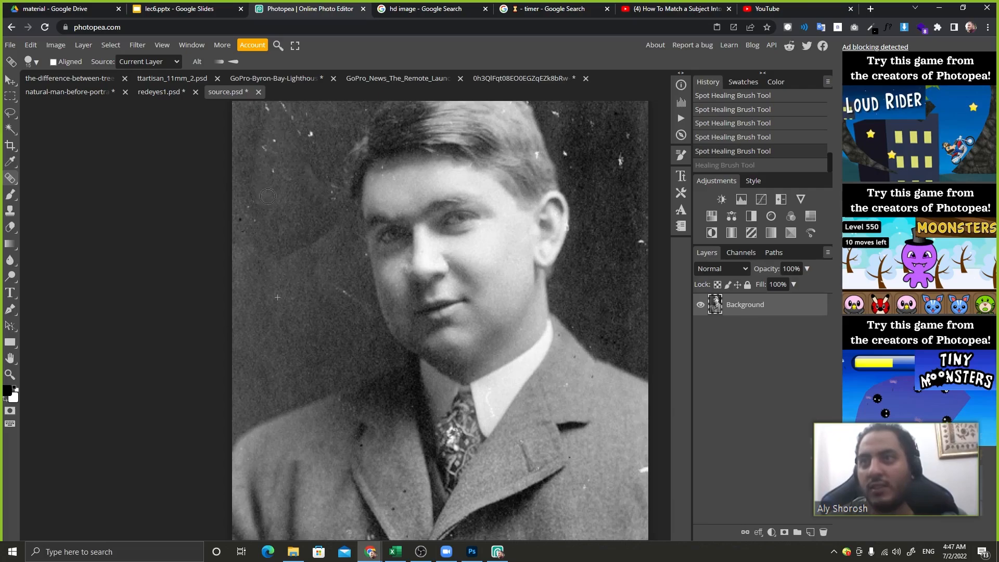
{"action": "left_click_drag", "start_coordinate": [289, 236], "coordinate": [290, 237]}
Sample the lower button on the jacket and paint copies of it onto the front flap with the Healing Brush
{"action": "mouse_move", "coordinate": [496, 389]}
{"action": "left_mouse_down"}
{"action": "mouse_move", "coordinate": [397, 140]}
{"action": "mouse_move", "coordinate": [407, 84]}
{"action": "left_mouse_up"}
{"action": "left_click", "coordinate": [272, 347], "text": "alt"}
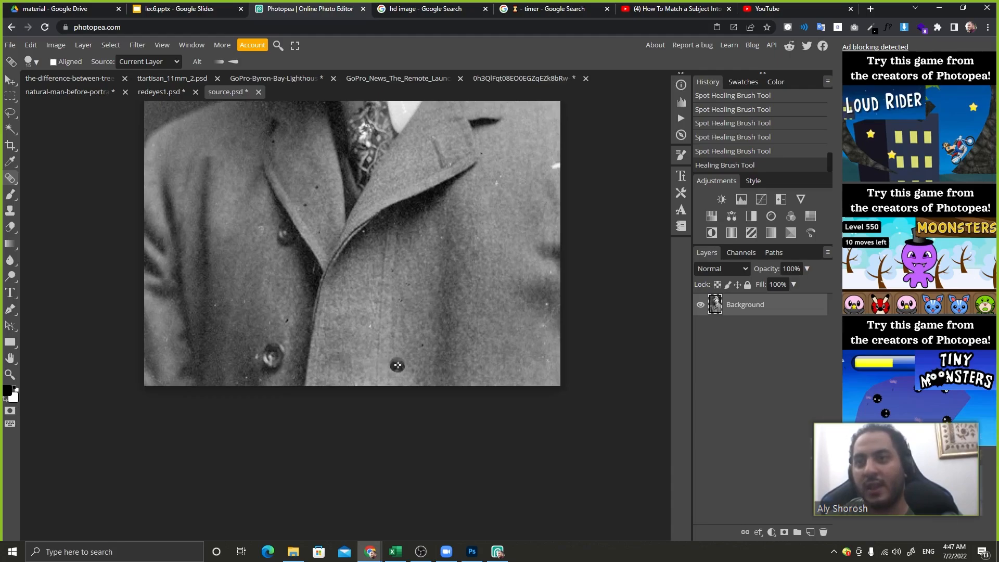
{"action": "mouse_move", "coordinate": [325, 371]}
{"action": "left_mouse_down"}
{"action": "mouse_move", "coordinate": [340, 366]}
{"action": "mouse_move", "coordinate": [325, 379]}
{"action": "mouse_move", "coordinate": [315, 366]}
{"action": "mouse_move", "coordinate": [315, 386]}
{"action": "mouse_move", "coordinate": [319, 333]}
{"action": "mouse_move", "coordinate": [336, 343]}
{"action": "mouse_move", "coordinate": [338, 386]}
{"action": "mouse_move", "coordinate": [353, 339]}
{"action": "mouse_move", "coordinate": [332, 329]}
{"action": "left_mouse_up"}
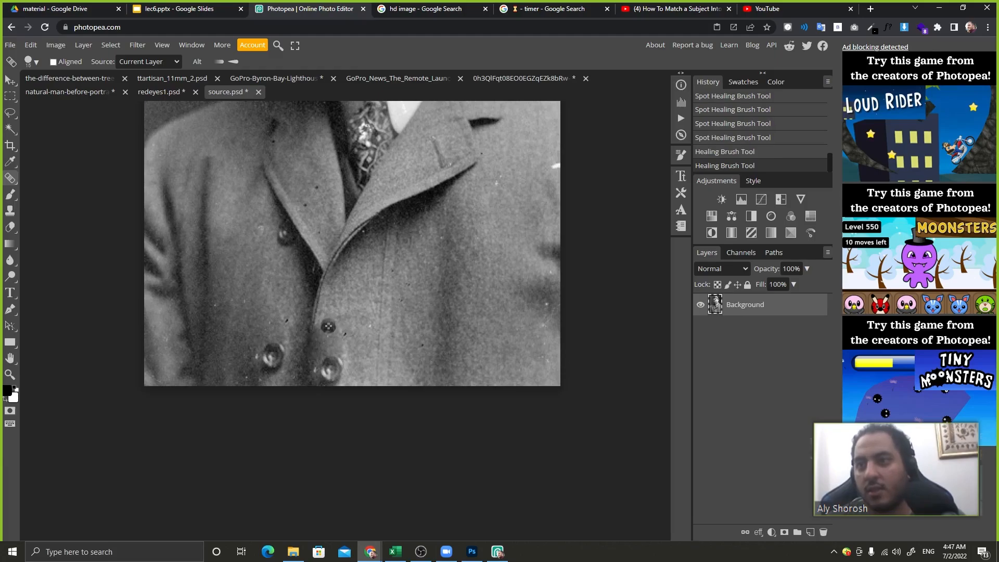
Sample the eye, try painting it onto the background with the Healing Brush, and undo the stroke
{"action": "scroll", "coordinate": [356, 241], "scroll_direction": "down", "scroll_amount": 5}
{"action": "left_click_drag", "start_coordinate": [322, 289], "coordinate": [296, 419]}
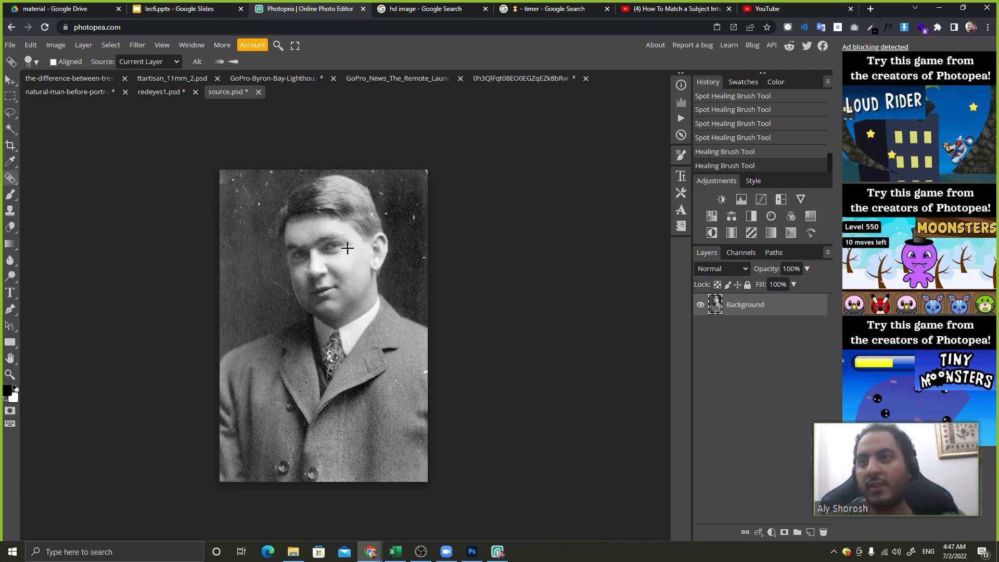
{"action": "left_click", "coordinate": [330, 251], "text": "alt"}
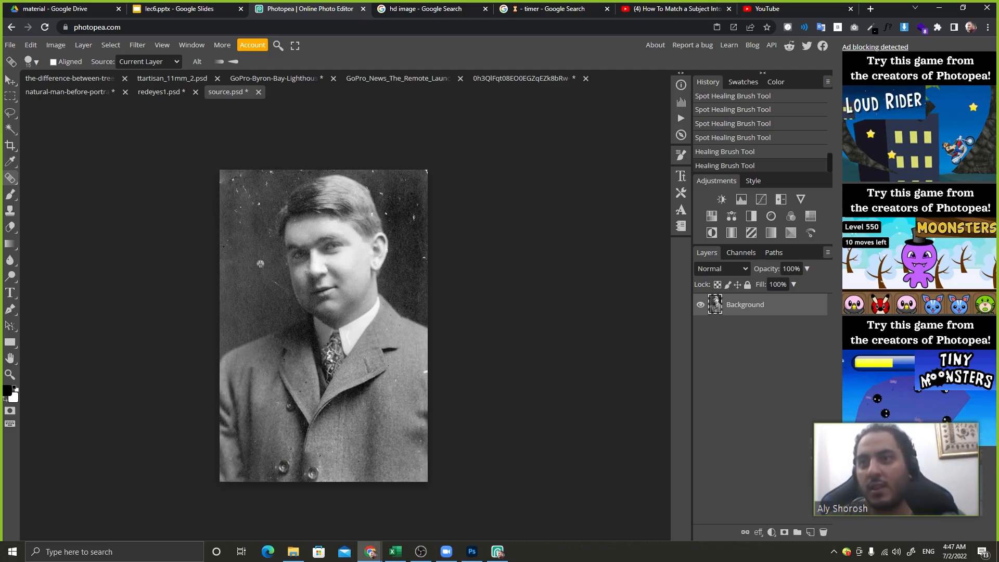
{"action": "mouse_move", "coordinate": [248, 273]}
{"action": "left_mouse_down"}
{"action": "mouse_move", "coordinate": [241, 302]}
{"action": "mouse_move", "coordinate": [255, 249]}
{"action": "mouse_move", "coordinate": [231, 323]}
{"action": "mouse_move", "coordinate": [218, 299]}
{"action": "mouse_move", "coordinate": [257, 219]}
{"action": "mouse_move", "coordinate": [245, 327]}
{"action": "left_mouse_up"}
{"action": "key", "text": "ctrl+z"}
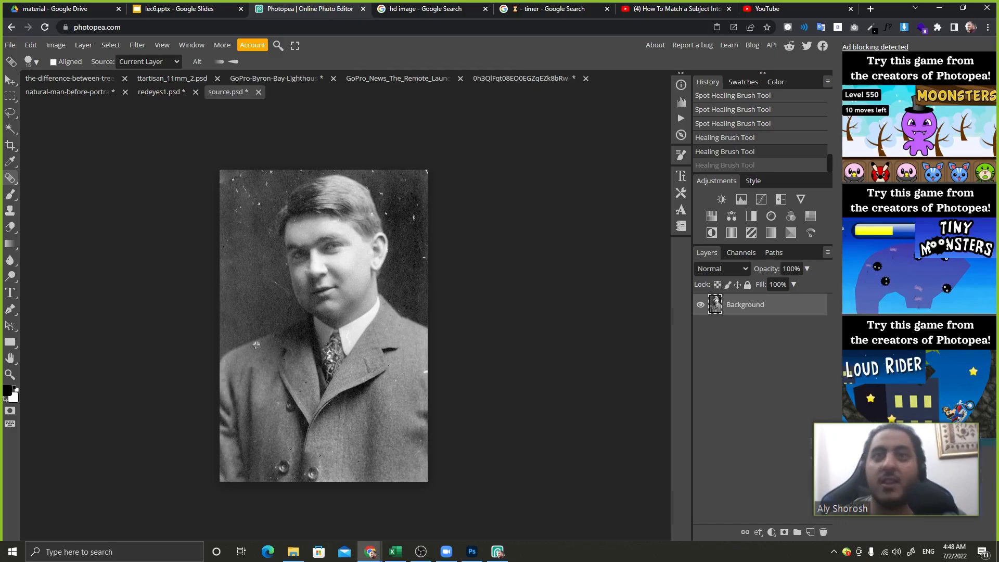
Switch from the Healing Brush to the Patch Tool for retouching the portrait
{"action": "right_click", "coordinate": [10, 182]}
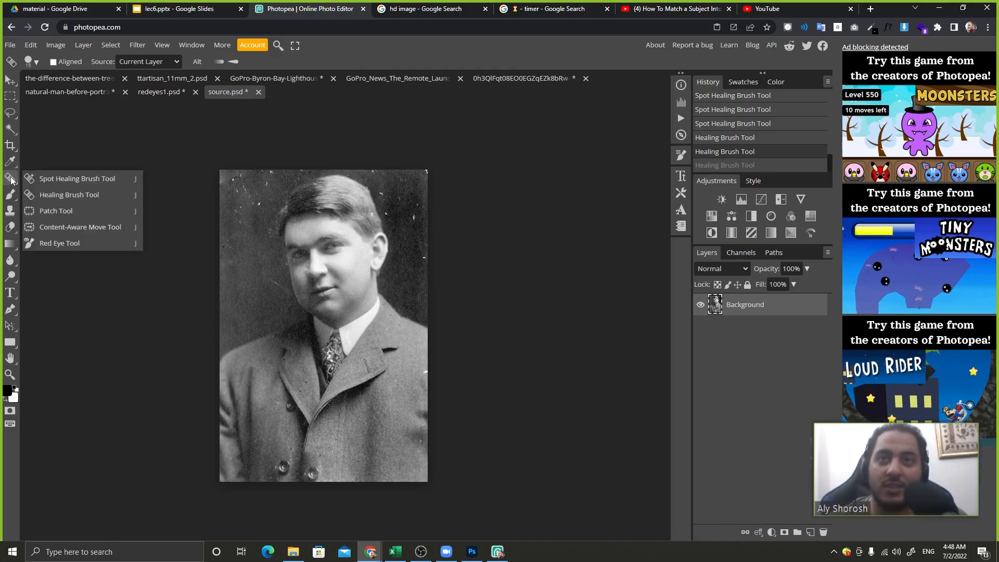
{"action": "left_click", "coordinate": [87, 208]}
{"action": "key", "text": "ctrl+plus"}
{"action": "key", "text": "ctrl+plus"}
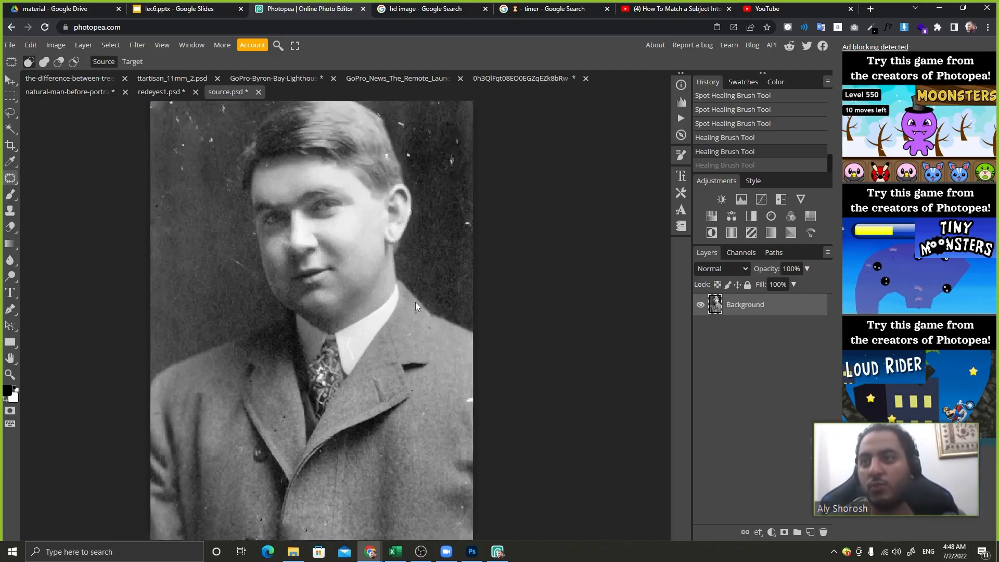
{"action": "left_click_drag", "start_coordinate": [415, 301], "coordinate": [511, 118]}
{"action": "left_click_drag", "start_coordinate": [431, 384], "coordinate": [188, 432]}
{"action": "left_click_drag", "start_coordinate": [156, 333], "coordinate": [329, 538]}
{"action": "left_click_drag", "start_coordinate": [256, 244], "coordinate": [498, 491]}
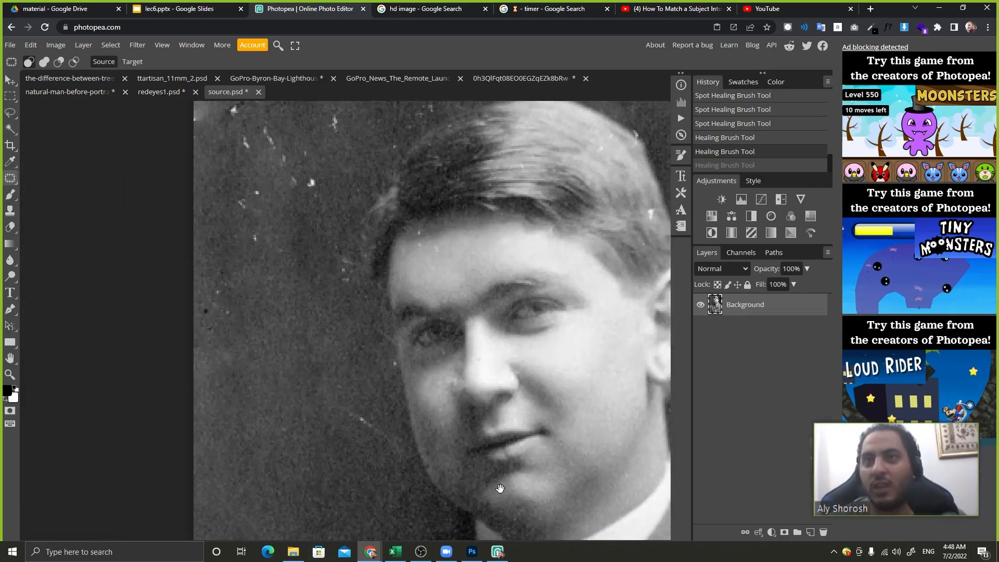
Undo the Healing Brush strokes and the earlier Spot Healing Brush strokes, back to the scratched background with its large white blotch
{"action": "key", "text": "ctrl+z"}
{"action": "key", "text": "ctrl+z"}
{"action": "key", "text": "ctrl+z"}
{"action": "key", "text": "ctrl+z"}
{"action": "key", "text": "ctrl+z"}
{"action": "key", "text": "ctrl+z"}
{"action": "key", "text": "ctrl+z"}
{"action": "key", "text": "ctrl+z"}
{"action": "key", "text": "ctrl+z"}
{"action": "key", "text": "ctrl+z"}
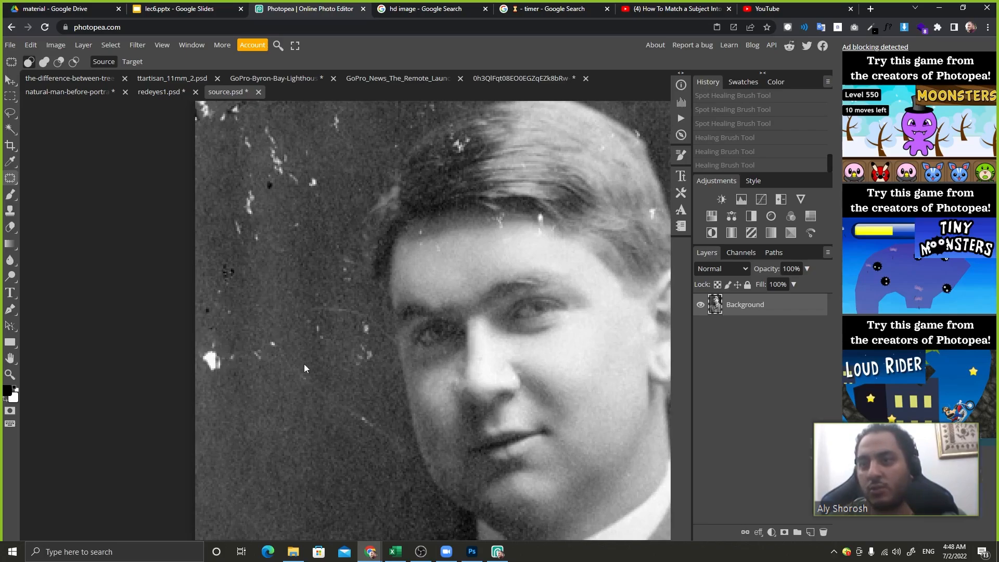
Outline the large white blotch at the background's left edge, patch it with clean background from below, and deselect
{"action": "left_click_drag", "start_coordinate": [304, 365], "coordinate": [289, 201]}
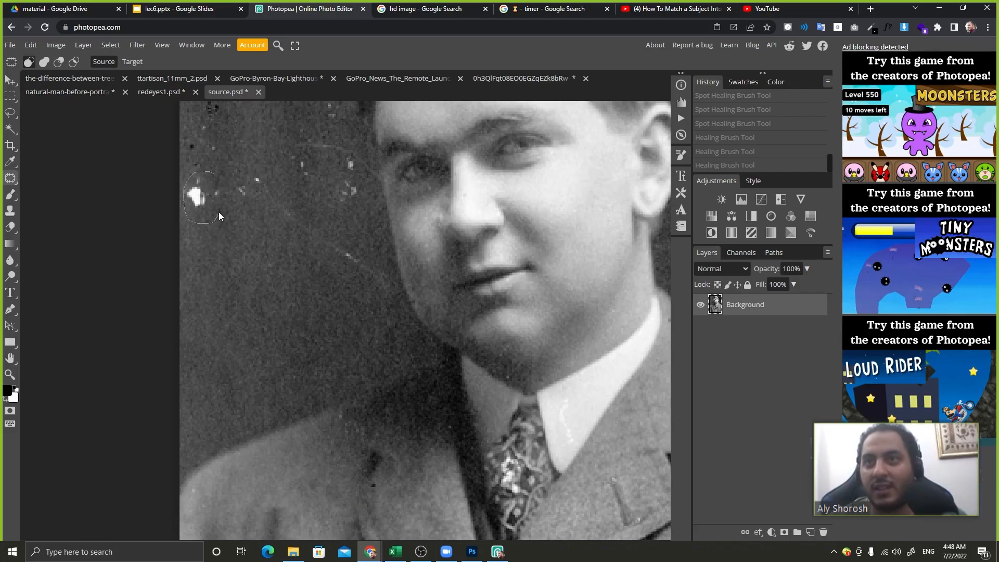
{"action": "left_click_drag", "start_coordinate": [217, 181], "coordinate": [217, 183]}
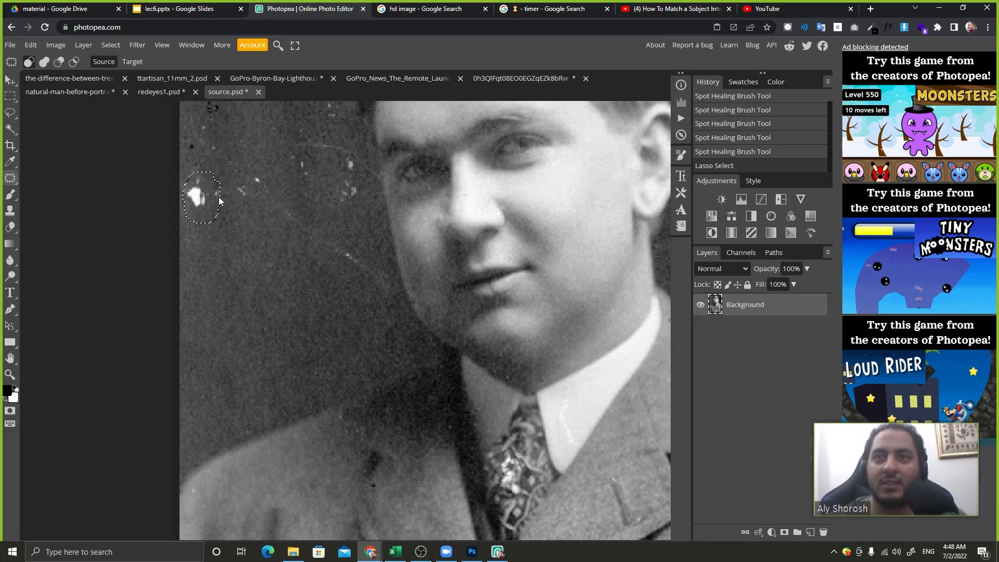
{"action": "left_click_drag", "start_coordinate": [201, 193], "coordinate": [236, 293]}
{"action": "mouse_move", "coordinate": [248, 367]}
{"action": "left_mouse_down"}
{"action": "mouse_move", "coordinate": [336, 349]}
{"action": "mouse_move", "coordinate": [320, 257]}
{"action": "mouse_move", "coordinate": [212, 264]}
{"action": "mouse_move", "coordinate": [201, 251]}
{"action": "left_mouse_up"}
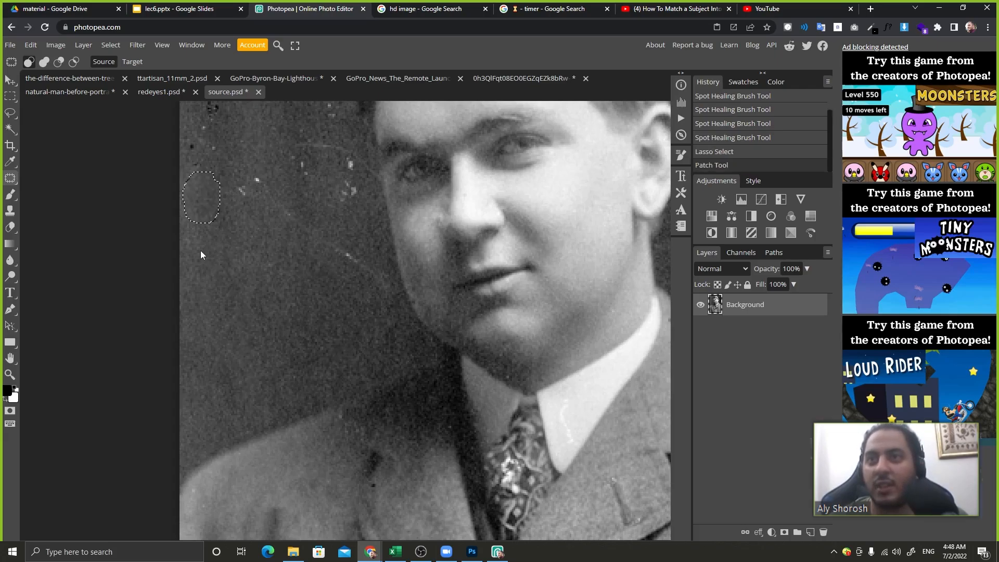
{"action": "key", "text": "ctrl+d"}
Outline the mouth and patch it with skin from the cheek, clearing the selection and undoing that last deselection
{"action": "left_click_drag", "start_coordinate": [249, 215], "coordinate": [171, 305]}
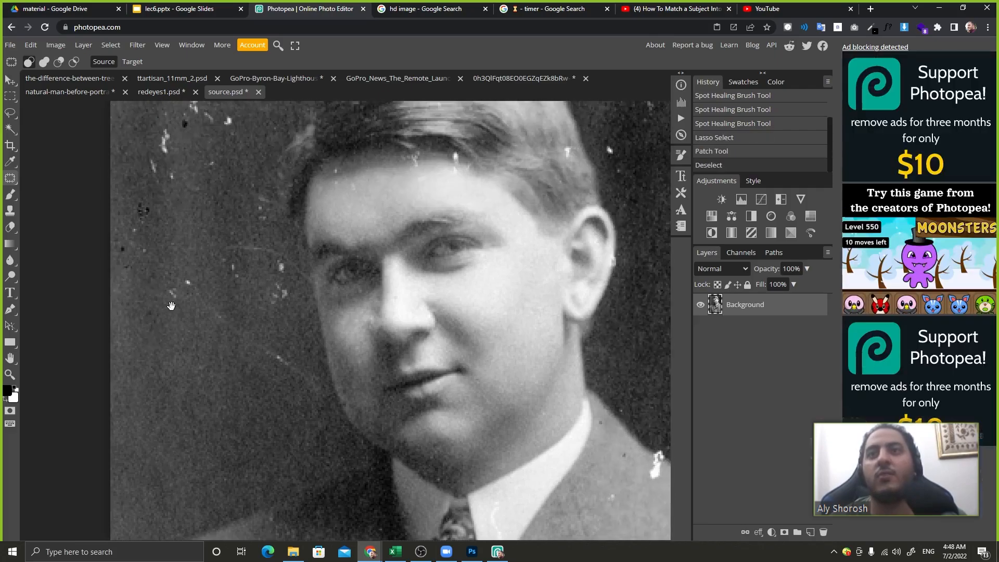
{"action": "left_click_drag", "start_coordinate": [407, 266], "coordinate": [257, 189]}
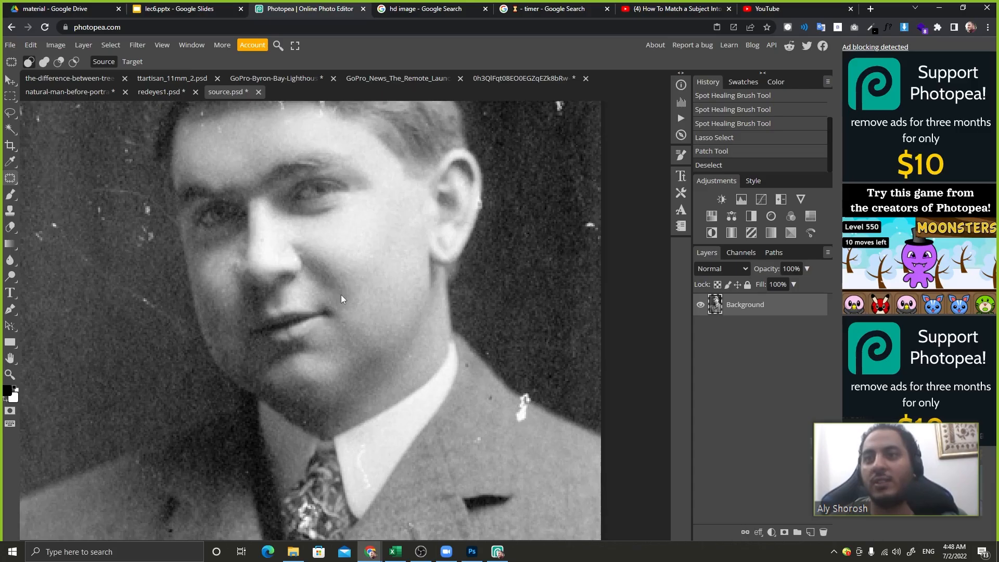
{"action": "left_click_drag", "start_coordinate": [367, 316], "coordinate": [356, 286]}
{"action": "left_click", "coordinate": [330, 273]}
{"action": "left_click_drag", "start_coordinate": [294, 346], "coordinate": [390, 237]}
{"action": "key", "text": "ctrl+d"}
{"action": "scroll", "coordinate": [420, 299], "scroll_direction": "down", "scroll_amount": 2}
{"action": "scroll", "coordinate": [420, 299], "scroll_direction": "down", "scroll_amount": 2}
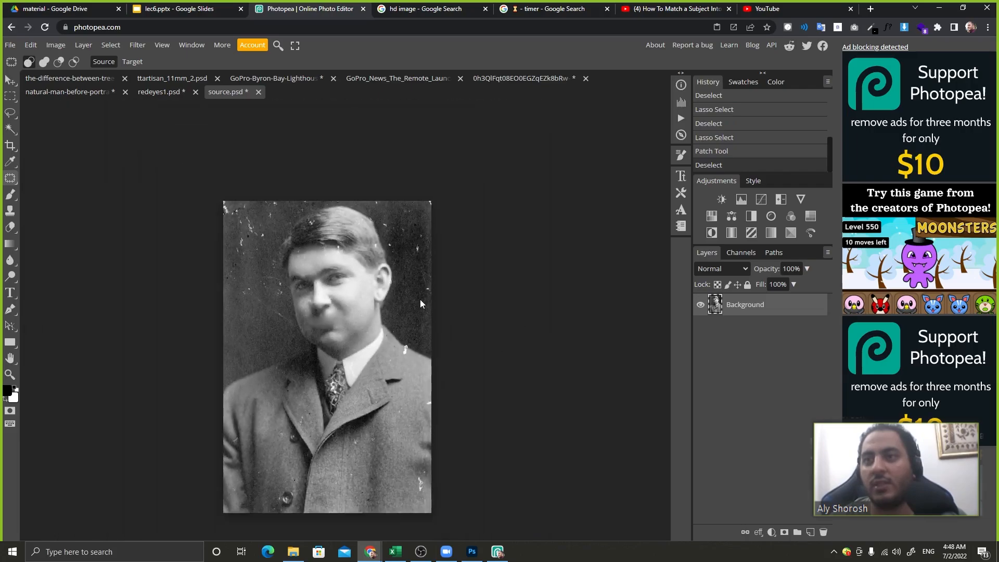
{"action": "key", "text": "ctrl+z"}
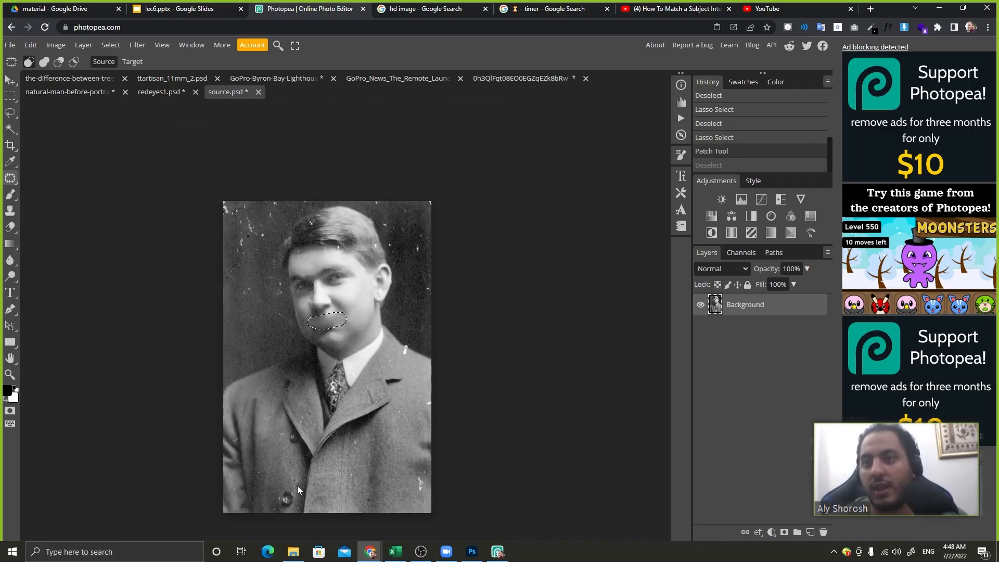
Undo the mouth patch, then outline the coat's lower button and try patching it with plain fabric from beside it, undoing that patch
{"action": "key", "text": "ctrl+z"}
{"action": "left_click_drag", "start_coordinate": [295, 491], "coordinate": [295, 494]}
{"action": "left_click_drag", "start_coordinate": [288, 498], "coordinate": [357, 491]}
{"action": "key", "text": "ctrl+d"}
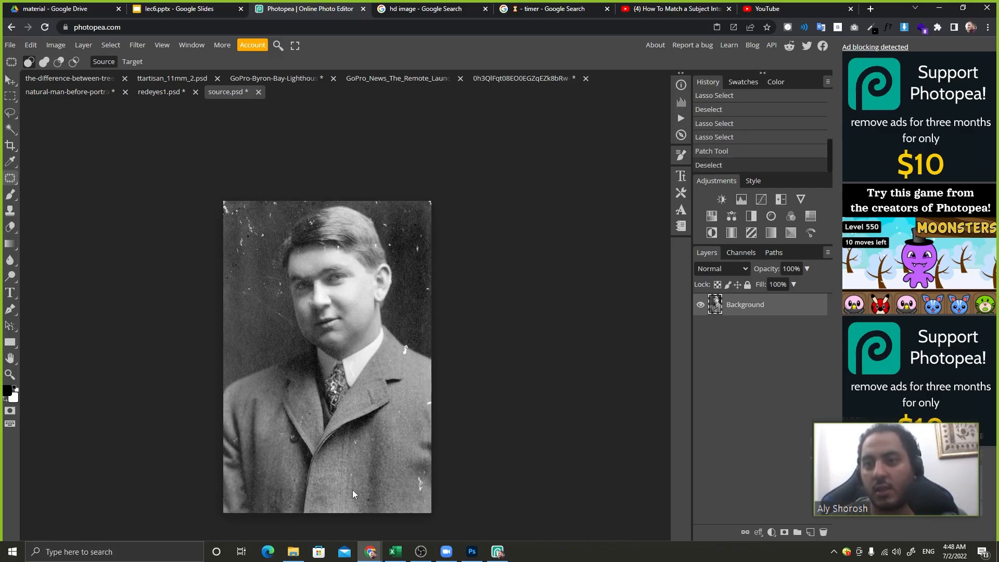
{"action": "key", "text": "ctrl+z"}
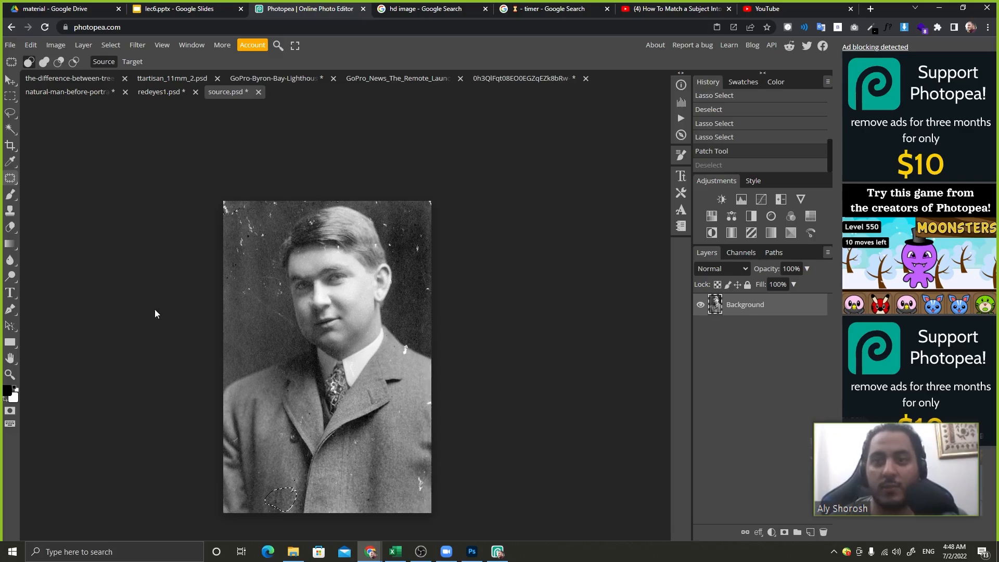
{"action": "key", "text": "ctrl+z"}
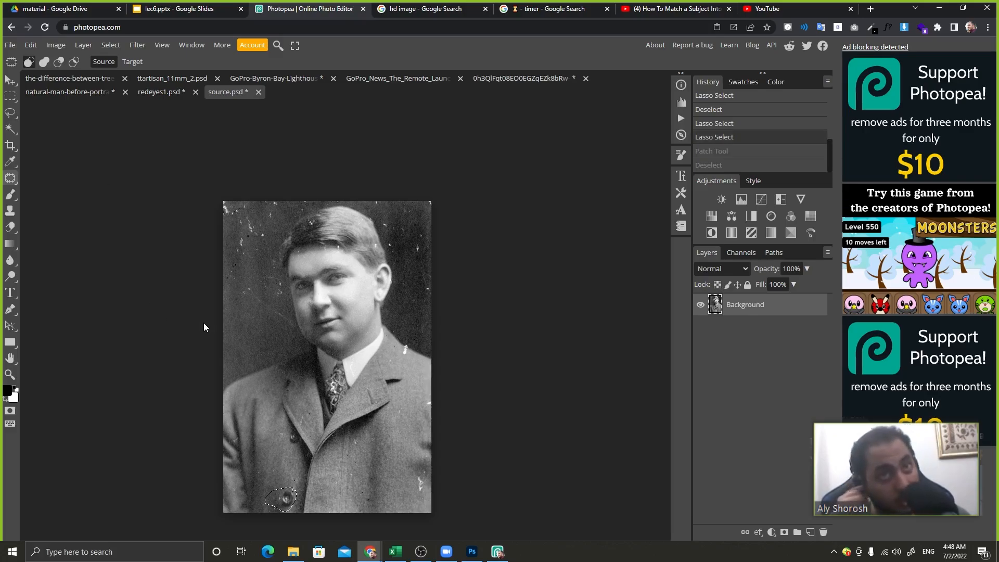
With the Content-Aware Move Tool, shift the outlined coat button across the coat and up onto the forehead, and deselect
{"action": "left_click", "coordinate": [11, 178]}
{"action": "left_click", "coordinate": [76, 232]}
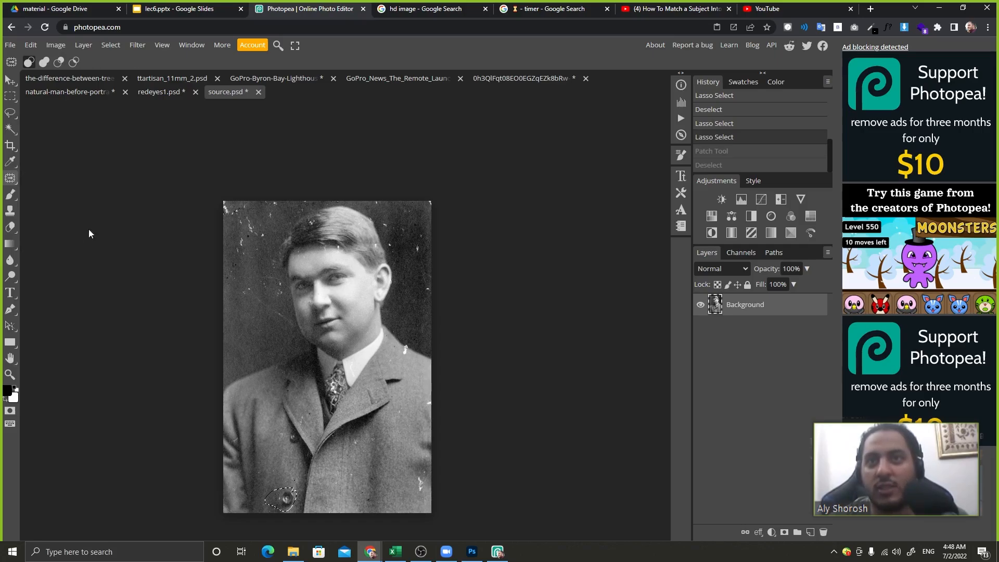
{"action": "left_click_drag", "start_coordinate": [284, 503], "coordinate": [330, 503]}
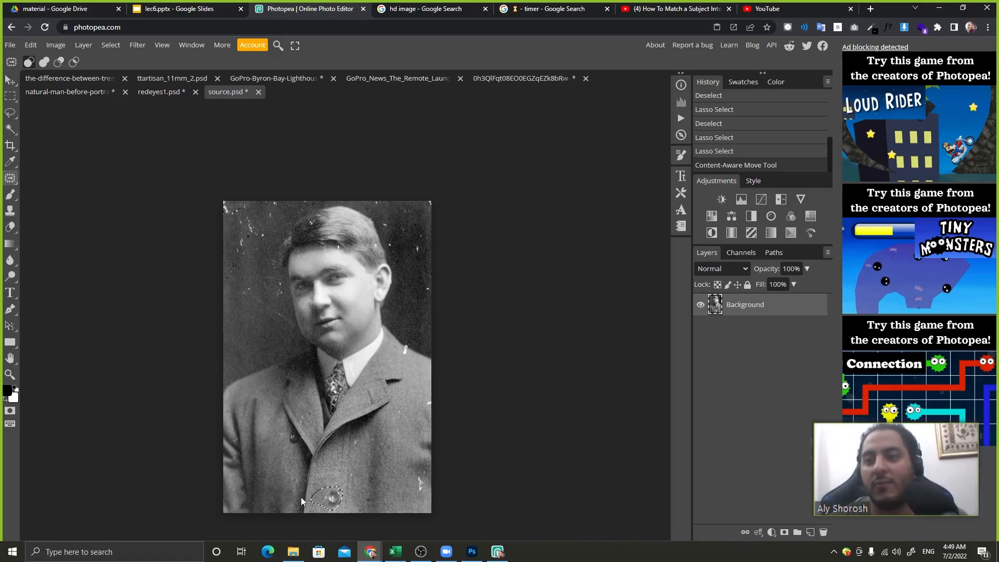
{"action": "mouse_move", "coordinate": [334, 506]}
{"action": "left_mouse_down"}
{"action": "mouse_move", "coordinate": [298, 463]}
{"action": "mouse_move", "coordinate": [363, 452]}
{"action": "mouse_move", "coordinate": [324, 258]}
{"action": "mouse_move", "coordinate": [311, 270]}
{"action": "left_mouse_up"}
{"action": "left_click", "coordinate": [383, 332]}
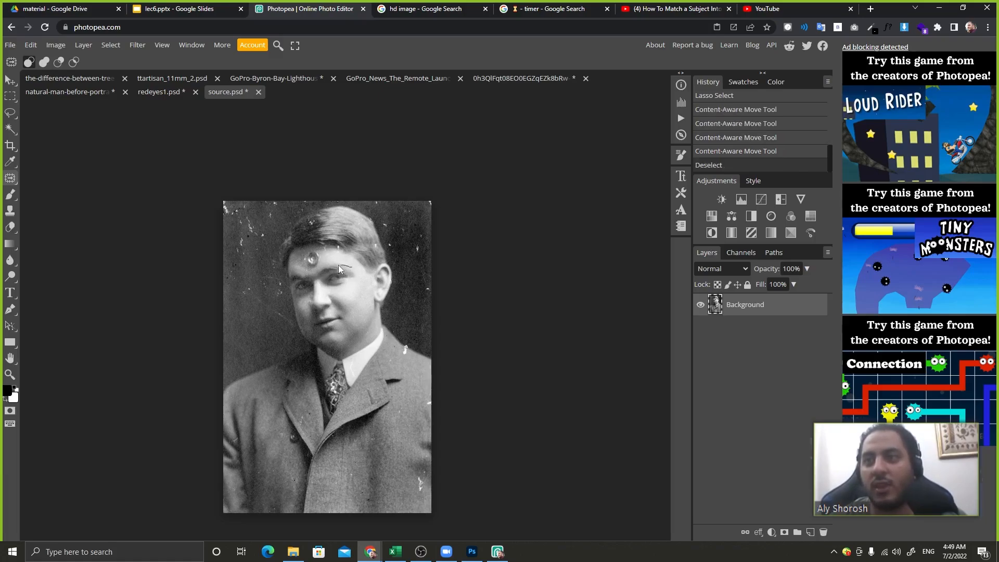
Try moving the outlined eye onto the coat, undo it, and move the outlined mouth to the coat's lower part instead
{"action": "mouse_move", "coordinate": [341, 289]}
{"action": "left_mouse_down"}
{"action": "mouse_move", "coordinate": [355, 280]}
{"action": "mouse_move", "coordinate": [399, 438]}
{"action": "left_mouse_up"}
{"action": "key", "text": "ctrl+z"}
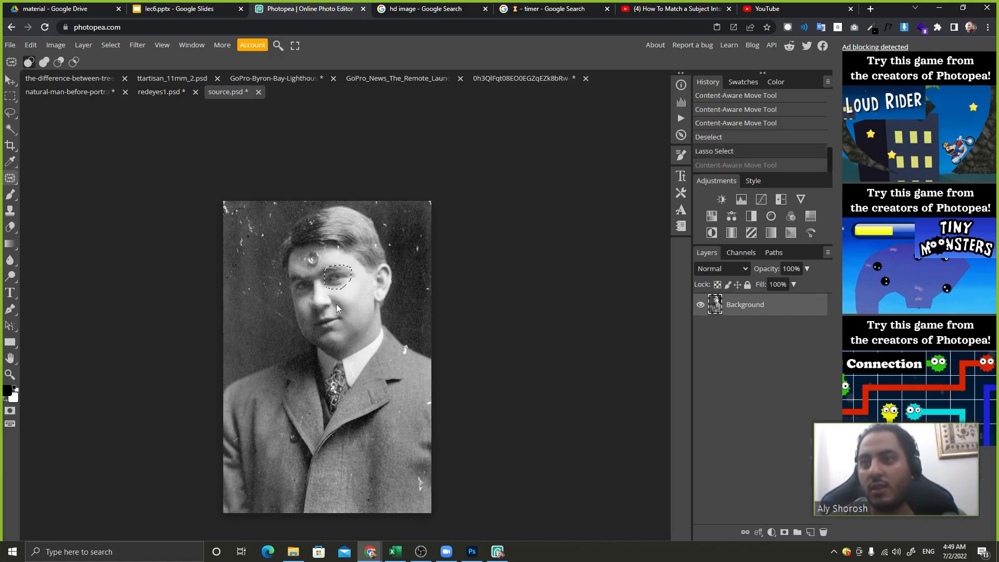
{"action": "mouse_move", "coordinate": [324, 339]}
{"action": "left_mouse_down"}
{"action": "mouse_move", "coordinate": [342, 322]}
{"action": "mouse_move", "coordinate": [362, 465]}
{"action": "mouse_move", "coordinate": [339, 494]}
{"action": "mouse_move", "coordinate": [285, 500]}
{"action": "left_mouse_up"}
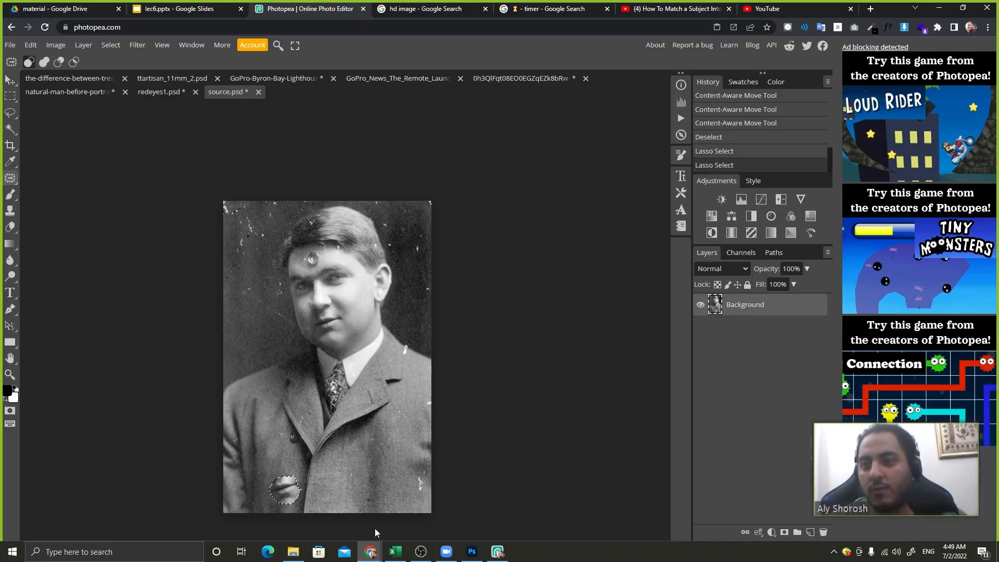
{"action": "key", "text": "ctrl+d"}
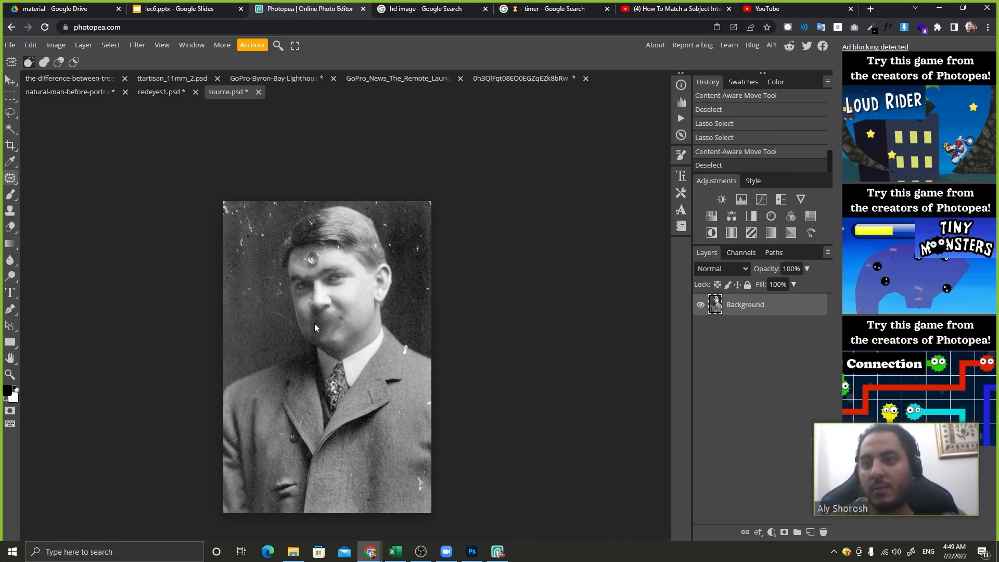
Undo all the Content-Aware moves of mouth and button, back to the selection around the coat's lower button
{"action": "key", "text": "ctrl+z"}
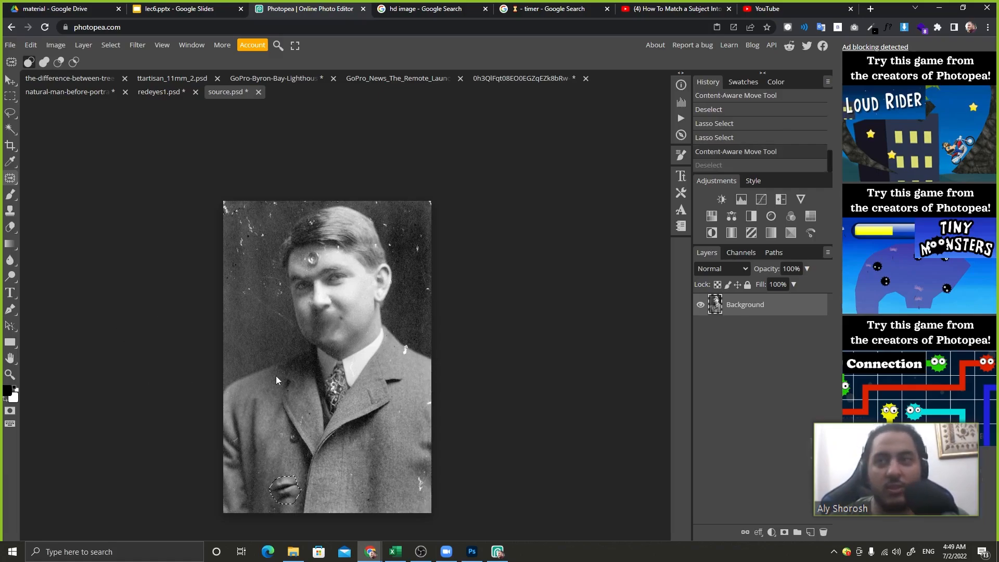
{"action": "key", "text": "ctrl+z"}
{"action": "key", "text": "ctrl+z"}
{"action": "key", "text": "ctrl+z"}
{"action": "key", "text": "ctrl+z"}
{"action": "key", "text": "ctrl+z"}
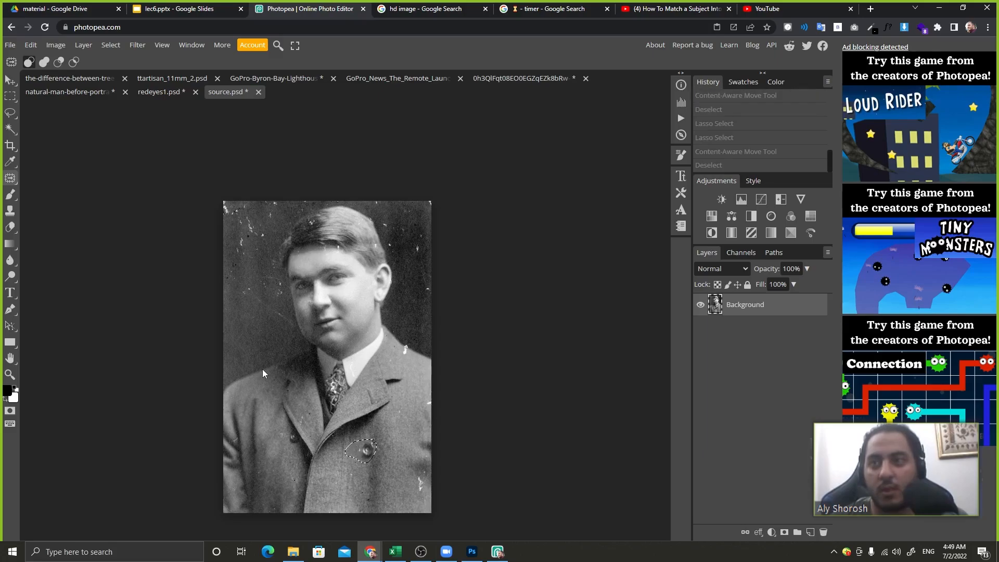
{"action": "key", "text": "ctrl+z"}
{"action": "key", "text": "ctrl+z"}
{"action": "key", "text": "ctrl+z"}
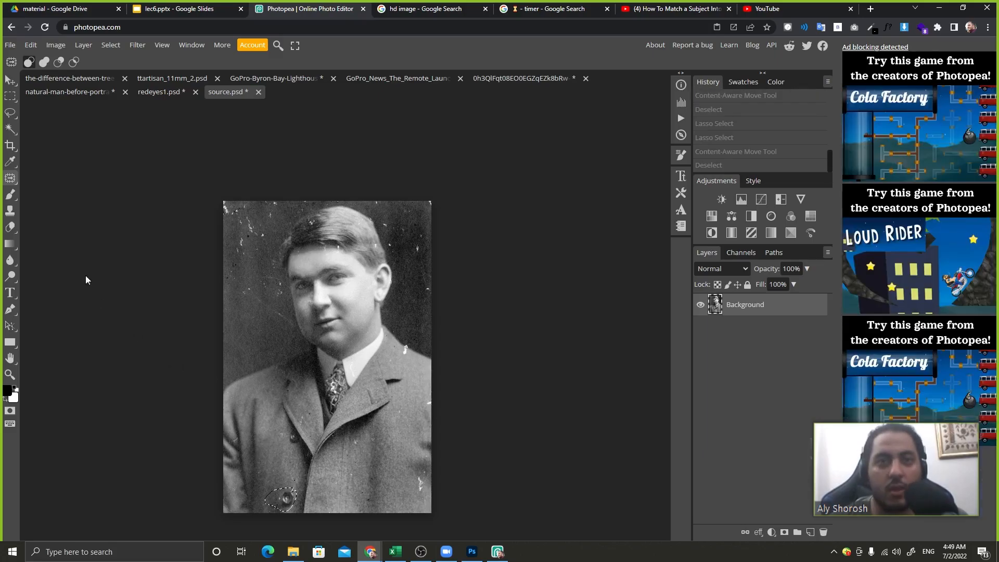
Outline the coat's lower button with the Lasso tool
{"action": "right_click", "coordinate": [6, 180]}
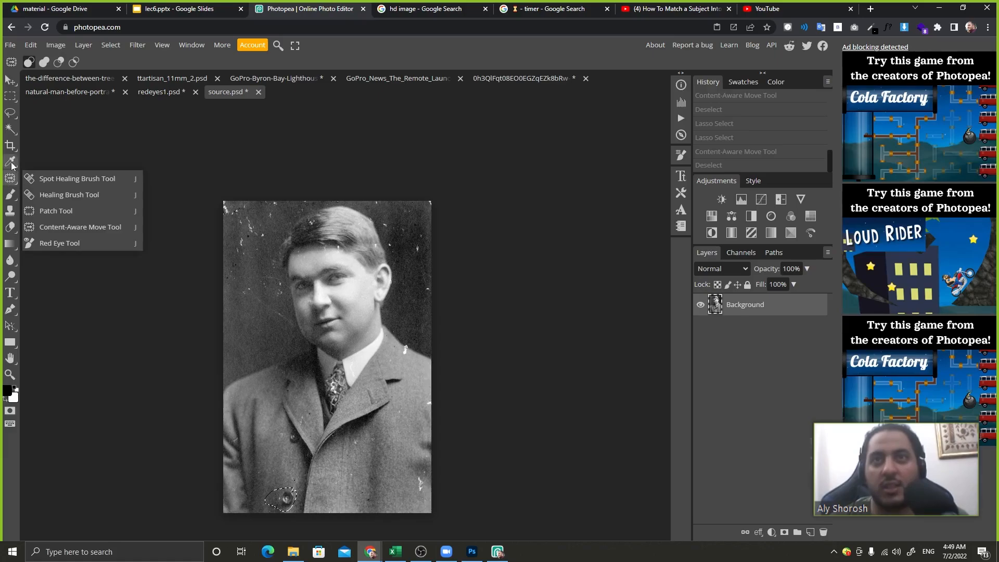
{"action": "left_click", "coordinate": [31, 46]}
{"action": "left_click", "coordinate": [8, 110]}
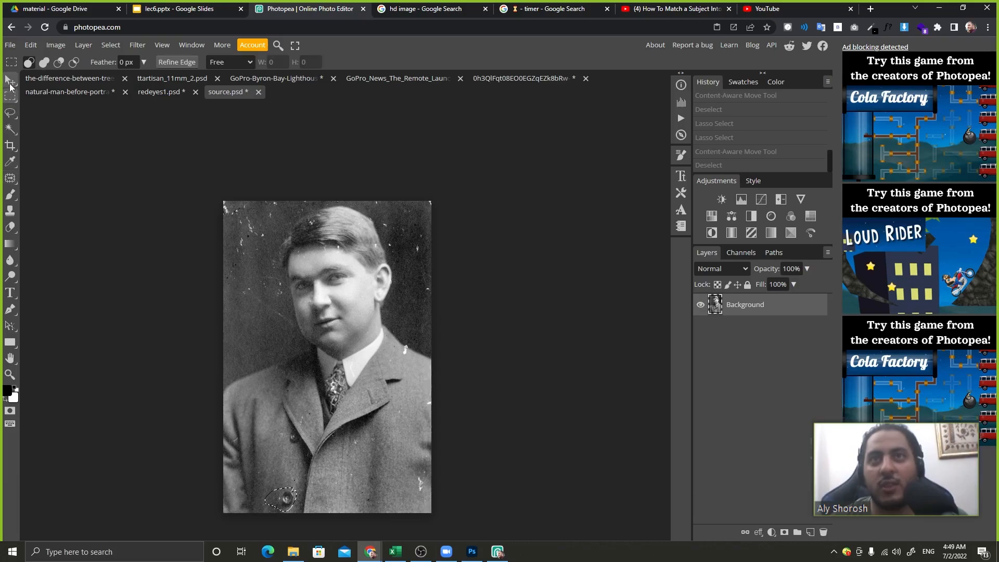
{"action": "left_click", "coordinate": [10, 113]}
{"action": "mouse_move", "coordinate": [275, 481]}
{"action": "left_mouse_down"}
{"action": "mouse_move", "coordinate": [272, 506]}
{"action": "mouse_move", "coordinate": [294, 499]}
{"action": "mouse_move", "coordinate": [283, 475]}
{"action": "left_mouse_up"}
Fill the selected button area with Content Aware in Normal mode at 100% opacity, and deselect
{"action": "left_click", "coordinate": [31, 45]}
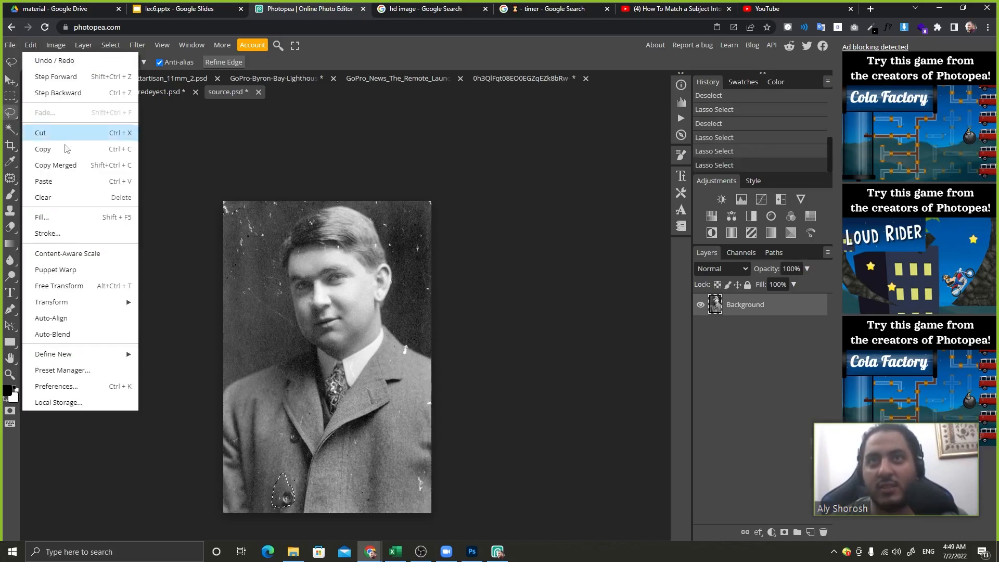
{"action": "left_click", "coordinate": [130, 232]}
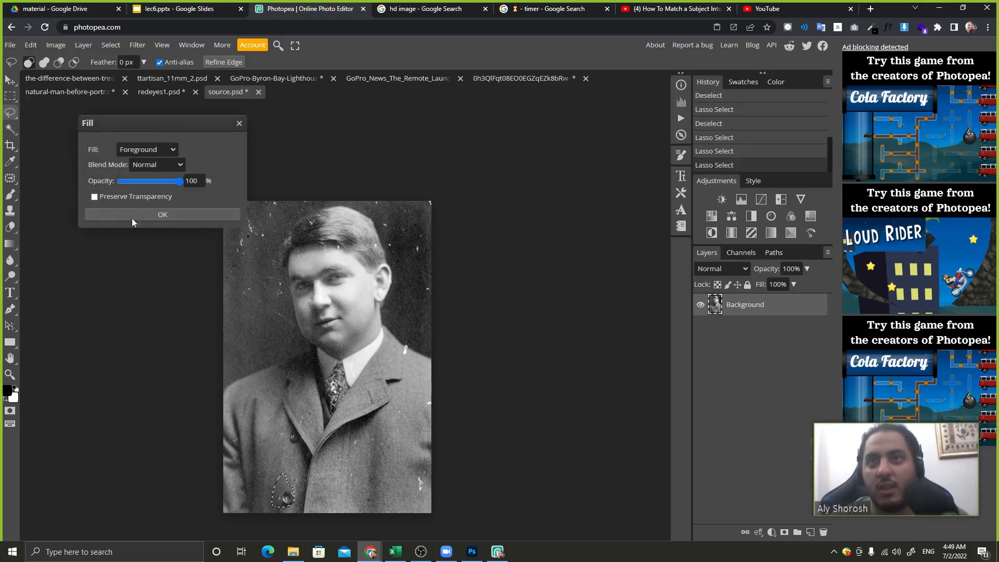
{"action": "left_click", "coordinate": [141, 151]}
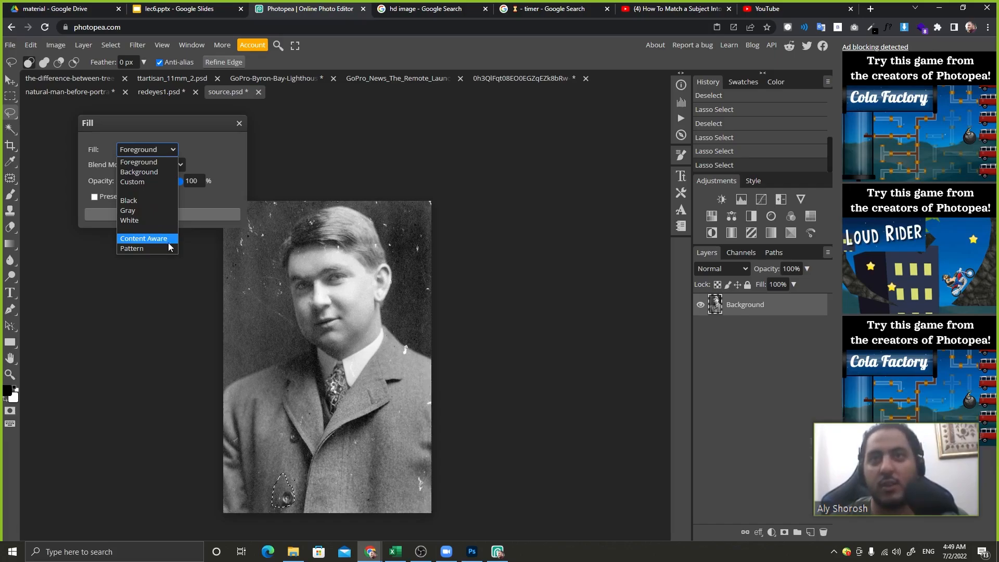
{"action": "left_click", "coordinate": [144, 239]}
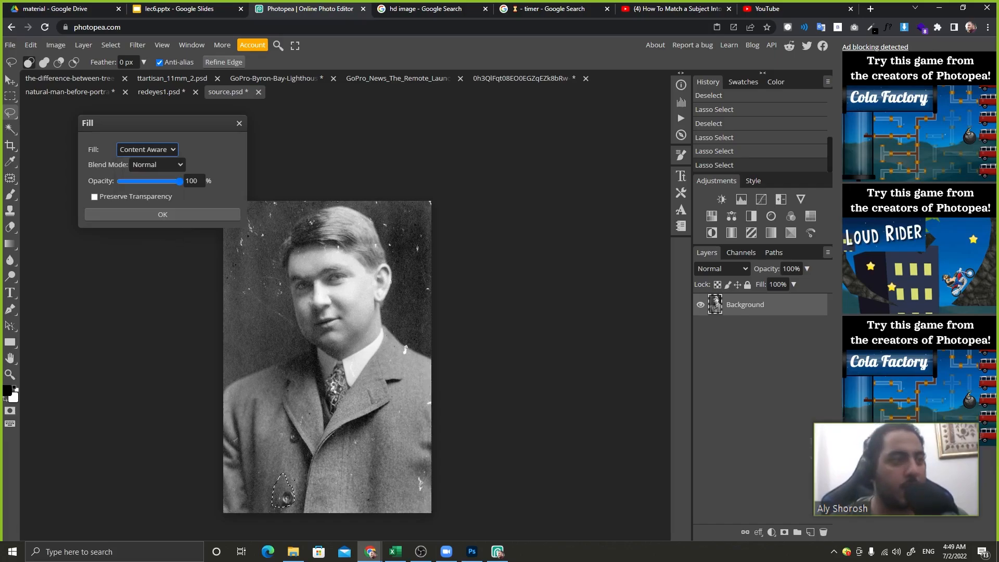
{"action": "key", "text": "alt+Tab"}
{"action": "key", "text": "alt+Tab"}
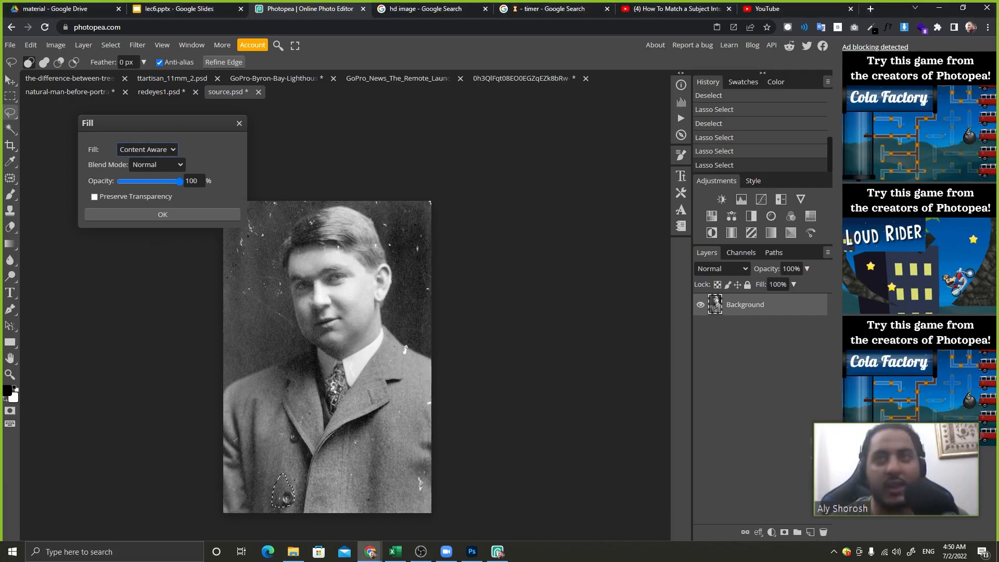
{"action": "left_click", "coordinate": [213, 211]}
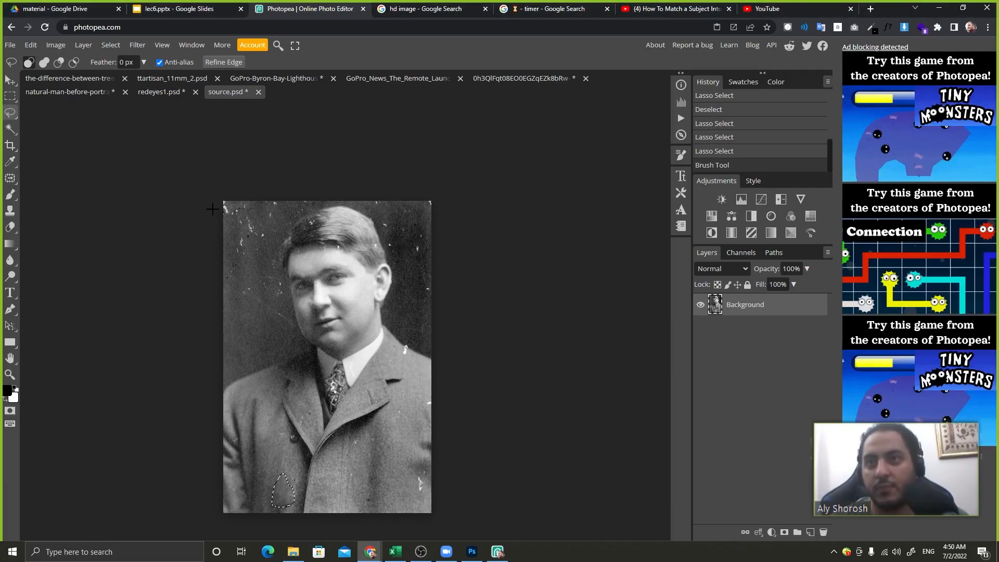
{"action": "key", "text": "ctrl+d"}
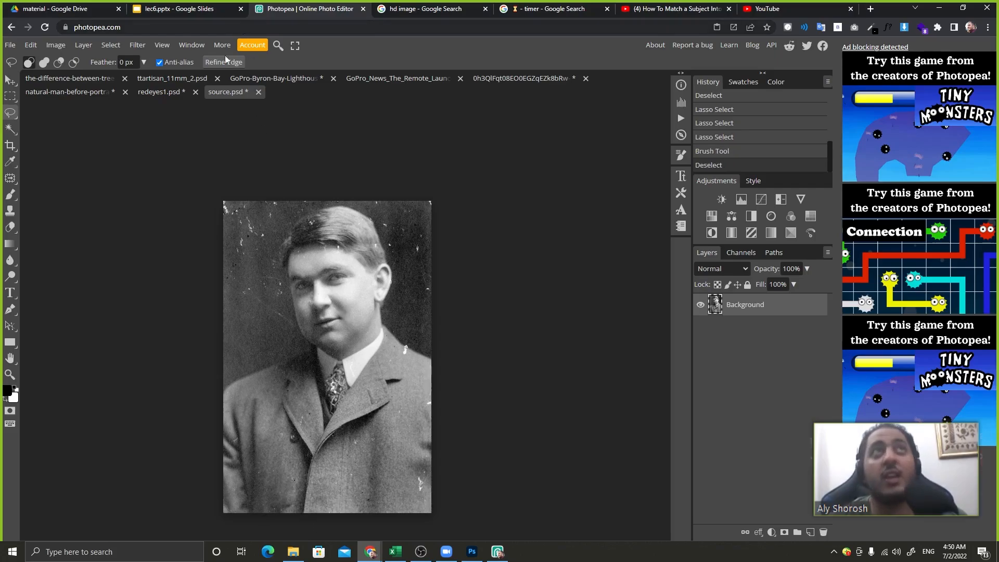
Switch to the lec6 presentation in Google Slides and copy the image address from slide 29's speaker notes
{"action": "left_click", "coordinate": [10, 177]}
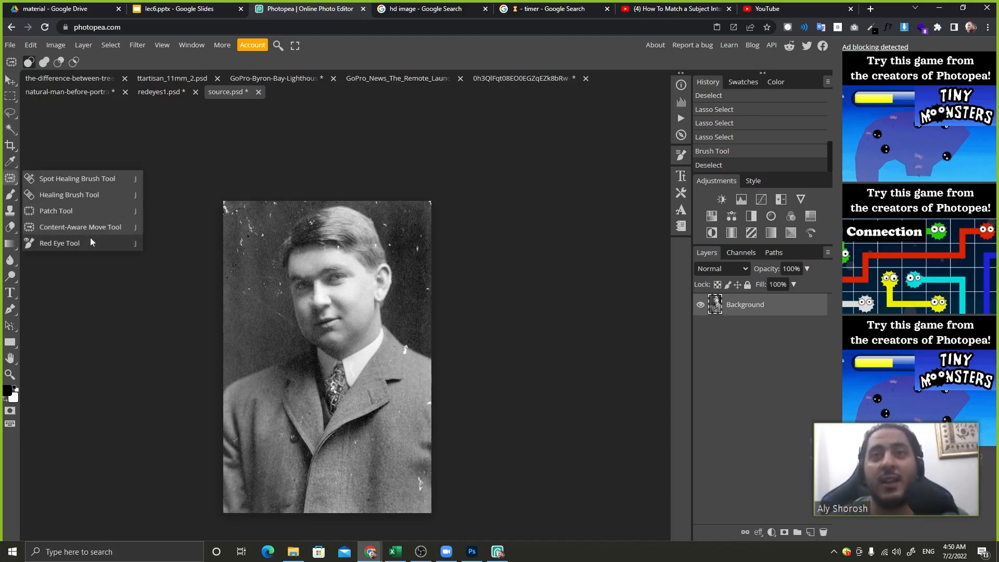
{"action": "left_click", "coordinate": [180, 8]}
{"action": "left_click", "coordinate": [62, 430]}
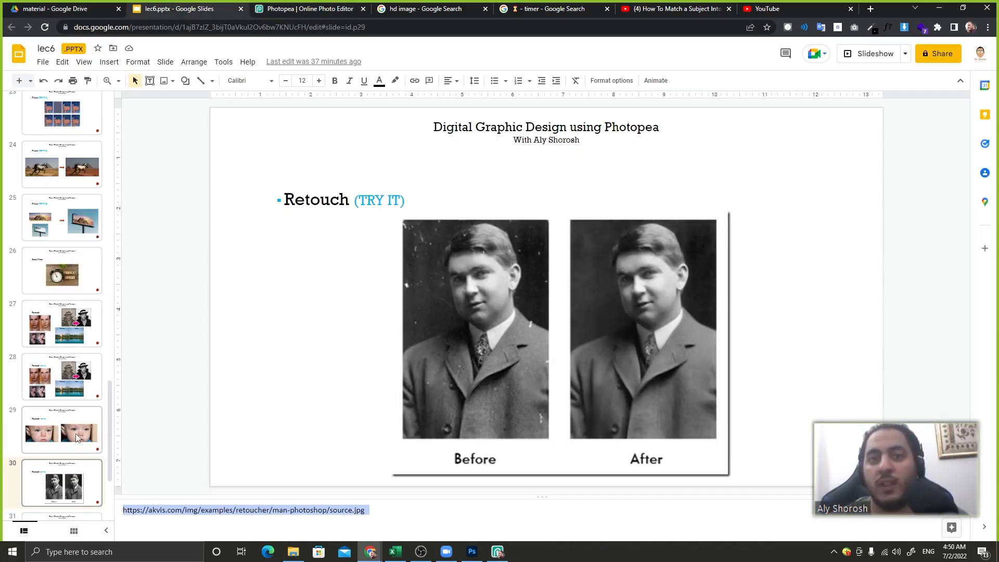
{"action": "triple_click", "coordinate": [349, 510]}
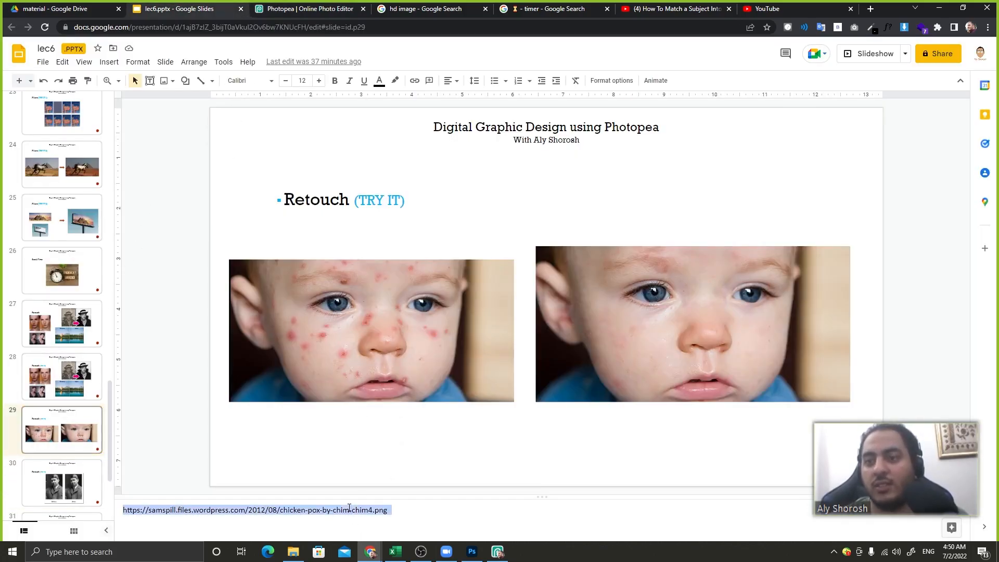
Return to Photopea and open the chicken-pox-by-chim-chim4.png image from its copied web address
{"action": "left_click", "coordinate": [308, 8]}
{"action": "left_click", "coordinate": [10, 45]}
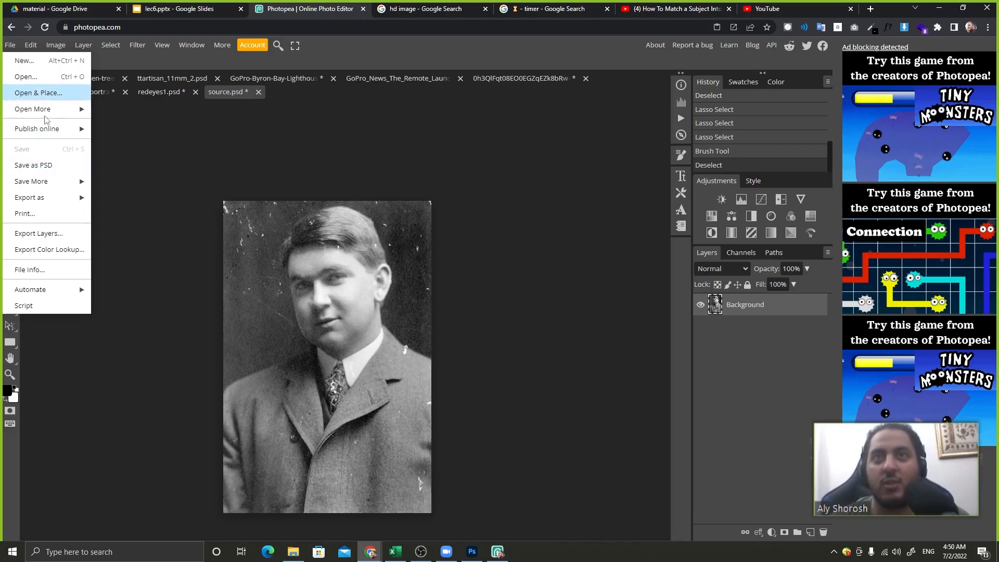
{"action": "mouse_move", "coordinate": [47, 111]}
{"action": "left_click", "coordinate": [116, 131]}
{"action": "key", "text": "ctrl+v"}
{"action": "left_click", "coordinate": [206, 171]}
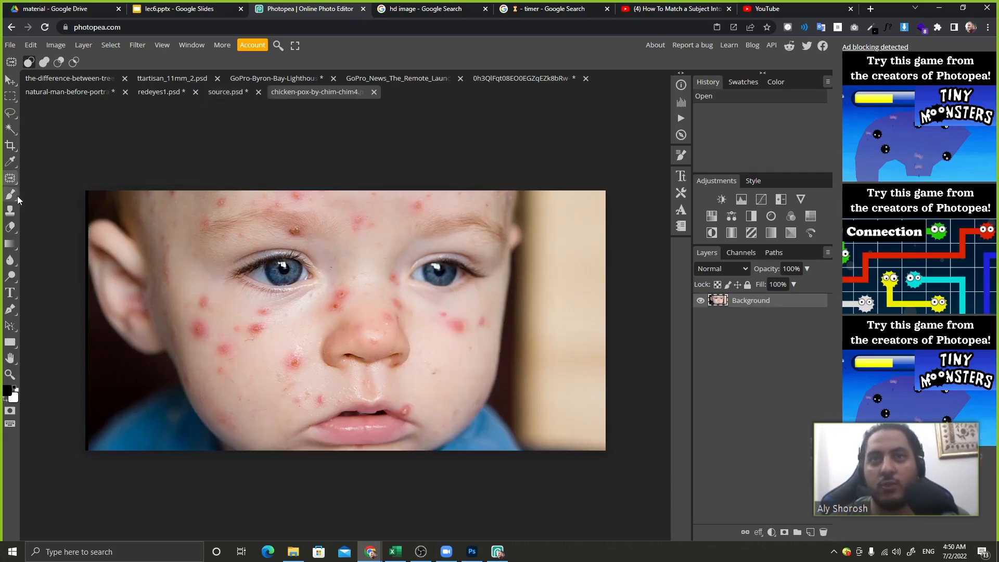
Take the Spot Healing Brush with an enlarged tip and heal the red spots on the baby's left-hand cheek and nose bridge
{"action": "right_click", "coordinate": [10, 179]}
{"action": "left_click", "coordinate": [39, 180]}
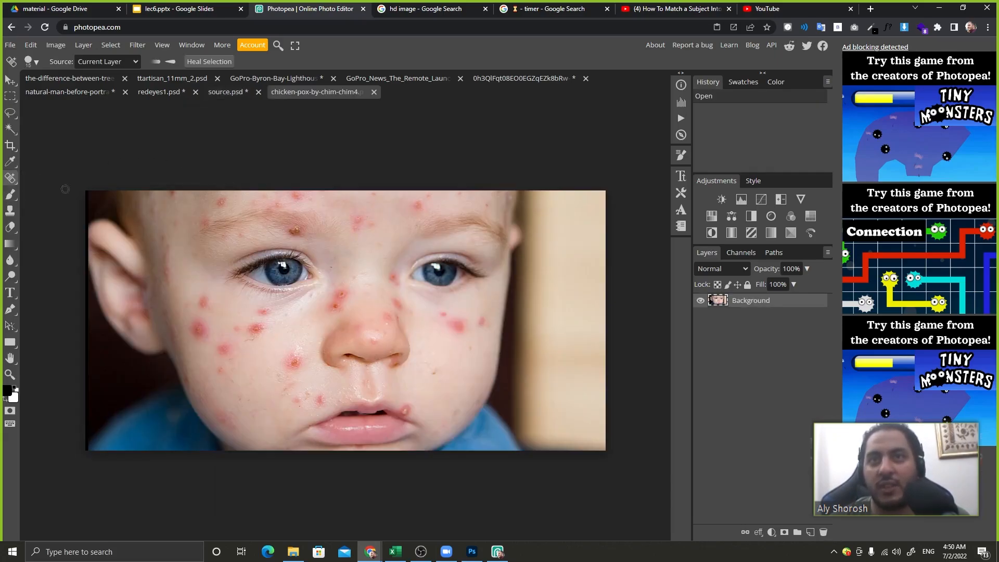
{"action": "key", "text": "bracketright"}
{"action": "key", "text": "bracketright"}
{"action": "key", "text": "bracketright"}
{"action": "key", "text": "bracketright"}
{"action": "left_click", "coordinate": [204, 302]}
{"action": "mouse_move", "coordinate": [199, 334]}
{"action": "left_mouse_down"}
{"action": "mouse_move", "coordinate": [220, 348]}
{"action": "mouse_move", "coordinate": [251, 322]}
{"action": "mouse_move", "coordinate": [298, 366]}
{"action": "left_mouse_up"}
{"action": "left_click", "coordinate": [222, 347]}
{"action": "left_click_drag", "start_coordinate": [337, 293], "coordinate": [338, 319]}
Heal the spots at the left-hand eyebrow, forehead and temple and one on the nose with the Spot Healing Brush
{"action": "left_click", "coordinate": [298, 233]}
{"action": "left_click_drag", "start_coordinate": [291, 233], "coordinate": [291, 233]}
{"action": "left_click_drag", "start_coordinate": [304, 195], "coordinate": [302, 196]}
{"action": "left_click_drag", "start_coordinate": [220, 200], "coordinate": [218, 200]}
{"action": "mouse_move", "coordinate": [210, 219]}
{"action": "left_mouse_down"}
{"action": "mouse_move", "coordinate": [168, 244]}
{"action": "mouse_move", "coordinate": [173, 274]}
{"action": "left_mouse_up"}
{"action": "left_click", "coordinate": [168, 194]}
{"action": "left_click", "coordinate": [387, 320]}
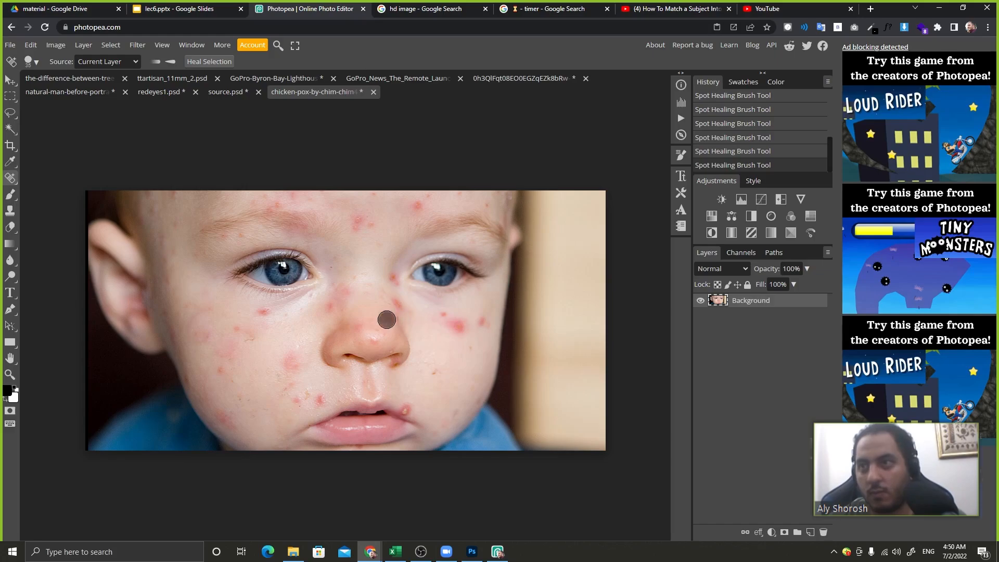
Heal the spots around the baby's mouth and on the right-hand cheek
{"action": "left_click", "coordinate": [405, 411]}
{"action": "left_click", "coordinate": [331, 401]}
{"action": "left_click", "coordinate": [323, 400]}
{"action": "left_click_drag", "start_coordinate": [284, 402], "coordinate": [312, 396]}
{"action": "left_click_drag", "start_coordinate": [435, 311], "coordinate": [463, 329]}
{"action": "left_click", "coordinate": [485, 320]}
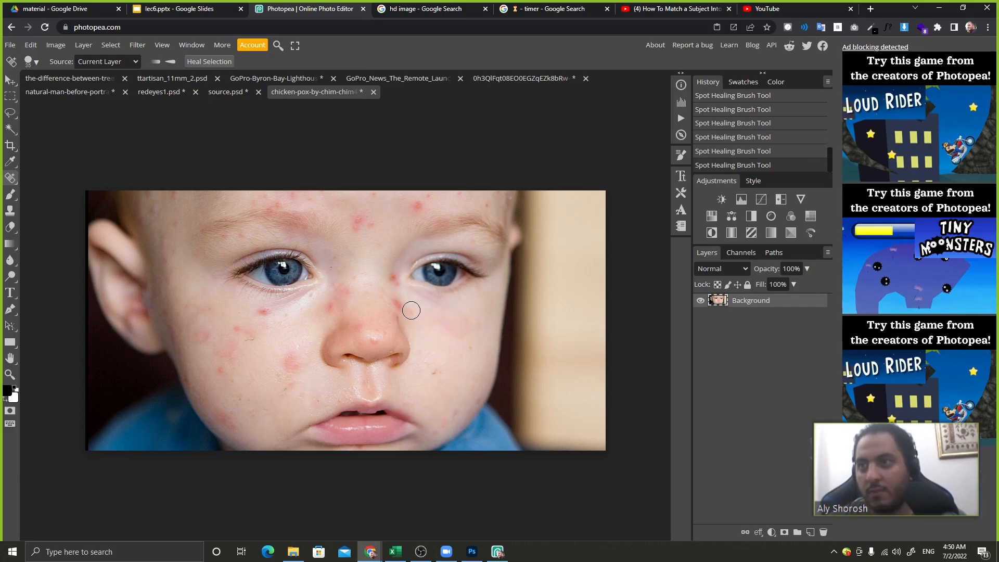
Heal the red spots along the sides of the nose, by the inner eye corner and between the eyebrows
{"action": "left_click", "coordinate": [392, 296]}
{"action": "left_click_drag", "start_coordinate": [392, 274], "coordinate": [392, 274]}
{"action": "left_click_drag", "start_coordinate": [342, 204], "coordinate": [356, 229]}
{"action": "left_click_drag", "start_coordinate": [401, 295], "coordinate": [402, 295]}
{"action": "left_click_drag", "start_coordinate": [400, 321], "coordinate": [400, 321]}
{"action": "left_click_drag", "start_coordinate": [331, 308], "coordinate": [332, 308]}
{"action": "left_click_drag", "start_coordinate": [346, 291], "coordinate": [346, 290]}
Heal the remaining spots along the upper forehead and below the left-hand eye, and review the list of healing strokes
{"action": "left_click_drag", "start_coordinate": [416, 207], "coordinate": [435, 196]}
{"action": "mouse_move", "coordinate": [304, 202]}
{"action": "left_mouse_down"}
{"action": "mouse_move", "coordinate": [265, 199]}
{"action": "mouse_move", "coordinate": [295, 195]}
{"action": "mouse_move", "coordinate": [267, 190]}
{"action": "left_mouse_up"}
{"action": "left_click_drag", "start_coordinate": [264, 310], "coordinate": [264, 311]}
{"action": "scroll", "coordinate": [755, 130], "scroll_direction": "up", "scroll_amount": 5}
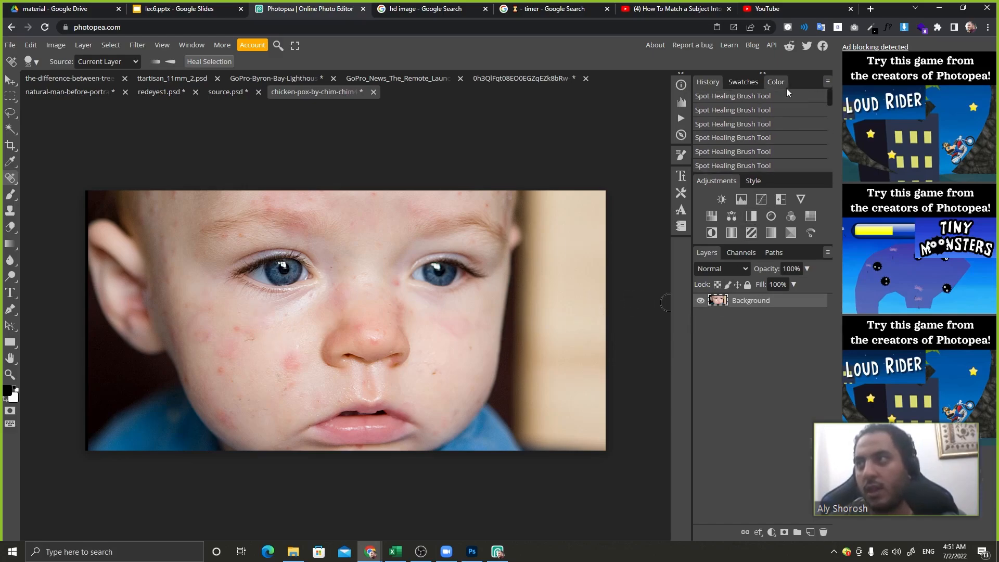
{"action": "left_click", "coordinate": [787, 93]}
{"action": "scroll", "coordinate": [780, 145], "scroll_direction": "down", "scroll_amount": 5}
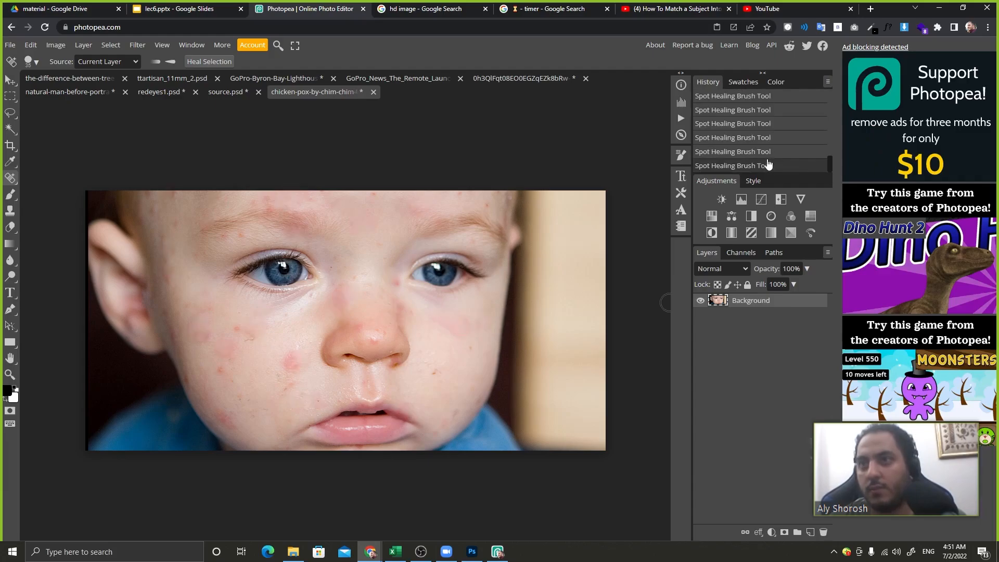
Switch to Google Slides and copy the plant-a-tree.jpg image address from slide 31's speaker notes
{"action": "left_click", "coordinate": [181, 9]}
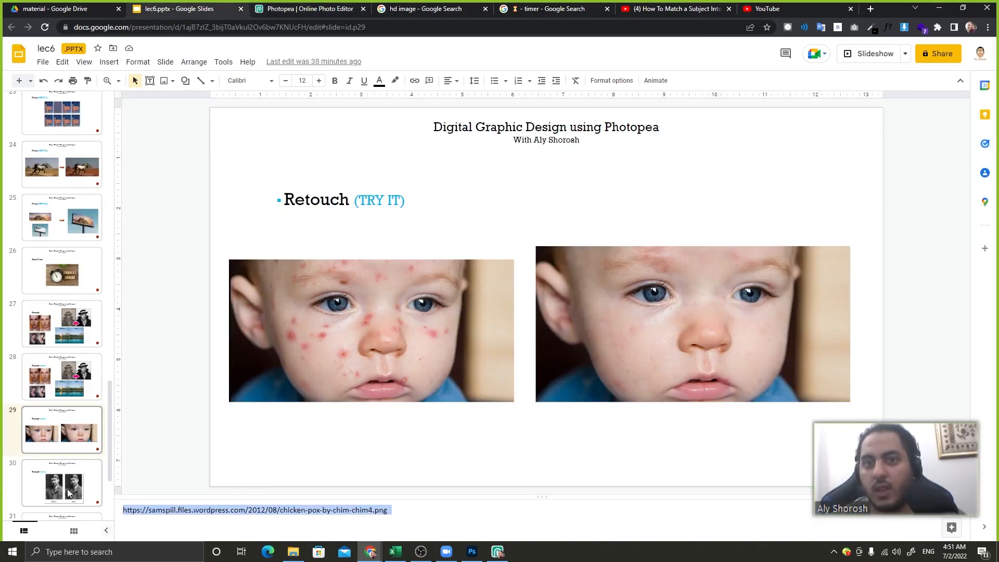
{"action": "scroll", "coordinate": [67, 483], "scroll_direction": "down", "scroll_amount": 3}
{"action": "left_click", "coordinate": [66, 384]}
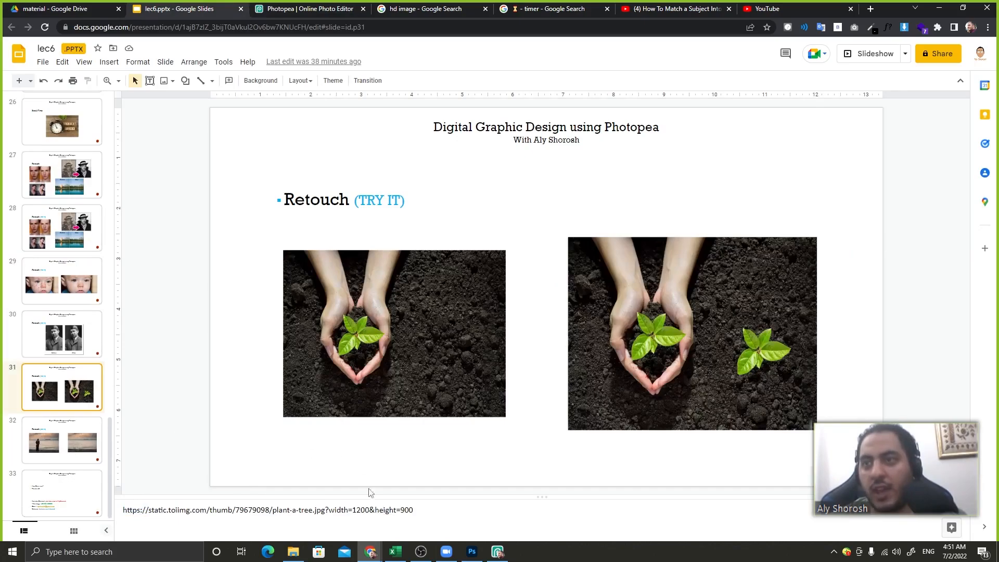
{"action": "triple_click", "coordinate": [356, 513]}
Switch to Photopea and open the plant-a-tree image as a new project from the copied URL
{"action": "left_click", "coordinate": [311, 8]}
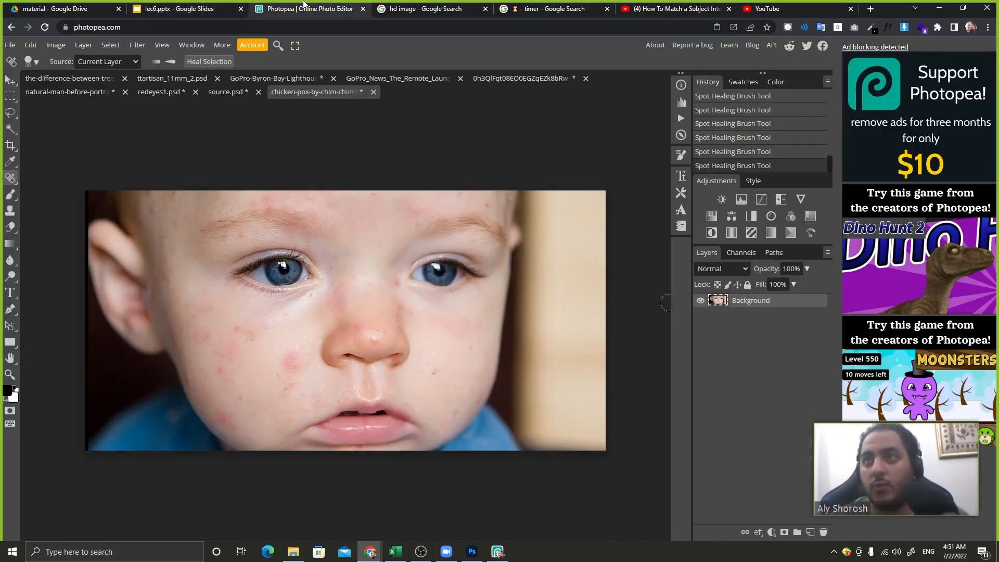
{"action": "left_click", "coordinate": [10, 44]}
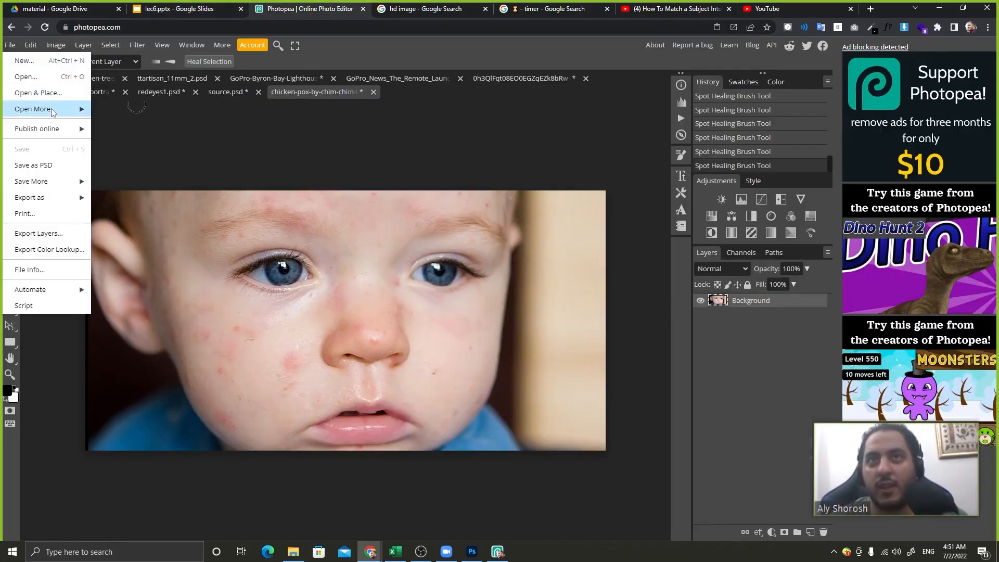
{"action": "mouse_move", "coordinate": [53, 109]}
{"action": "left_click", "coordinate": [154, 127]}
{"action": "key", "text": "ctrl+v"}
{"action": "left_click", "coordinate": [147, 174]}
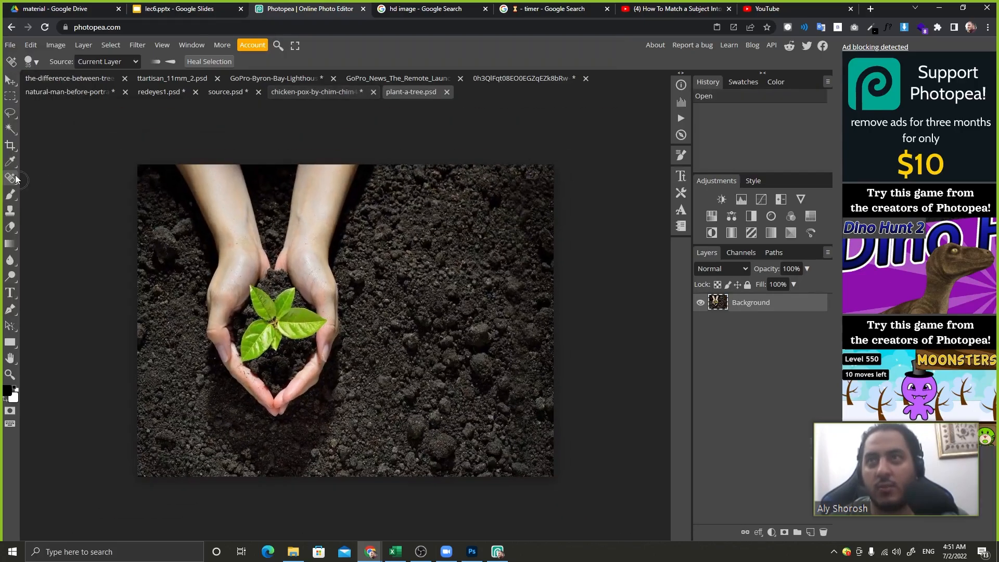
Try to copy the seedling onto the bare soil with a small Healing Brush, and undo the stroke
{"action": "right_click", "coordinate": [10, 178]}
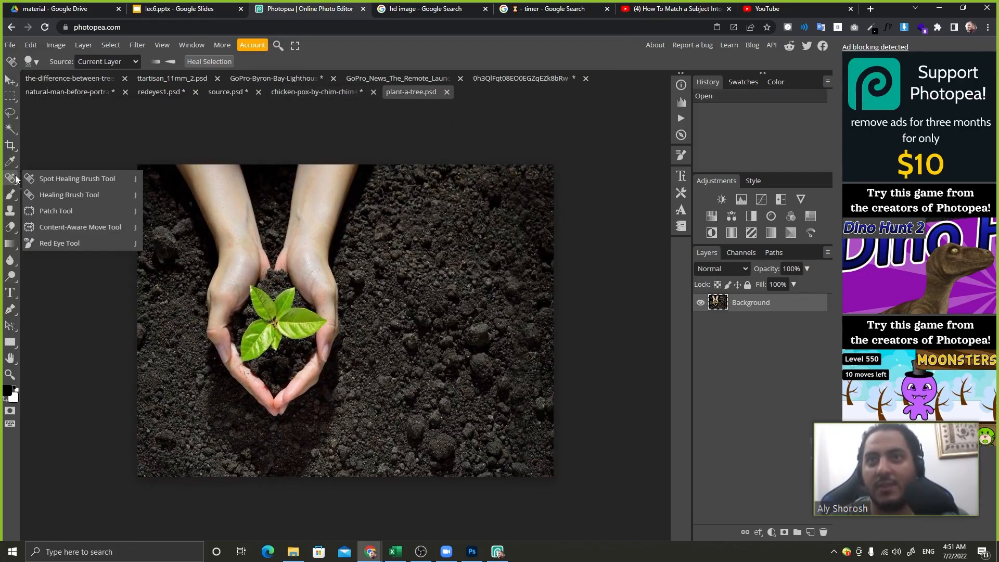
{"action": "left_click", "coordinate": [62, 195]}
{"action": "mouse_move", "coordinate": [454, 328]}
{"action": "left_mouse_down"}
{"action": "mouse_move", "coordinate": [452, 312]}
{"action": "mouse_move", "coordinate": [422, 365]}
{"action": "mouse_move", "coordinate": [477, 327]}
{"action": "mouse_move", "coordinate": [461, 304]}
{"action": "left_mouse_up"}
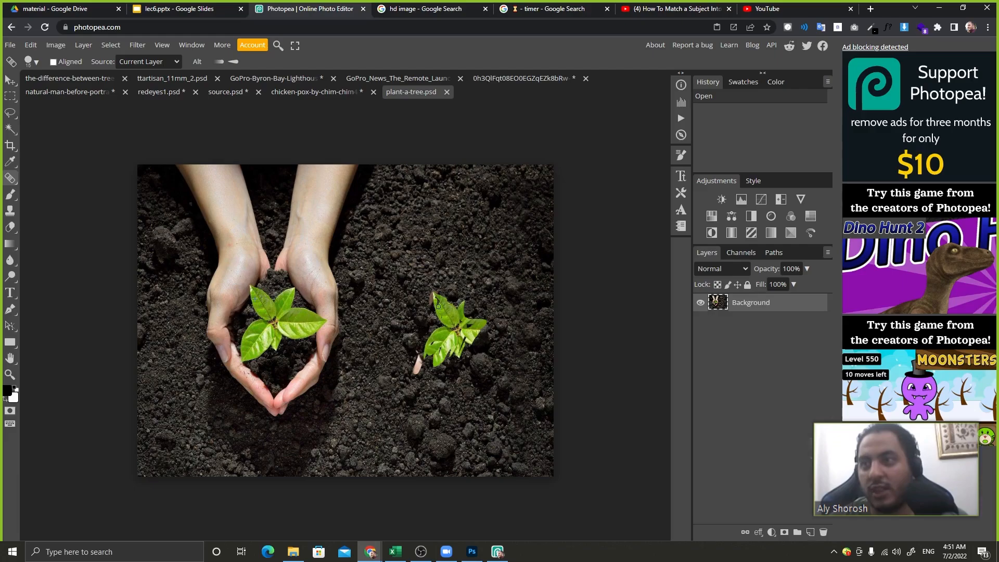
{"action": "mouse_move", "coordinate": [482, 320]}
{"action": "left_mouse_down"}
{"action": "mouse_move", "coordinate": [501, 332]}
{"action": "mouse_move", "coordinate": [464, 346]}
{"action": "left_mouse_up"}
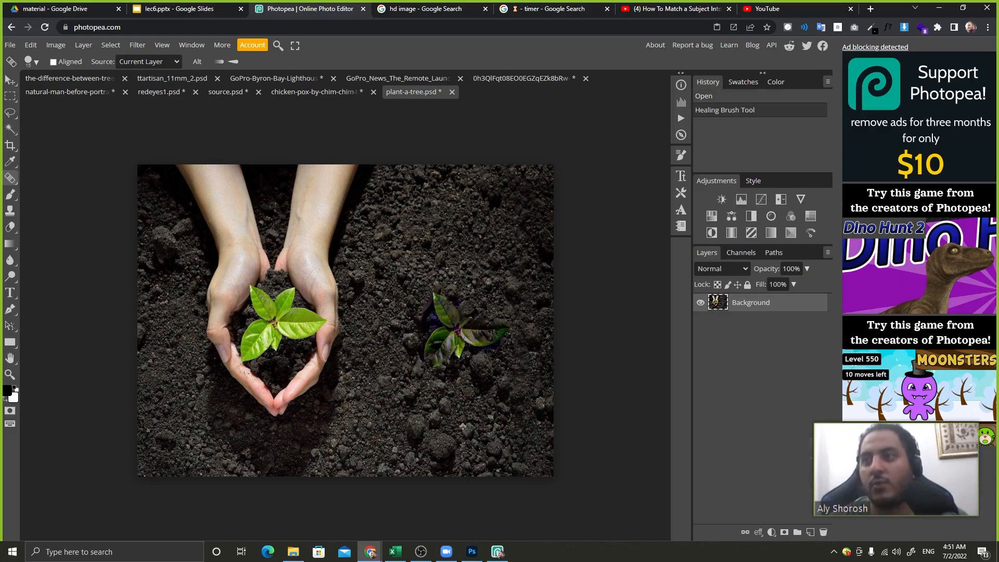
{"action": "key", "text": "ctrl+z"}
Enlarge the Healing Brush and paint a copy of the seedling onto the soil to the right of the hands
{"action": "key", "text": "]"}
{"action": "key", "text": "]"}
{"action": "key", "text": "]"}
{"action": "key", "text": "]"}
{"action": "key", "text": "]"}
{"action": "key", "text": "]"}
{"action": "key", "text": "]"}
{"action": "key", "text": "]"}
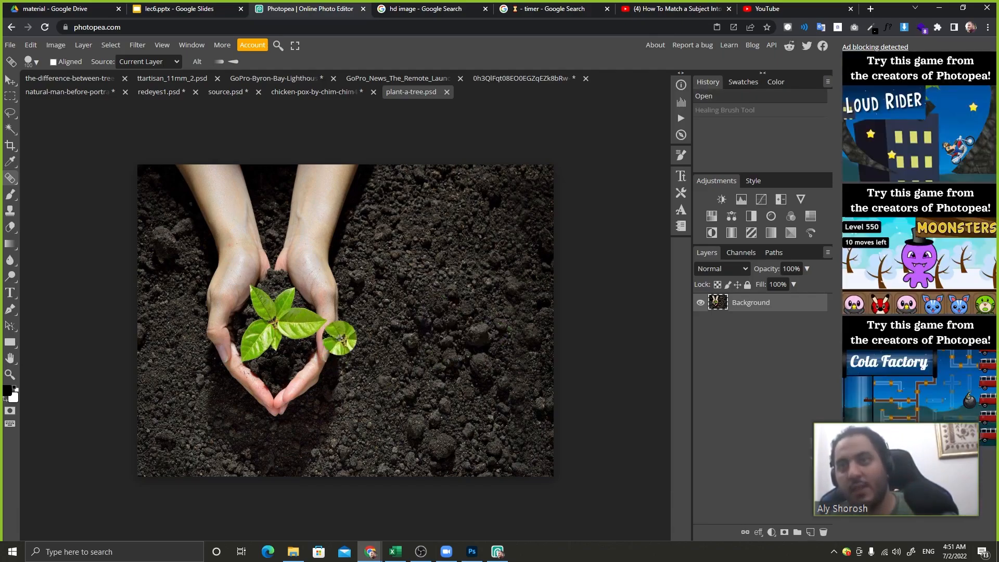
{"action": "mouse_move", "coordinate": [468, 341]}
{"action": "left_mouse_down"}
{"action": "mouse_move", "coordinate": [457, 314]}
{"action": "mouse_move", "coordinate": [473, 319]}
{"action": "mouse_move", "coordinate": [492, 357]}
{"action": "mouse_move", "coordinate": [462, 359]}
{"action": "mouse_move", "coordinate": [446, 376]}
{"action": "mouse_move", "coordinate": [496, 344]}
{"action": "mouse_move", "coordinate": [516, 351]}
{"action": "mouse_move", "coordinate": [489, 348]}
{"action": "left_mouse_up"}
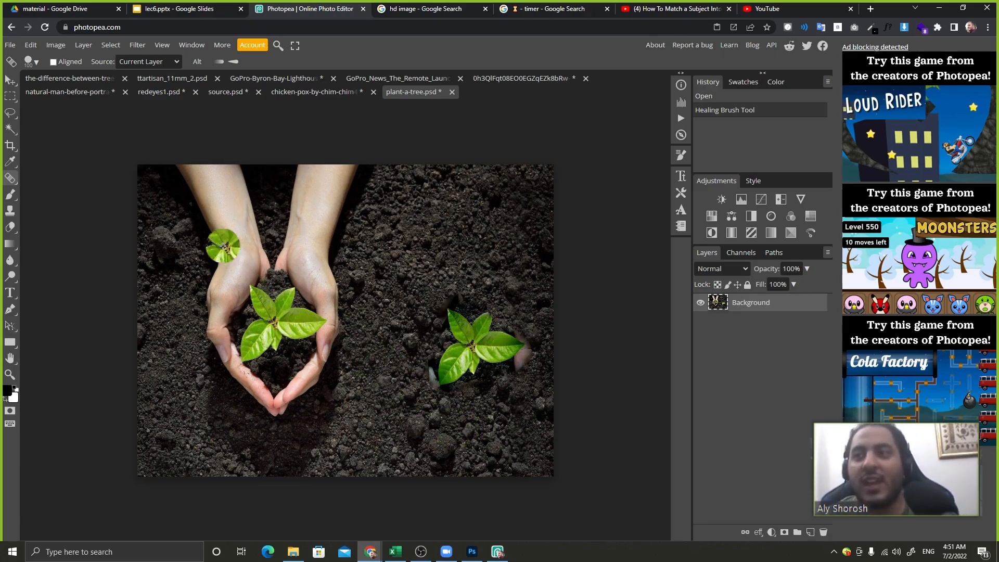
Remove the stray hand fragments and blotches around the copied seedling with the Spot Healing Brush
{"action": "right_click", "coordinate": [10, 178]}
{"action": "left_click", "coordinate": [77, 178]}
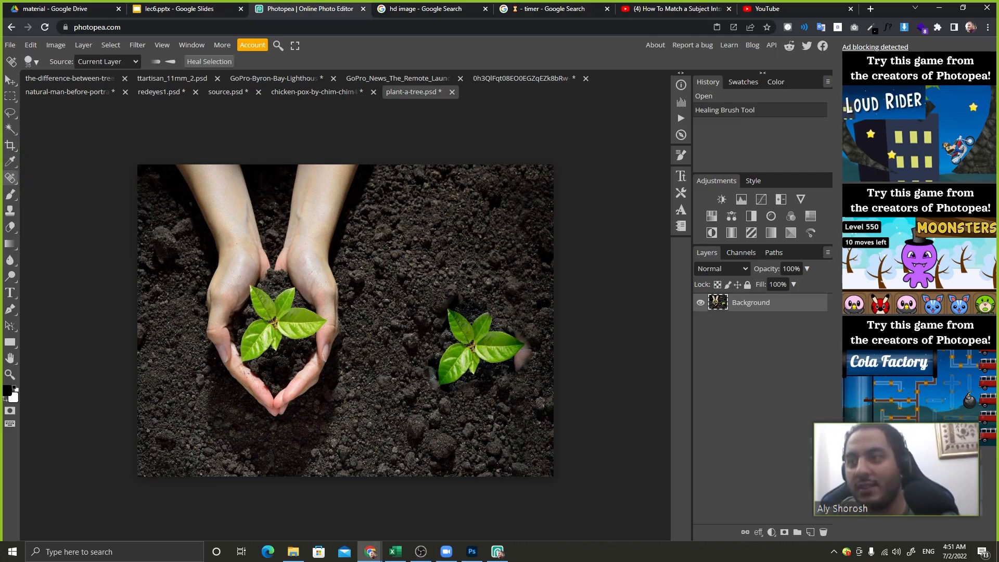
{"action": "left_click_drag", "start_coordinate": [436, 396], "coordinate": [432, 359]}
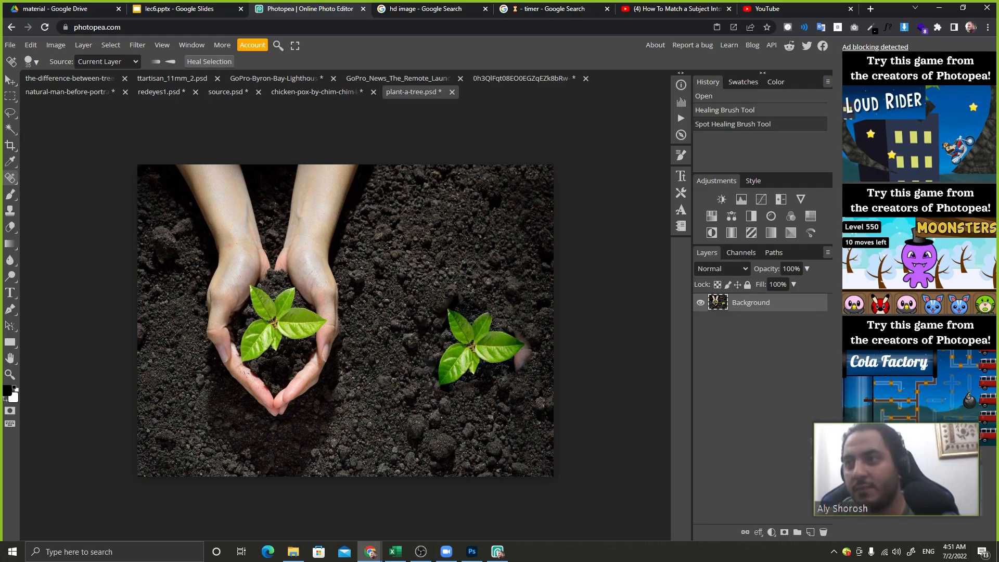
{"action": "left_click_drag", "start_coordinate": [465, 306], "coordinate": [448, 303]}
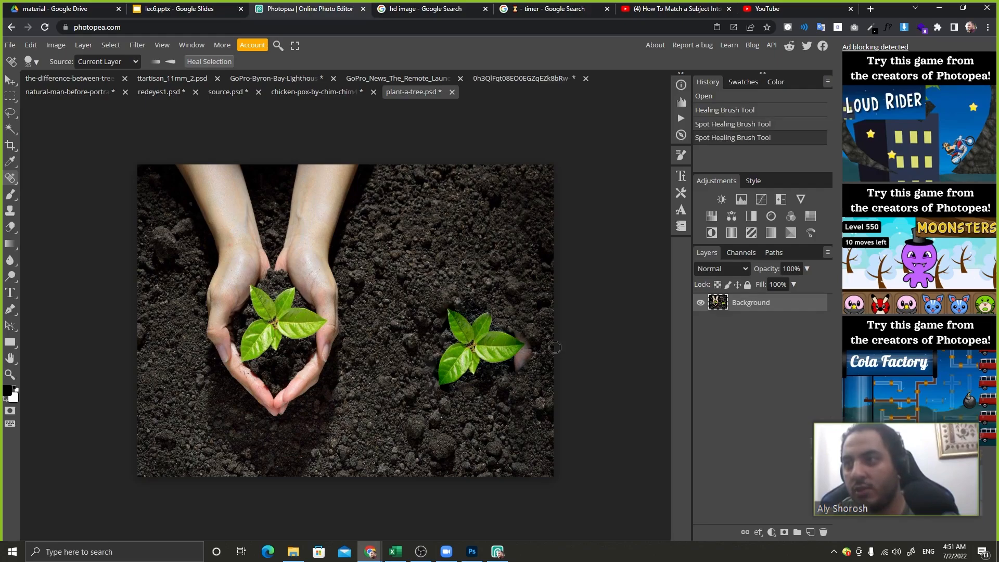
{"action": "mouse_move", "coordinate": [518, 333]}
{"action": "left_mouse_down"}
{"action": "mouse_move", "coordinate": [541, 348]}
{"action": "mouse_move", "coordinate": [521, 362]}
{"action": "mouse_move", "coordinate": [533, 347]}
{"action": "left_mouse_up"}
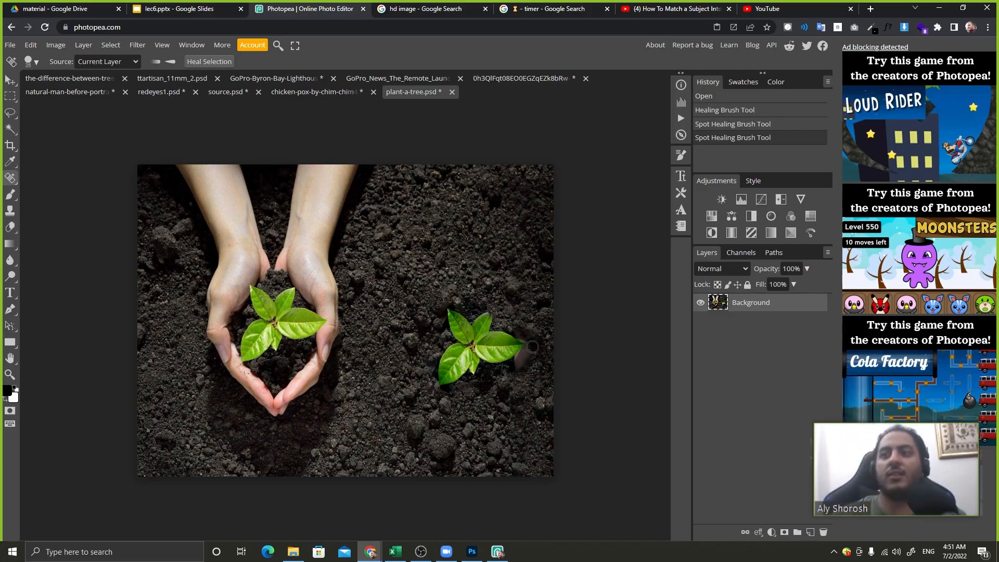
{"action": "left_click_drag", "start_coordinate": [533, 347], "coordinate": [533, 346]}
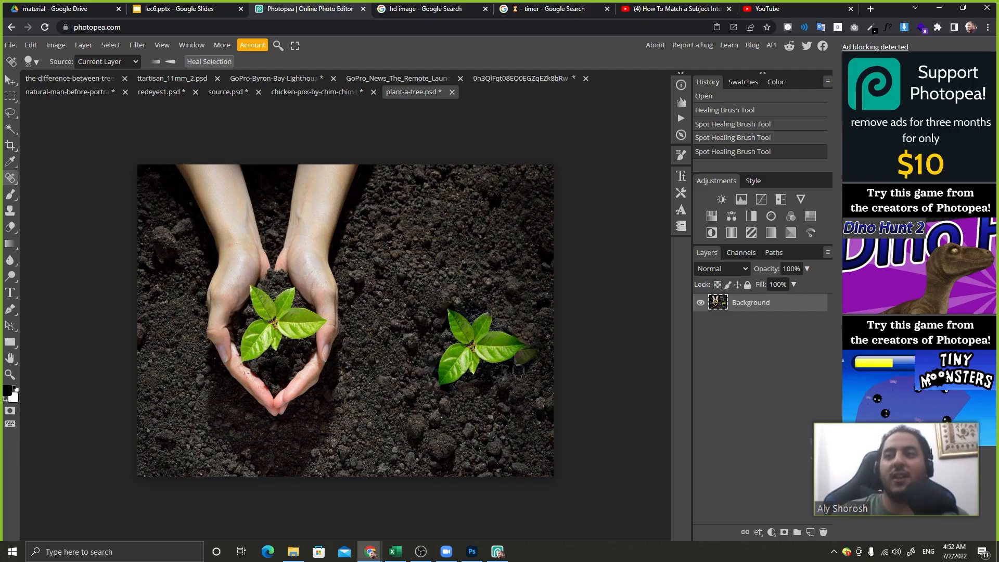
{"action": "left_click_drag", "start_coordinate": [518, 370], "coordinate": [519, 372]}
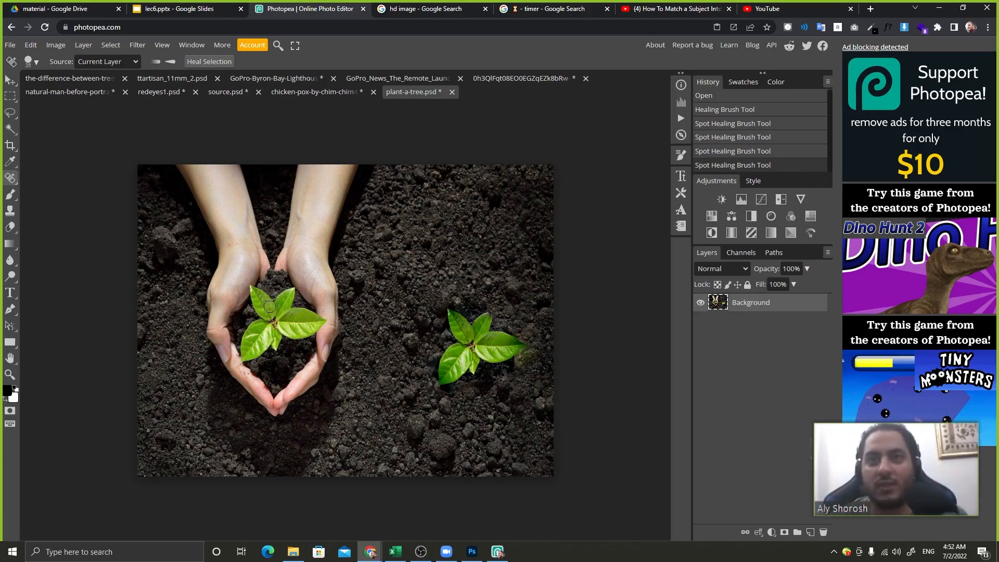
Paint another copy of the seedling on the soil above the first copy with the Clone tool
{"action": "left_click", "coordinate": [8, 215]}
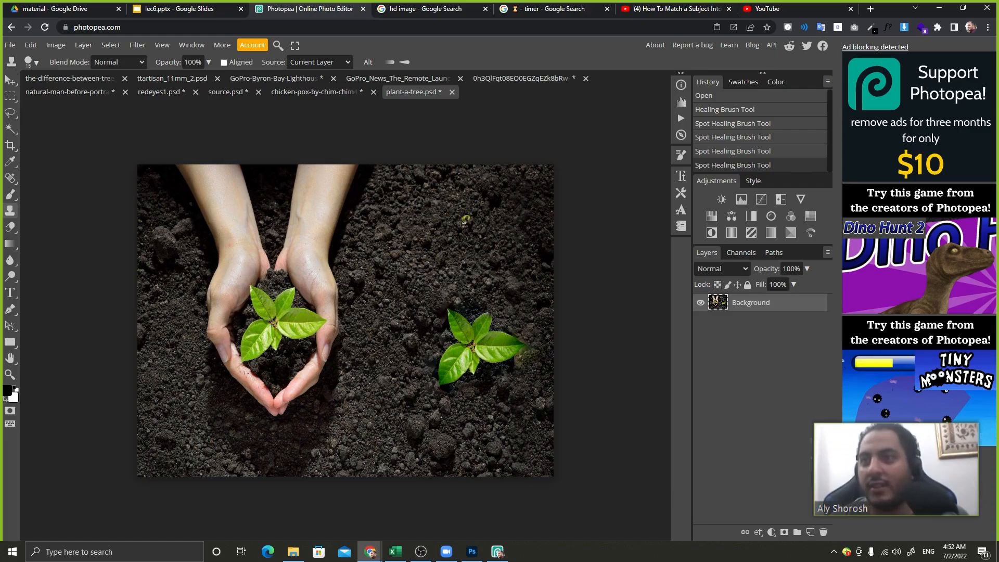
{"action": "mouse_move", "coordinate": [467, 223]}
{"action": "left_mouse_down"}
{"action": "mouse_move", "coordinate": [448, 208]}
{"action": "mouse_move", "coordinate": [453, 229]}
{"action": "mouse_move", "coordinate": [438, 258]}
{"action": "mouse_move", "coordinate": [475, 201]}
{"action": "mouse_move", "coordinate": [484, 226]}
{"action": "mouse_move", "coordinate": [496, 220]}
{"action": "mouse_move", "coordinate": [473, 248]}
{"action": "left_mouse_up"}
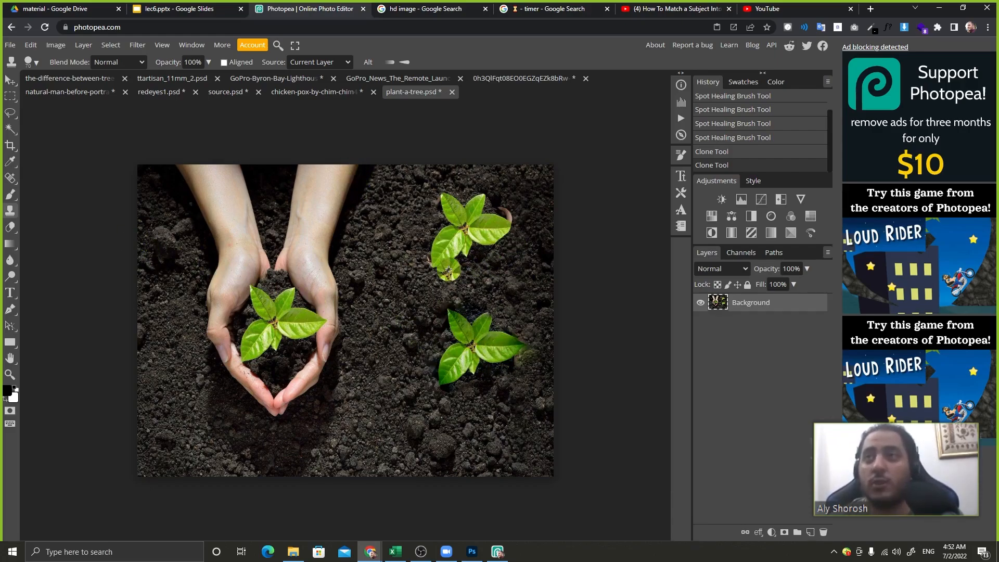
Switch to Google Slides and copy the old-man-sea-view-watching-ships image address from slide 32's speaker notes
{"action": "left_click", "coordinate": [195, 5]}
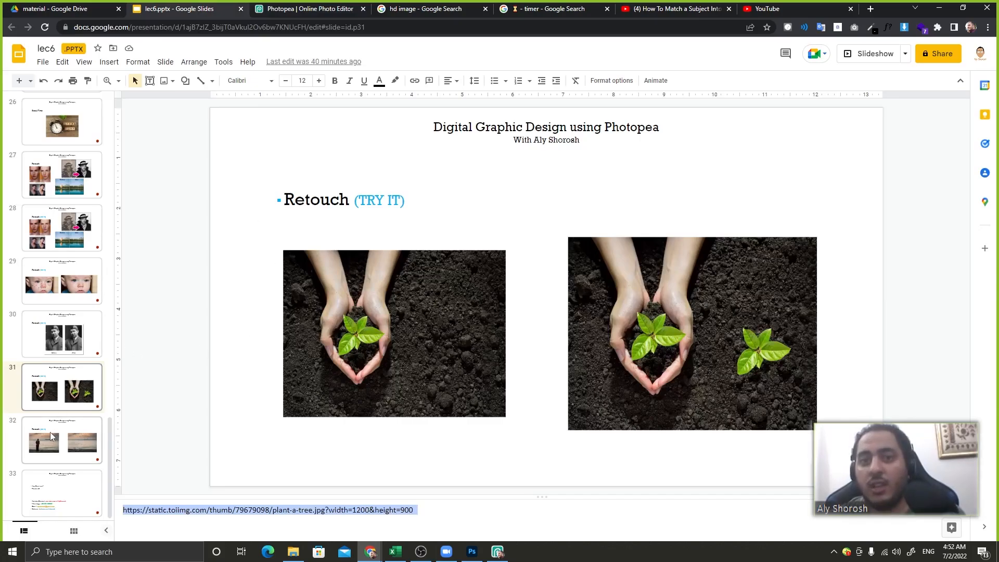
{"action": "left_click", "coordinate": [73, 440]}
{"action": "triple_click", "coordinate": [330, 510]}
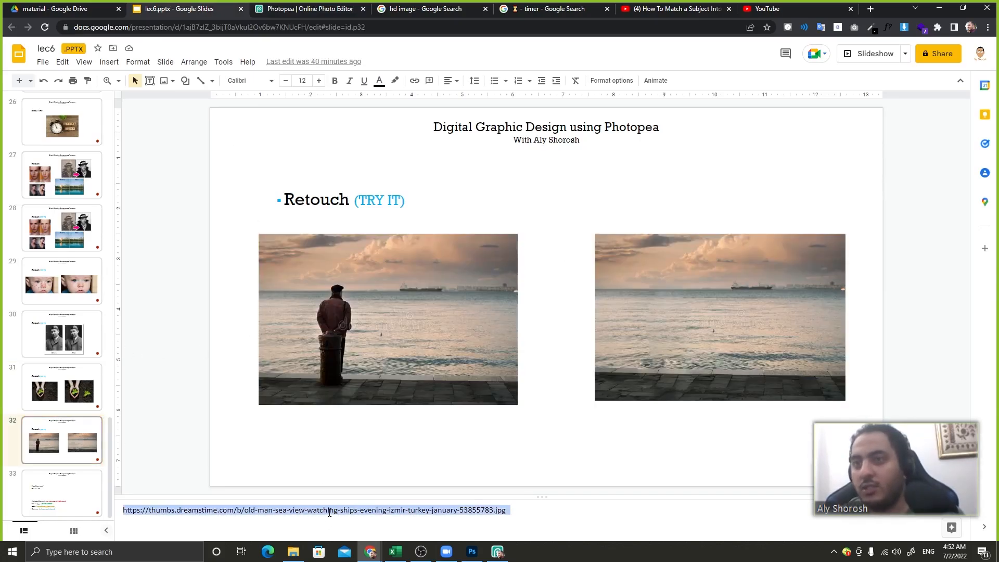
Switch to Photopea and open the old-man-sea-view image as a new project from the copied URL
{"action": "left_click", "coordinate": [310, 9]}
{"action": "left_click", "coordinate": [10, 45]}
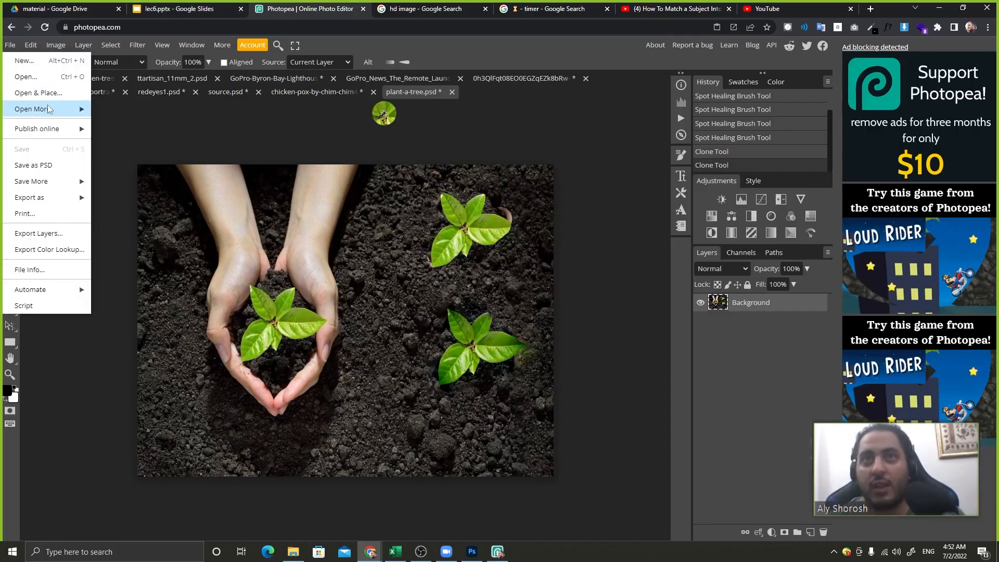
{"action": "mouse_move", "coordinate": [78, 109]}
{"action": "left_click", "coordinate": [137, 126]}
{"action": "key", "text": "ctrl+v"}
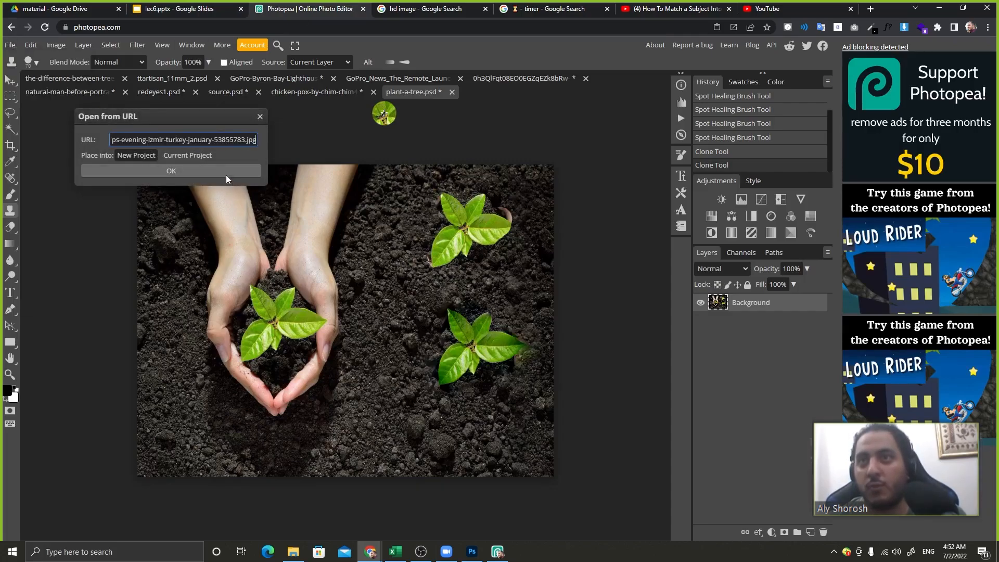
{"action": "left_click", "coordinate": [222, 174]}
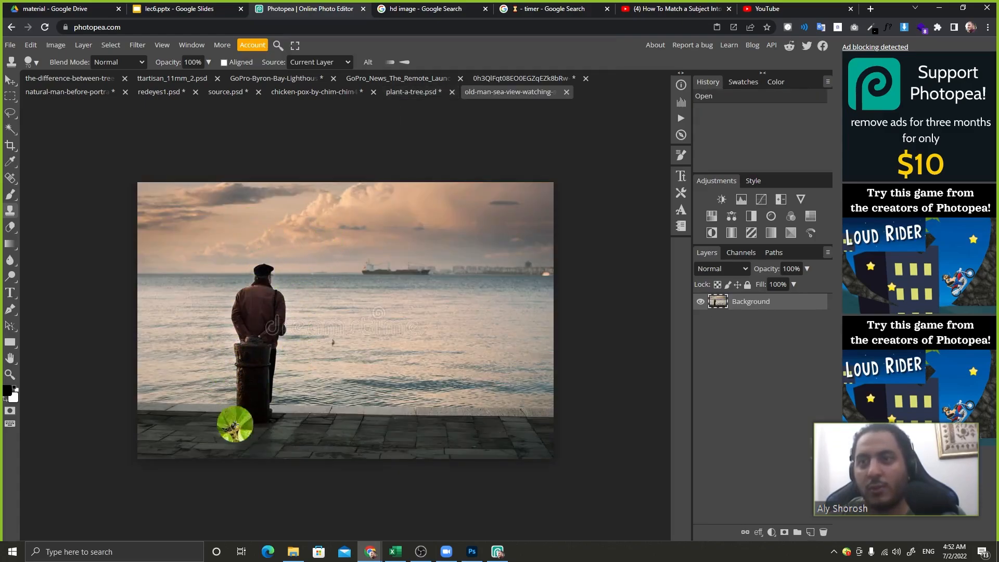
Lasso the man and the post beside him, replace them with a Content Aware fill at 100% opacity, and clear the selection
{"action": "left_click", "coordinate": [10, 113]}
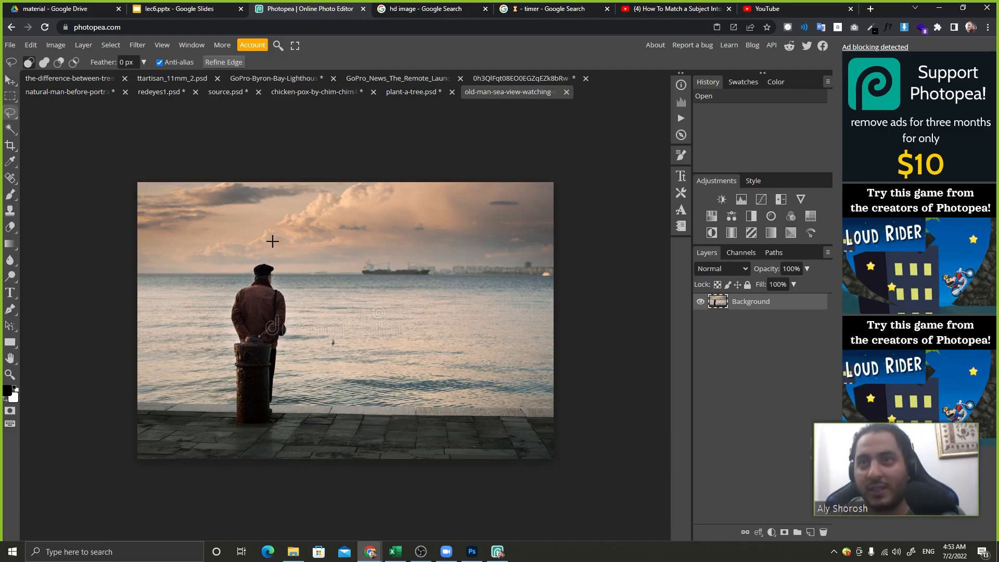
{"action": "mouse_move", "coordinate": [282, 393]}
{"action": "left_mouse_down"}
{"action": "mouse_move", "coordinate": [283, 415]}
{"action": "mouse_move", "coordinate": [263, 429]}
{"action": "left_mouse_up"}
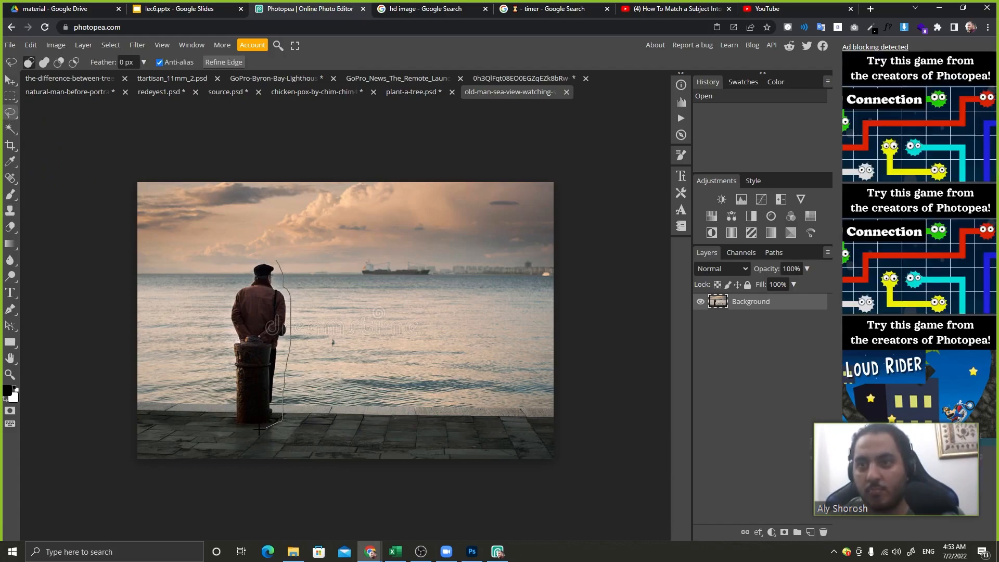
{"action": "mouse_move", "coordinate": [220, 337]}
{"action": "left_mouse_down"}
{"action": "mouse_move", "coordinate": [239, 261]}
{"action": "mouse_move", "coordinate": [252, 256]}
{"action": "left_mouse_up"}
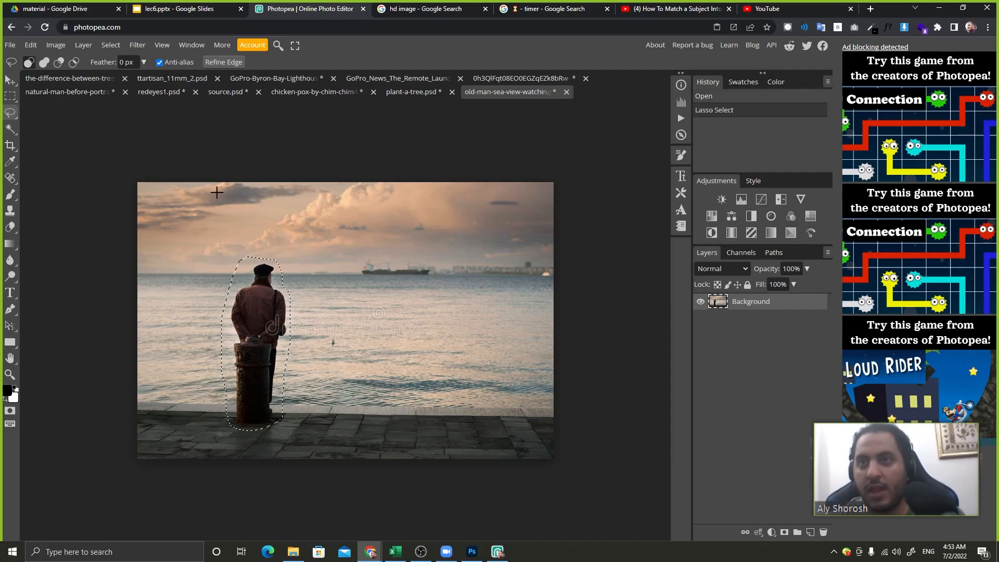
{"action": "left_click", "coordinate": [34, 45]}
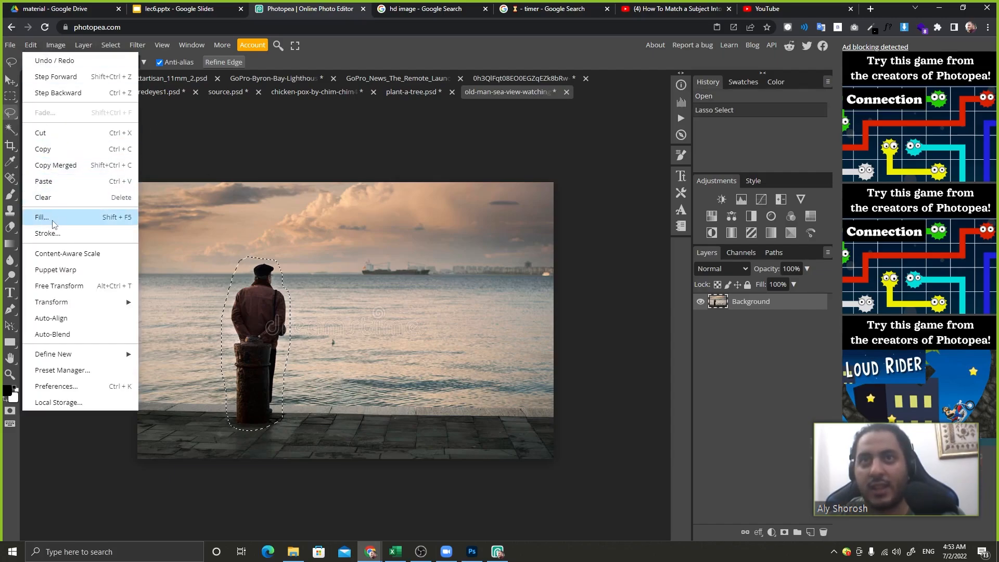
{"action": "left_click", "coordinate": [52, 218]}
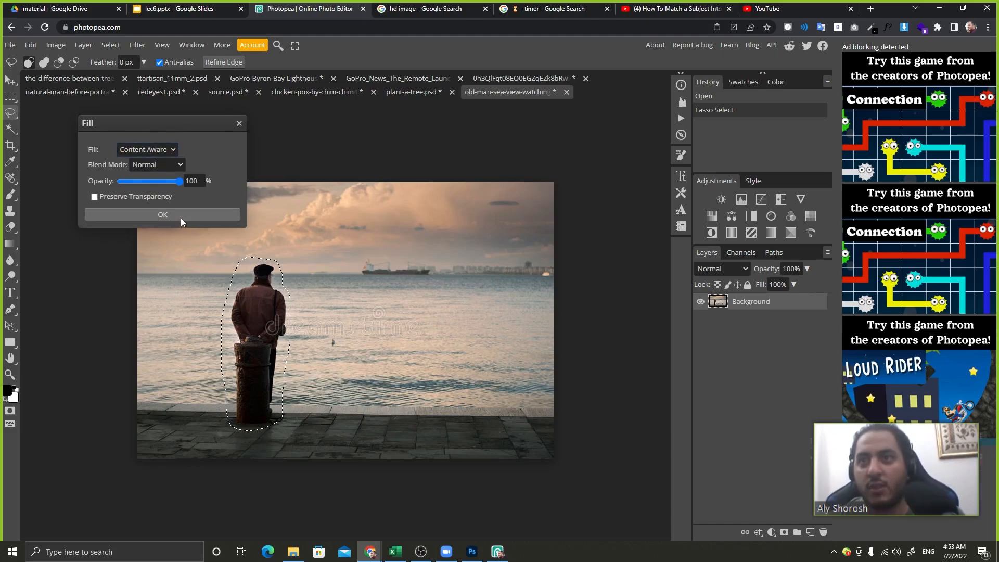
{"action": "left_click", "coordinate": [146, 213]}
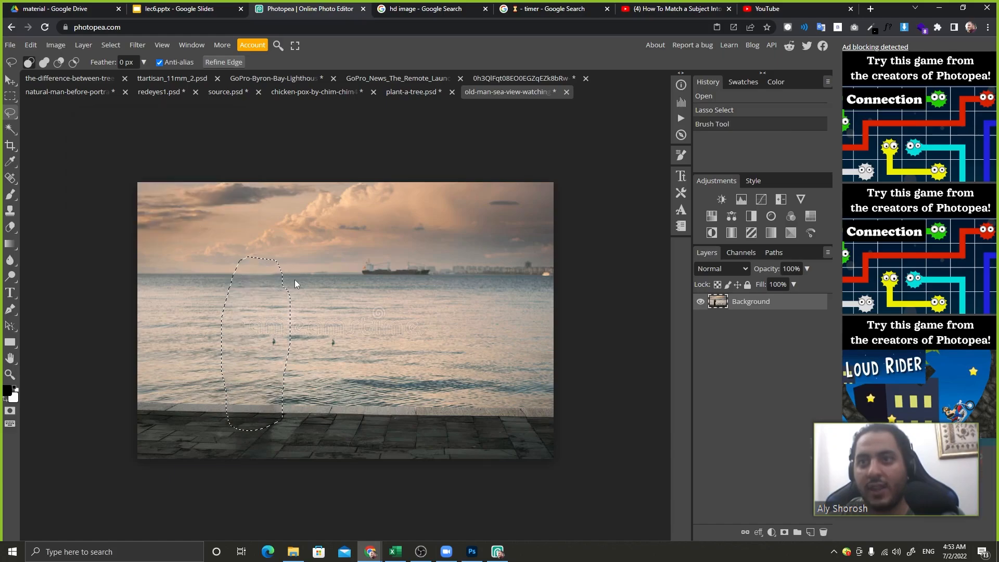
{"action": "left_click", "coordinate": [300, 310]}
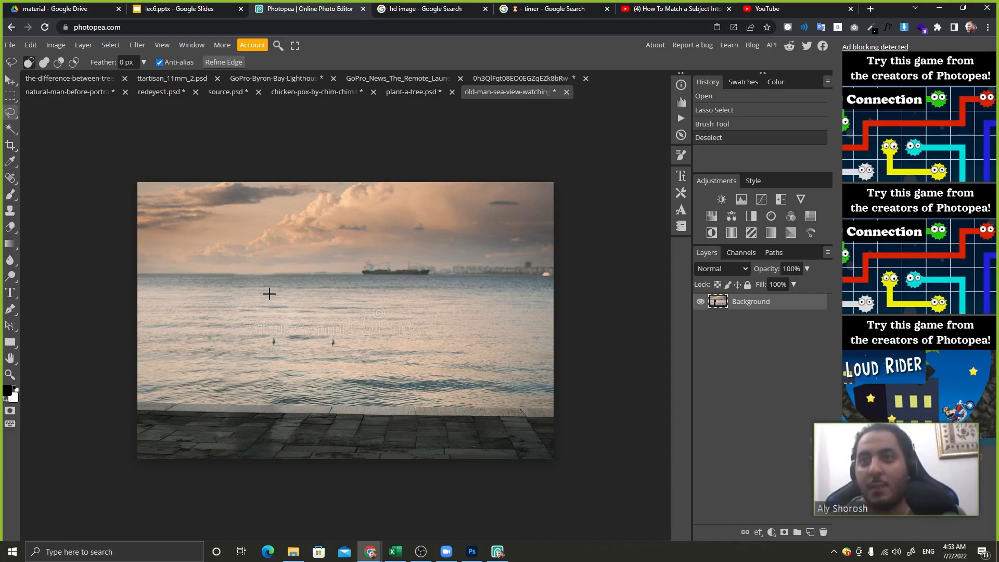
Patch the uneven horizon where the man's head was, using clean horizon farther left as the source, and deselect
{"action": "scroll", "coordinate": [293, 276], "scroll_direction": "up", "scroll_amount": 4}
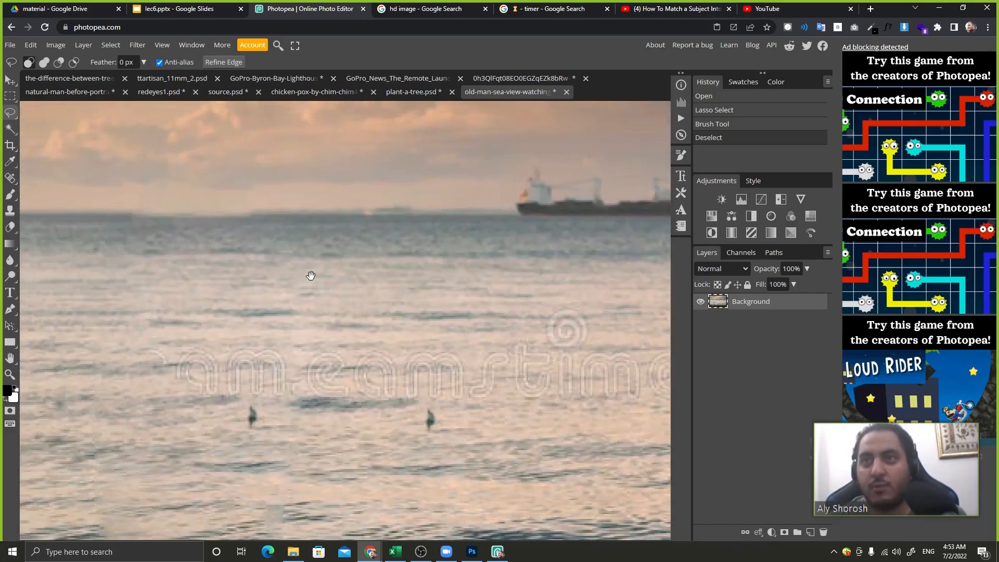
{"action": "right_click", "coordinate": [11, 116]}
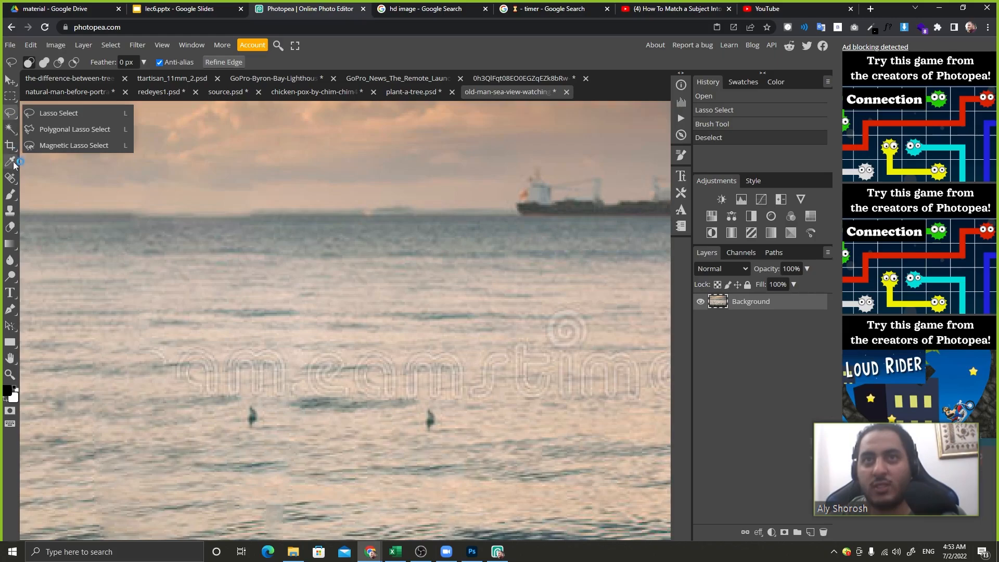
{"action": "right_click", "coordinate": [10, 178]}
{"action": "left_click", "coordinate": [56, 211]}
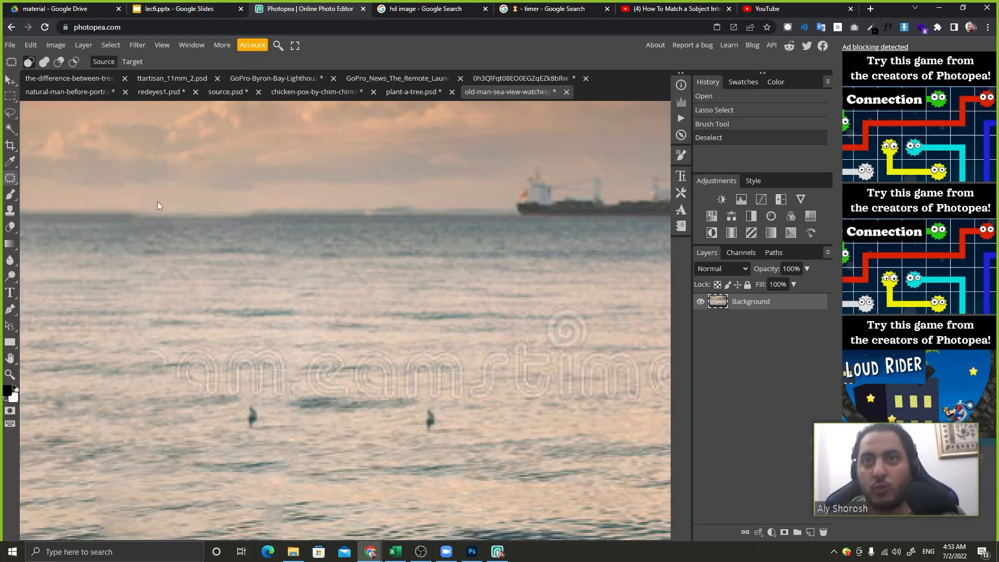
{"action": "left_click_drag", "start_coordinate": [255, 246], "coordinate": [244, 203]}
{"action": "key", "text": "ctrl+minus"}
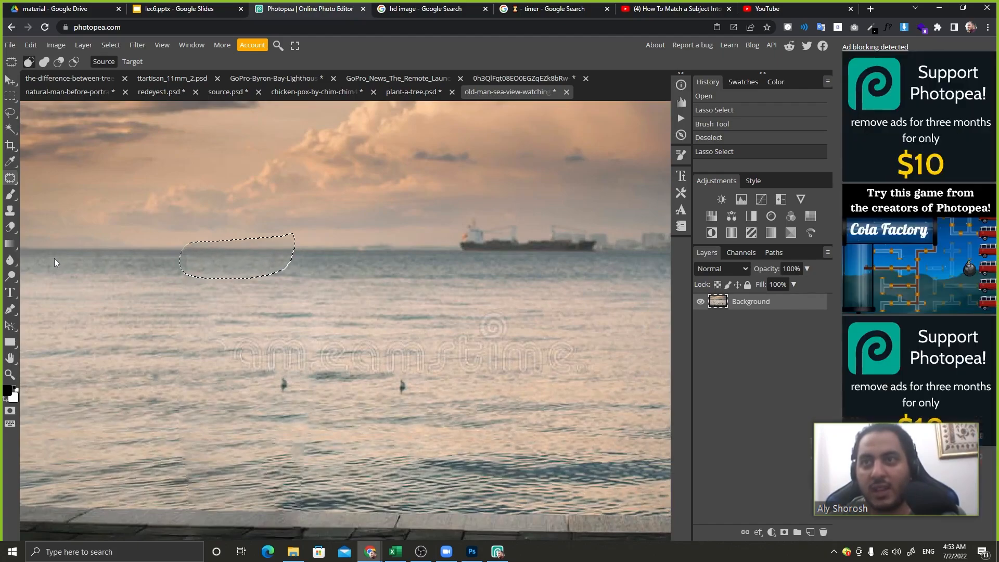
{"action": "left_click_drag", "start_coordinate": [56, 258], "coordinate": [57, 258]}
{"action": "left_click", "coordinate": [185, 329]}
Patch the small flaw left on the horizon at the edge of the previous patch, and deselect
{"action": "left_click_drag", "start_coordinate": [201, 263], "coordinate": [213, 256]}
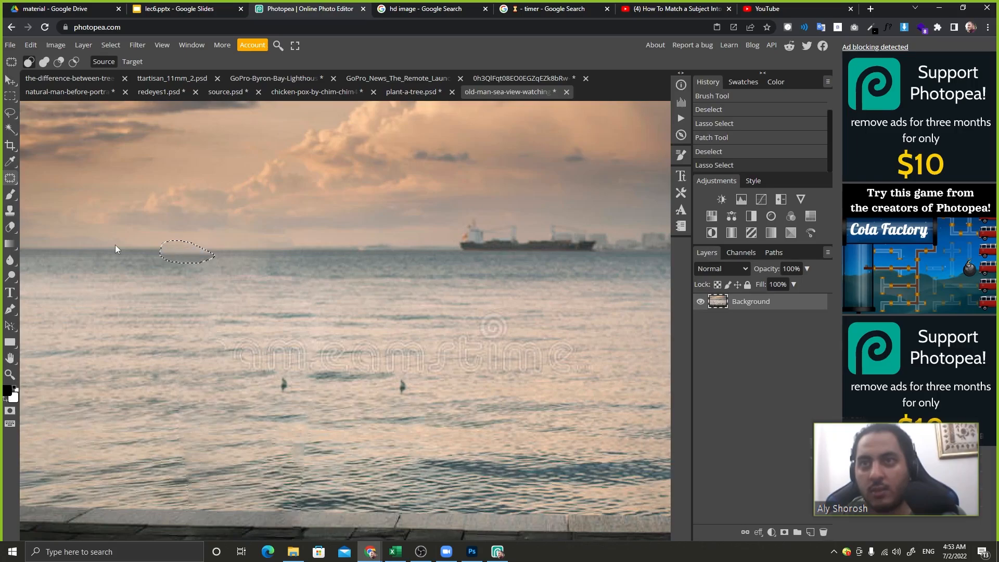
{"action": "left_click_drag", "start_coordinate": [100, 254], "coordinate": [92, 252]}
{"action": "key", "text": "ctrl+d"}
Select the cargo ship on the horizon with the Patch tool and replace it with the empty horizon to its left
{"action": "left_click_drag", "start_coordinate": [341, 396], "coordinate": [117, 409]}
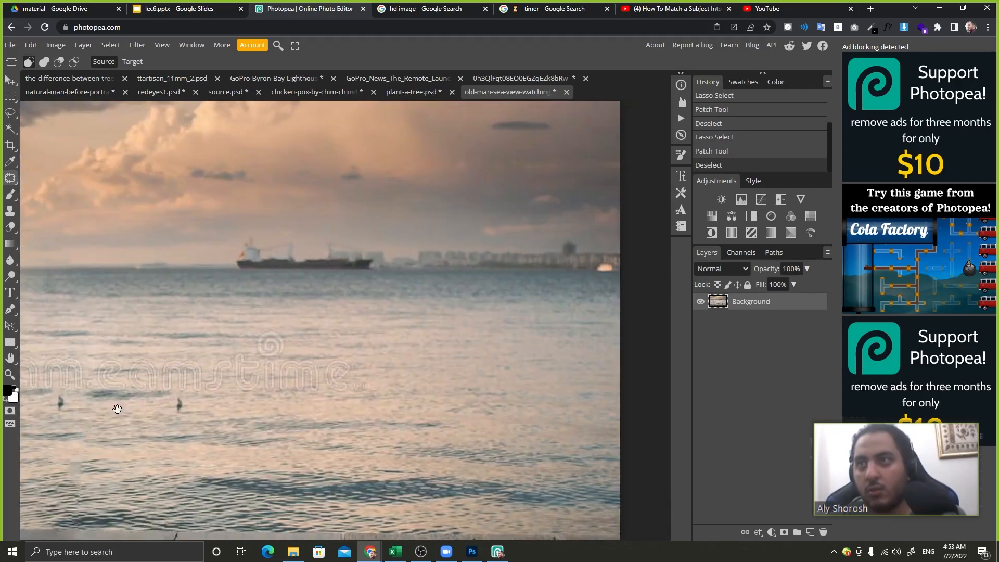
{"action": "mouse_move", "coordinate": [241, 225]}
{"action": "left_mouse_down"}
{"action": "mouse_move", "coordinate": [191, 264]}
{"action": "mouse_move", "coordinate": [404, 255]}
{"action": "mouse_move", "coordinate": [339, 224]}
{"action": "left_mouse_up"}
{"action": "mouse_move", "coordinate": [353, 266]}
{"action": "left_mouse_down"}
{"action": "mouse_move", "coordinate": [494, 268]}
{"action": "mouse_move", "coordinate": [191, 261]}
{"action": "left_mouse_up"}
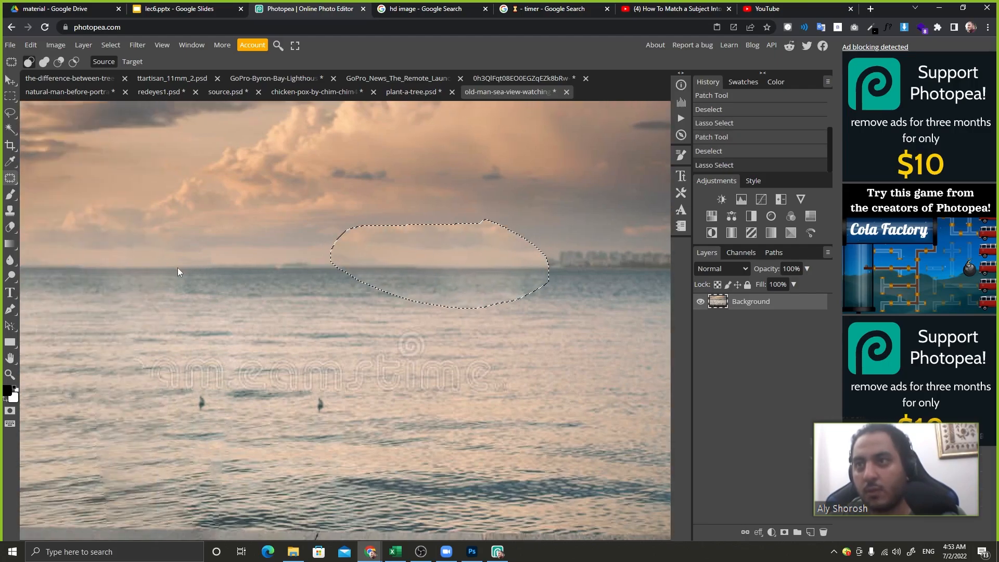
Fit the whole image in the window and clear the selection around the patched horizon
{"action": "key", "text": "ctrl+0"}
{"action": "key", "text": "ctrl+d"}
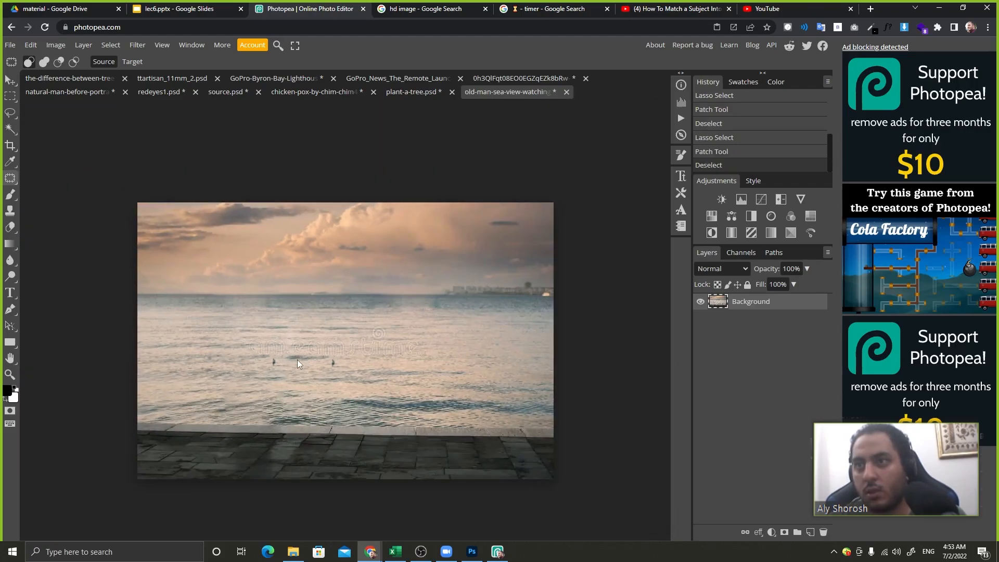
Try to patch the watermark and the two birds with clean water from below, undo the patch, and clear the selection
{"action": "mouse_move", "coordinate": [416, 325]}
{"action": "left_mouse_down"}
{"action": "mouse_move", "coordinate": [232, 327]}
{"action": "mouse_move", "coordinate": [459, 359]}
{"action": "mouse_move", "coordinate": [388, 305]}
{"action": "mouse_move", "coordinate": [372, 379]}
{"action": "left_mouse_up"}
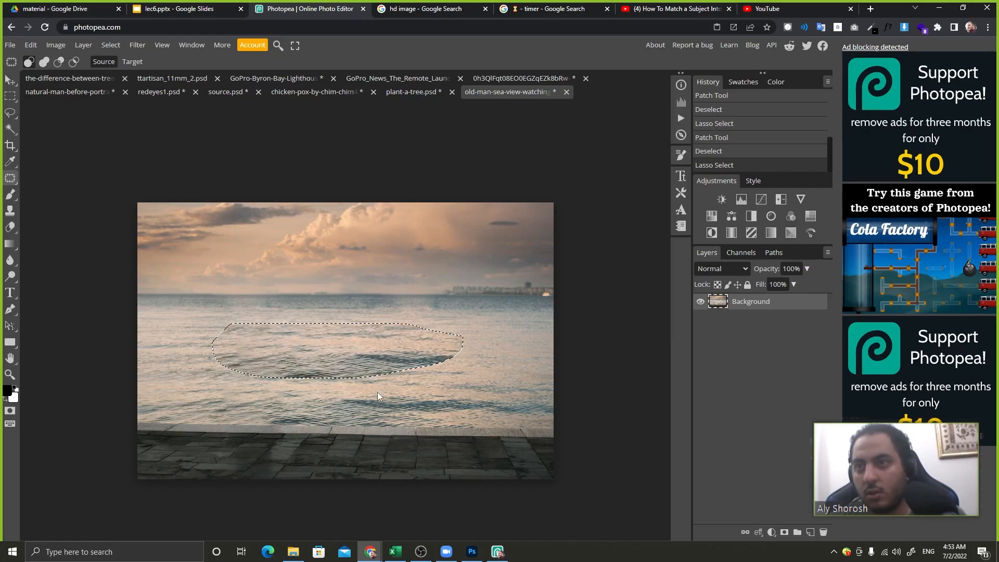
{"action": "key", "text": "ctrl+d"}
{"action": "key", "text": "ctrl+z"}
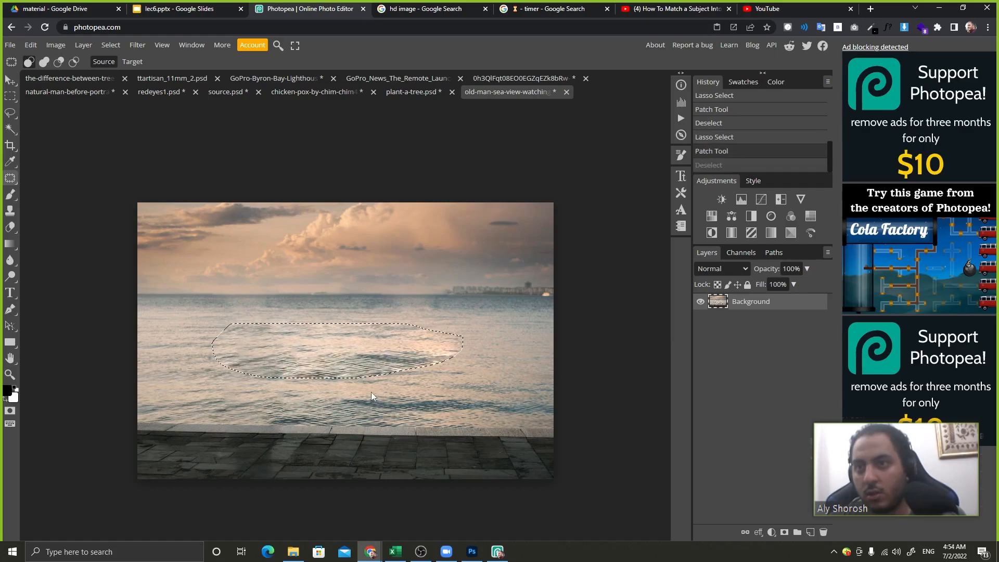
{"action": "key", "text": "ctrl+z"}
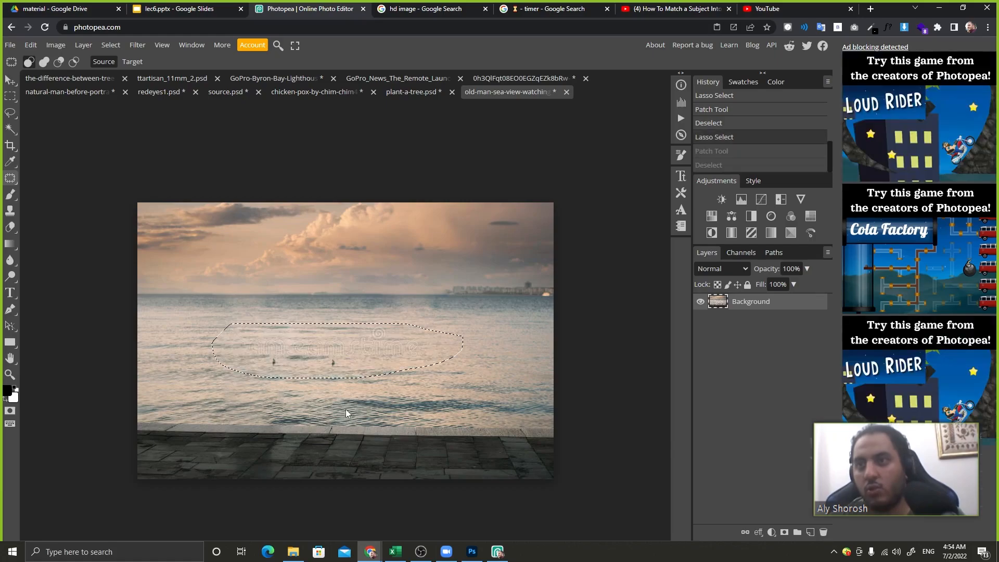
{"action": "mouse_move", "coordinate": [283, 413]}
{"action": "left_mouse_down"}
{"action": "mouse_move", "coordinate": [215, 417]}
{"action": "mouse_move", "coordinate": [268, 457]}
{"action": "left_mouse_up"}
{"action": "key", "text": "ctrl+z"}
{"action": "left_click", "coordinate": [300, 420]}
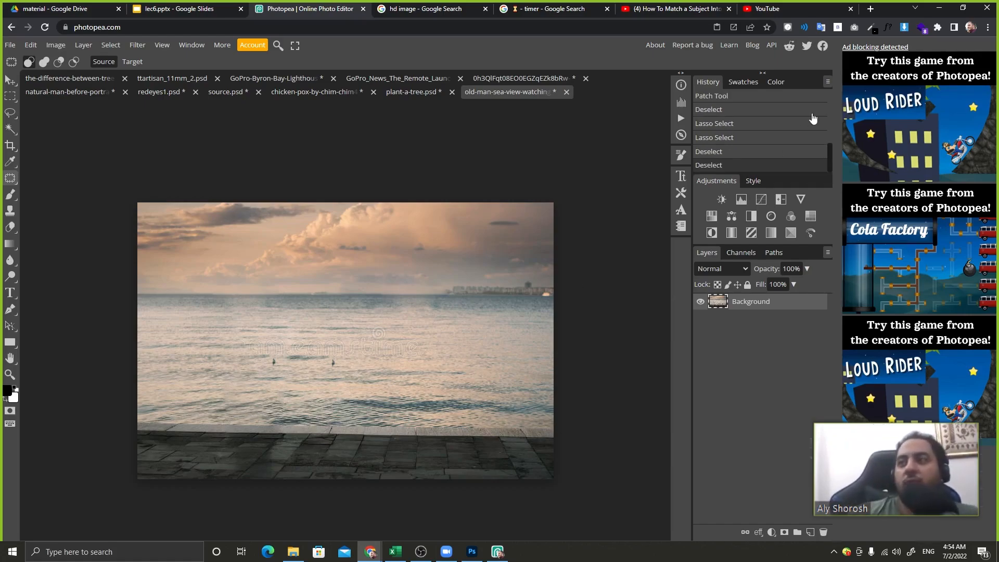
Compare the original photo with the retouched version by stepping back to the first history state and returning to the latest
{"action": "scroll", "coordinate": [755, 112], "scroll_direction": "up", "scroll_amount": 5}
{"action": "left_click", "coordinate": [751, 98]}
{"action": "scroll", "coordinate": [752, 99], "scroll_direction": "down", "scroll_amount": 5}
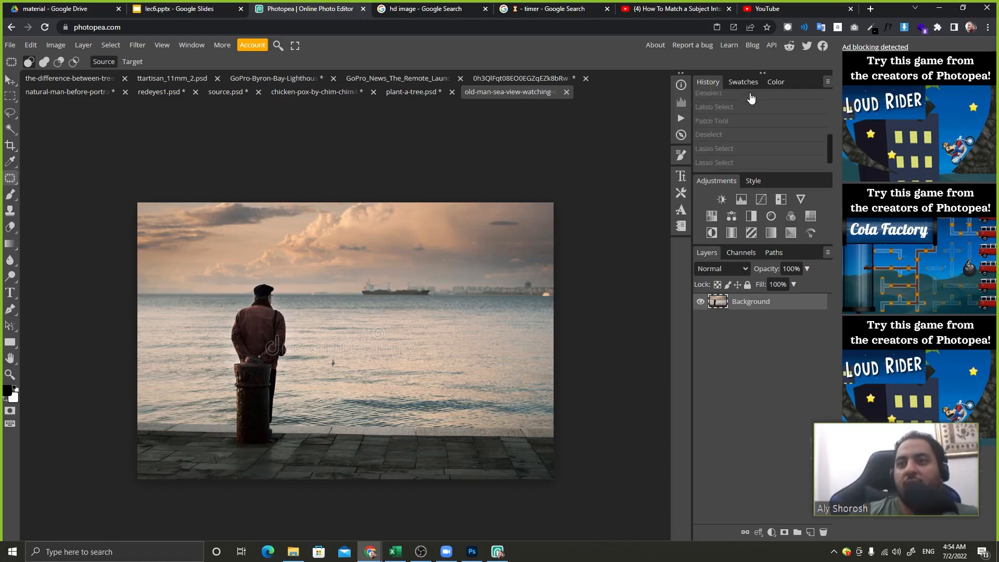
{"action": "left_click", "coordinate": [739, 168]}
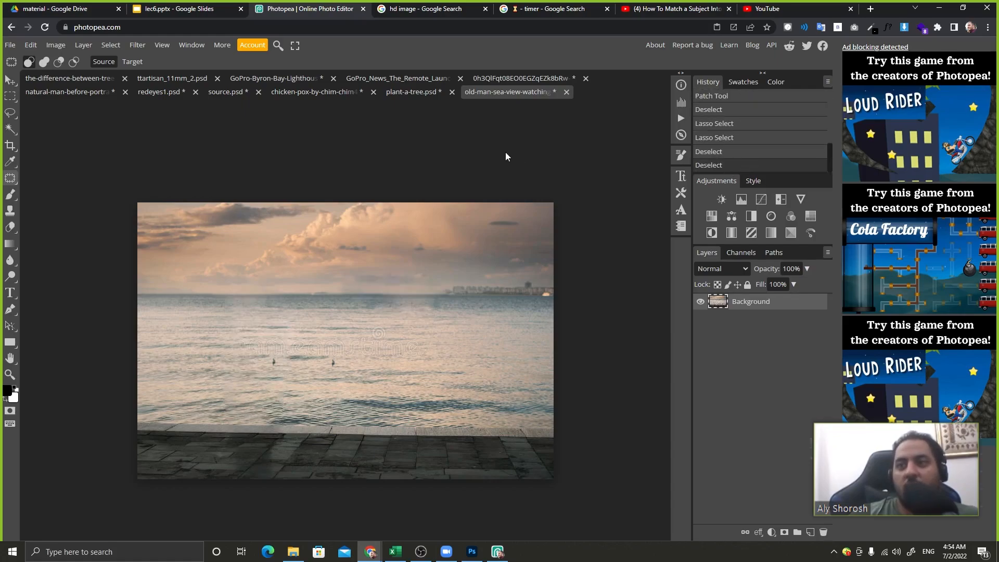
Switch to the lec6 presentation in Google Slides and select the pyramids and billboard image links in the Filters (TRY IT 3) slide's notes
{"action": "left_click", "coordinate": [197, 5]}
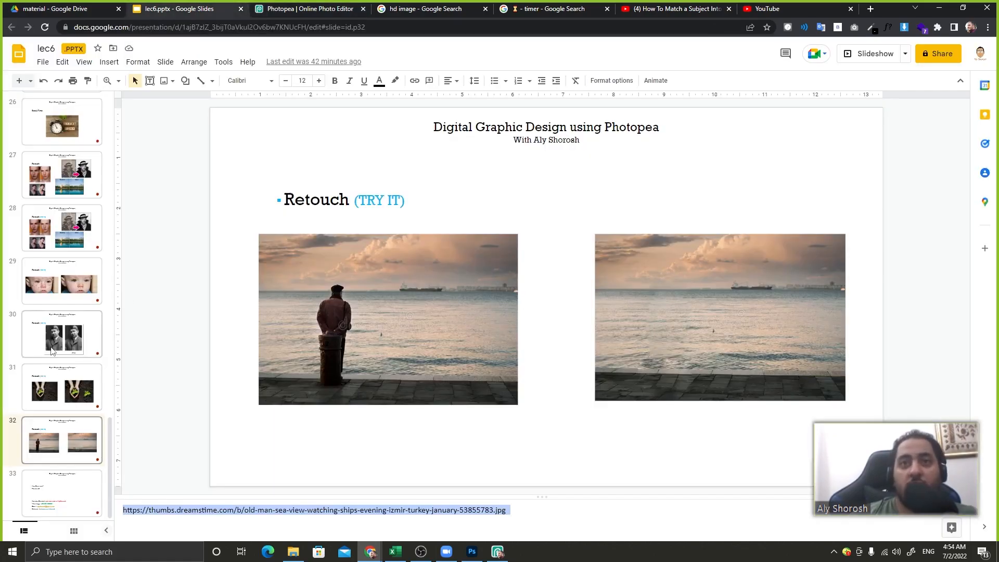
{"action": "scroll", "coordinate": [78, 312], "scroll_direction": "up", "scroll_amount": 9}
{"action": "scroll", "coordinate": [83, 223], "scroll_direction": "up", "scroll_amount": 11}
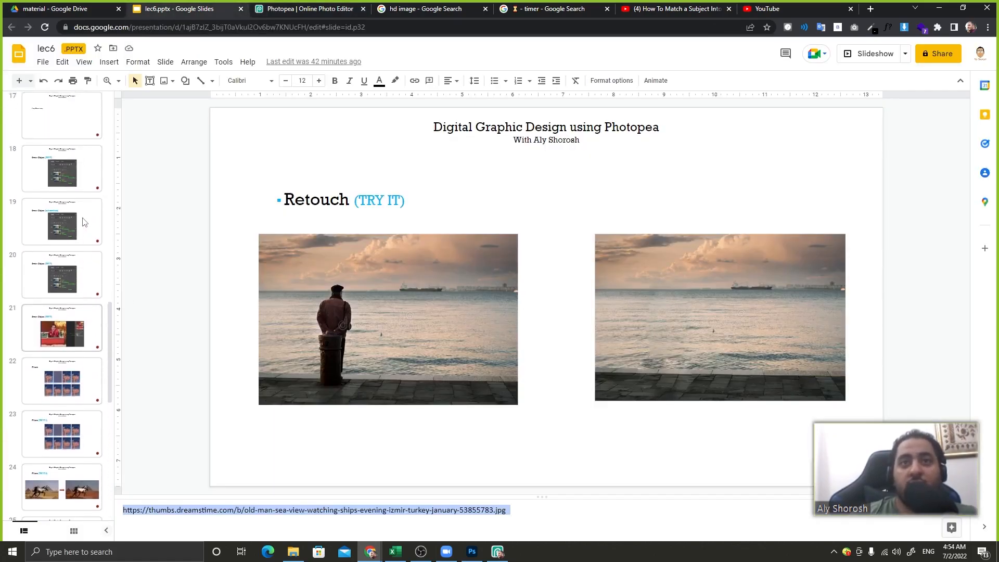
{"action": "scroll", "coordinate": [74, 261], "scroll_direction": "down", "scroll_amount": 8}
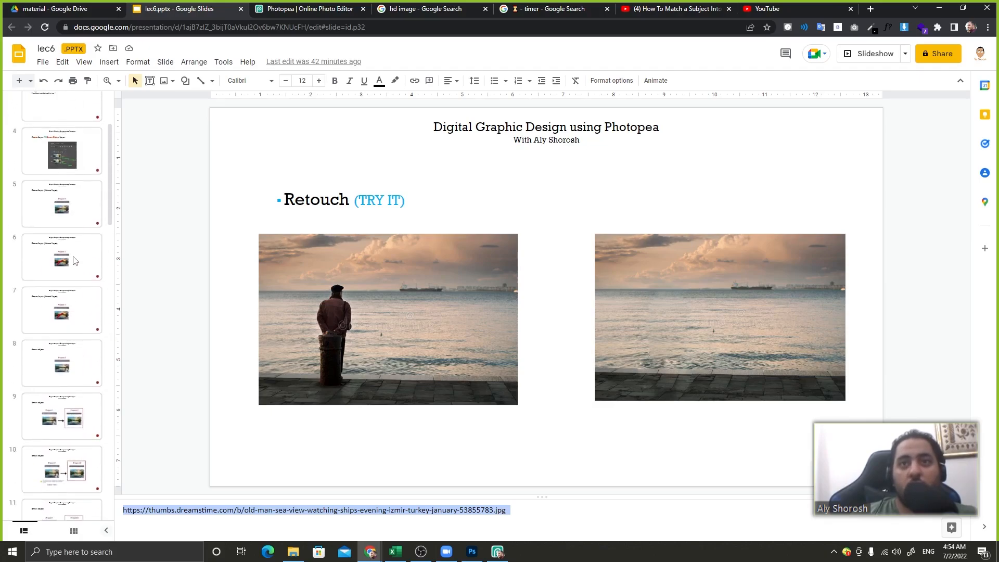
{"action": "scroll", "coordinate": [75, 261], "scroll_direction": "down", "scroll_amount": 6}
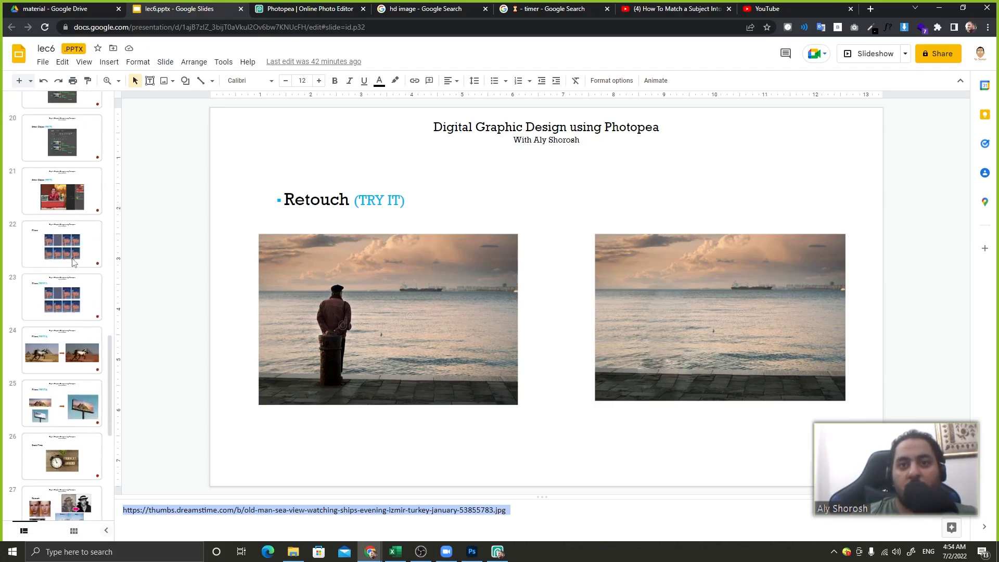
{"action": "left_click", "coordinate": [56, 374]}
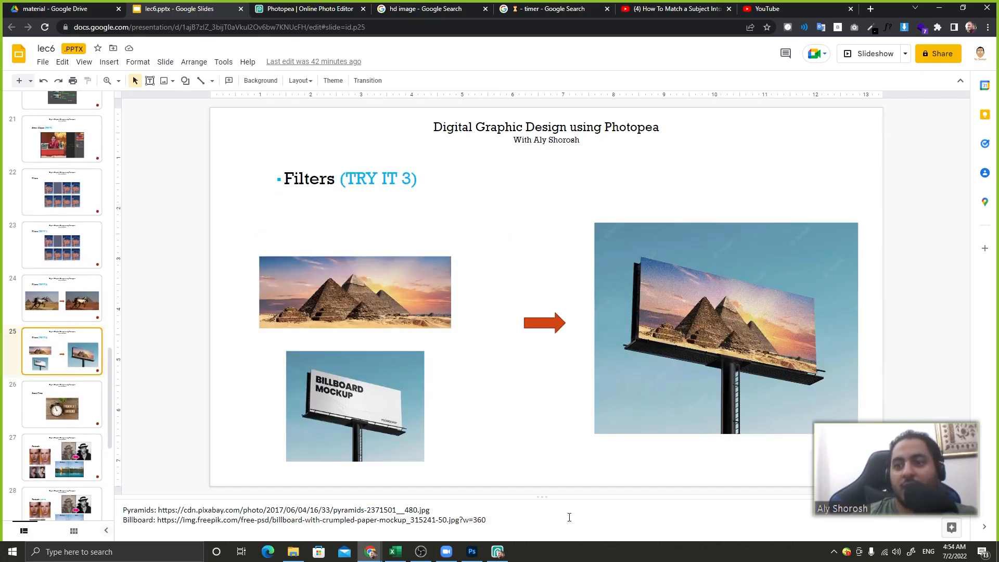
{"action": "left_click", "coordinate": [489, 521]}
{"action": "key", "text": "ctrl+a"}
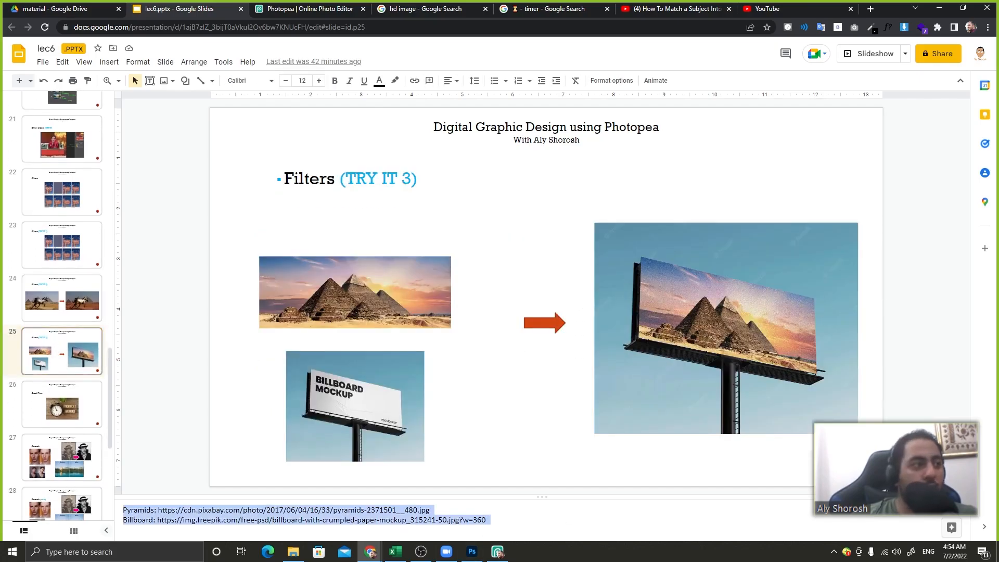